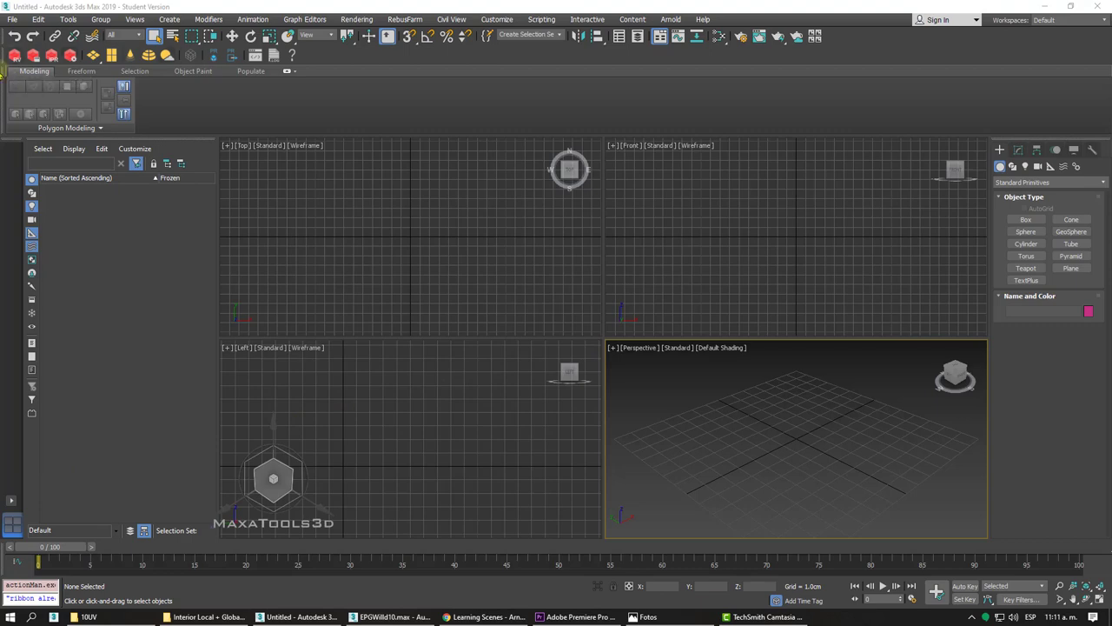
Hide the Redshift toolbar and start opening an existing scene file.
{"action": "right_click", "coordinate": [4, 58]}
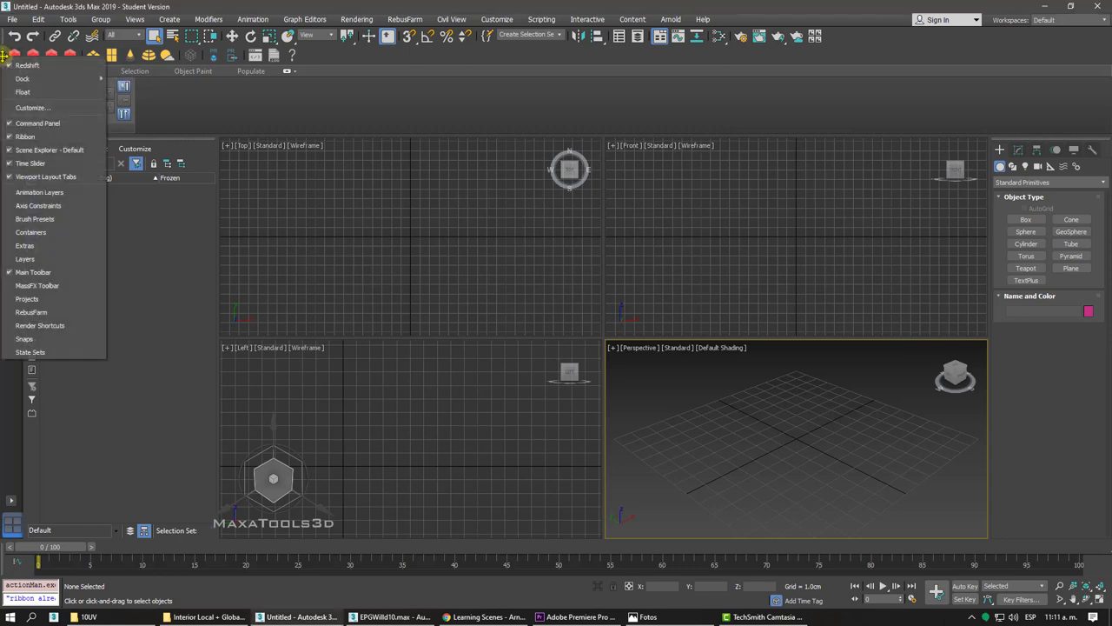
{"action": "left_click", "coordinate": [50, 66]}
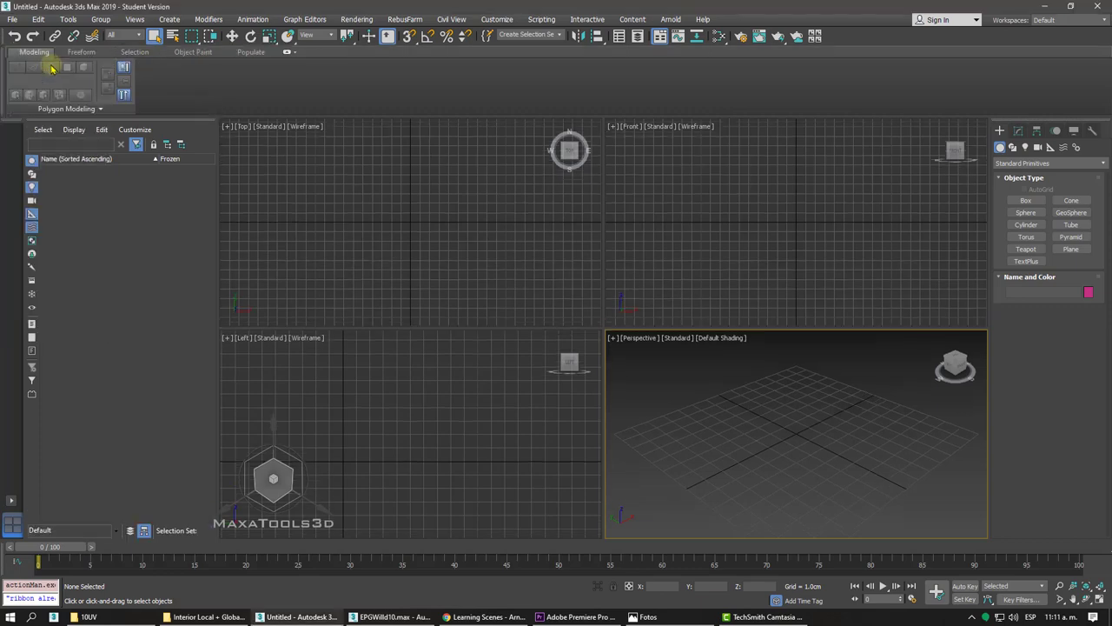
{"action": "left_click", "coordinate": [13, 19]}
{"action": "key", "text": "Down"}
{"action": "key", "text": "Down"}
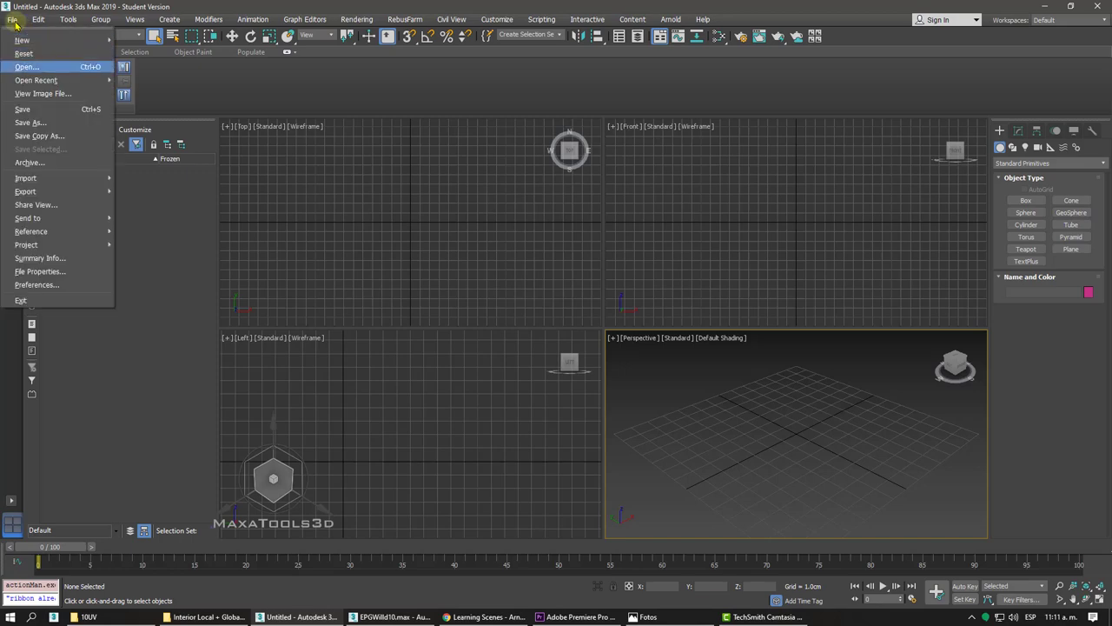
{"action": "left_click", "coordinate": [27, 68]}
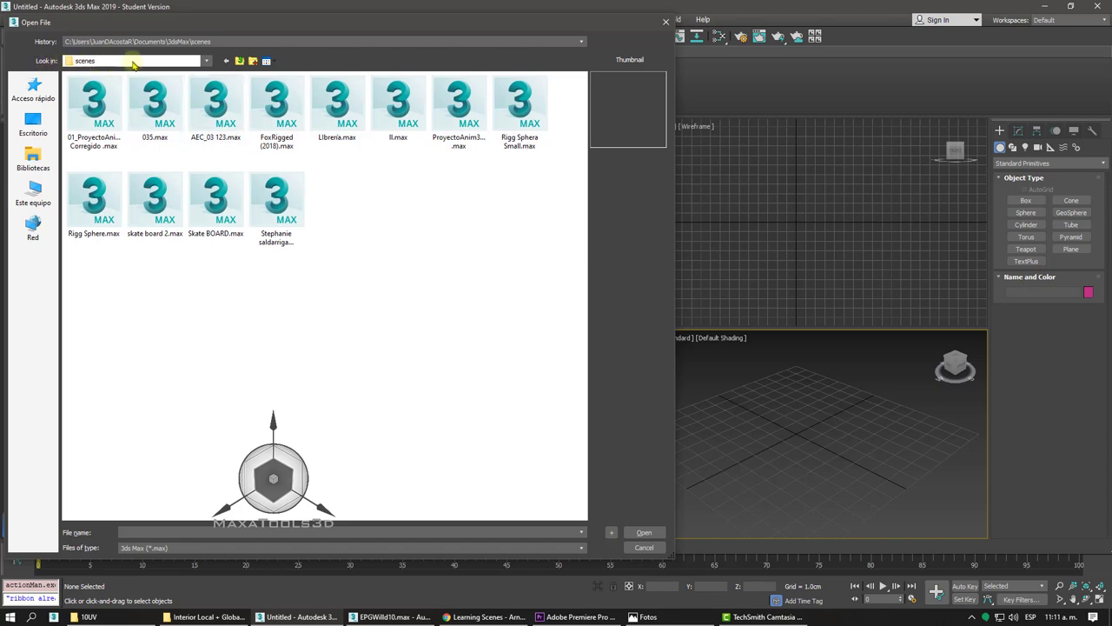
Open RoomStart.max from G:'s Interior Local + Global Illumination folder, adopting the file's unit scale.
{"action": "left_click", "coordinate": [162, 61]}
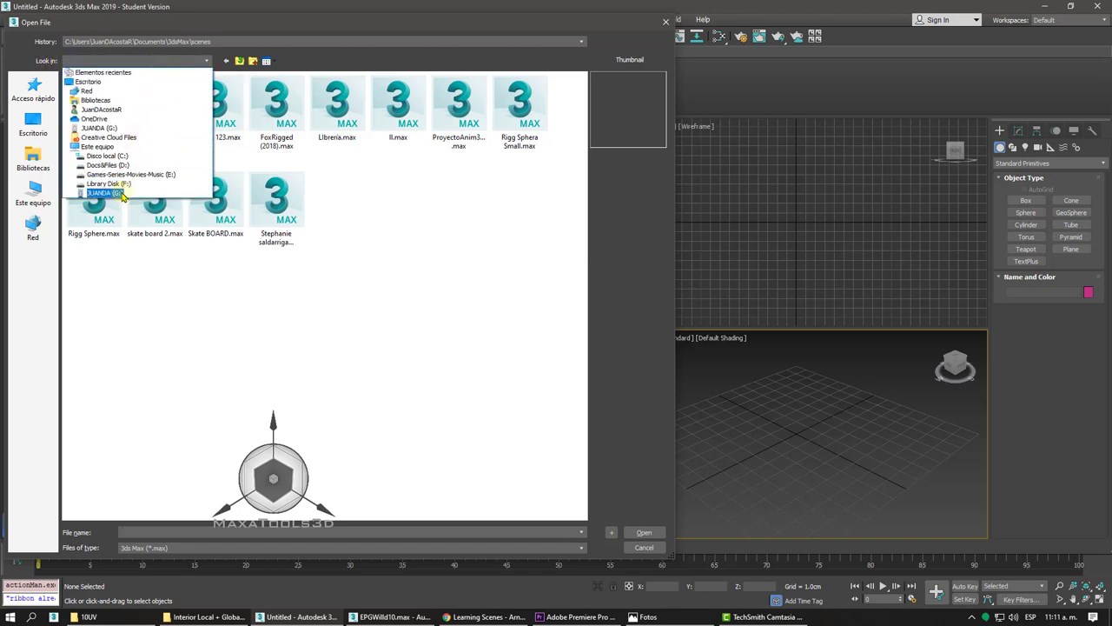
{"action": "left_click", "coordinate": [122, 194]}
{"action": "double_click", "coordinate": [111, 112]}
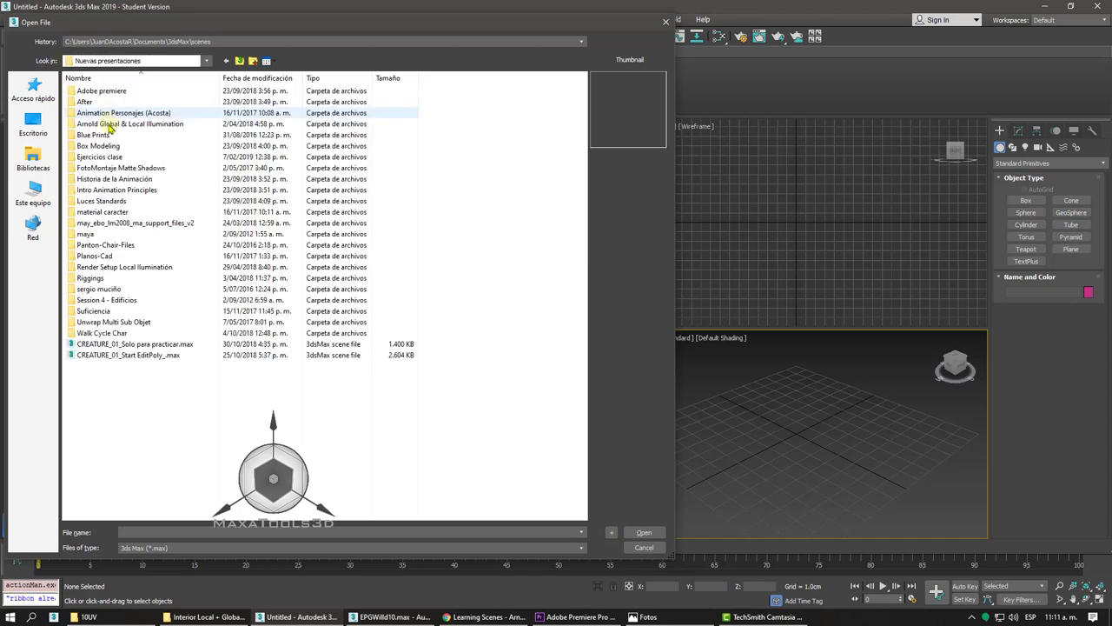
{"action": "double_click", "coordinate": [109, 123]}
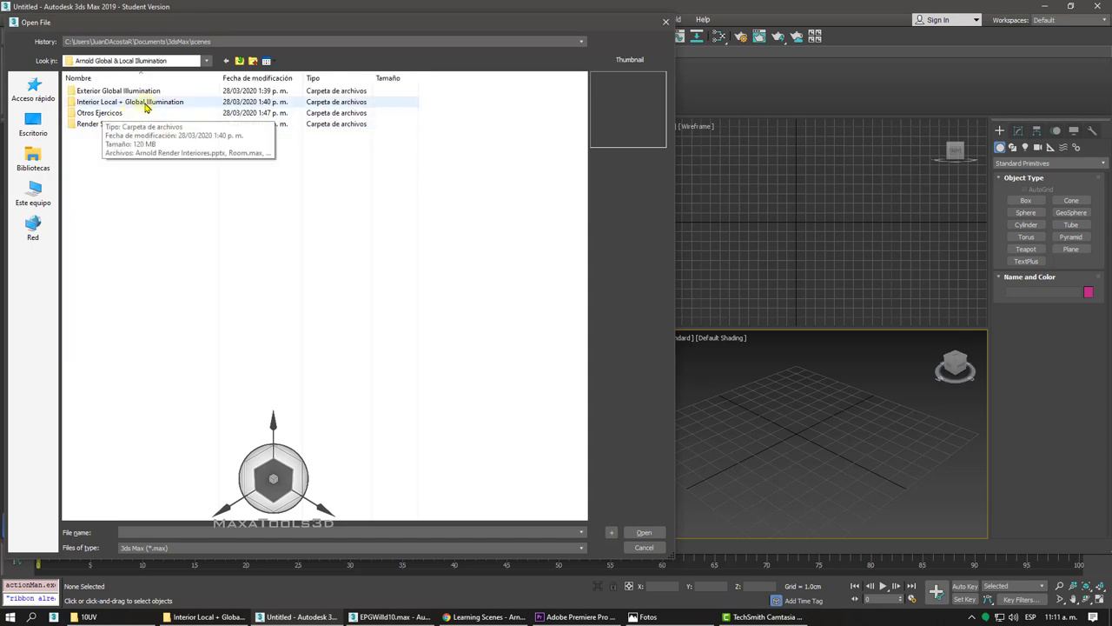
{"action": "double_click", "coordinate": [145, 103]}
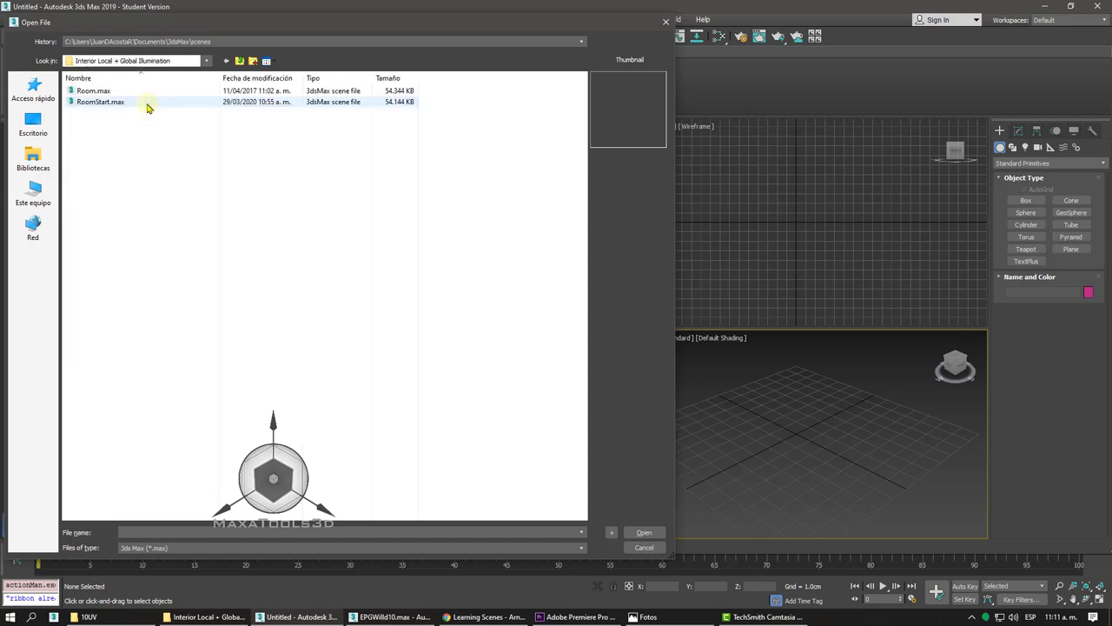
{"action": "left_click", "coordinate": [109, 102]}
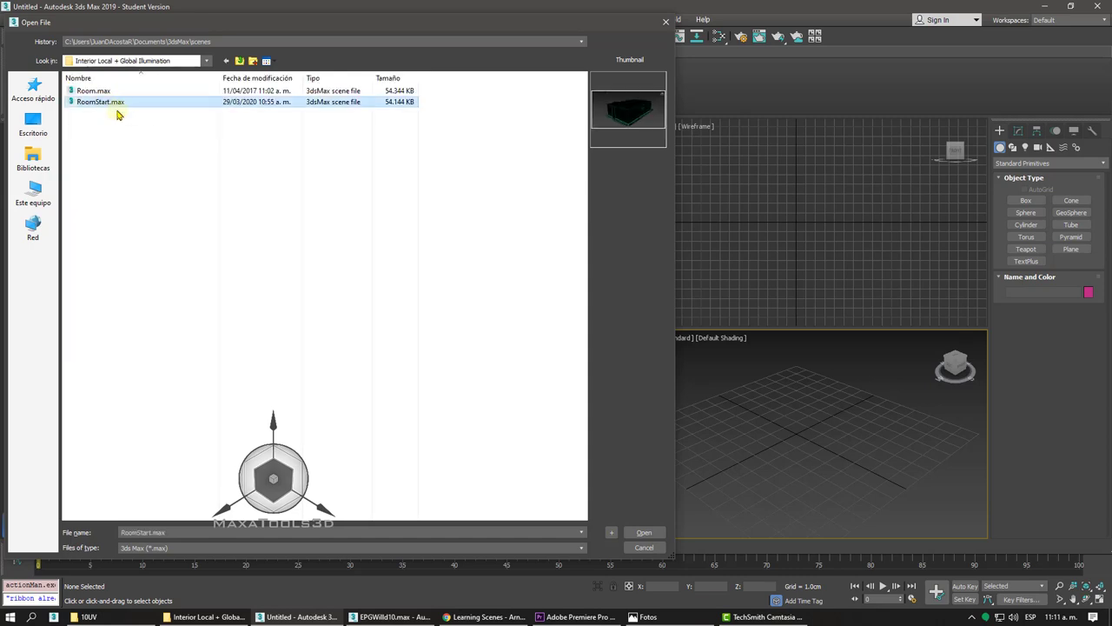
{"action": "left_click", "coordinate": [644, 532]}
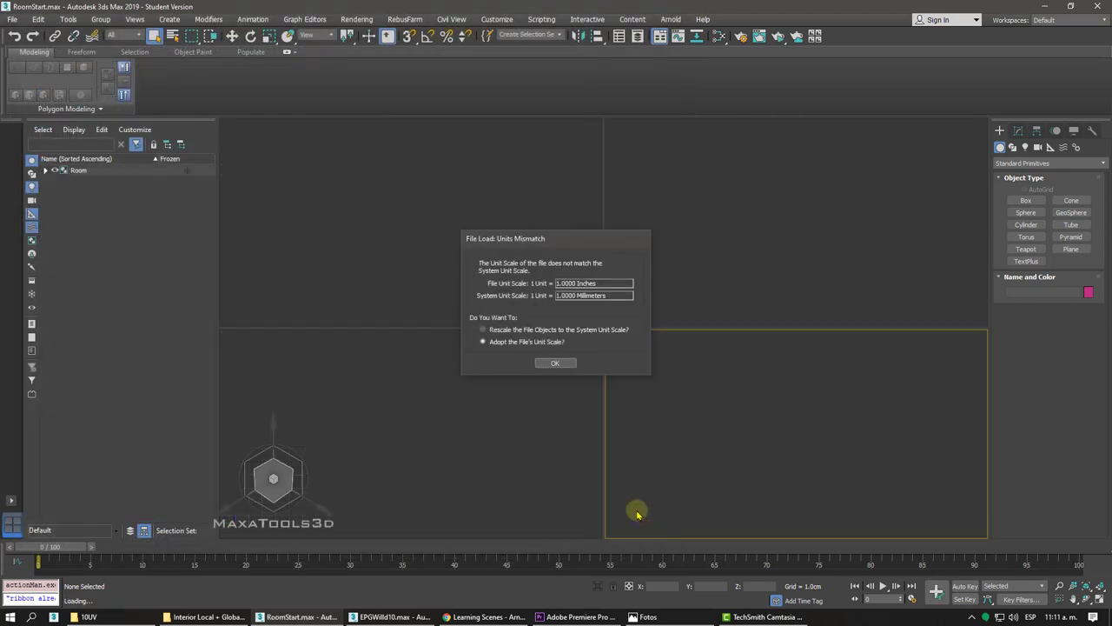
{"action": "left_click", "coordinate": [554, 364]}
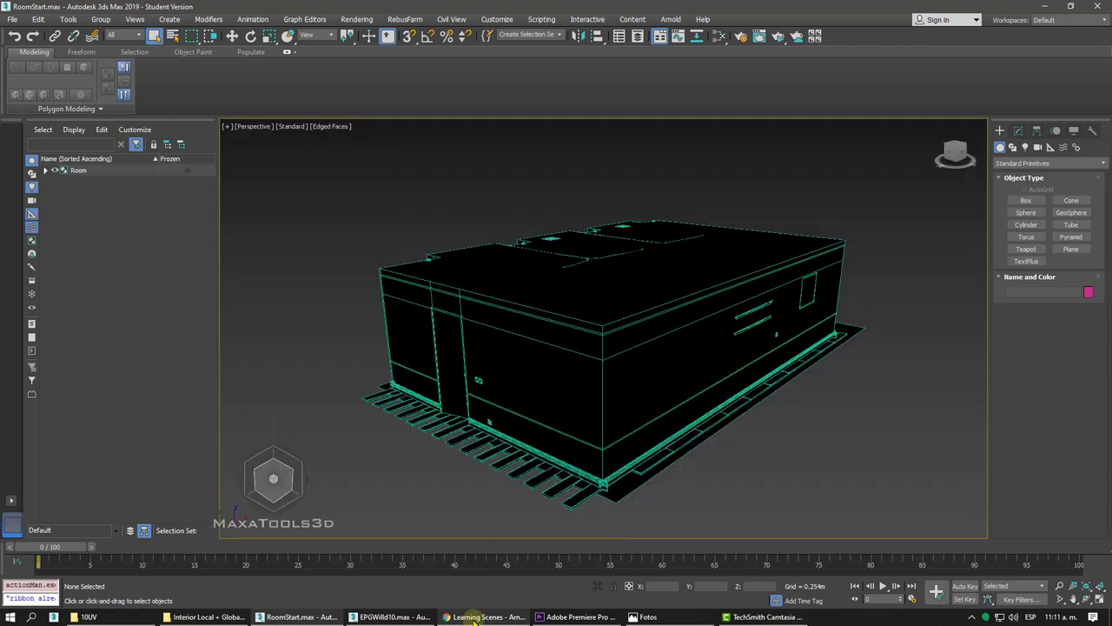
In Chrome, view Arnold Learning Scenes, then the Render Setup documentation, briefly checking Sampling.
{"action": "left_click", "coordinate": [474, 618]}
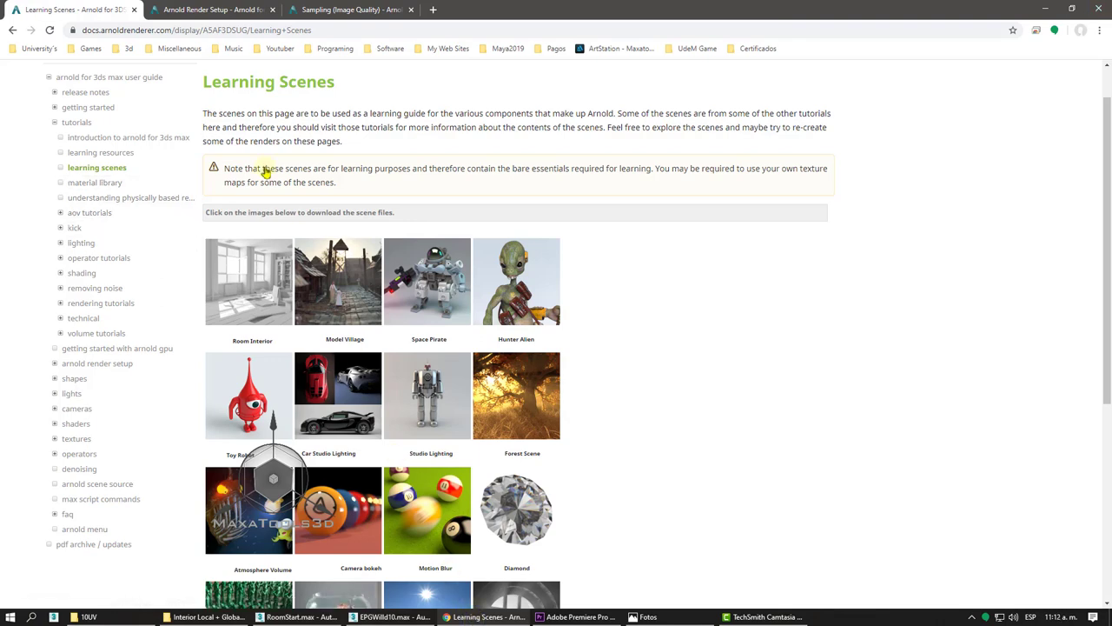
{"action": "left_click", "coordinate": [192, 9]}
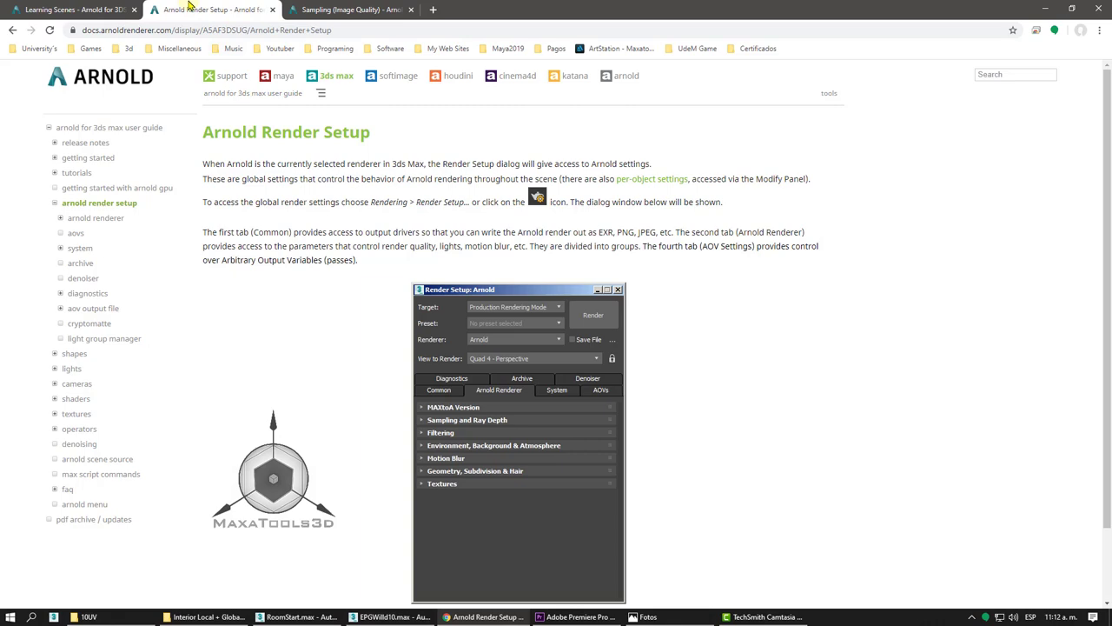
{"action": "left_click", "coordinate": [341, 8]}
{"action": "left_click", "coordinate": [213, 8]}
{"action": "left_click", "coordinate": [292, 616]}
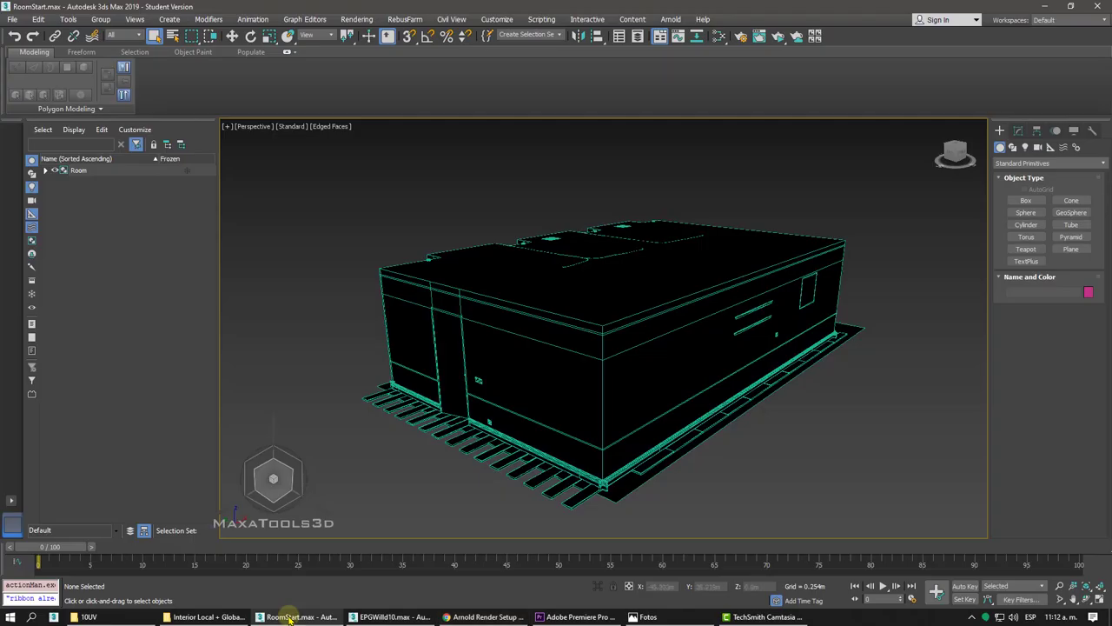
{"action": "scroll", "coordinate": [499, 496], "scroll_direction": "up", "scroll_amount": 5}
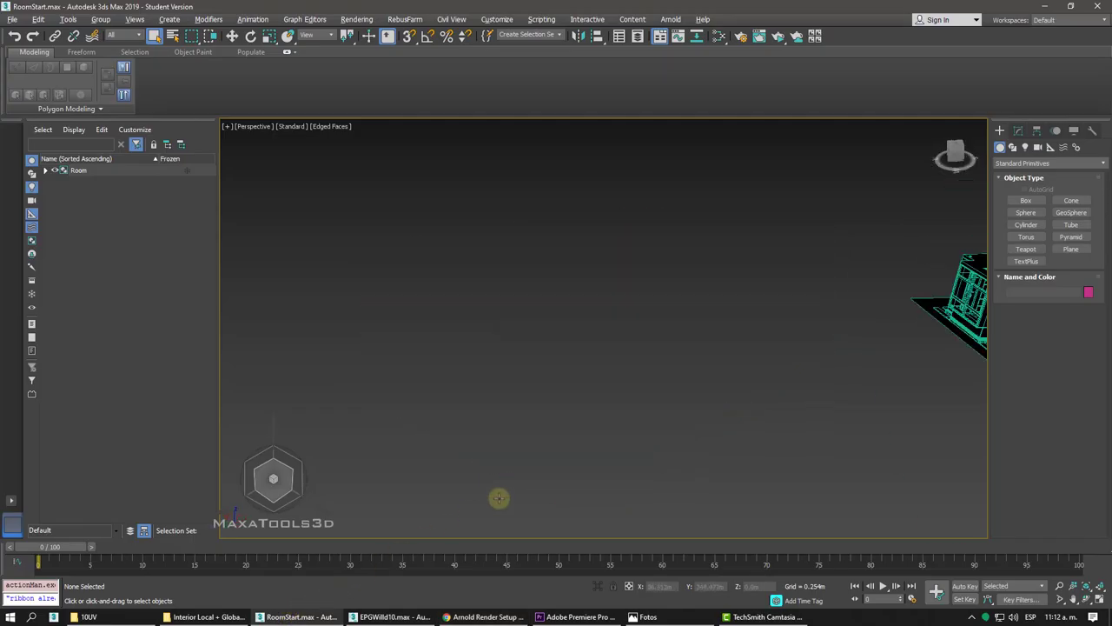
{"action": "middle_click_drag", "start_coordinate": [499, 496], "coordinate": [710, 380], "text": "alt"}
{"action": "left_click", "coordinate": [710, 383]}
{"action": "key", "text": "z"}
{"action": "scroll", "coordinate": [710, 380], "scroll_direction": "up", "scroll_amount": 5}
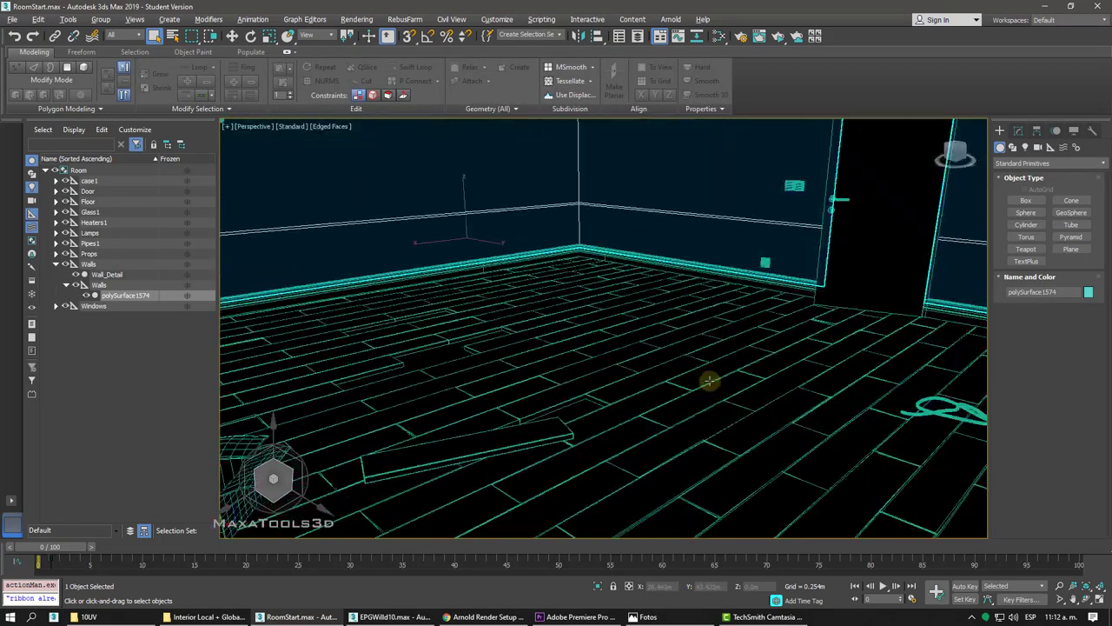
{"action": "scroll", "coordinate": [710, 380], "scroll_direction": "up", "scroll_amount": 3}
{"action": "scroll", "coordinate": [710, 380], "scroll_direction": "up", "scroll_amount": 3}
{"action": "scroll", "coordinate": [710, 380], "scroll_direction": "up", "scroll_amount": 3}
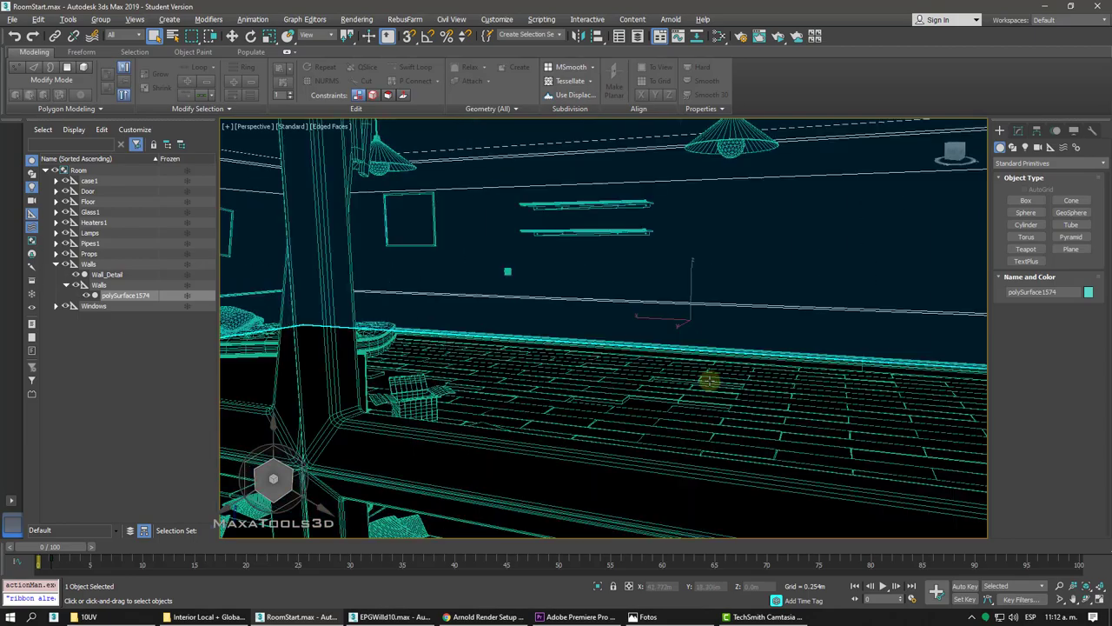
{"action": "scroll", "coordinate": [710, 380], "scroll_direction": "up", "scroll_amount": 2}
{"action": "scroll", "coordinate": [709, 379], "scroll_direction": "up", "scroll_amount": 3}
{"action": "mouse_move", "coordinate": [709, 380]}
{"action": "middle_mouse_down", "text": "alt"}
{"action": "mouse_move", "coordinate": [522, 318]}
{"action": "mouse_move", "coordinate": [534, 316]}
{"action": "middle_mouse_up", "text": "alt"}
{"action": "left_click", "coordinate": [869, 323]}
{"action": "mouse_move", "coordinate": [869, 323]}
{"action": "middle_mouse_down", "text": "alt"}
{"action": "mouse_move", "coordinate": [702, 335]}
{"action": "mouse_move", "coordinate": [702, 323]}
{"action": "mouse_move", "coordinate": [651, 318]}
{"action": "mouse_move", "coordinate": [579, 288]}
{"action": "mouse_move", "coordinate": [588, 281]}
{"action": "middle_mouse_up", "text": "alt"}
{"action": "scroll", "coordinate": [700, 336], "scroll_direction": "up", "scroll_amount": 2}
{"action": "scroll", "coordinate": [701, 335], "scroll_direction": "down", "scroll_amount": 2}
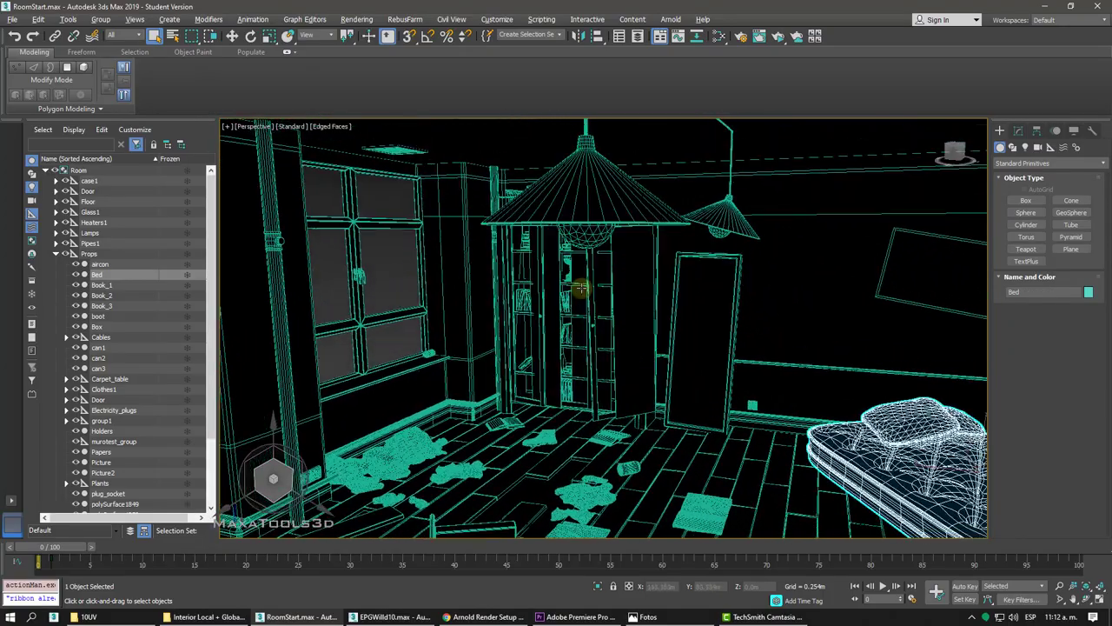
{"action": "left_click", "coordinate": [585, 241]}
{"action": "mouse_move", "coordinate": [586, 242]}
{"action": "middle_mouse_down", "text": "alt"}
{"action": "mouse_move", "coordinate": [616, 313]}
{"action": "mouse_move", "coordinate": [628, 284]}
{"action": "mouse_move", "coordinate": [541, 306]}
{"action": "mouse_move", "coordinate": [556, 336]}
{"action": "middle_mouse_up", "text": "alt"}
{"action": "scroll", "coordinate": [599, 298], "scroll_direction": "up", "scroll_amount": 2}
{"action": "scroll", "coordinate": [627, 283], "scroll_direction": "down", "scroll_amount": 3}
{"action": "scroll", "coordinate": [628, 284], "scroll_direction": "up", "scroll_amount": 2}
{"action": "scroll", "coordinate": [581, 301], "scroll_direction": "up", "scroll_amount": 3}
{"action": "left_click", "coordinate": [569, 304]}
{"action": "scroll", "coordinate": [569, 305], "scroll_direction": "down", "scroll_amount": 3}
{"action": "scroll", "coordinate": [549, 330], "scroll_direction": "up", "scroll_amount": 5}
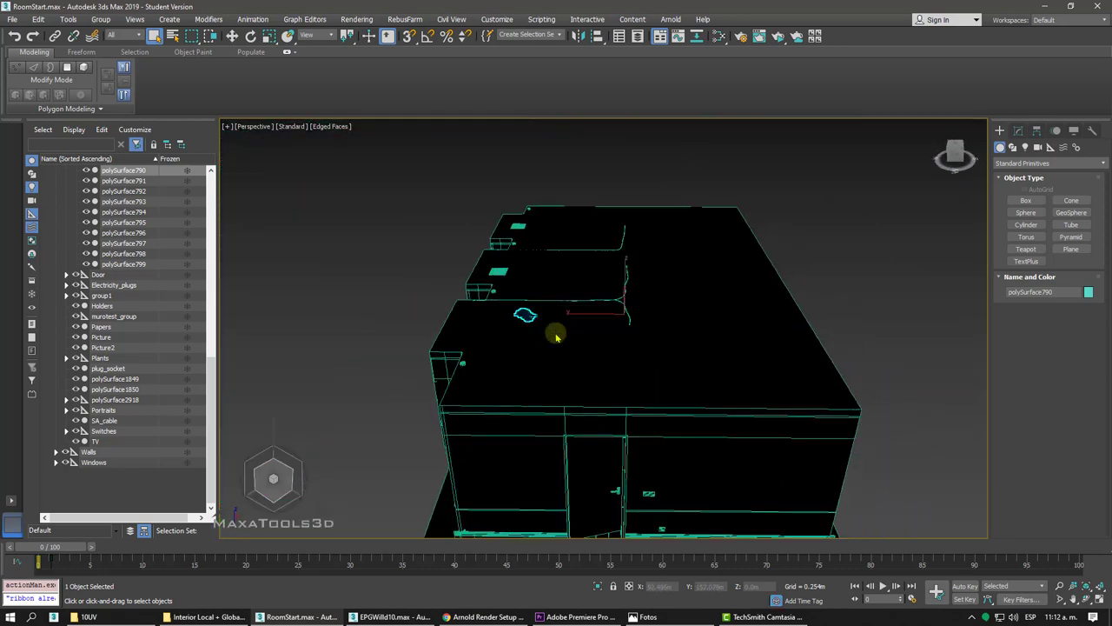
{"action": "middle_click_drag", "start_coordinate": [559, 332], "coordinate": [566, 317], "text": "alt"}
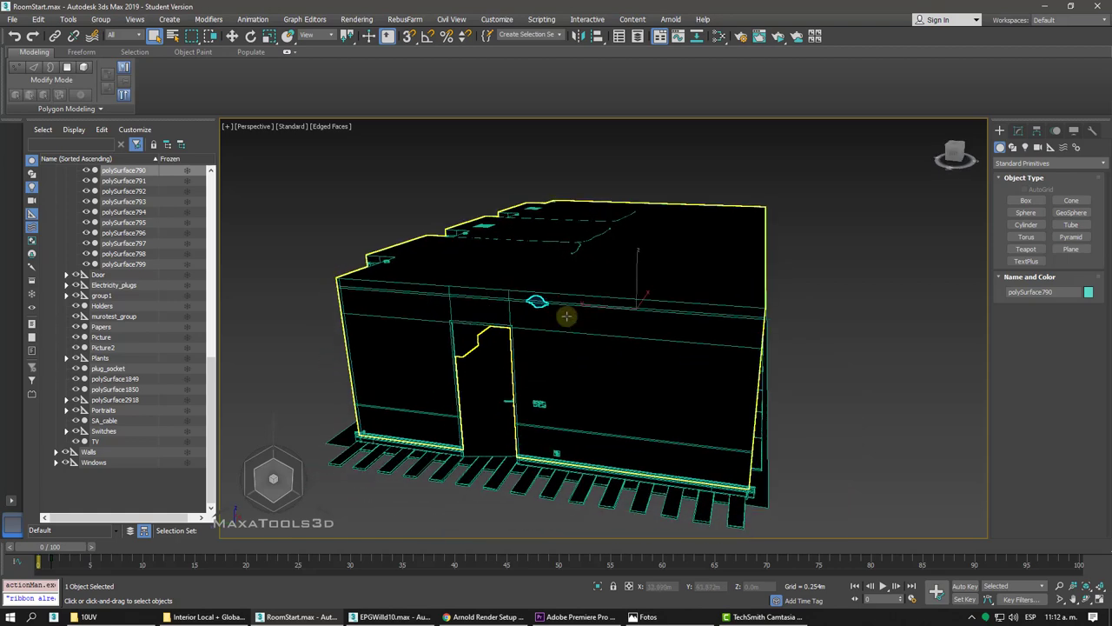
In Render Setup, change the renderer from Scanline to Arnold.
{"action": "left_click", "coordinate": [758, 36]}
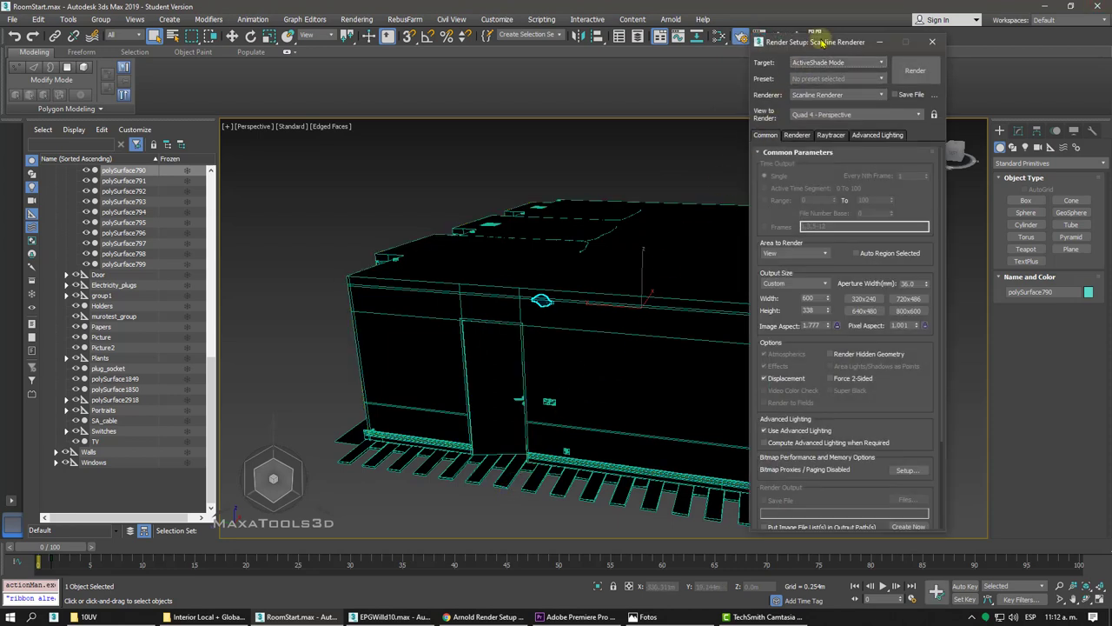
{"action": "left_click_drag", "start_coordinate": [820, 42], "coordinate": [610, 74]}
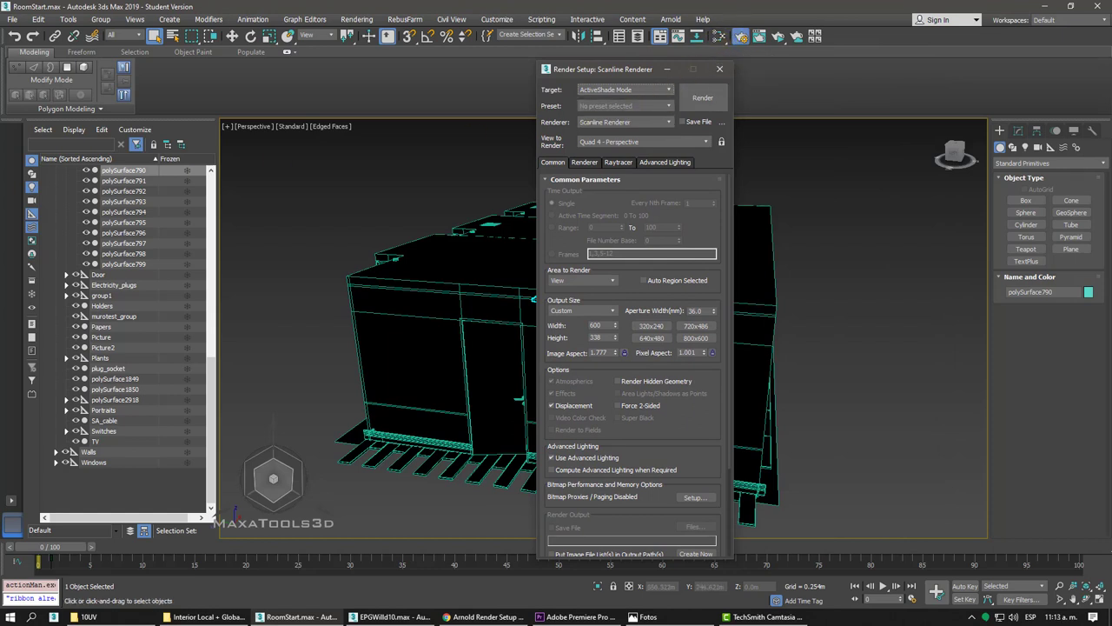
{"action": "left_click", "coordinate": [584, 121]}
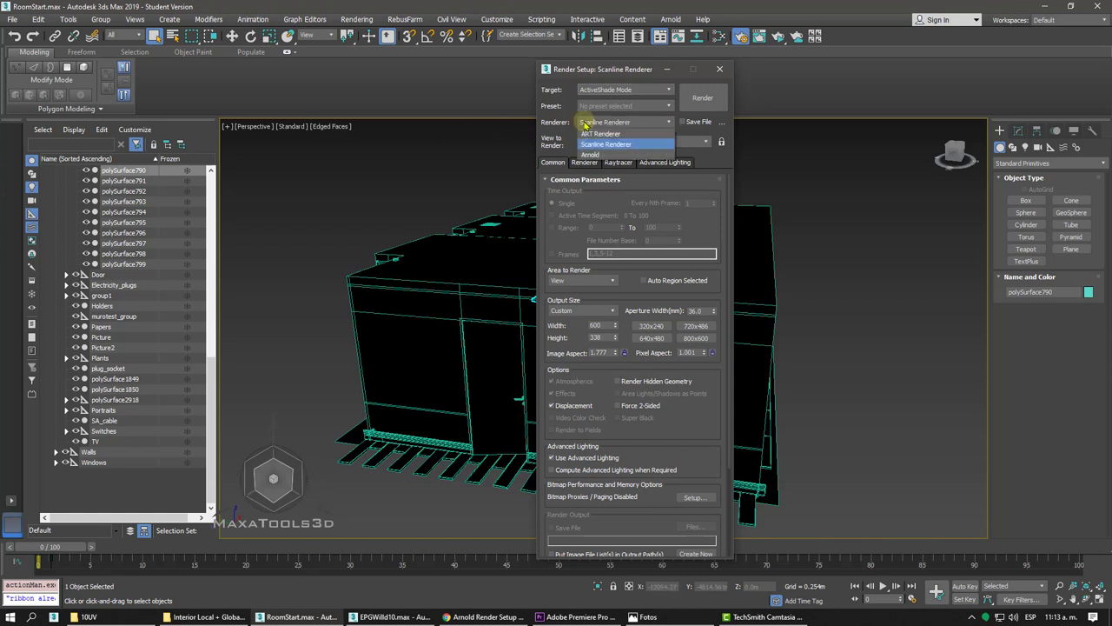
{"action": "left_click", "coordinate": [598, 154]}
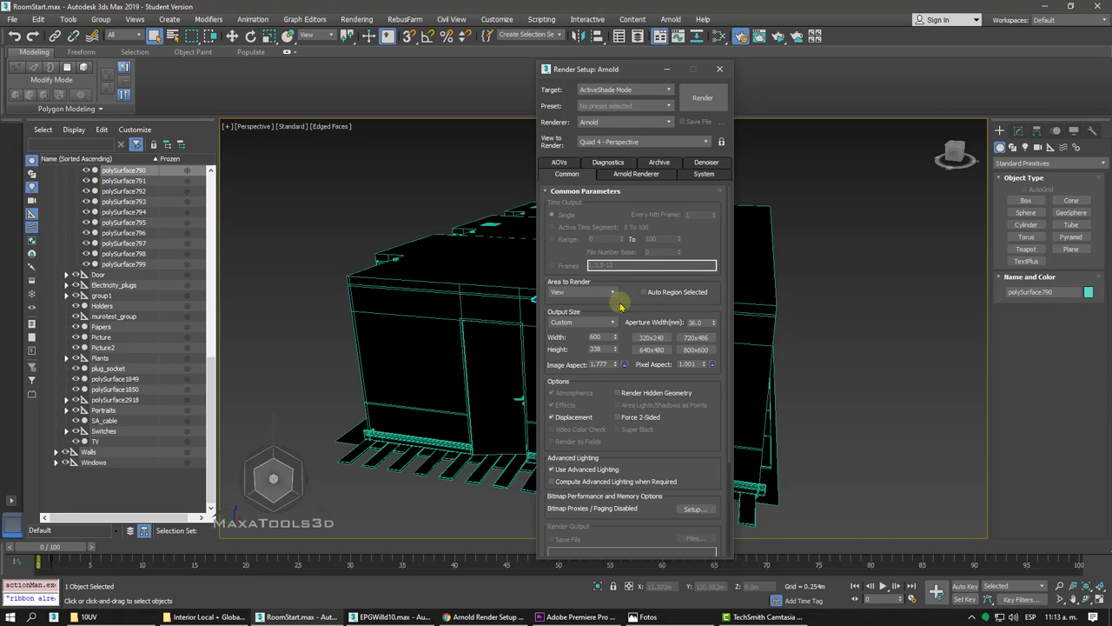
{"action": "left_click", "coordinate": [719, 67]}
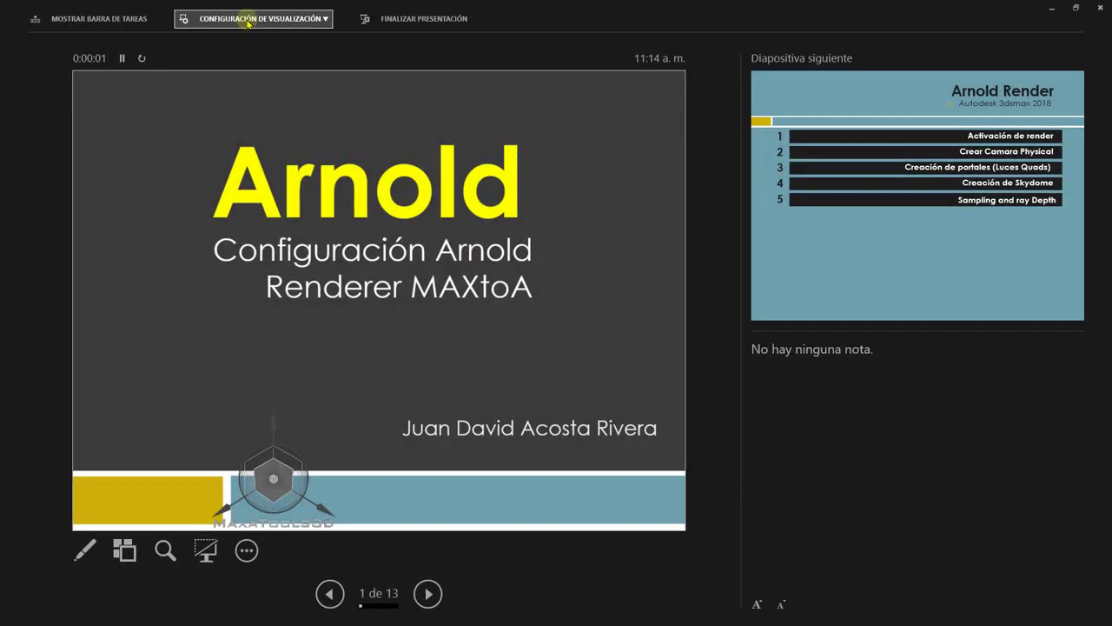
Show the slideshow full-screen up to '2 Creación de Cámara', then return to RoomStart.max.
{"action": "left_click", "coordinate": [252, 18]}
{"action": "left_click", "coordinate": [252, 41]}
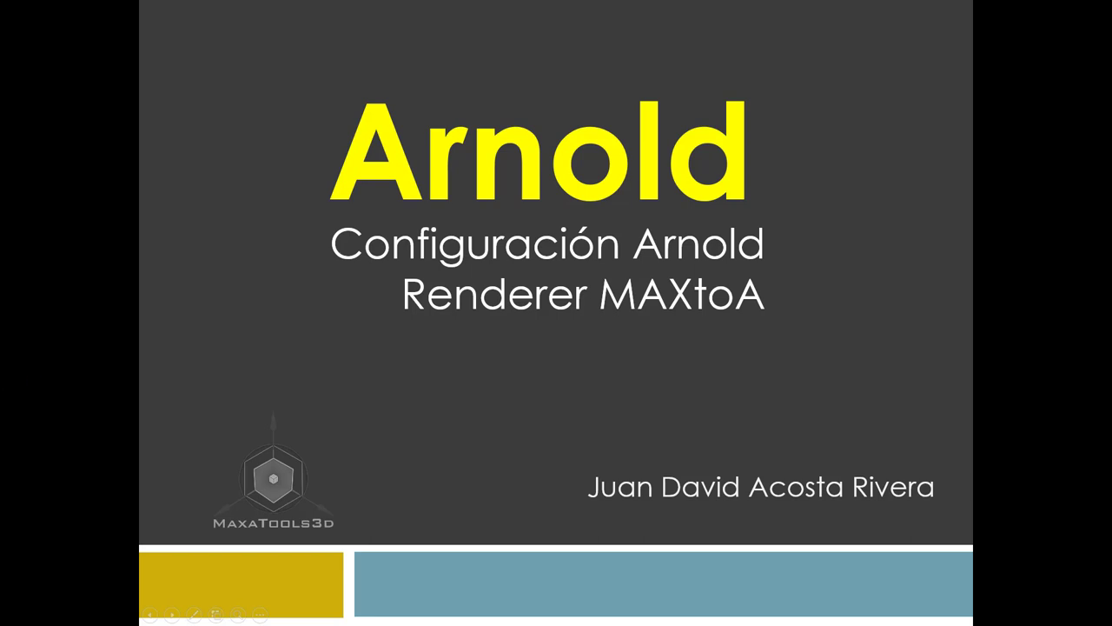
{"action": "key", "text": "Right"}
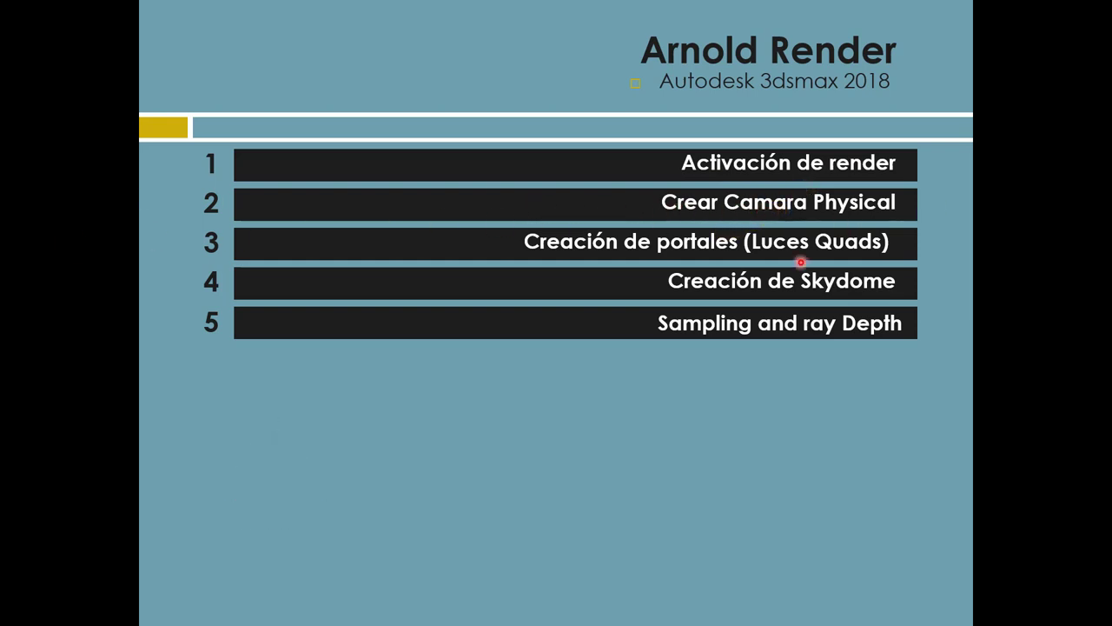
{"action": "key", "text": "Right"}
{"action": "key", "text": "Right"}
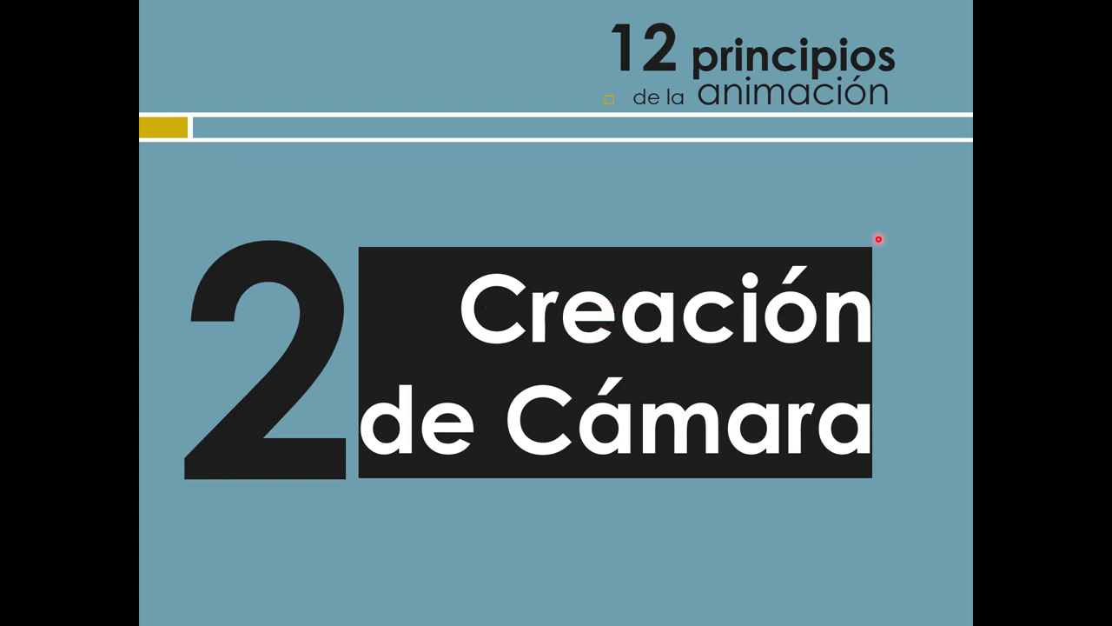
{"action": "key", "text": "Right"}
{"action": "key", "text": "super"}
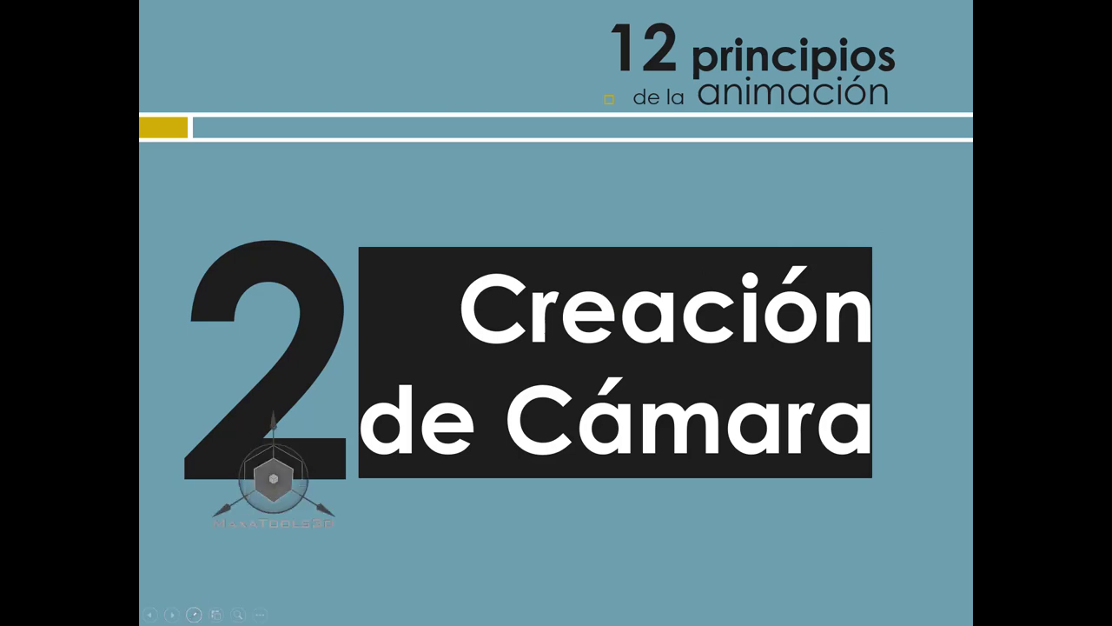
{"action": "left_click", "coordinate": [296, 616]}
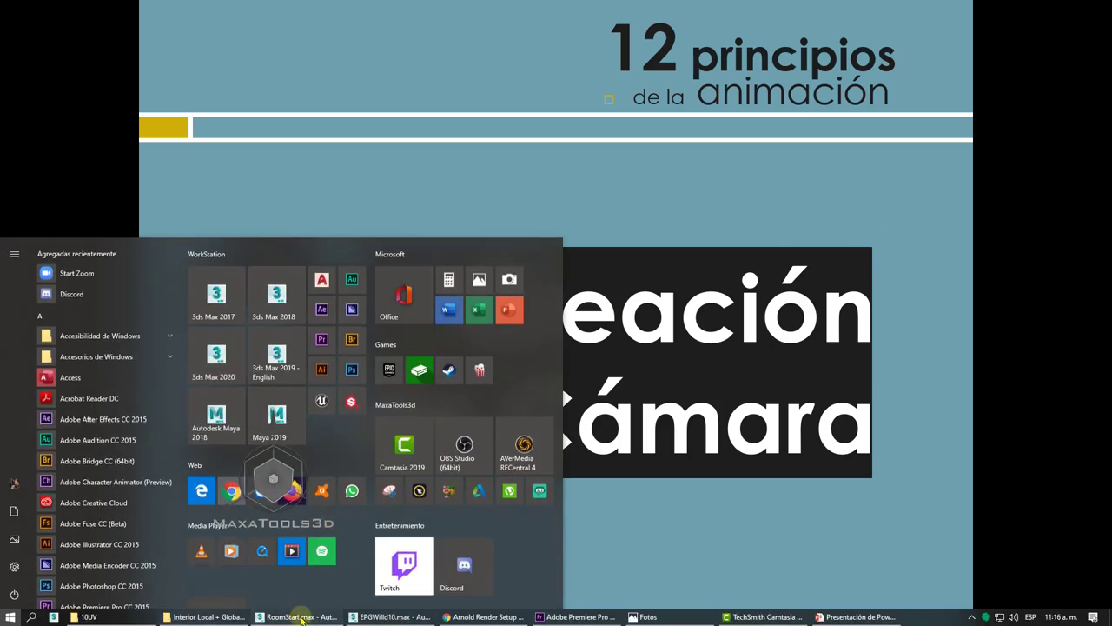
Switch to Top view and zoom out until the whole RoomStart floor plan fits.
{"action": "middle_click_drag", "start_coordinate": [477, 288], "coordinate": [478, 289], "text": "alt"}
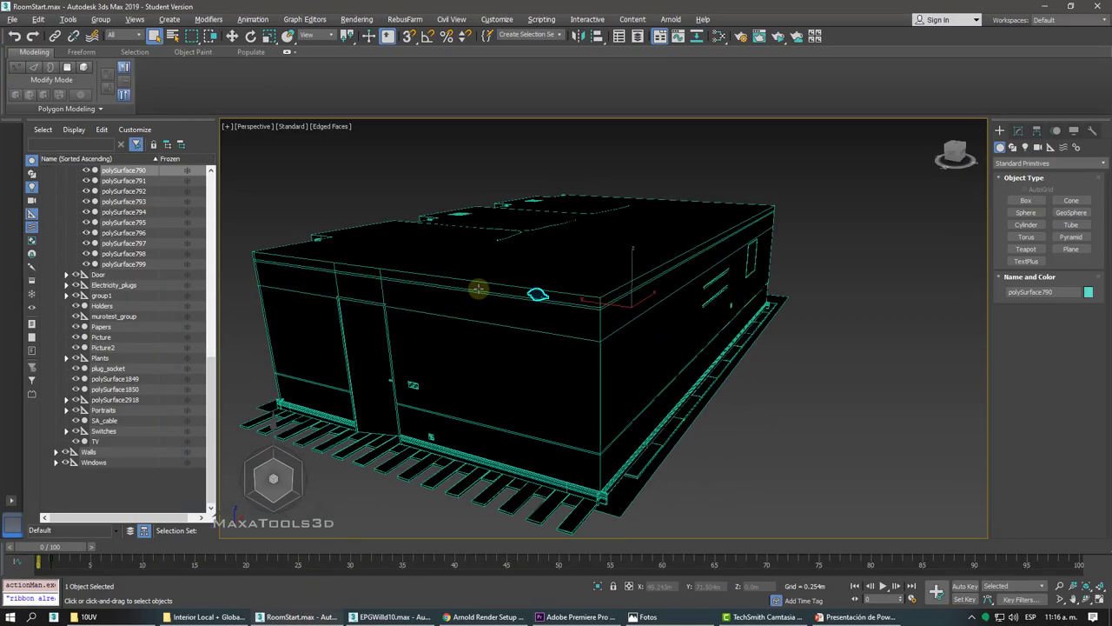
{"action": "key", "text": "t"}
{"action": "scroll", "coordinate": [477, 289], "scroll_direction": "down", "scroll_amount": 2}
{"action": "scroll", "coordinate": [478, 288], "scroll_direction": "down", "scroll_amount": 5}
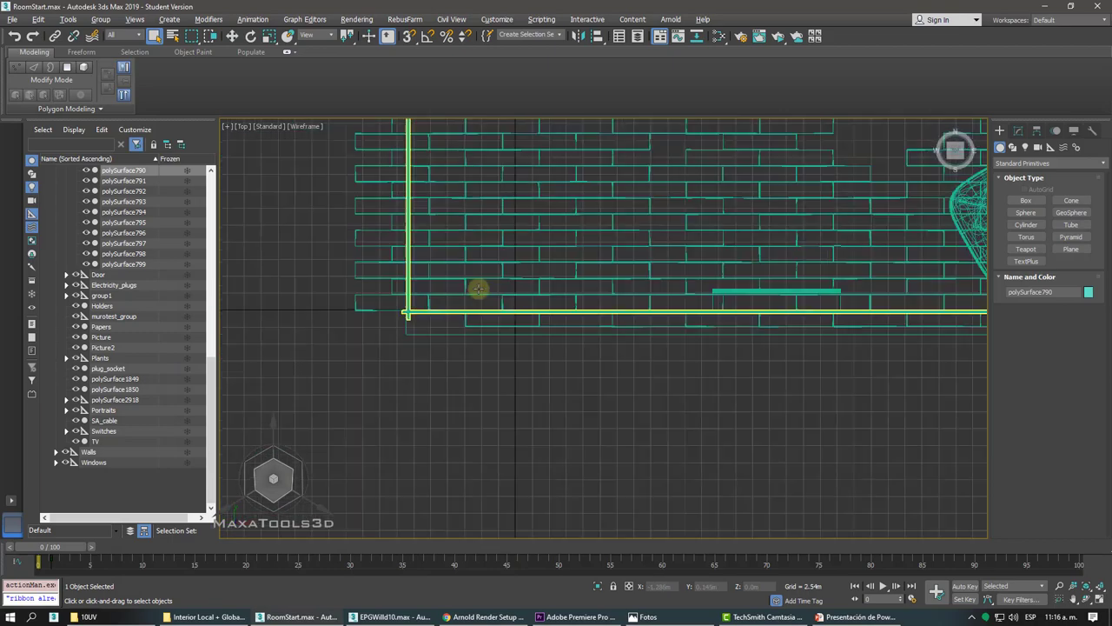
{"action": "scroll", "coordinate": [477, 288], "scroll_direction": "down", "scroll_amount": 3}
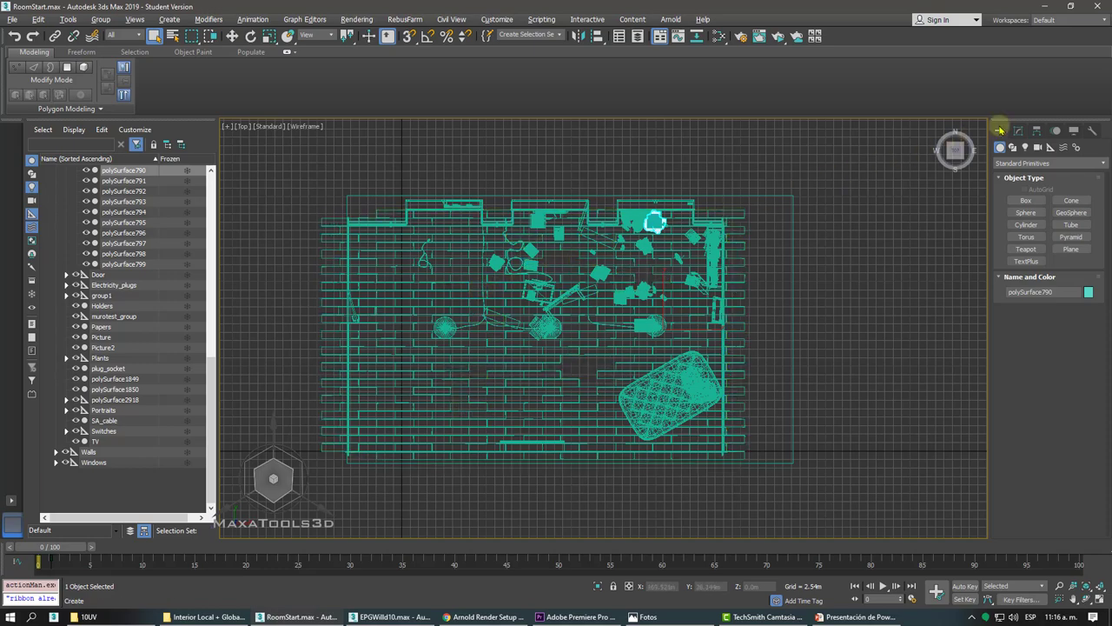
Create a Standard Physical camera in Top view at the room's lower-left, aimed inward.
{"action": "left_click", "coordinate": [1039, 149]}
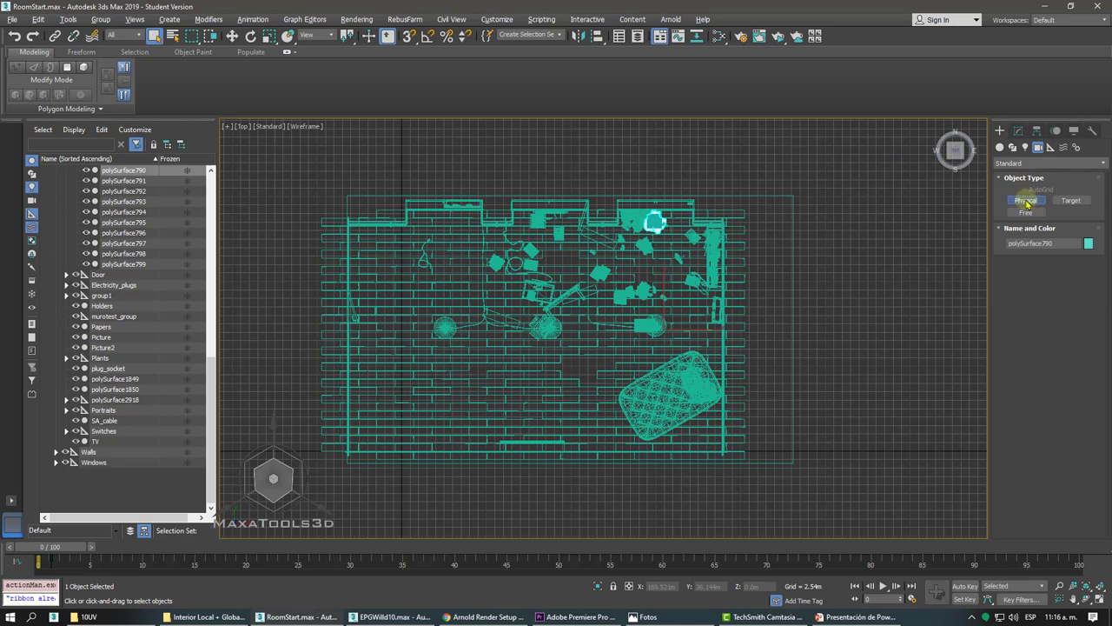
{"action": "left_click", "coordinate": [1026, 202]}
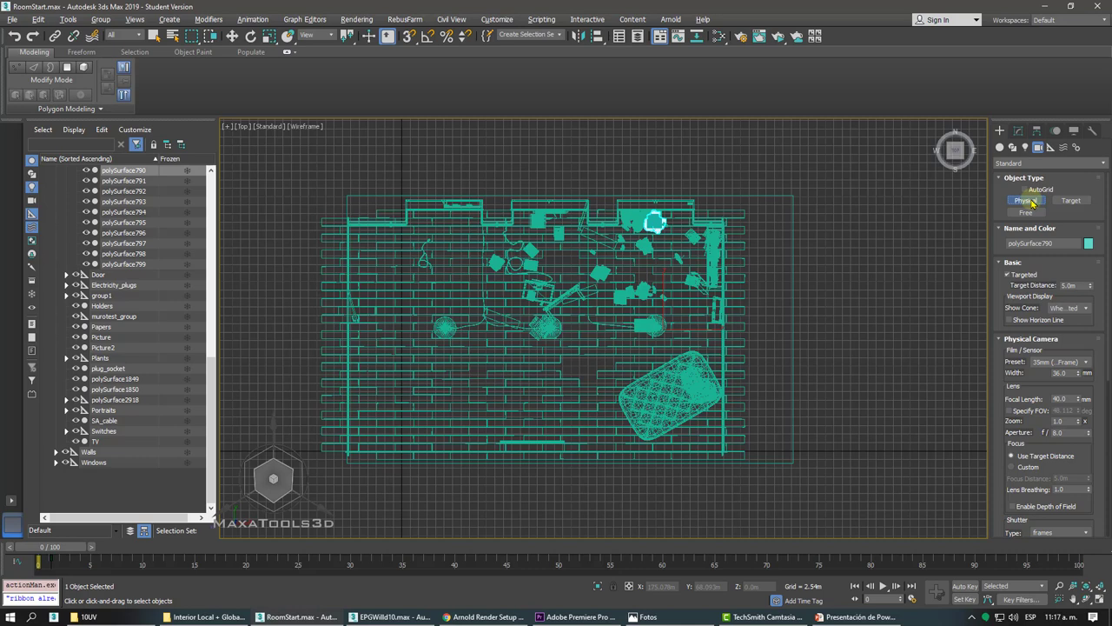
{"action": "left_click", "coordinate": [1012, 163]}
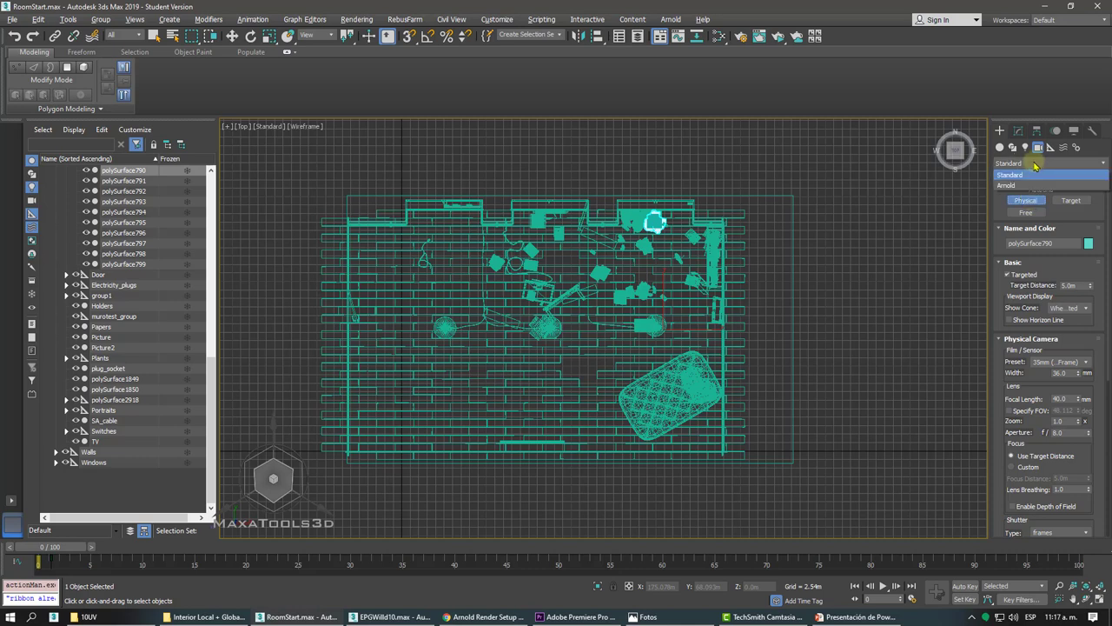
{"action": "left_click", "coordinate": [1016, 177]}
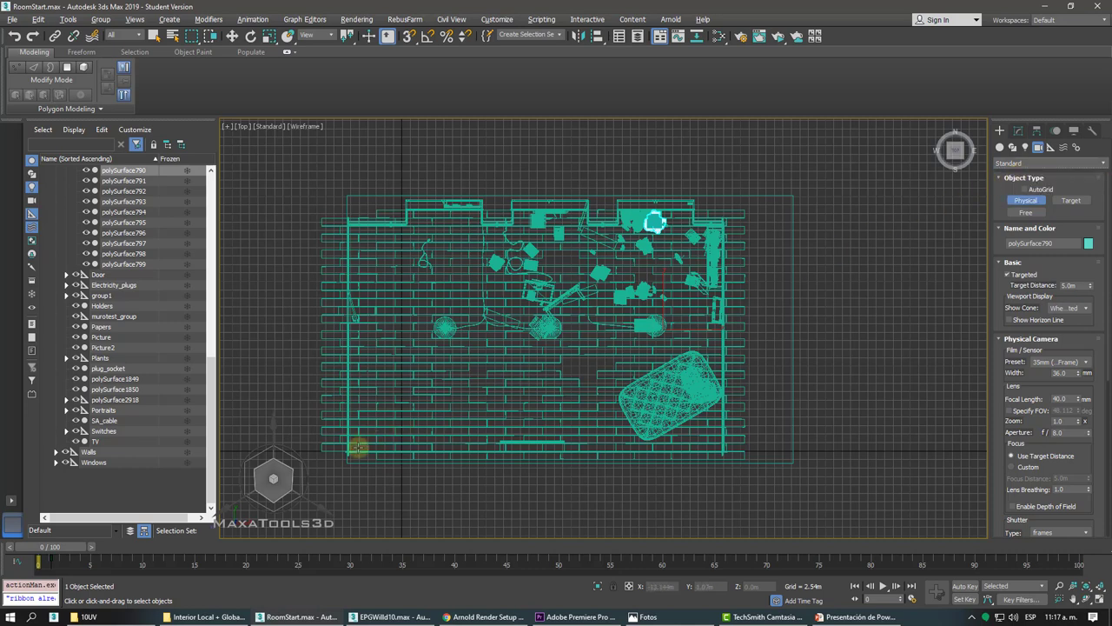
{"action": "mouse_move", "coordinate": [357, 446]}
{"action": "left_mouse_down"}
{"action": "mouse_move", "coordinate": [388, 293]}
{"action": "mouse_move", "coordinate": [576, 306]}
{"action": "mouse_move", "coordinate": [561, 301]}
{"action": "left_mouse_up"}
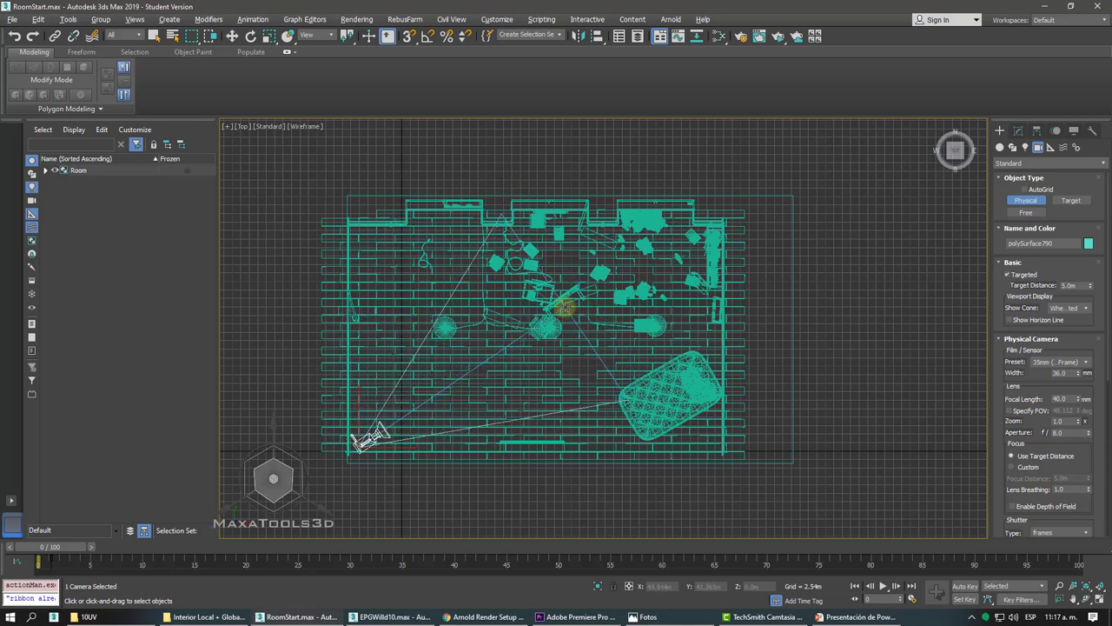
{"action": "right_click", "coordinate": [492, 464]}
Check PhysCamera001 in Front view, select it, and look through the camera.
{"action": "middle_click_drag", "start_coordinate": [632, 201], "coordinate": [658, 172]}
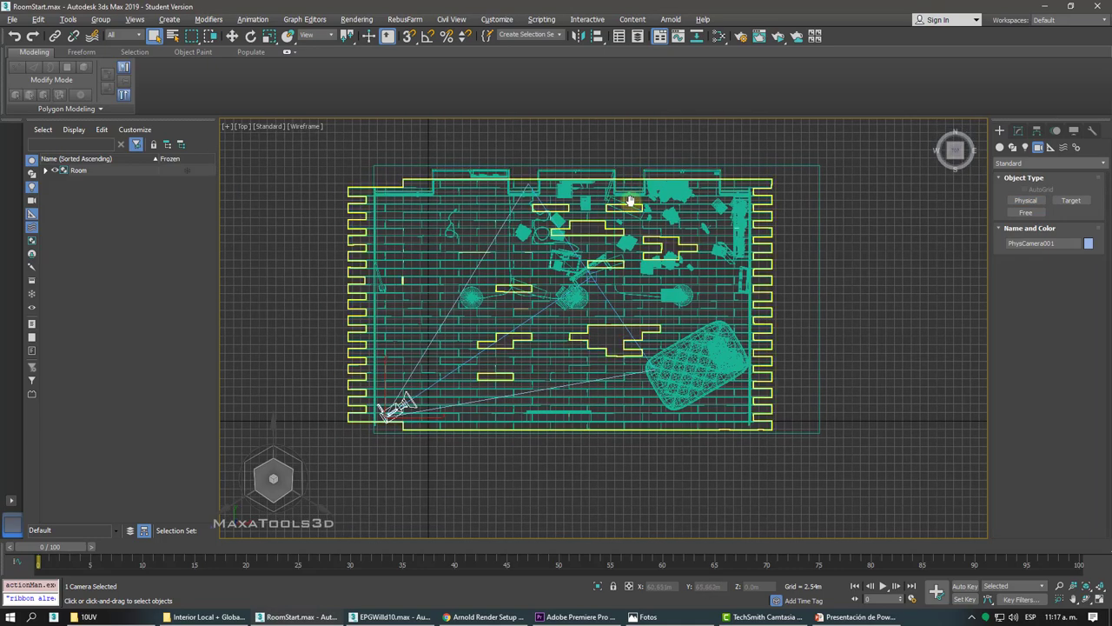
{"action": "key", "text": "f"}
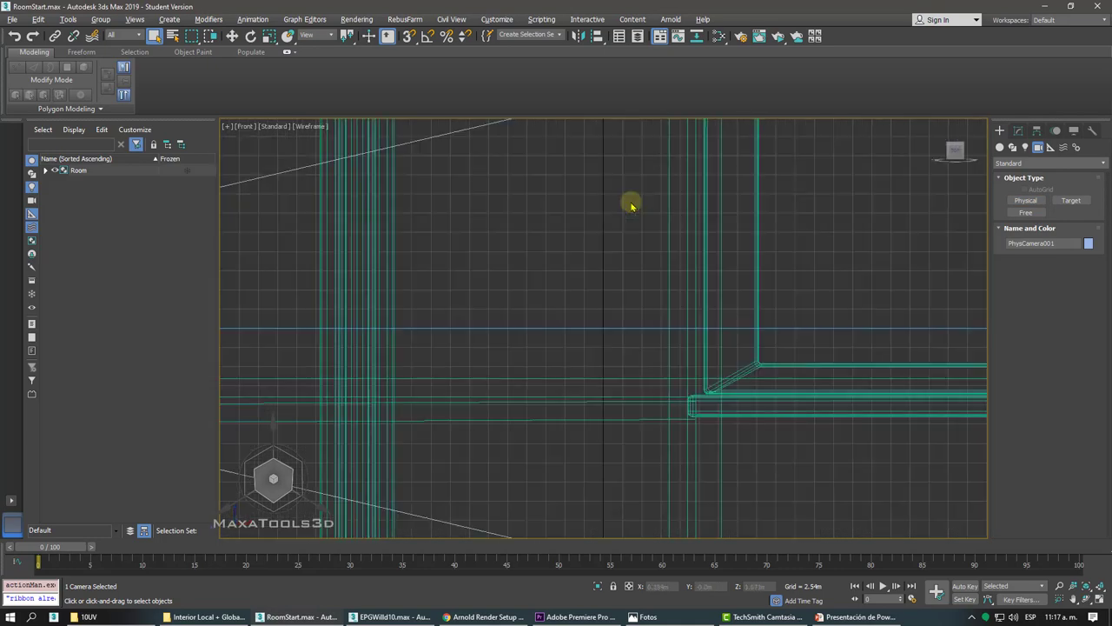
{"action": "scroll", "coordinate": [631, 206], "scroll_direction": "down", "scroll_amount": 3}
{"action": "scroll", "coordinate": [632, 202], "scroll_direction": "down", "scroll_amount": 3}
{"action": "scroll", "coordinate": [632, 201], "scroll_direction": "down", "scroll_amount": 2}
{"action": "scroll", "coordinate": [632, 202], "scroll_direction": "down", "scroll_amount": 1}
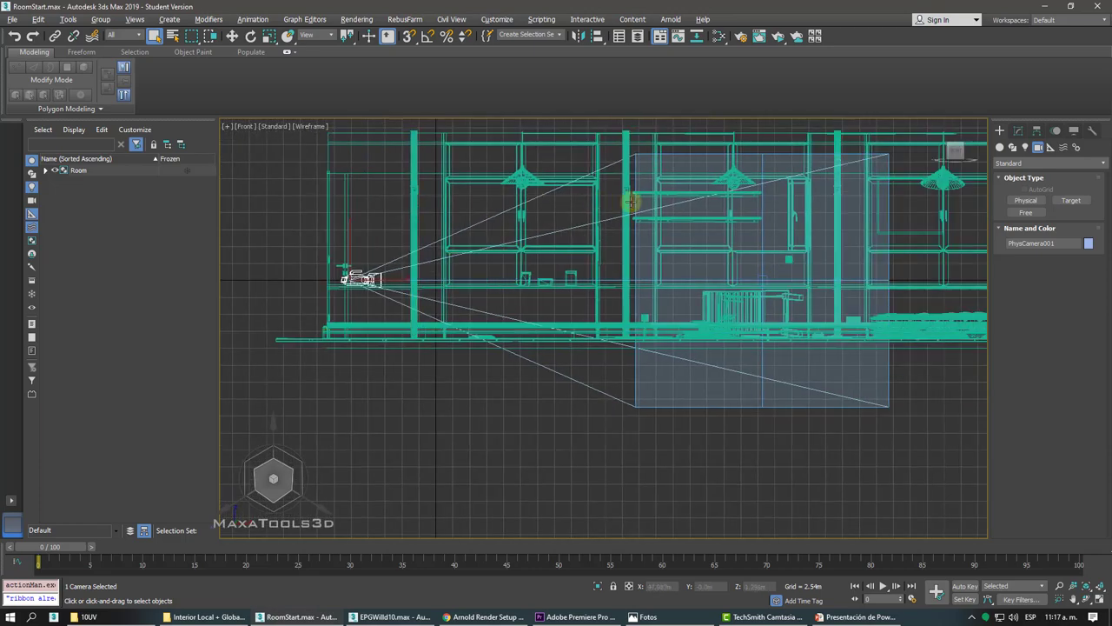
{"action": "scroll", "coordinate": [632, 203], "scroll_direction": "down", "scroll_amount": 2}
{"action": "scroll", "coordinate": [585, 236], "scroll_direction": "down", "scroll_amount": 2}
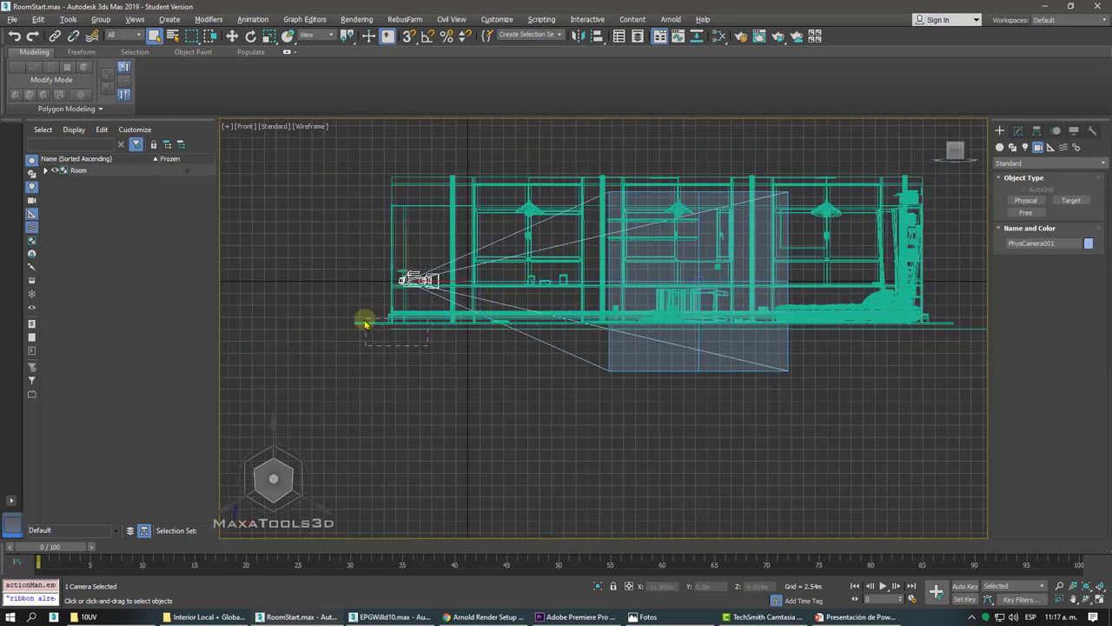
{"action": "left_click", "coordinate": [365, 320]}
{"action": "scroll", "coordinate": [413, 383], "scroll_direction": "up", "scroll_amount": 2}
{"action": "left_click", "coordinate": [414, 382]}
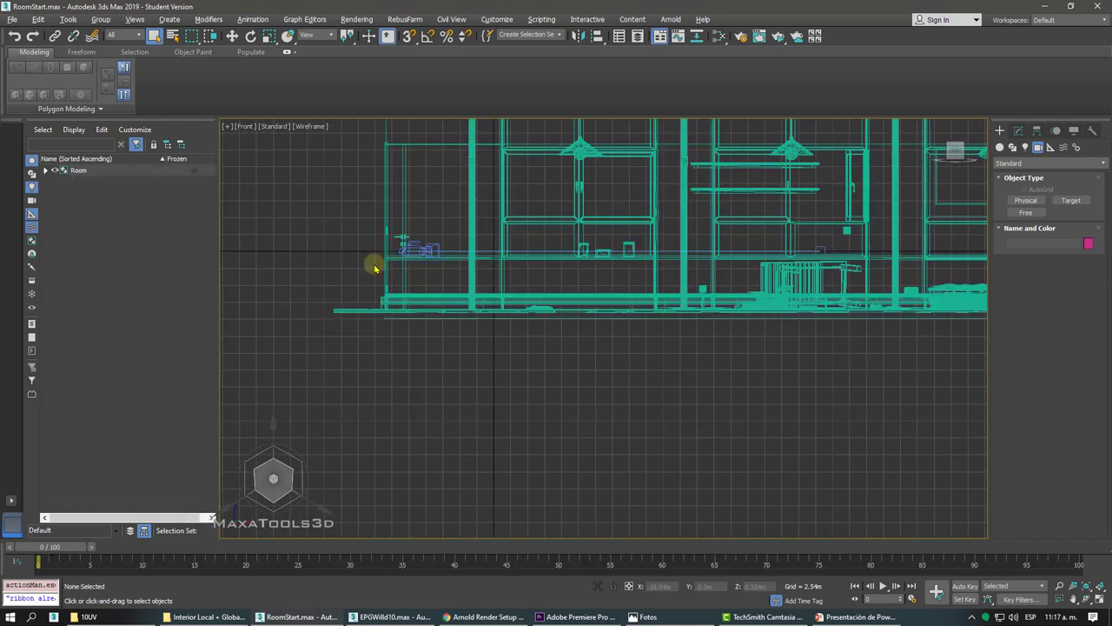
{"action": "left_click", "coordinate": [417, 250]}
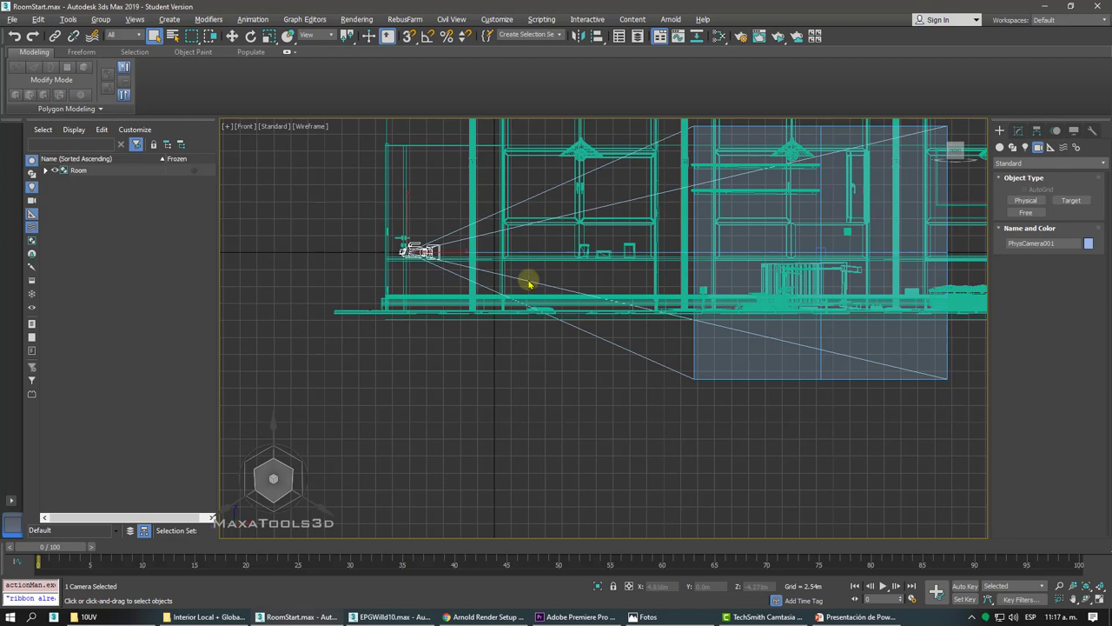
{"action": "scroll", "coordinate": [528, 283], "scroll_direction": "down", "scroll_amount": 1}
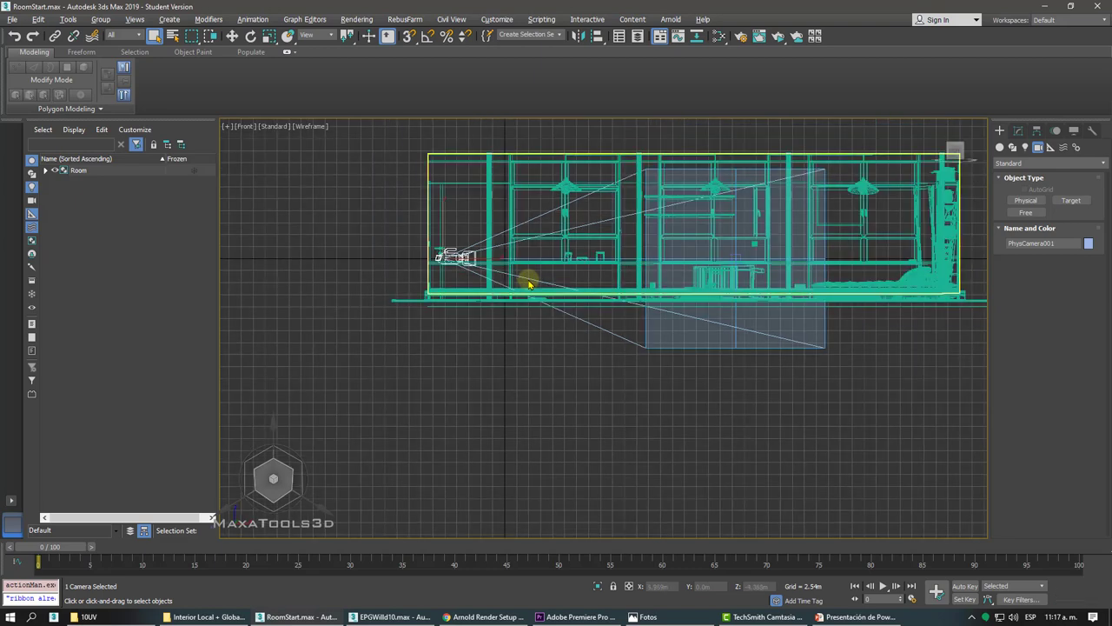
{"action": "key", "text": "c"}
{"action": "key", "text": "F3"}
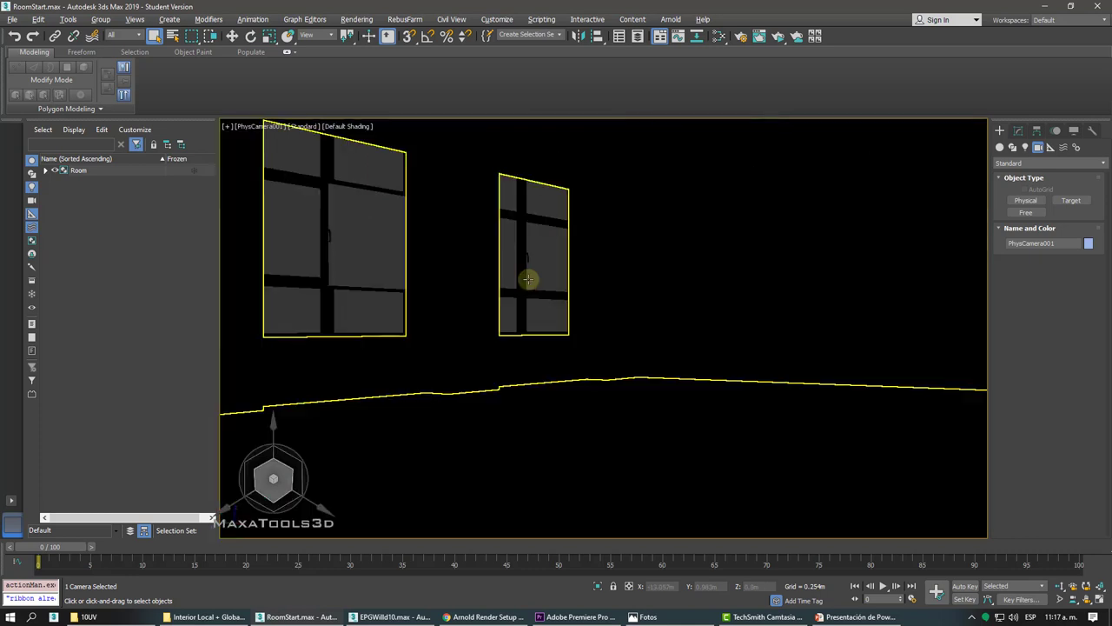
Shade the PhysCamera001 view with Clay after trying Flat Color, then deselect the camera.
{"action": "key", "text": "F3"}
{"action": "key", "text": "F3"}
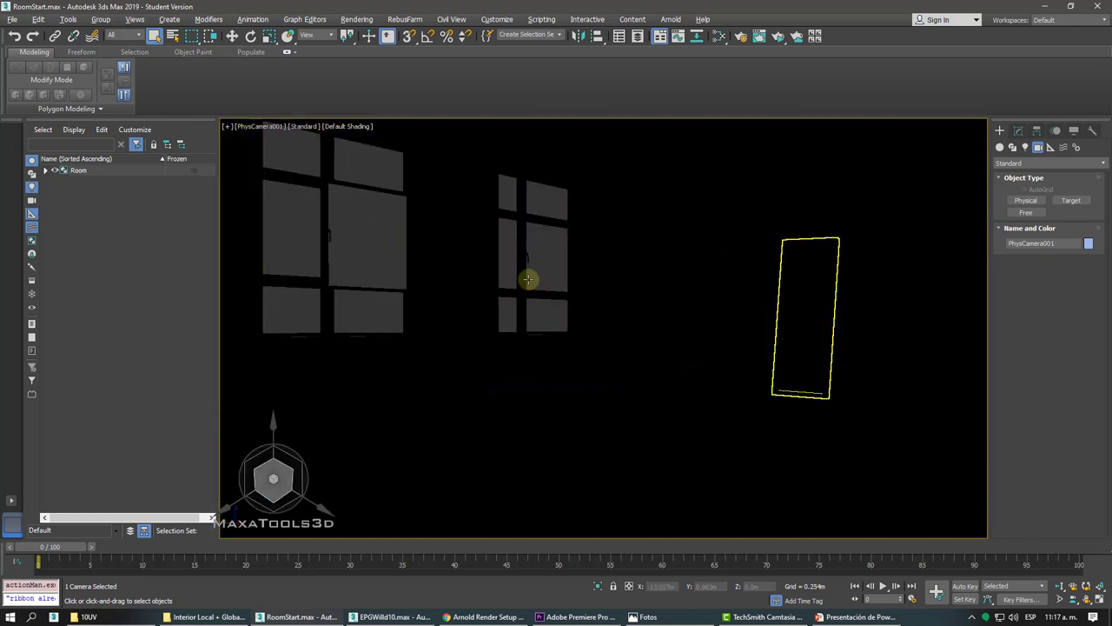
{"action": "left_click", "coordinate": [343, 127]}
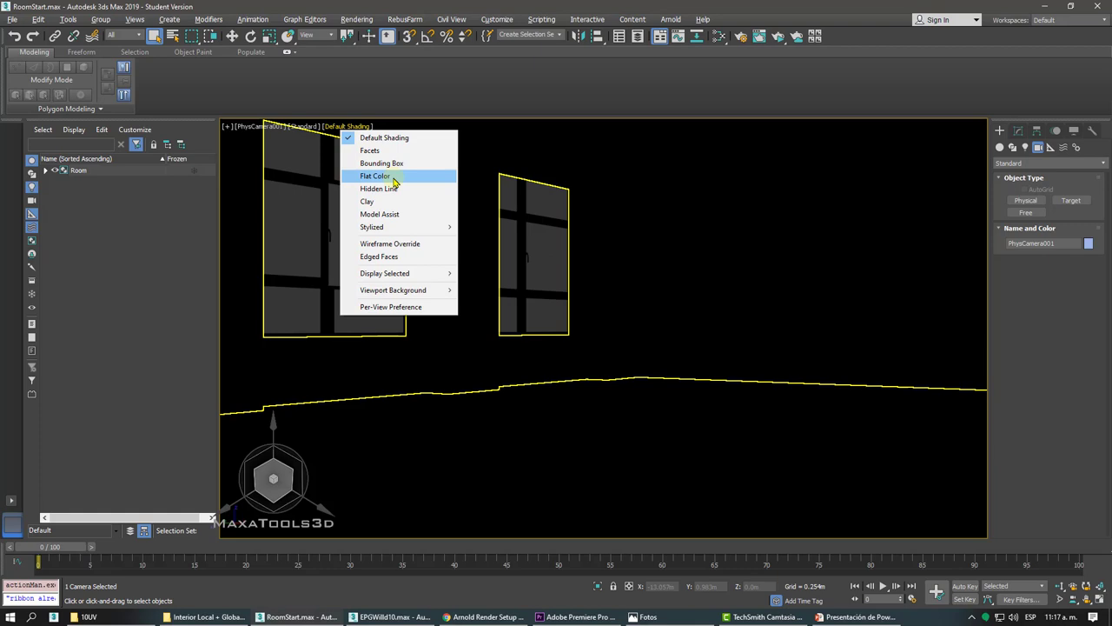
{"action": "left_click", "coordinate": [394, 177]}
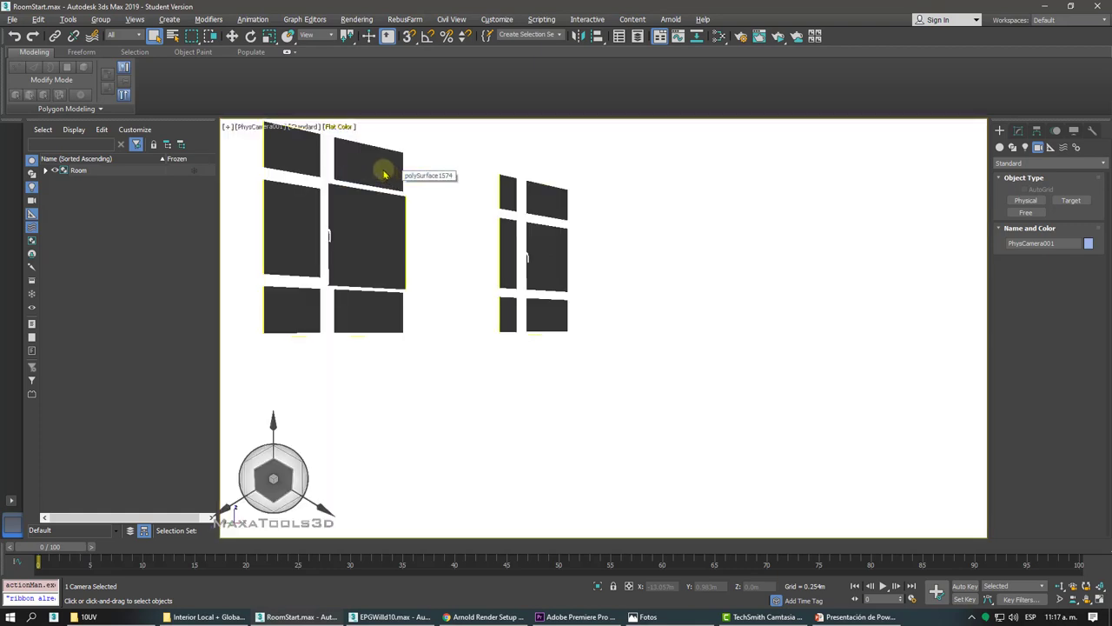
{"action": "left_click", "coordinate": [339, 127]}
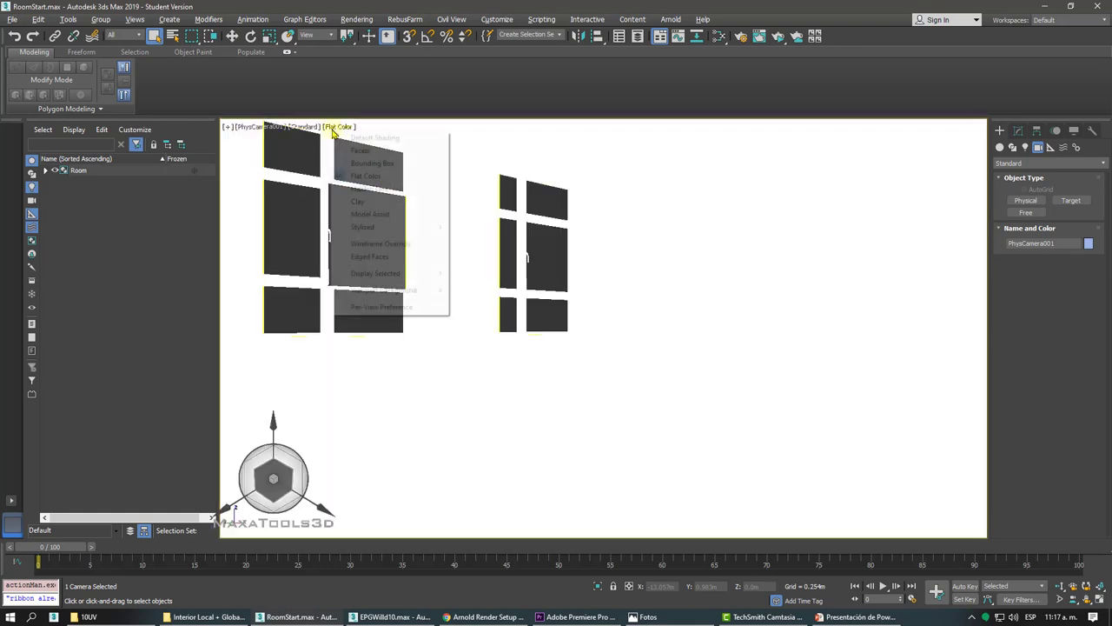
{"action": "left_click", "coordinate": [378, 201]}
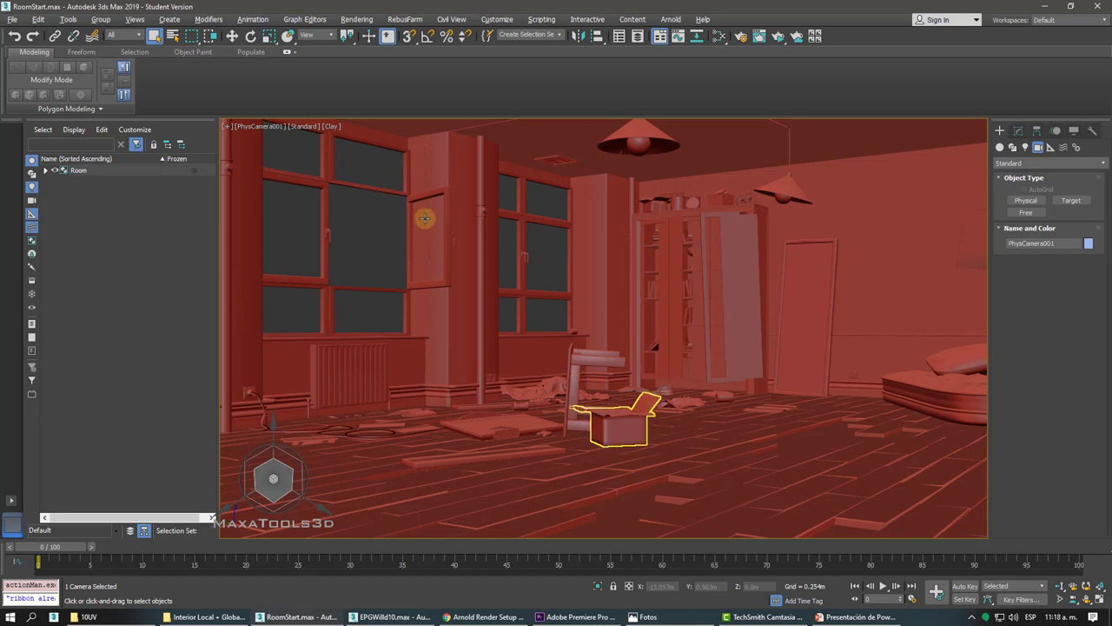
{"action": "left_click", "coordinate": [547, 263]}
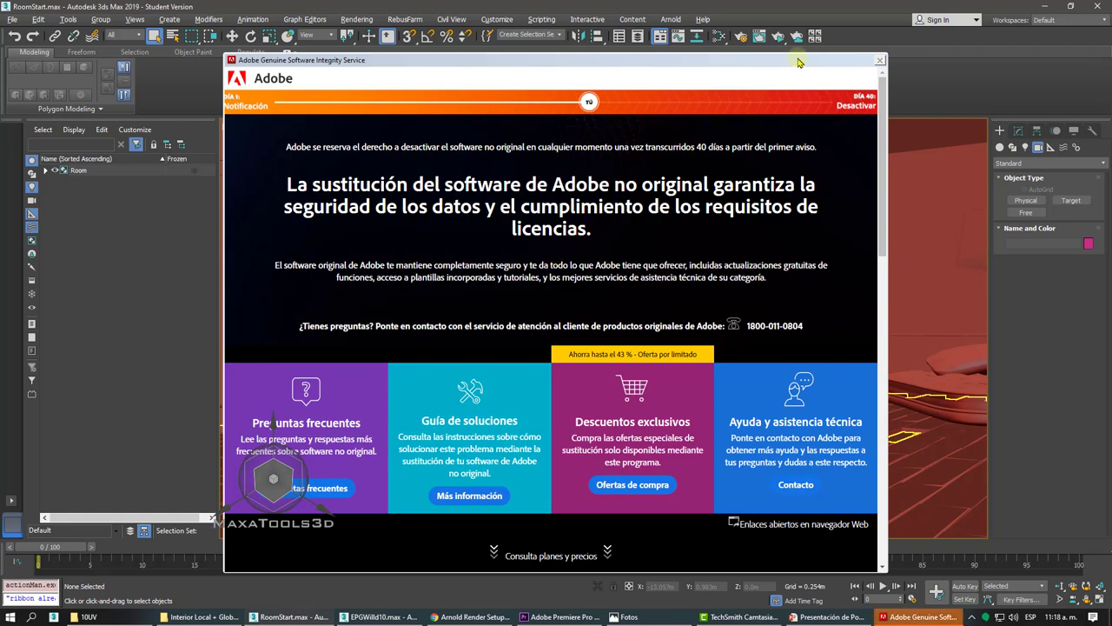
Dismiss the Adobe Genuine Software Integrity notice.
{"action": "left_click", "coordinate": [799, 65]}
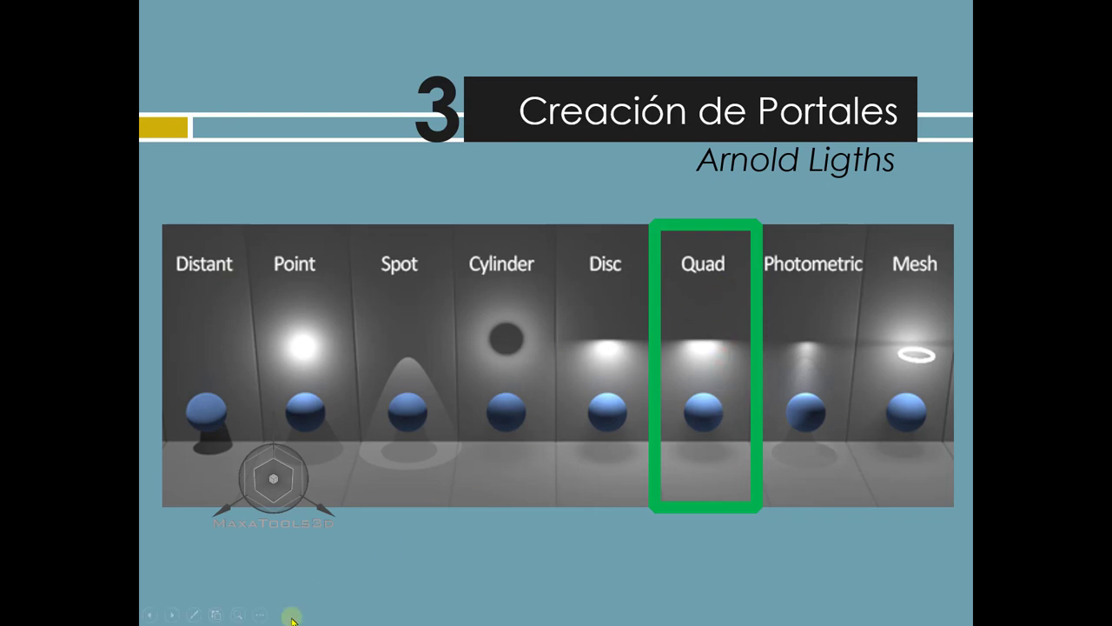
Back in 3ds Max, show the Perspective view with Clay shading.
{"action": "key", "text": "super"}
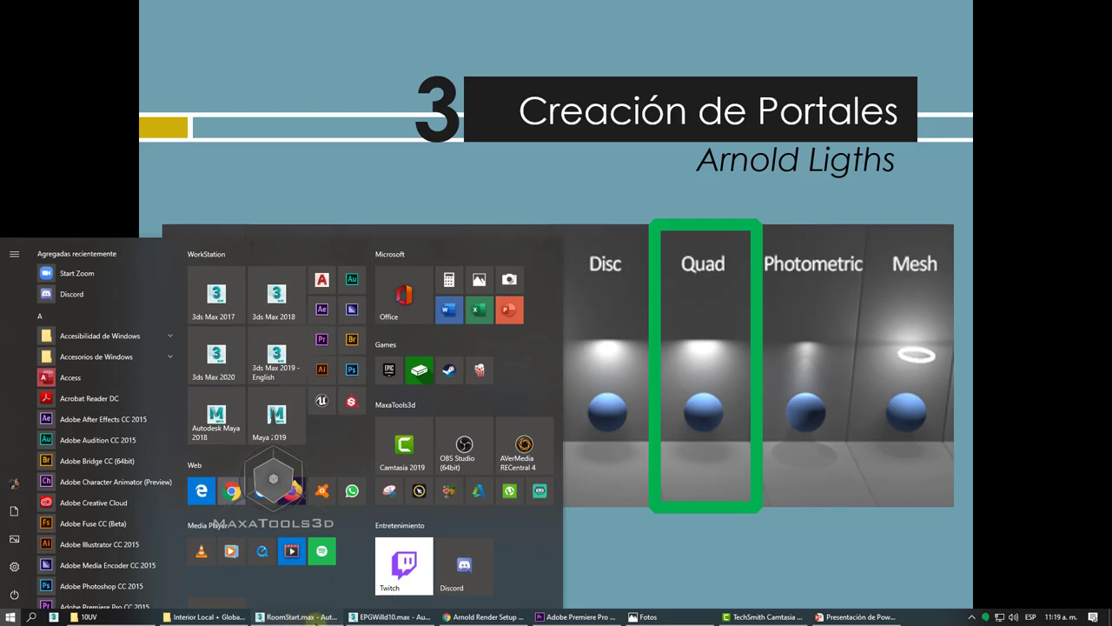
{"action": "left_click", "coordinate": [296, 617]}
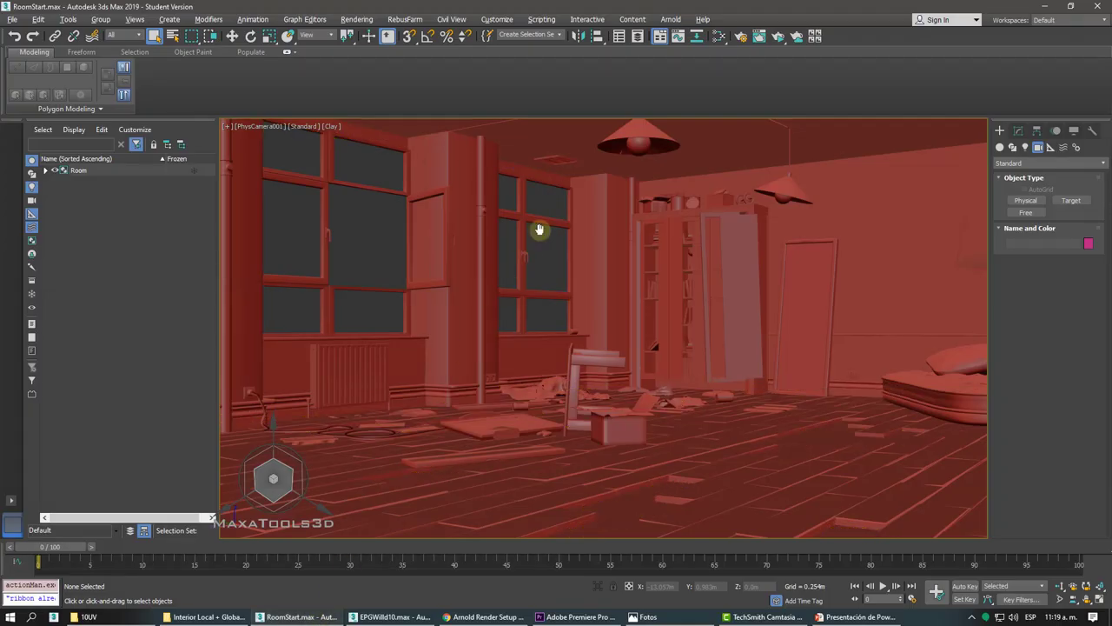
{"action": "key", "text": "p"}
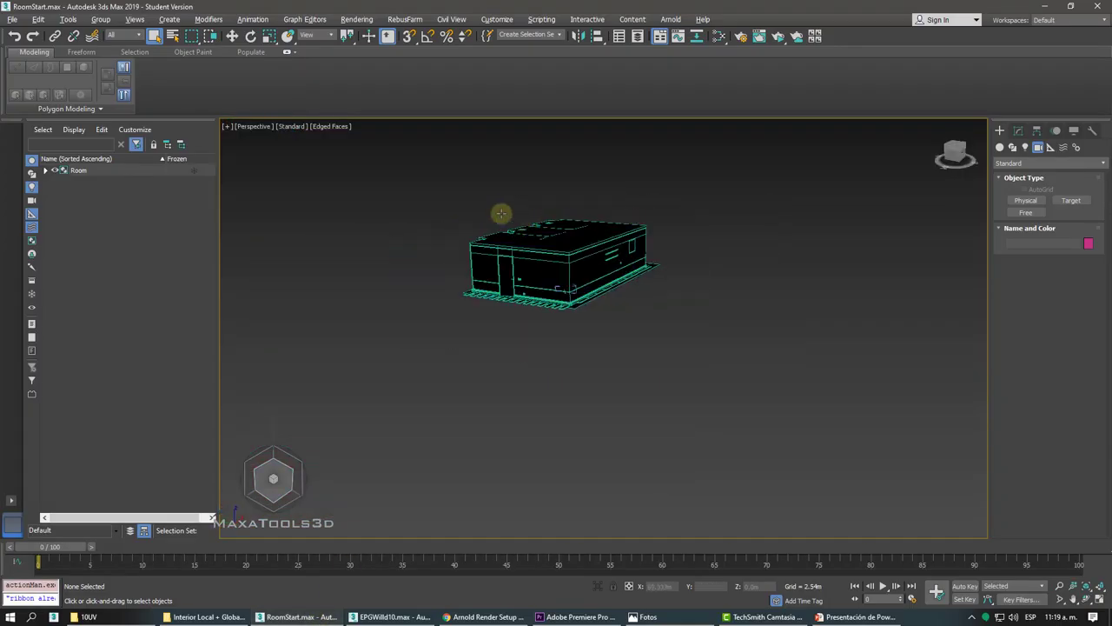
{"action": "left_click", "coordinate": [302, 127]}
{"action": "left_click", "coordinate": [321, 126]}
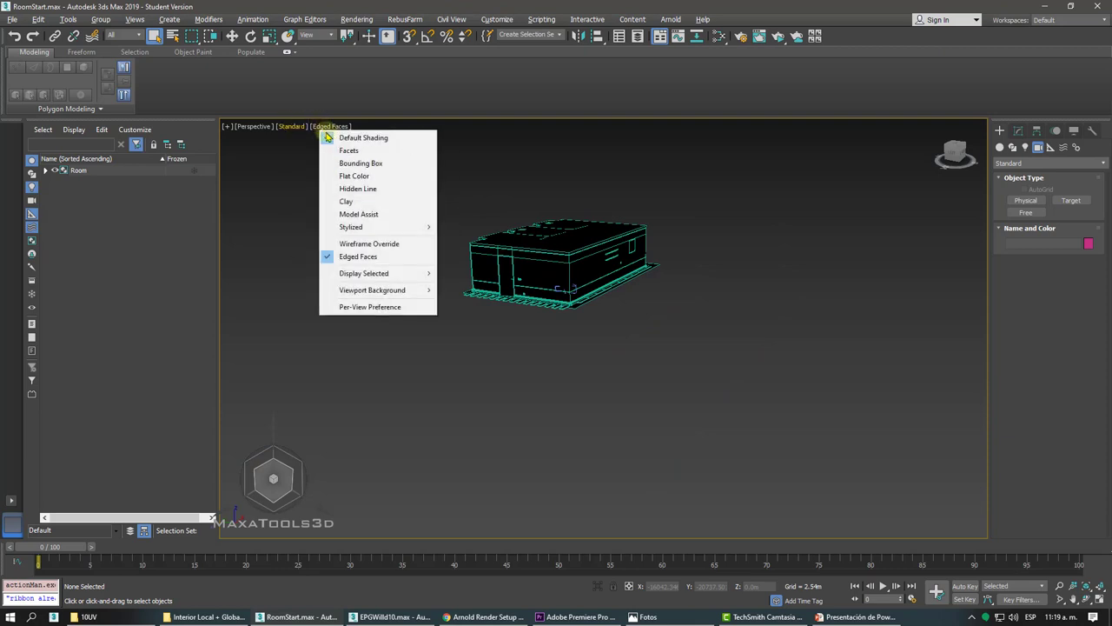
{"action": "left_click", "coordinate": [368, 202]}
Select Floor_2, frame it with Z, and orbit to a higher angle on the room.
{"action": "middle_click_drag", "start_coordinate": [368, 203], "coordinate": [519, 272], "text": "alt"}
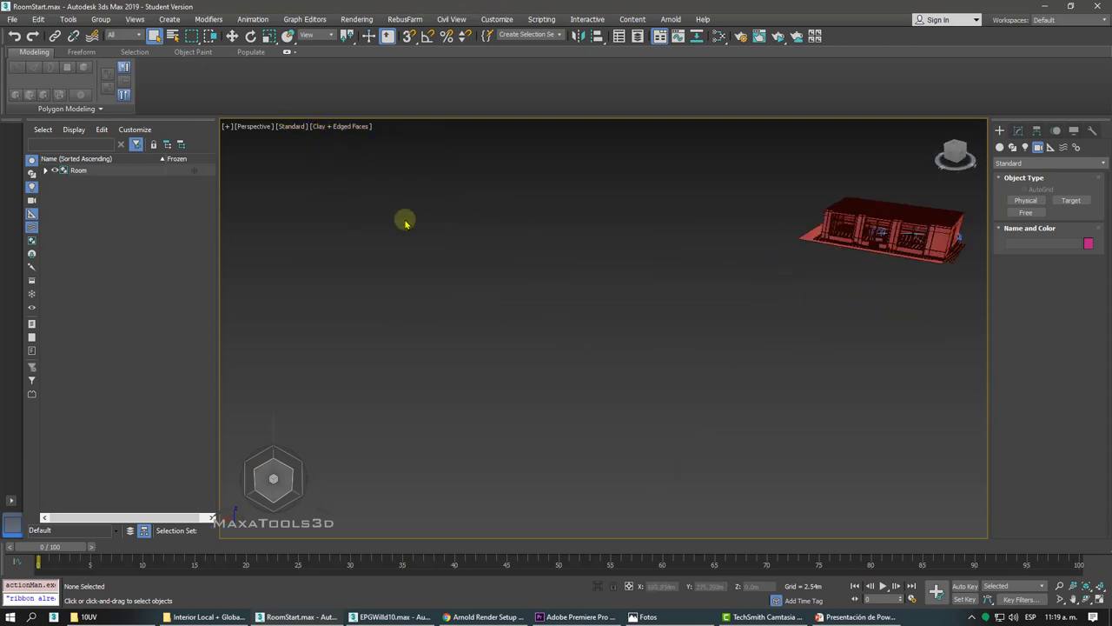
{"action": "left_click", "coordinate": [518, 273]}
{"action": "key", "text": "z"}
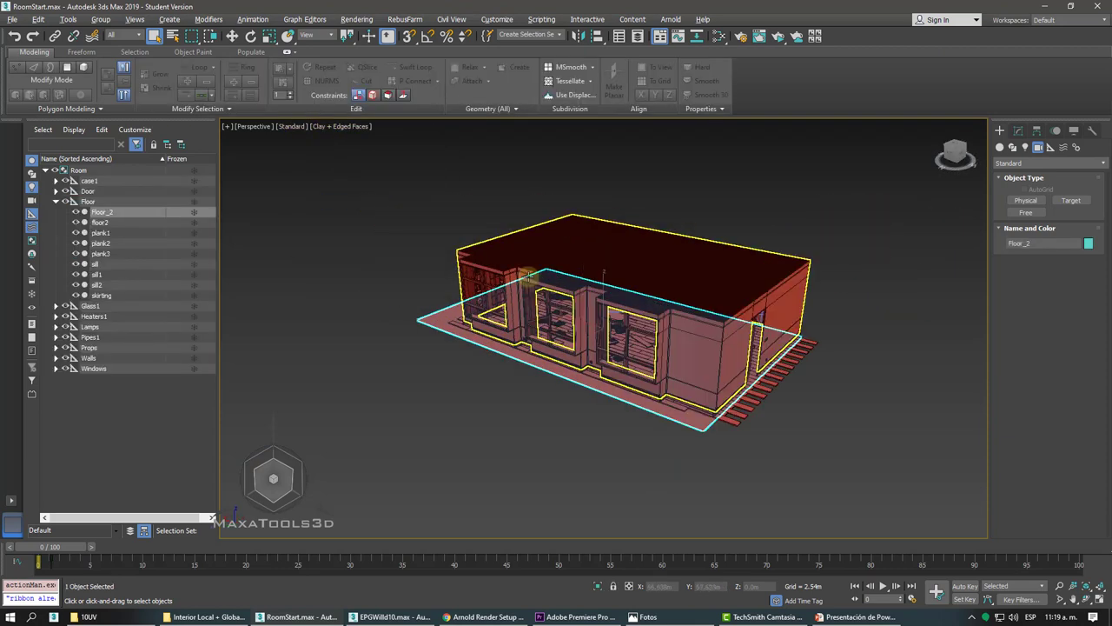
{"action": "scroll", "coordinate": [527, 277], "scroll_direction": "up", "scroll_amount": 5}
{"action": "scroll", "coordinate": [527, 276], "scroll_direction": "down", "scroll_amount": 5}
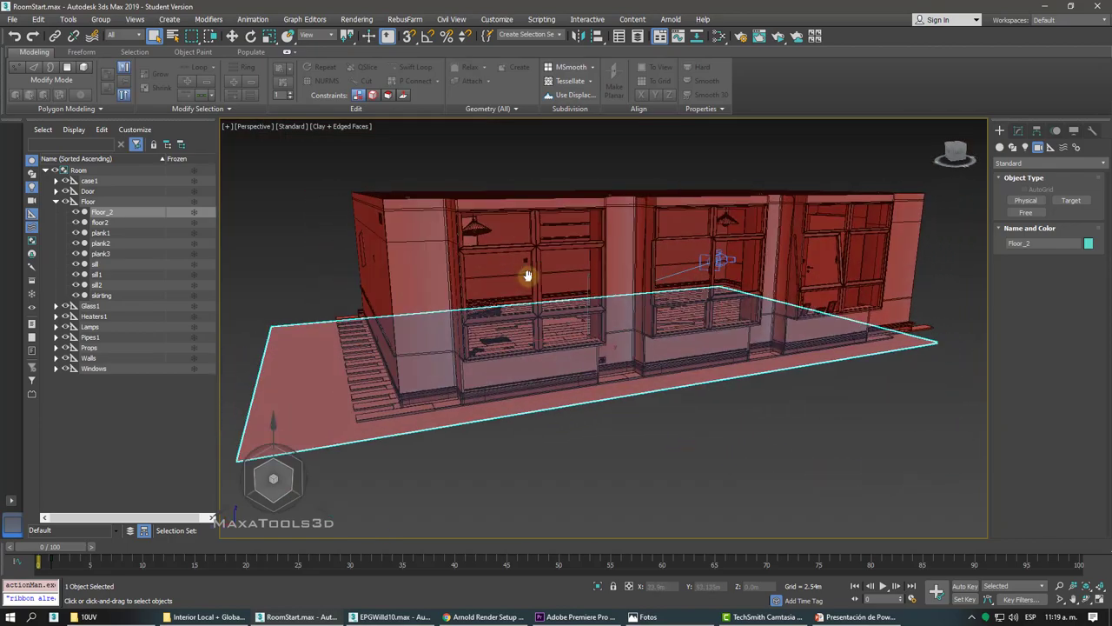
{"action": "middle_click_drag", "start_coordinate": [527, 276], "coordinate": [528, 276], "text": "alt"}
{"action": "scroll", "coordinate": [527, 276], "scroll_direction": "up", "scroll_amount": 5}
{"action": "scroll", "coordinate": [527, 276], "scroll_direction": "up", "scroll_amount": 3}
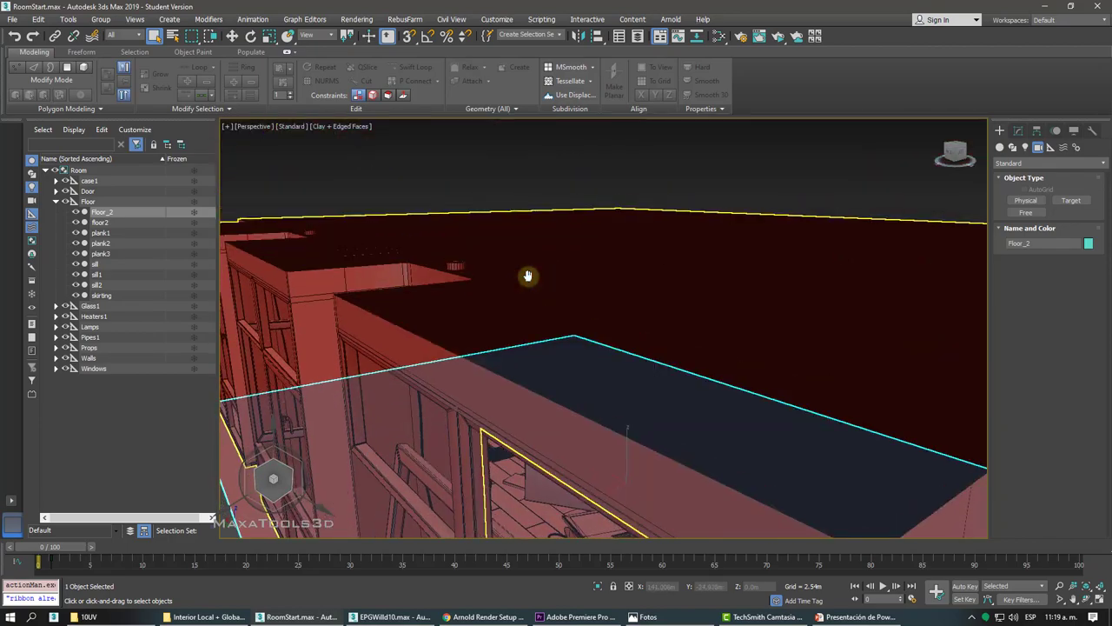
{"action": "scroll", "coordinate": [527, 276], "scroll_direction": "down", "scroll_amount": 2}
{"action": "scroll", "coordinate": [528, 276], "scroll_direction": "down", "scroll_amount": 2}
{"action": "scroll", "coordinate": [527, 276], "scroll_direction": "down", "scroll_amount": 3}
{"action": "scroll", "coordinate": [527, 277], "scroll_direction": "down", "scroll_amount": 3}
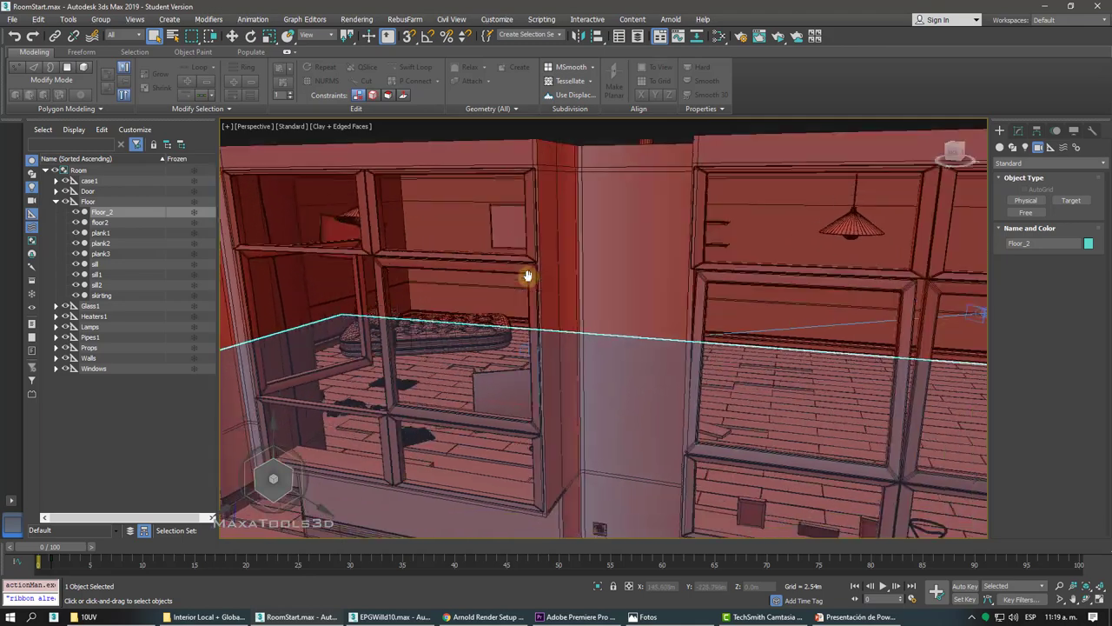
{"action": "scroll", "coordinate": [527, 276], "scroll_direction": "down", "scroll_amount": 3}
{"action": "middle_click_drag", "start_coordinate": [528, 276], "coordinate": [532, 276], "text": "alt"}
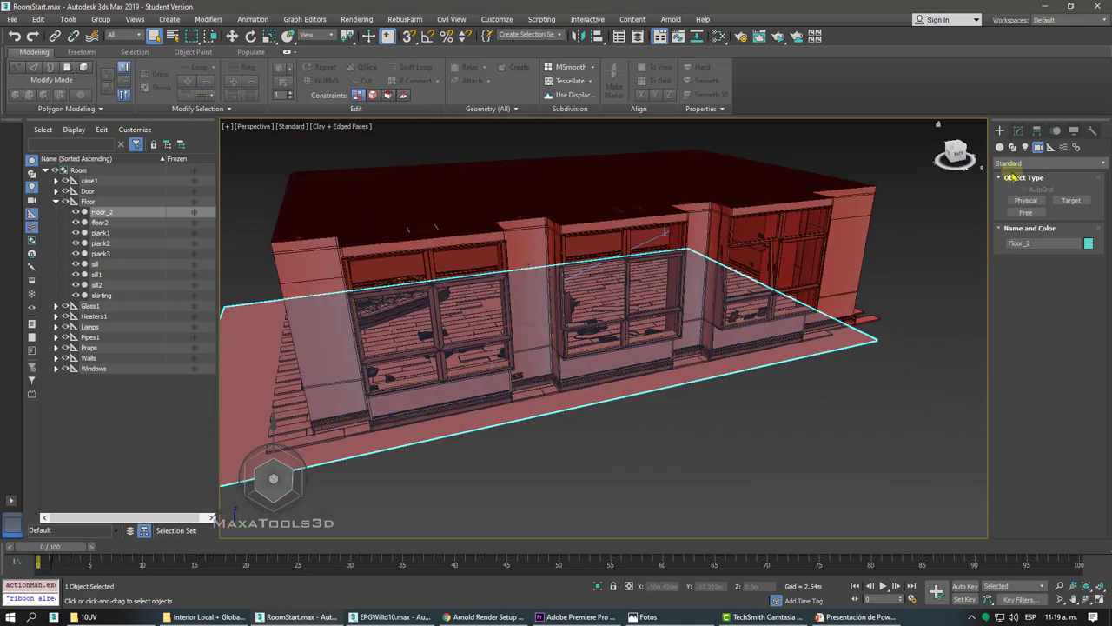
Set the Create panel's light type to Arnold lights.
{"action": "left_click", "coordinate": [1025, 147]}
{"action": "left_click", "coordinate": [1017, 164]}
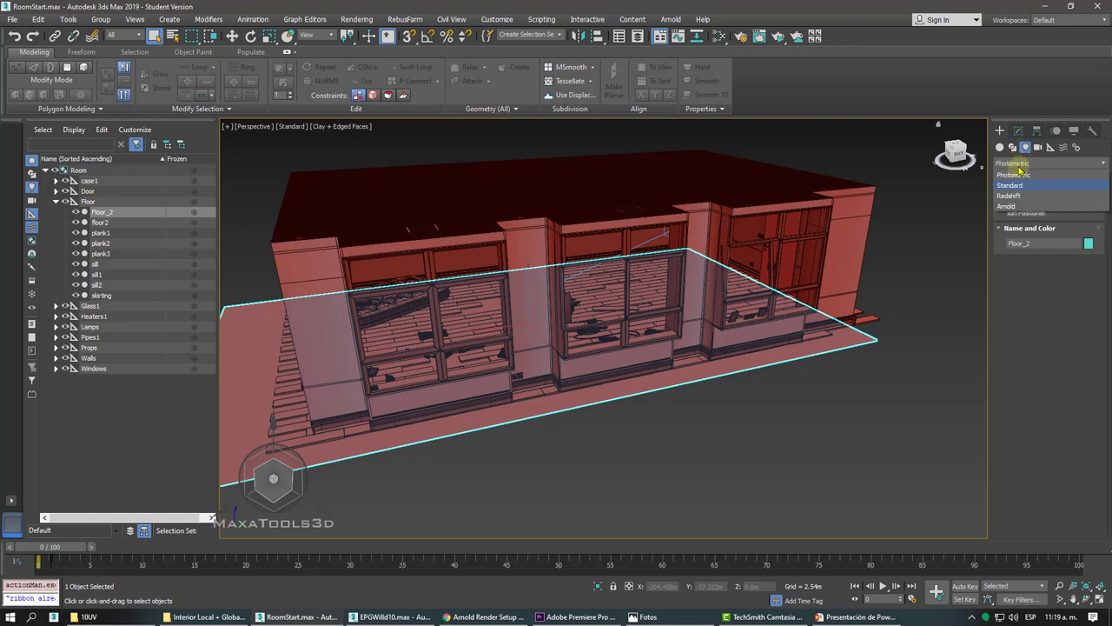
{"action": "left_click", "coordinate": [1007, 206]}
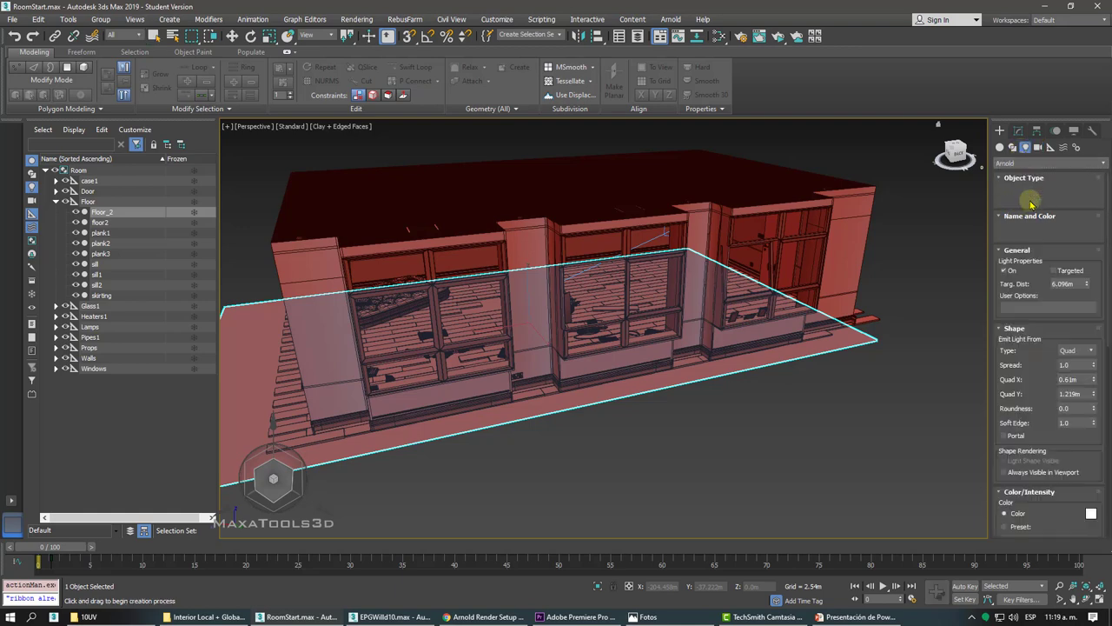
{"action": "left_click", "coordinate": [1086, 350]}
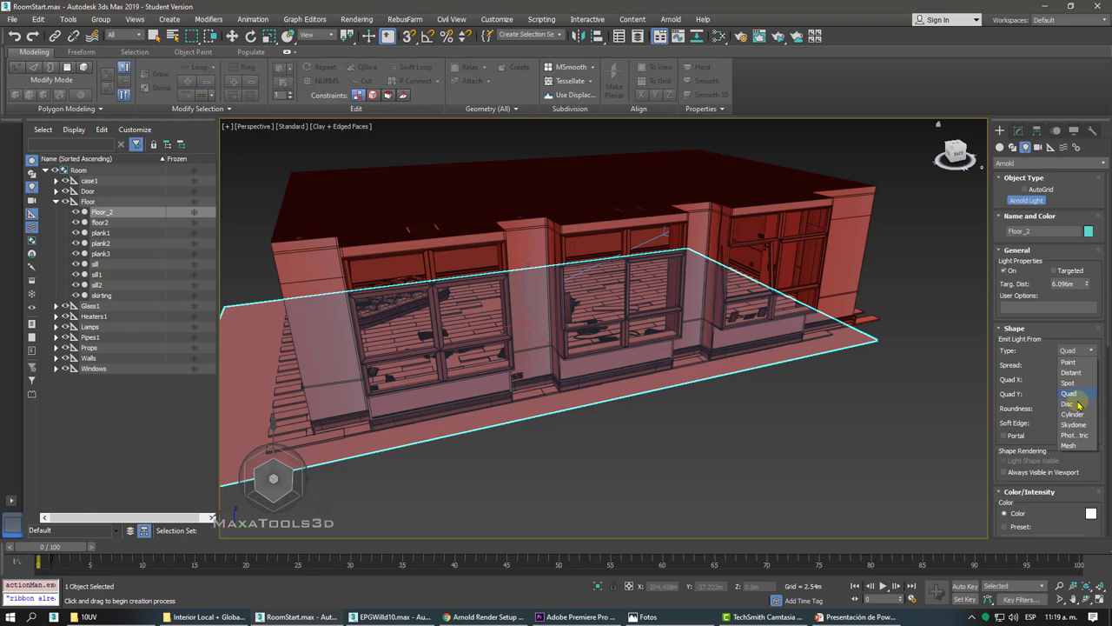
{"action": "left_click", "coordinate": [1069, 393]}
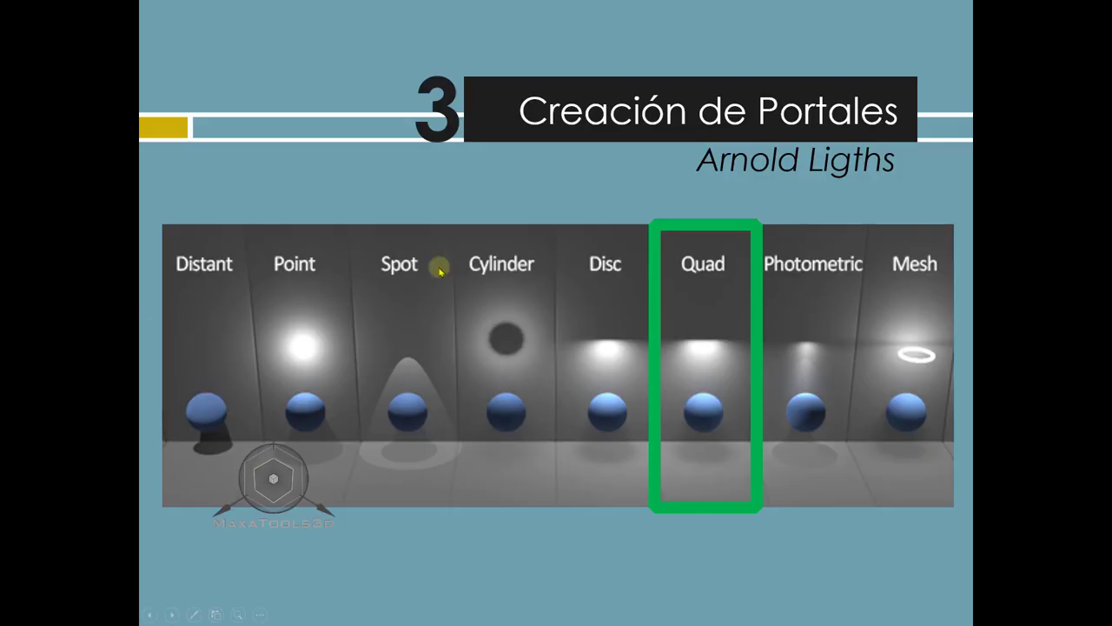
Advance to the 'Crear copias en instancias' slide, then leave the slideshow.
{"action": "left_click", "coordinate": [711, 251]}
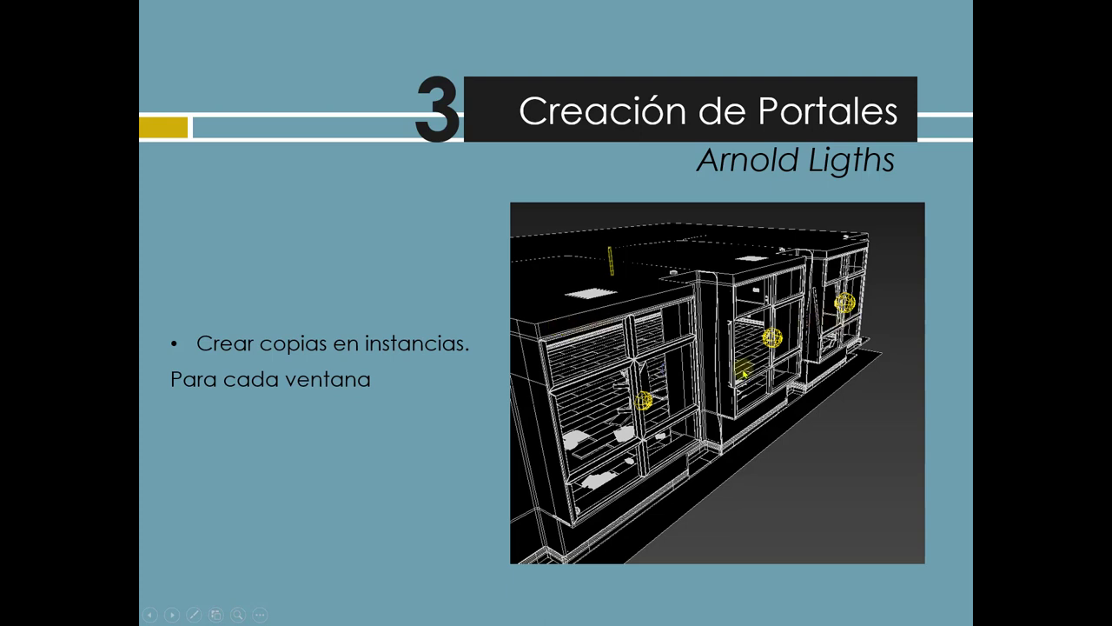
{"action": "key", "text": "super"}
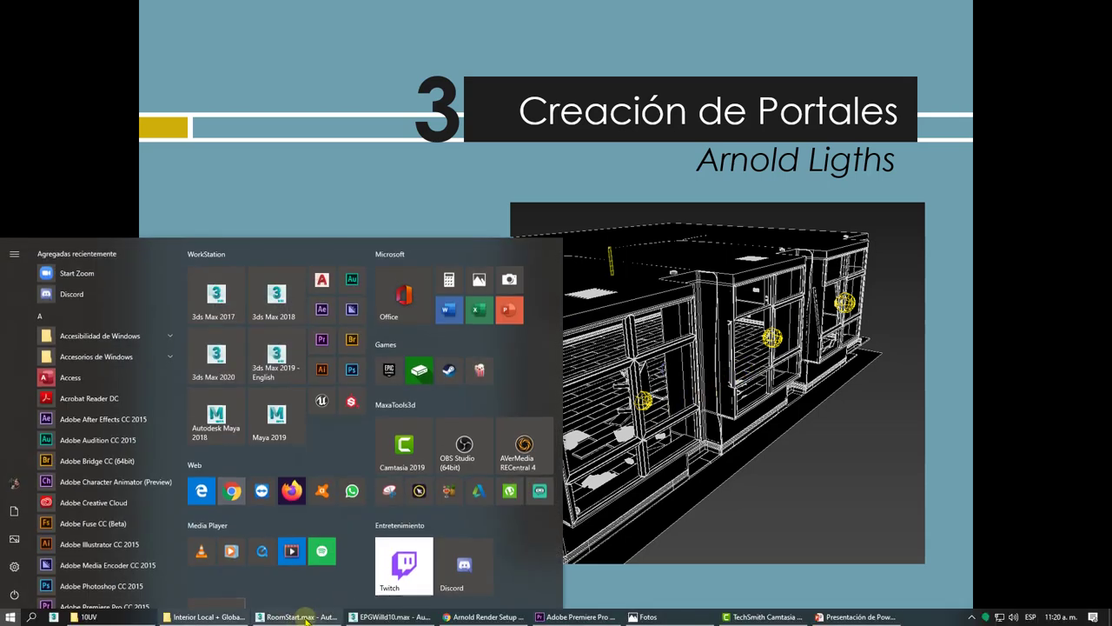
Return to the RoomStart scene and place a new Arnold light beside the house in Front view.
{"action": "left_click", "coordinate": [296, 617]}
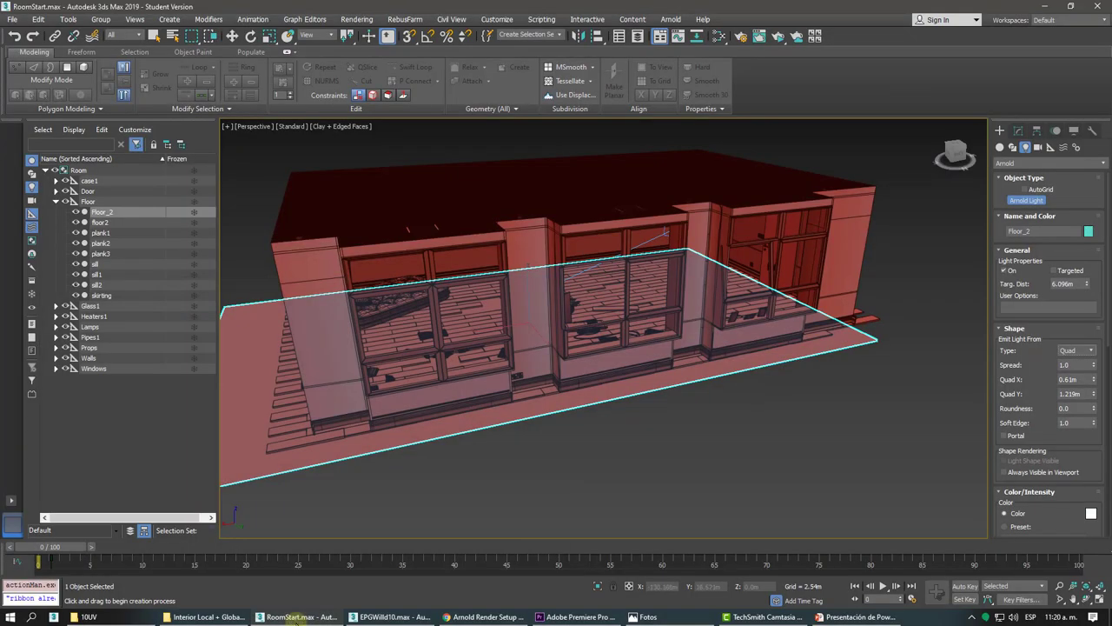
{"action": "key", "text": "f"}
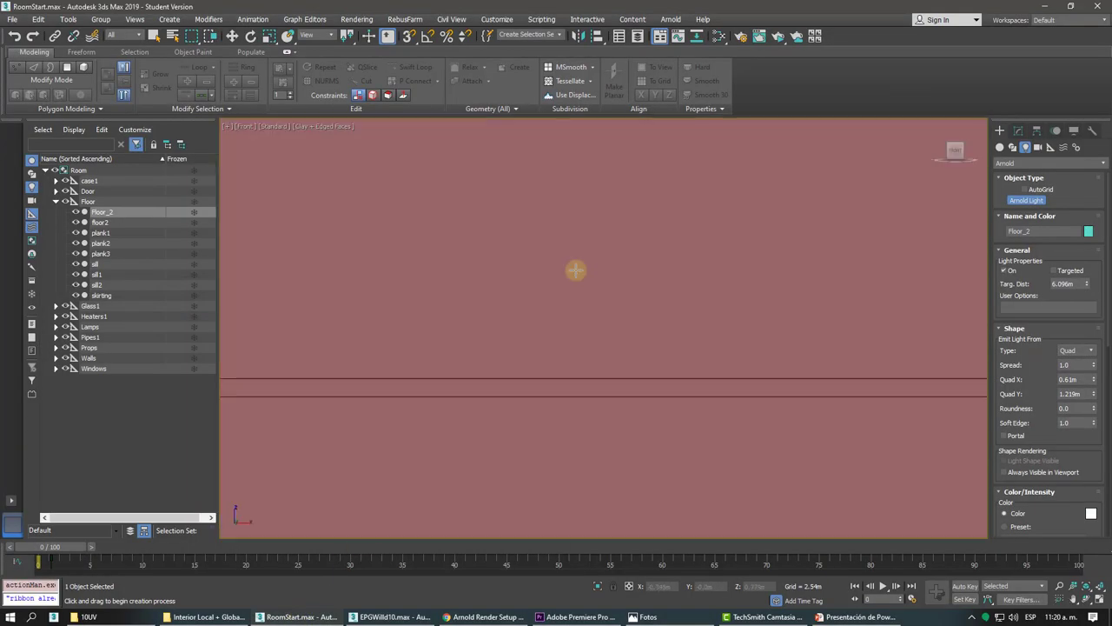
{"action": "scroll", "coordinate": [576, 268], "scroll_direction": "down", "scroll_amount": 3}
{"action": "scroll", "coordinate": [576, 265], "scroll_direction": "down", "scroll_amount": 3}
{"action": "scroll", "coordinate": [573, 281], "scroll_direction": "up", "scroll_amount": 3}
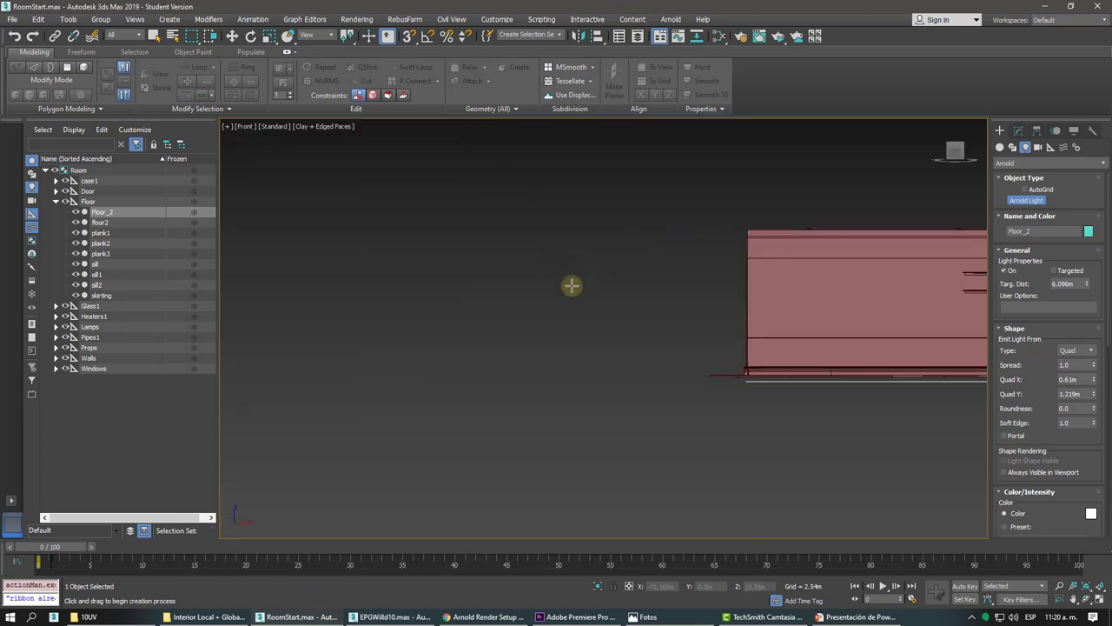
{"action": "left_click", "coordinate": [571, 285]}
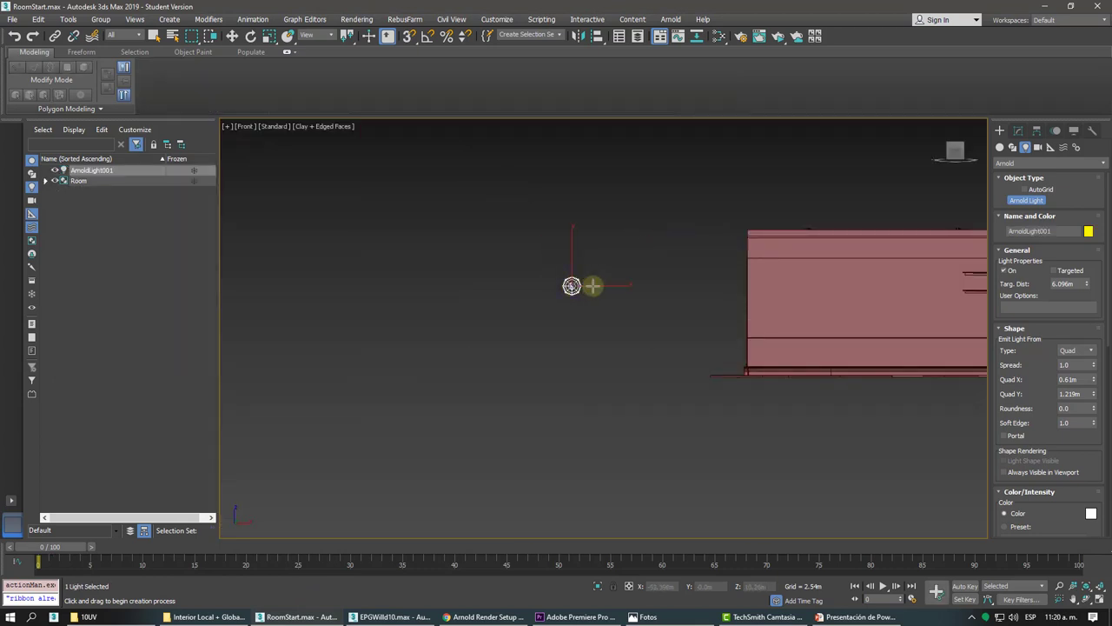
{"action": "right_click", "coordinate": [718, 288]}
{"action": "middle_click_drag", "start_coordinate": [713, 290], "coordinate": [714, 293], "text": "alt"}
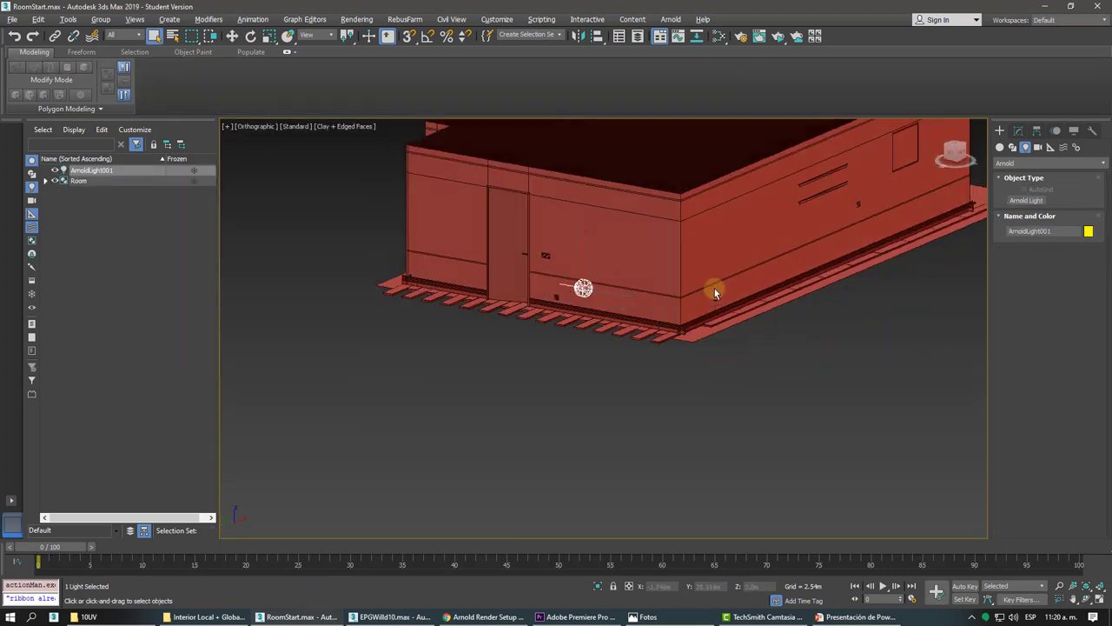
Toggle the light's target on and off and move the light to a new spot by the house.
{"action": "left_click", "coordinate": [1018, 130]}
{"action": "left_click", "coordinate": [1055, 355]}
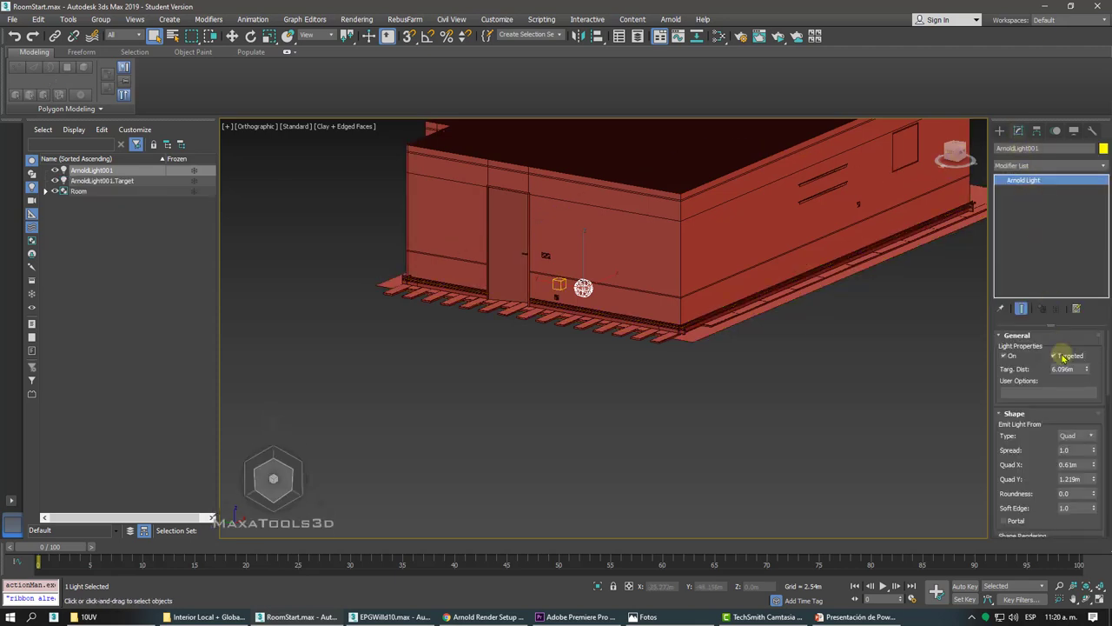
{"action": "right_click", "coordinate": [601, 285]}
{"action": "left_click", "coordinate": [613, 294]}
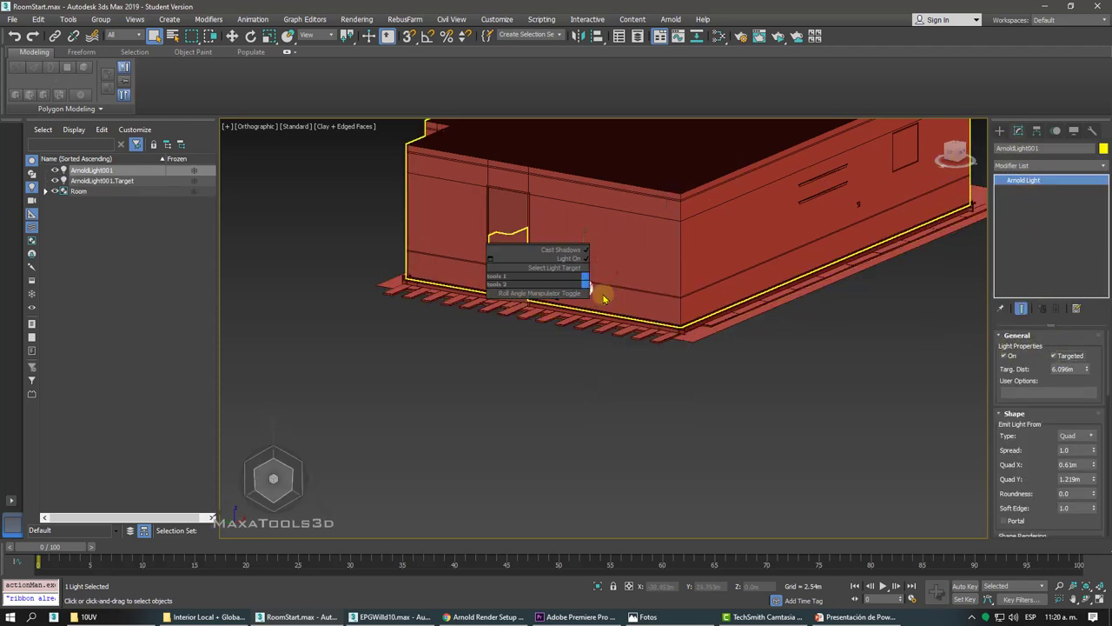
{"action": "mouse_move", "coordinate": [601, 287]}
{"action": "left_mouse_down"}
{"action": "mouse_move", "coordinate": [605, 224]}
{"action": "mouse_move", "coordinate": [583, 287]}
{"action": "left_mouse_up"}
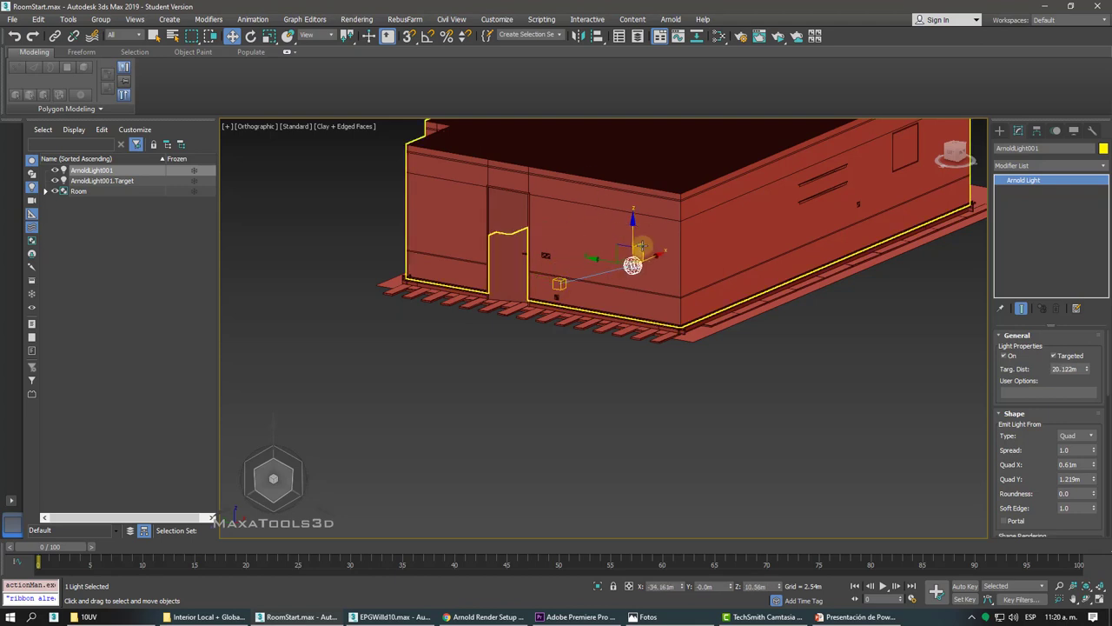
{"action": "left_click", "coordinate": [1054, 356]}
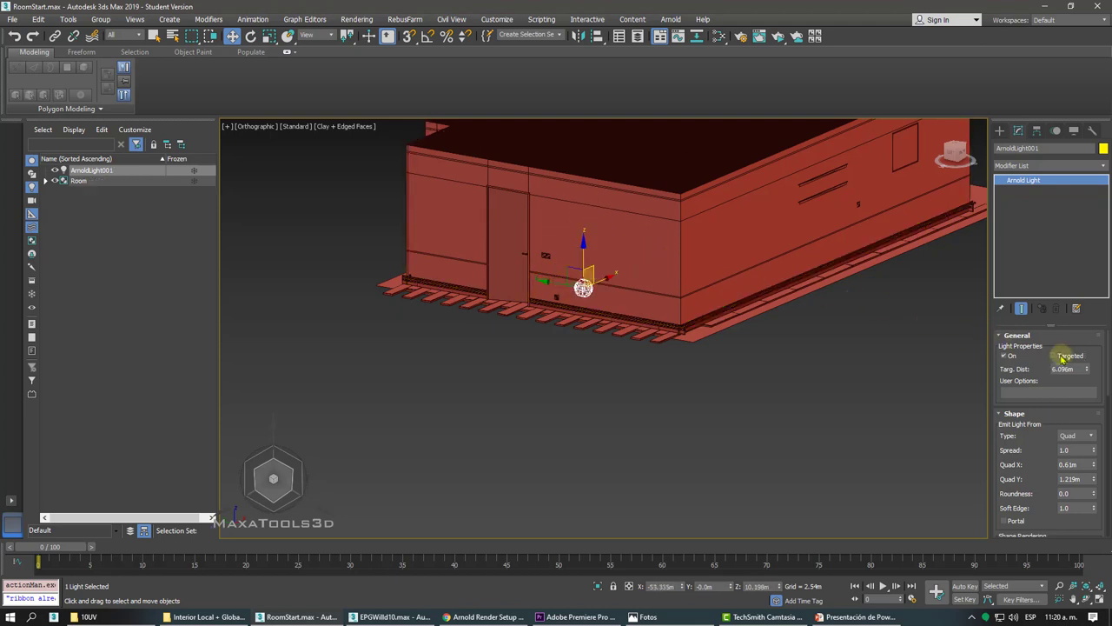
{"action": "left_click_drag", "start_coordinate": [590, 268], "coordinate": [540, 257]}
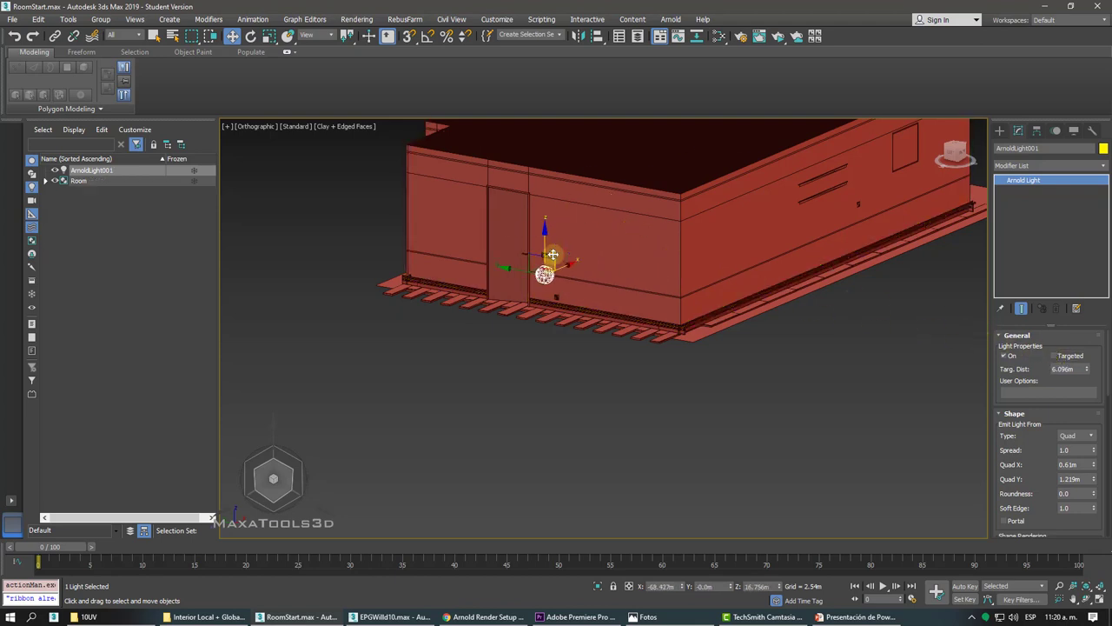
{"action": "scroll", "coordinate": [571, 259], "scroll_direction": "up", "scroll_amount": 3}
{"action": "scroll", "coordinate": [571, 260], "scroll_direction": "up", "scroll_amount": 2}
{"action": "scroll", "coordinate": [571, 260], "scroll_direction": "up", "scroll_amount": 1}
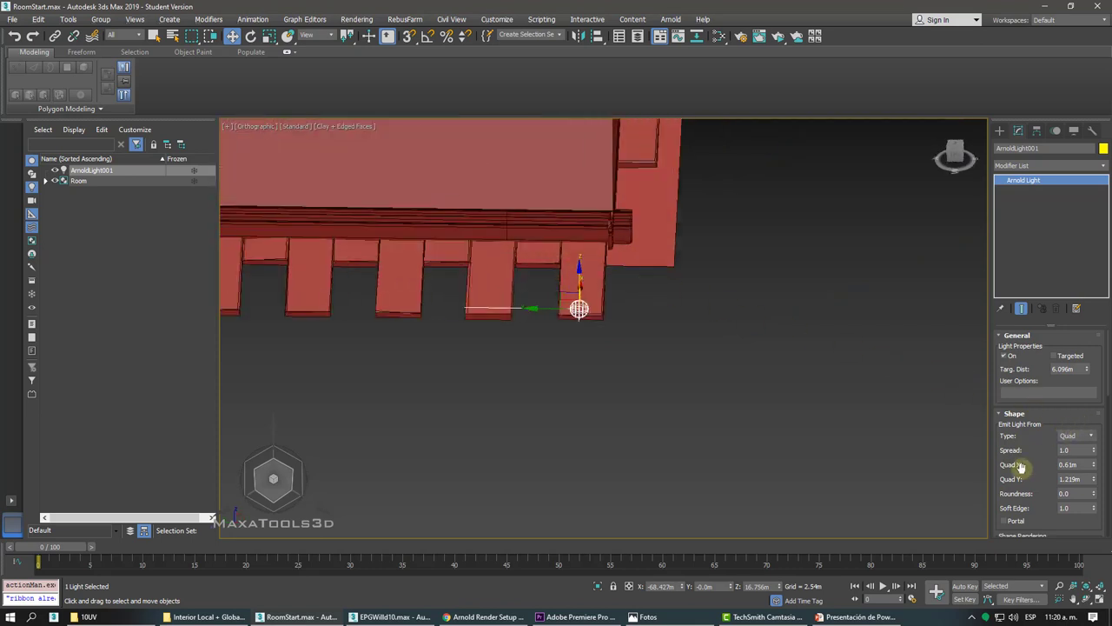
{"action": "left_click_drag", "start_coordinate": [1019, 469], "coordinate": [1015, 398]}
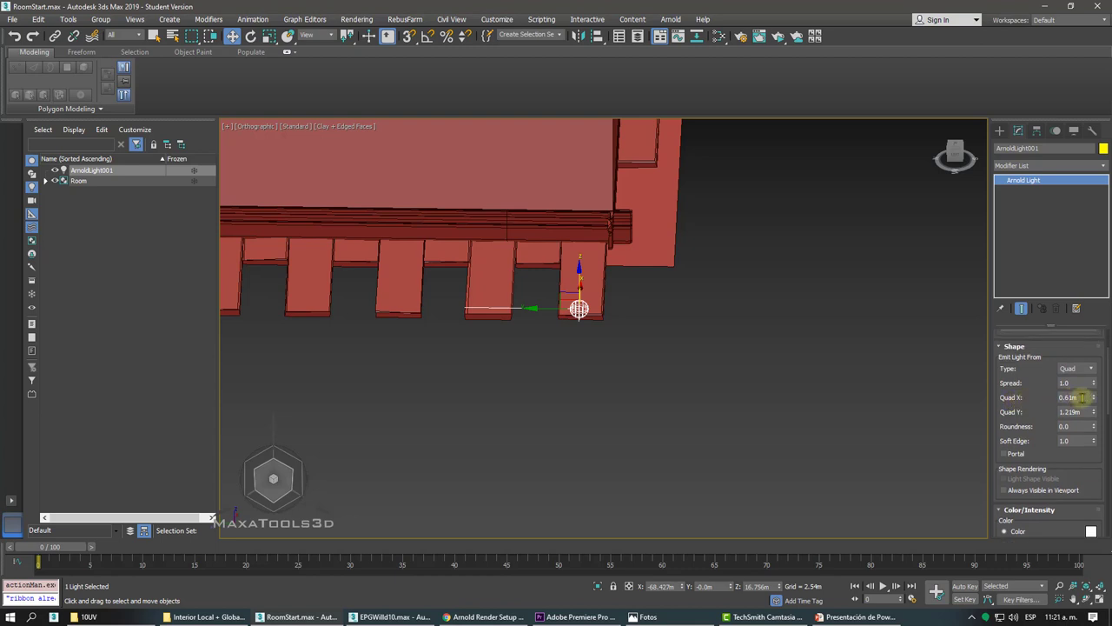
Set the quad light's Quad X and Quad Y sizes to 22.0m each.
{"action": "double_click", "coordinate": [1082, 397]}
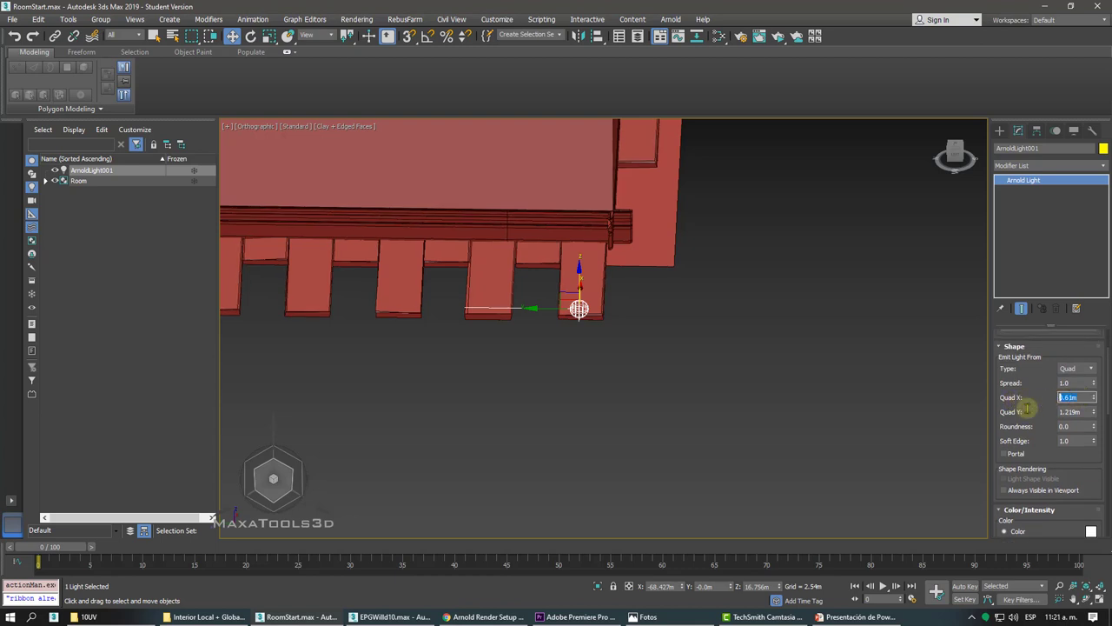
{"action": "type", "text": "22"}
{"action": "key", "text": "Return"}
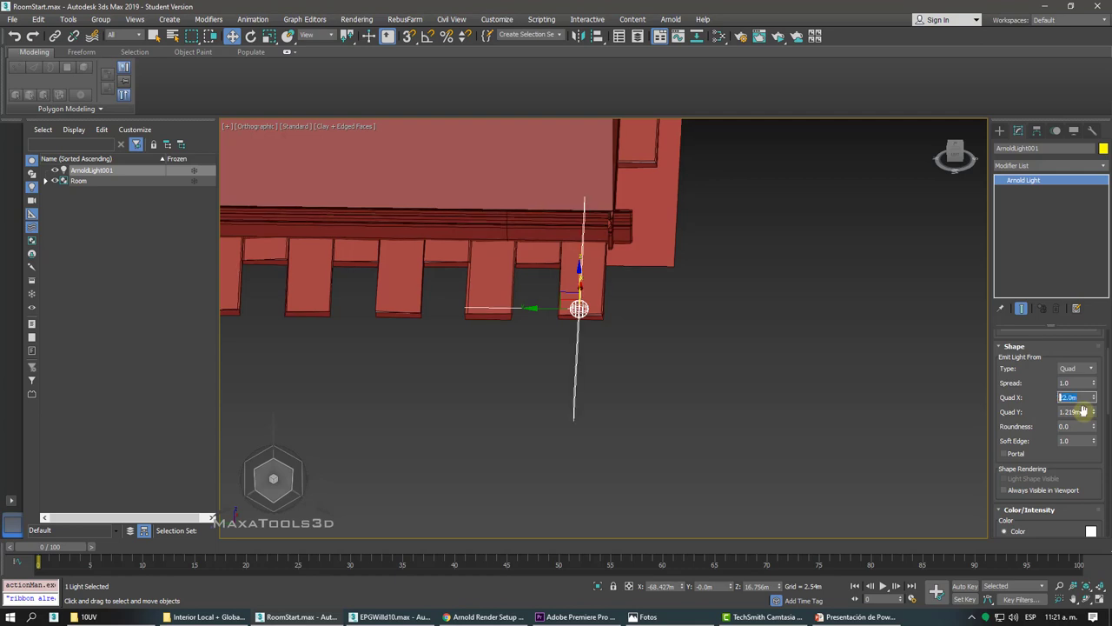
{"action": "double_click", "coordinate": [1083, 412]}
{"action": "type", "text": "22"}
{"action": "key", "text": "Return"}
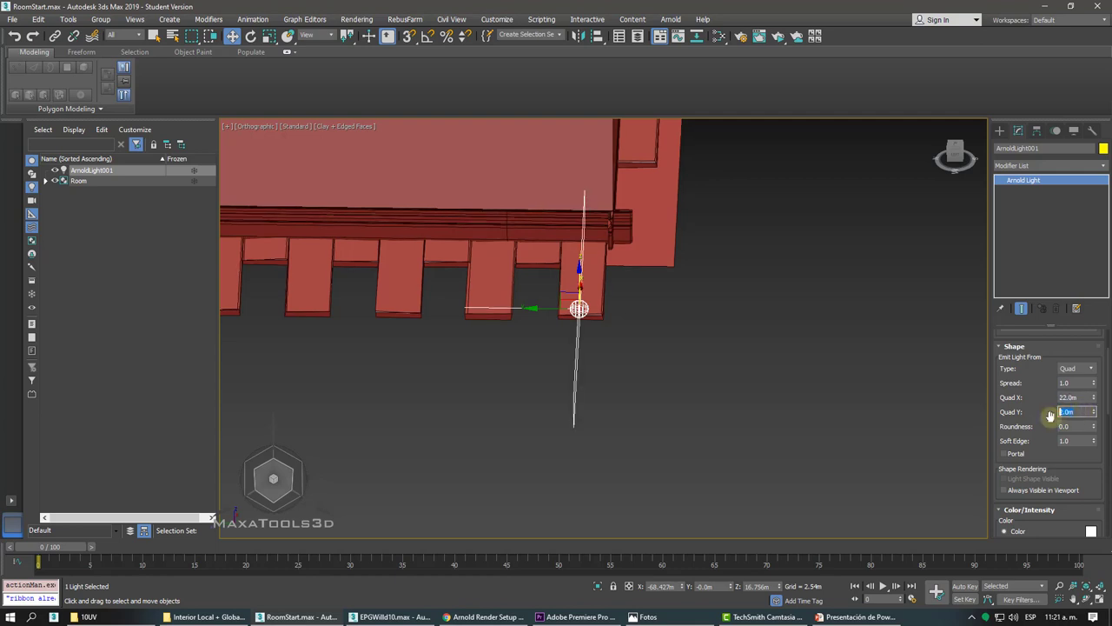
{"action": "type", "text": "22"}
{"action": "key", "text": "Return"}
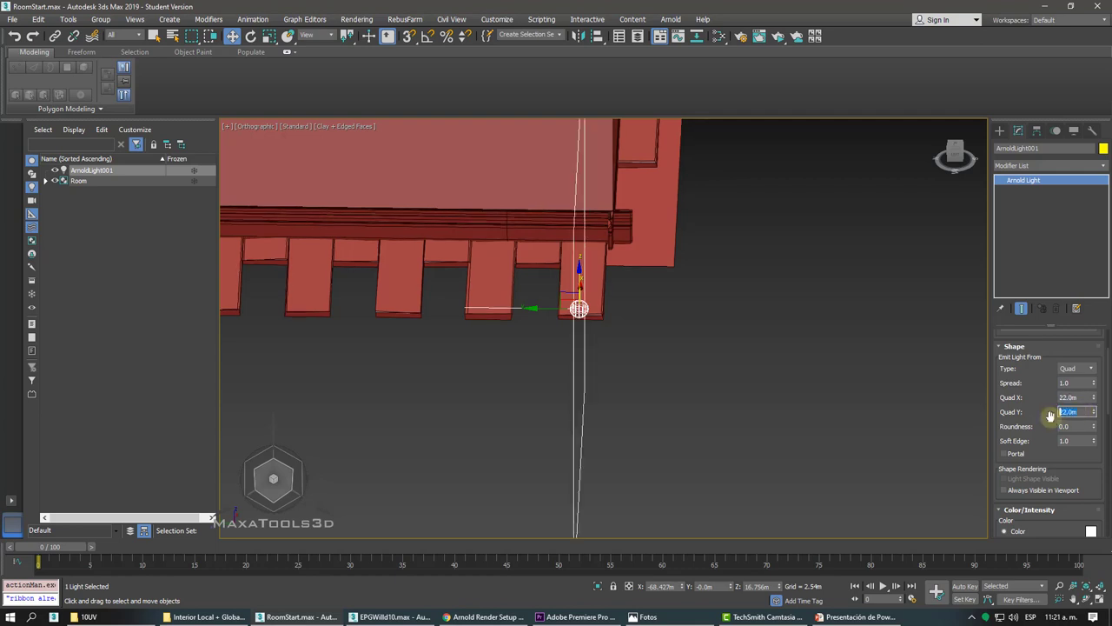
Move the quad light onto the house front and view it in Perspective.
{"action": "key", "text": "z"}
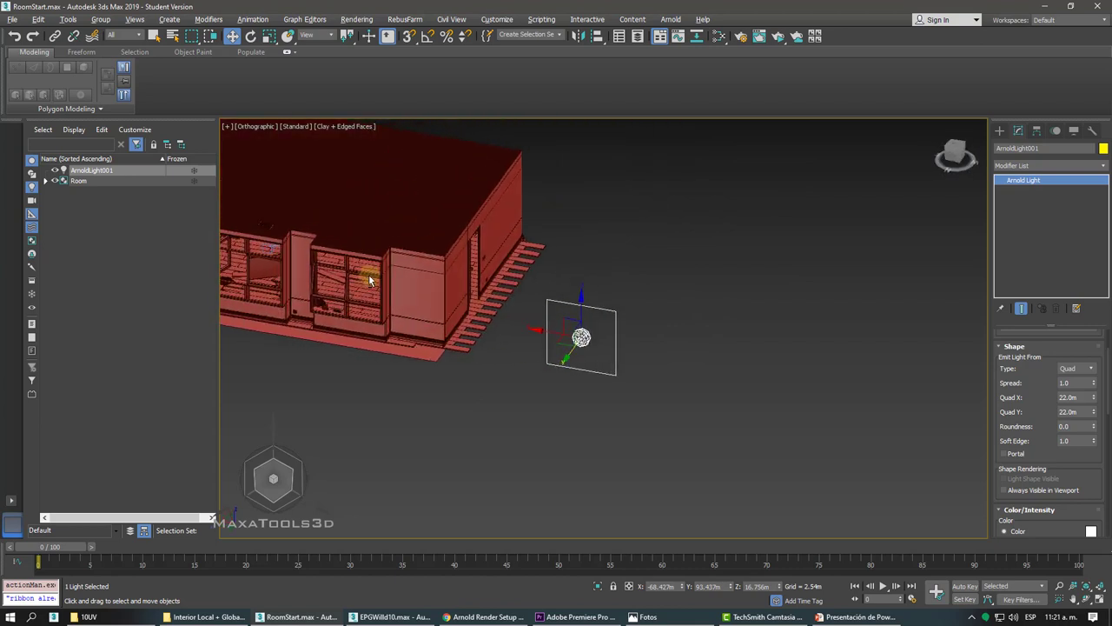
{"action": "left_click_drag", "start_coordinate": [626, 319], "coordinate": [339, 308]}
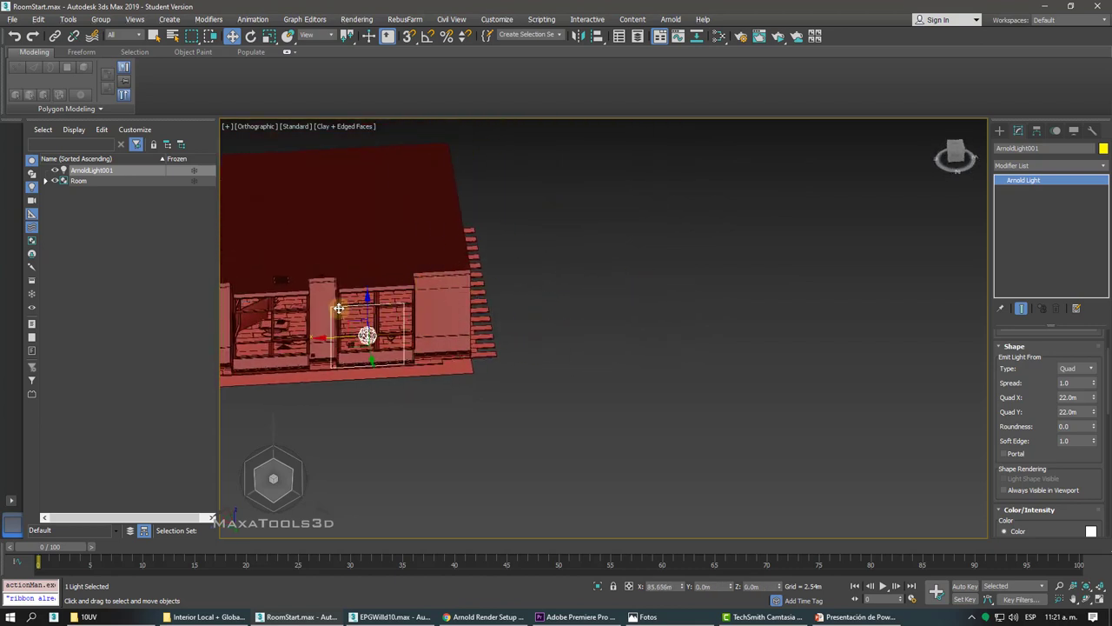
{"action": "middle_click_drag", "start_coordinate": [339, 308], "coordinate": [362, 310], "text": "alt"}
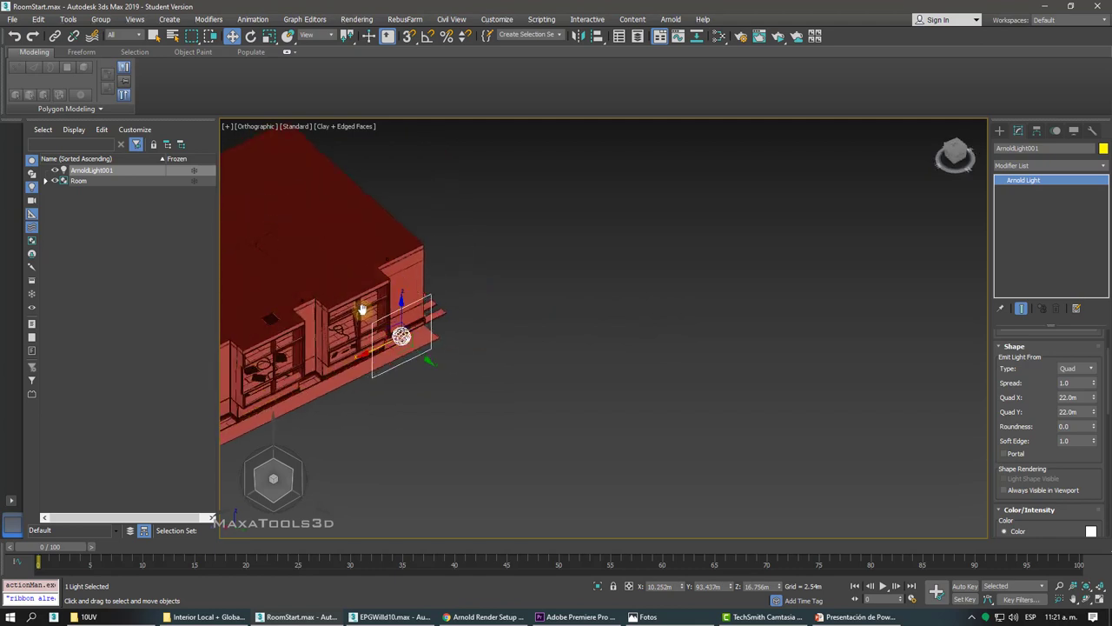
{"action": "scroll", "coordinate": [362, 309], "scroll_direction": "up", "scroll_amount": 3}
{"action": "scroll", "coordinate": [452, 322], "scroll_direction": "up", "scroll_amount": 3}
{"action": "middle_click_drag", "start_coordinate": [452, 321], "coordinate": [452, 321], "text": "alt"}
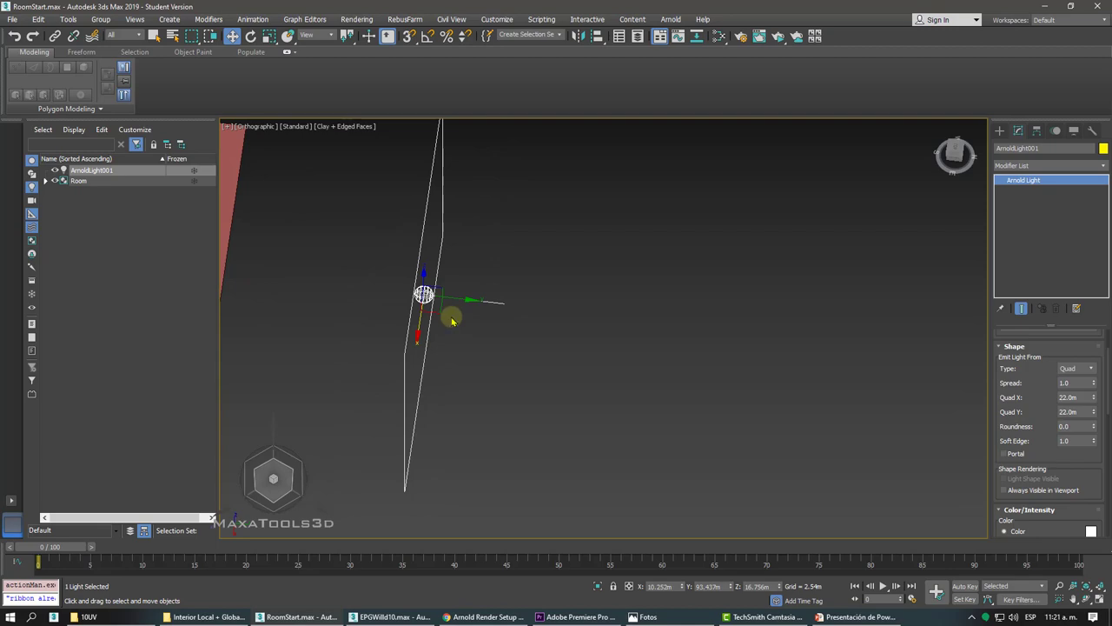
{"action": "mouse_move", "coordinate": [452, 321]}
{"action": "middle_mouse_down", "text": "alt"}
{"action": "mouse_move", "coordinate": [486, 291]}
{"action": "mouse_move", "coordinate": [579, 286]}
{"action": "mouse_move", "coordinate": [541, 248]}
{"action": "mouse_move", "coordinate": [558, 241]}
{"action": "mouse_move", "coordinate": [551, 249]}
{"action": "mouse_move", "coordinate": [695, 261]}
{"action": "mouse_move", "coordinate": [556, 273]}
{"action": "middle_mouse_up", "text": "alt"}
{"action": "key", "text": "p"}
{"action": "left_click", "coordinate": [695, 261]}
{"action": "left_click", "coordinate": [555, 271]}
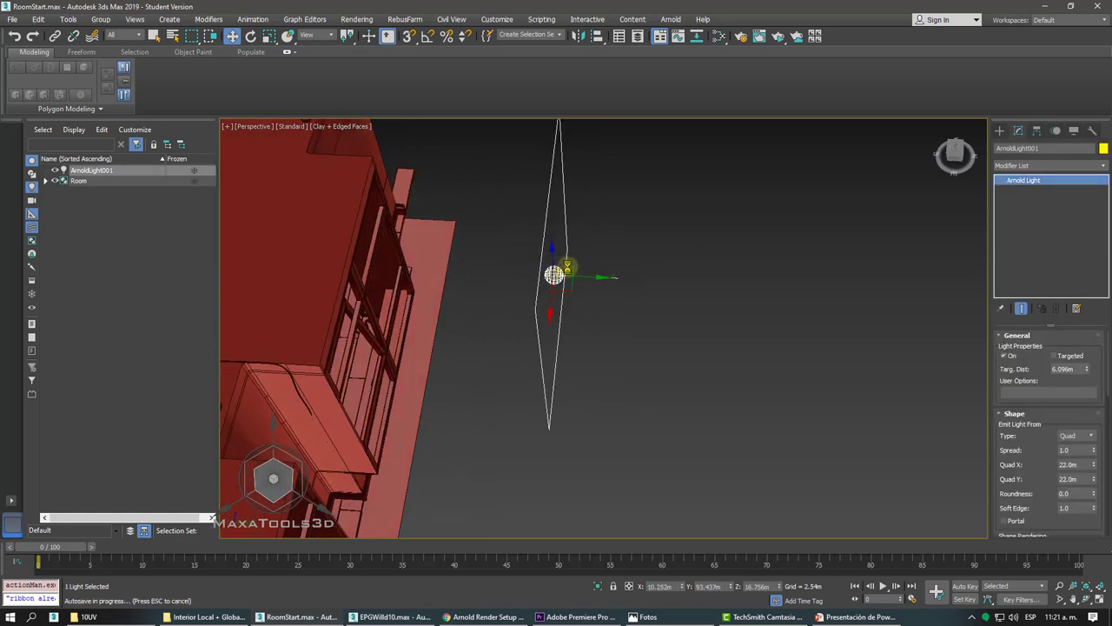
{"action": "middle_click_drag", "start_coordinate": [566, 269], "coordinate": [579, 268], "text": "alt"}
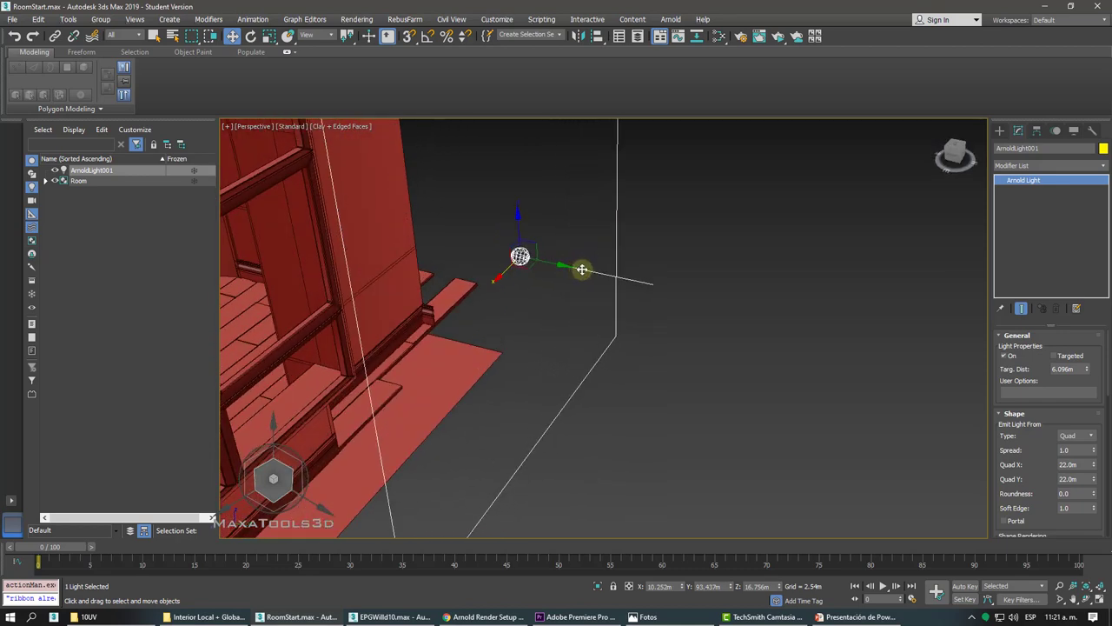
{"action": "middle_click_drag", "start_coordinate": [638, 286], "coordinate": [638, 287], "text": "alt"}
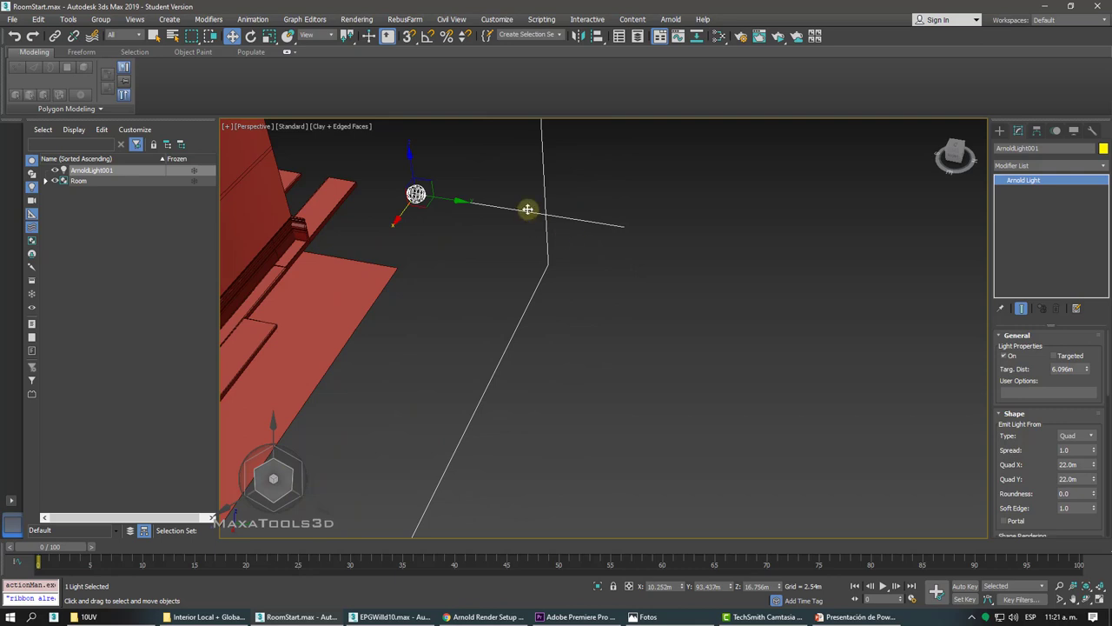
{"action": "key", "text": "shift+z"}
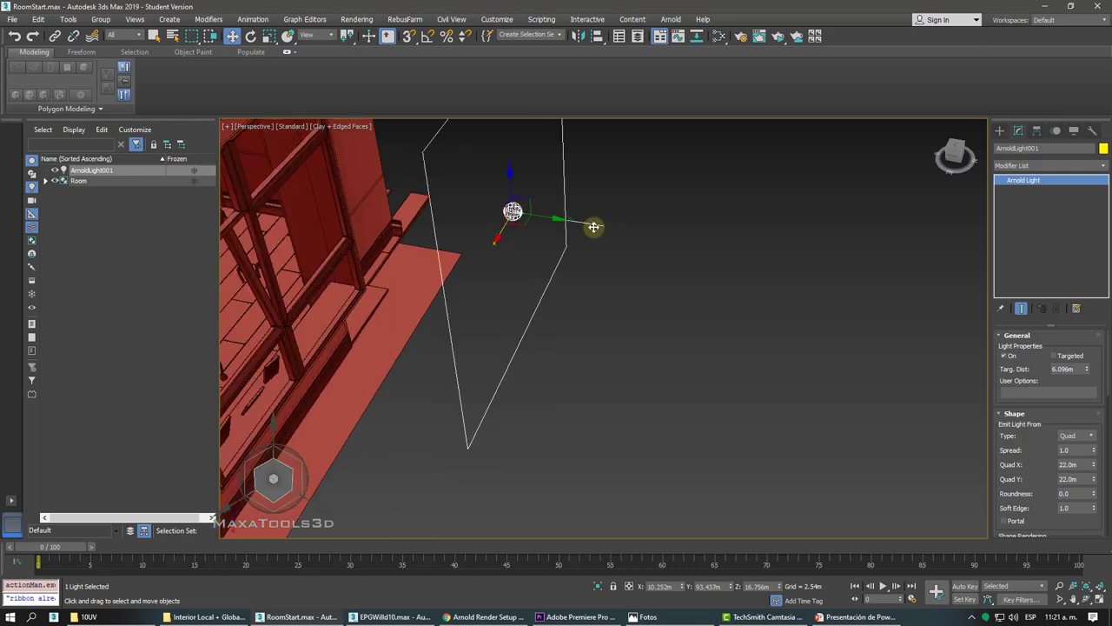
With Angle Snap on, rotate the light on Z to face the cabinet wall.
{"action": "left_click", "coordinate": [428, 35]}
{"action": "left_click", "coordinate": [251, 36]}
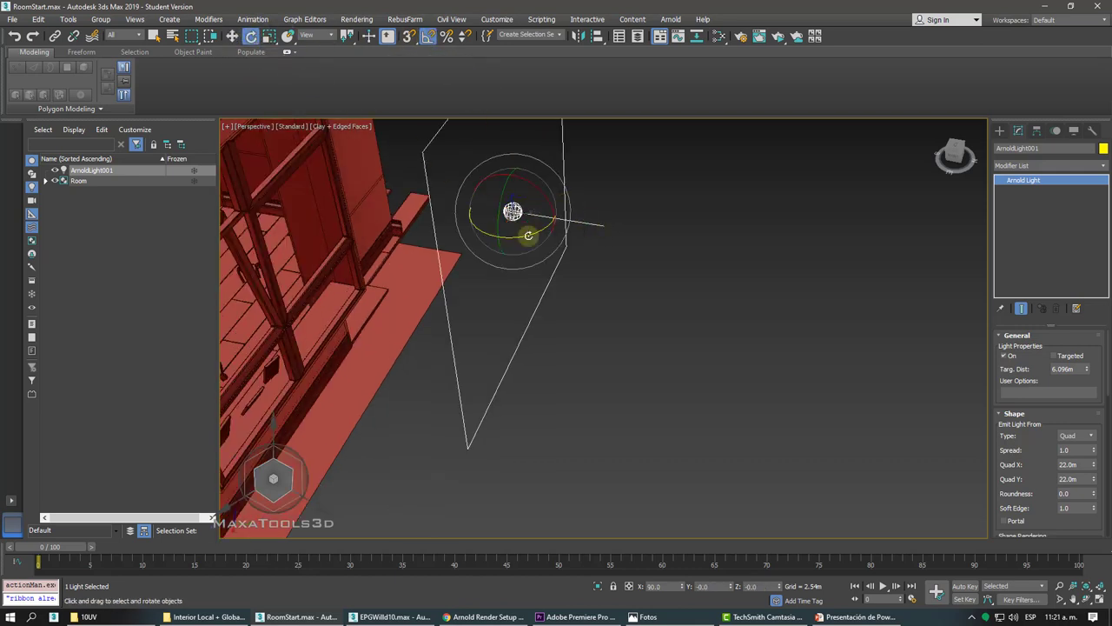
{"action": "left_click_drag", "start_coordinate": [528, 235], "coordinate": [412, 218]}
Orbit toward the cabinets and bring up the standard views list for Back View.
{"action": "mouse_move", "coordinate": [411, 217]}
{"action": "middle_mouse_down", "text": "alt"}
{"action": "mouse_move", "coordinate": [398, 218]}
{"action": "mouse_move", "coordinate": [552, 216]}
{"action": "mouse_move", "coordinate": [679, 253]}
{"action": "middle_mouse_up", "text": "alt"}
{"action": "scroll", "coordinate": [552, 216], "scroll_direction": "up", "scroll_amount": 2}
{"action": "scroll", "coordinate": [552, 216], "scroll_direction": "up", "scroll_amount": 1}
{"action": "scroll", "coordinate": [550, 215], "scroll_direction": "up", "scroll_amount": 3}
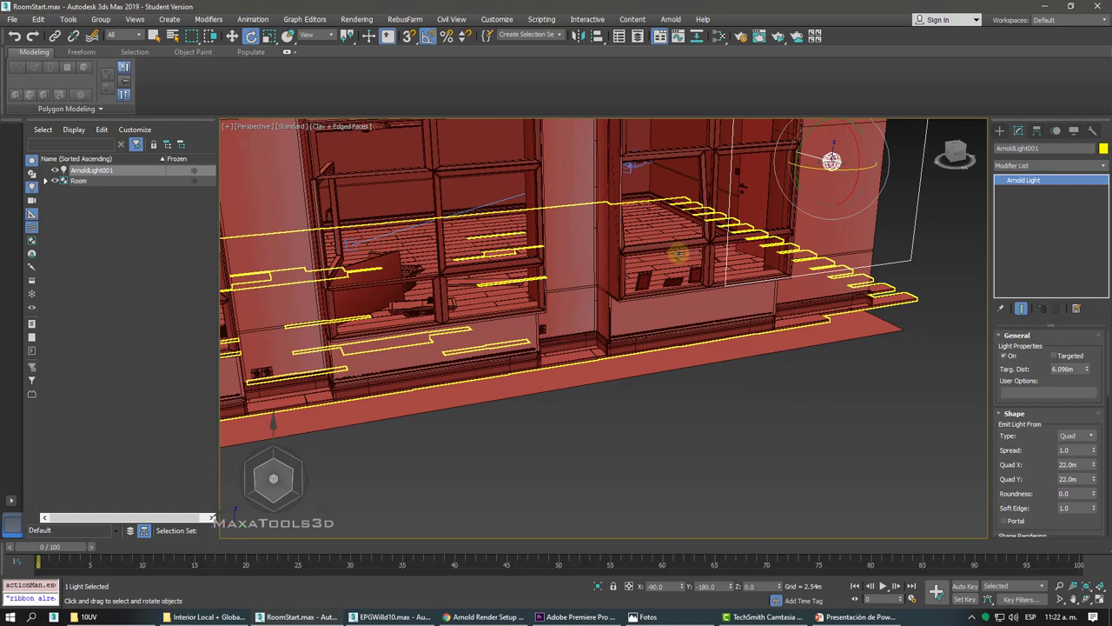
{"action": "key", "text": "v"}
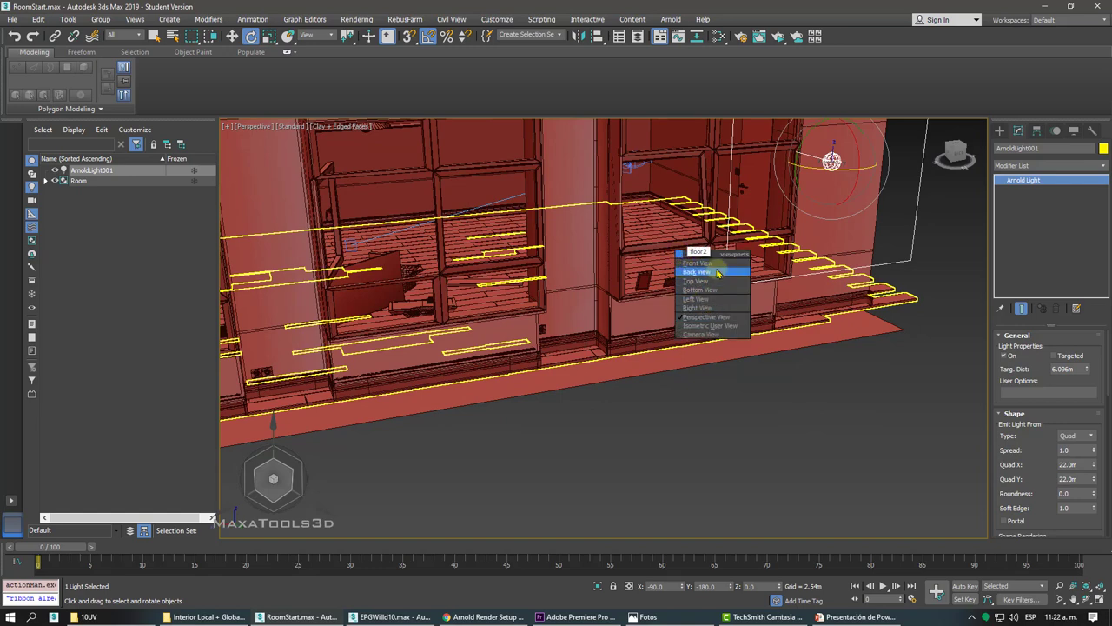
{"action": "key", "text": "shift+z"}
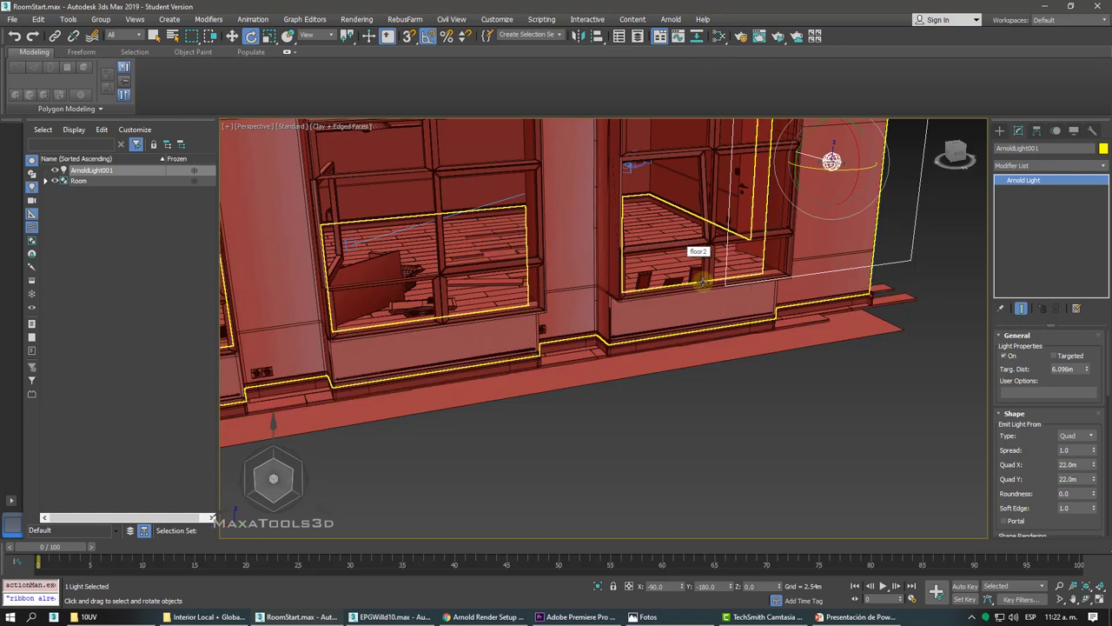
In Back view, move the light down onto the window cabinet and frame it.
{"action": "key", "text": "v"}
{"action": "left_click", "coordinate": [715, 317]}
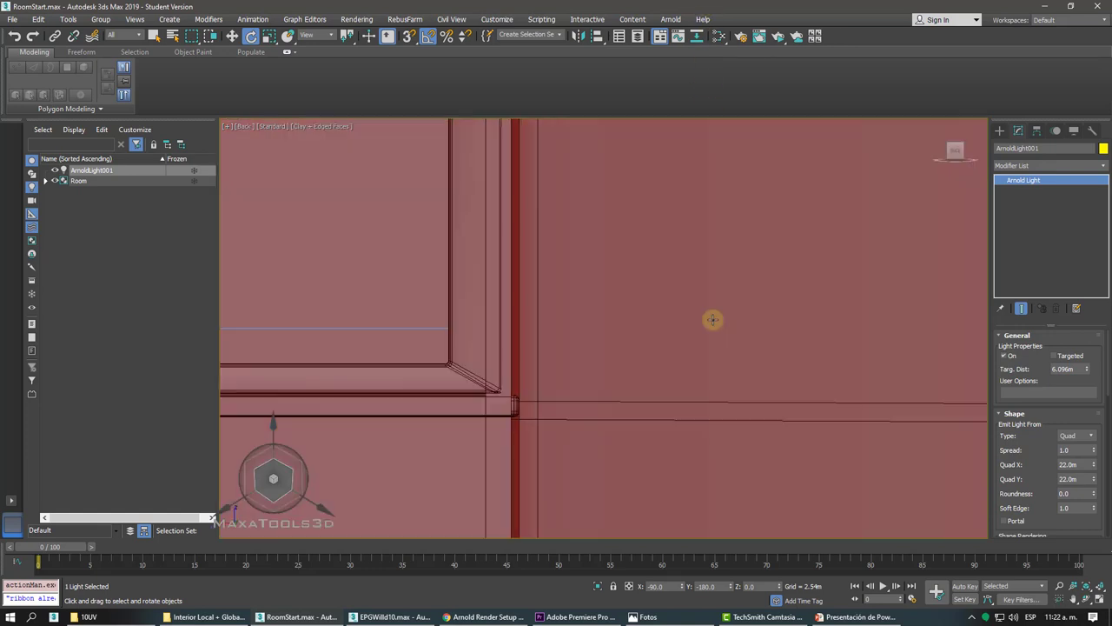
{"action": "scroll", "coordinate": [640, 302], "scroll_direction": "up", "scroll_amount": 4}
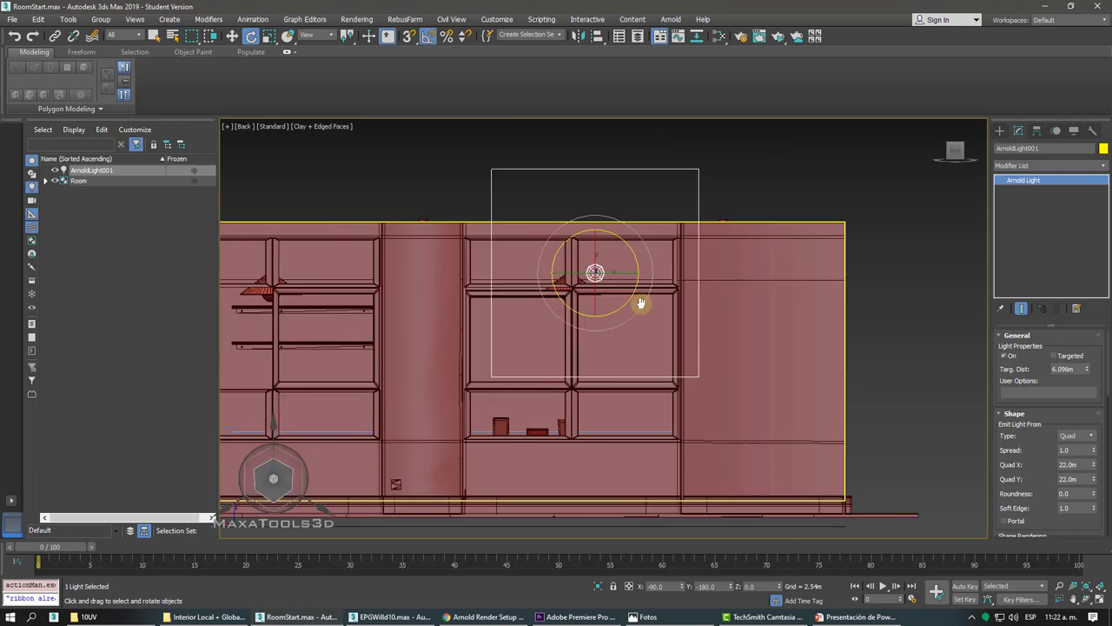
{"action": "middle_click_drag", "start_coordinate": [641, 302], "coordinate": [568, 253]}
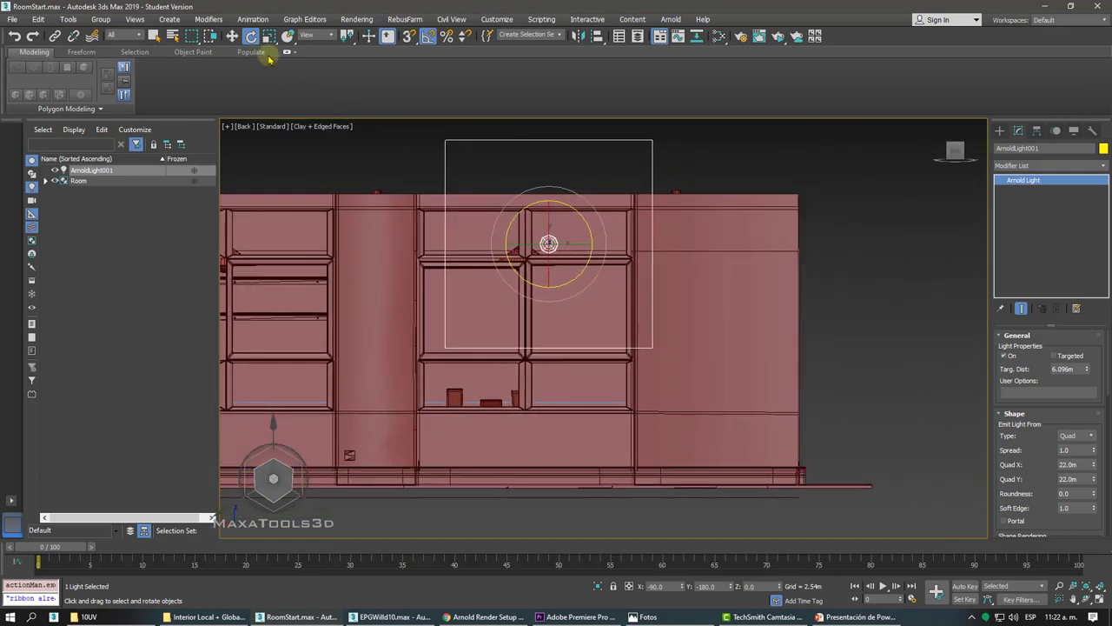
{"action": "left_click", "coordinate": [233, 36]}
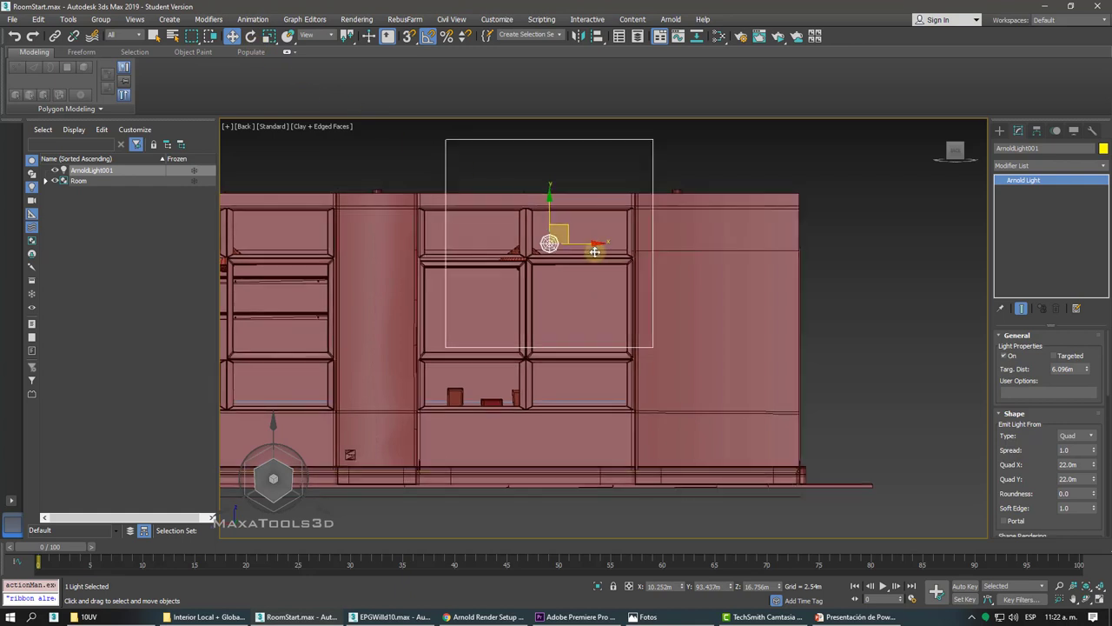
{"action": "middle_click_drag", "start_coordinate": [549, 243], "coordinate": [607, 217]}
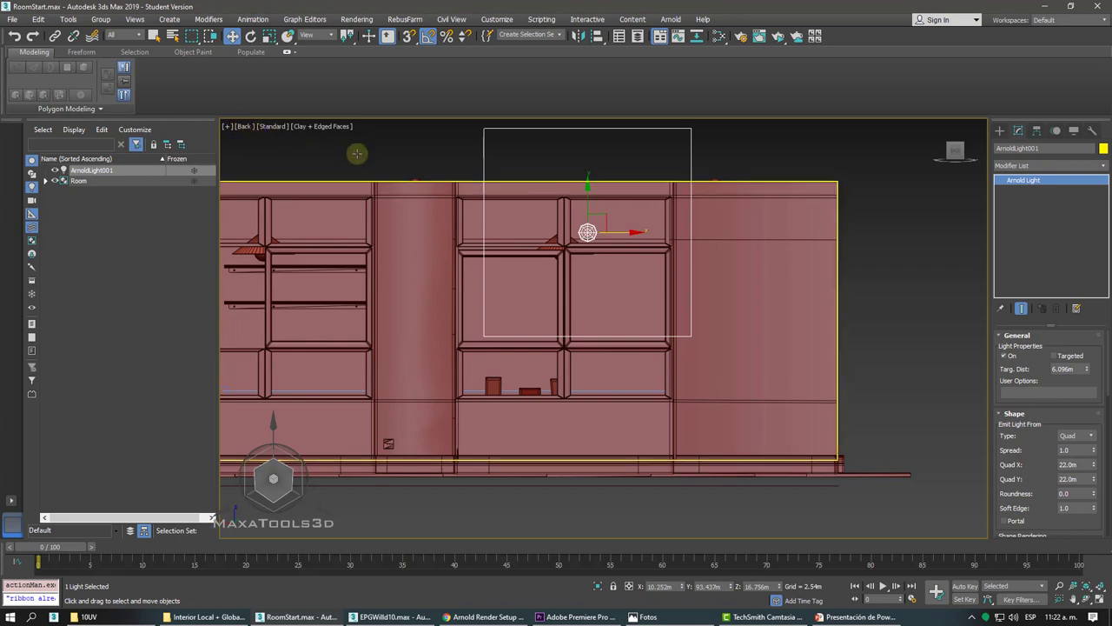
{"action": "left_click_drag", "start_coordinate": [601, 218], "coordinate": [581, 282]}
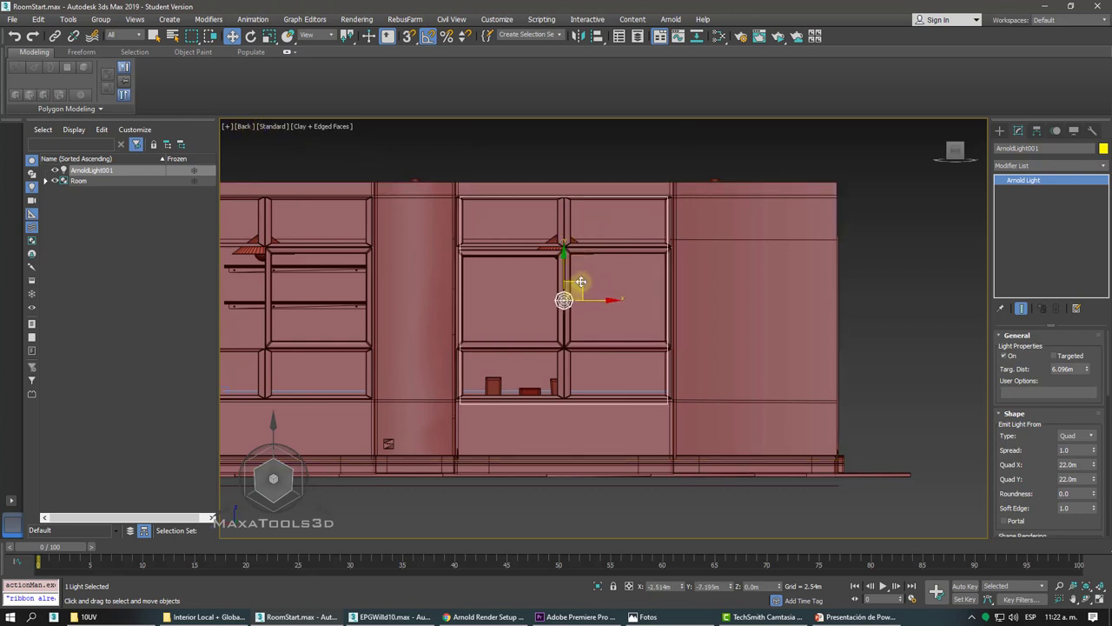
{"action": "scroll", "coordinate": [580, 282], "scroll_direction": "up", "scroll_amount": 2}
{"action": "scroll", "coordinate": [581, 282], "scroll_direction": "up", "scroll_amount": 2}
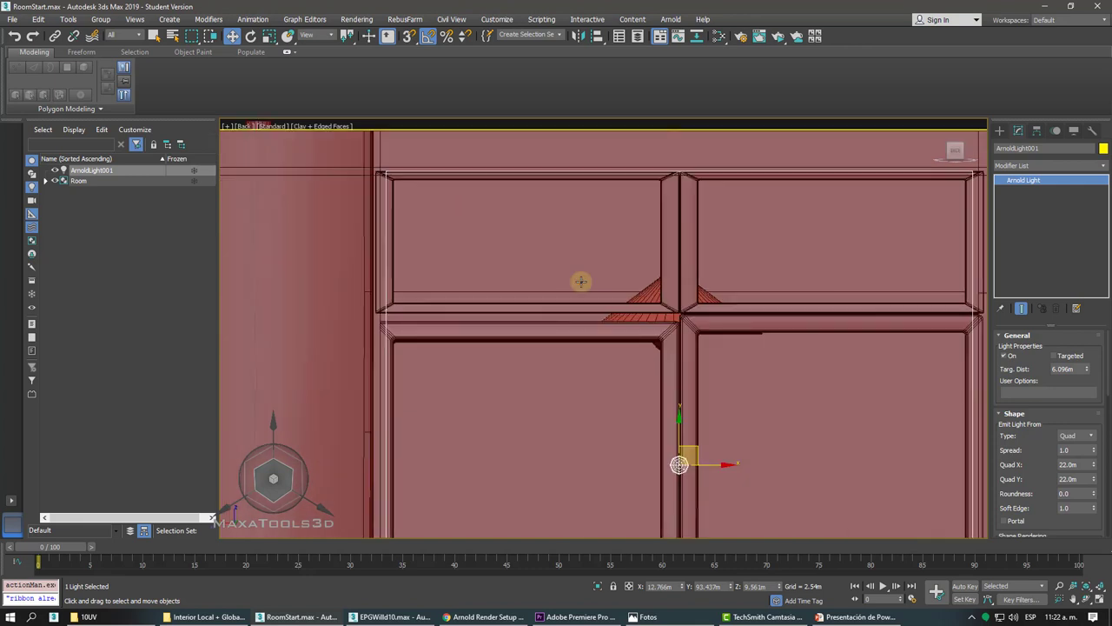
{"action": "key", "text": "z"}
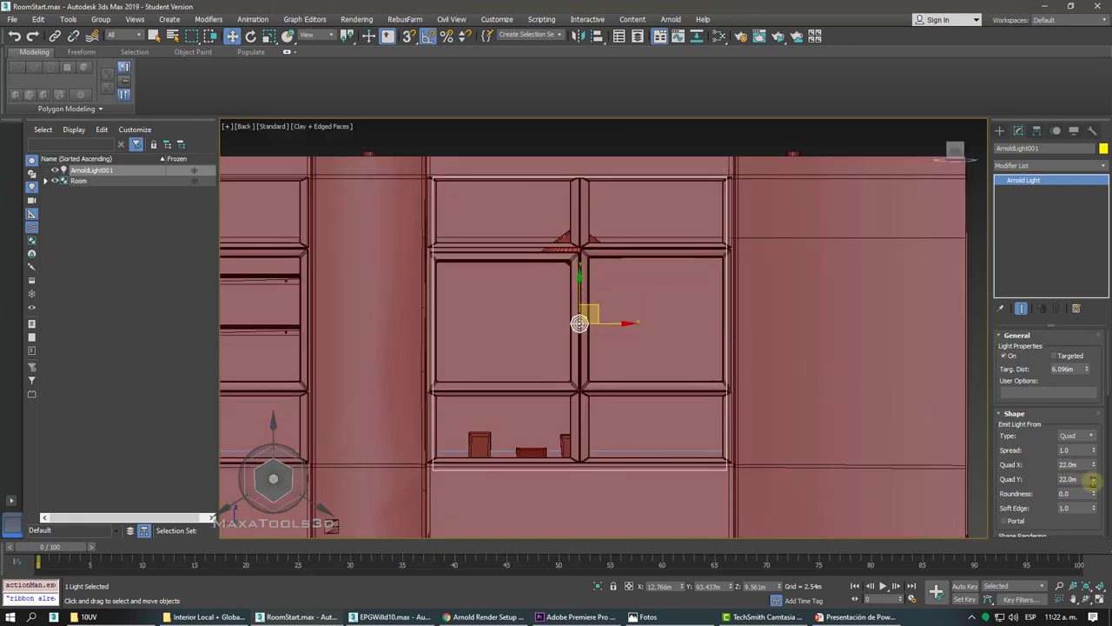
Resize the quad light to 22.11m Quad X by 21.479m Quad Y and nudge it up.
{"action": "left_click_drag", "start_coordinate": [1093, 486], "coordinate": [1092, 479]}
{"action": "type", "text": "2"}
{"action": "key", "text": "Return"}
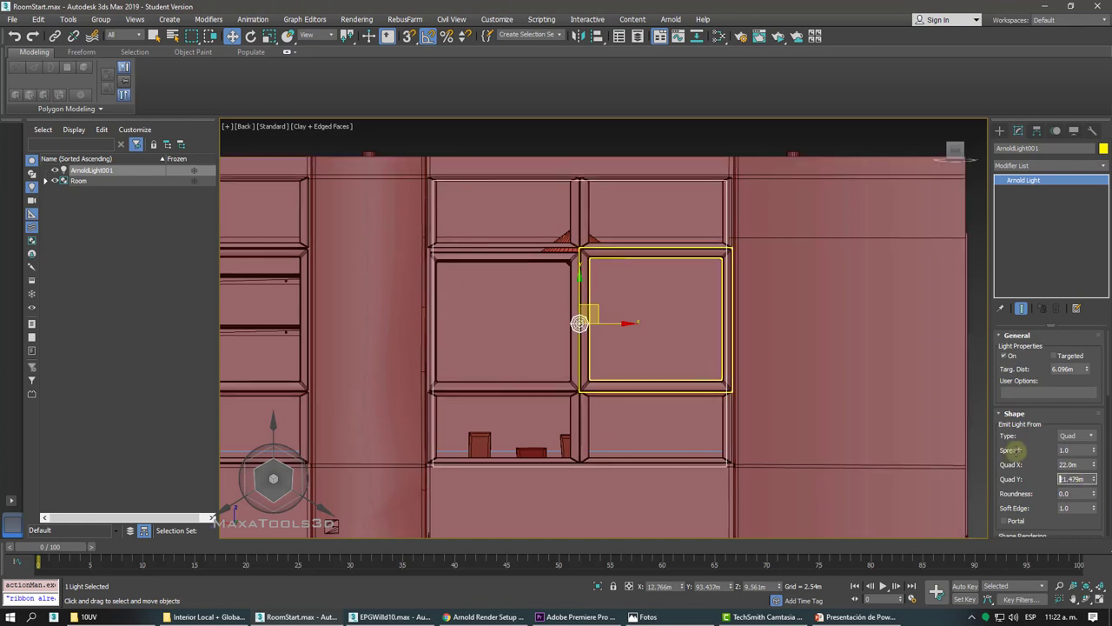
{"action": "left_click_drag", "start_coordinate": [577, 292], "coordinate": [578, 290]}
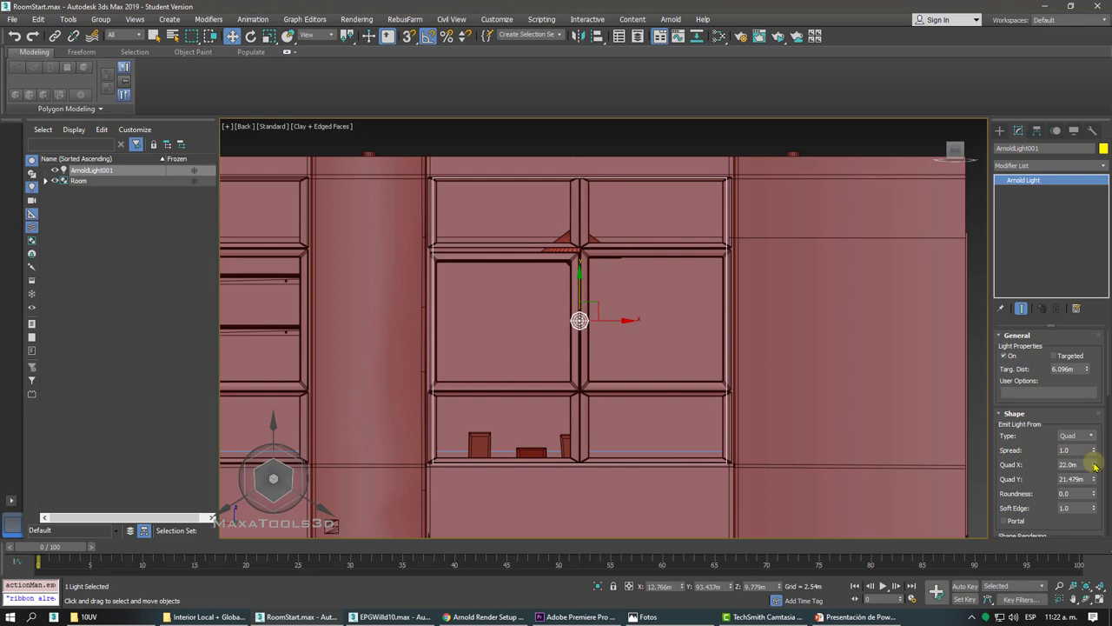
{"action": "left_click_drag", "start_coordinate": [1094, 467], "coordinate": [1085, 465]}
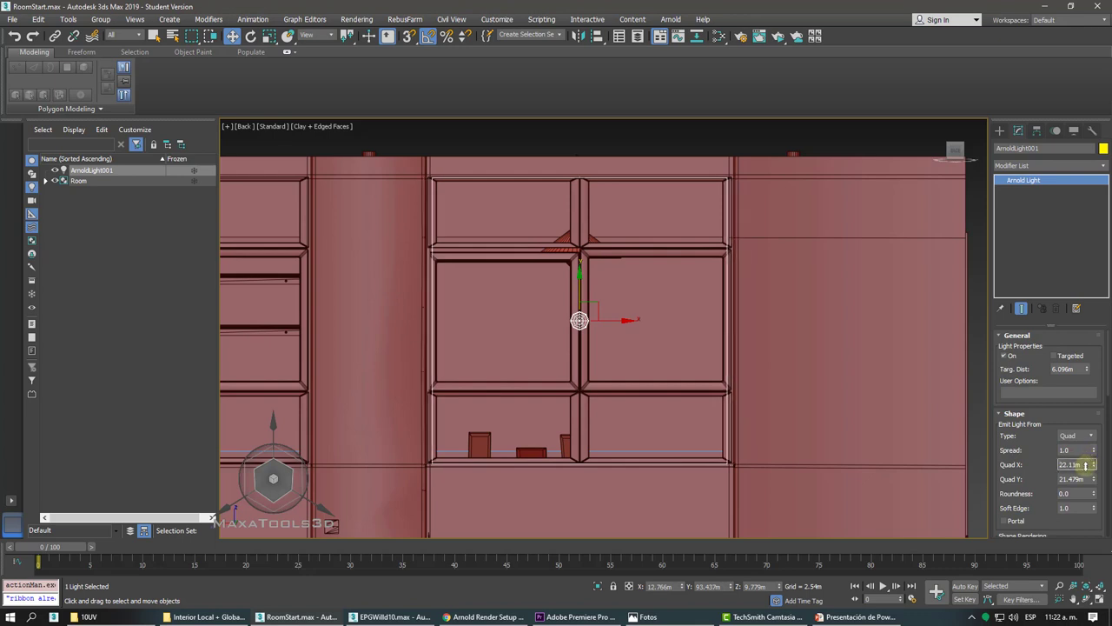
{"action": "left_click_drag", "start_coordinate": [1086, 466], "coordinate": [1086, 465]}
In Perspective, orbit to a high three-quarter view and slide the light into the right window.
{"action": "key", "text": "p"}
{"action": "middle_click_drag", "start_coordinate": [804, 402], "coordinate": [635, 367], "text": "alt"}
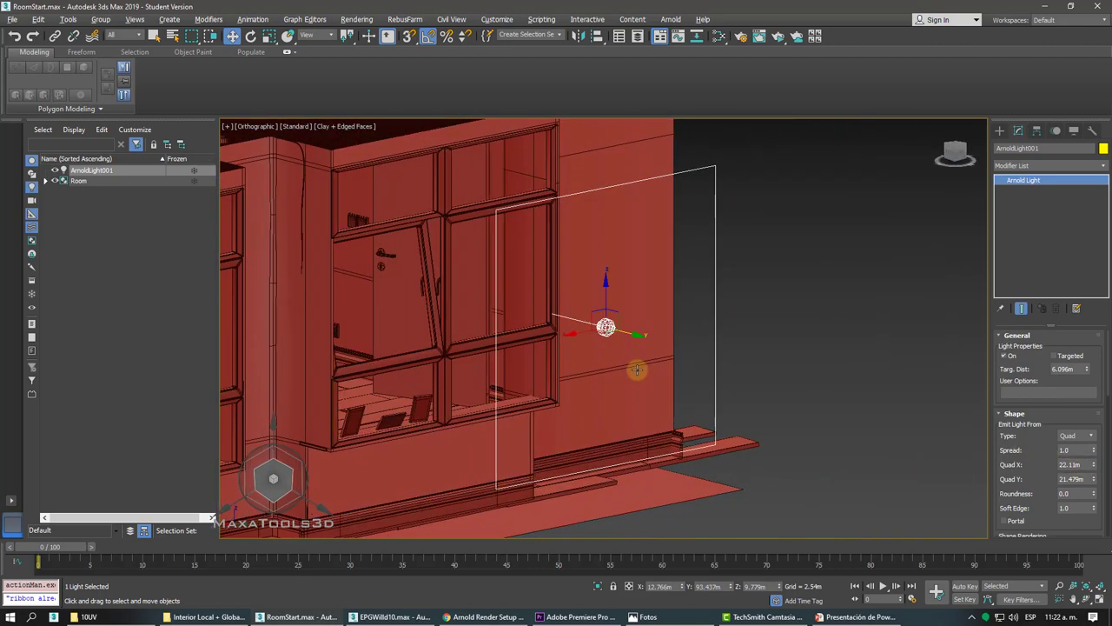
{"action": "scroll", "coordinate": [635, 367], "scroll_direction": "up", "scroll_amount": 2}
{"action": "scroll", "coordinate": [635, 367], "scroll_direction": "up", "scroll_amount": 5}
{"action": "scroll", "coordinate": [641, 342], "scroll_direction": "down", "scroll_amount": 5}
{"action": "scroll", "coordinate": [650, 318], "scroll_direction": "down", "scroll_amount": 4}
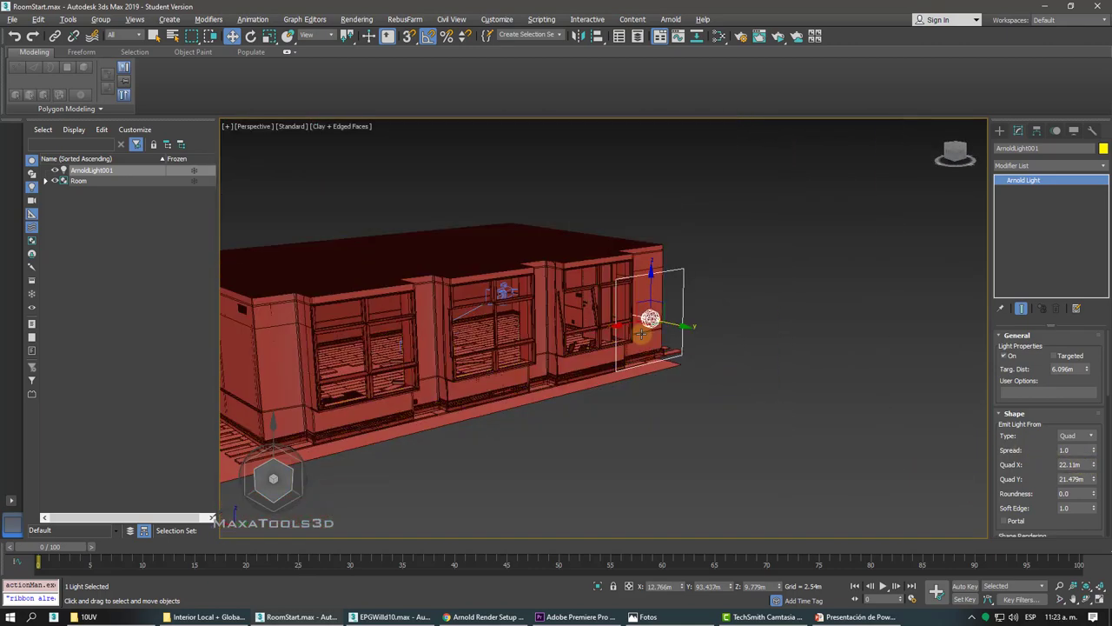
{"action": "middle_click_drag", "start_coordinate": [650, 318], "coordinate": [702, 336], "text": "alt"}
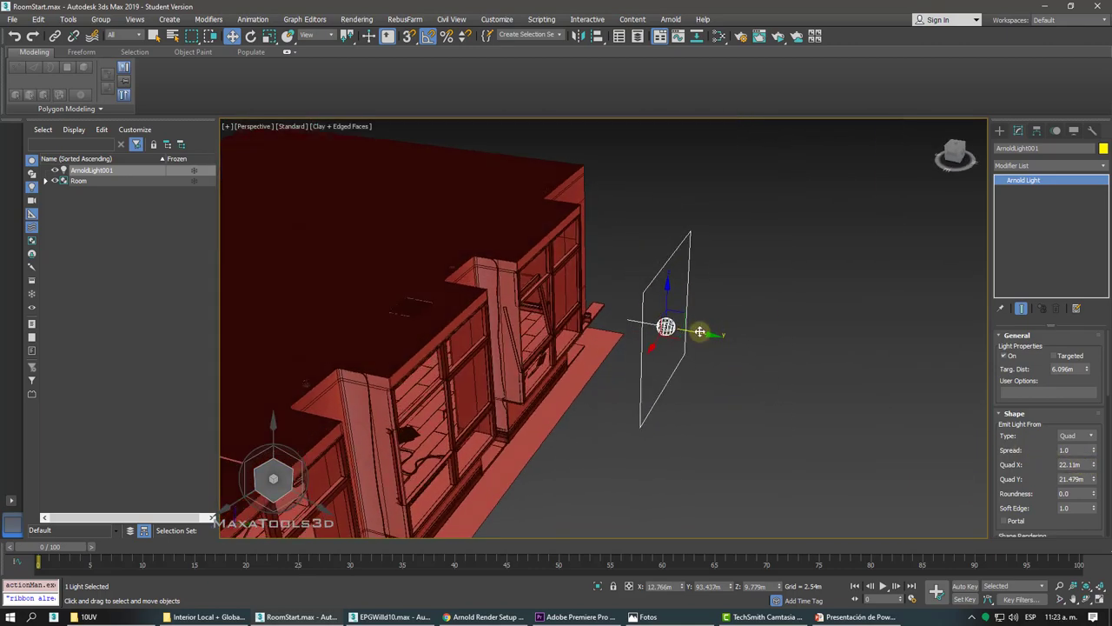
{"action": "left_click_drag", "start_coordinate": [699, 331], "coordinate": [588, 316]}
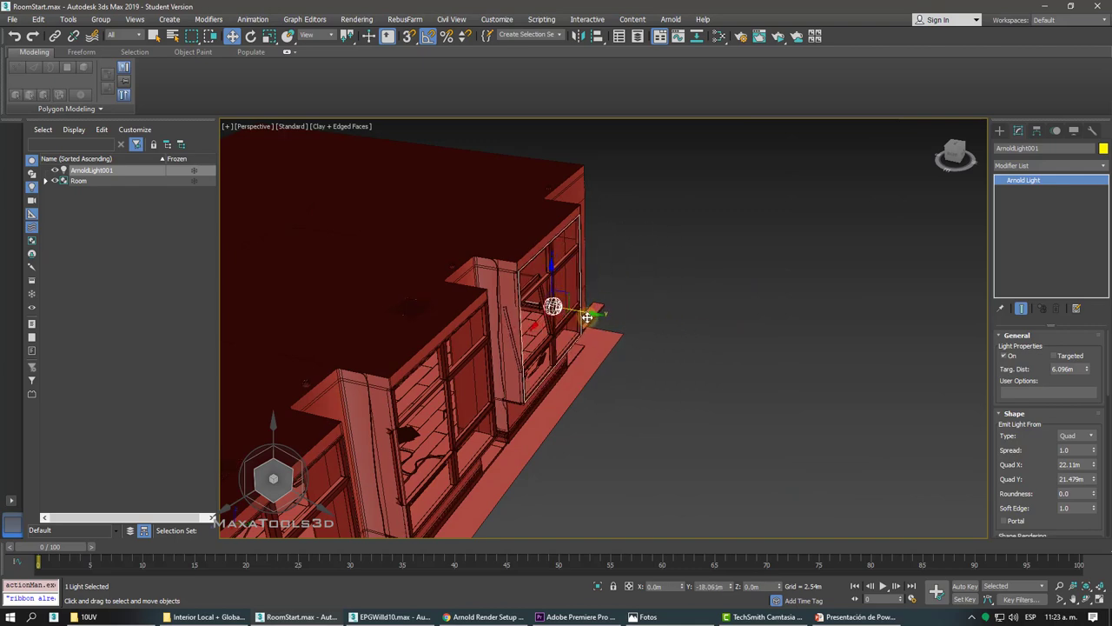
Zoom out to an elevated room view and shift-drag a copy toward the middle window.
{"action": "scroll", "coordinate": [588, 316], "scroll_direction": "up", "scroll_amount": 2}
{"action": "scroll", "coordinate": [588, 316], "scroll_direction": "up", "scroll_amount": 5}
{"action": "scroll", "coordinate": [587, 317], "scroll_direction": "up", "scroll_amount": 3}
{"action": "scroll", "coordinate": [587, 316], "scroll_direction": "up", "scroll_amount": 3}
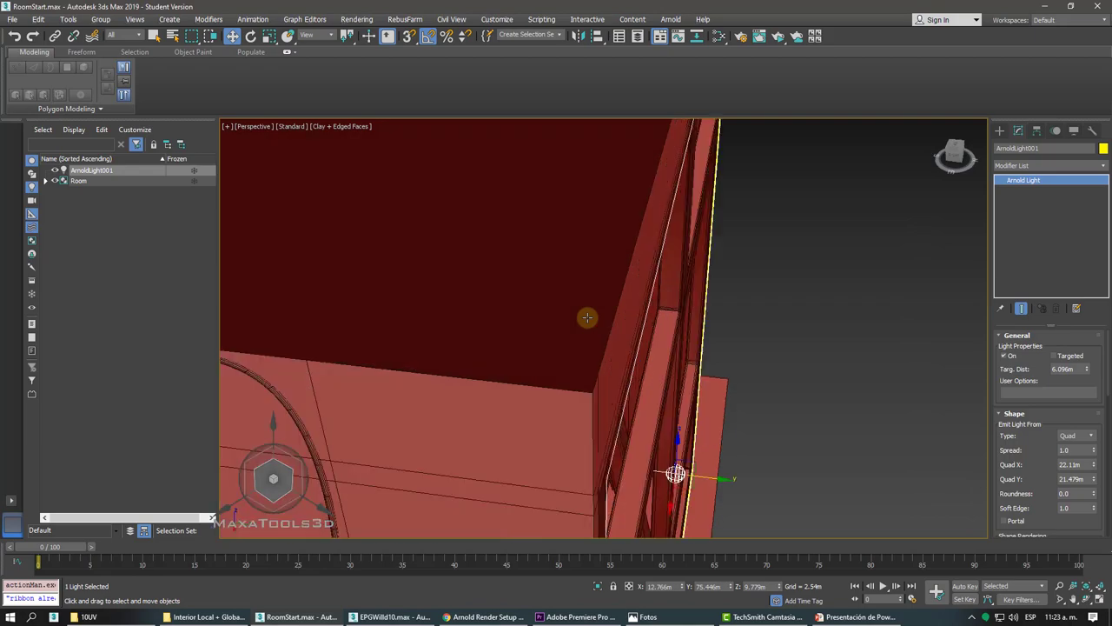
{"action": "scroll", "coordinate": [588, 316], "scroll_direction": "up", "scroll_amount": 3}
{"action": "scroll", "coordinate": [658, 373], "scroll_direction": "down", "scroll_amount": 3}
{"action": "scroll", "coordinate": [669, 385], "scroll_direction": "up", "scroll_amount": 2}
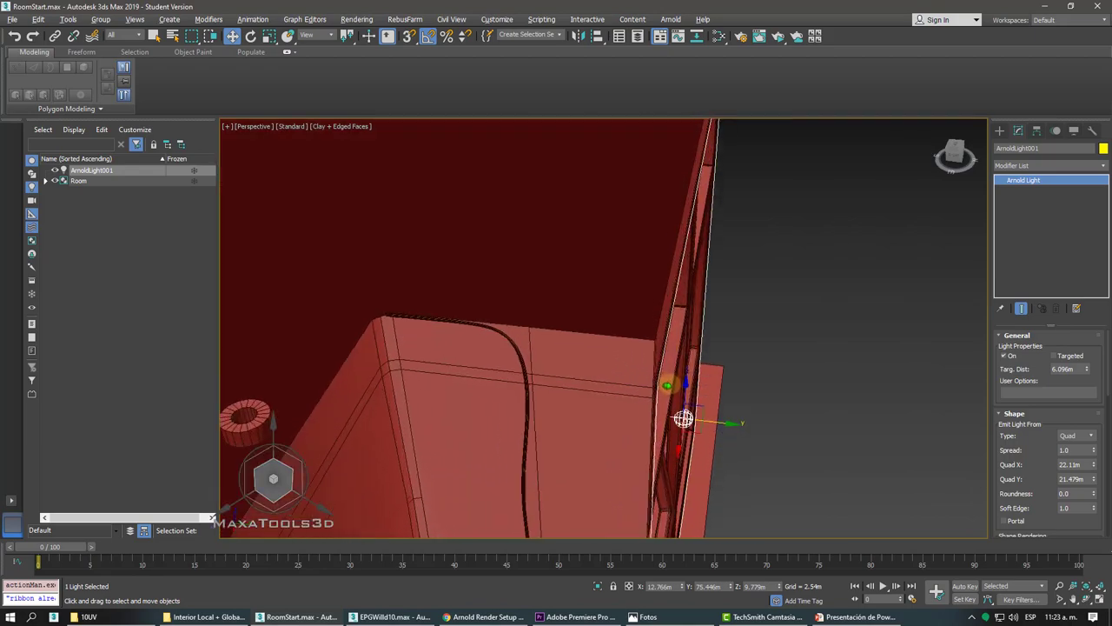
{"action": "scroll", "coordinate": [666, 385], "scroll_direction": "up", "scroll_amount": 3}
{"action": "scroll", "coordinate": [667, 385], "scroll_direction": "down", "scroll_amount": 3}
{"action": "scroll", "coordinate": [667, 385], "scroll_direction": "down", "scroll_amount": 1}
{"action": "scroll", "coordinate": [669, 385], "scroll_direction": "down", "scroll_amount": 4}
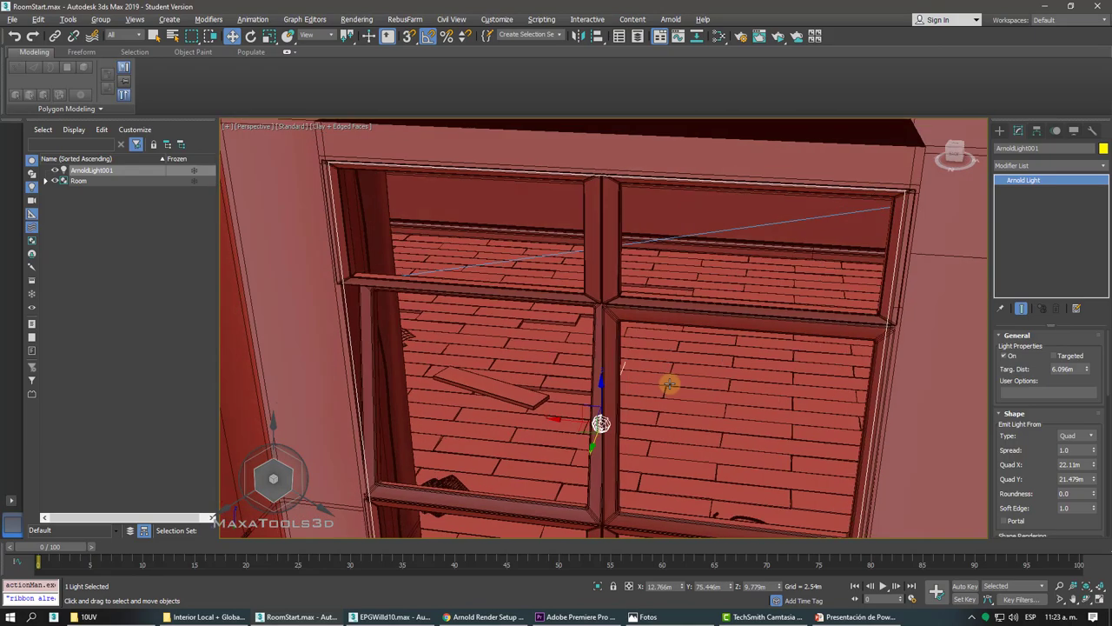
{"action": "scroll", "coordinate": [669, 384], "scroll_direction": "down", "scroll_amount": 4}
{"action": "scroll", "coordinate": [669, 384], "scroll_direction": "down", "scroll_amount": 2}
{"action": "scroll", "coordinate": [669, 383], "scroll_direction": "up", "scroll_amount": 3}
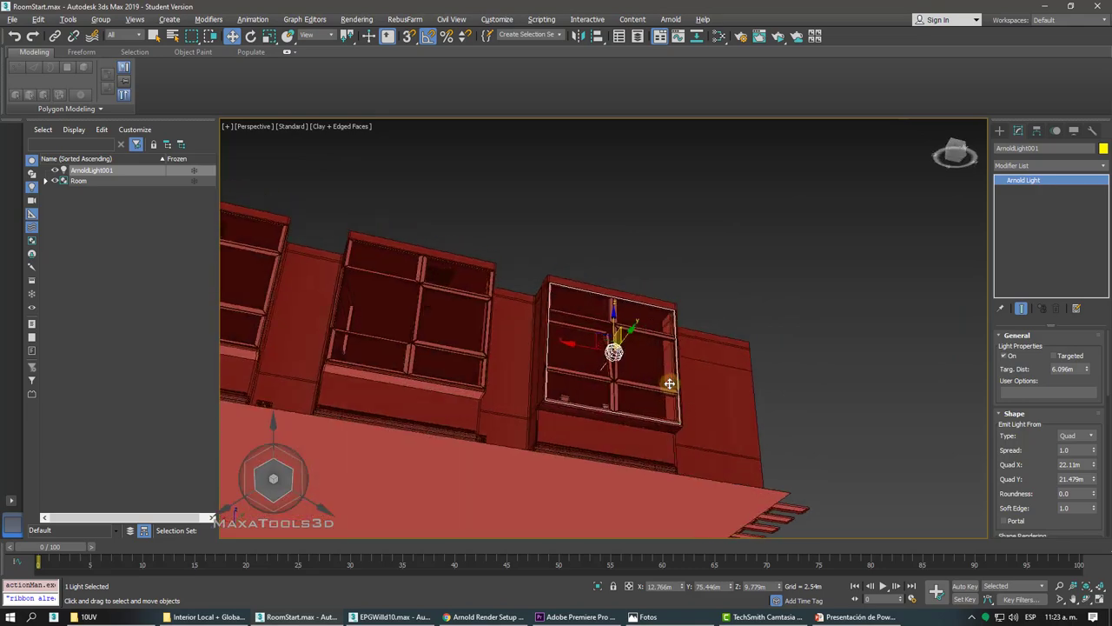
{"action": "mouse_move", "coordinate": [669, 383]}
{"action": "middle_mouse_down", "text": "alt"}
{"action": "mouse_move", "coordinate": [802, 365]}
{"action": "mouse_move", "coordinate": [669, 373]}
{"action": "mouse_move", "coordinate": [669, 356]}
{"action": "mouse_move", "coordinate": [671, 373]}
{"action": "middle_mouse_up", "text": "alt"}
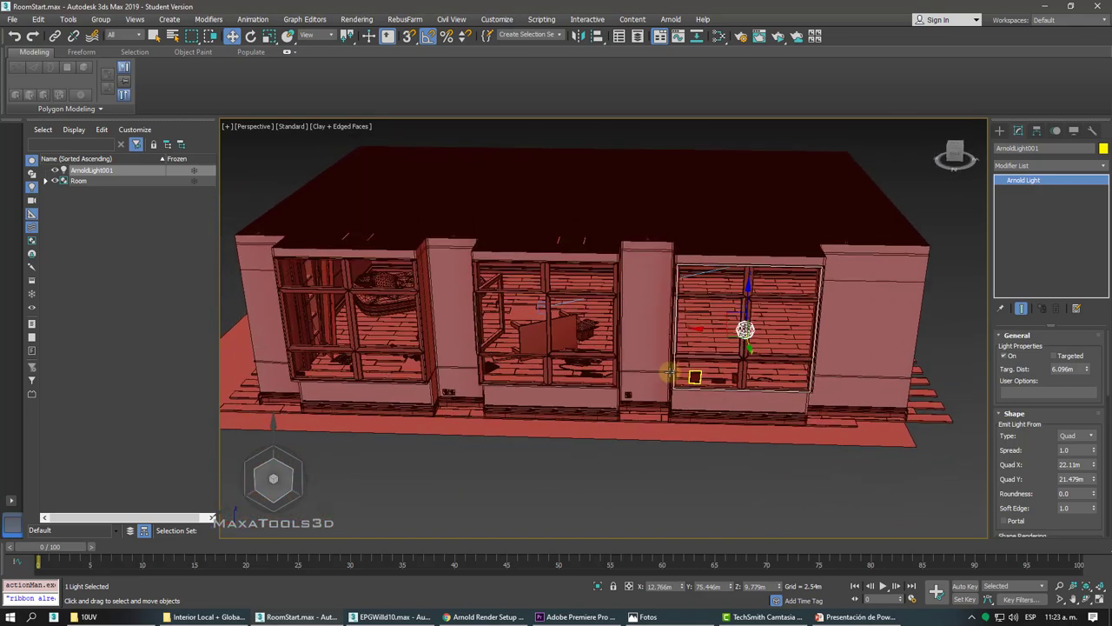
{"action": "left_click_drag", "start_coordinate": [706, 330], "coordinate": [519, 323], "text": "shift"}
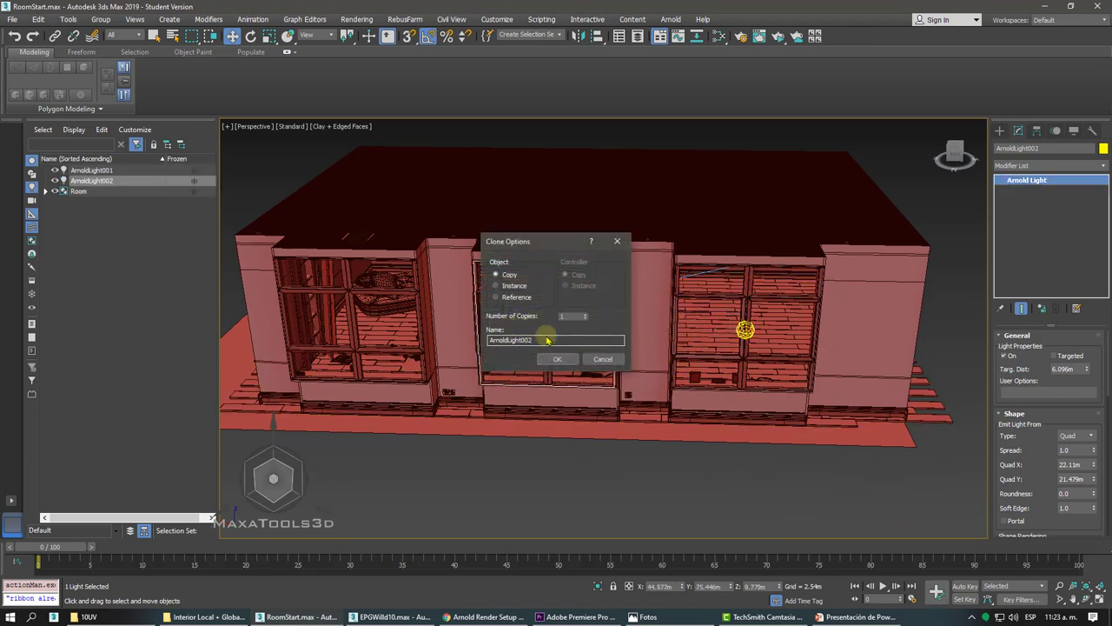
Shift-drag the light into the middle window, making 2 instanced copies.
{"action": "left_click", "coordinate": [605, 359]}
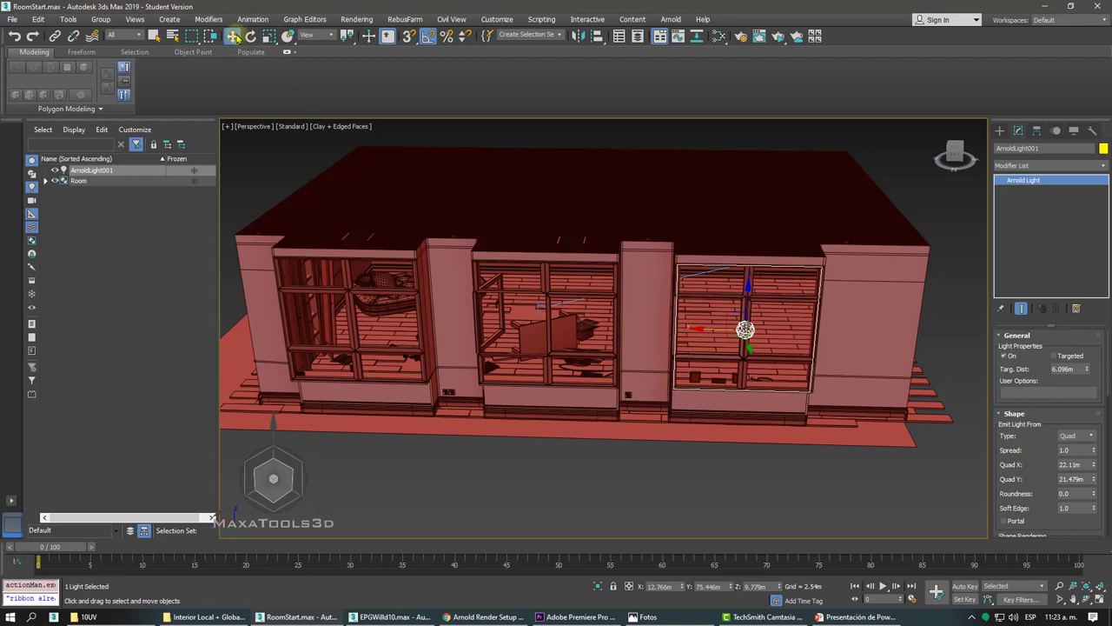
{"action": "left_click_drag", "start_coordinate": [712, 328], "coordinate": [515, 305], "text": "shift"}
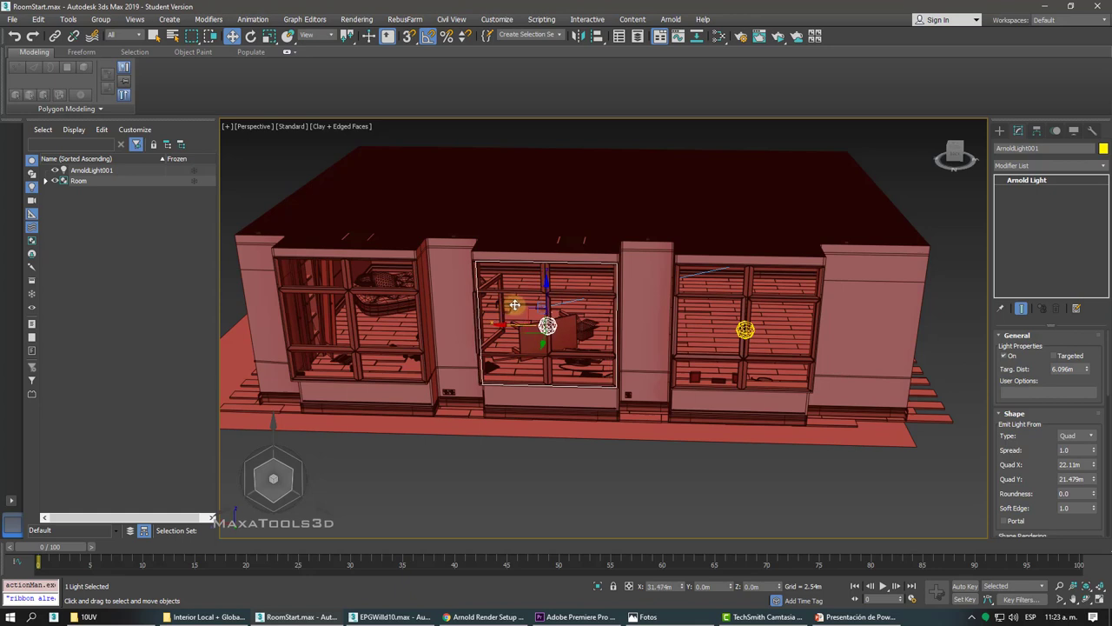
{"action": "left_click_drag", "start_coordinate": [514, 305], "coordinate": [513, 305], "text": "shift"}
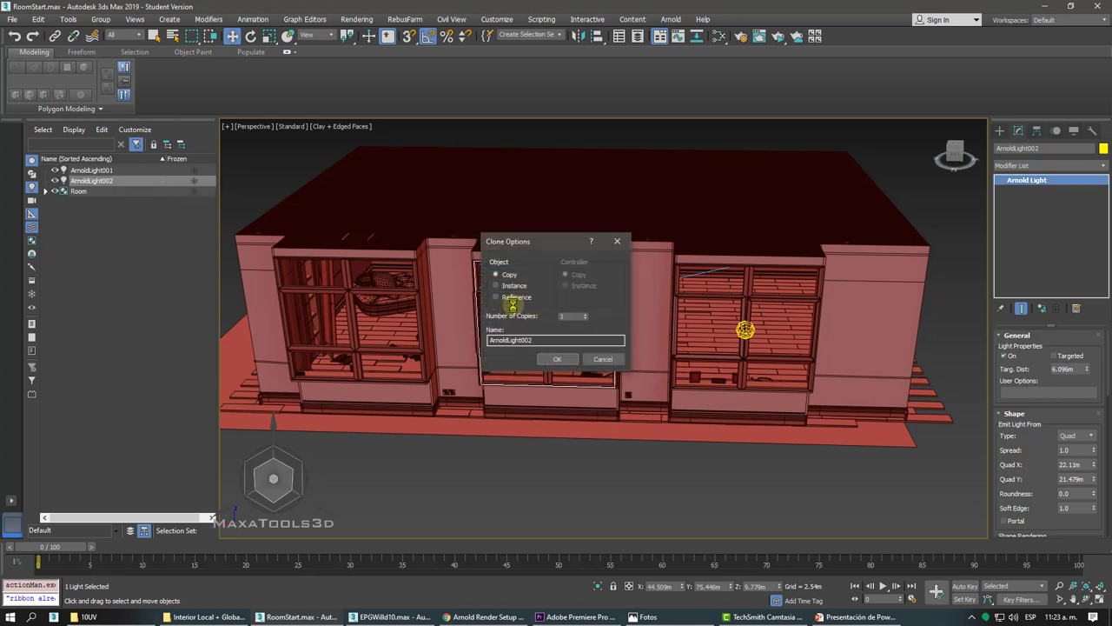
{"action": "left_click_drag", "start_coordinate": [527, 244], "coordinate": [623, 201]}
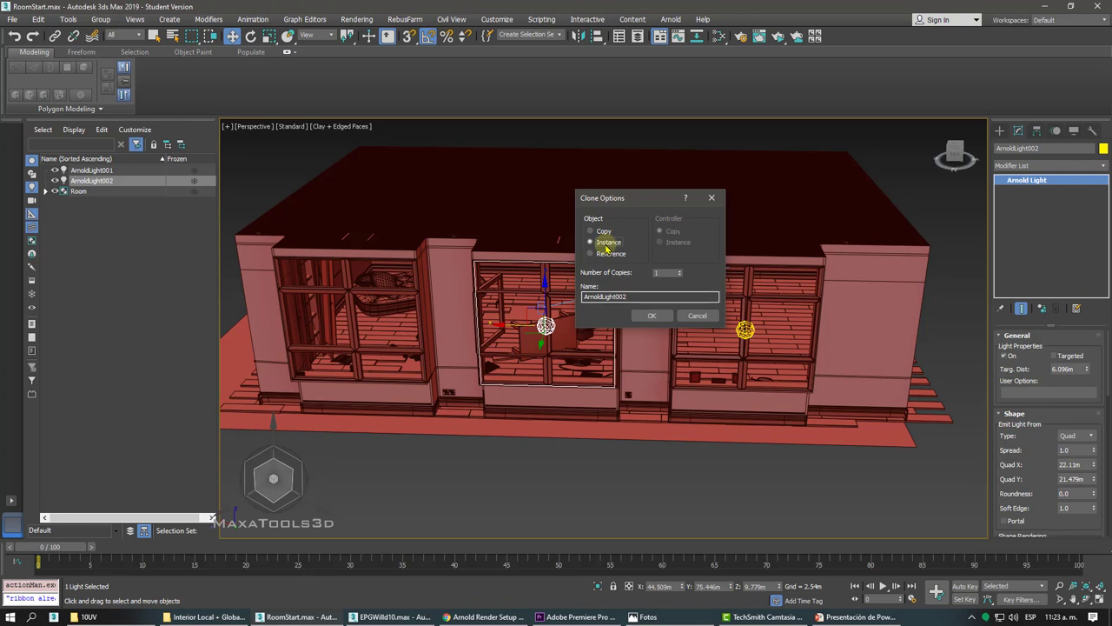
{"action": "double_click", "coordinate": [659, 272]}
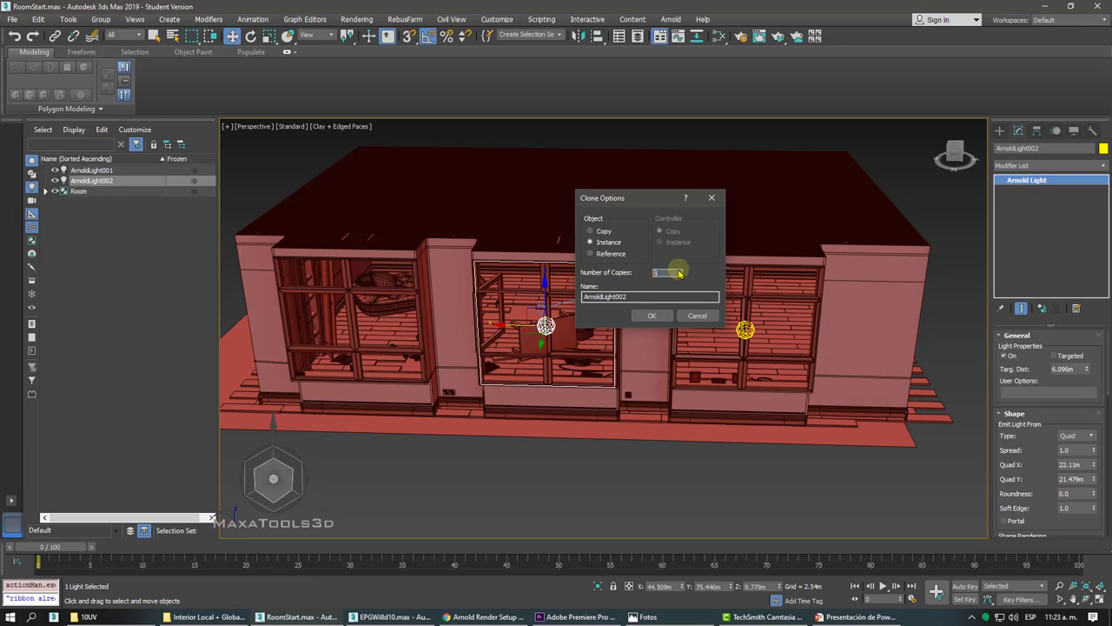
{"action": "type", "text": "2"}
{"action": "left_click", "coordinate": [652, 315]}
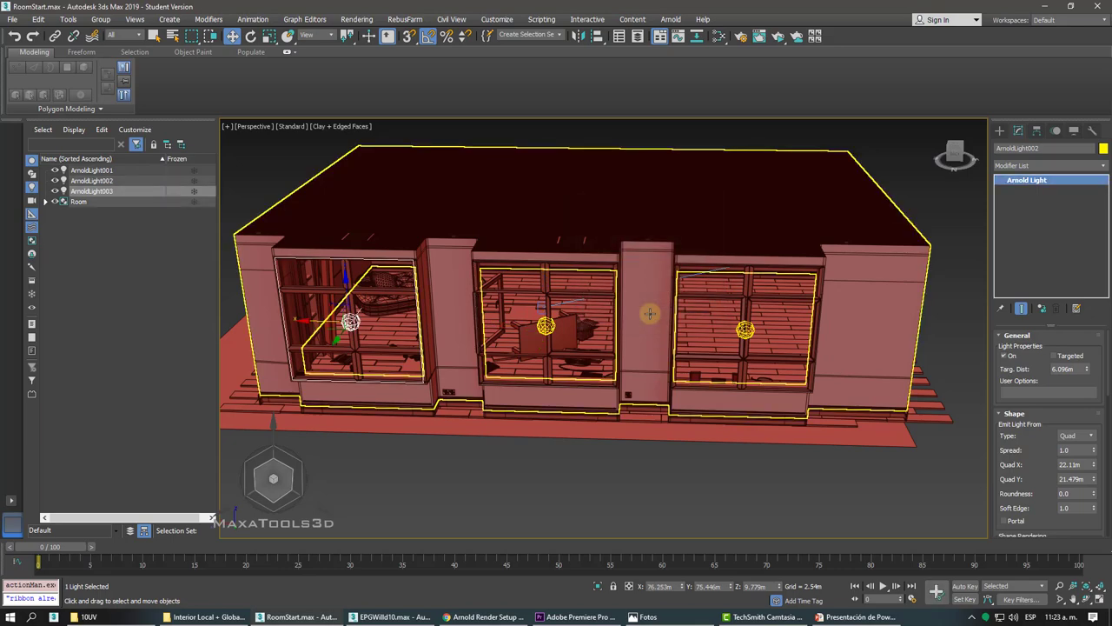
{"action": "middle_click_drag", "start_coordinate": [647, 315], "coordinate": [650, 313], "text": "alt"}
{"action": "scroll", "coordinate": [649, 313], "scroll_direction": "up", "scroll_amount": 2}
{"action": "scroll", "coordinate": [649, 313], "scroll_direction": "up", "scroll_amount": 2}
{"action": "scroll", "coordinate": [649, 313], "scroll_direction": "up", "scroll_amount": 2}
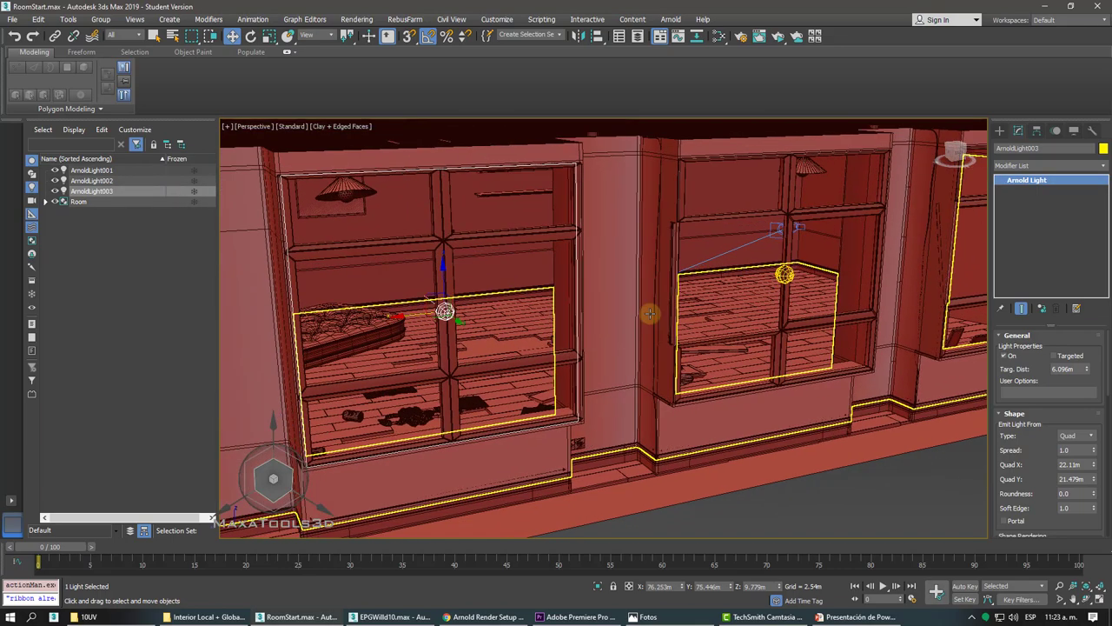
{"action": "scroll", "coordinate": [650, 313], "scroll_direction": "down", "scroll_amount": 2}
{"action": "scroll", "coordinate": [650, 313], "scroll_direction": "down", "scroll_amount": 5}
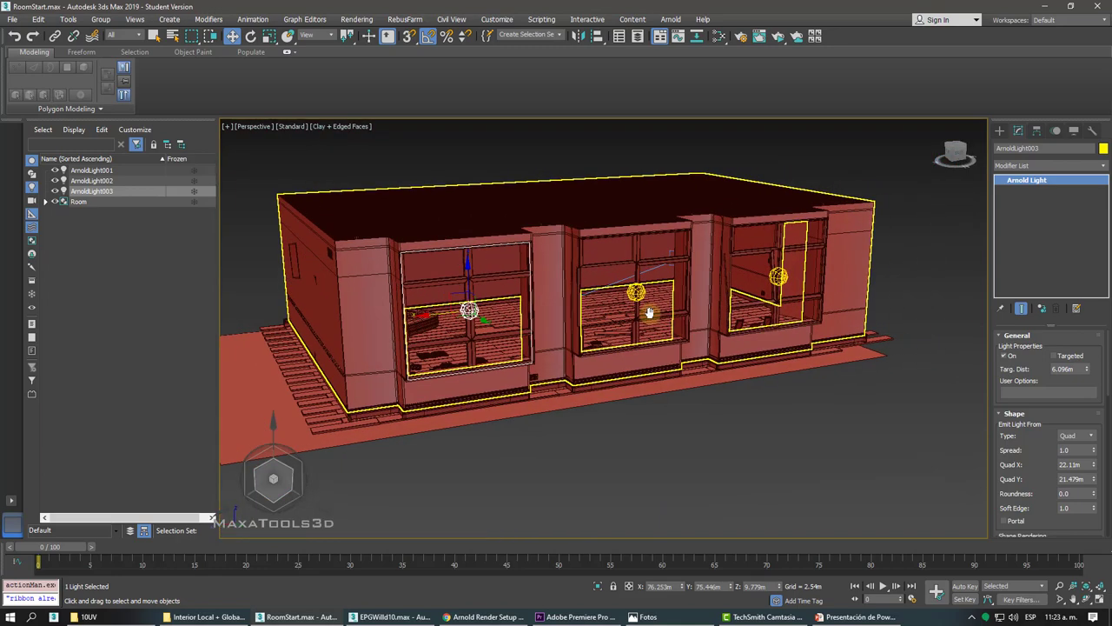
{"action": "middle_click_drag", "start_coordinate": [650, 313], "coordinate": [650, 313], "text": "alt"}
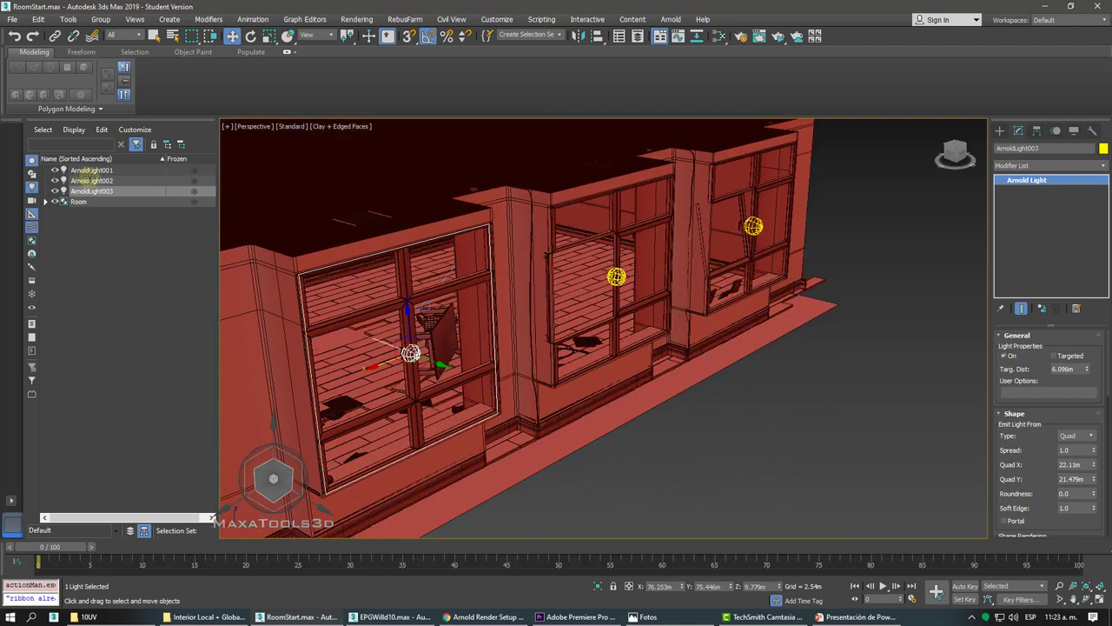
{"action": "left_click", "coordinate": [91, 170]}
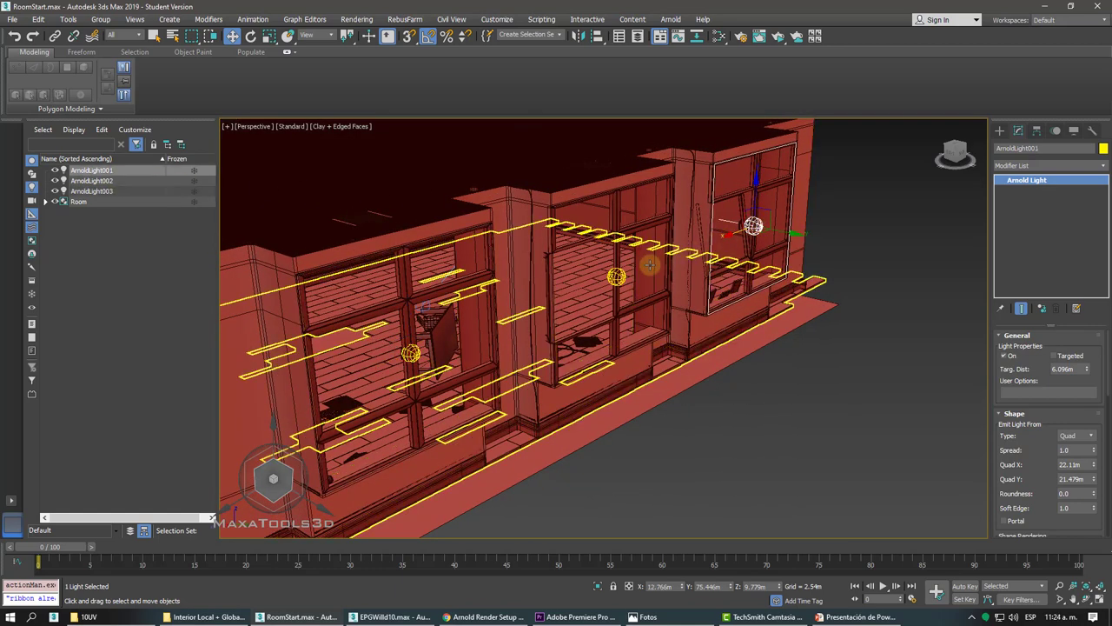
Select ArnoldLight001, ArnoldLight002 and ArnoldLight003 in the Scene Explorer.
{"action": "left_click", "coordinate": [614, 278], "text": "ctrl"}
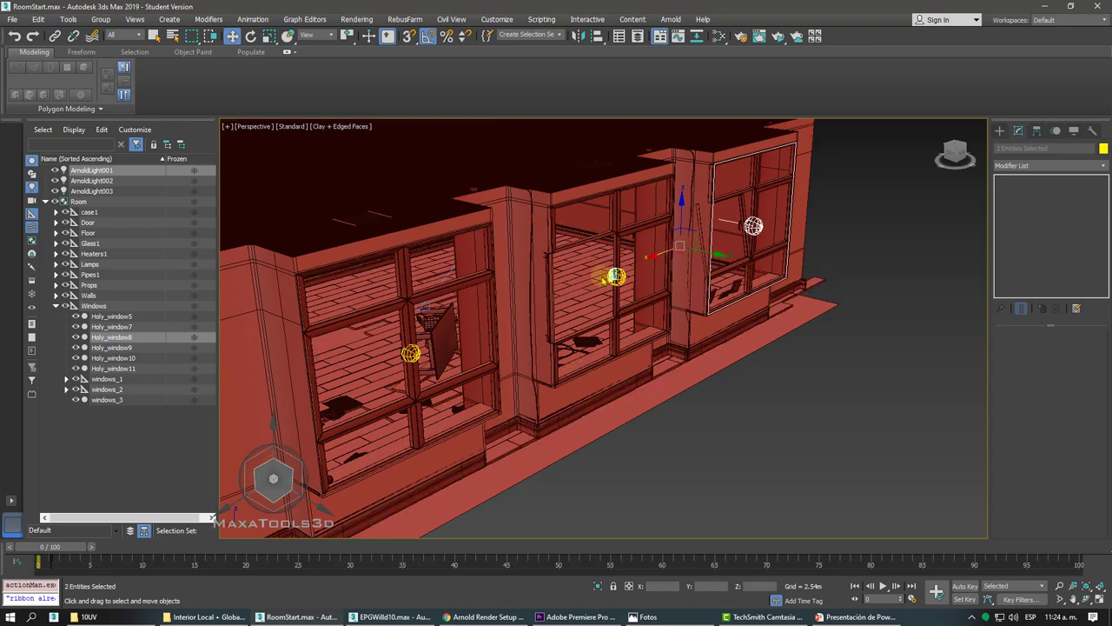
{"action": "left_click", "coordinate": [87, 181]}
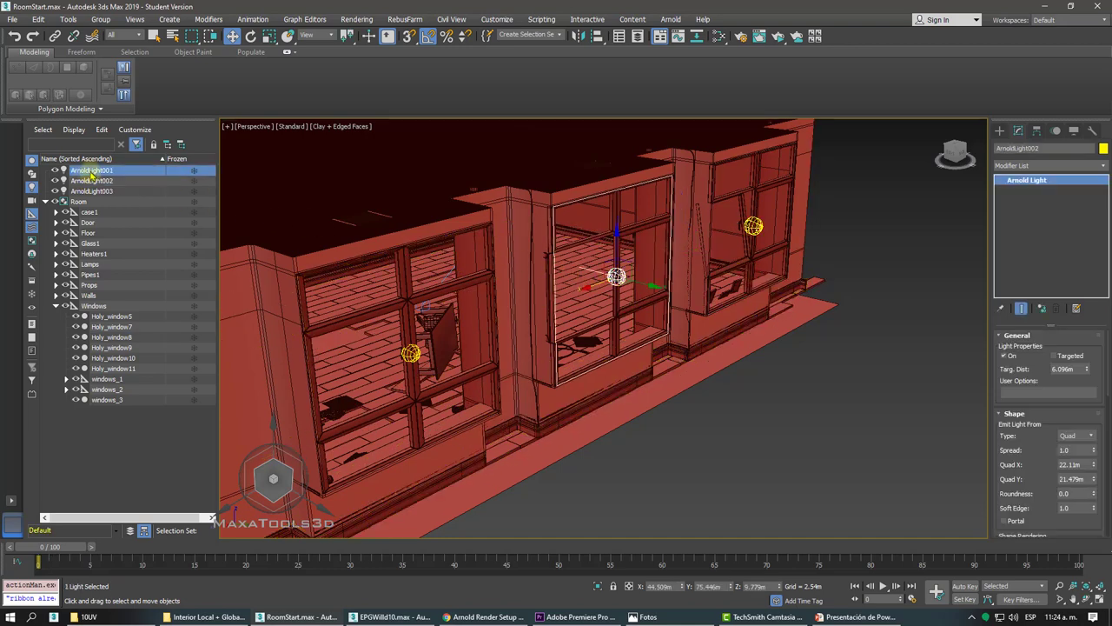
{"action": "left_click", "coordinate": [87, 170], "text": "ctrl"}
{"action": "left_click", "coordinate": [87, 192], "text": "ctrl"}
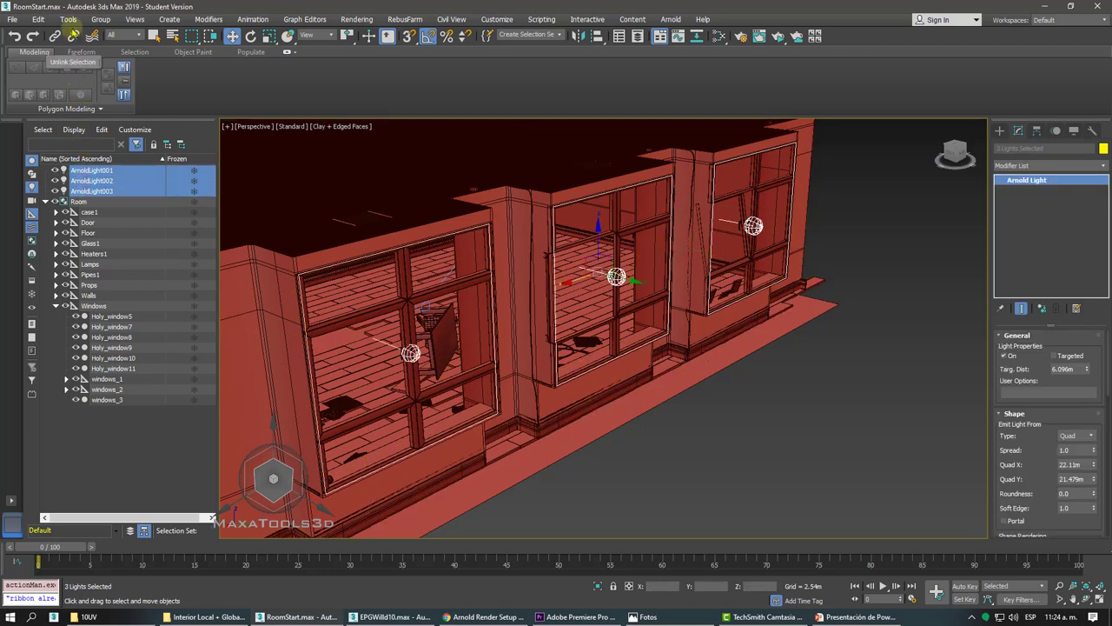
Batch-rename the three lights with Rename Objects to numbered 'Luz Quad' names.
{"action": "left_click", "coordinate": [68, 19]}
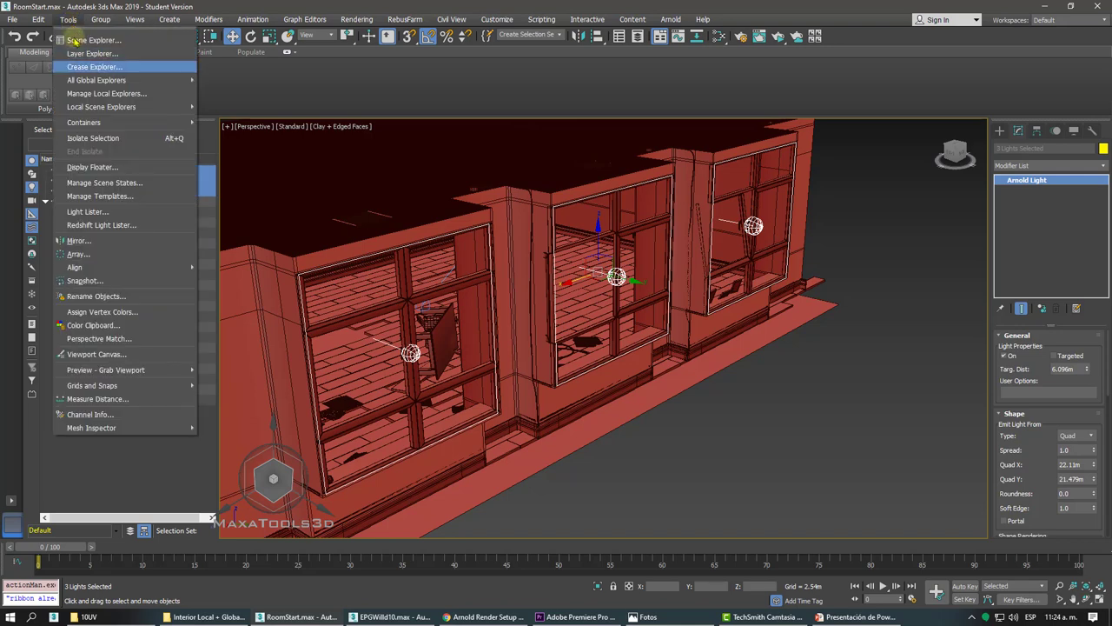
{"action": "left_click", "coordinate": [96, 297]}
{"action": "type", "text": "Luz Quad"}
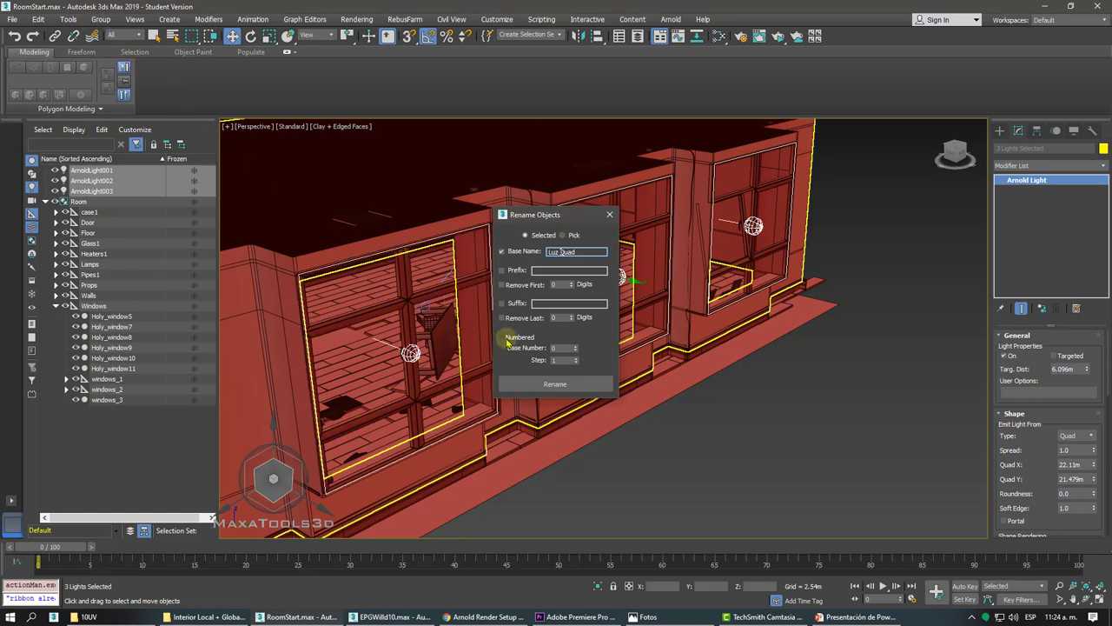
{"action": "left_click", "coordinate": [504, 338]}
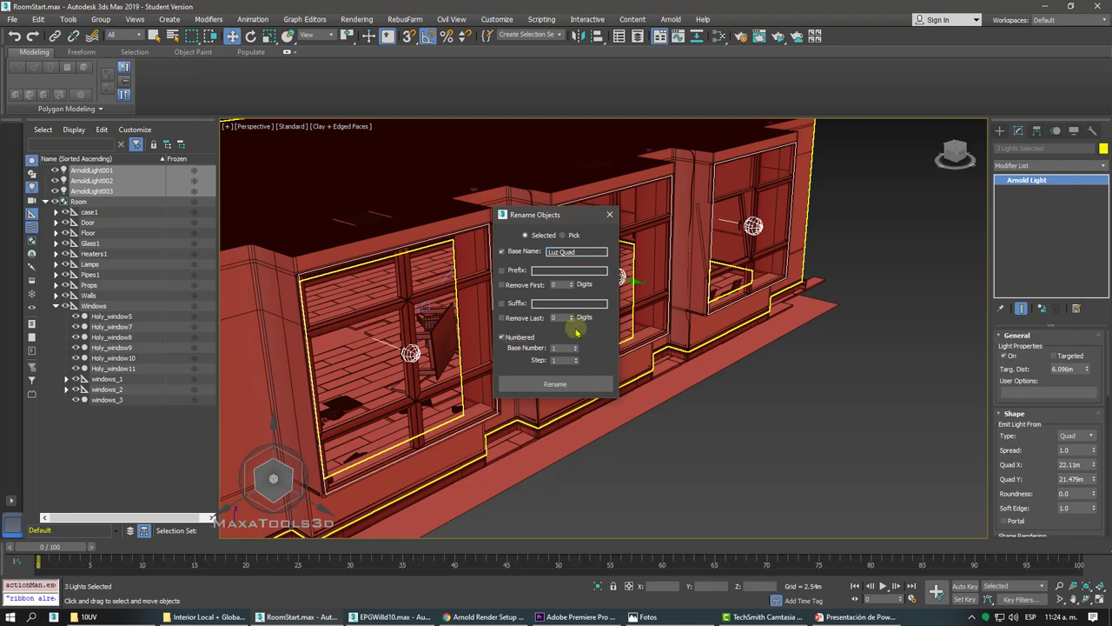
{"action": "left_click", "coordinate": [576, 251]}
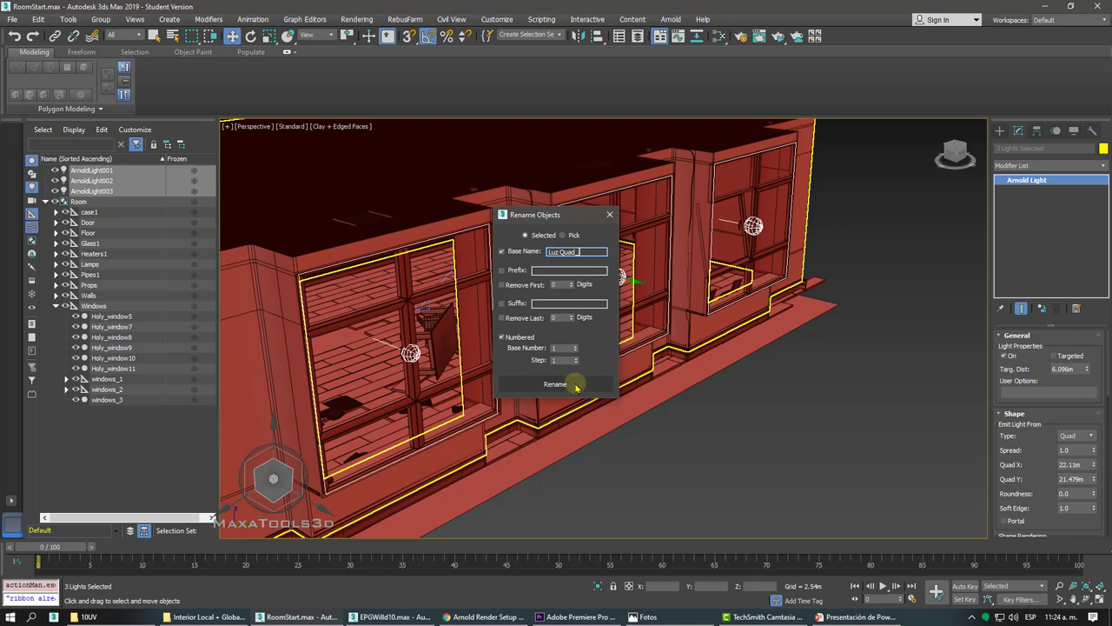
{"action": "left_click", "coordinate": [573, 385]}
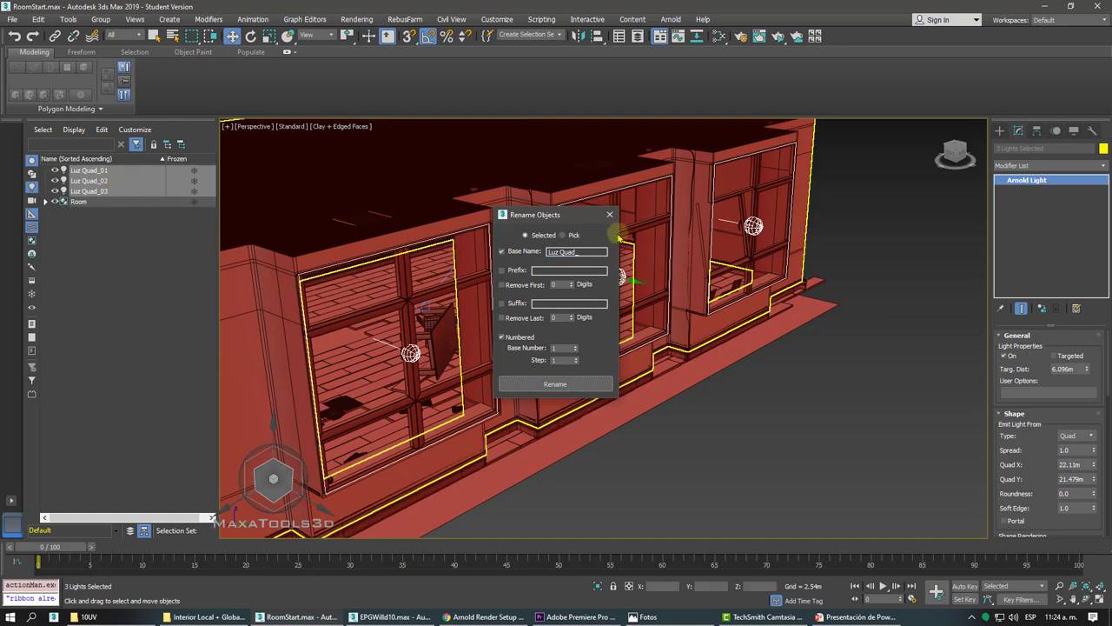
{"action": "left_click", "coordinate": [610, 215]}
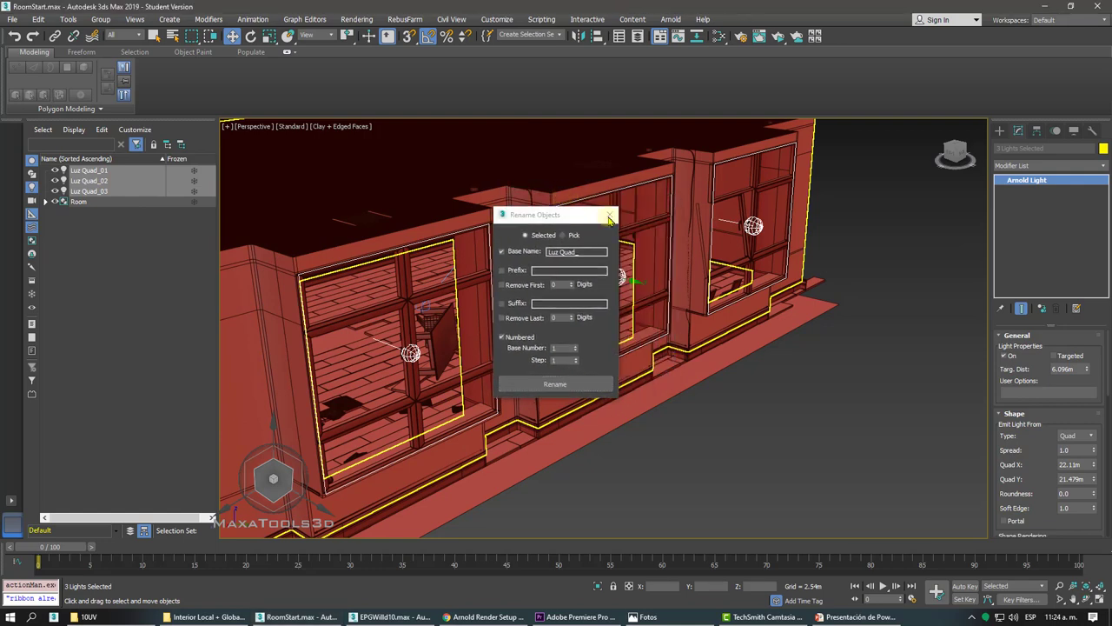
{"action": "left_click", "coordinate": [609, 216]}
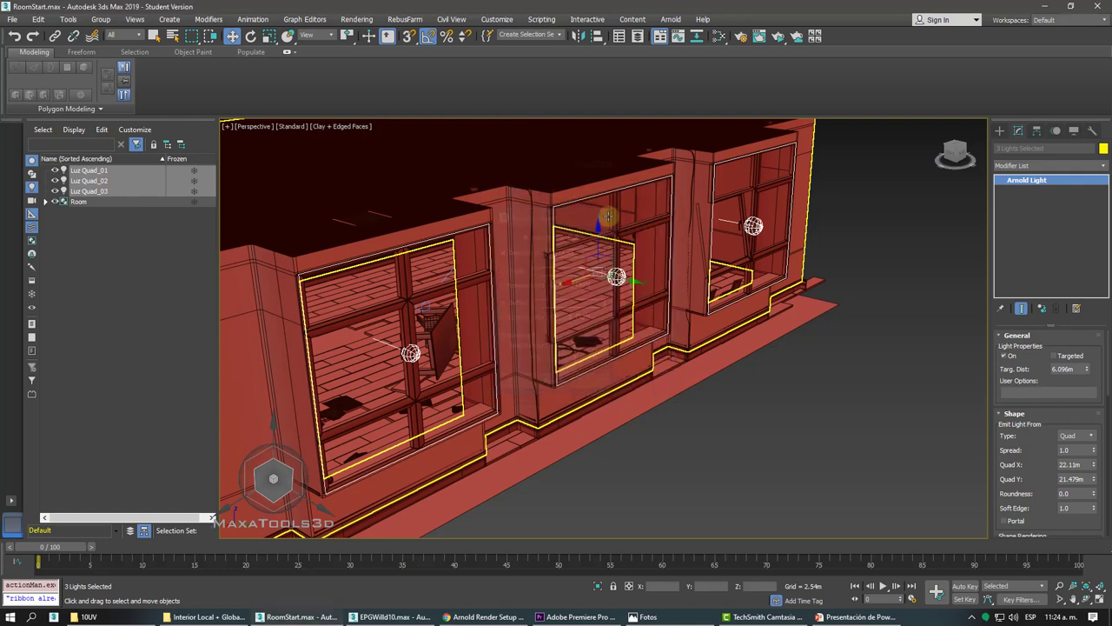
Clear the selection and orbit to see the whole room.
{"action": "left_click", "coordinate": [686, 447]}
{"action": "scroll", "coordinate": [687, 448], "scroll_direction": "down", "scroll_amount": 3}
{"action": "middle_click_drag", "start_coordinate": [688, 447], "coordinate": [596, 344], "text": "alt"}
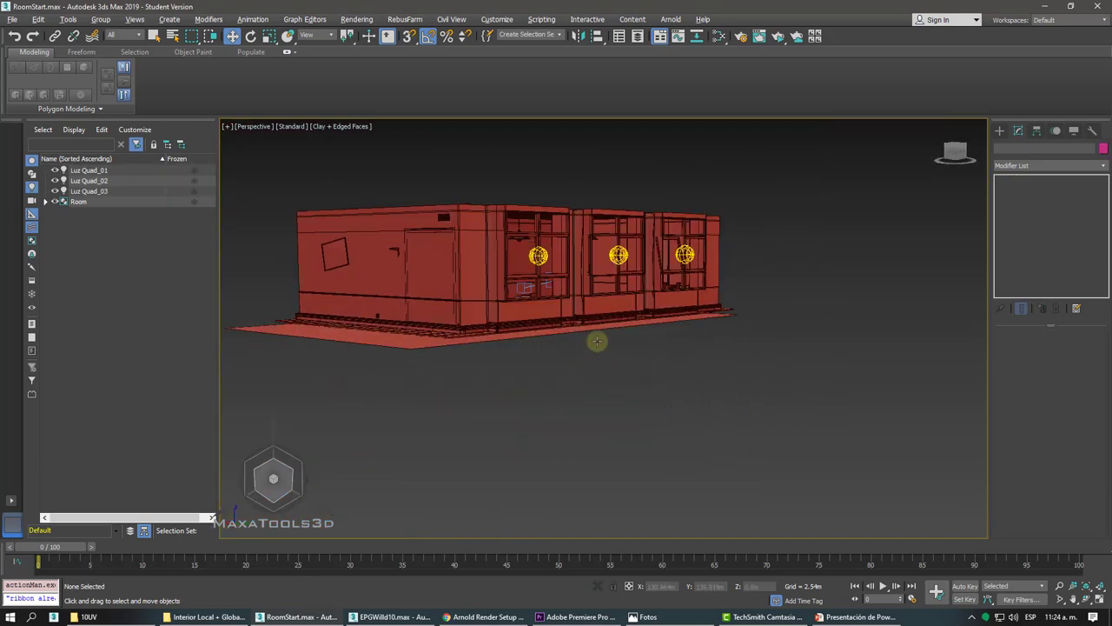
{"action": "scroll", "coordinate": [594, 339], "scroll_direction": "up", "scroll_amount": 3}
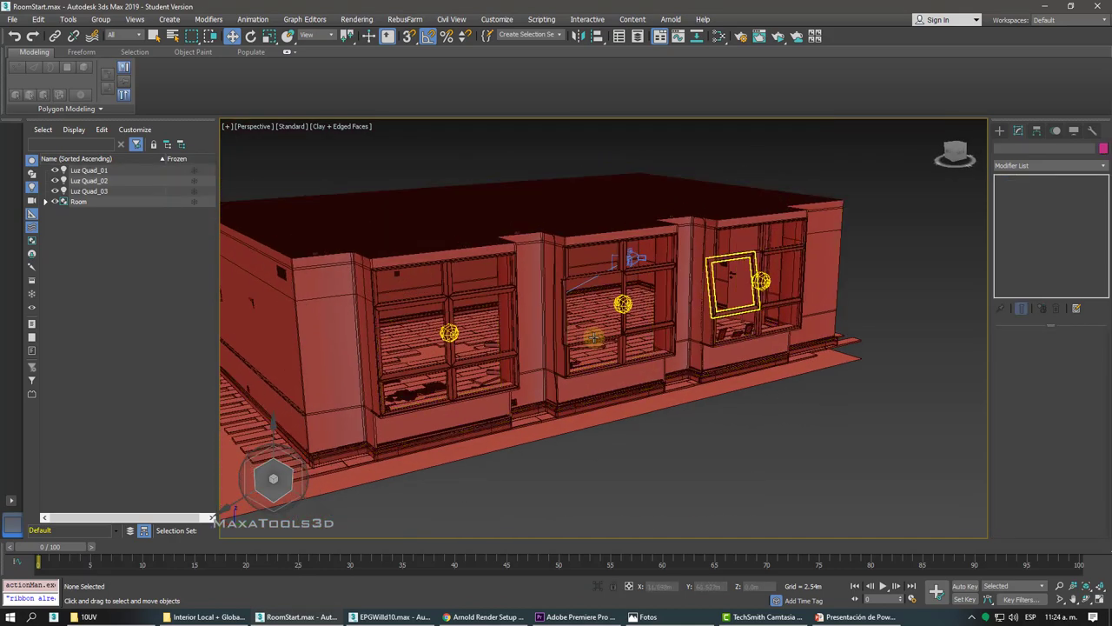
{"action": "middle_click_drag", "start_coordinate": [593, 337], "coordinate": [593, 338], "text": "alt"}
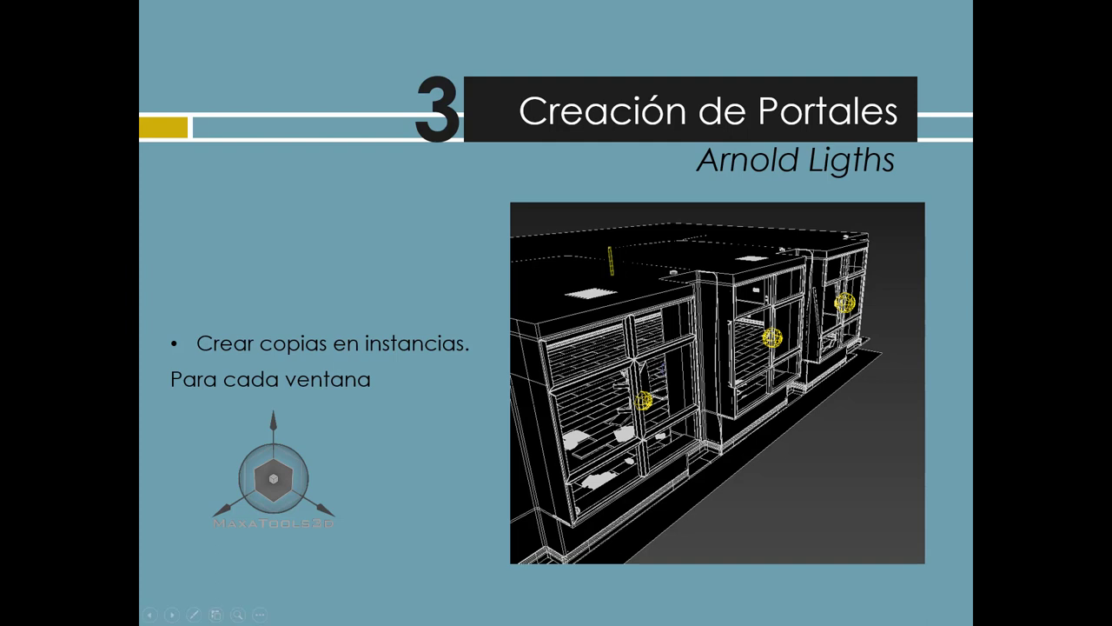
Advance the slideshow to the Creación de Skydome slide, then leave it with the Windows key.
{"action": "key", "text": "Right"}
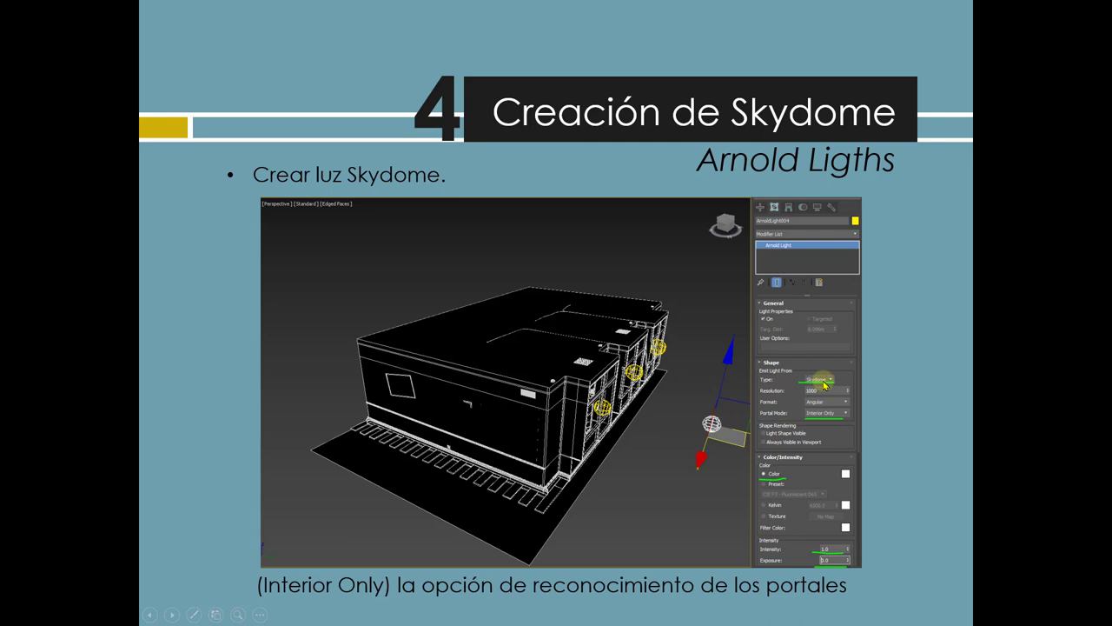
{"action": "key", "text": "super"}
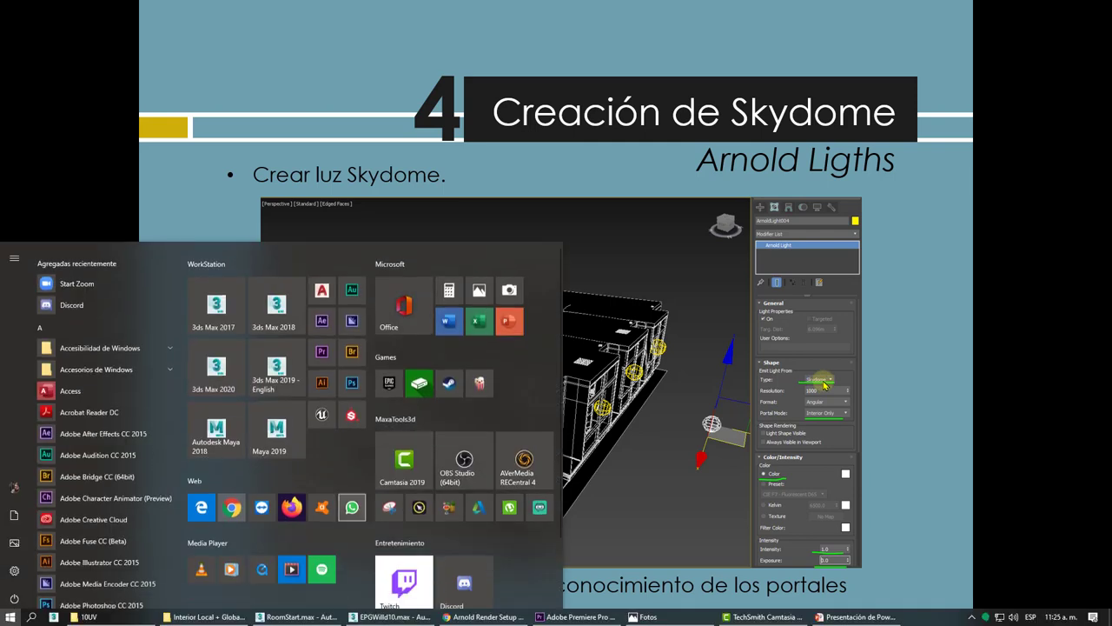
Back in 3ds Max, create a new Arnold light beside the building.
{"action": "left_click", "coordinate": [328, 617]}
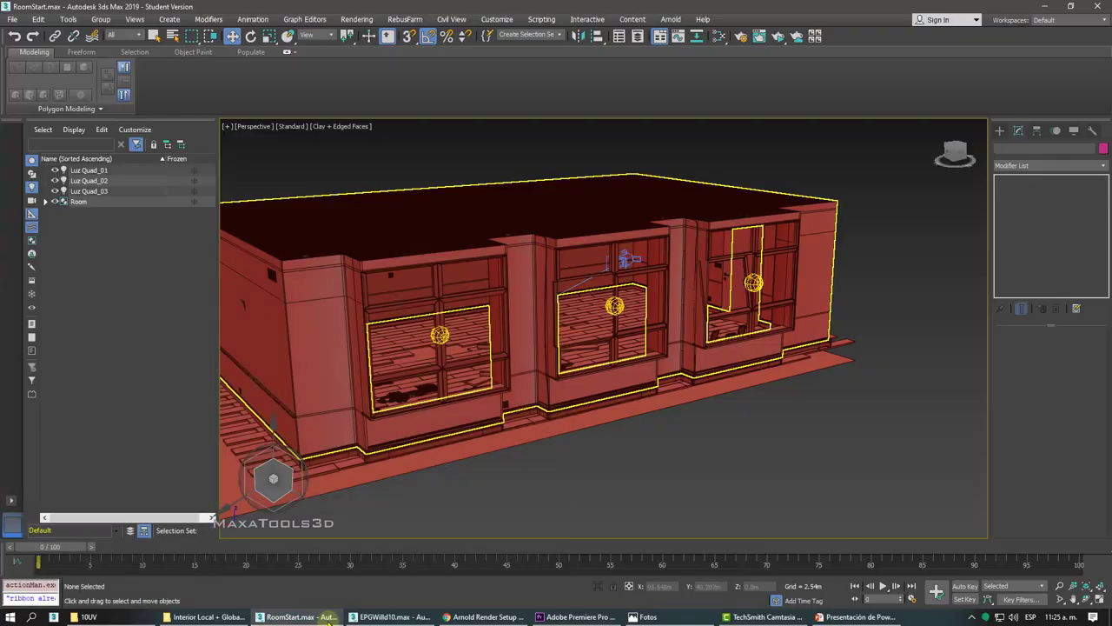
{"action": "middle_click_drag", "start_coordinate": [623, 250], "coordinate": [623, 404], "text": "alt"}
{"action": "left_click", "coordinate": [1002, 131]}
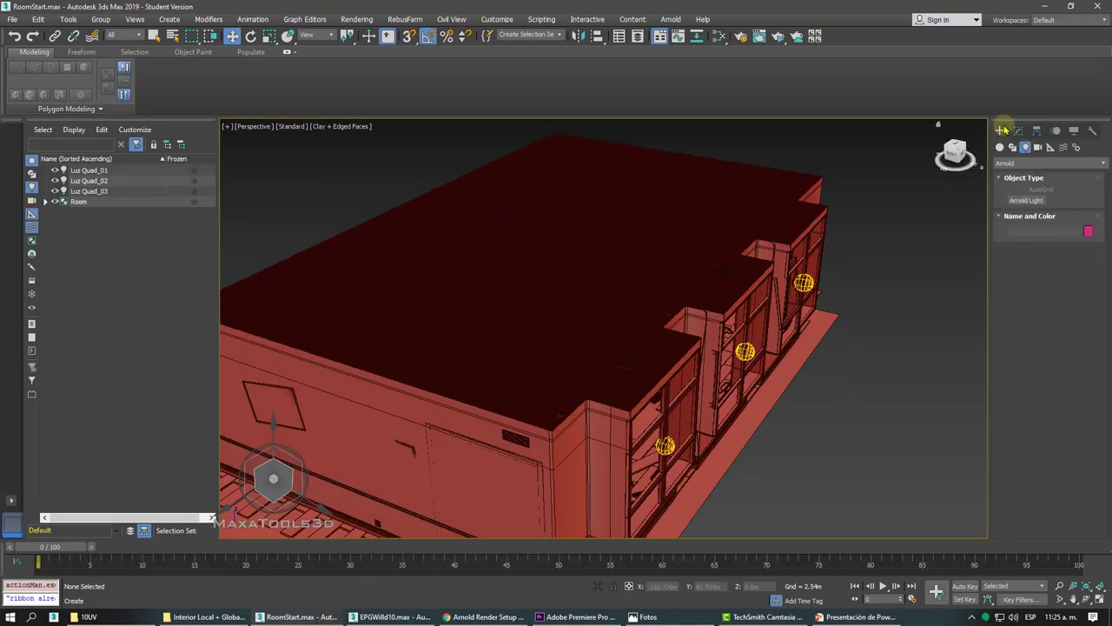
{"action": "left_click", "coordinate": [1019, 201]}
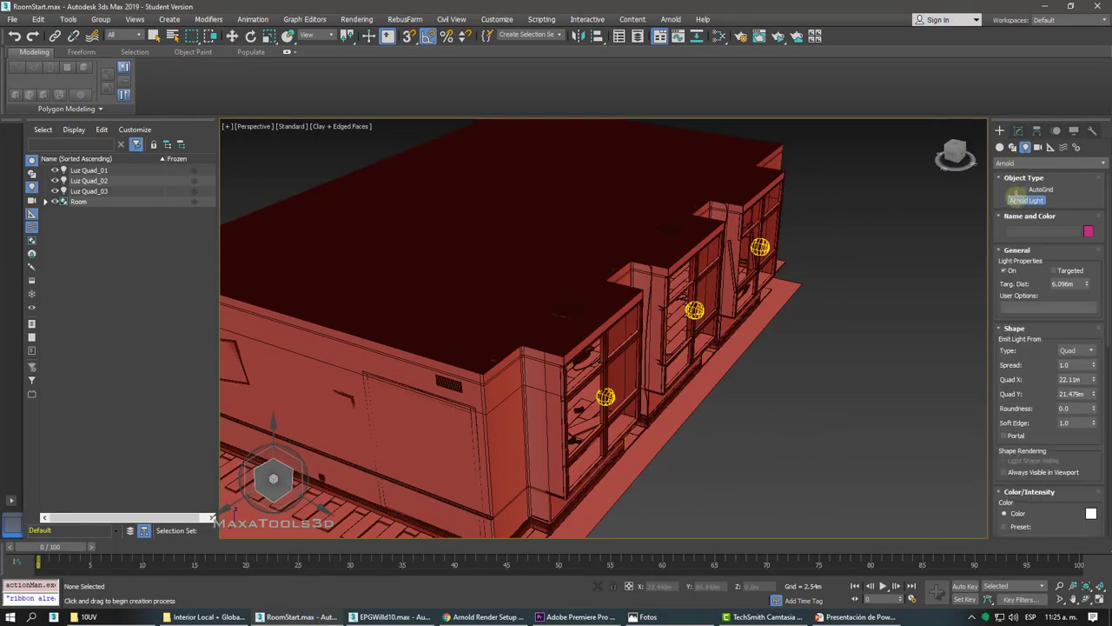
{"action": "left_click", "coordinate": [780, 383]}
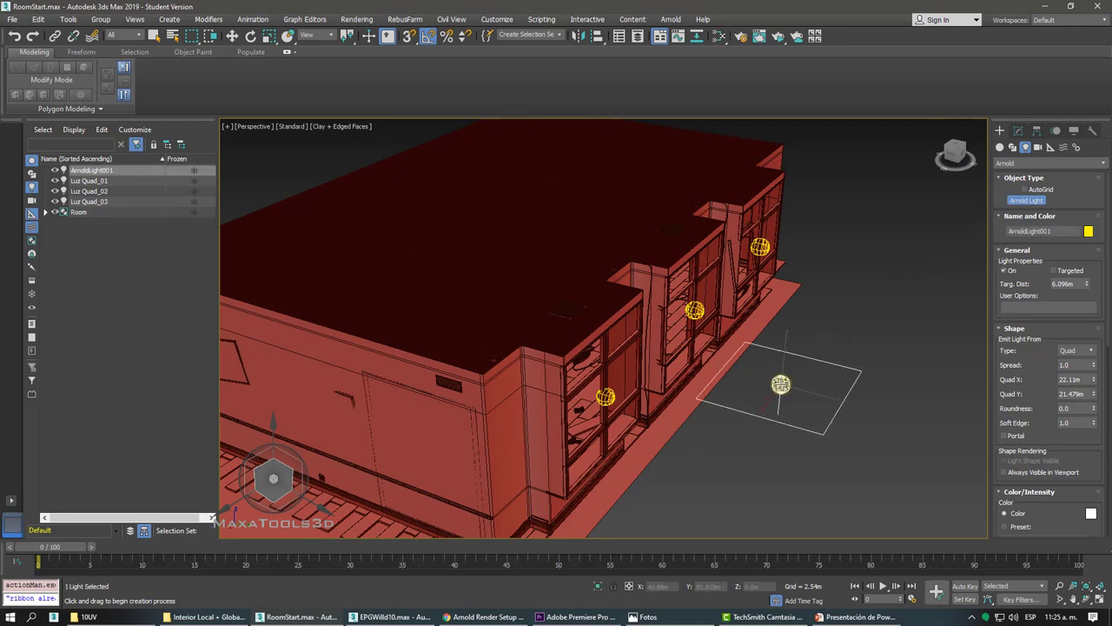
{"action": "middle_click_drag", "start_coordinate": [789, 329], "coordinate": [790, 315], "text": "alt"}
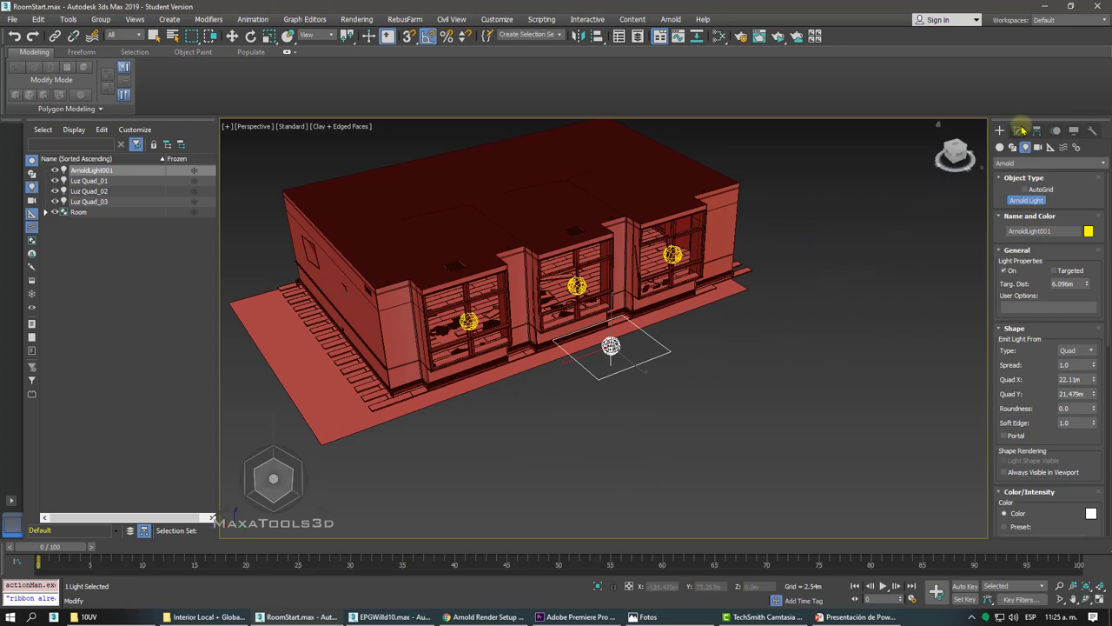
Change the light's Shape Type to Skydome and move it in front of the building.
{"action": "left_click", "coordinate": [1021, 131]}
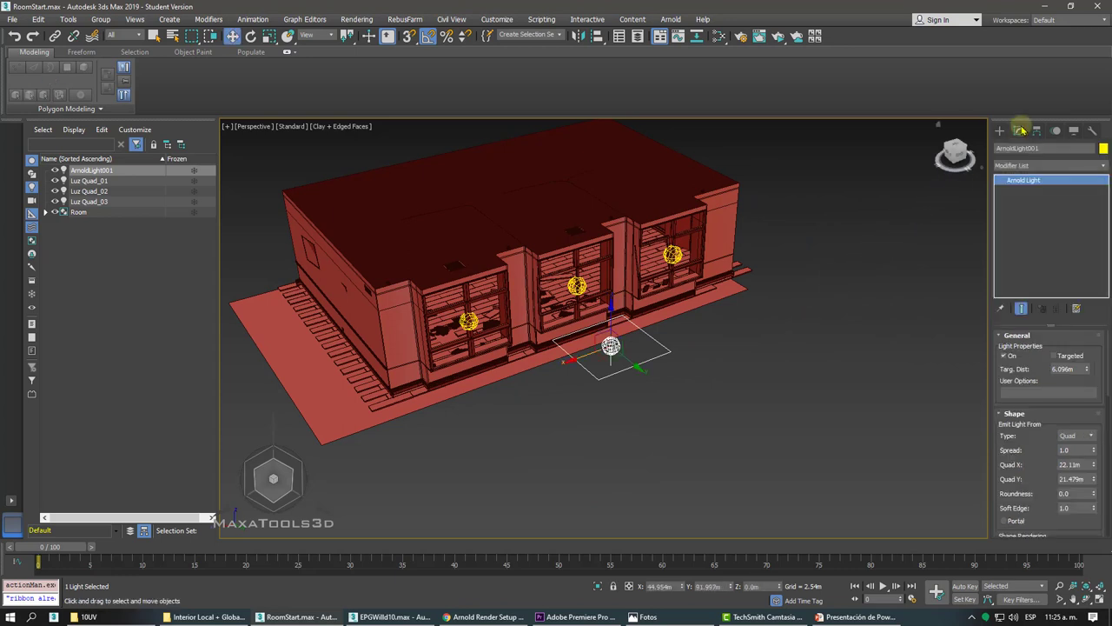
{"action": "left_click", "coordinate": [1090, 435]}
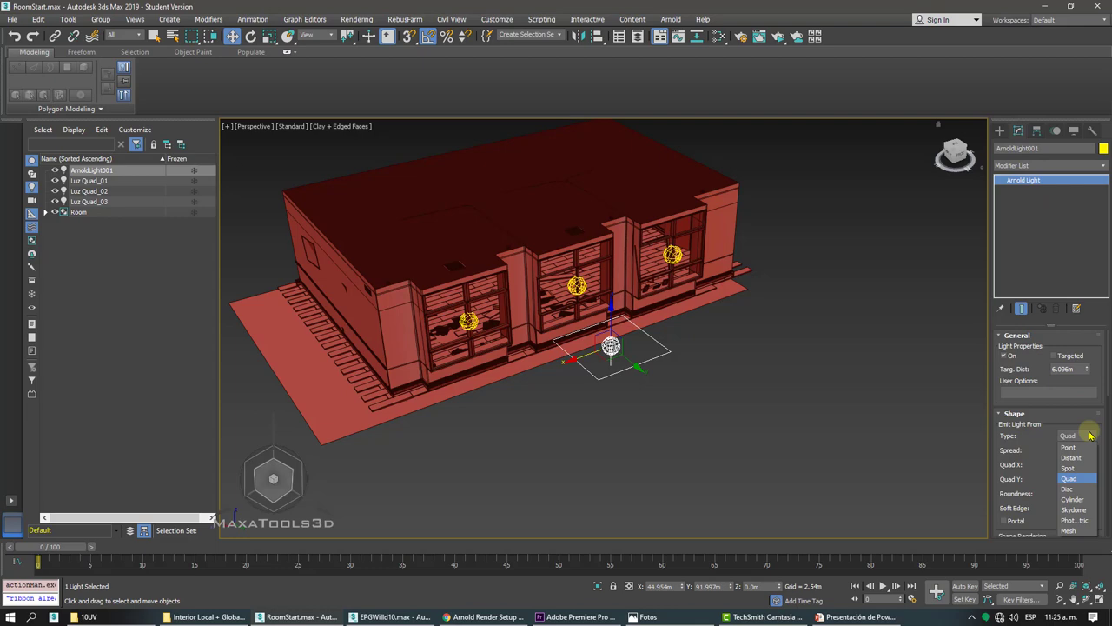
{"action": "left_click", "coordinate": [1074, 510]}
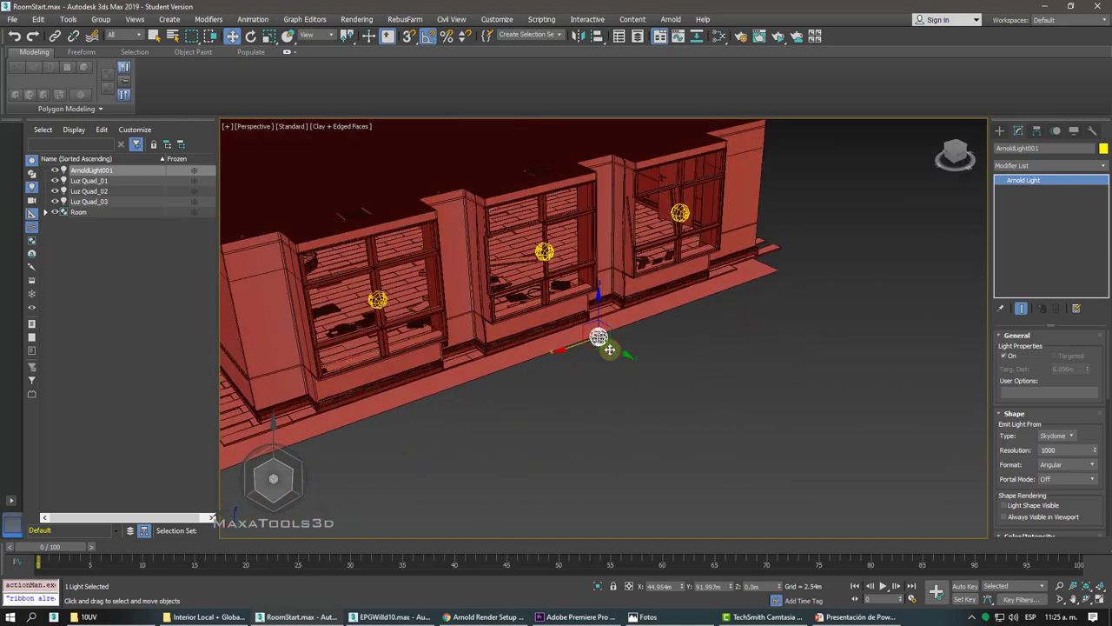
{"action": "left_click_drag", "start_coordinate": [621, 376], "coordinate": [670, 385]}
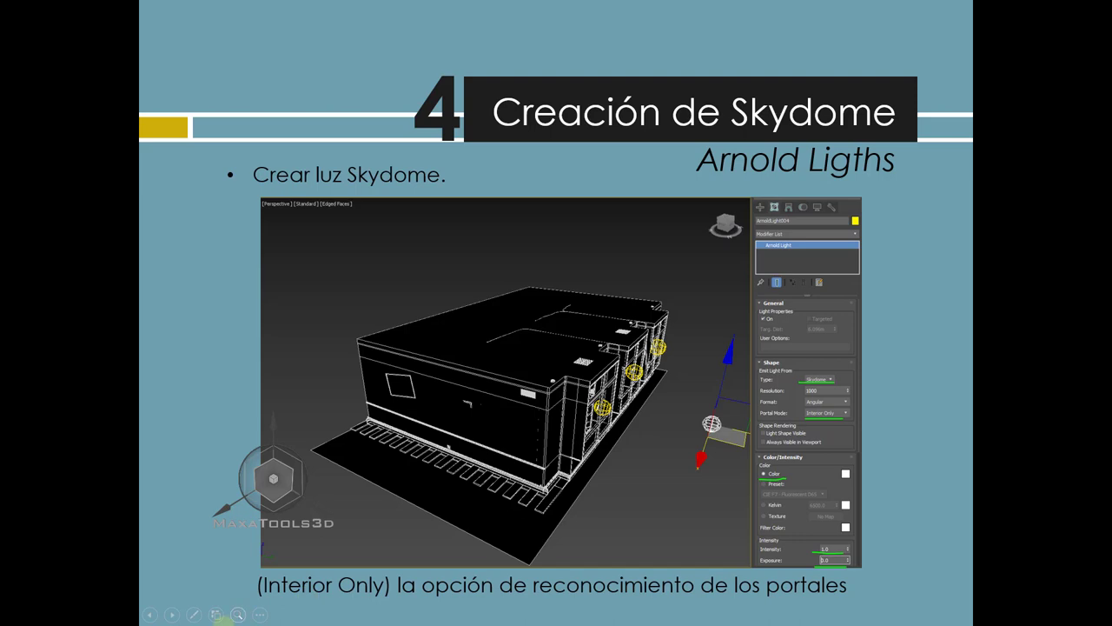
{"action": "key", "text": "super"}
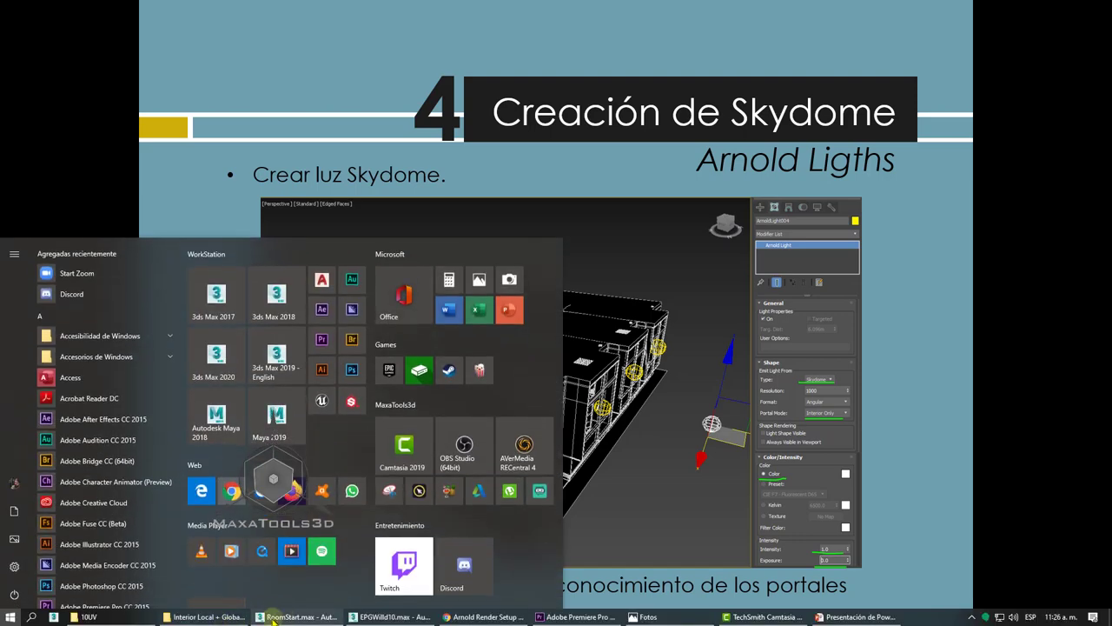
{"action": "left_click", "coordinate": [284, 617]}
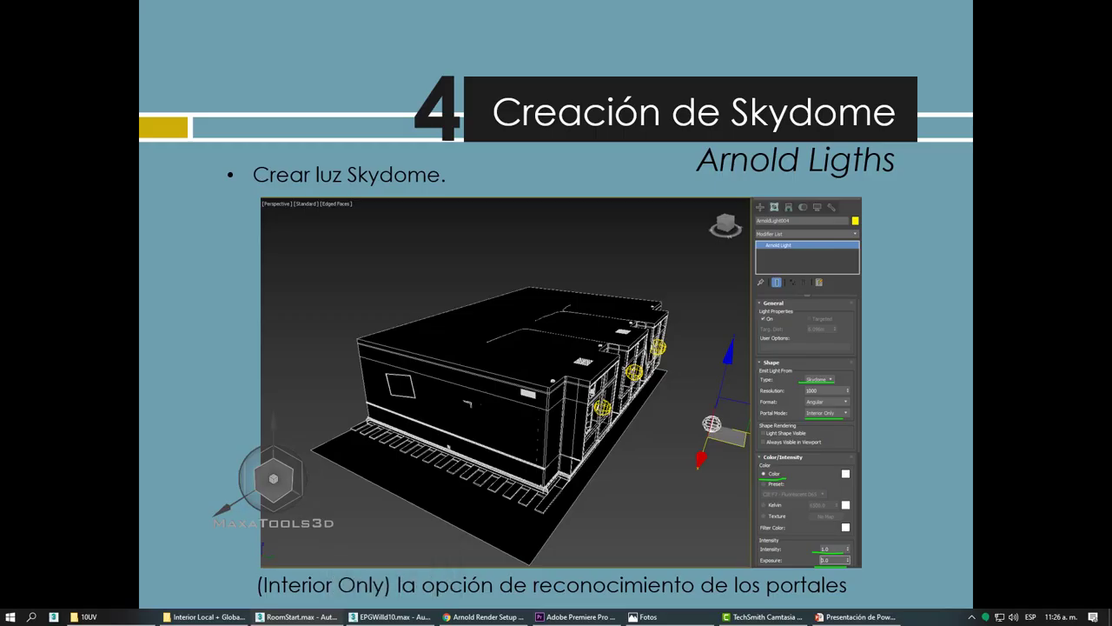
{"action": "key", "text": "Left"}
{"action": "key", "text": "Right"}
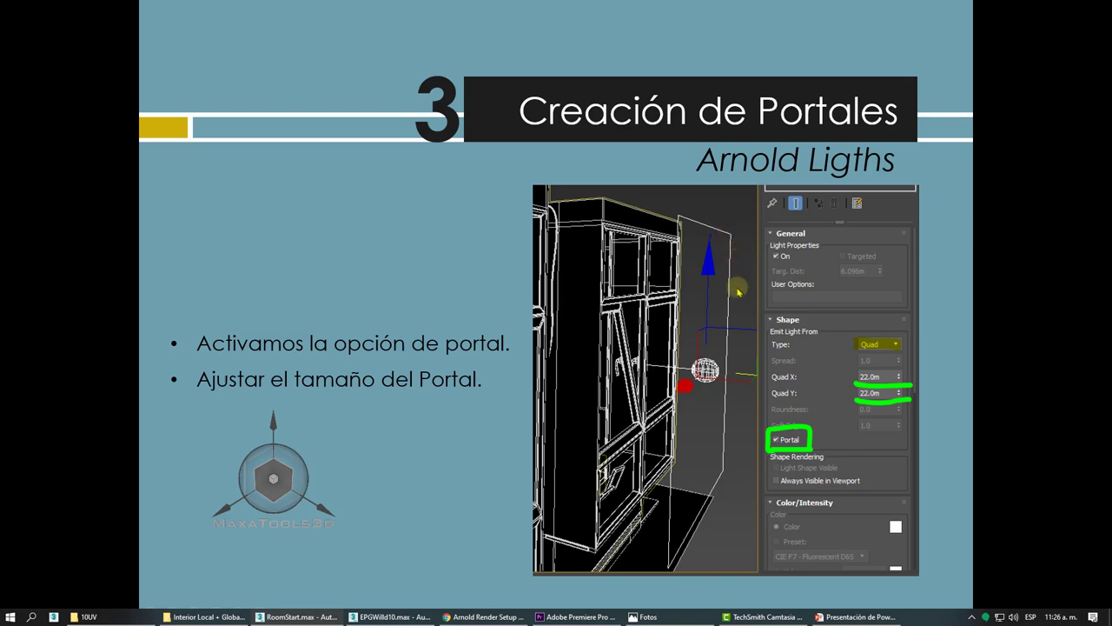
{"action": "left_click", "coordinate": [760, 422]}
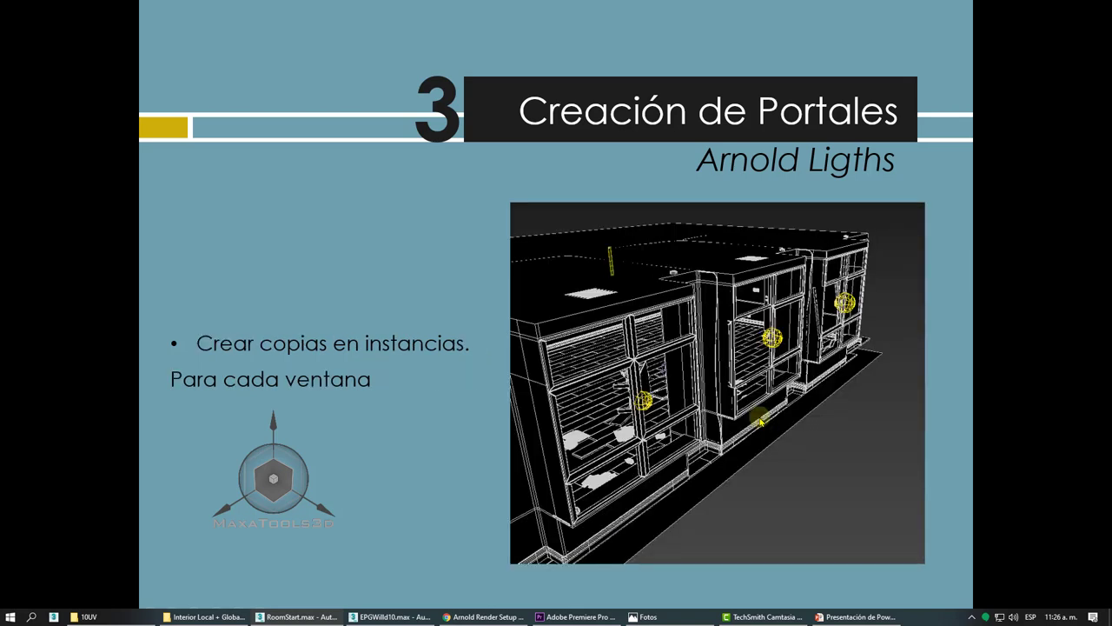
{"action": "left_click", "coordinate": [760, 423]}
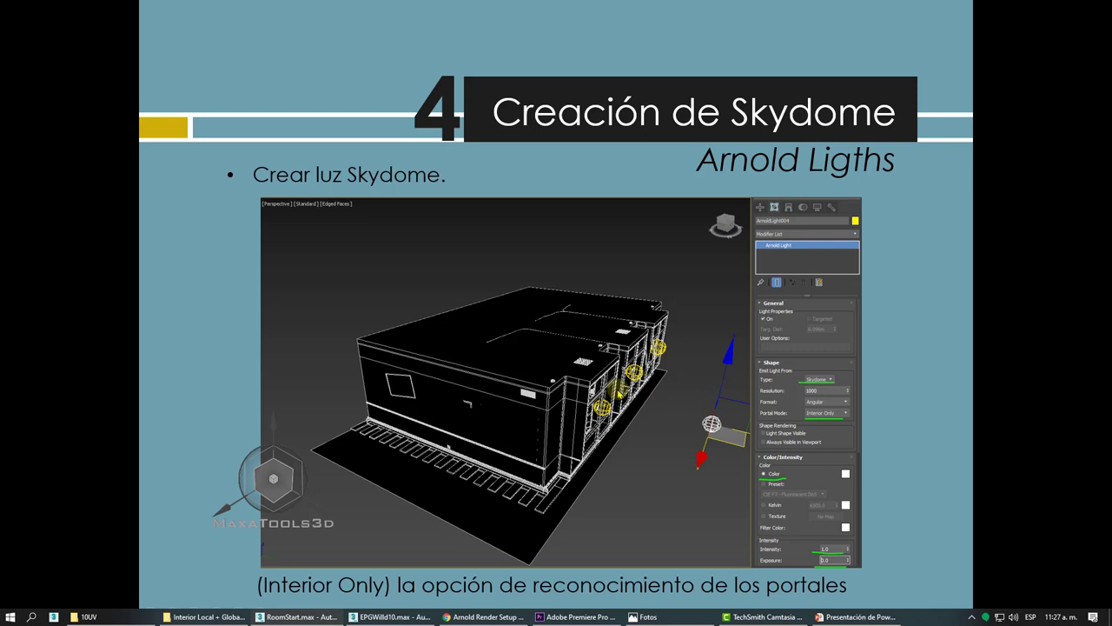
Make the Luz Quad_01 light act as an Arnold portal.
{"action": "left_click", "coordinate": [295, 616]}
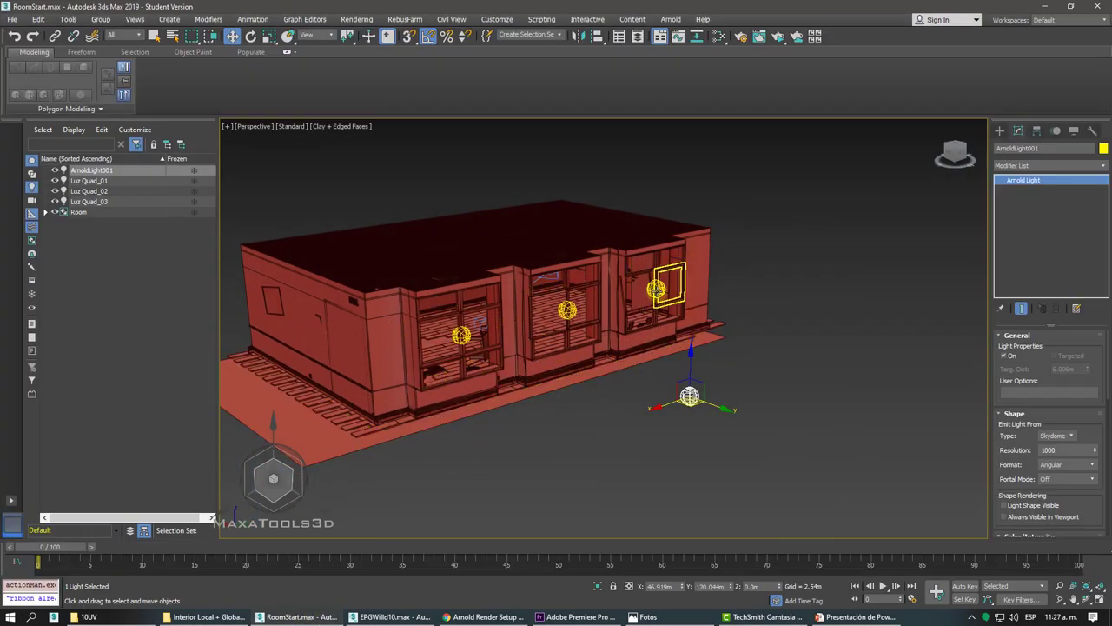
{"action": "middle_click_drag", "start_coordinate": [658, 291], "coordinate": [618, 291], "text": "alt"}
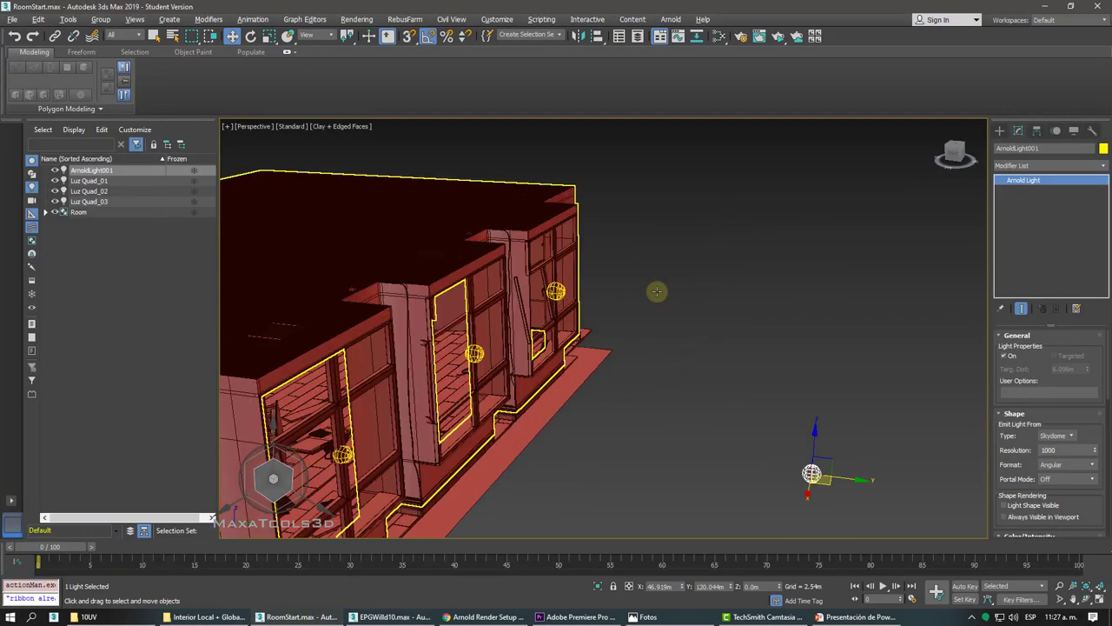
{"action": "left_click", "coordinate": [556, 291]}
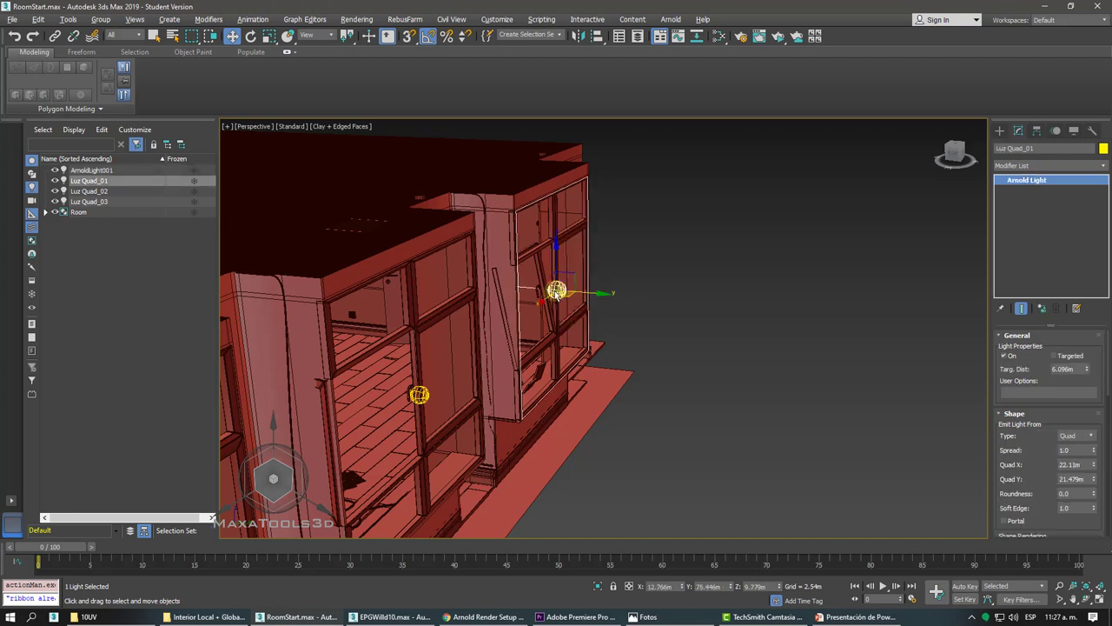
{"action": "left_click_drag", "start_coordinate": [1003, 427], "coordinate": [996, 336]}
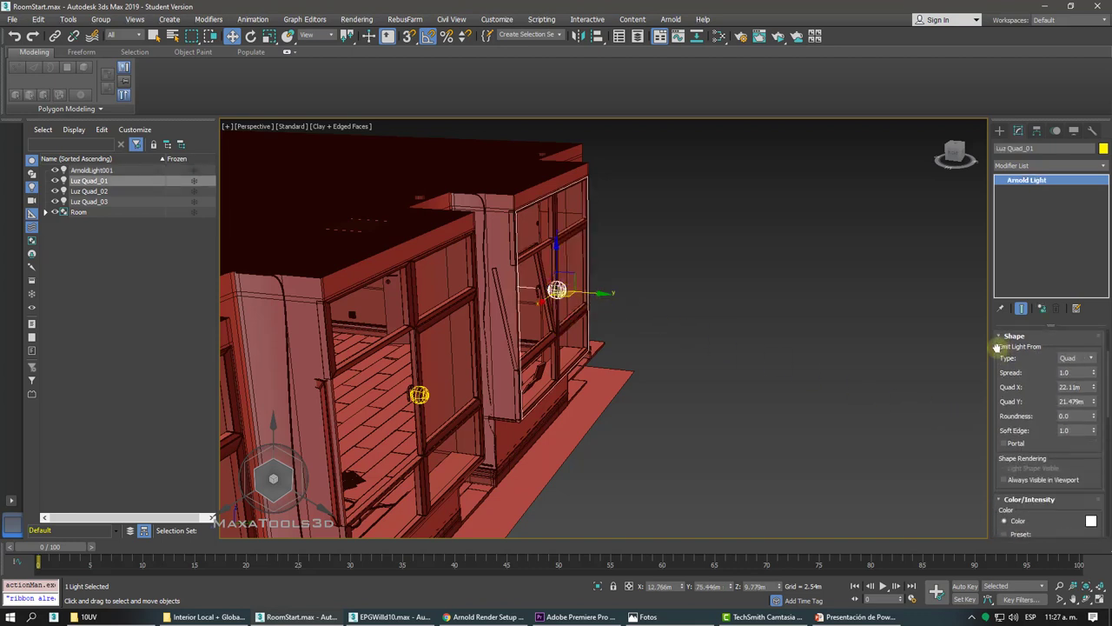
{"action": "left_click", "coordinate": [1011, 424]}
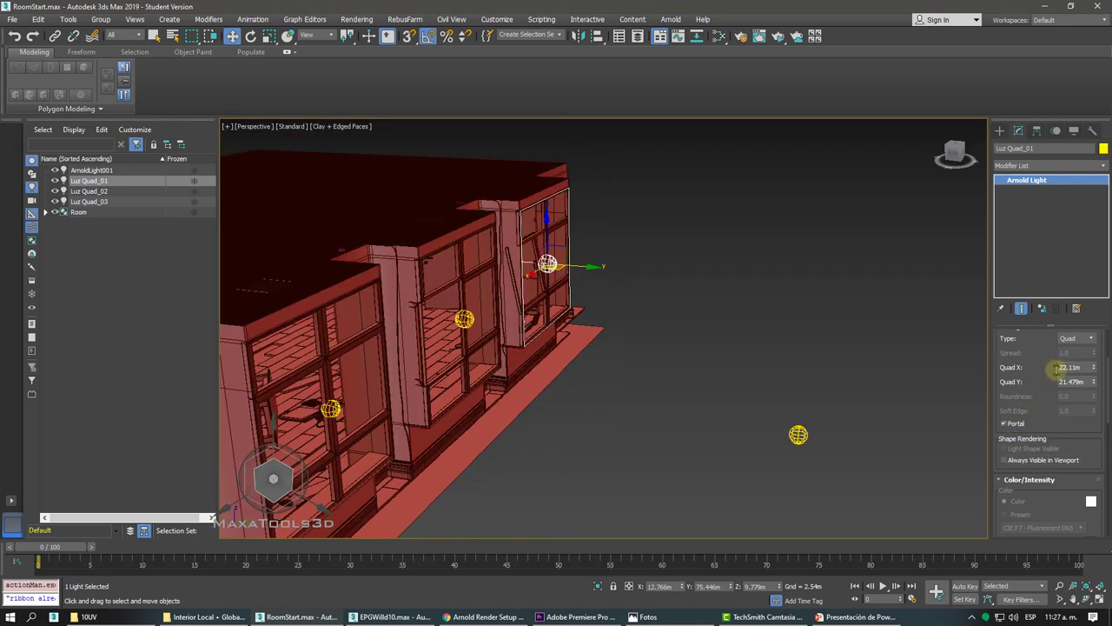
{"action": "left_click_drag", "start_coordinate": [1047, 370], "coordinate": [1050, 299]}
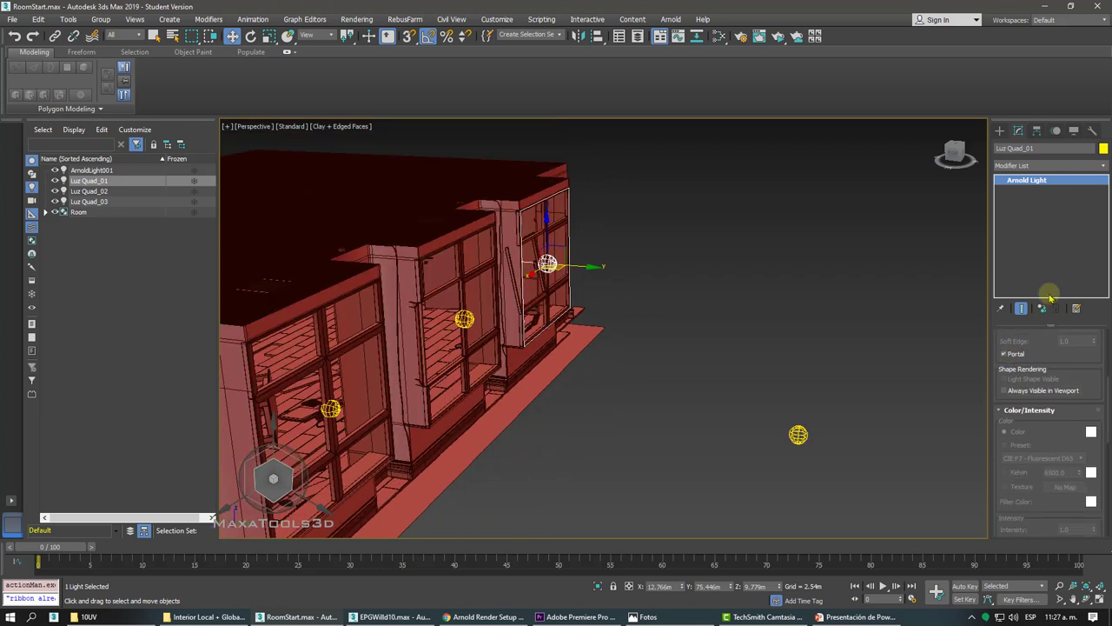
Set the ArnoldLight001 skydome's Portal Mode to Interior Only.
{"action": "left_click", "coordinate": [798, 434]}
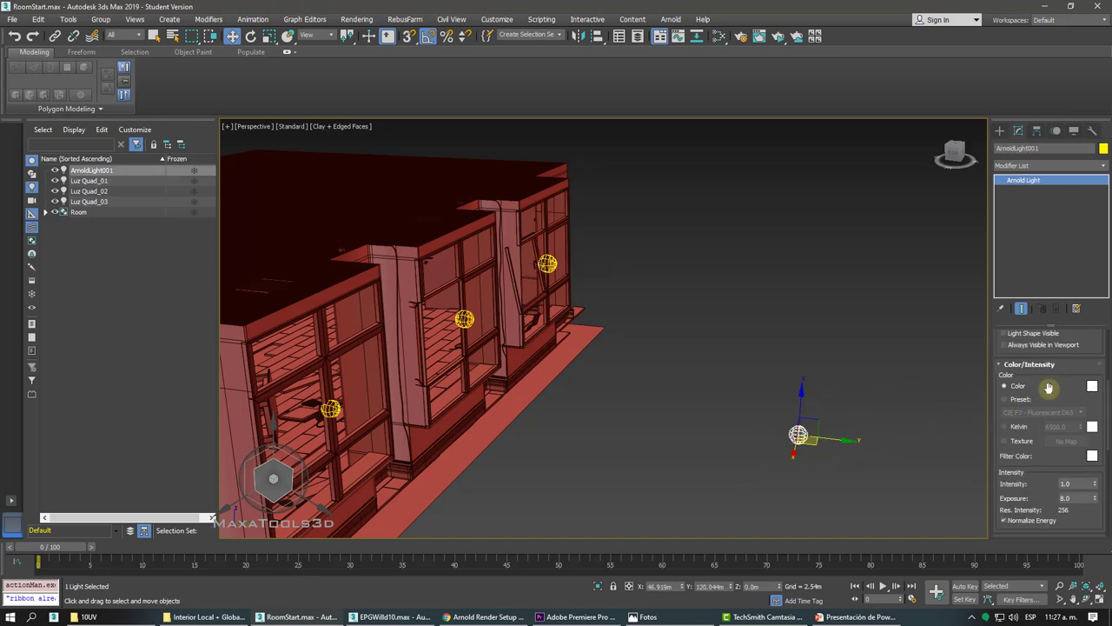
{"action": "left_click_drag", "start_coordinate": [1049, 388], "coordinate": [1037, 528]}
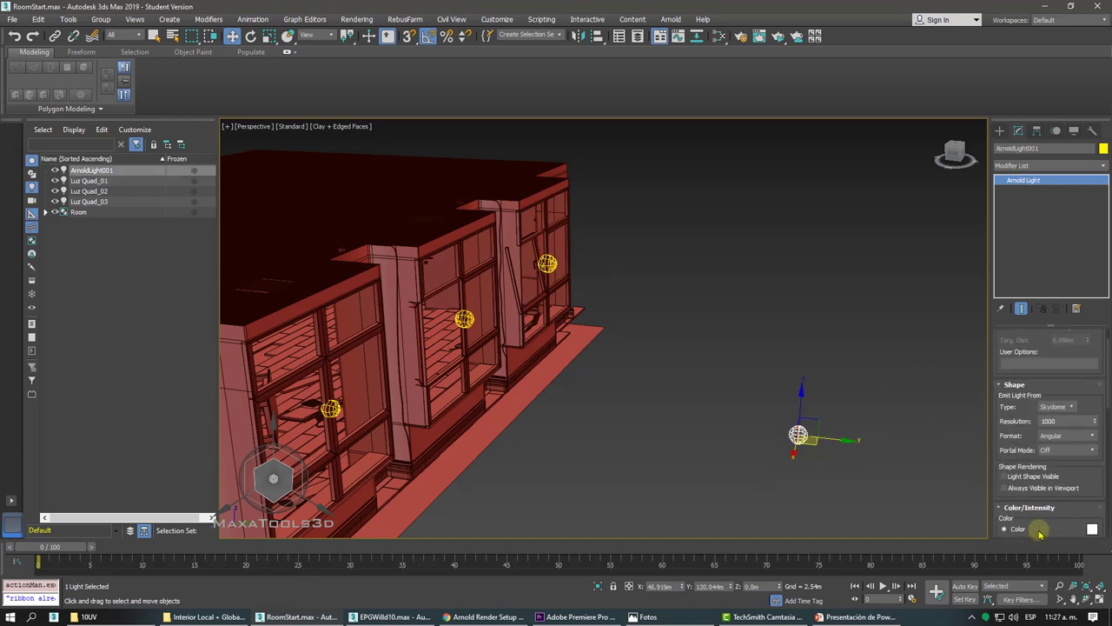
{"action": "left_click", "coordinate": [1057, 451]}
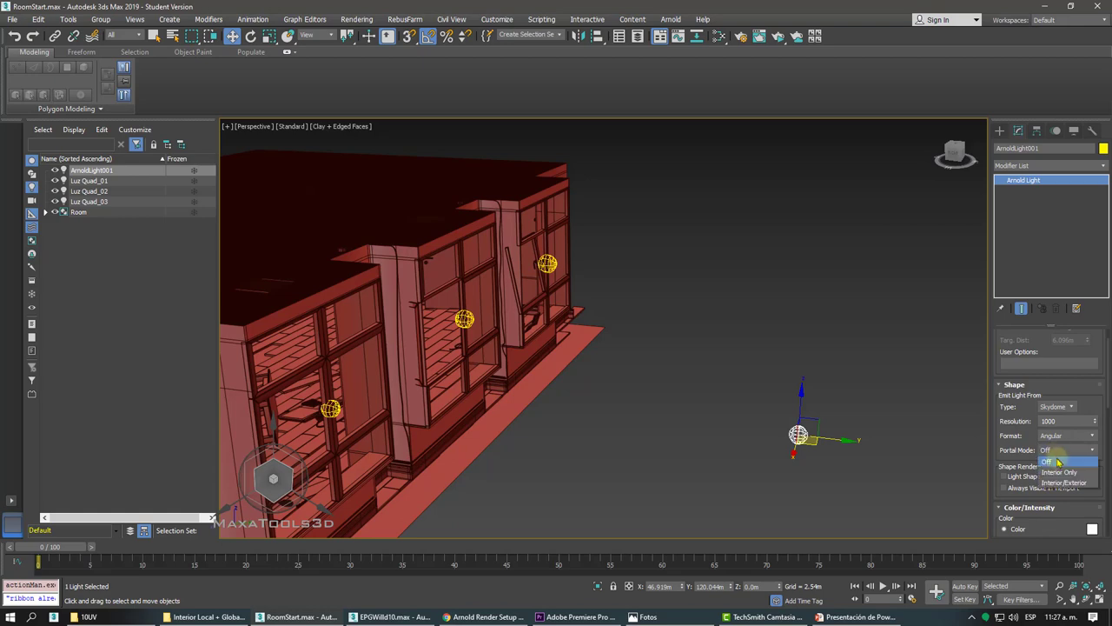
{"action": "left_click", "coordinate": [1058, 472]}
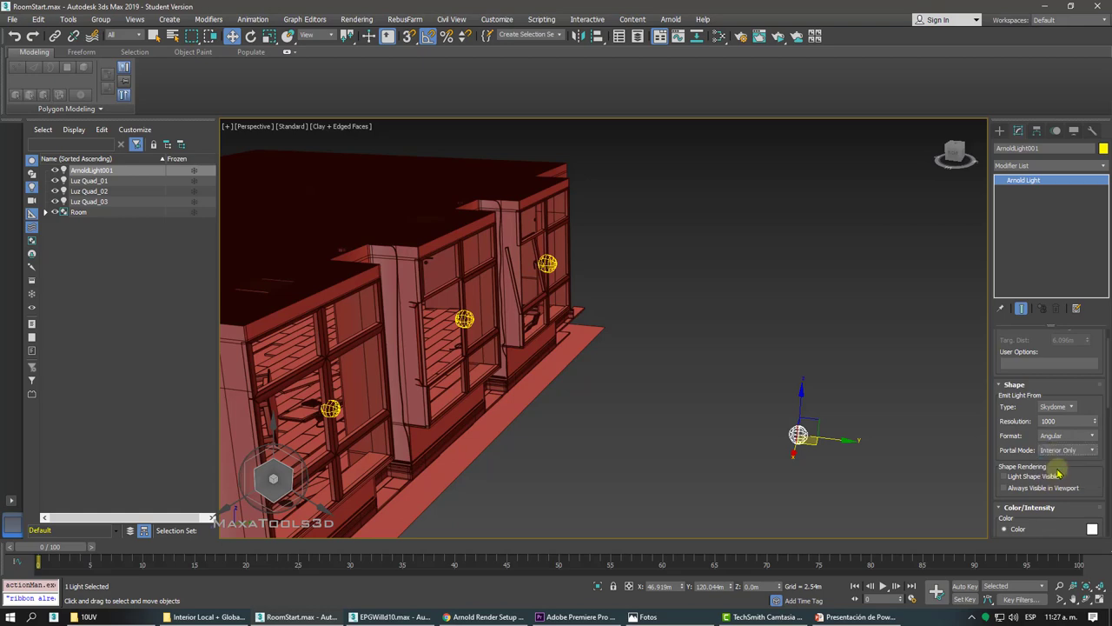
Orbit to the window side and move the skydome light to the left.
{"action": "middle_click_drag", "start_coordinate": [1058, 469], "coordinate": [769, 330], "text": "alt"}
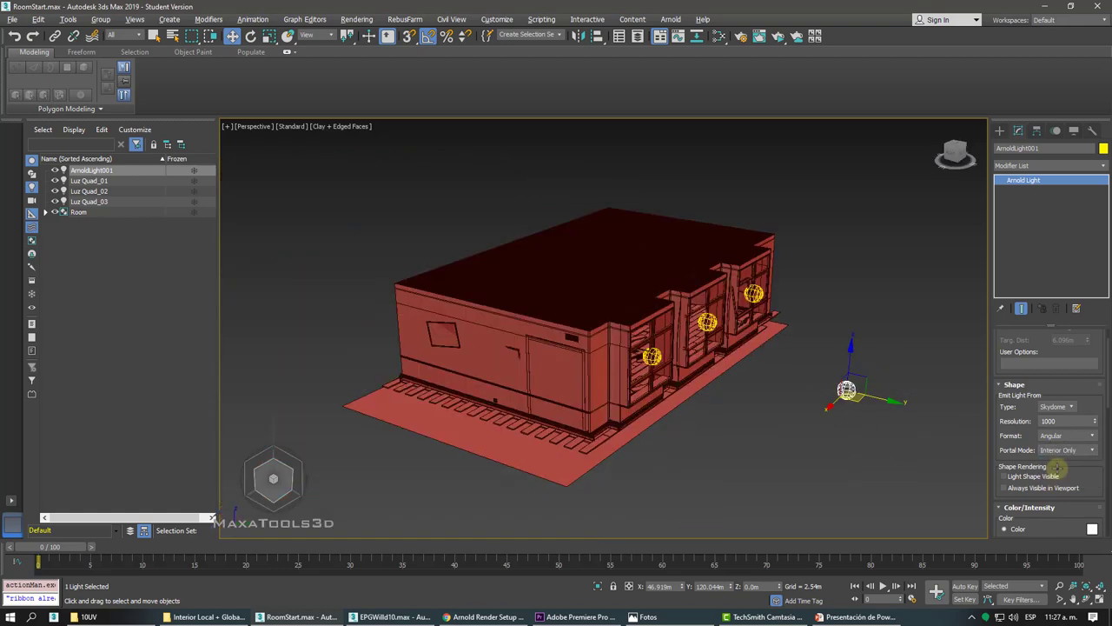
{"action": "scroll", "coordinate": [770, 330], "scroll_direction": "up", "scroll_amount": 1}
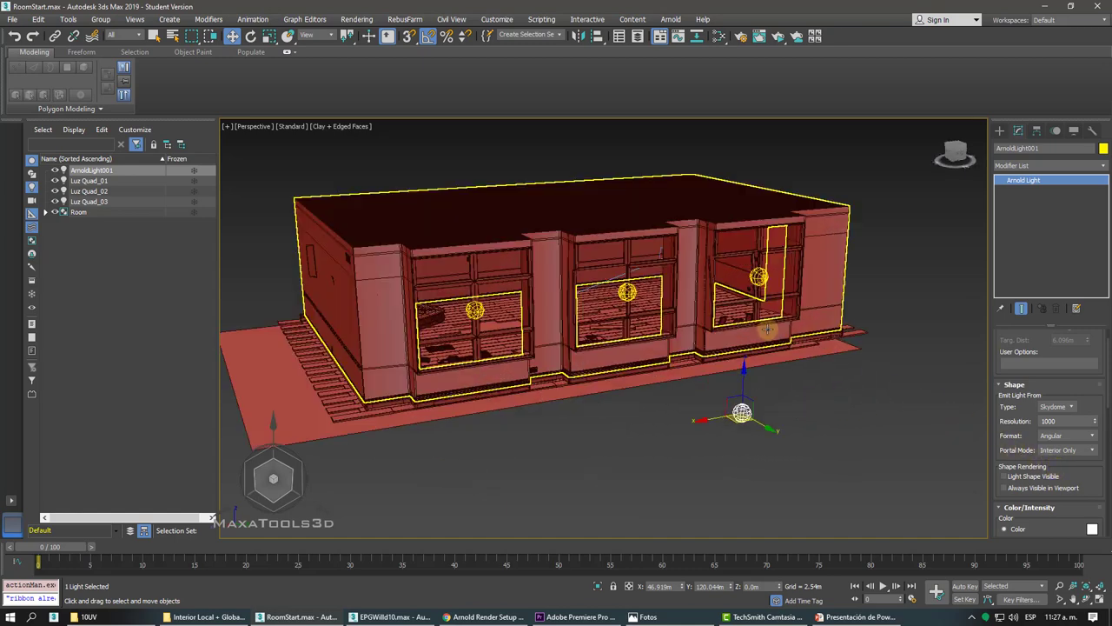
{"action": "scroll", "coordinate": [770, 331], "scroll_direction": "up", "scroll_amount": 1}
{"action": "scroll", "coordinate": [769, 331], "scroll_direction": "up", "scroll_amount": 2}
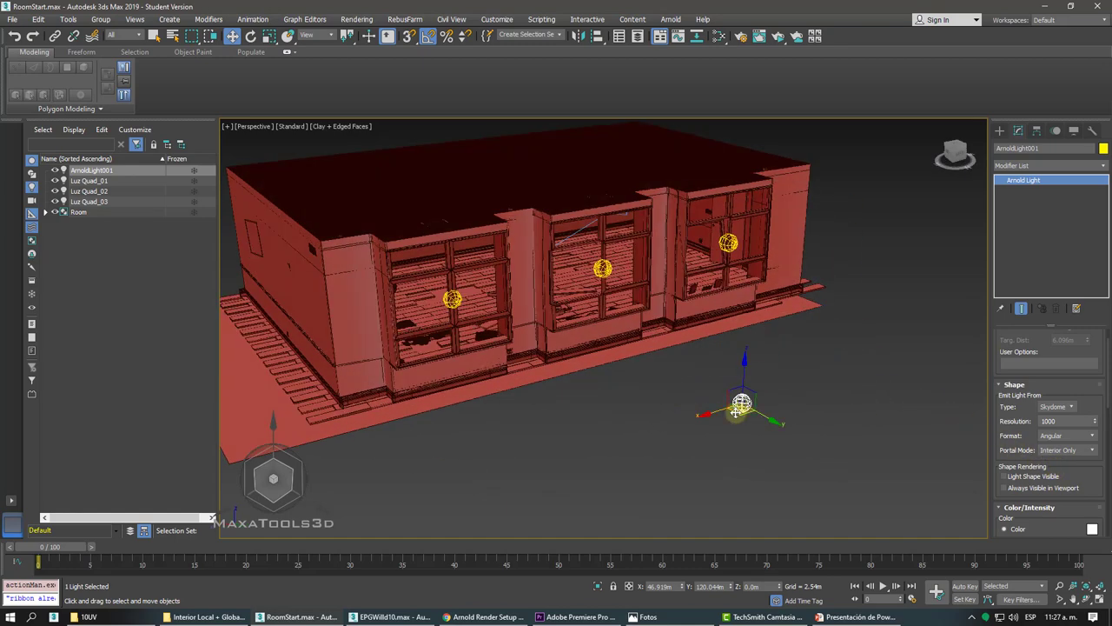
{"action": "left_click_drag", "start_coordinate": [745, 388], "coordinate": [658, 385]}
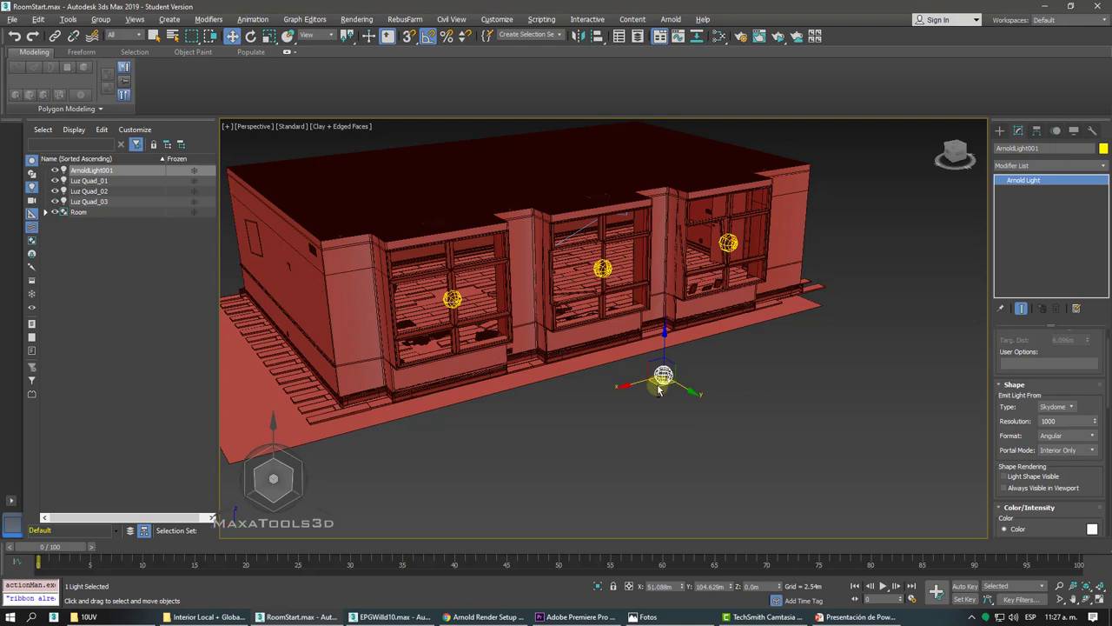
{"action": "middle_click_drag", "start_coordinate": [658, 385], "coordinate": [660, 391], "text": "alt"}
{"action": "left_click_drag", "start_coordinate": [659, 391], "coordinate": [469, 412]}
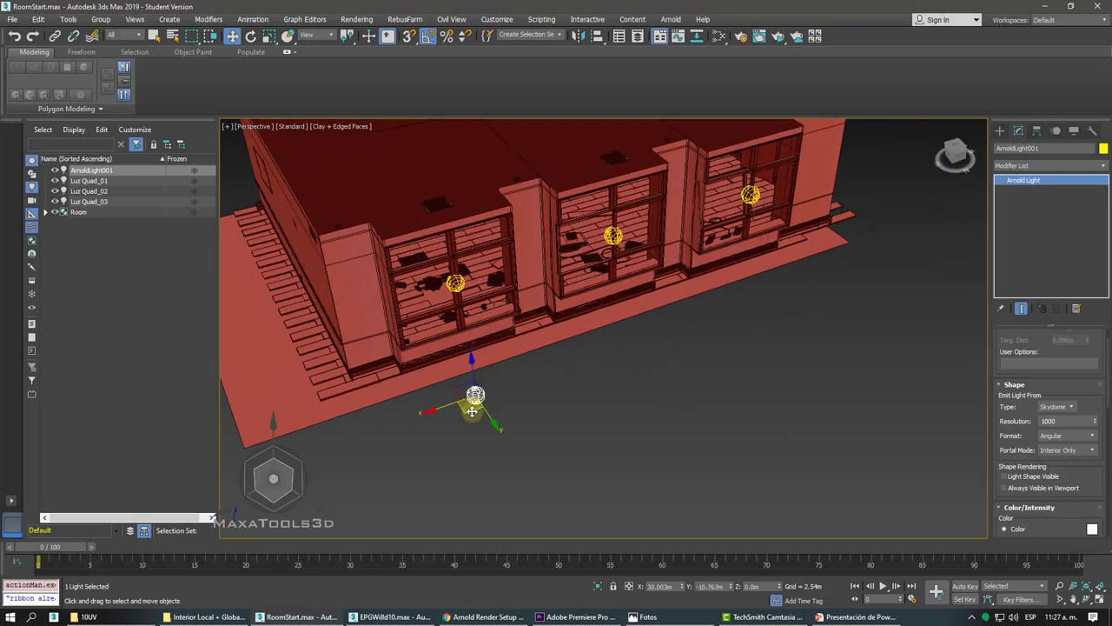
{"action": "middle_click_drag", "start_coordinate": [469, 412], "coordinate": [478, 409], "text": "alt"}
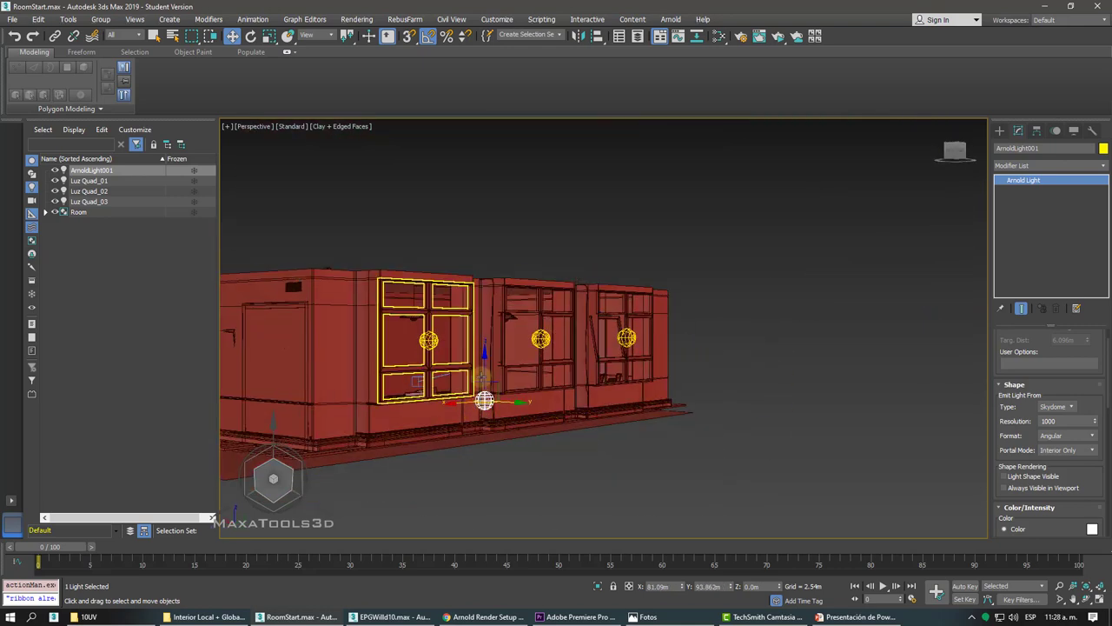
Raise the skydome light to 5.866 m, shift it left, and view through PhysCamera001.
{"action": "left_click_drag", "start_coordinate": [483, 387], "coordinate": [480, 355]}
{"action": "middle_click_drag", "start_coordinate": [480, 355], "coordinate": [480, 351], "text": "alt"}
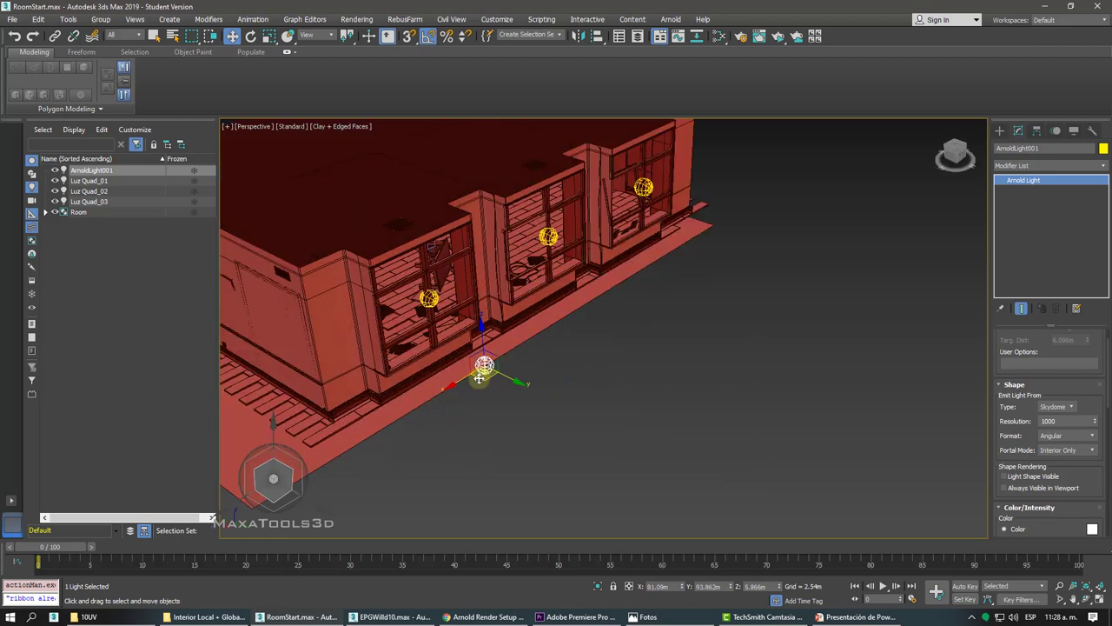
{"action": "left_click_drag", "start_coordinate": [479, 351], "coordinate": [423, 389]}
{"action": "middle_click_drag", "start_coordinate": [419, 382], "coordinate": [420, 385], "text": "alt"}
{"action": "key", "text": "c"}
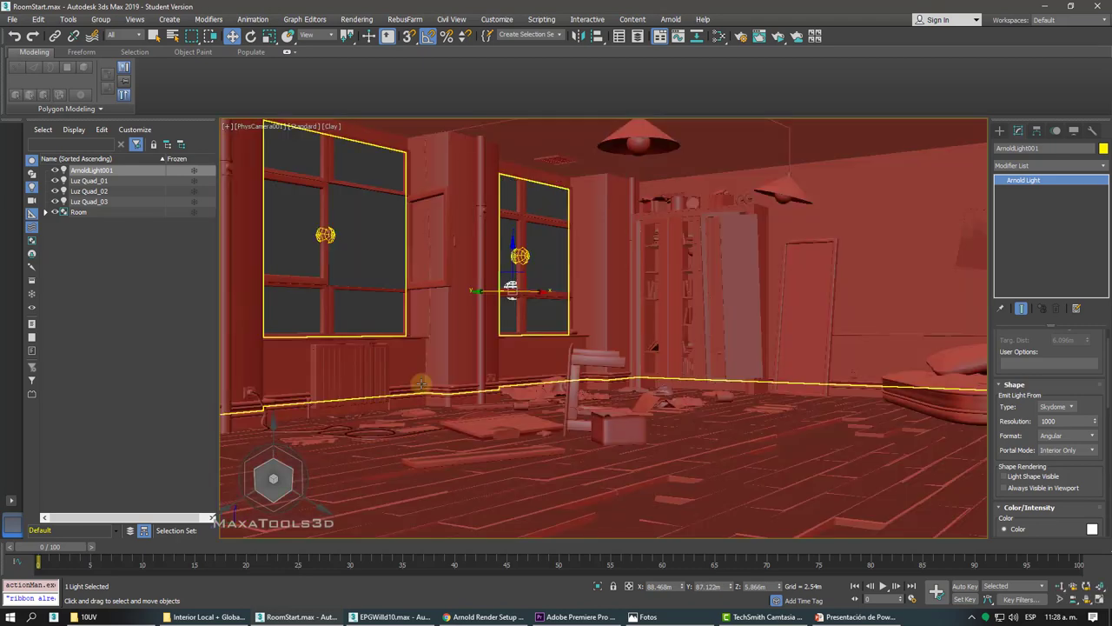
{"action": "mouse_move", "coordinate": [511, 256]}
{"action": "left_mouse_down"}
{"action": "mouse_move", "coordinate": [498, 312]}
{"action": "mouse_move", "coordinate": [512, 314]}
{"action": "left_mouse_up"}
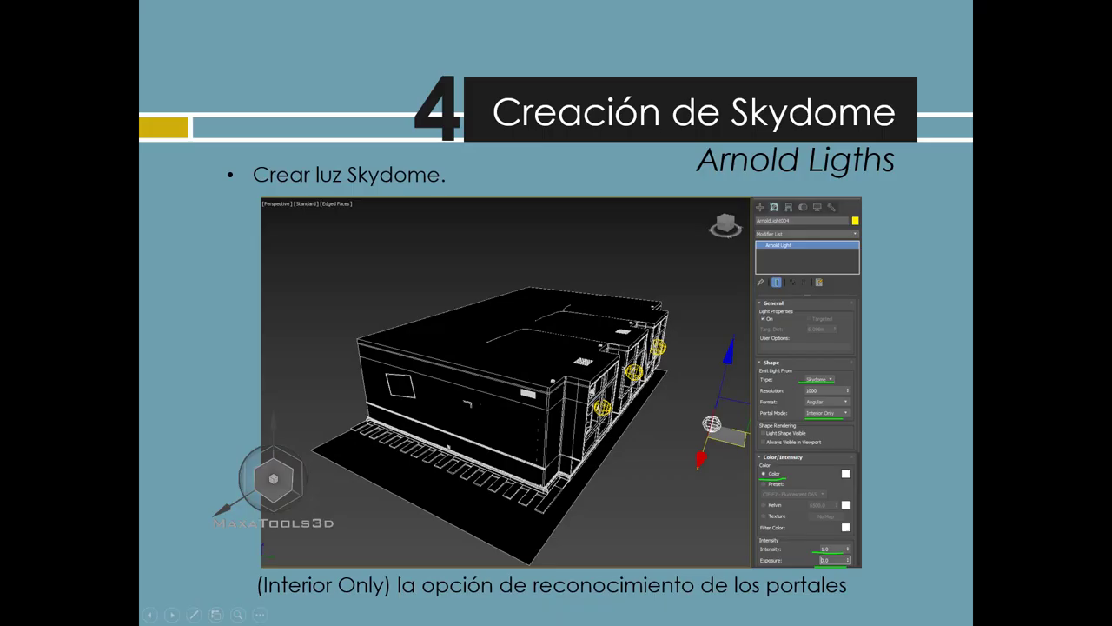
Preview the Physical Sky, AOVs and Sampling slides, return to Physical Sky, then leave the slideshow.
{"action": "key", "text": "Right"}
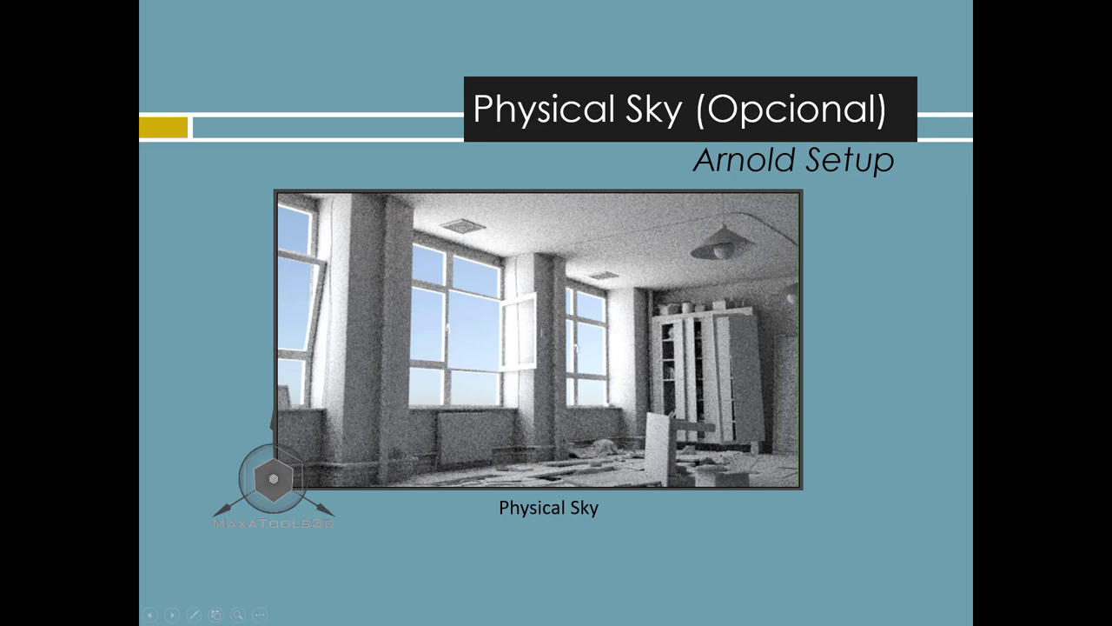
{"action": "key", "text": "Right"}
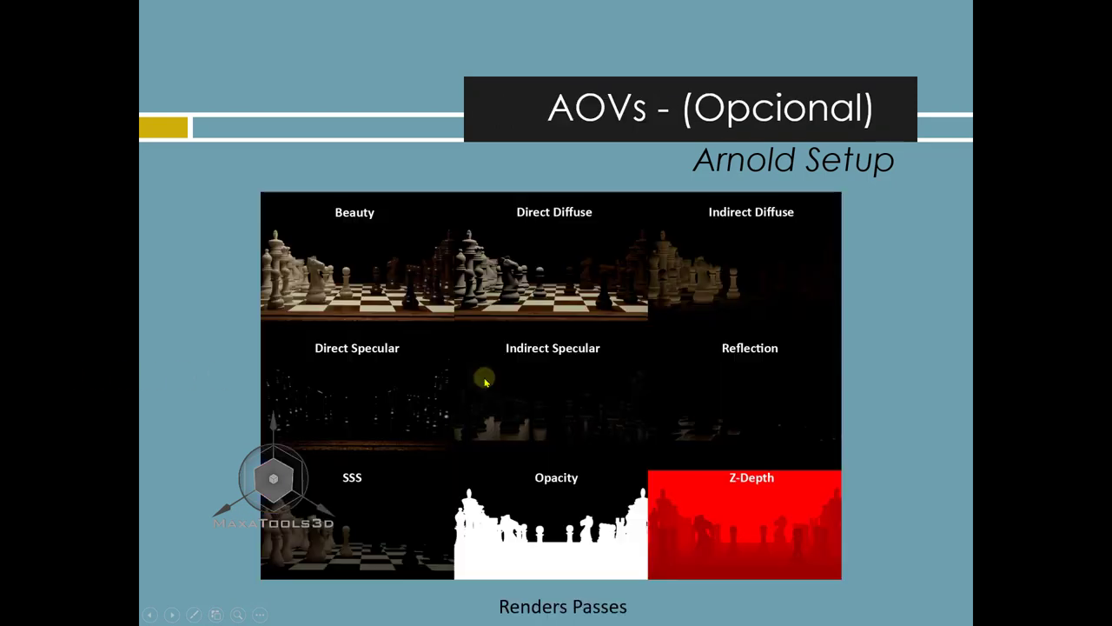
{"action": "key", "text": "Right"}
{"action": "key", "text": "Right"}
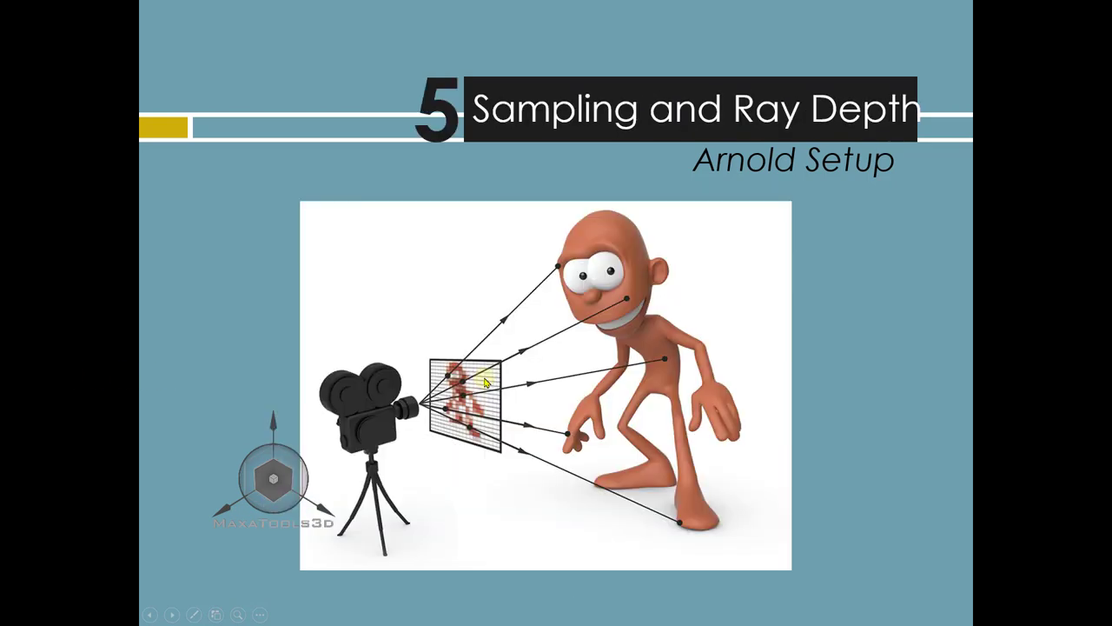
{"action": "left_click", "coordinate": [486, 381]}
{"action": "key", "text": "Left"}
{"action": "key", "text": "Left"}
{"action": "key", "text": "Left"}
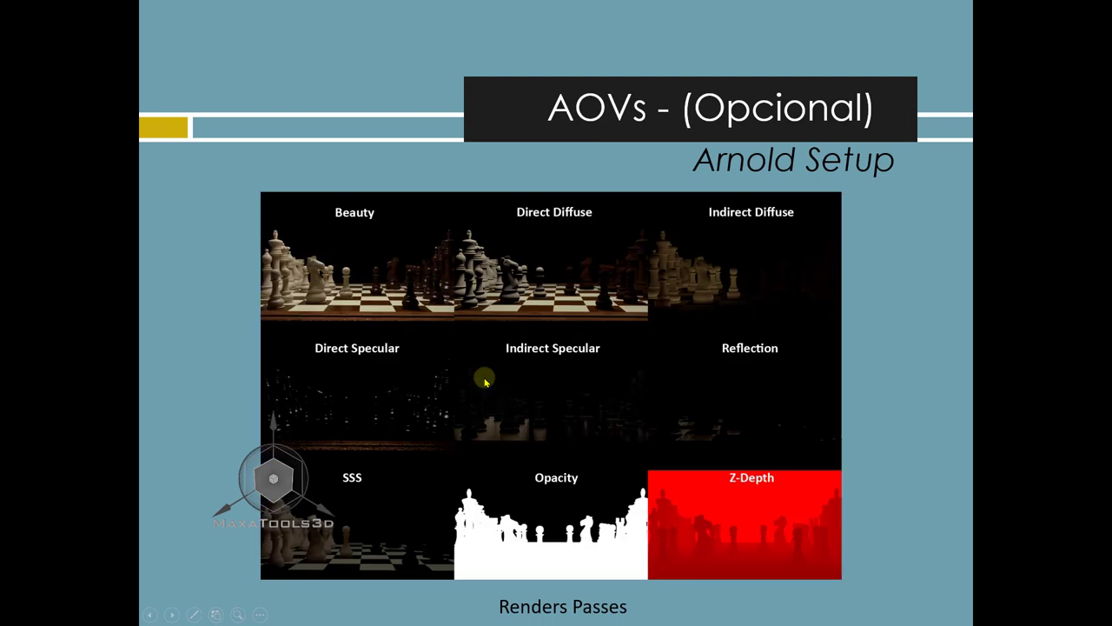
{"action": "key", "text": "Left"}
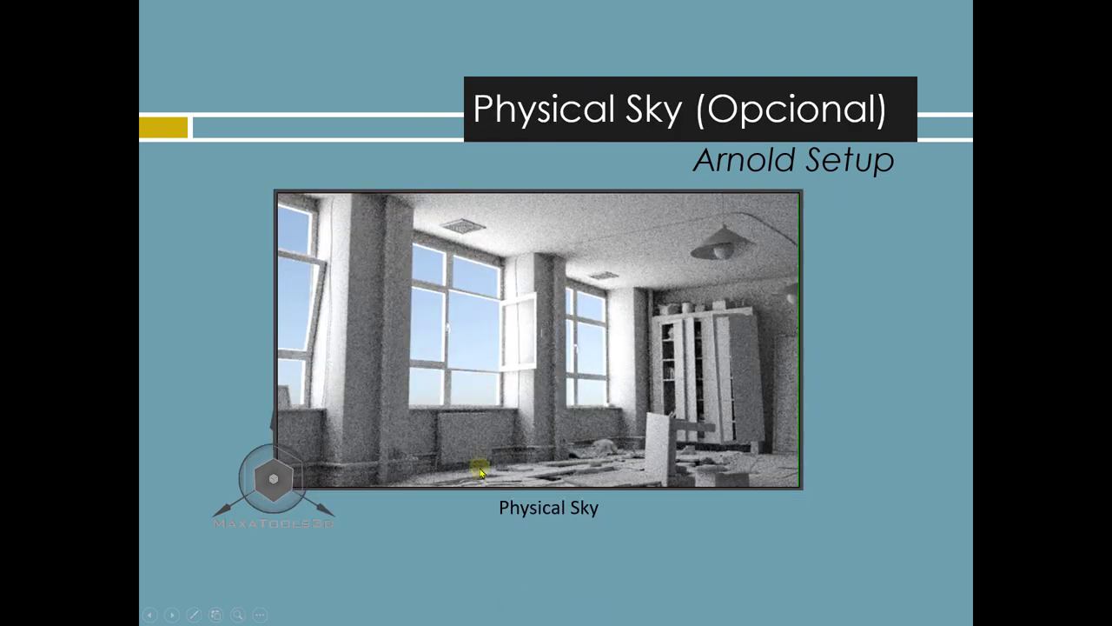
{"action": "key", "text": "alt+Tab"}
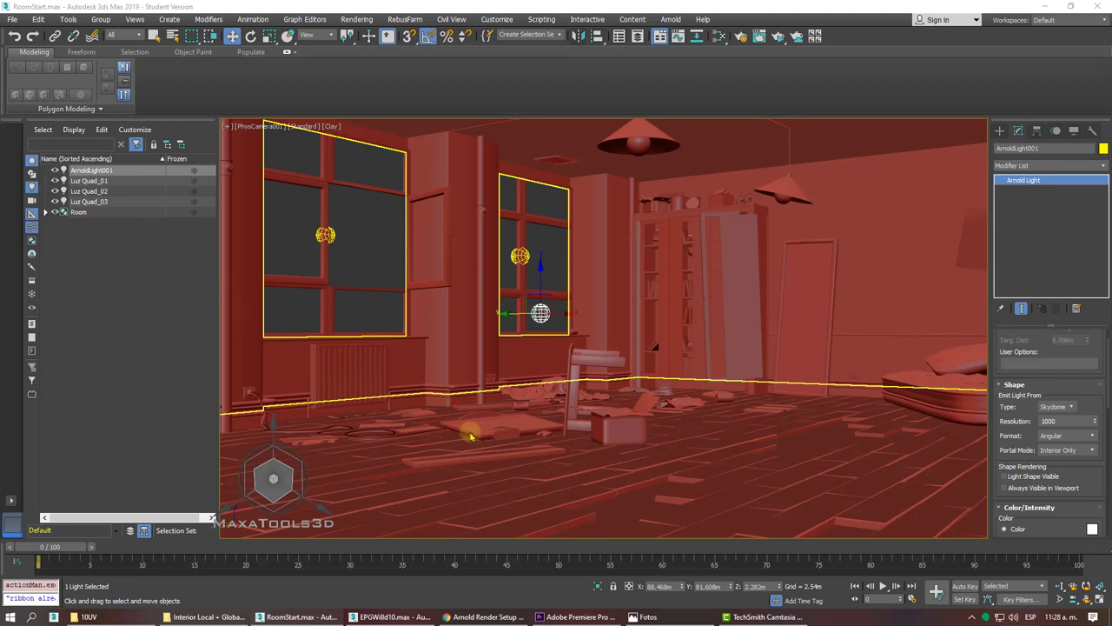
Assign an Arnold Physical Sky map (Map #2) as the scene's environment map.
{"action": "left_click", "coordinate": [357, 20]}
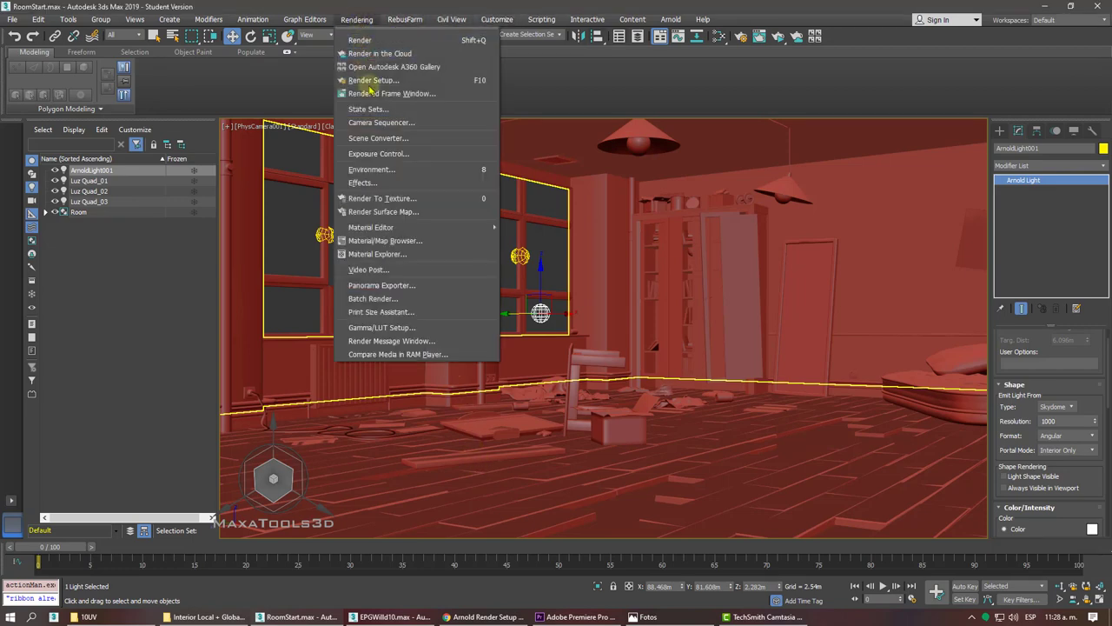
{"action": "left_click", "coordinate": [383, 170]}
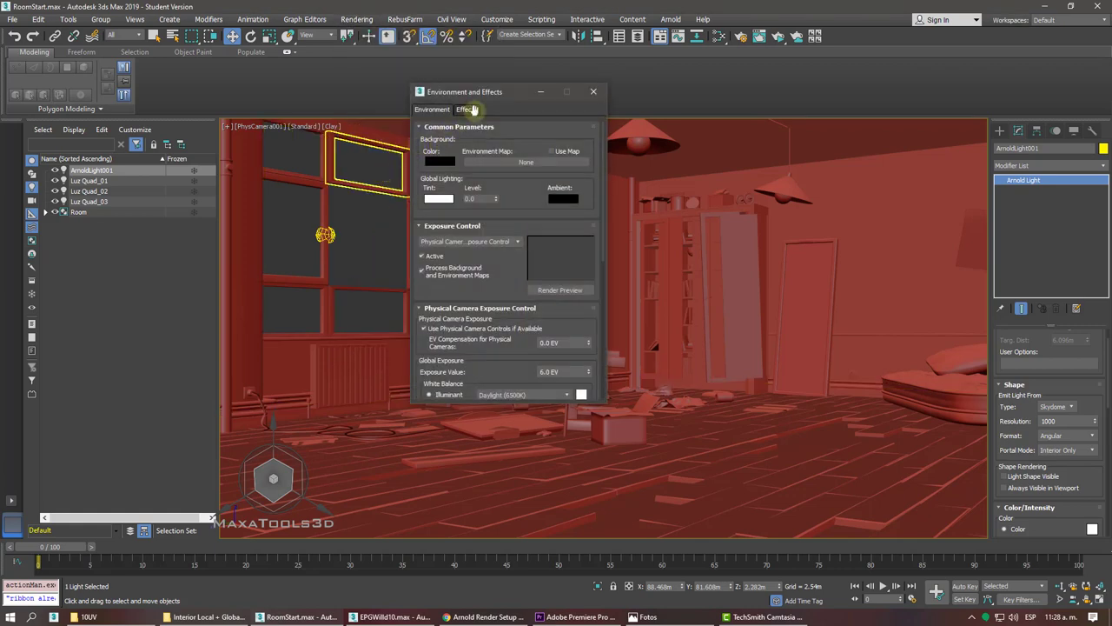
{"action": "left_click_drag", "start_coordinate": [504, 92], "coordinate": [727, 99]}
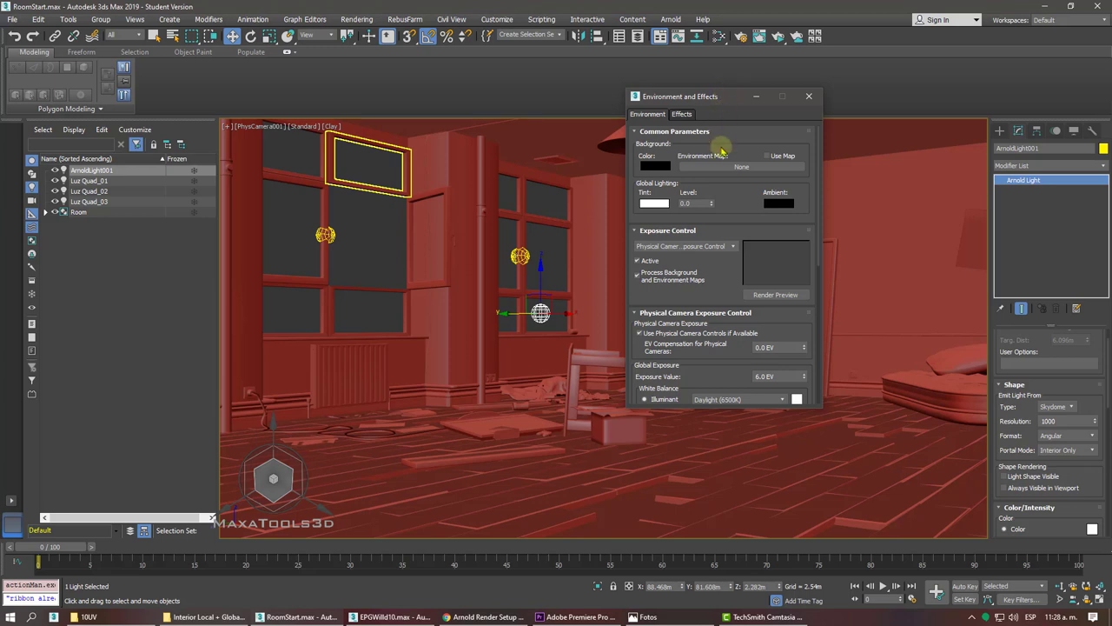
{"action": "left_click", "coordinate": [721, 170]}
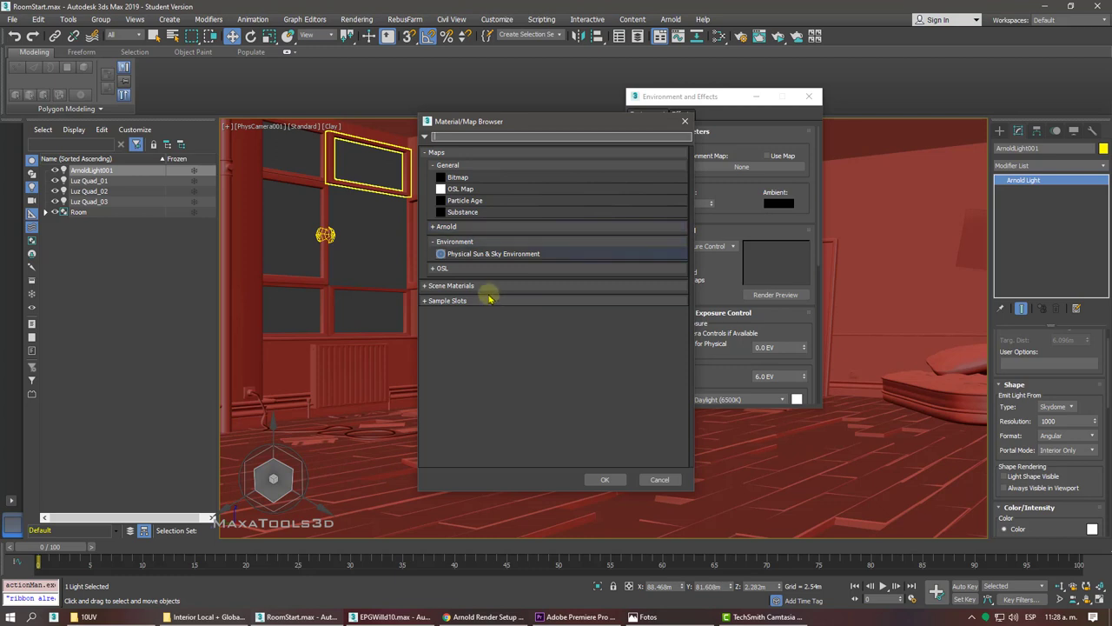
{"action": "left_click", "coordinate": [438, 229]}
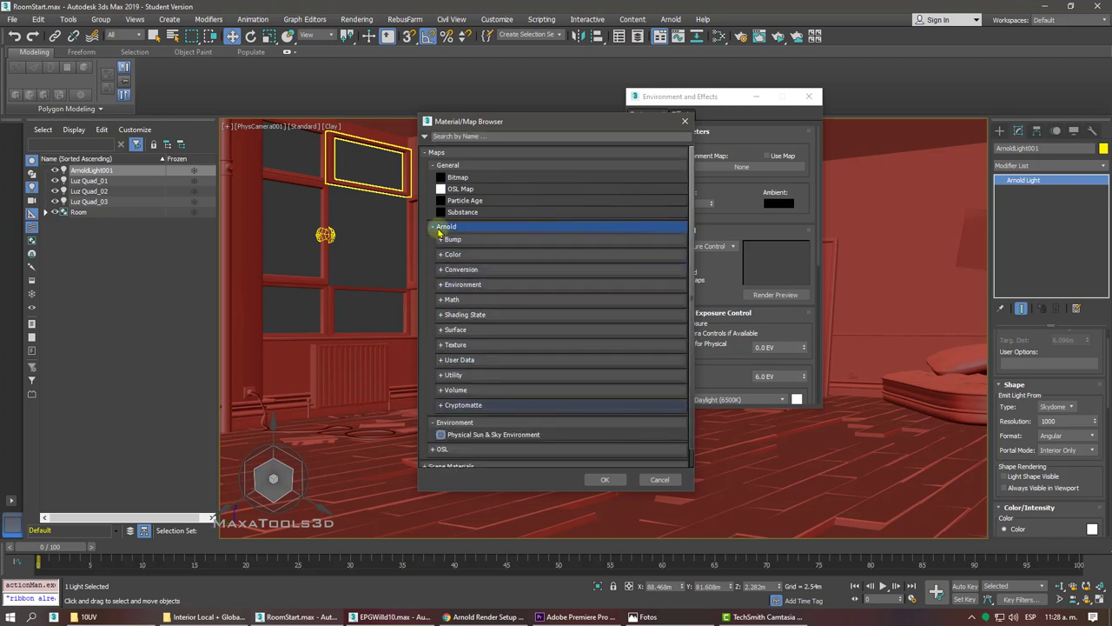
{"action": "left_click", "coordinate": [440, 284]}
{"action": "double_click", "coordinate": [469, 296]}
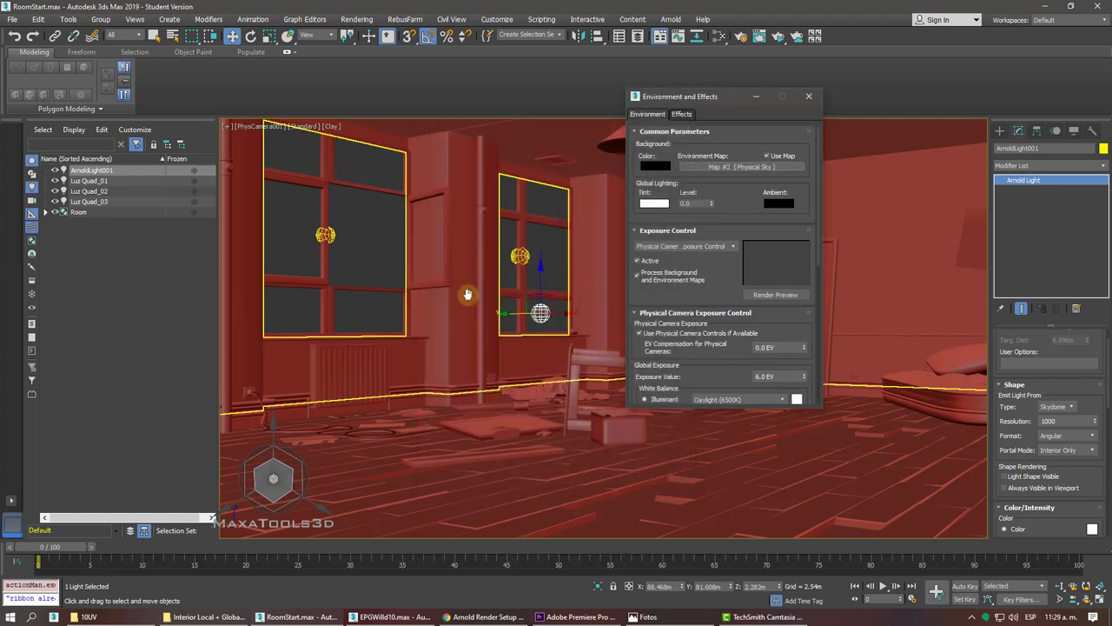
{"action": "left_click_drag", "start_coordinate": [695, 96], "coordinate": [401, 74]}
Bring the environment map into the Slate Material Editor as an instance node.
{"action": "left_click", "coordinate": [719, 36]}
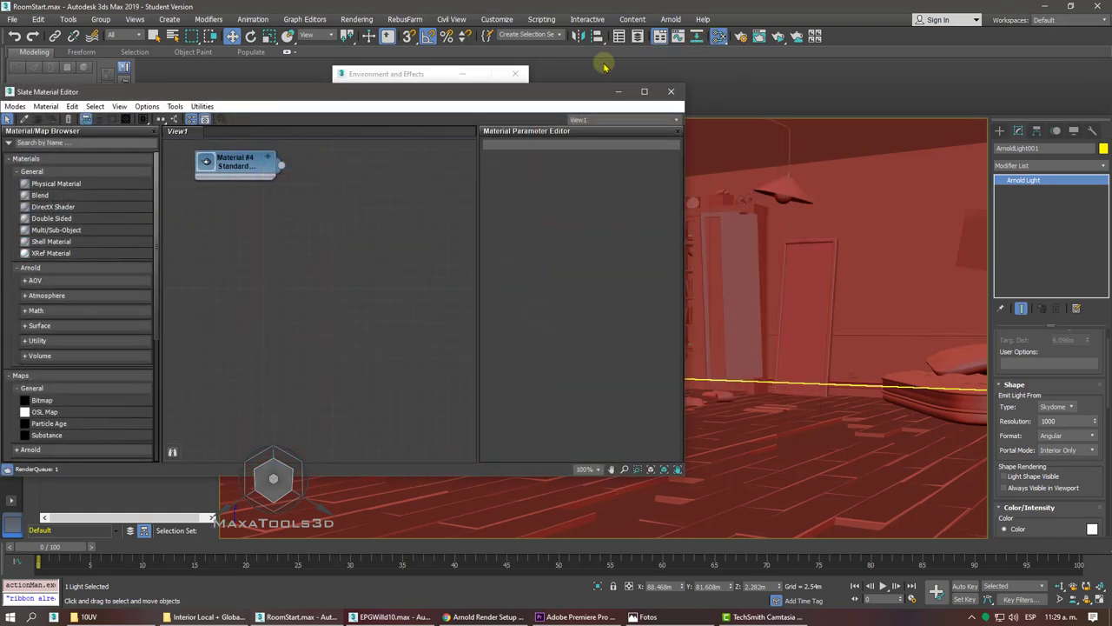
{"action": "left_click_drag", "start_coordinate": [476, 93], "coordinate": [1033, 80]}
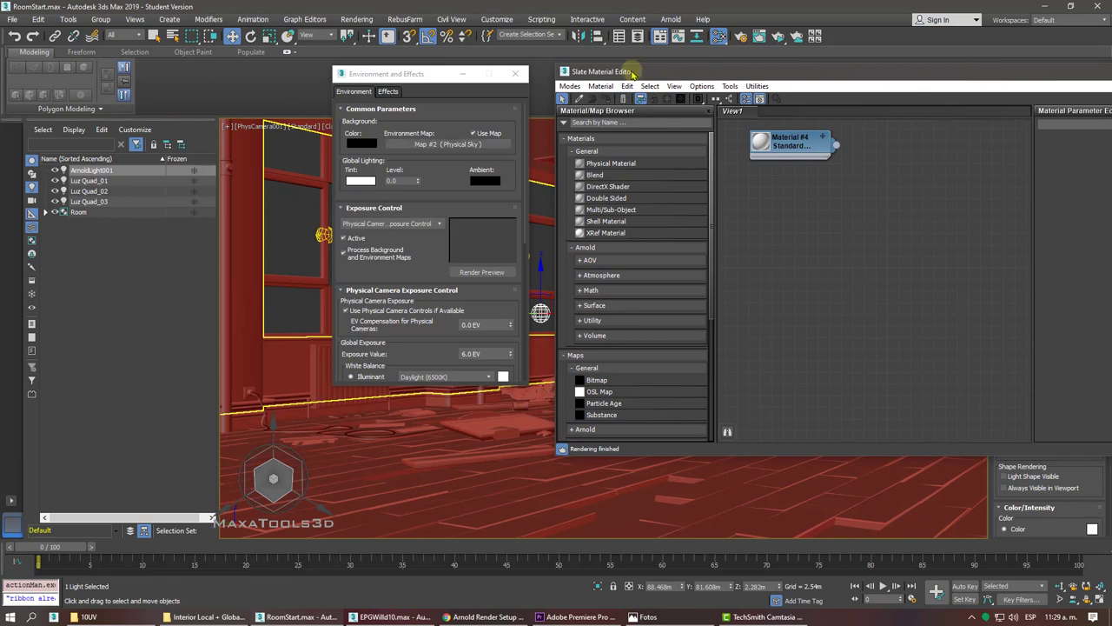
{"action": "left_click_drag", "start_coordinate": [631, 73], "coordinate": [620, 72]}
{"action": "left_click_drag", "start_coordinate": [447, 145], "coordinate": [796, 220]}
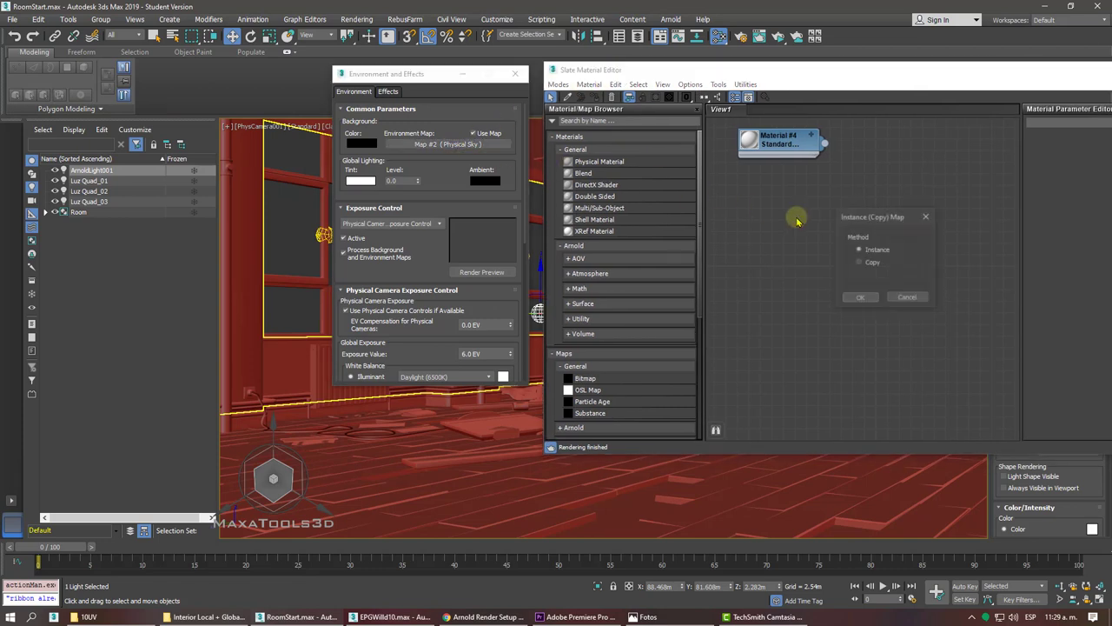
{"action": "left_click", "coordinate": [863, 299]}
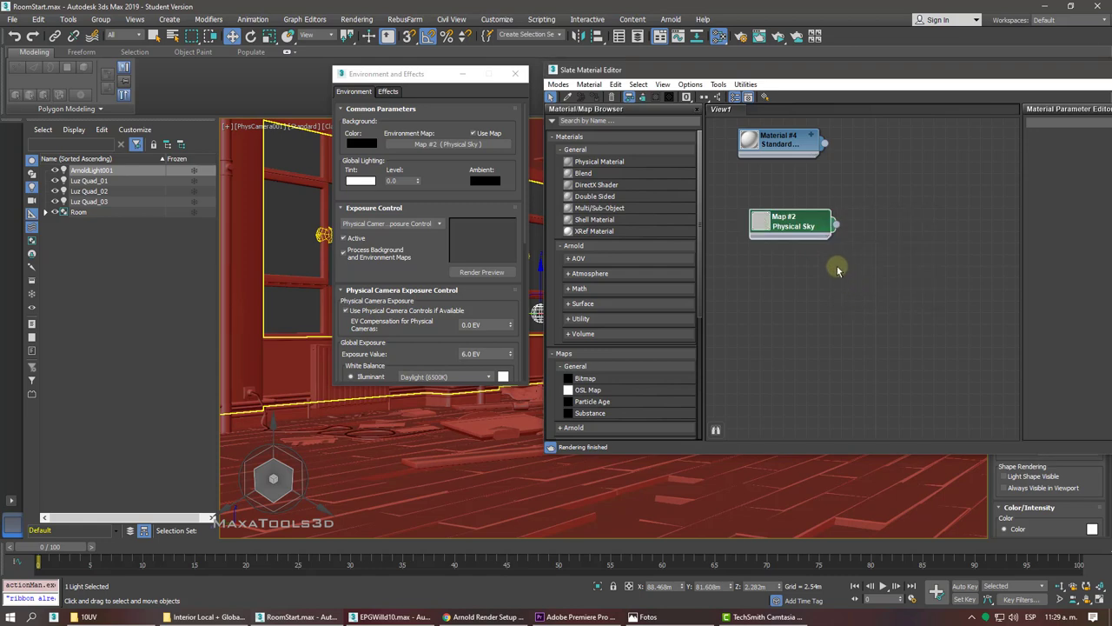
{"action": "double_click", "coordinate": [798, 224]}
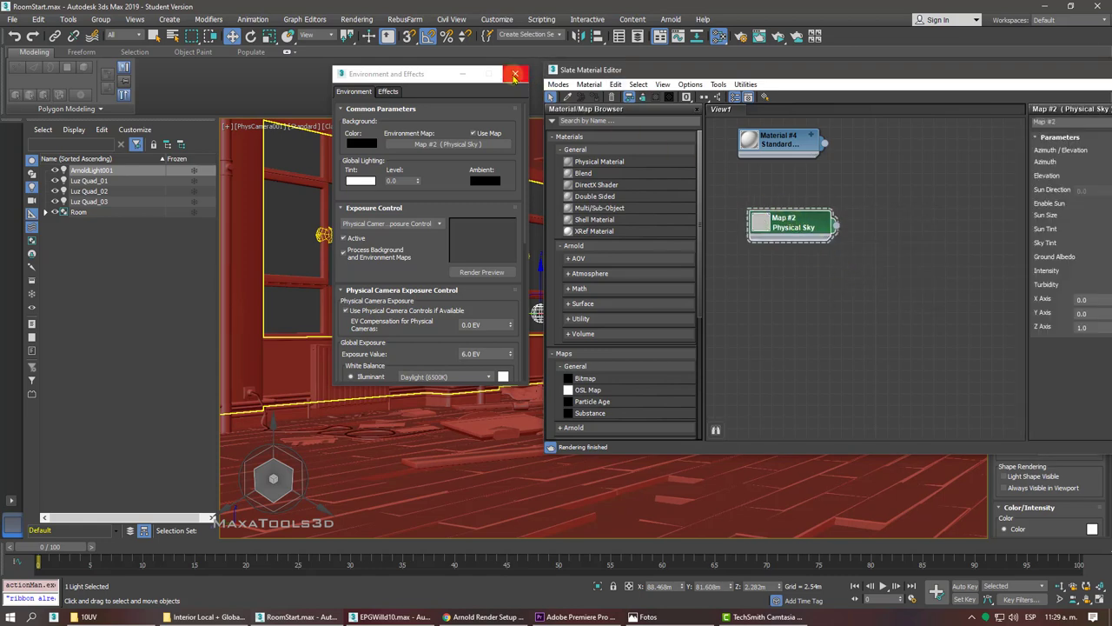
Set the Physical Sky sun elevation to 15 and close the editors.
{"action": "left_click", "coordinate": [515, 73]}
{"action": "left_click_drag", "start_coordinate": [716, 73], "coordinate": [317, 74]}
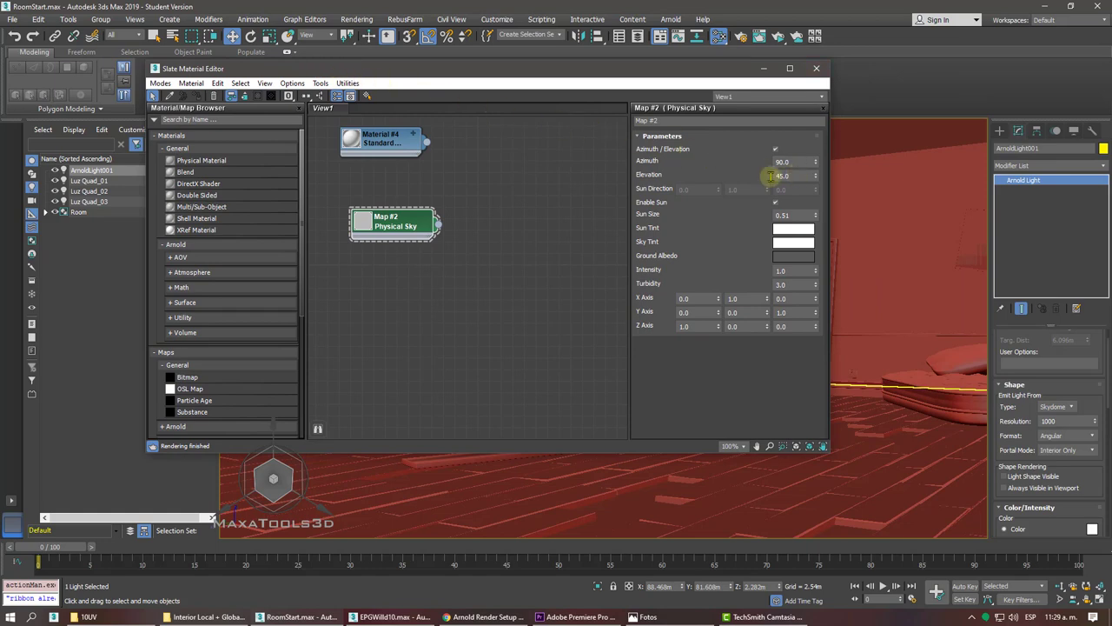
{"action": "double_click", "coordinate": [782, 175]}
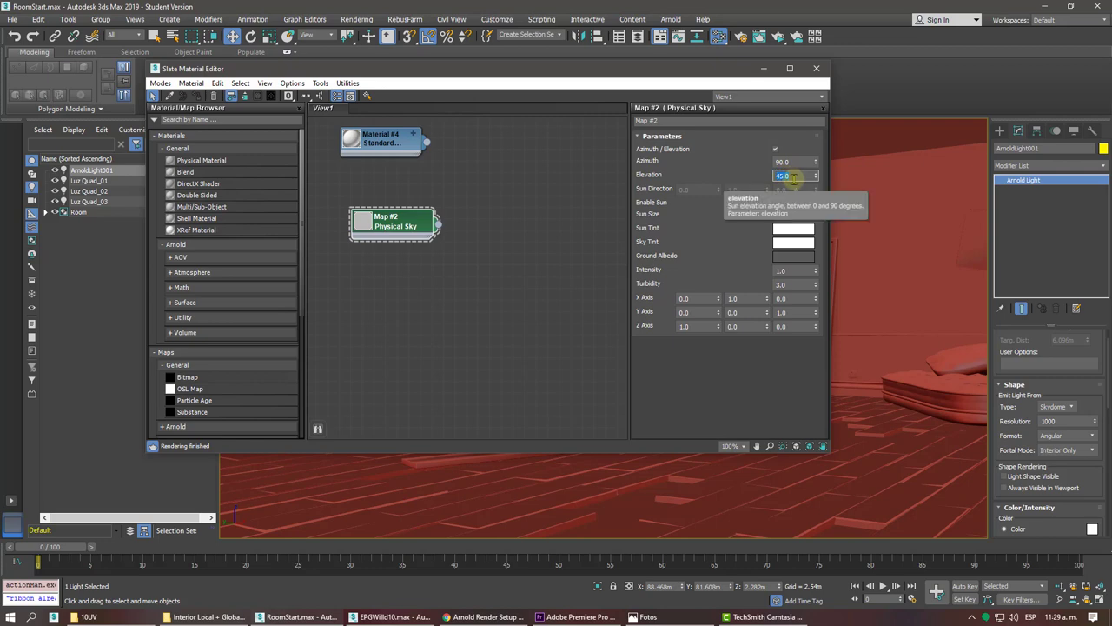
{"action": "type", "text": "15"}
{"action": "key", "text": "Return"}
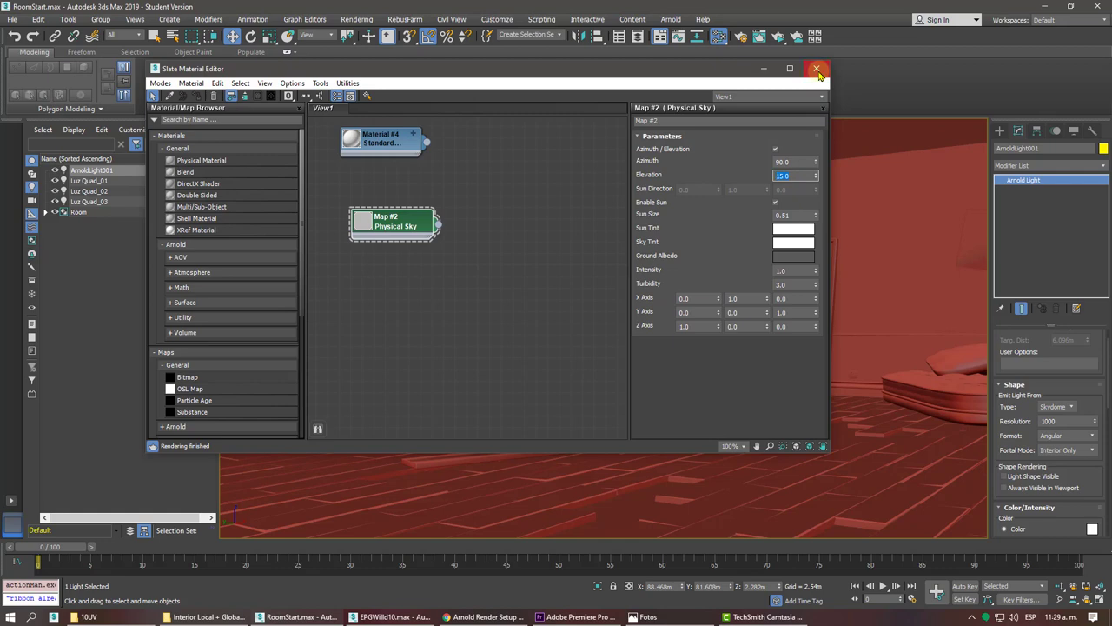
{"action": "left_click", "coordinate": [817, 69]}
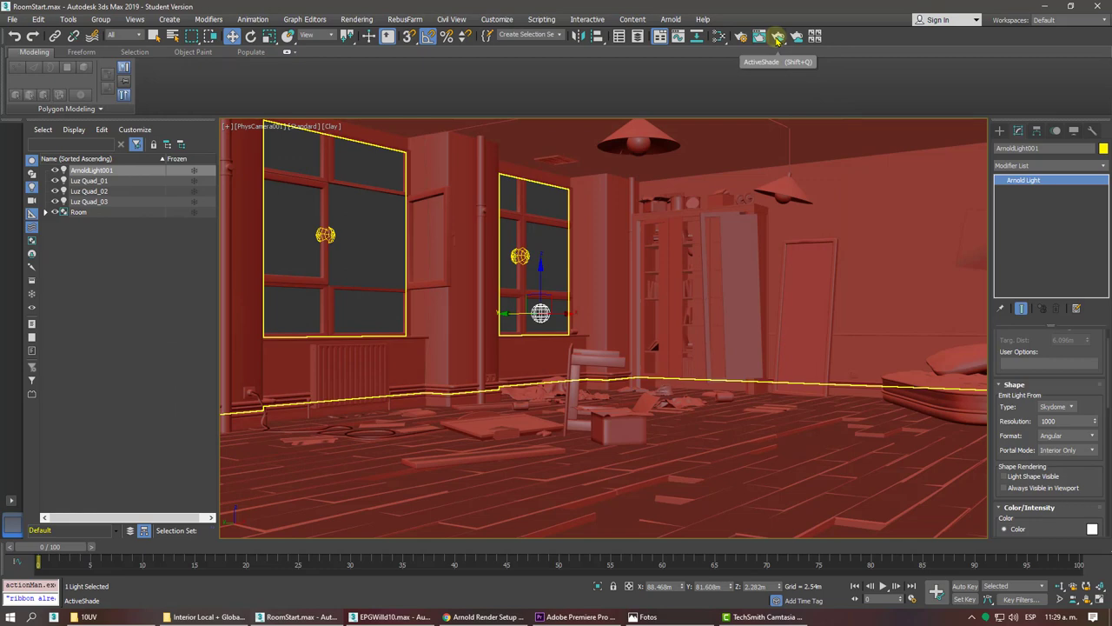
Render and dismiss an ActiveShade preview of the sky-lit room, then show PhysCamera001's viewport options.
{"action": "left_click", "coordinate": [778, 38]}
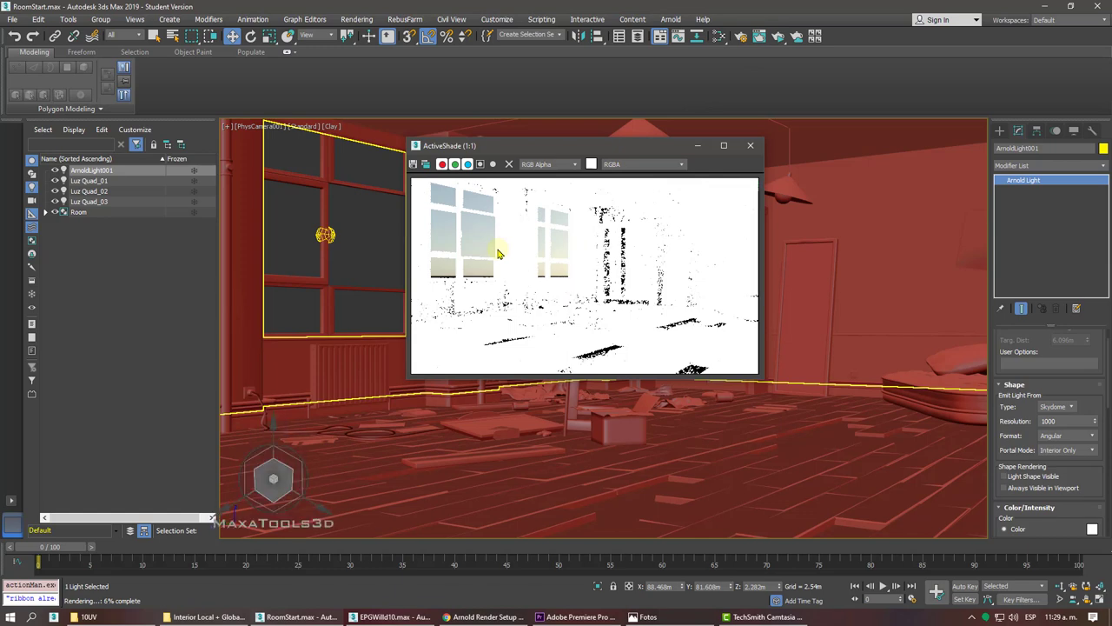
{"action": "left_click", "coordinate": [751, 148]}
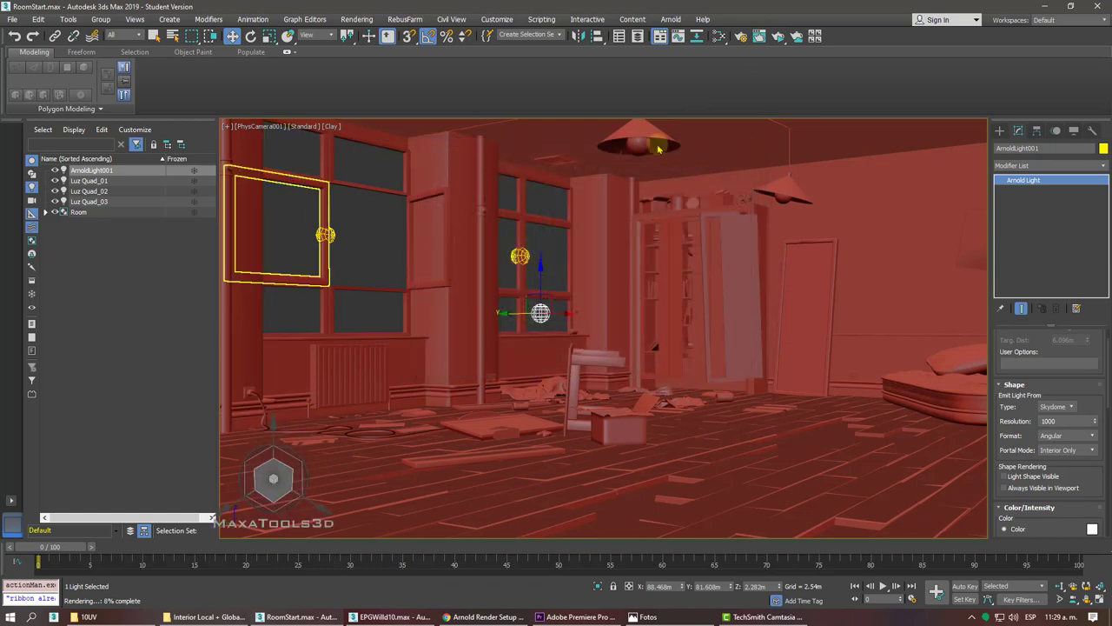
{"action": "left_click", "coordinate": [245, 126]}
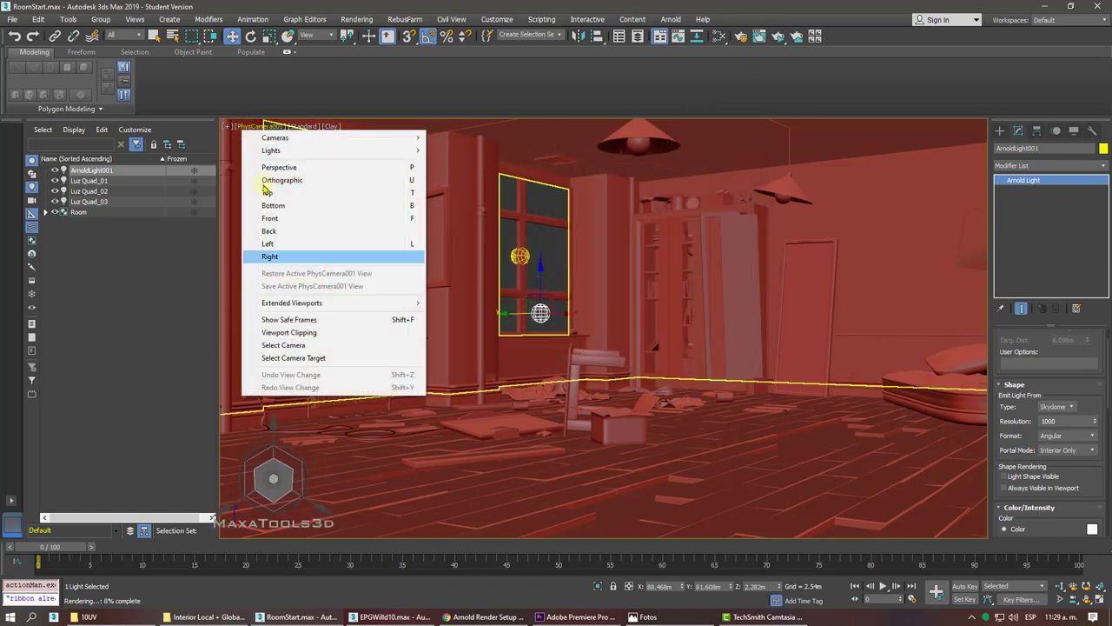
Set PhysCamera001's exposure target to 15.0 EV and preview the room in ActiveShade.
{"action": "left_click", "coordinate": [314, 346]}
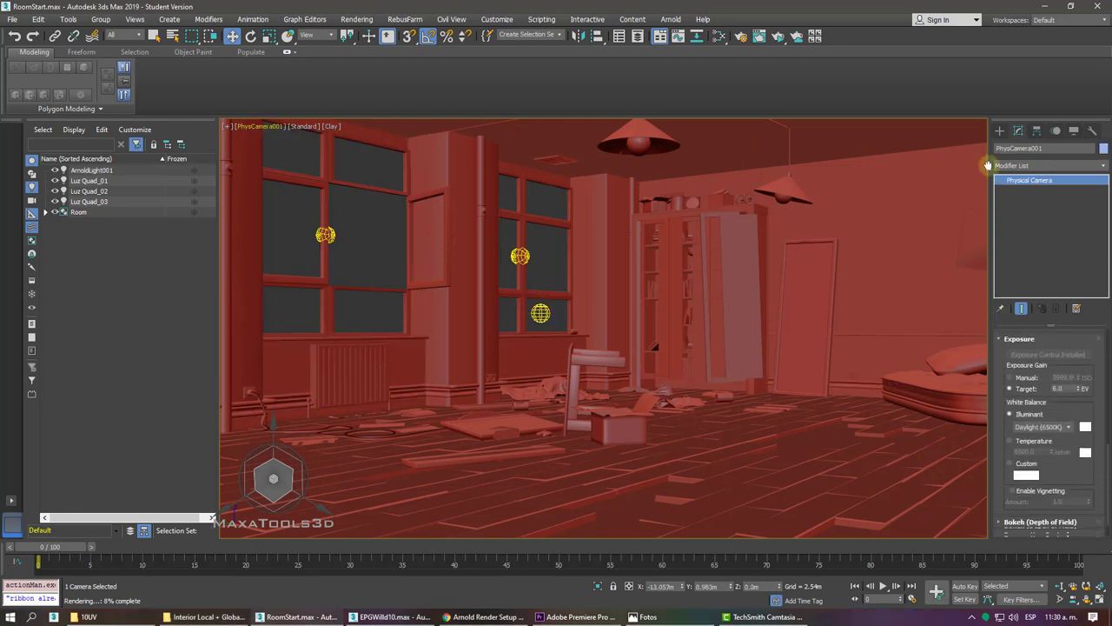
{"action": "left_click_drag", "start_coordinate": [1006, 474], "coordinate": [987, 126]}
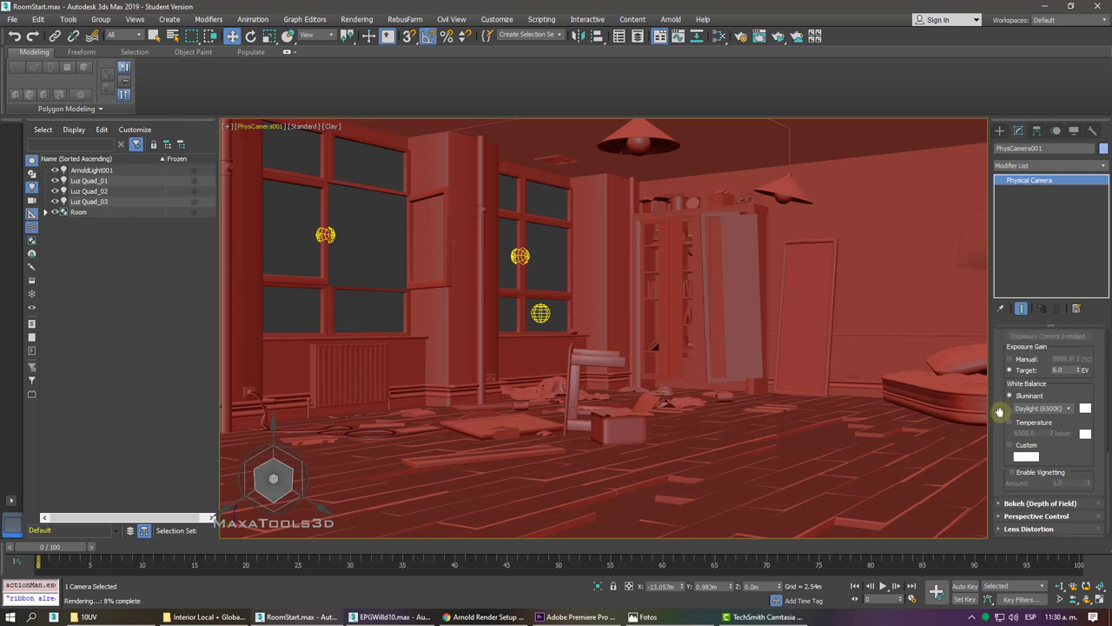
{"action": "left_click_drag", "start_coordinate": [1002, 396], "coordinate": [997, 449]}
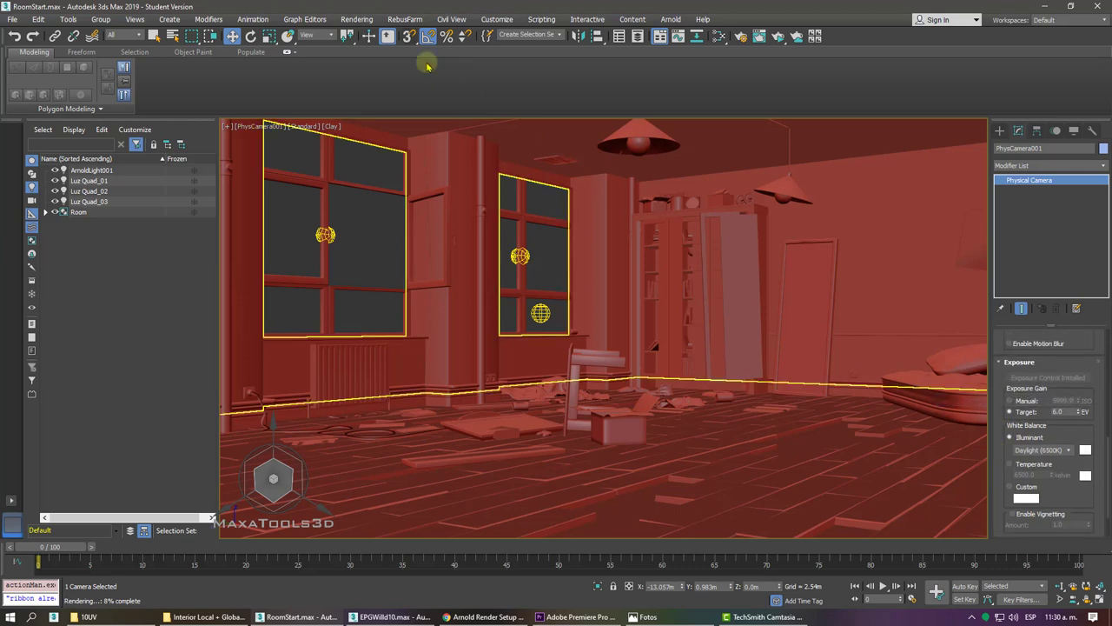
{"action": "left_click", "coordinate": [356, 19]}
{"action": "left_click", "coordinate": [375, 168]}
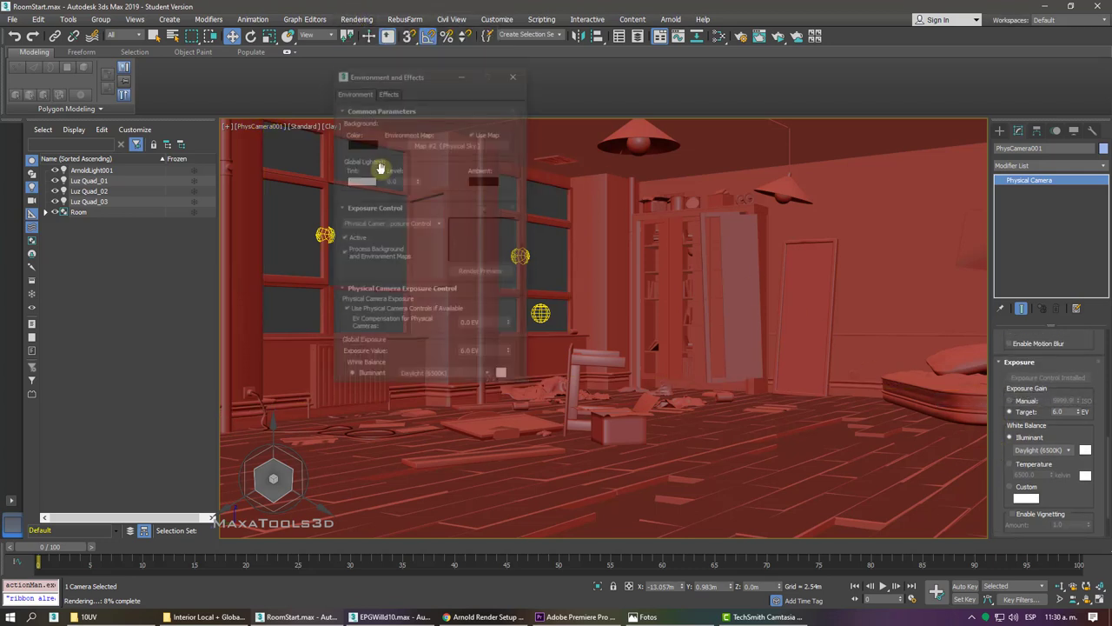
{"action": "left_click", "coordinate": [518, 75]}
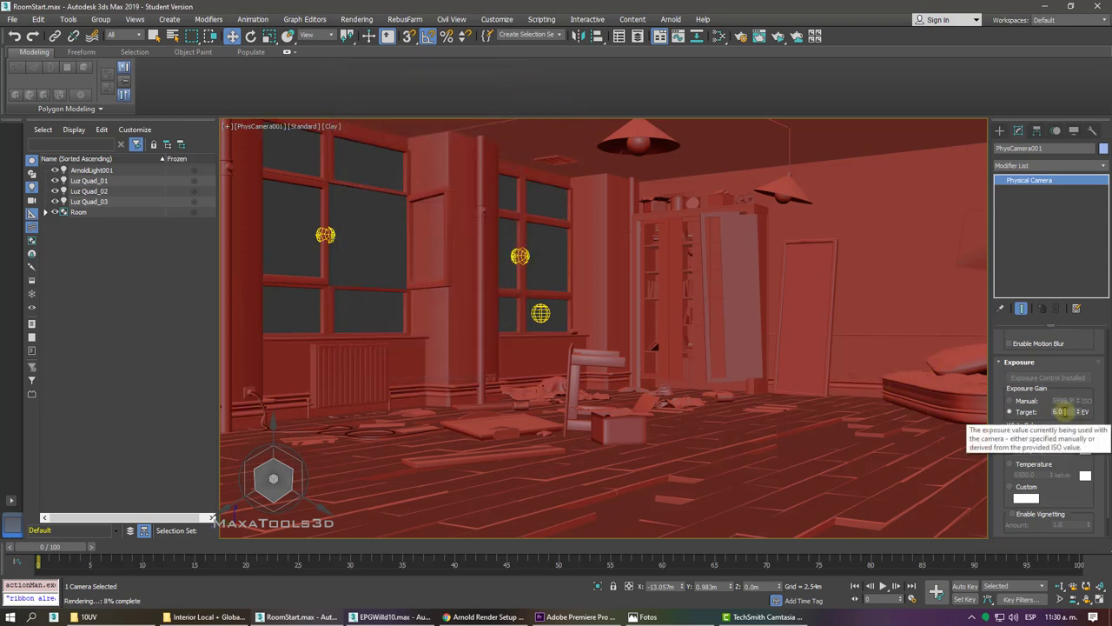
{"action": "double_click", "coordinate": [1062, 411]}
{"action": "type", "text": "15"}
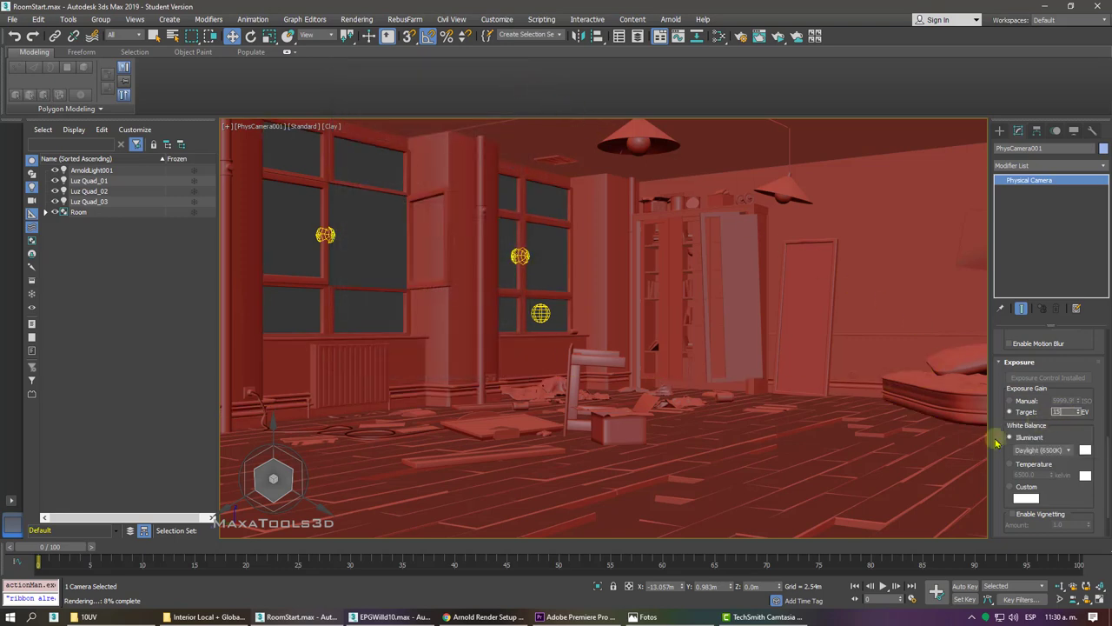
{"action": "key", "text": "Return"}
{"action": "left_click", "coordinate": [778, 36]}
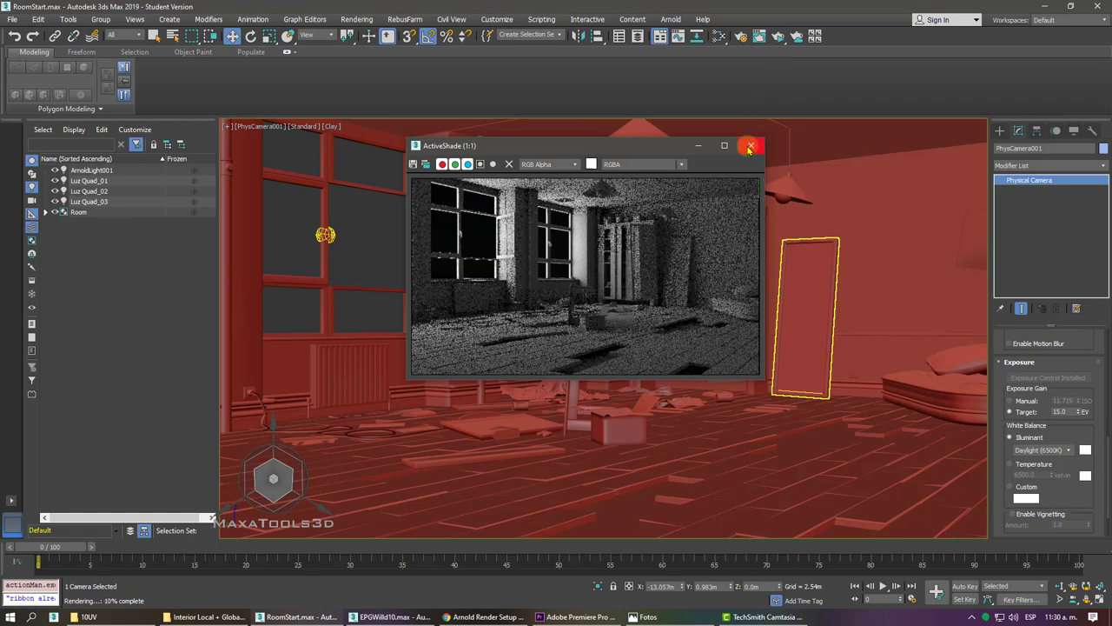
Change PhysCamera001's exposure target to 8.0 EV with a fresh ActiveShade preview running.
{"action": "left_click", "coordinate": [750, 146]}
{"action": "left_click", "coordinate": [1062, 411]}
{"action": "type", "text": "10"}
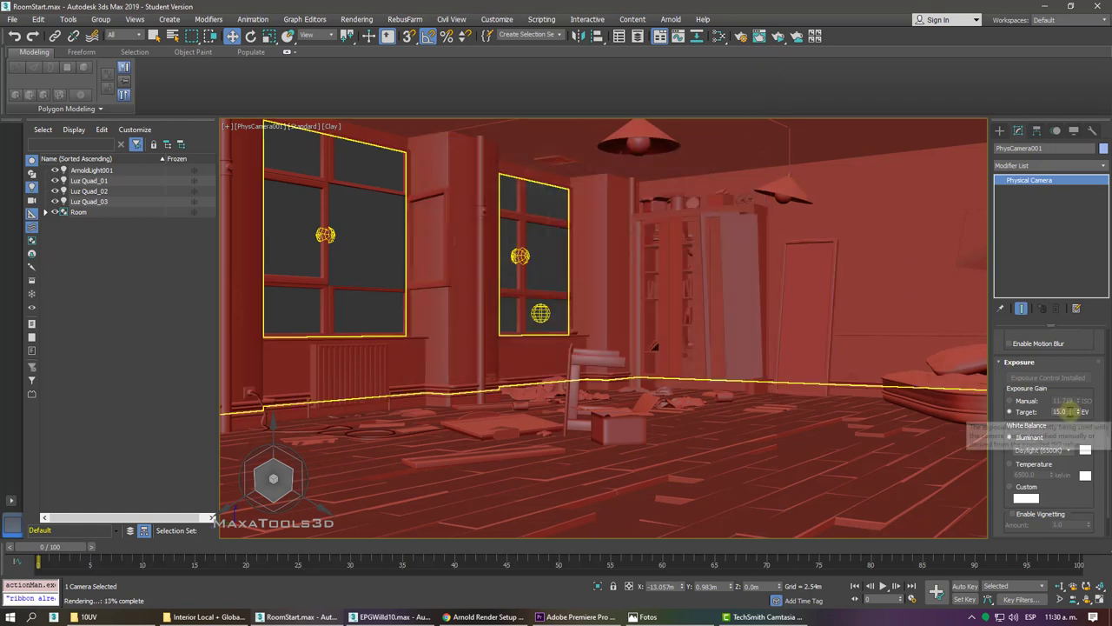
{"action": "left_click", "coordinate": [778, 36]}
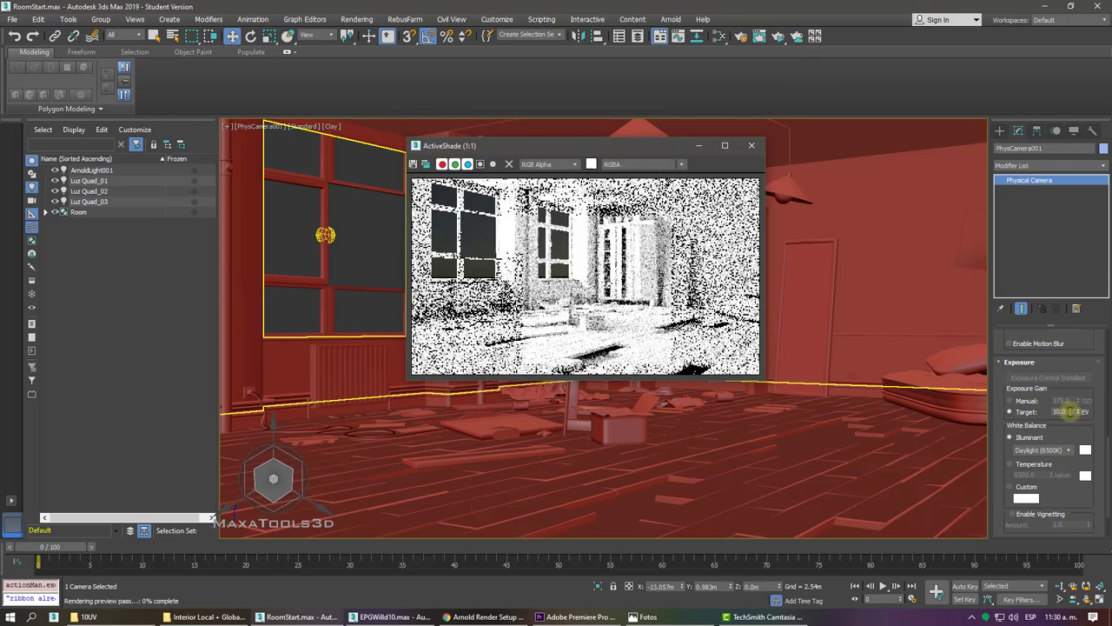
{"action": "left_click", "coordinate": [1053, 411]}
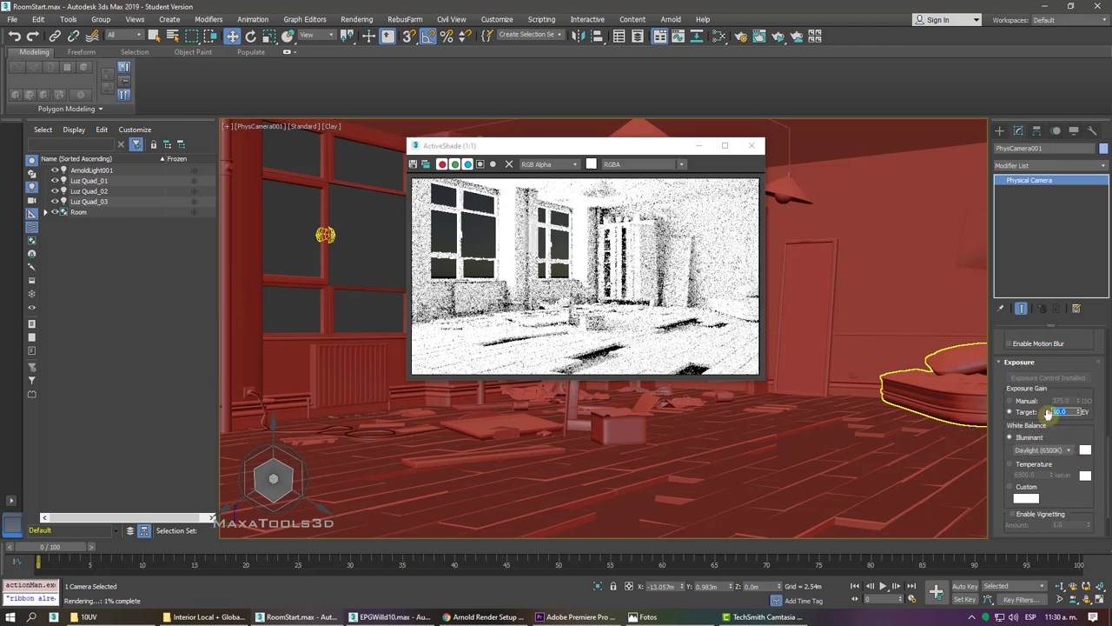
{"action": "type", "text": "8"}
{"action": "key", "text": "Return"}
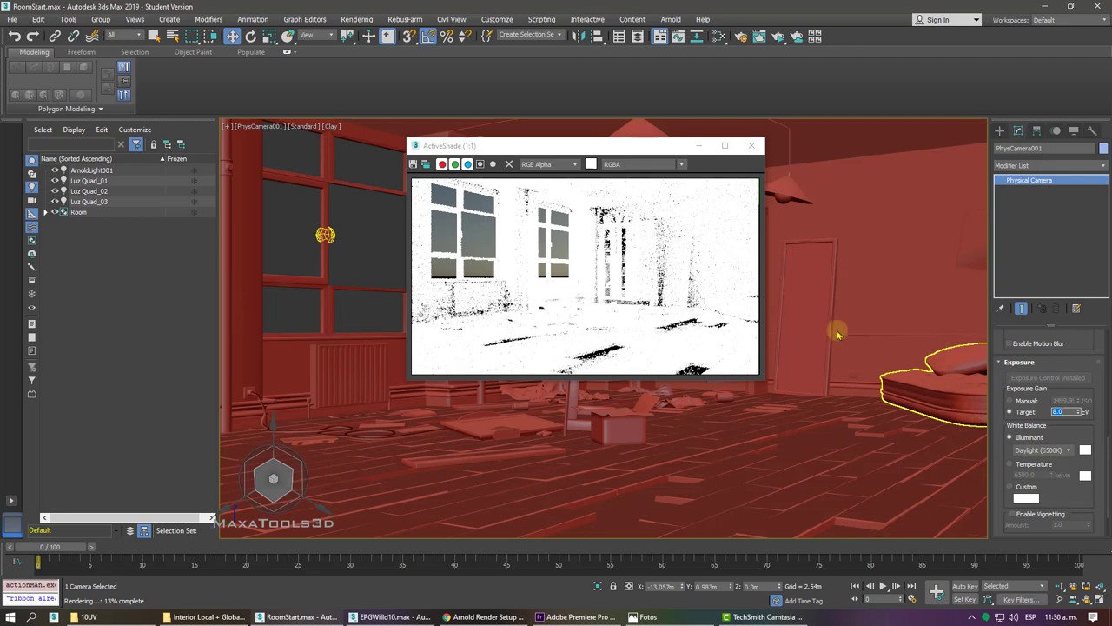
Maximize and restore the ActiveShade window, move it left, and deselect the camera.
{"action": "double_click", "coordinate": [486, 146]}
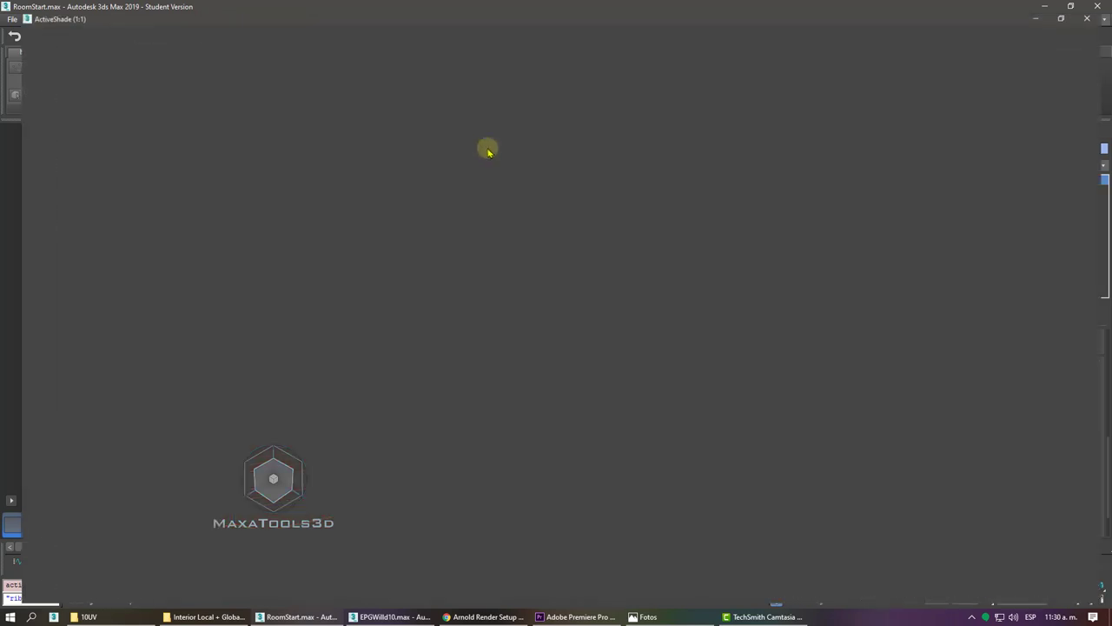
{"action": "left_click", "coordinate": [1070, 6]}
{"action": "left_click_drag", "start_coordinate": [653, 153], "coordinate": [226, 159]}
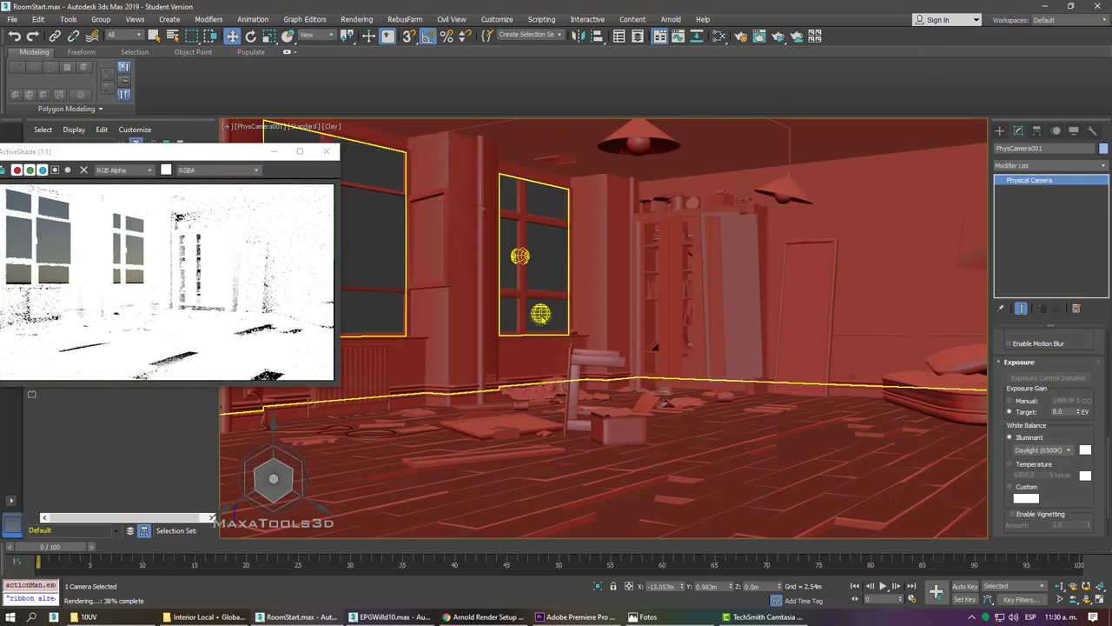
{"action": "key", "text": "ctrl+d"}
Lower ArnoldLight001's exposure from 8.0, trying 4 then 1, and recentre the preview.
{"action": "left_click", "coordinate": [540, 314]}
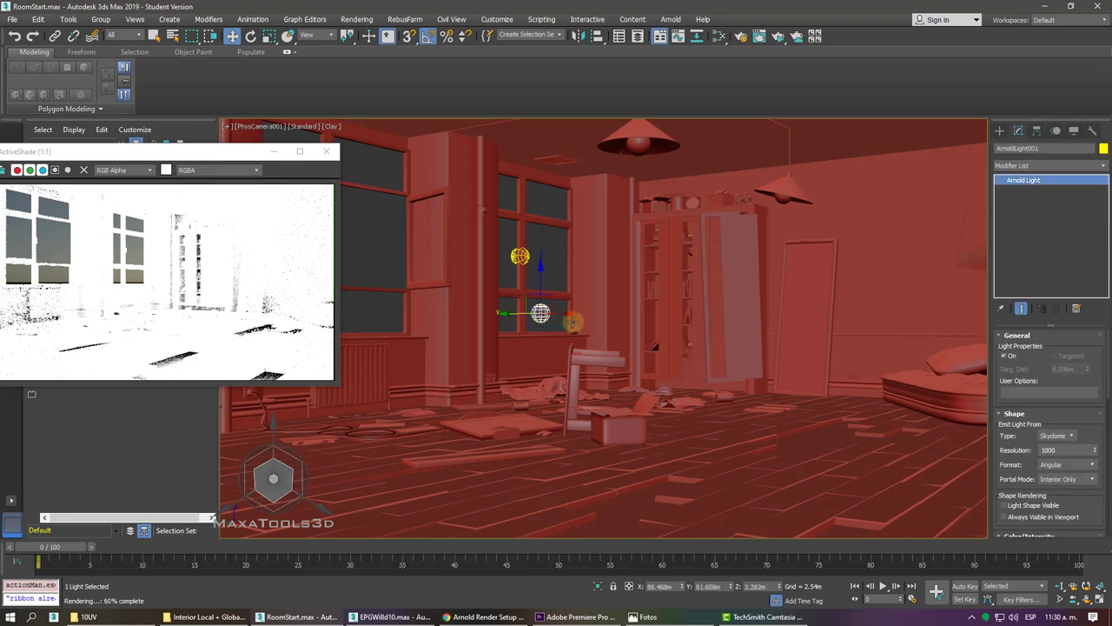
{"action": "left_click_drag", "start_coordinate": [1085, 415], "coordinate": [1082, 375]}
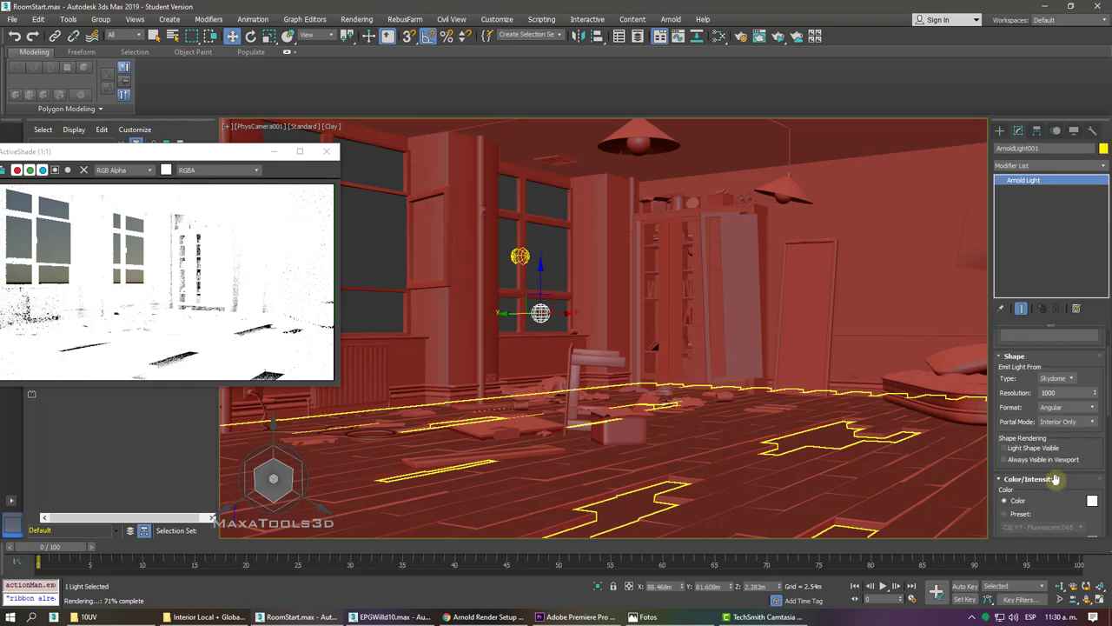
{"action": "left_click_drag", "start_coordinate": [1052, 497], "coordinate": [1045, 283]}
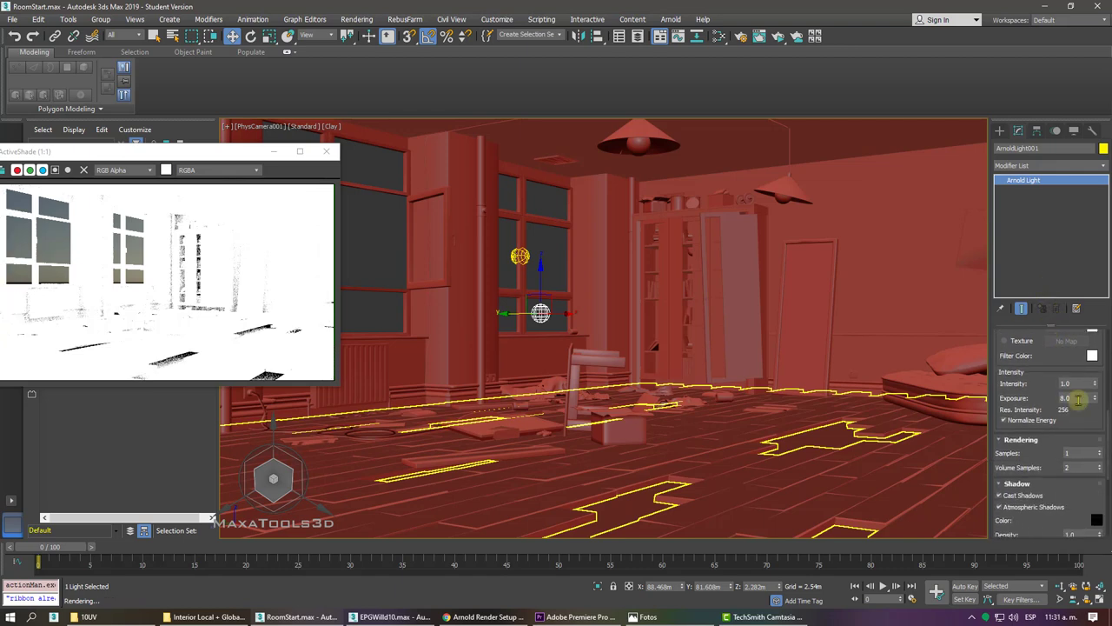
{"action": "left_click_drag", "start_coordinate": [1078, 398], "coordinate": [1060, 405]}
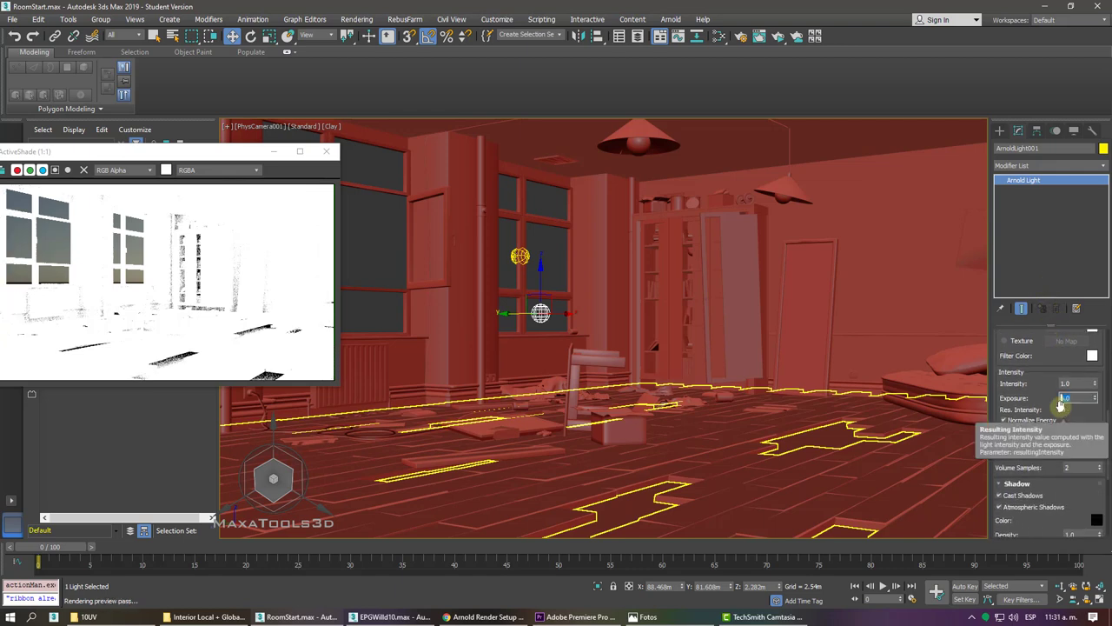
{"action": "type", "text": "4"}
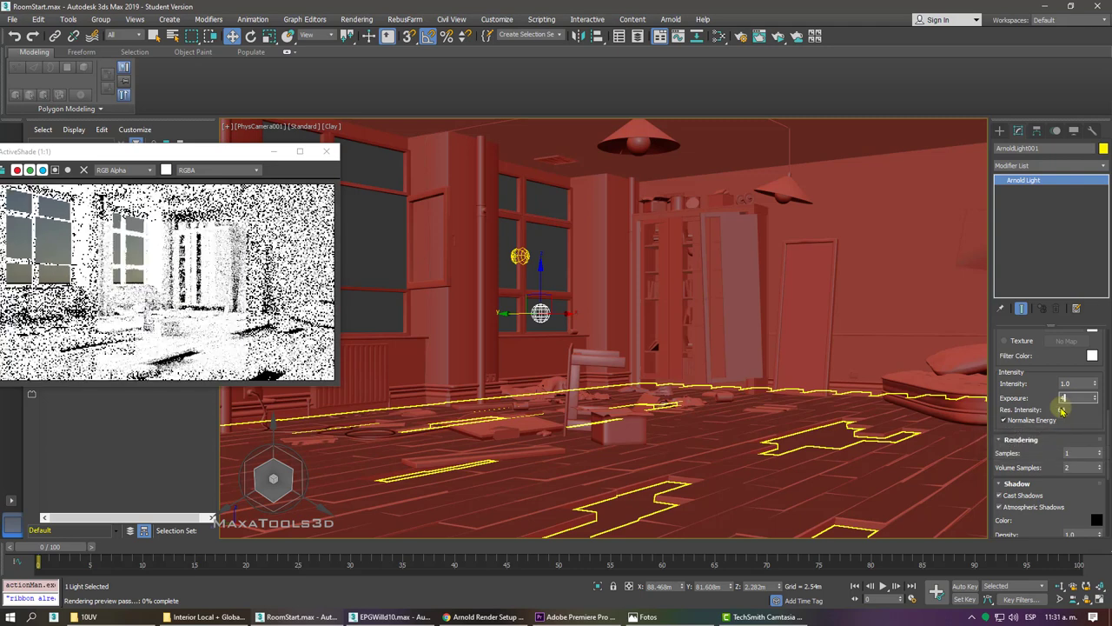
{"action": "key", "text": "Return"}
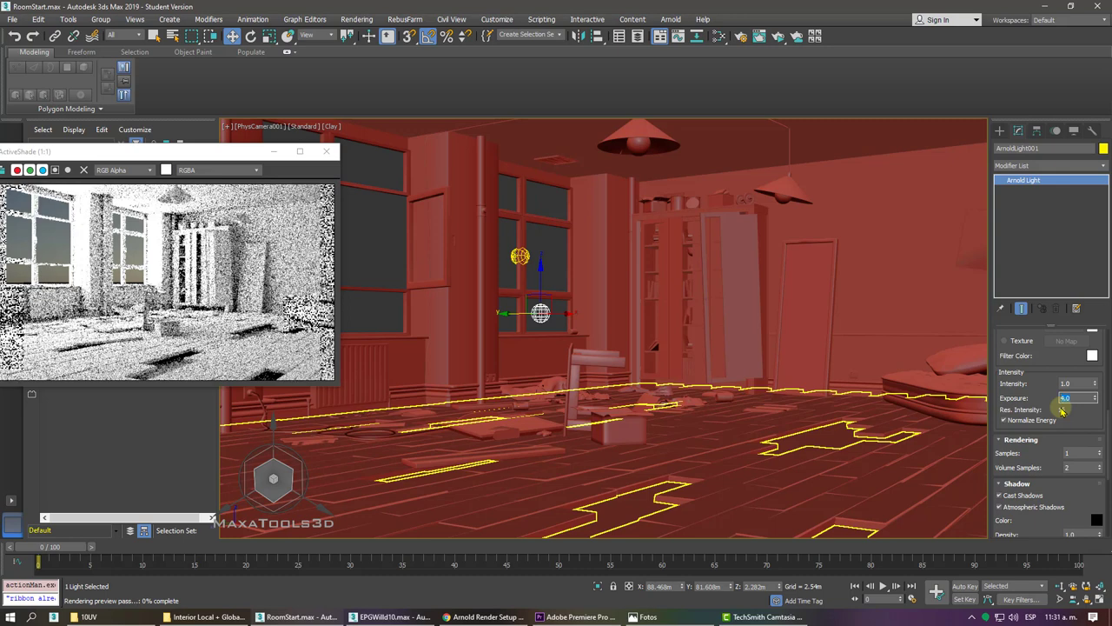
{"action": "type", "text": "1"}
{"action": "key", "text": "Return"}
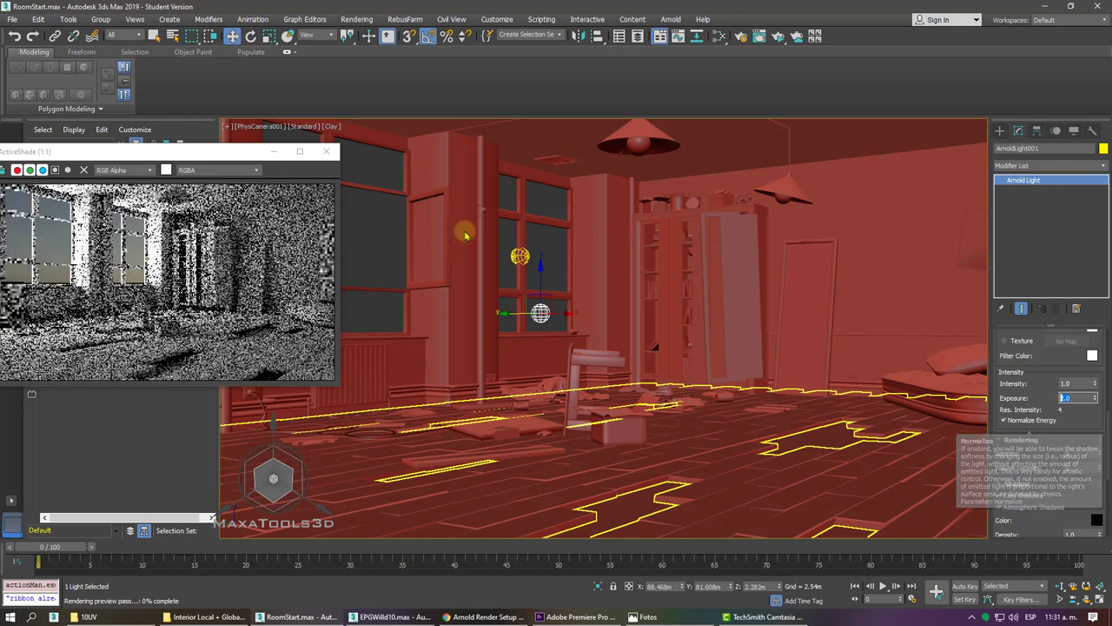
{"action": "left_click_drag", "start_coordinate": [213, 153], "coordinate": [402, 122]}
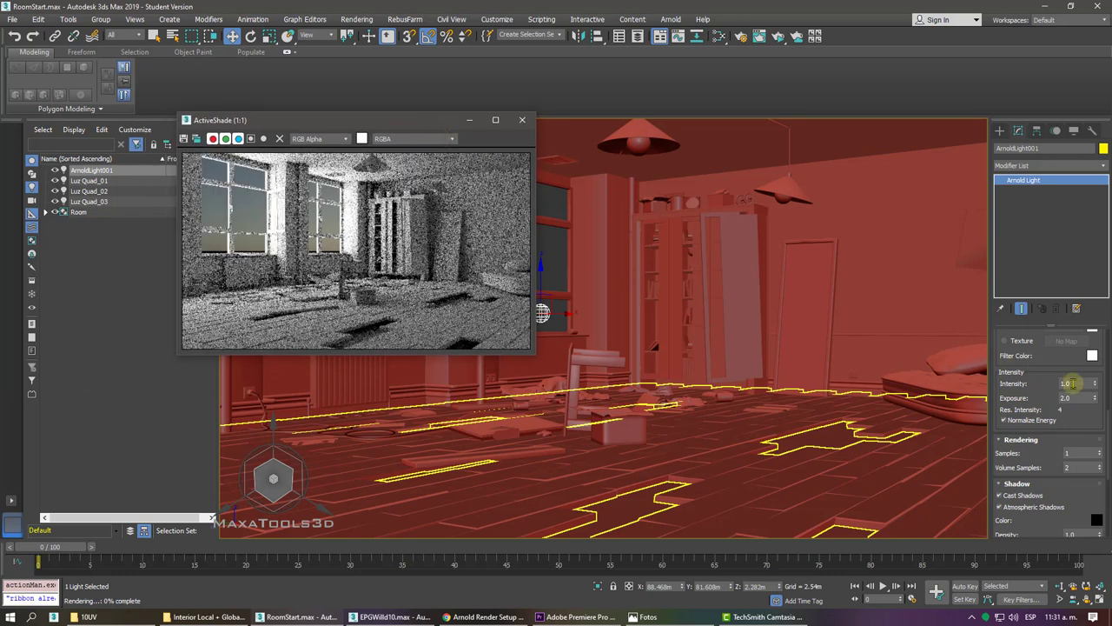
Try skydome light intensity 1.8 and exposure 3.0, refreshing the preview.
{"action": "left_click_drag", "start_coordinate": [1093, 385], "coordinate": [1083, 345]}
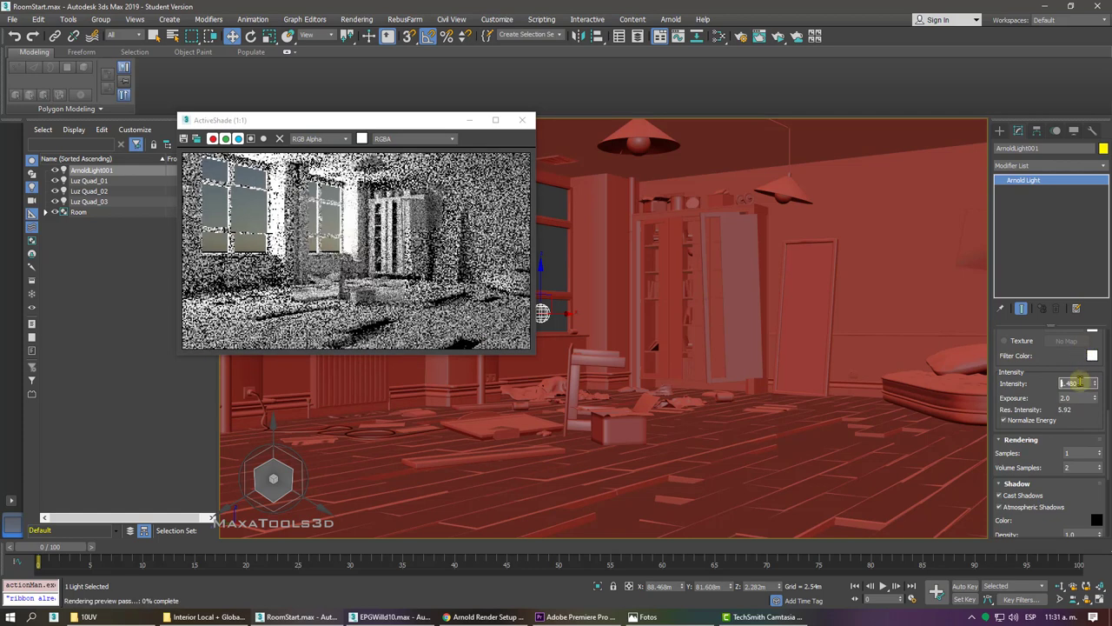
{"action": "double_click", "coordinate": [1078, 384]}
{"action": "type", "text": "1.5"}
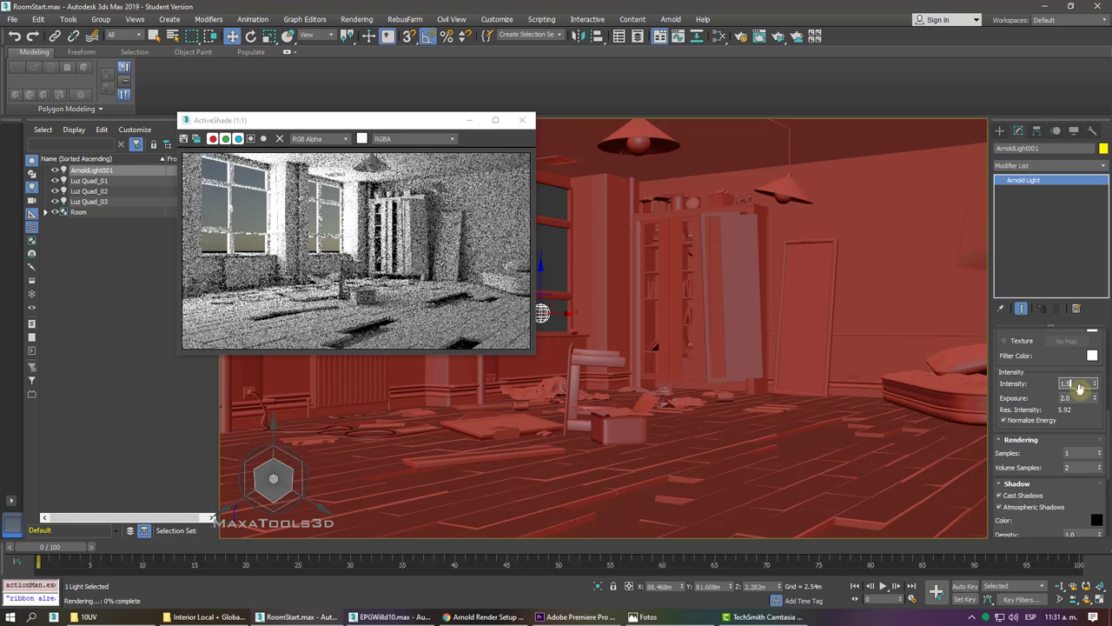
{"action": "key", "text": "Return"}
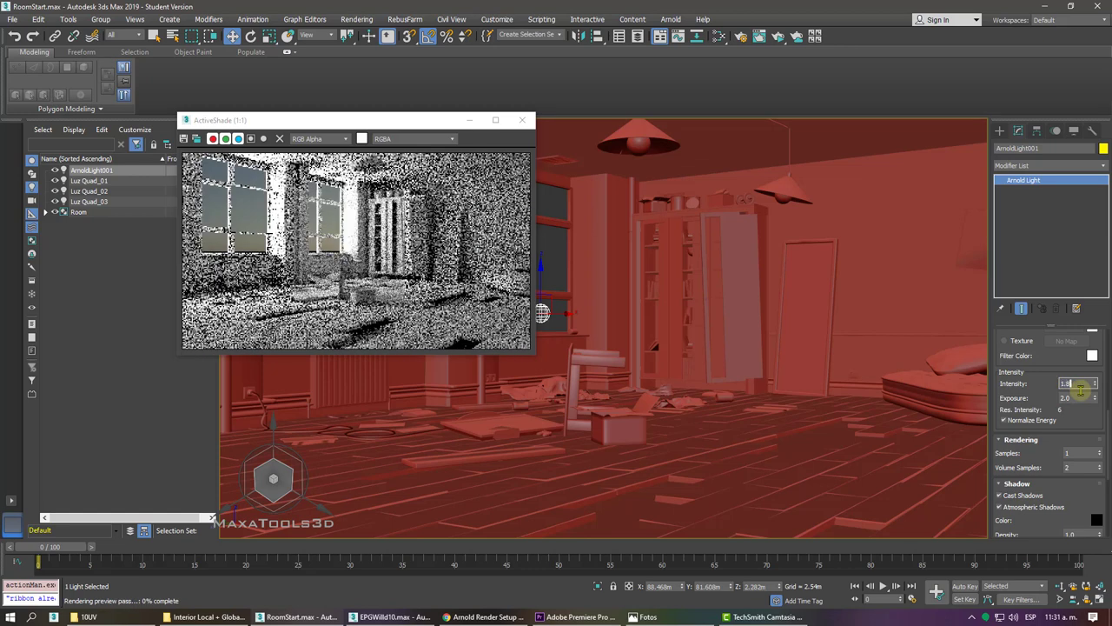
{"action": "key", "text": "Return"}
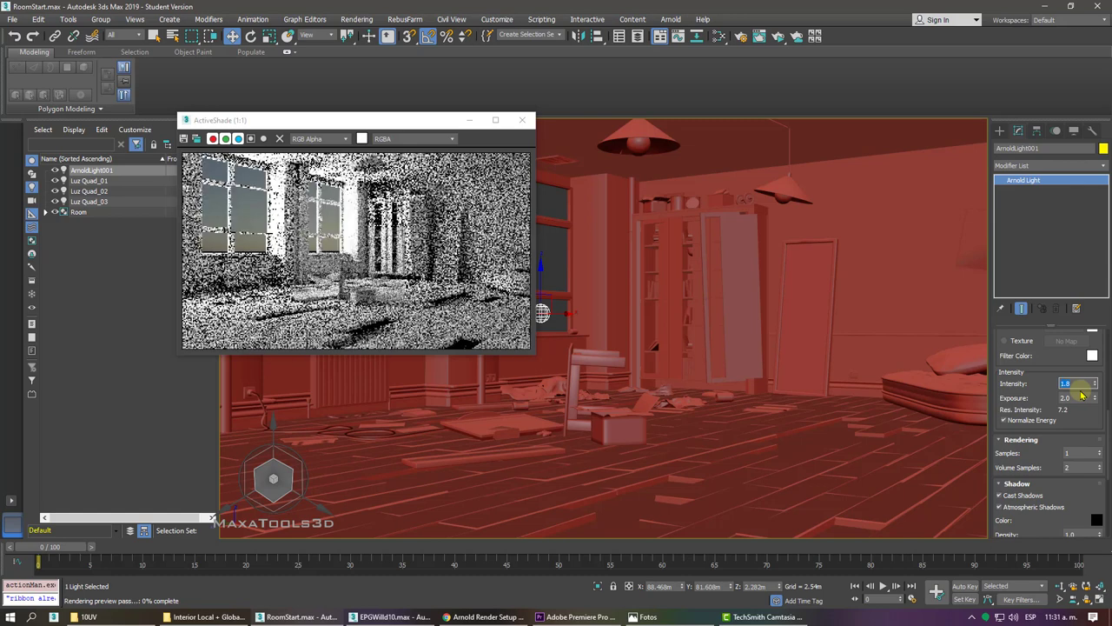
{"action": "double_click", "coordinate": [1082, 396]}
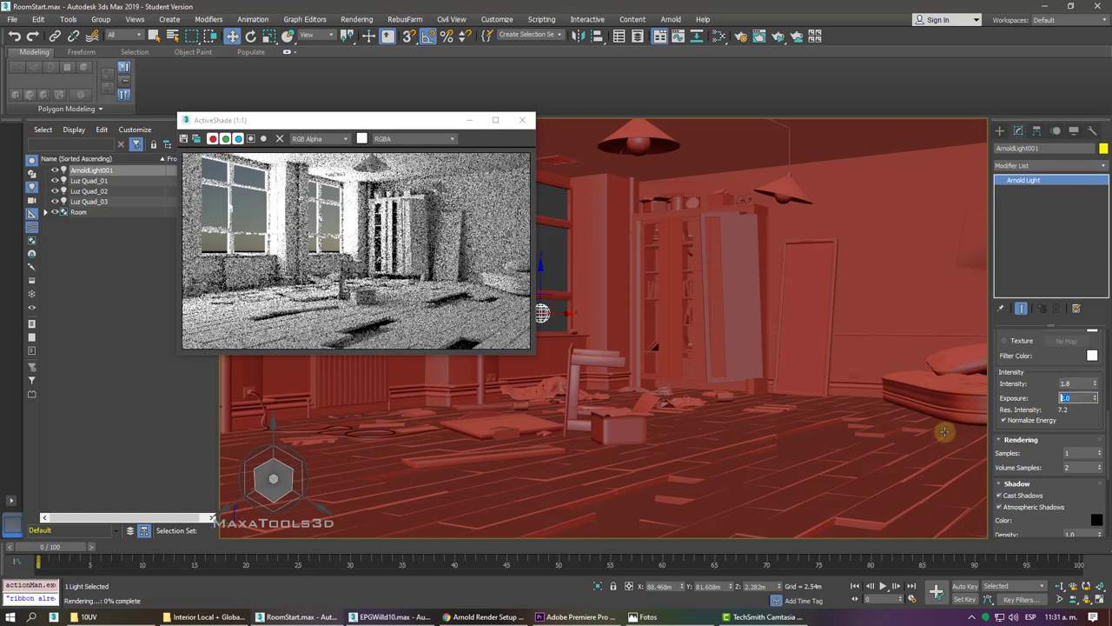
{"action": "type", "text": "3"}
{"action": "key", "text": "Return"}
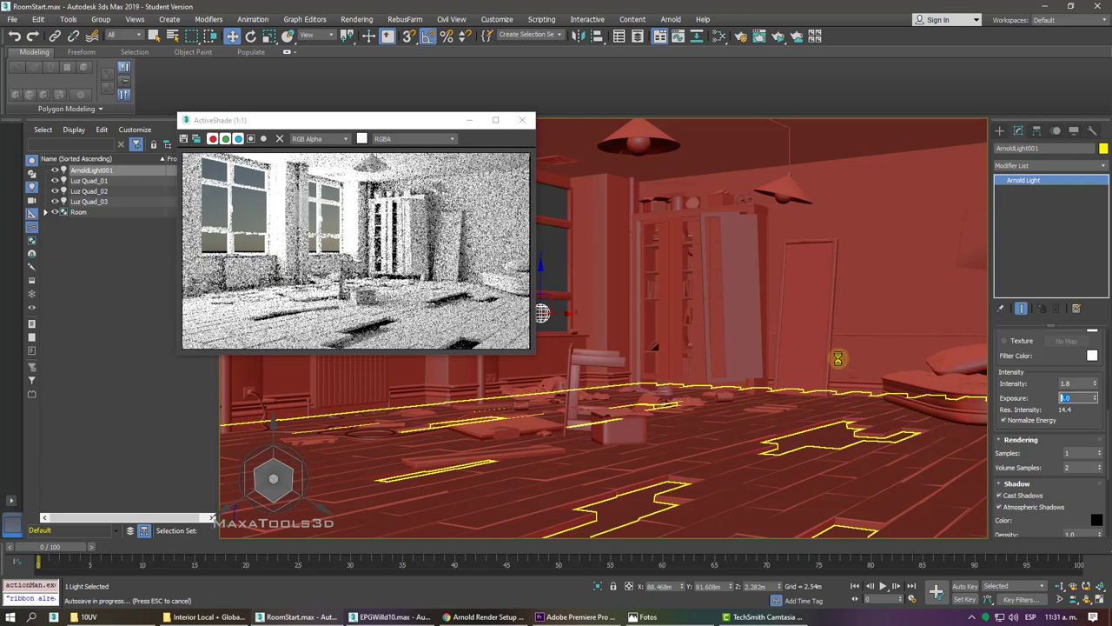
{"action": "left_click", "coordinate": [374, 224]}
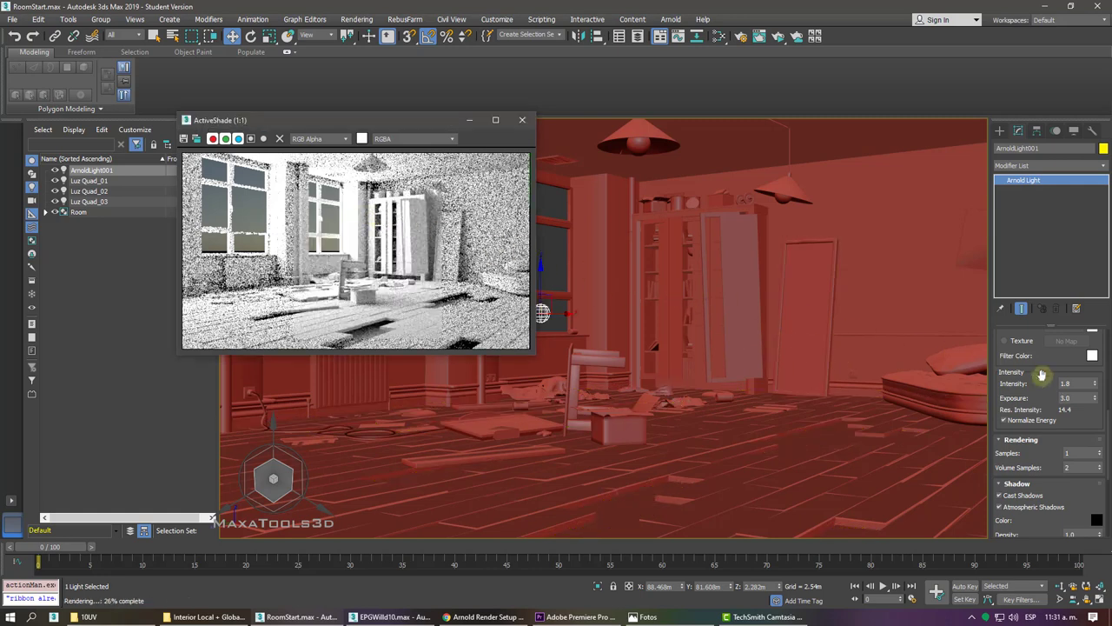
Set skydome exposure 2.0 and intensity 2.0, then zoom the preview to inspect.
{"action": "double_click", "coordinate": [1078, 384]}
{"action": "double_click", "coordinate": [1077, 398]}
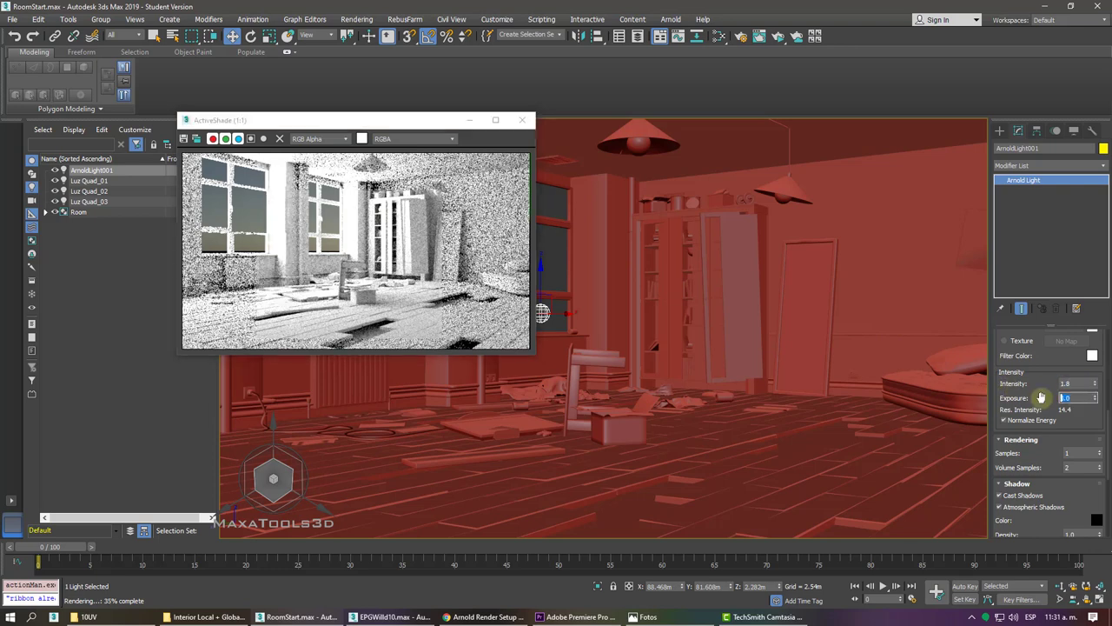
{"action": "type", "text": "2"}
{"action": "key", "text": "shift+Tab"}
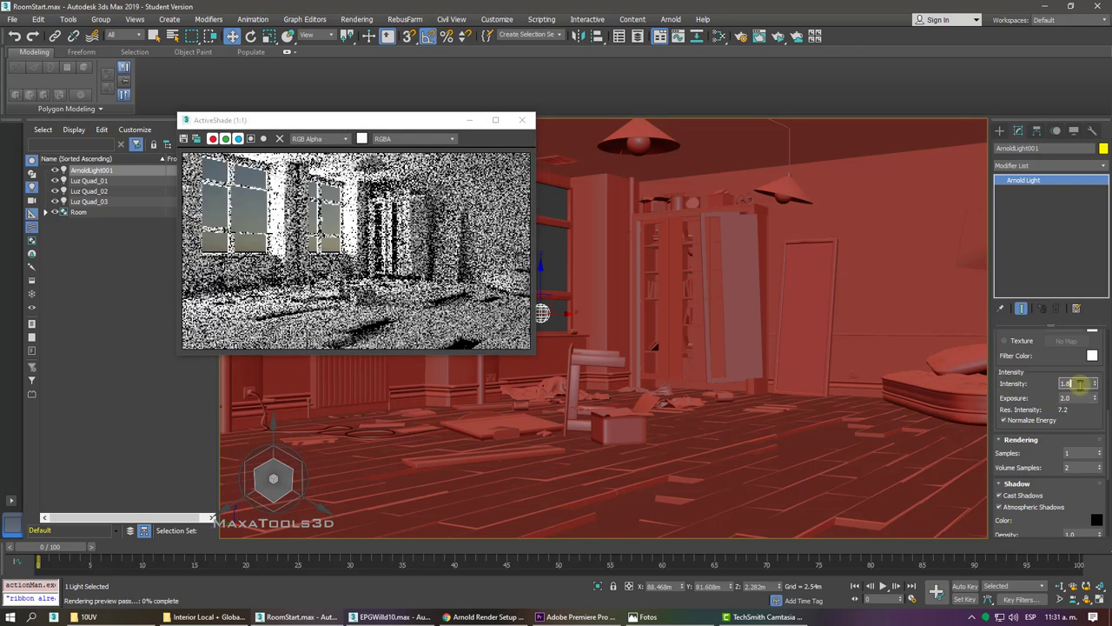
{"action": "type", "text": "2"}
{"action": "key", "text": "Return"}
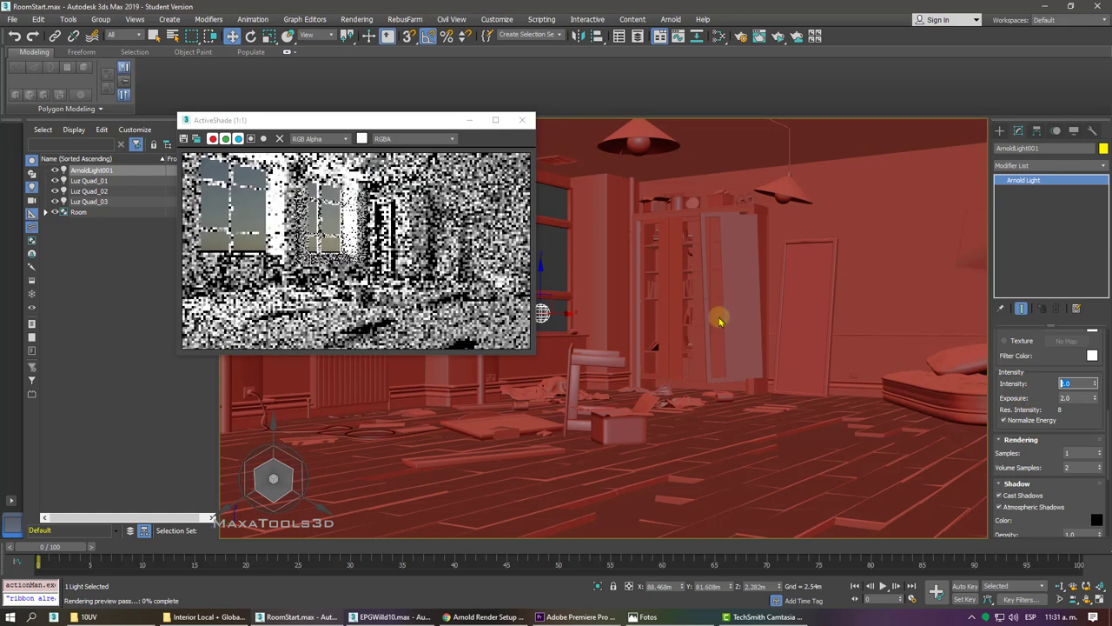
{"action": "left_click", "coordinate": [409, 236]}
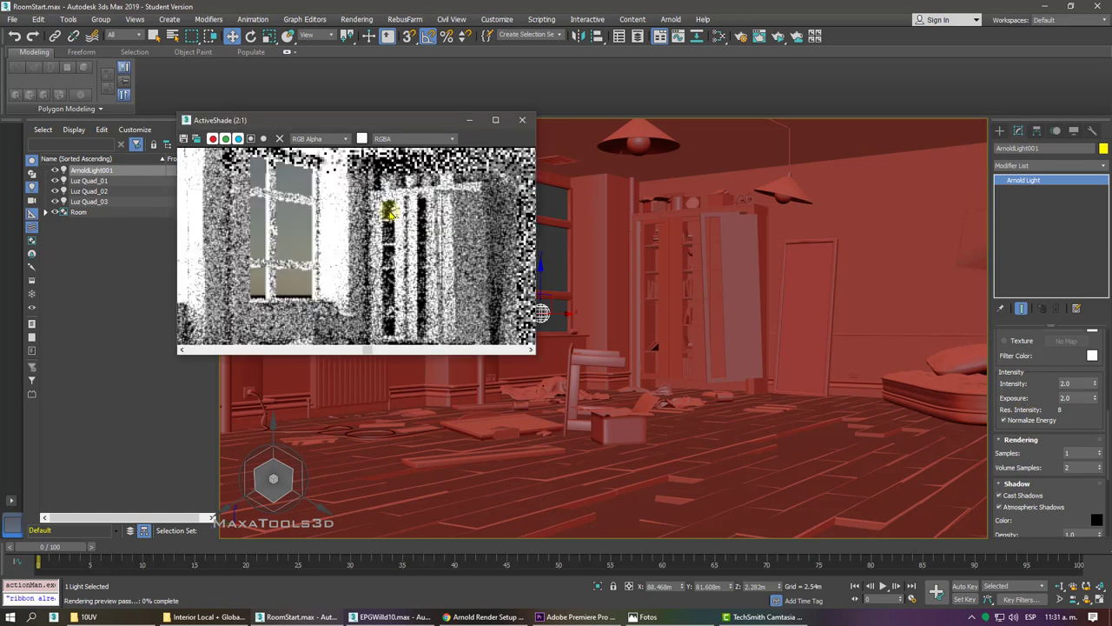
{"action": "scroll", "coordinate": [391, 213], "scroll_direction": "up", "scroll_amount": 1}
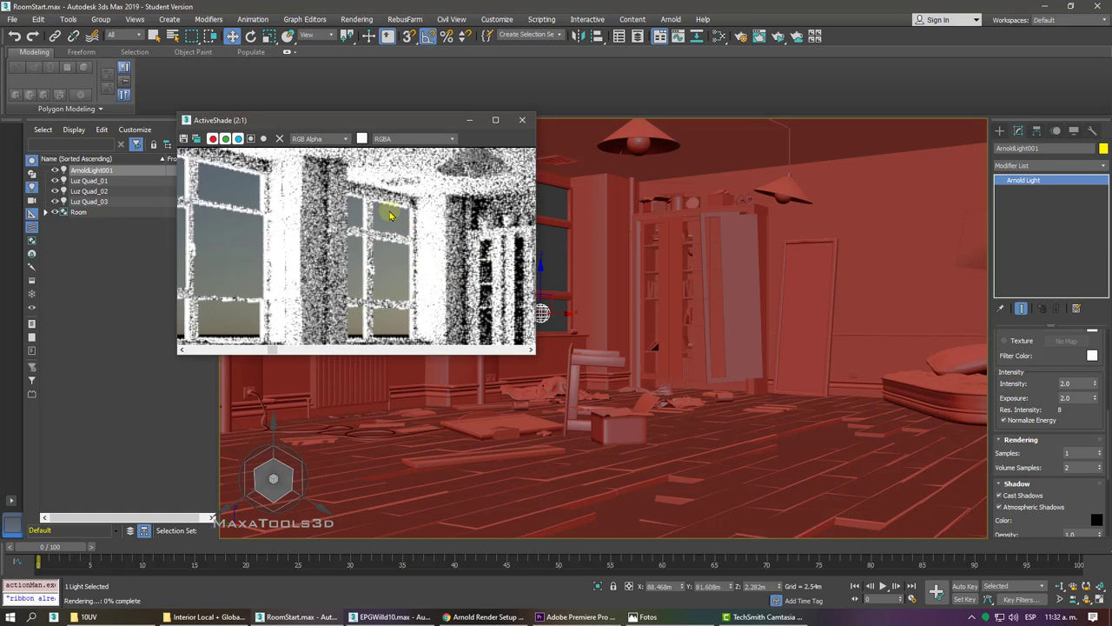
{"action": "scroll", "coordinate": [390, 215], "scroll_direction": "down", "scroll_amount": 1}
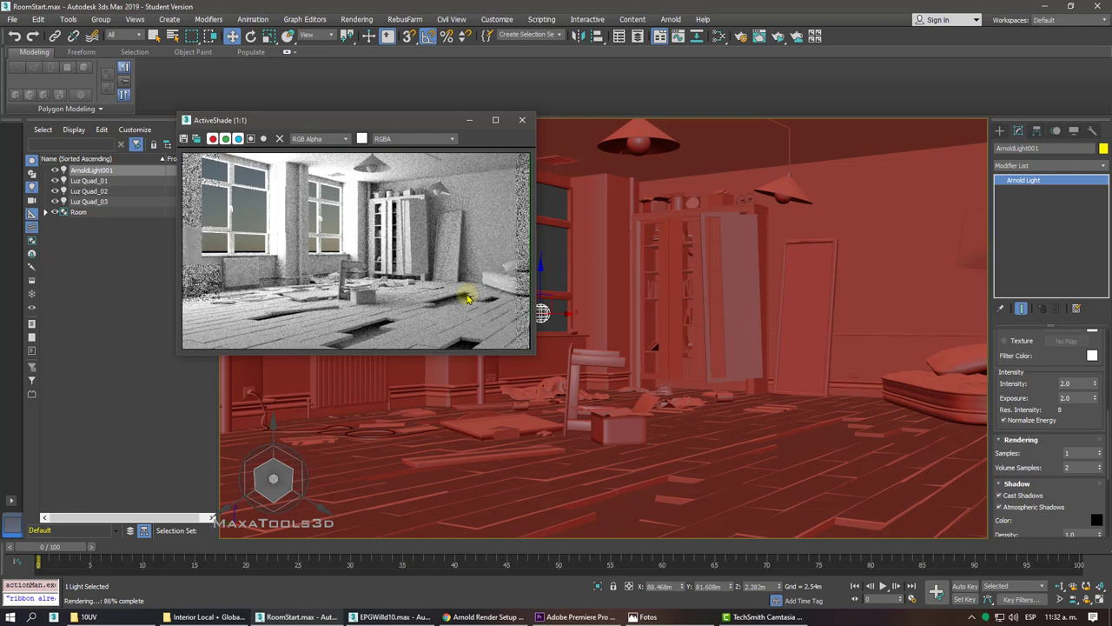
Reopen the Slate Material Editor and arrange it beside the render preview.
{"action": "left_click", "coordinate": [718, 36]}
{"action": "left_click_drag", "start_coordinate": [518, 70], "coordinate": [898, 73]}
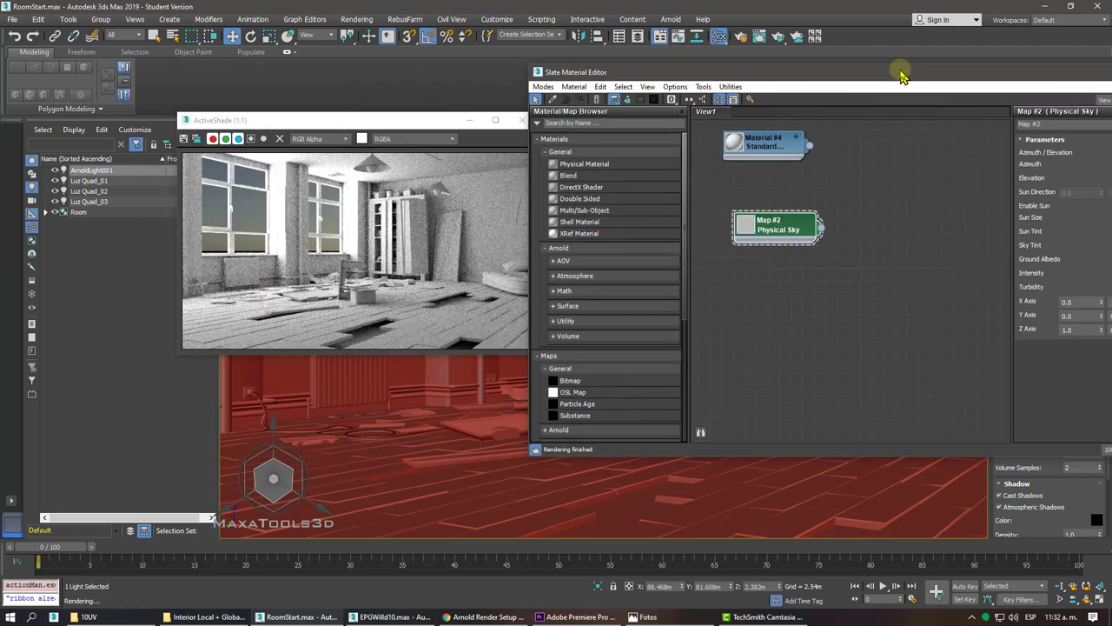
{"action": "left_click_drag", "start_coordinate": [412, 124], "coordinate": [298, 119]}
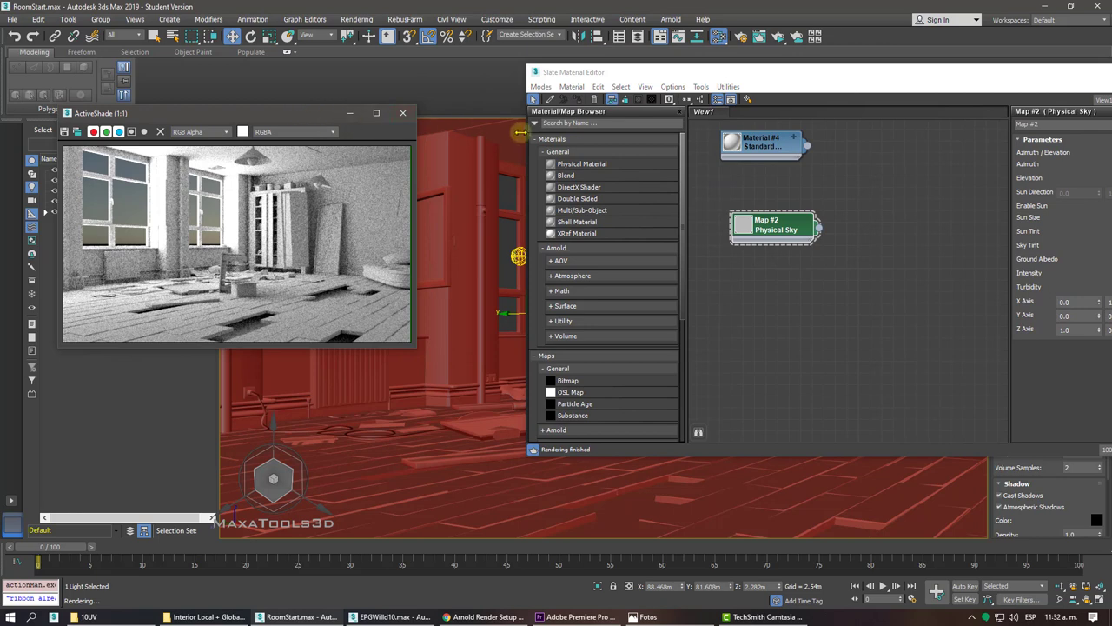
{"action": "left_click_drag", "start_coordinate": [522, 132], "coordinate": [749, 135]}
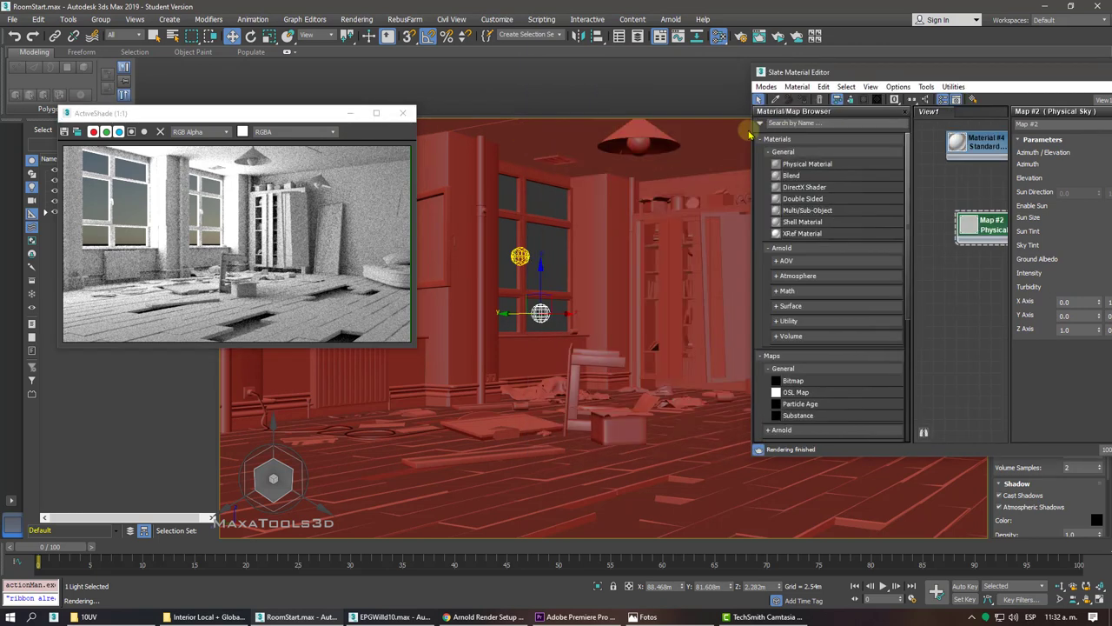
{"action": "left_click_drag", "start_coordinate": [874, 69], "coordinate": [529, 54]}
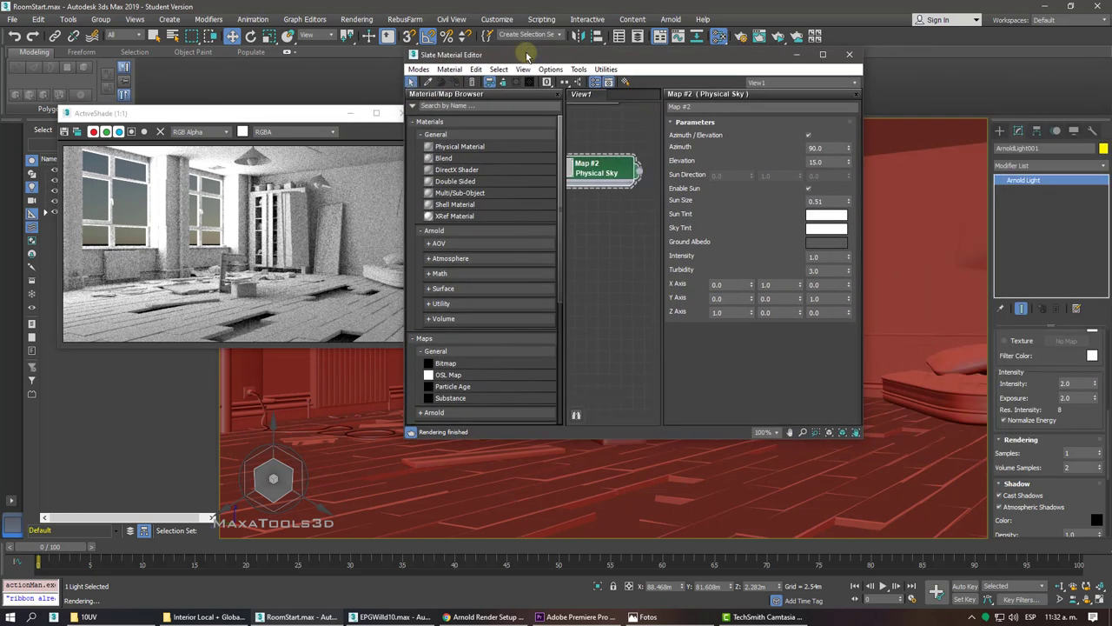
Drag the Physical Sky environment map into the node view and select its node.
{"action": "left_click", "coordinate": [352, 19]}
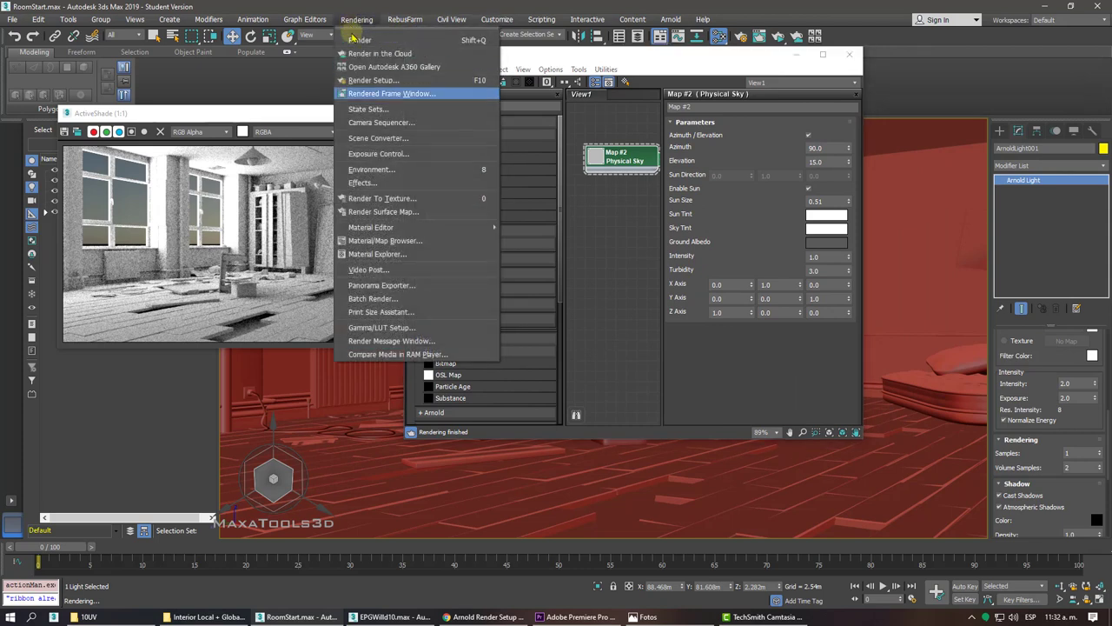
{"action": "left_click", "coordinate": [376, 171]}
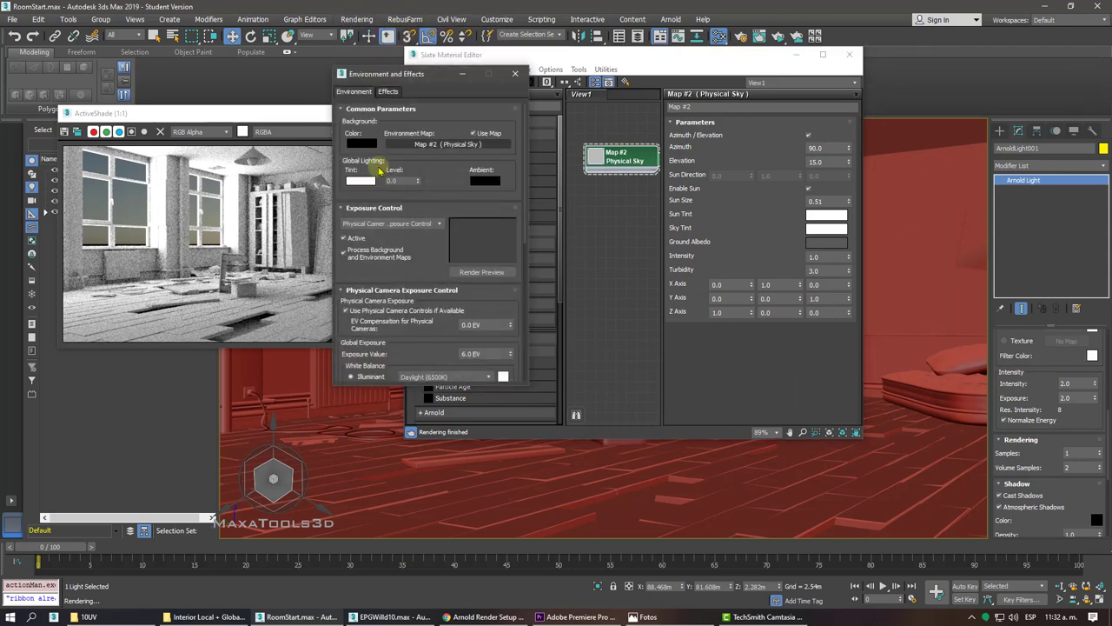
{"action": "left_click_drag", "start_coordinate": [430, 146], "coordinate": [605, 224]}
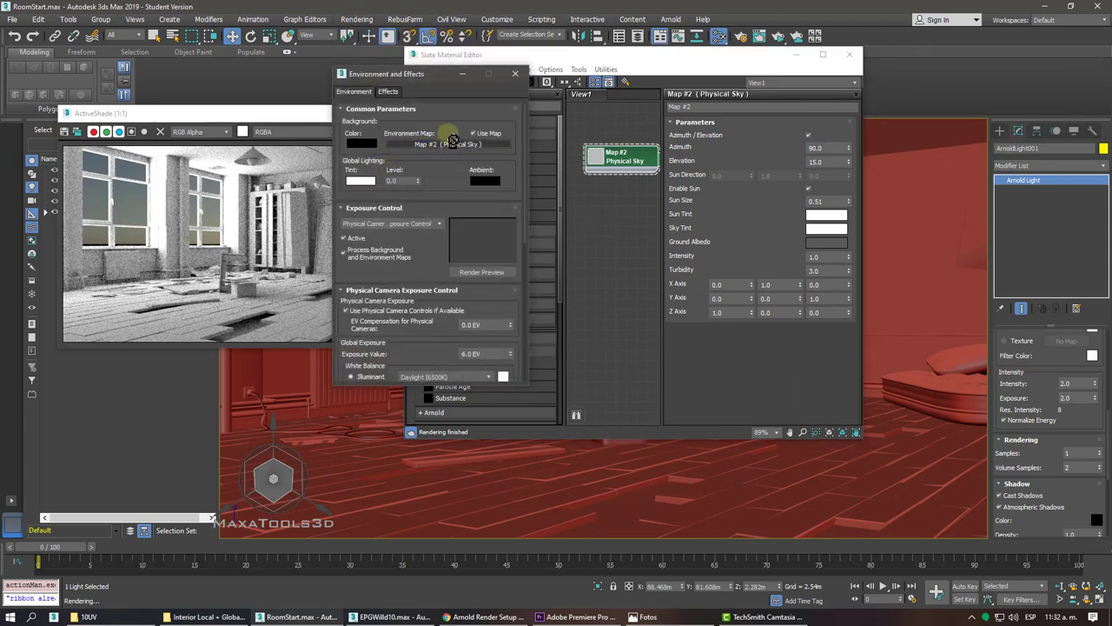
{"action": "left_click", "coordinate": [515, 73]}
{"action": "left_click", "coordinate": [618, 169]}
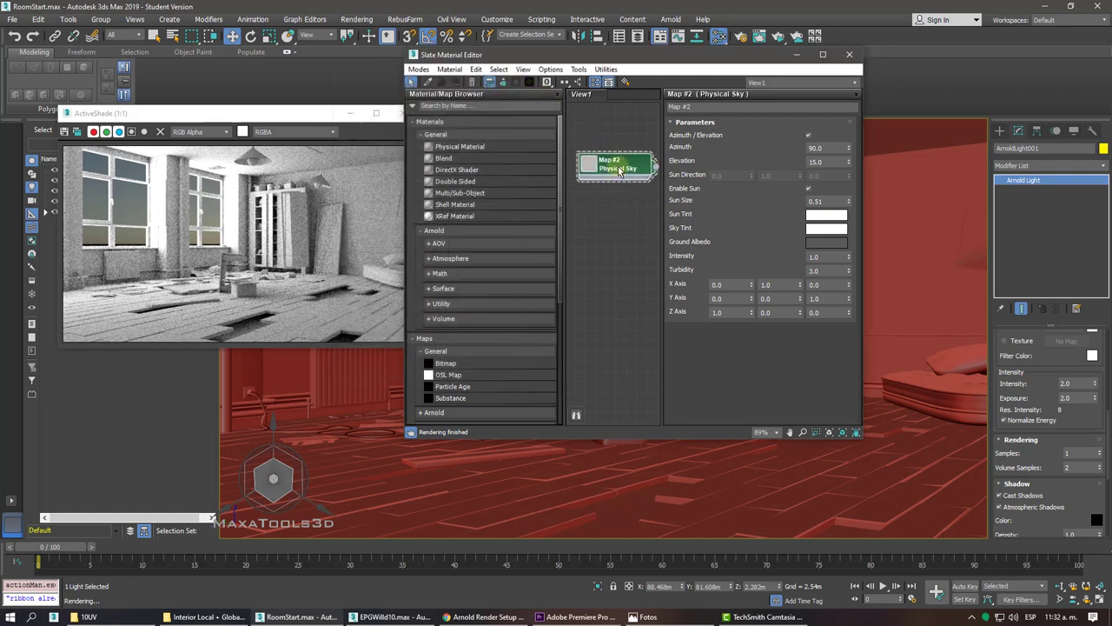
{"action": "left_click_drag", "start_coordinate": [619, 169], "coordinate": [616, 172]}
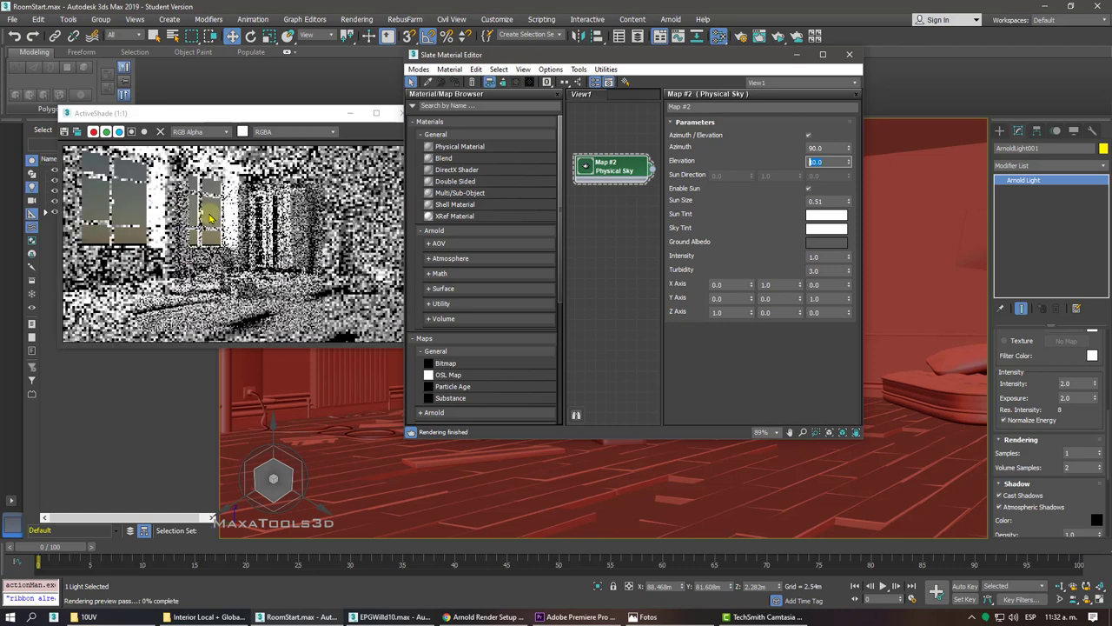
Set the Physical Sky sun elevation to 50.0.
{"action": "type", "text": "1"}
{"action": "key", "text": "Return"}
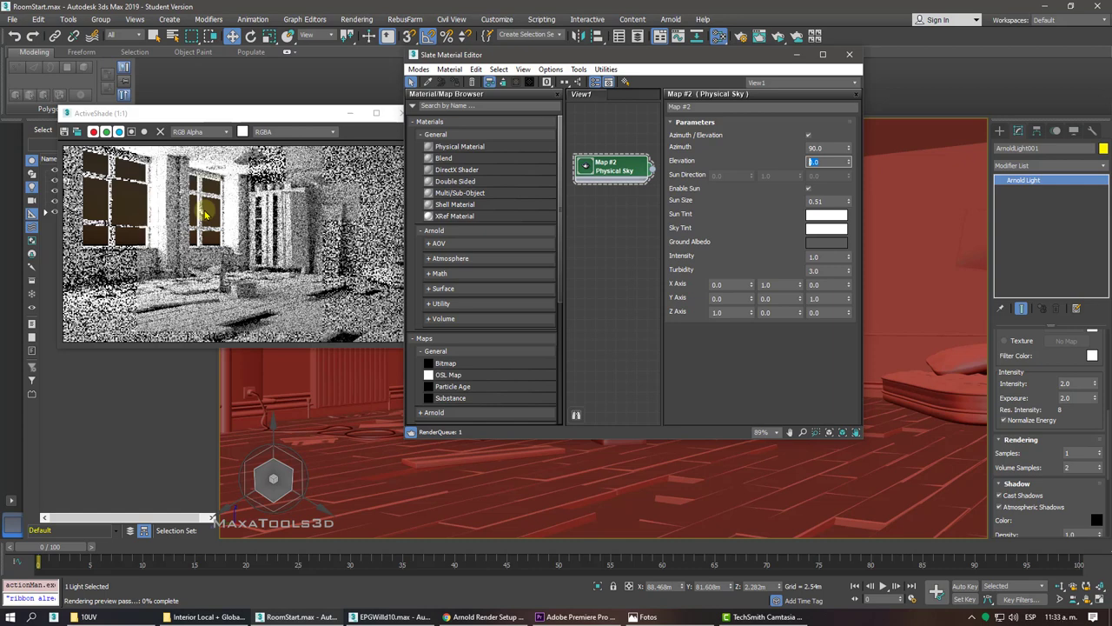
{"action": "type", "text": "50"}
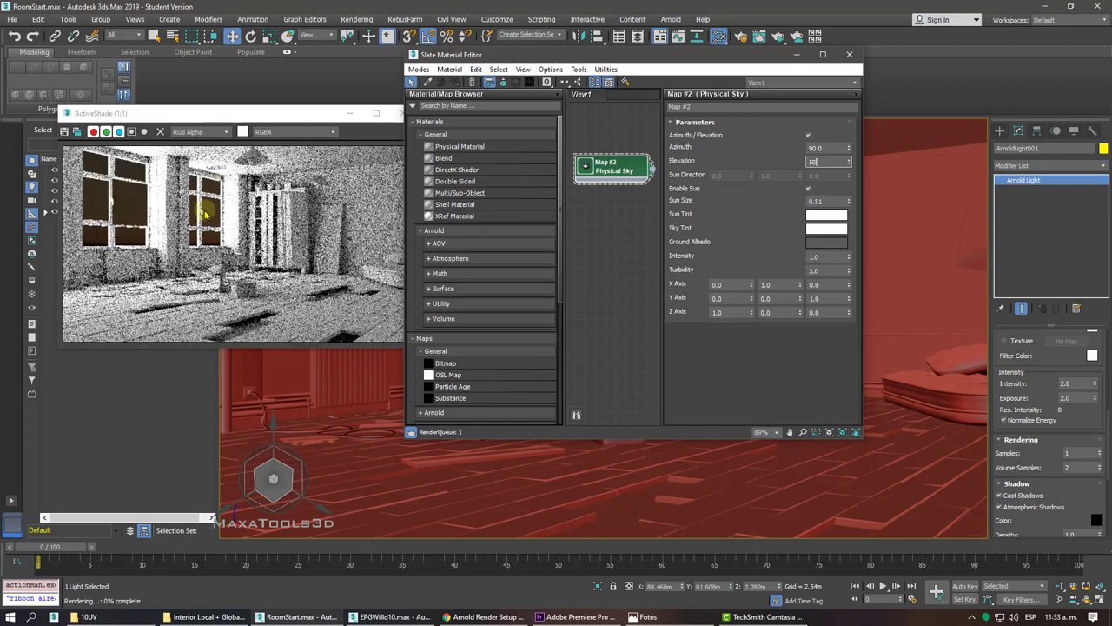
{"action": "key", "text": "Return"}
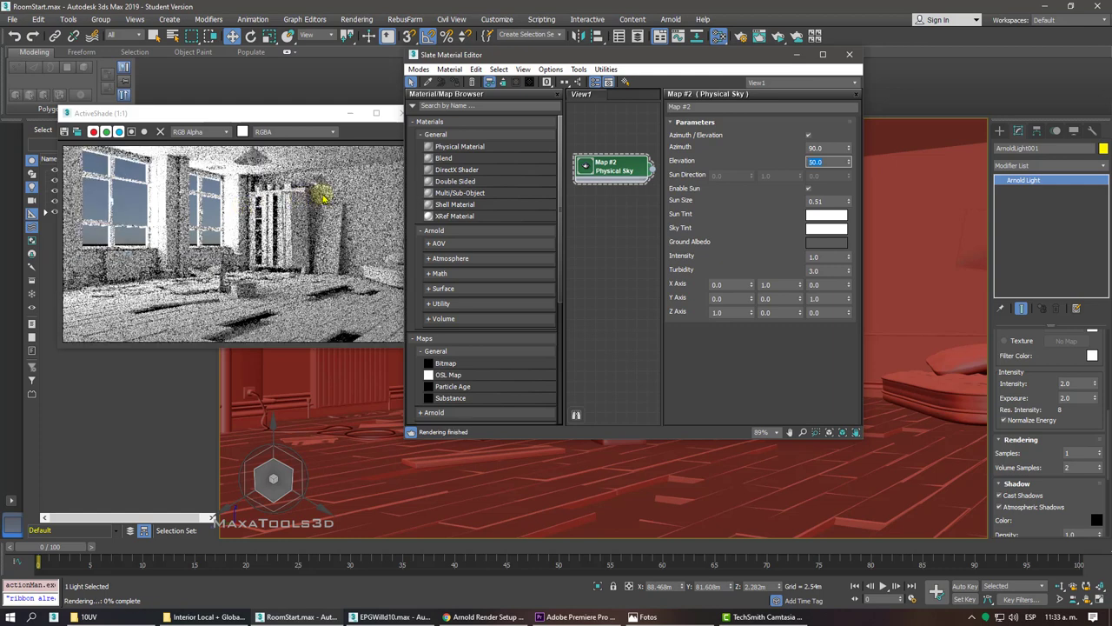
Zoom the ActiveShade preview to inspect the room under the higher sun.
{"action": "left_click", "coordinate": [123, 254]}
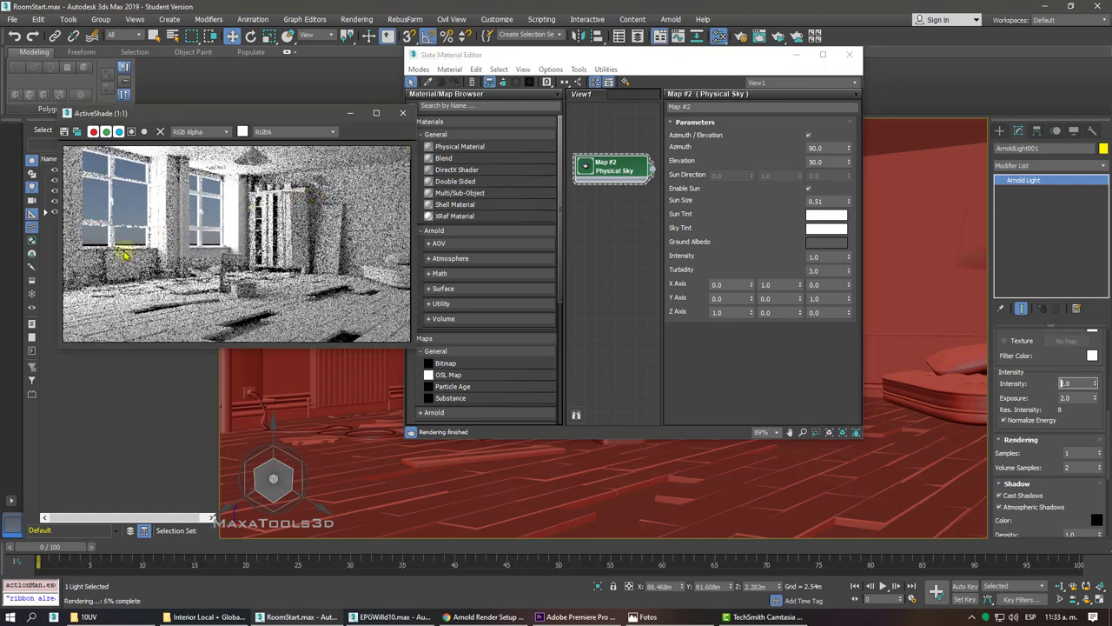
{"action": "scroll", "coordinate": [123, 253], "scroll_direction": "up", "scroll_amount": 1}
{"action": "scroll", "coordinate": [124, 254], "scroll_direction": "up", "scroll_amount": 1}
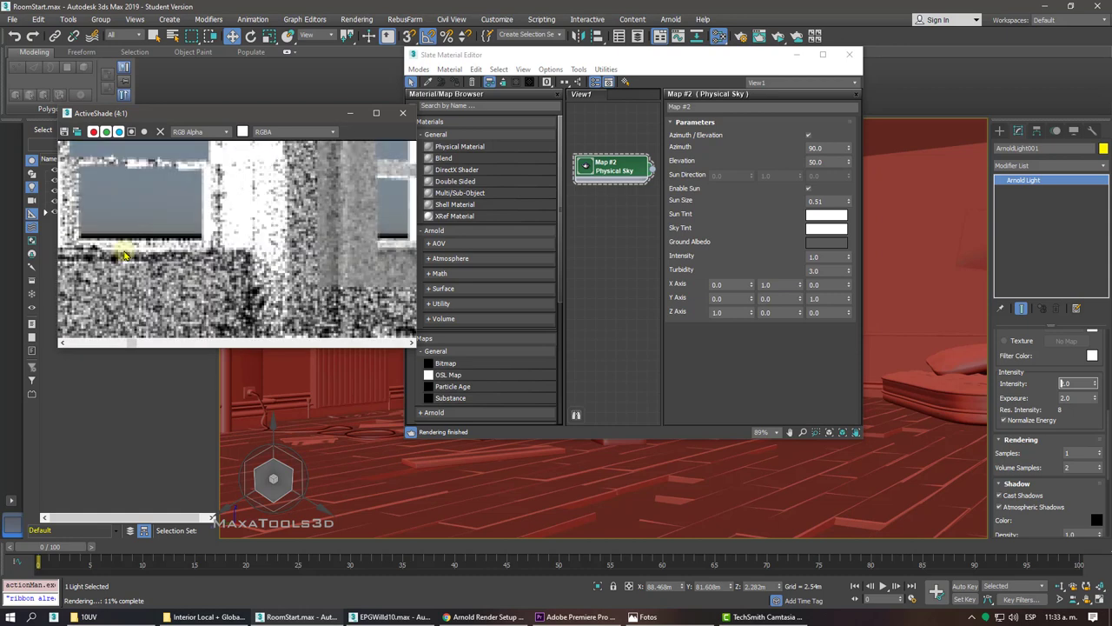
{"action": "scroll", "coordinate": [151, 246], "scroll_direction": "down", "scroll_amount": 1}
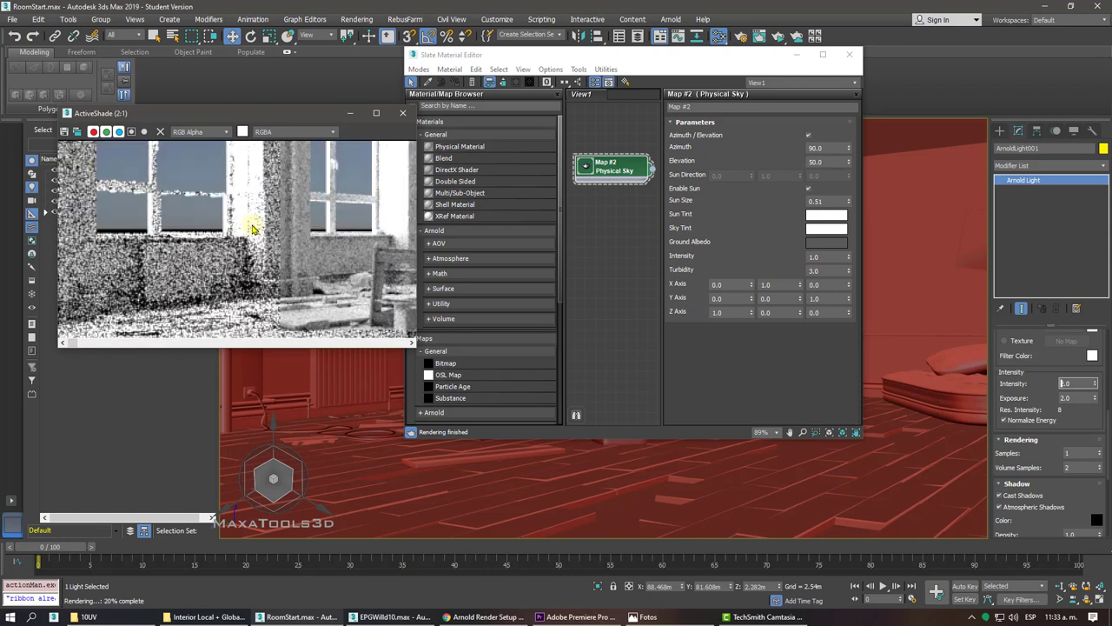
{"action": "scroll", "coordinate": [251, 226], "scroll_direction": "down", "scroll_amount": 1}
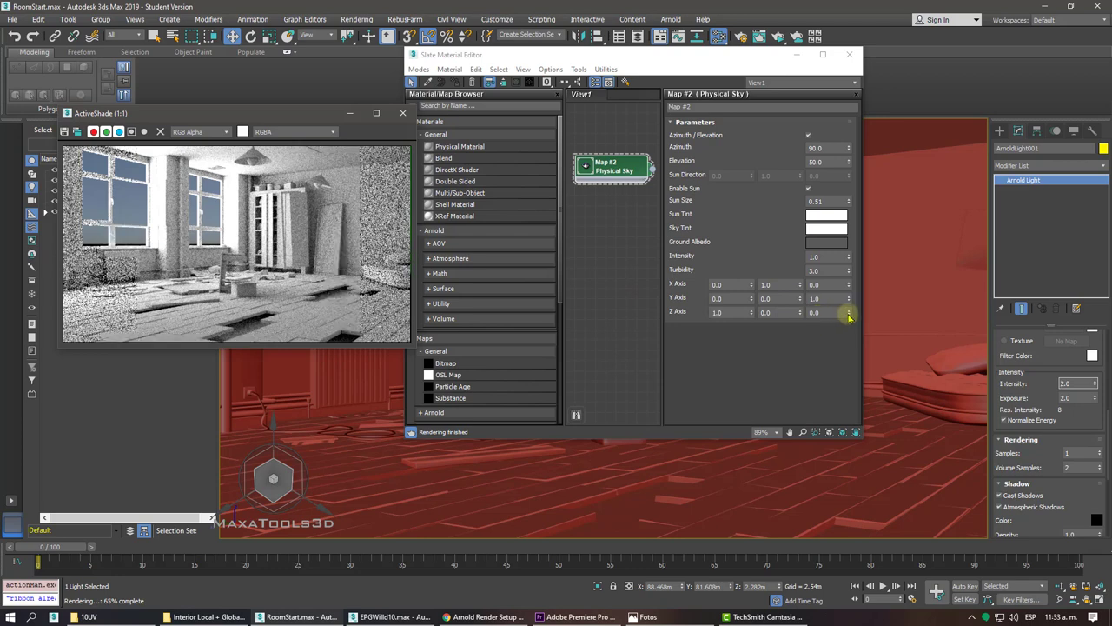
Try tilting the sky with the Z Axis spinner, then reset Z to zero.
{"action": "left_click_drag", "start_coordinate": [850, 318], "coordinate": [841, 339]}
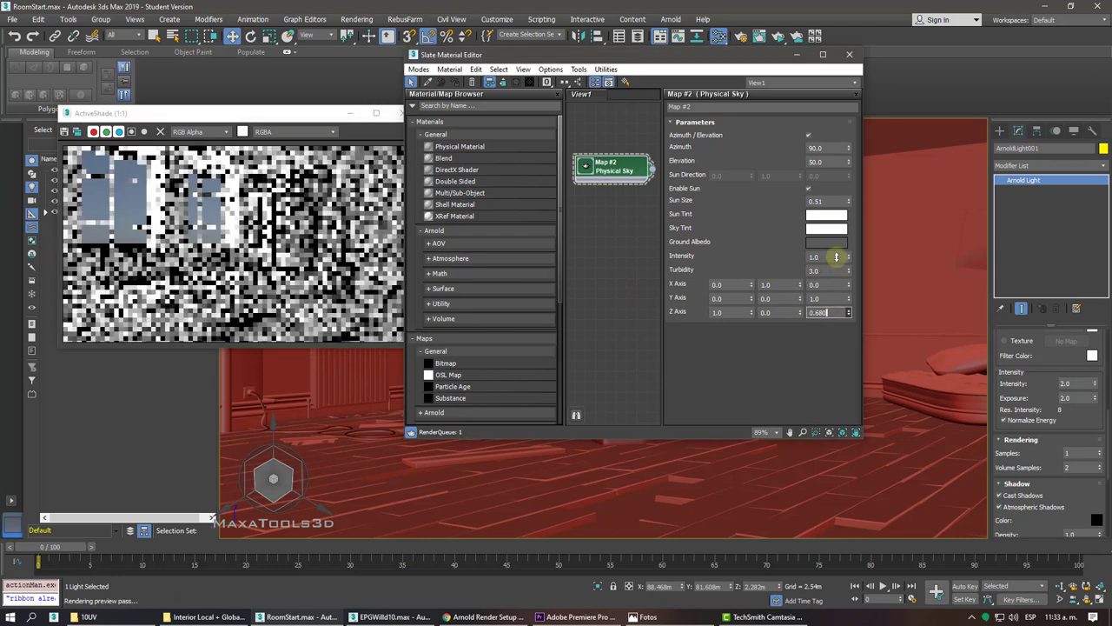
{"action": "left_click_drag", "start_coordinate": [834, 218], "coordinate": [832, 440]}
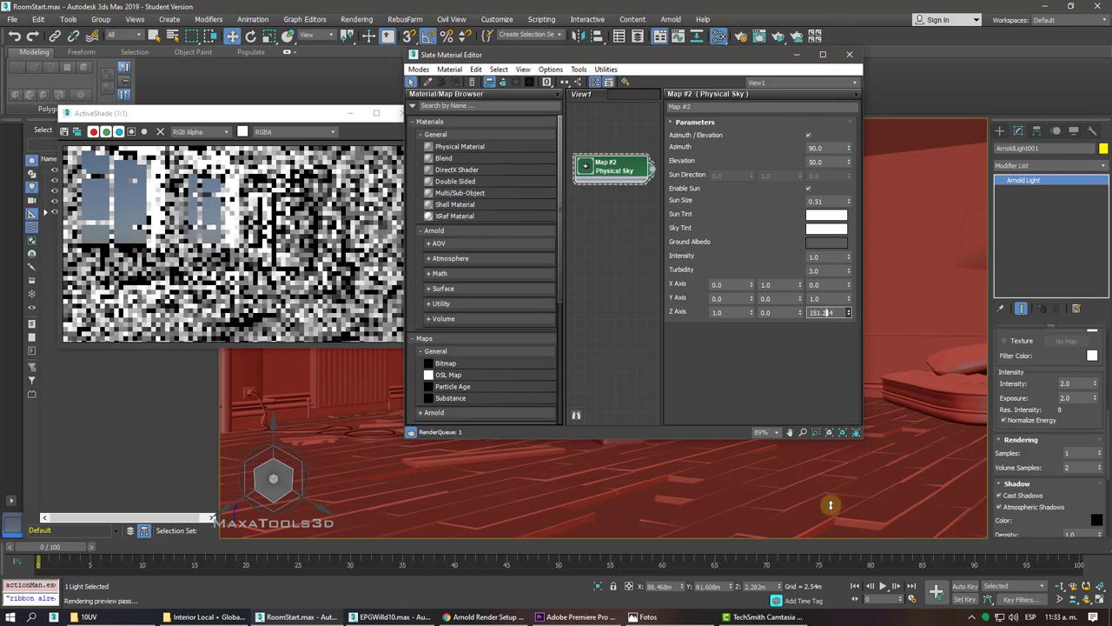
{"action": "right_click", "coordinate": [848, 312]}
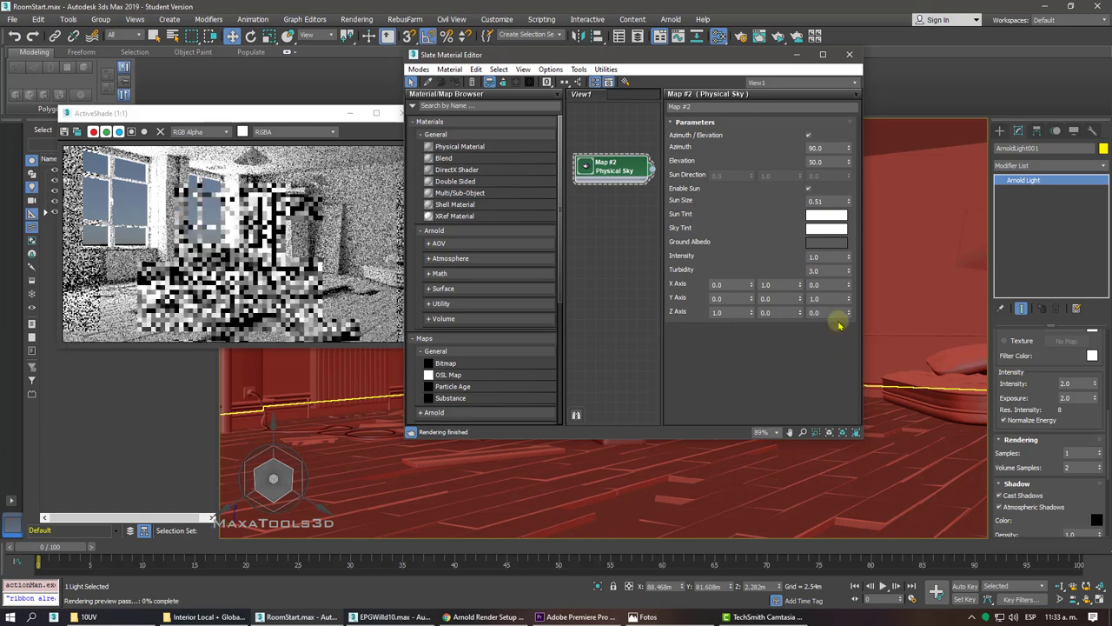
Set the Physical Sky Y Axis to 0.0, 0.033, 0.626 and widen the Slate editor.
{"action": "left_click_drag", "start_coordinate": [849, 299], "coordinate": [841, 217]}
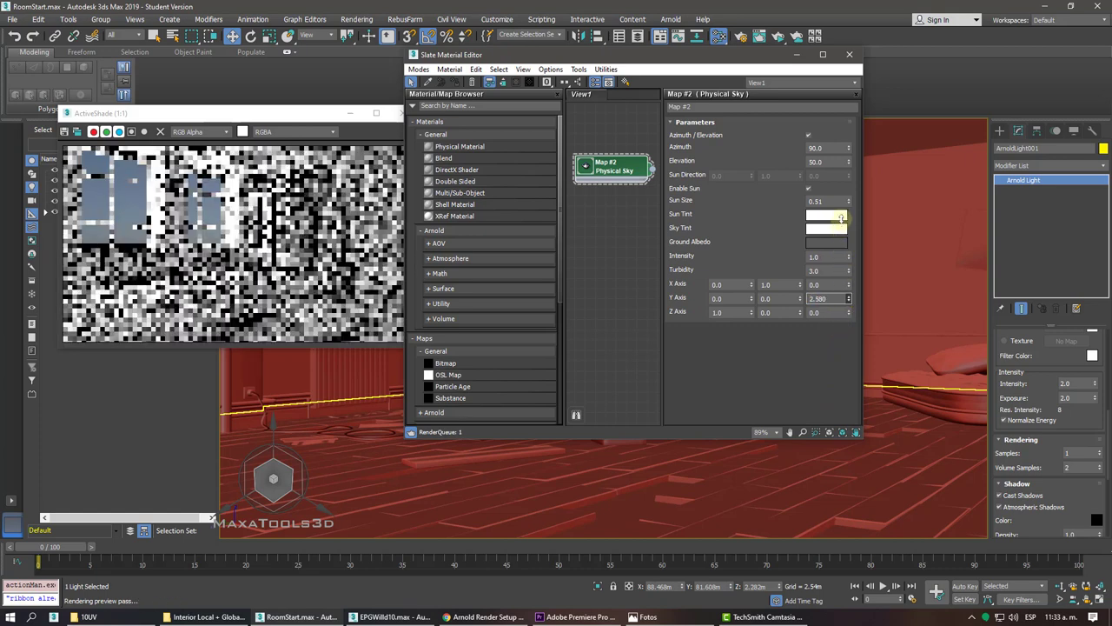
{"action": "left_click_drag", "start_coordinate": [832, 331], "coordinate": [818, 228]}
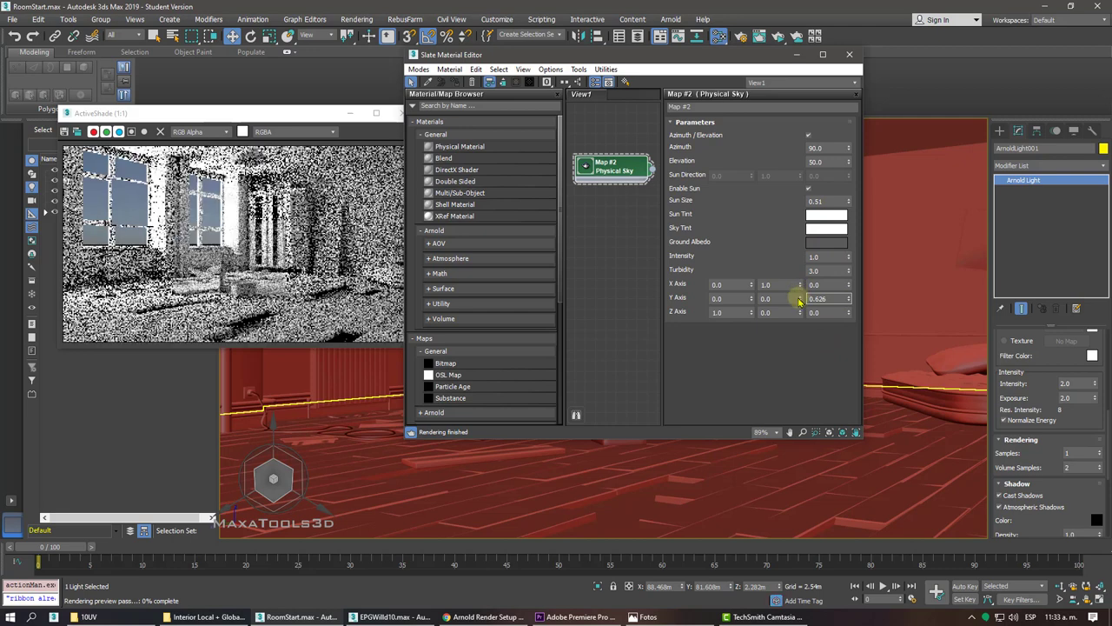
{"action": "mouse_move", "coordinate": [799, 301]}
{"action": "left_mouse_down"}
{"action": "mouse_move", "coordinate": [796, 233]}
{"action": "mouse_move", "coordinate": [782, 314]}
{"action": "mouse_move", "coordinate": [774, 274]}
{"action": "mouse_move", "coordinate": [770, 303]}
{"action": "left_mouse_up"}
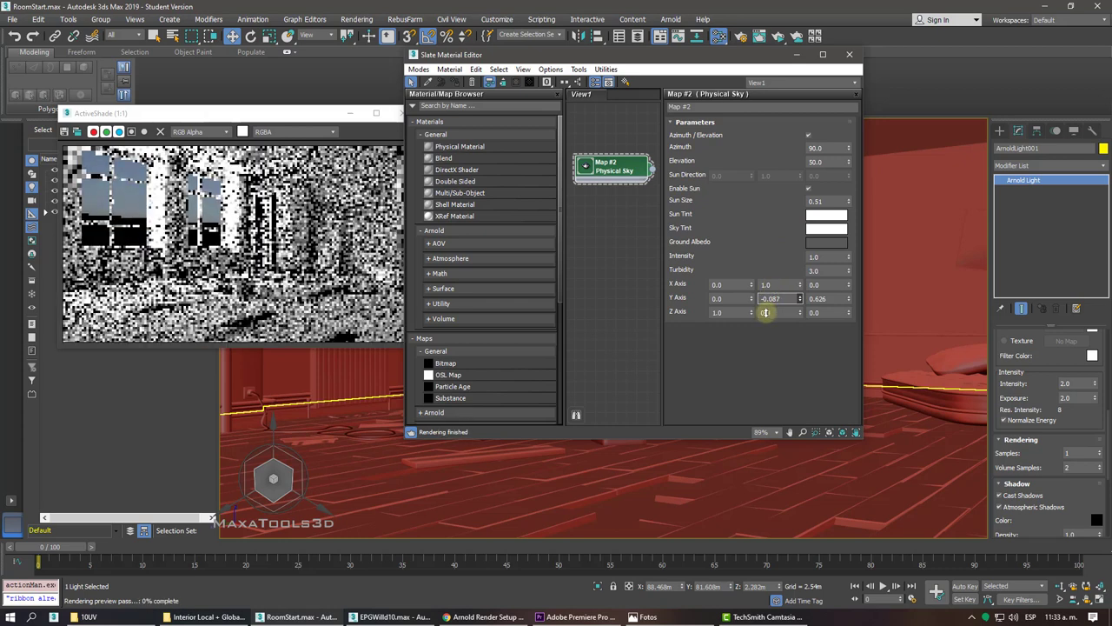
{"action": "left_click_drag", "start_coordinate": [766, 310], "coordinate": [768, 299]}
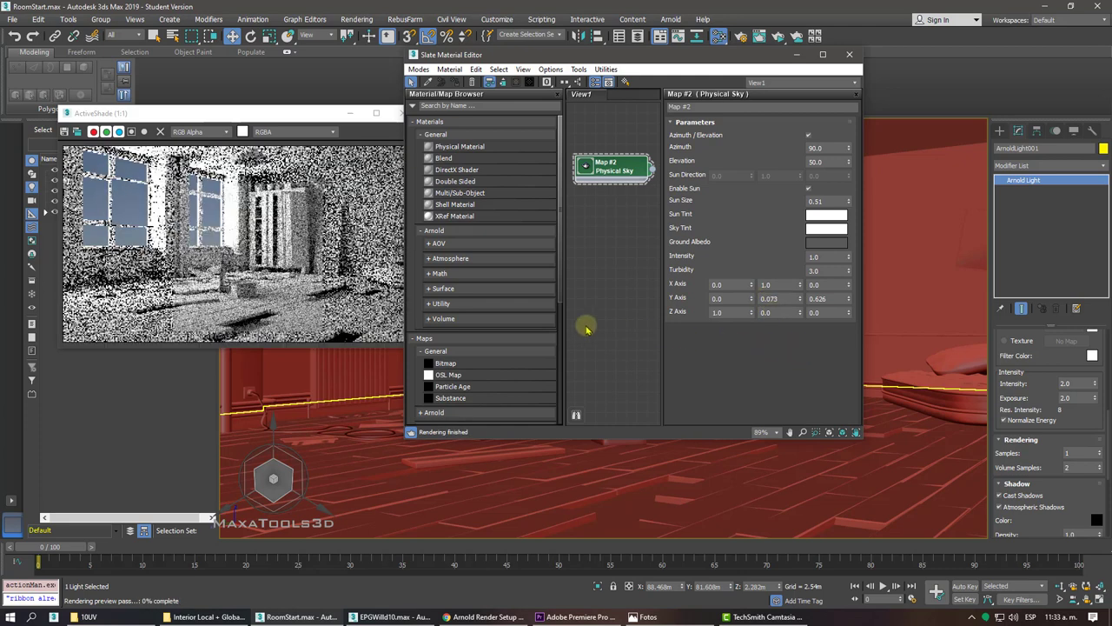
{"action": "left_click", "coordinate": [225, 280]}
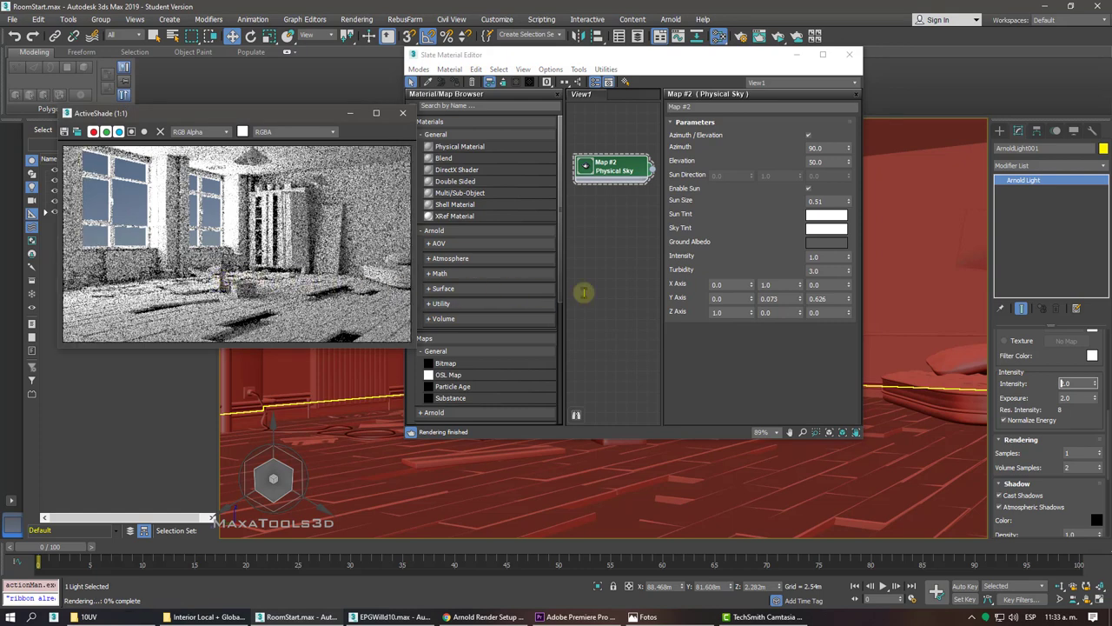
{"action": "type", "text": "2"}
{"action": "left_click", "coordinate": [800, 301]}
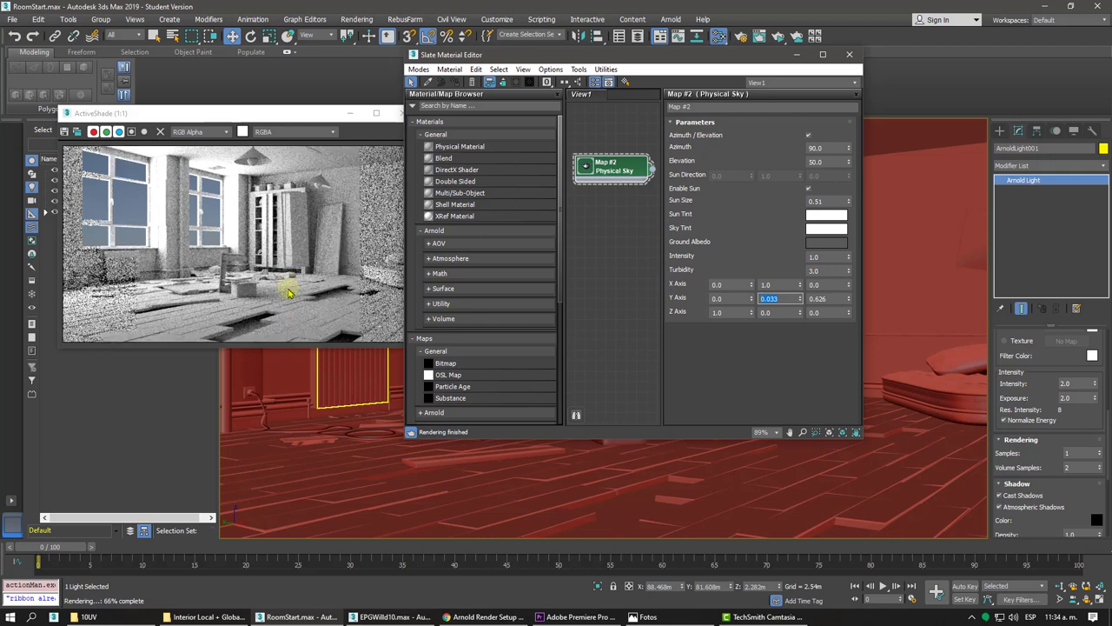
{"action": "left_click", "coordinate": [613, 295]}
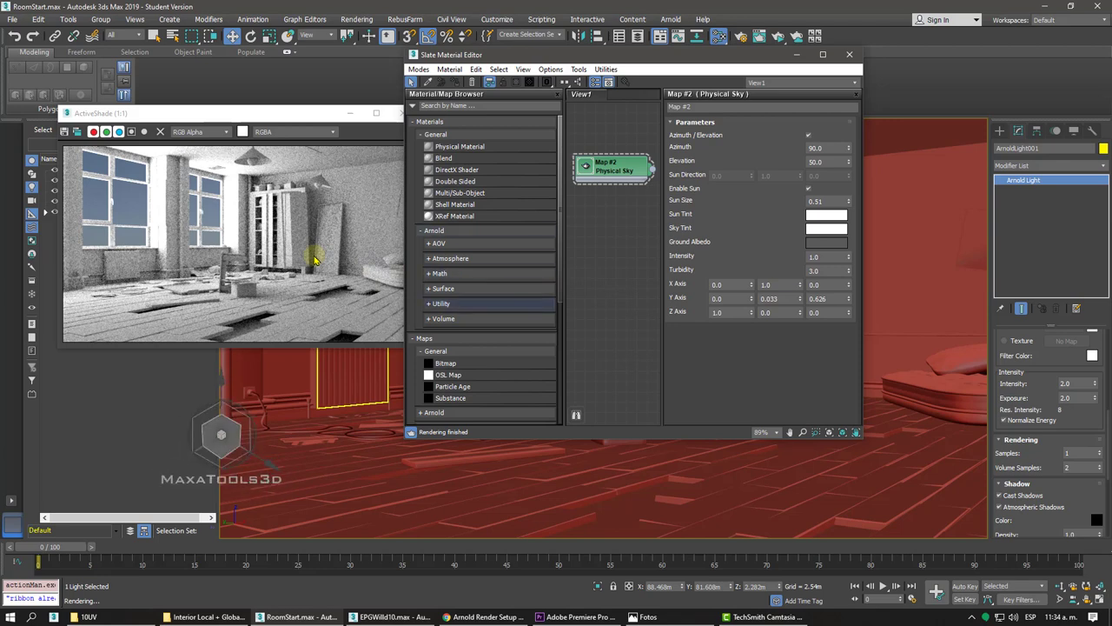
{"action": "left_click_drag", "start_coordinate": [402, 371], "coordinate": [318, 356]}
{"action": "left_click_drag", "start_coordinate": [542, 173], "coordinate": [562, 177]}
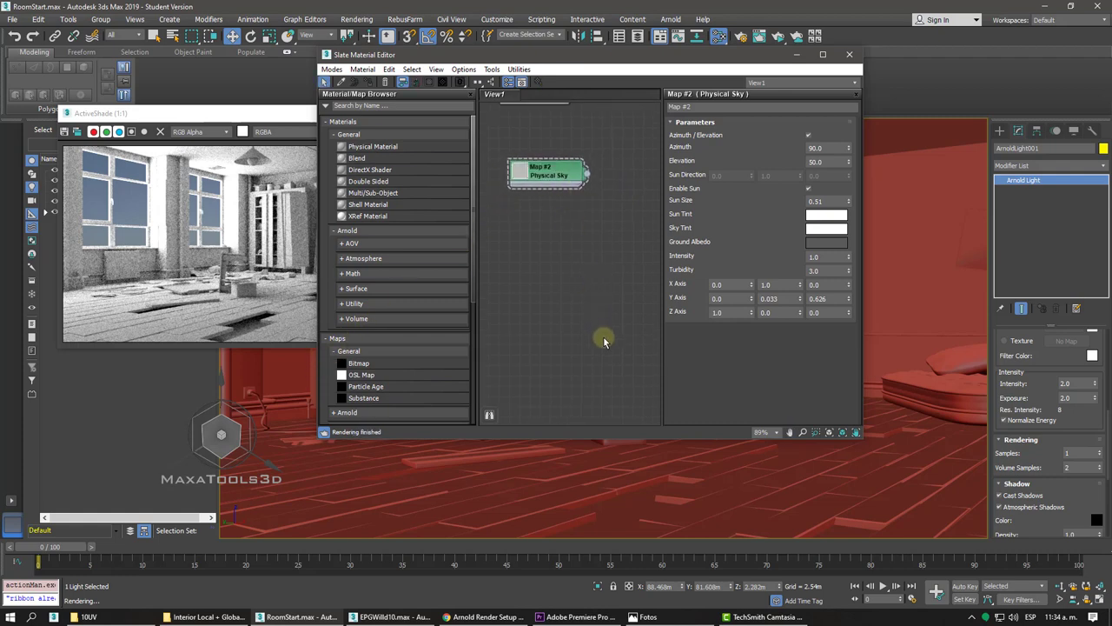
Check the Environment Map assignment without changes, then close Environment settings and the Slate Material Editor.
{"action": "left_click", "coordinate": [357, 19]}
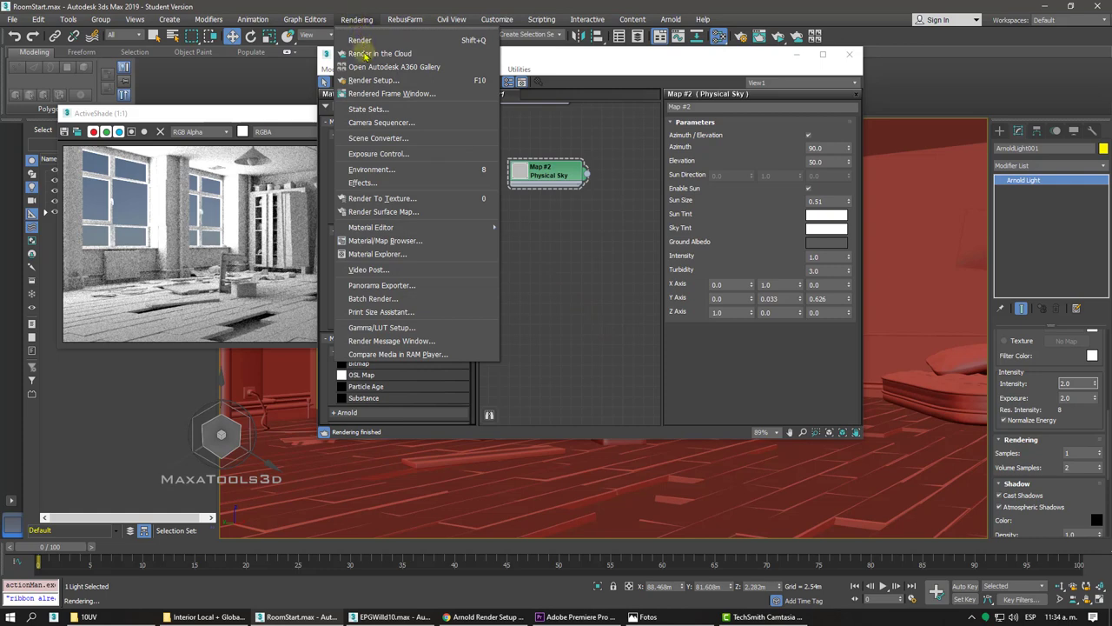
{"action": "left_click", "coordinate": [372, 169]}
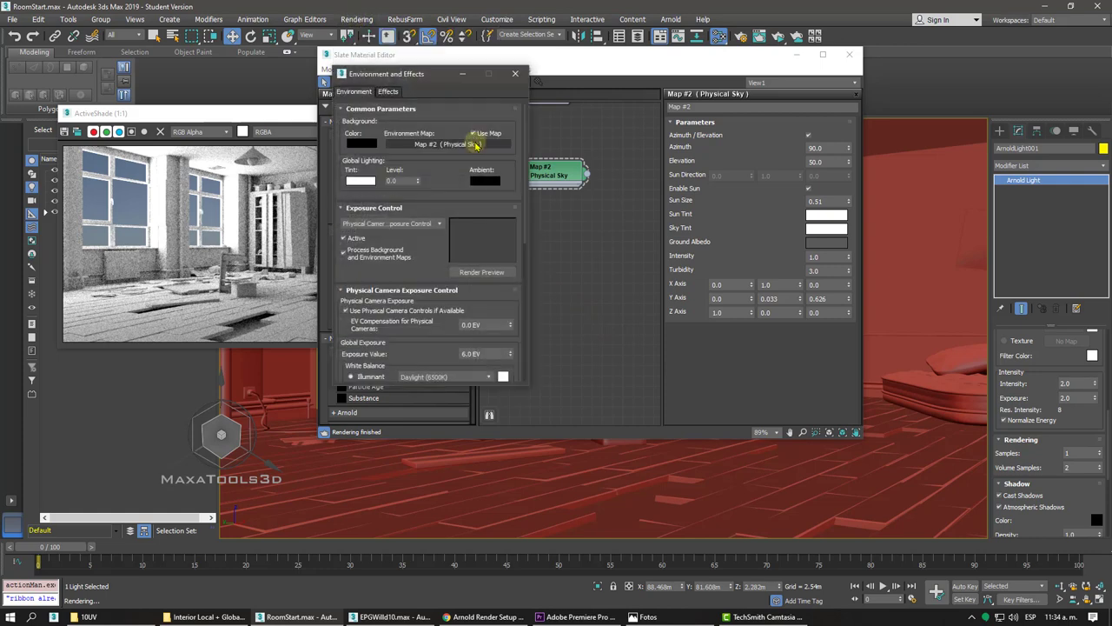
{"action": "left_click", "coordinate": [461, 144]}
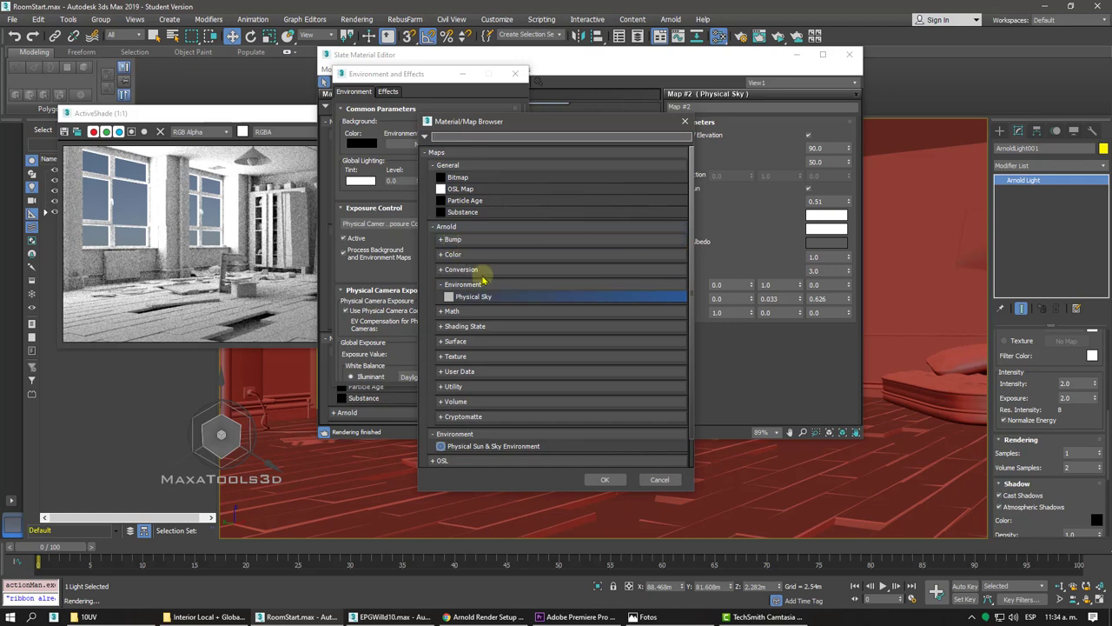
{"action": "left_click", "coordinate": [661, 481]}
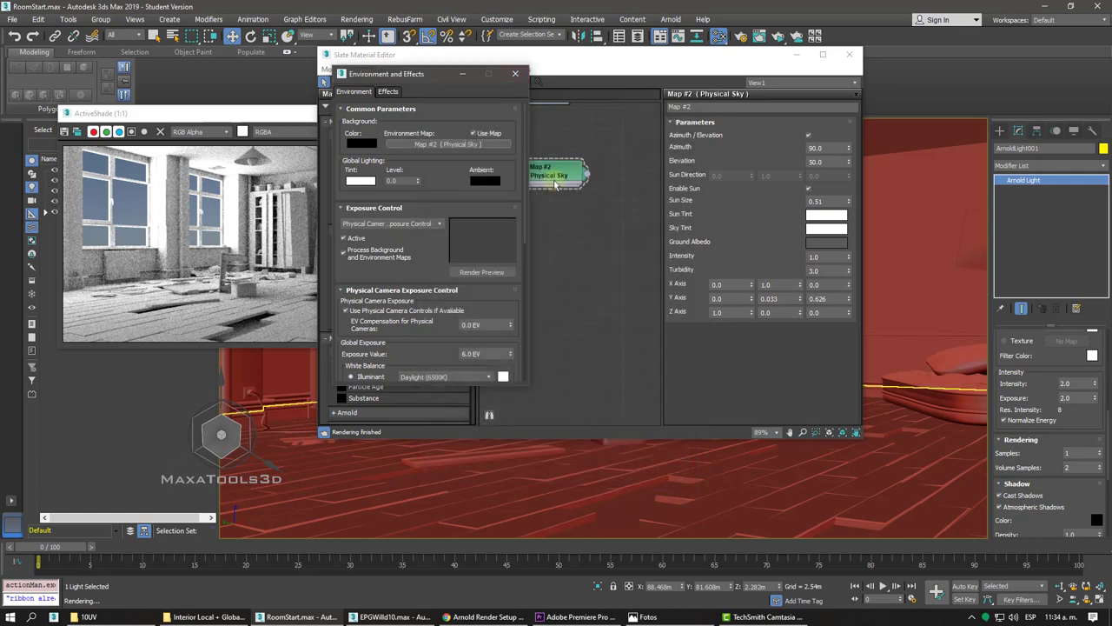
{"action": "left_click", "coordinate": [515, 73]}
{"action": "left_click_drag", "start_coordinate": [549, 171], "coordinate": [571, 183]}
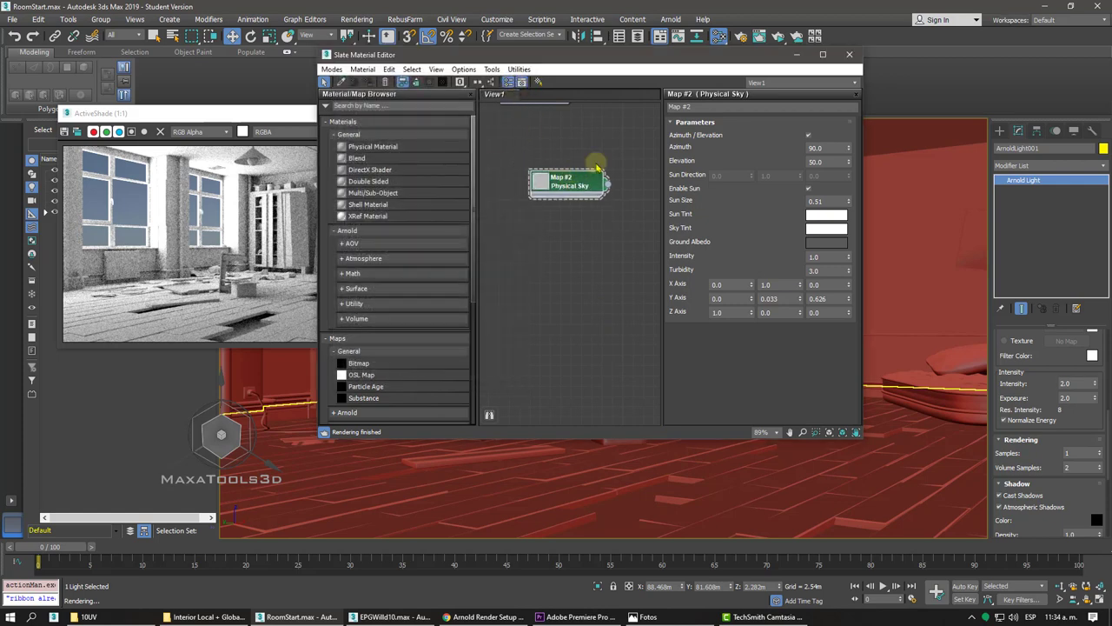
{"action": "left_click", "coordinate": [851, 57]}
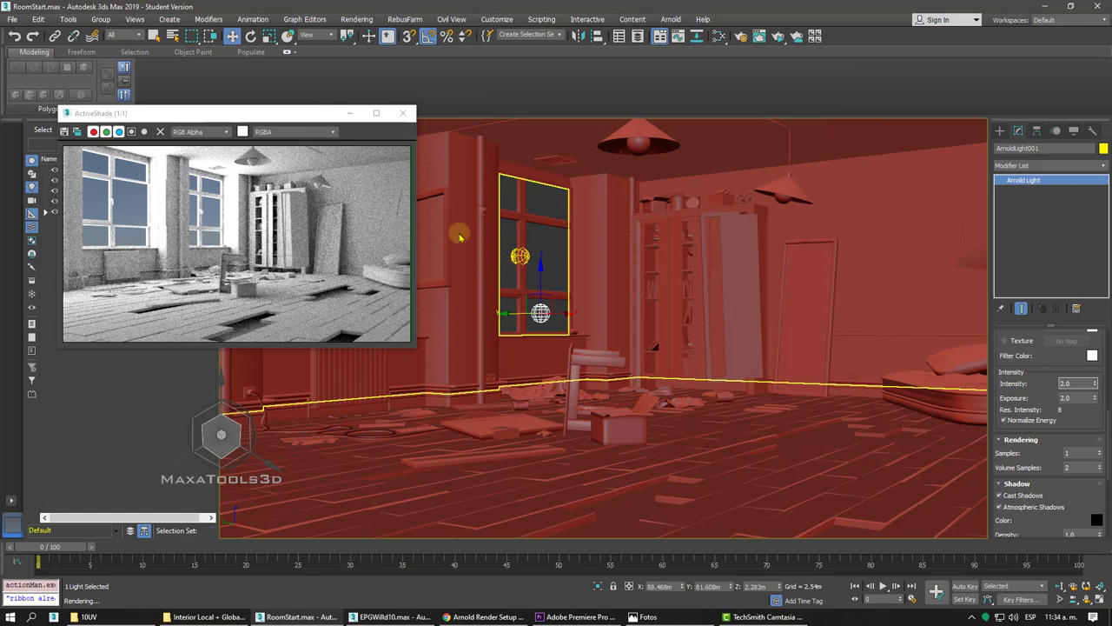
Select the PhysCamera001 physical camera from the camera viewport's menu.
{"action": "type", "text": "2"}
{"action": "left_click_drag", "start_coordinate": [298, 113], "coordinate": [287, 192]}
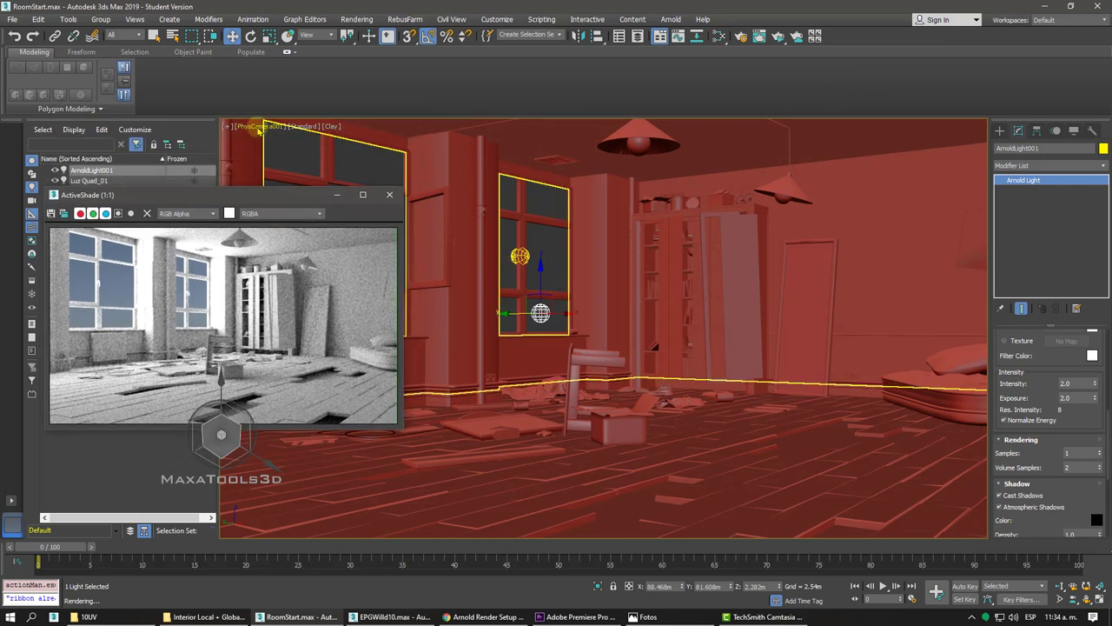
{"action": "left_click", "coordinate": [255, 126]}
{"action": "left_click", "coordinate": [321, 346]}
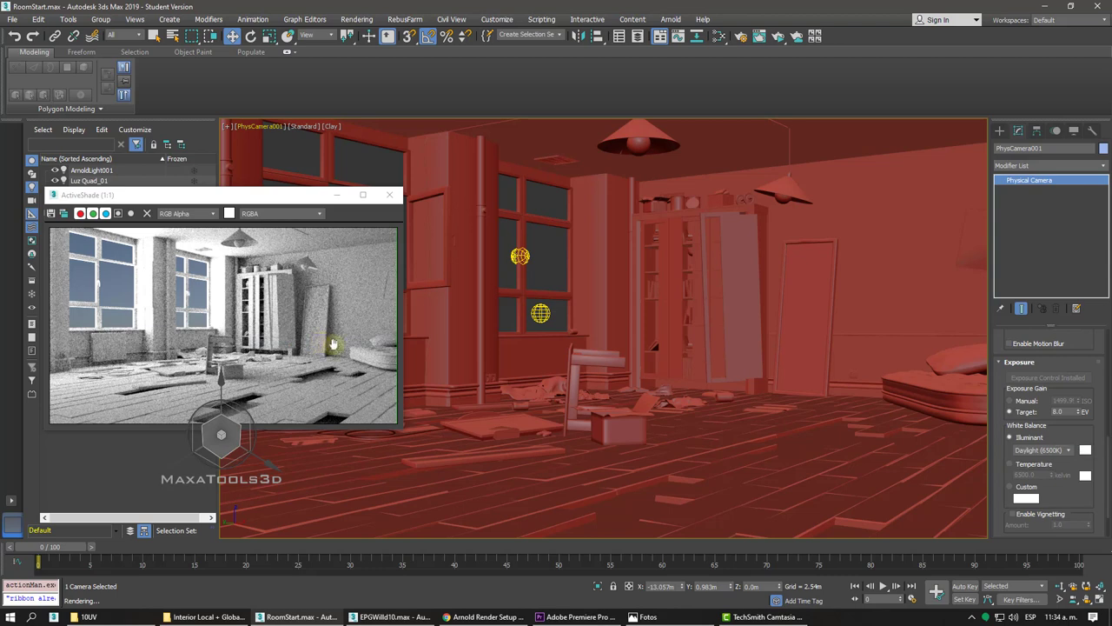
{"action": "left_click", "coordinate": [782, 442]}
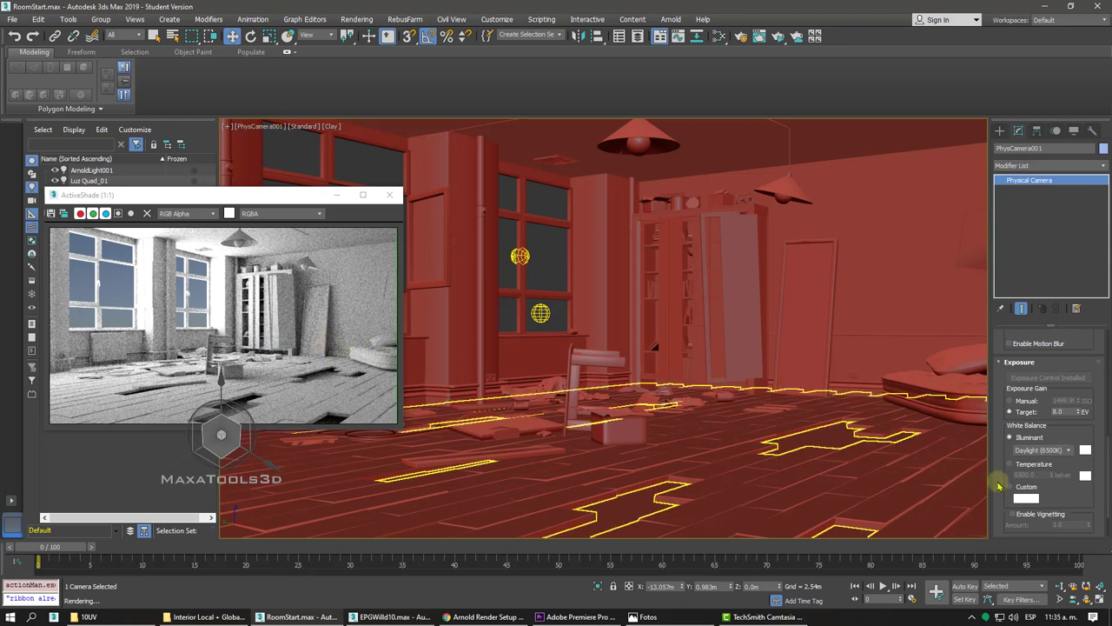
Test a 15.0 EV exposure target, return it to 8.0 EV, and centre the ActiveShade preview.
{"action": "left_click", "coordinate": [1067, 411]}
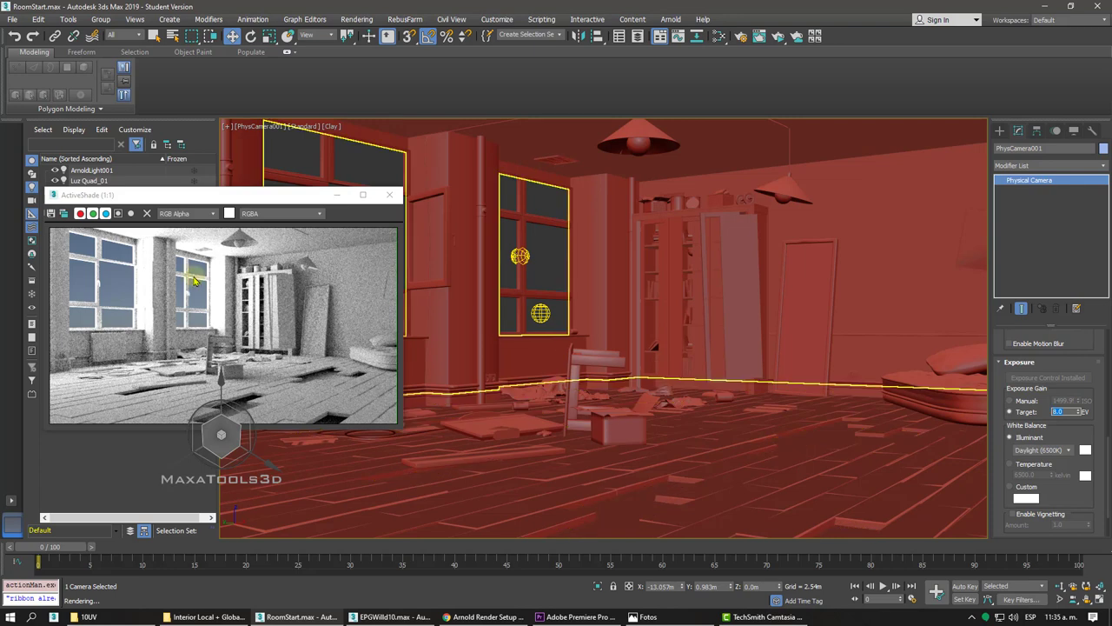
{"action": "type", "text": "15"}
{"action": "left_click", "coordinate": [250, 322]}
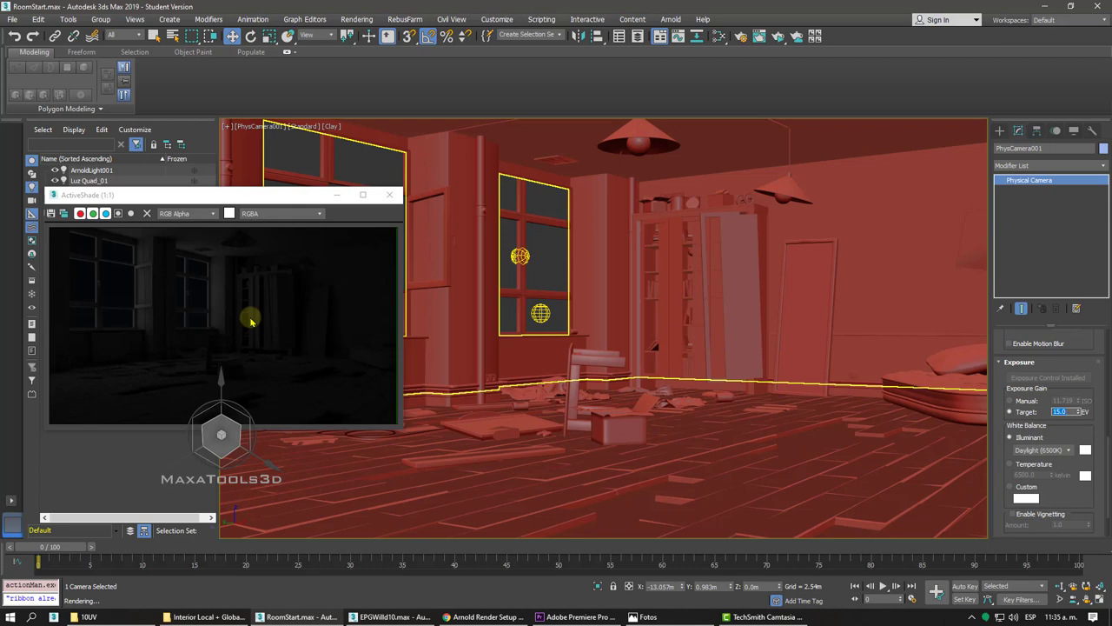
{"action": "key", "text": "ctrl+z"}
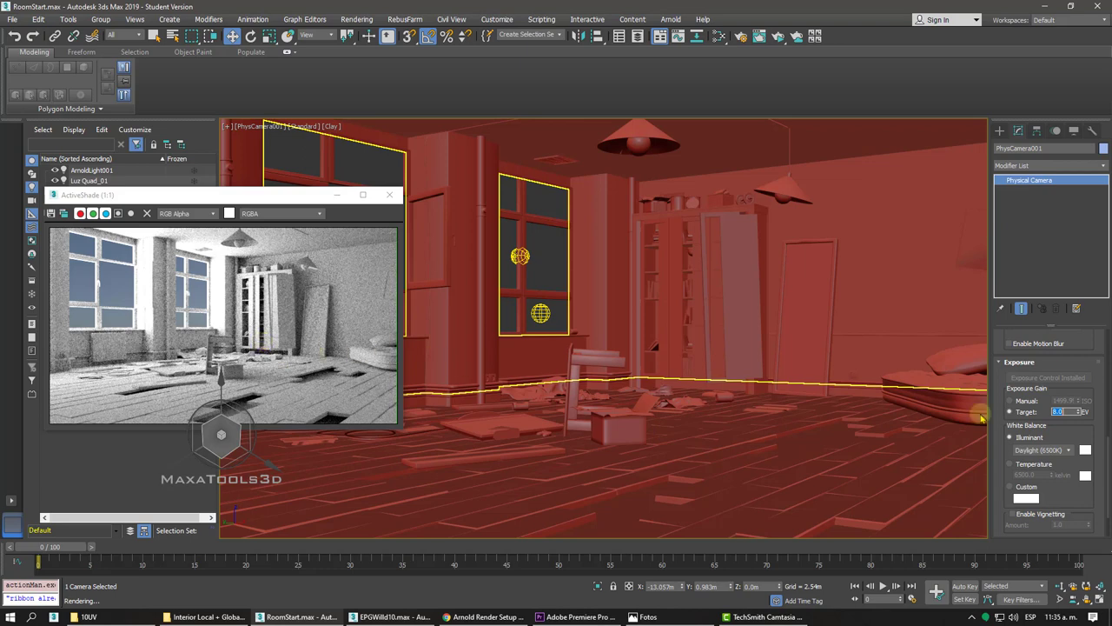
{"action": "type", "text": "5"}
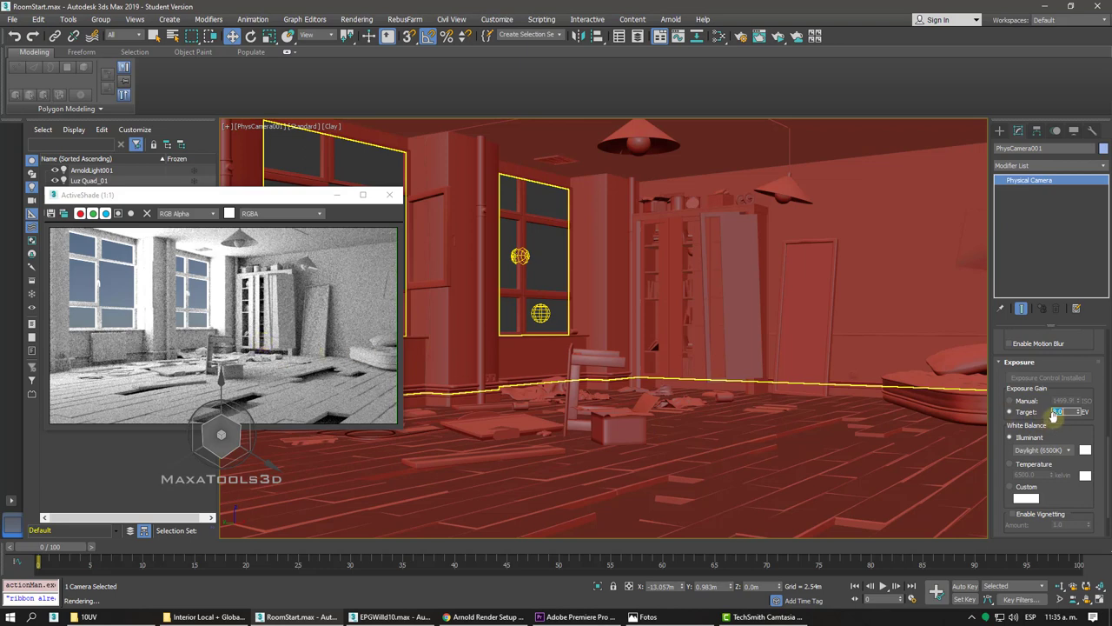
{"action": "key", "text": "Return"}
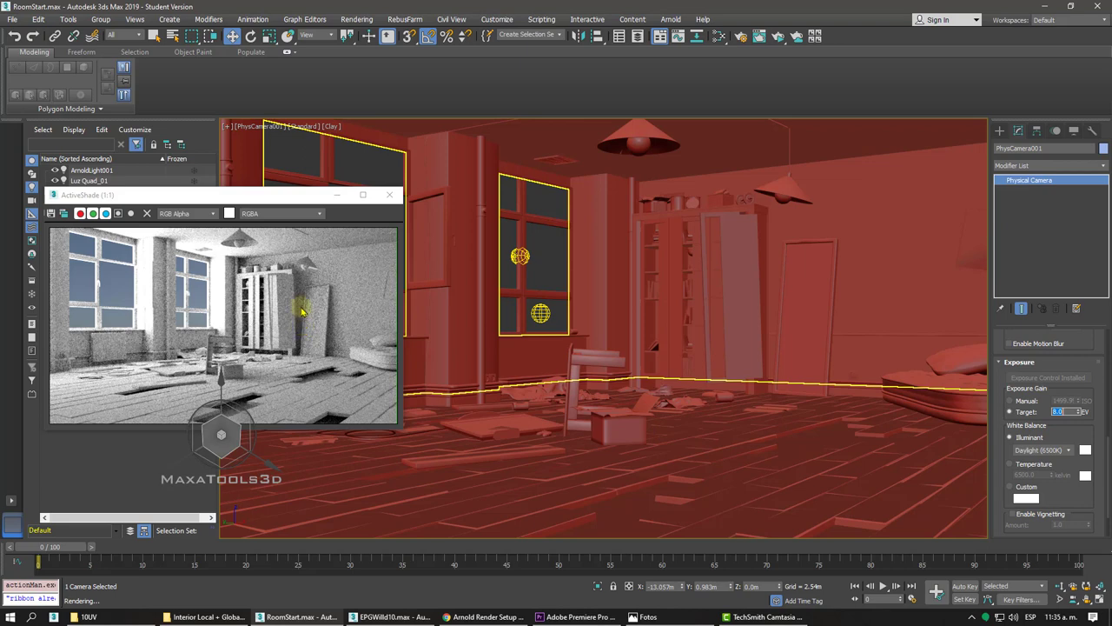
{"action": "left_click_drag", "start_coordinate": [294, 196], "coordinate": [614, 178]}
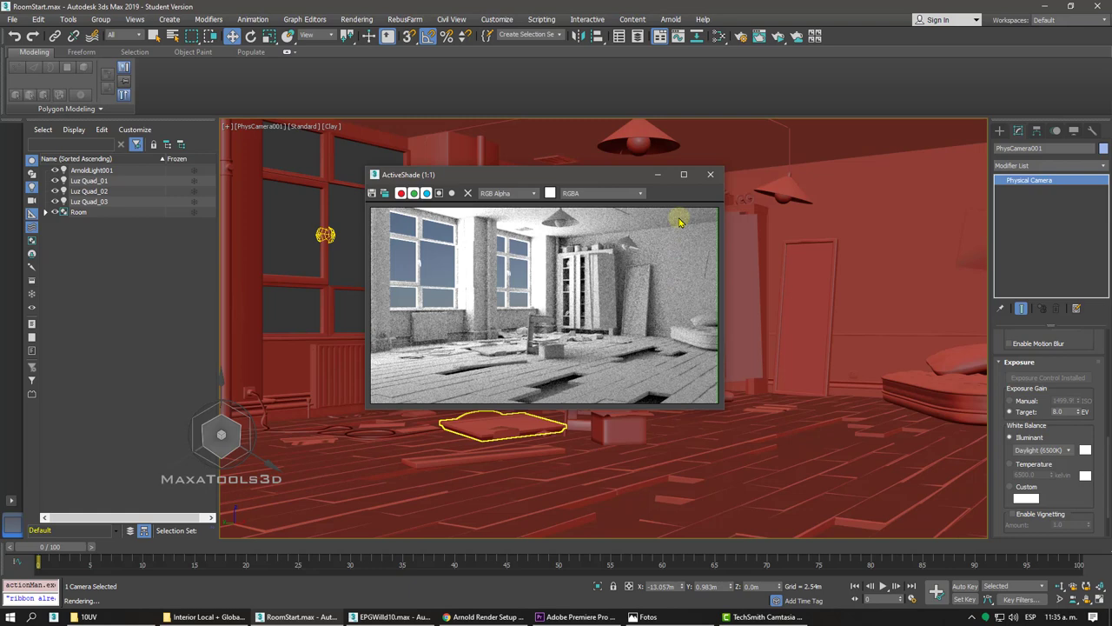
Close ActiveShade, restart it from the render toolbar, then close it again.
{"action": "left_click", "coordinate": [710, 176]}
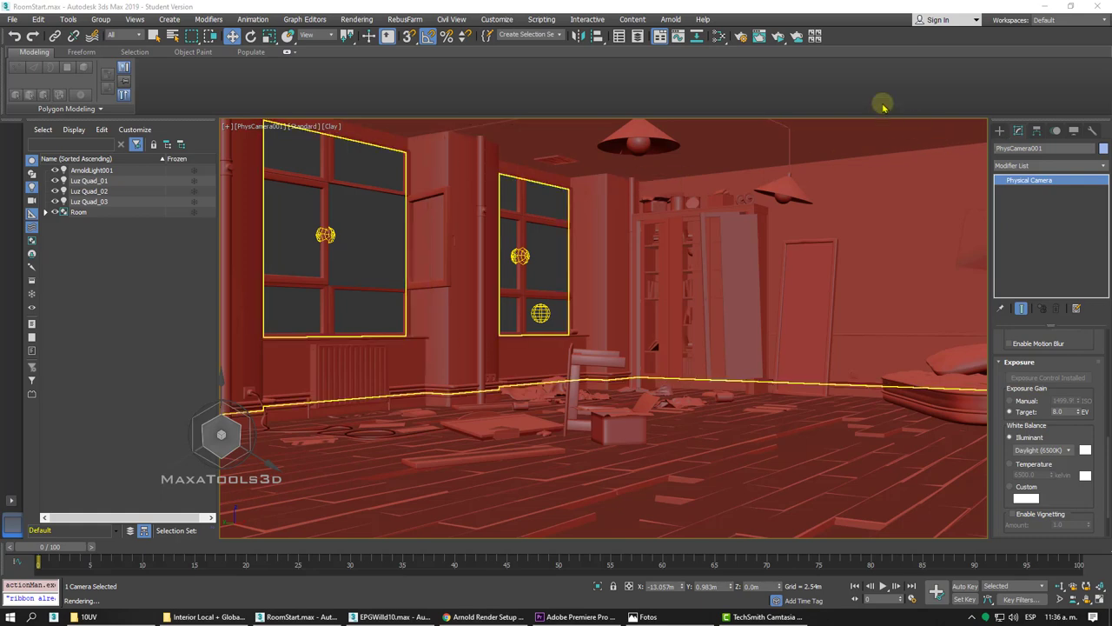
{"action": "left_click", "coordinate": [778, 36]}
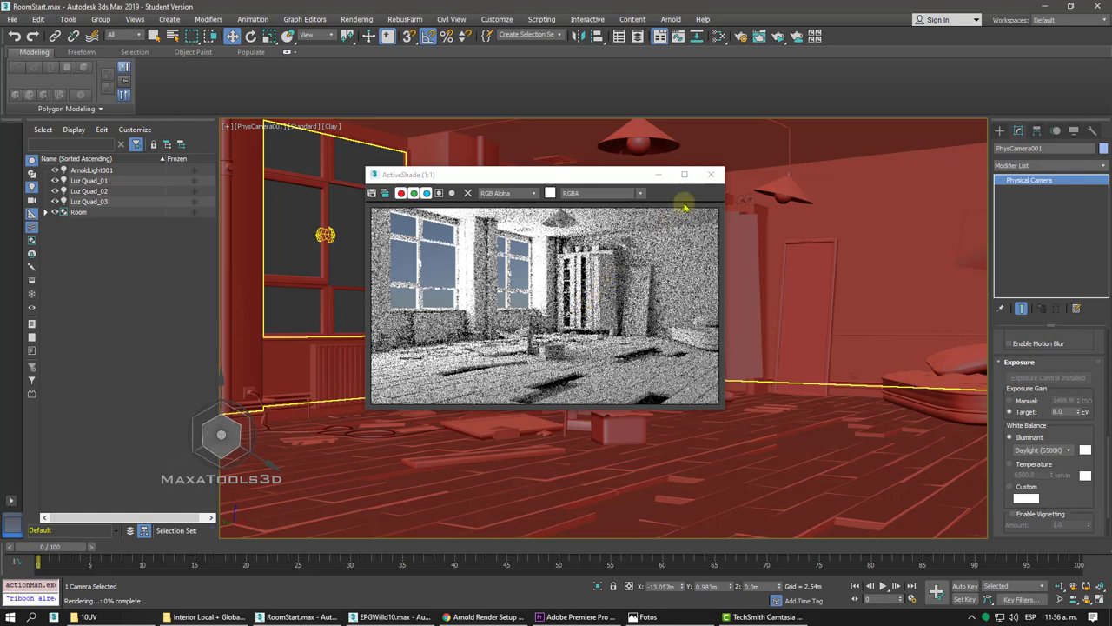
{"action": "left_click", "coordinate": [712, 176]}
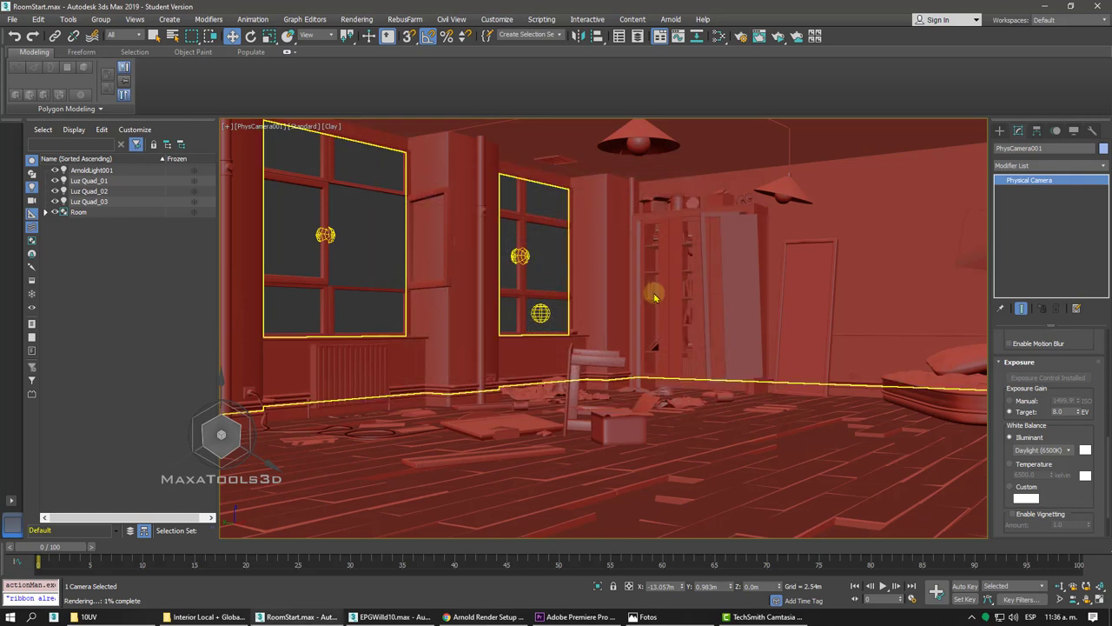
Set Render Setup's target to Production Rendering Mode and start a Scanline production render of PhysCamera001.
{"action": "left_click", "coordinate": [742, 41]}
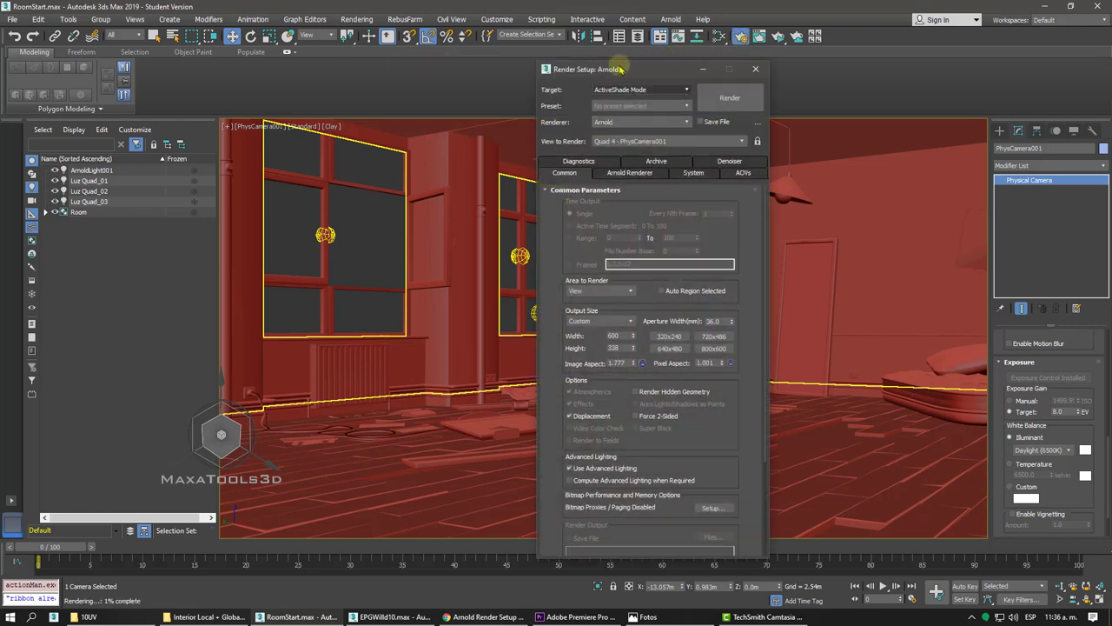
{"action": "left_click_drag", "start_coordinate": [601, 76], "coordinate": [321, 47]}
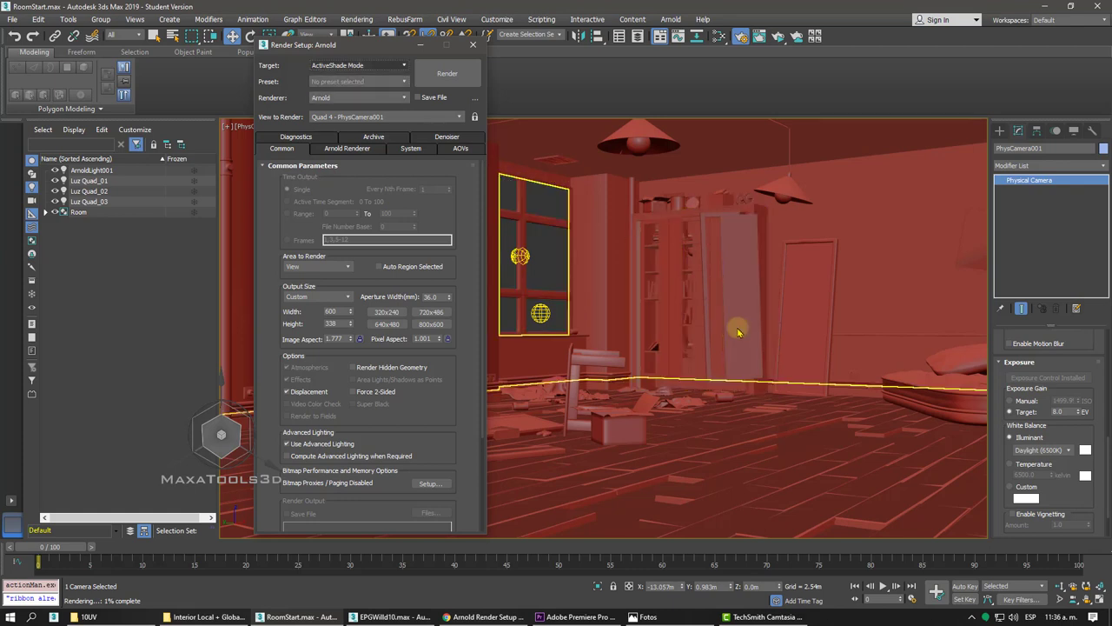
{"action": "left_click", "coordinate": [342, 67]}
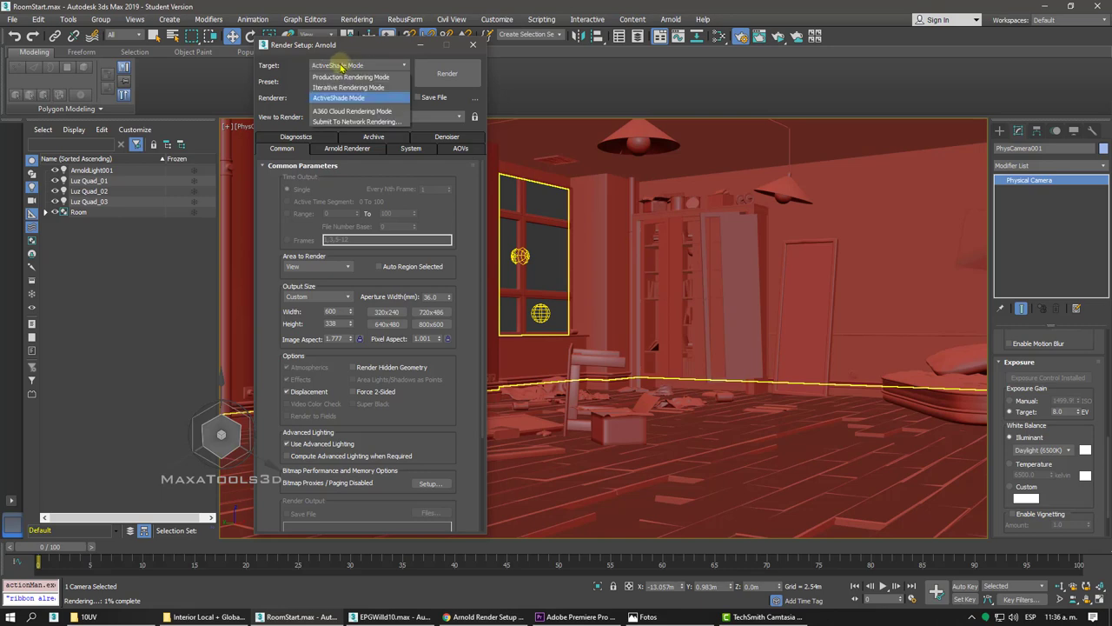
{"action": "left_click", "coordinate": [316, 77]}
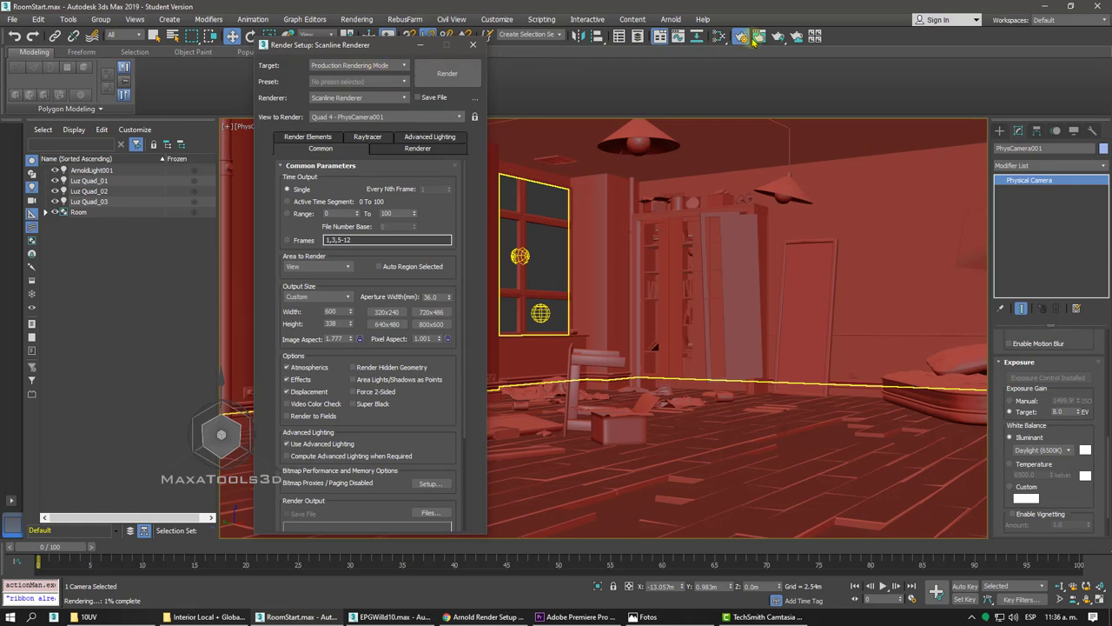
{"action": "left_click_drag", "start_coordinate": [779, 36], "coordinate": [780, 90]}
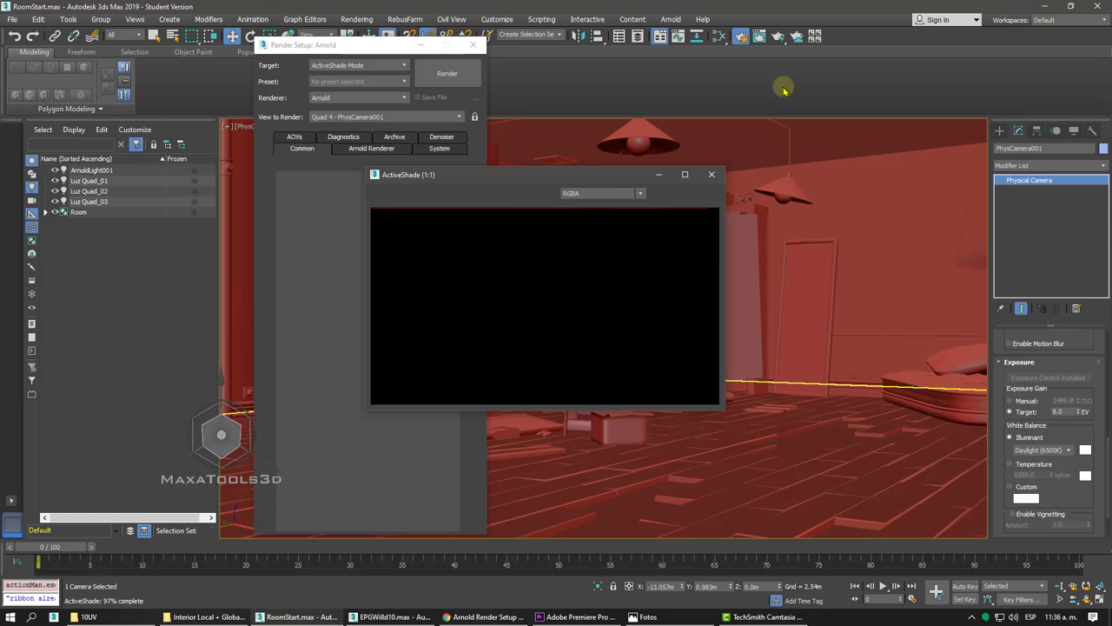
{"action": "left_click", "coordinate": [718, 174]}
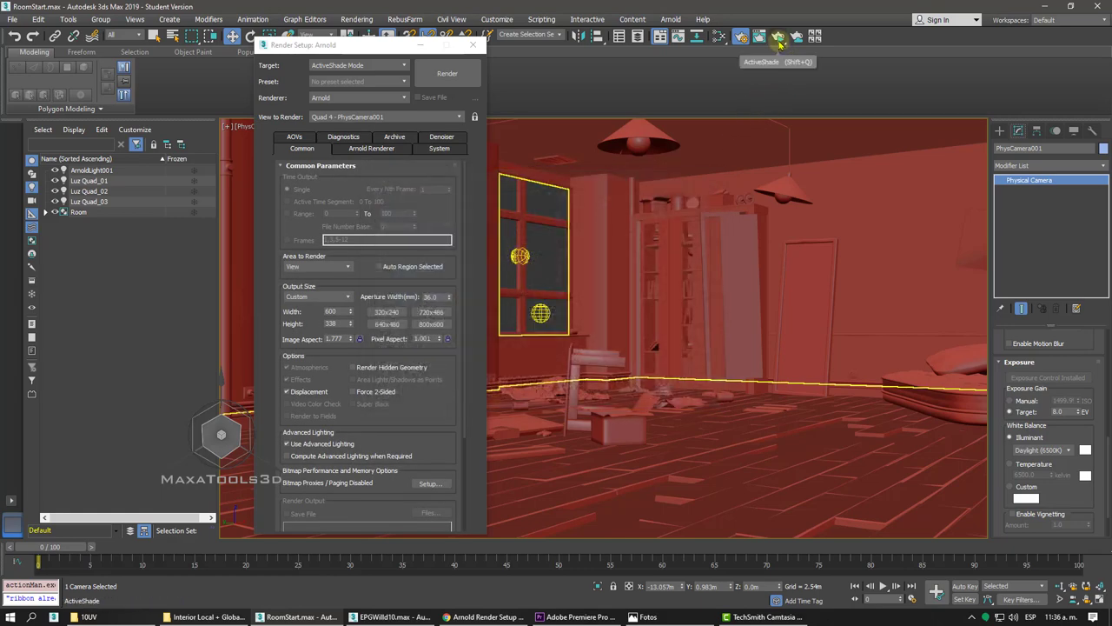
{"action": "left_click_drag", "start_coordinate": [778, 36], "coordinate": [778, 56]}
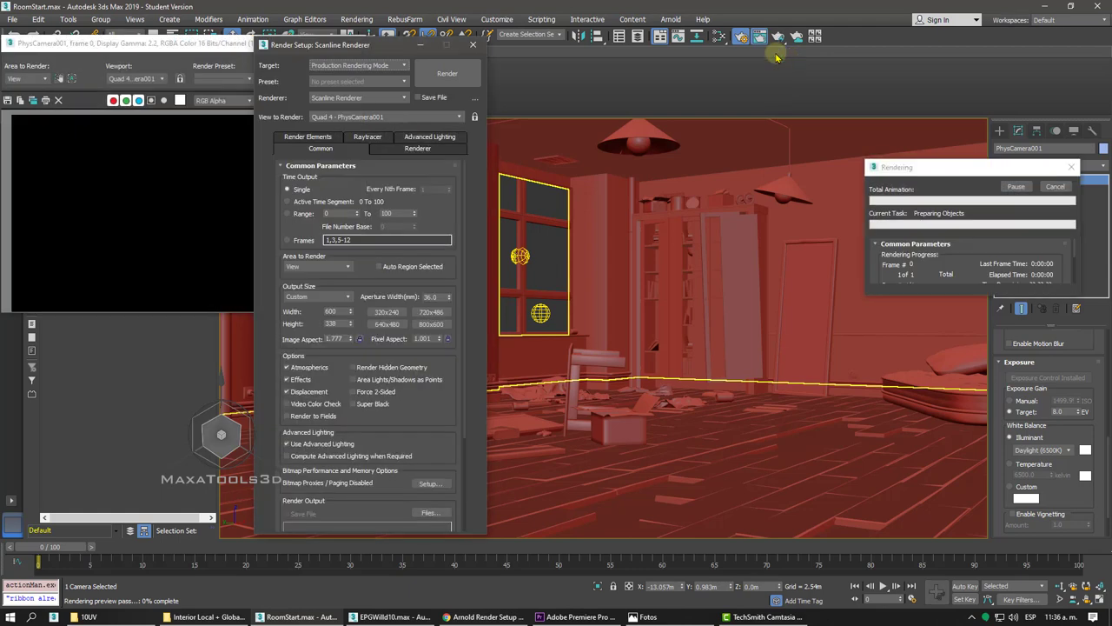
Cancel the unfinished Scanline render and close its frame window.
{"action": "left_click", "coordinate": [1052, 186]}
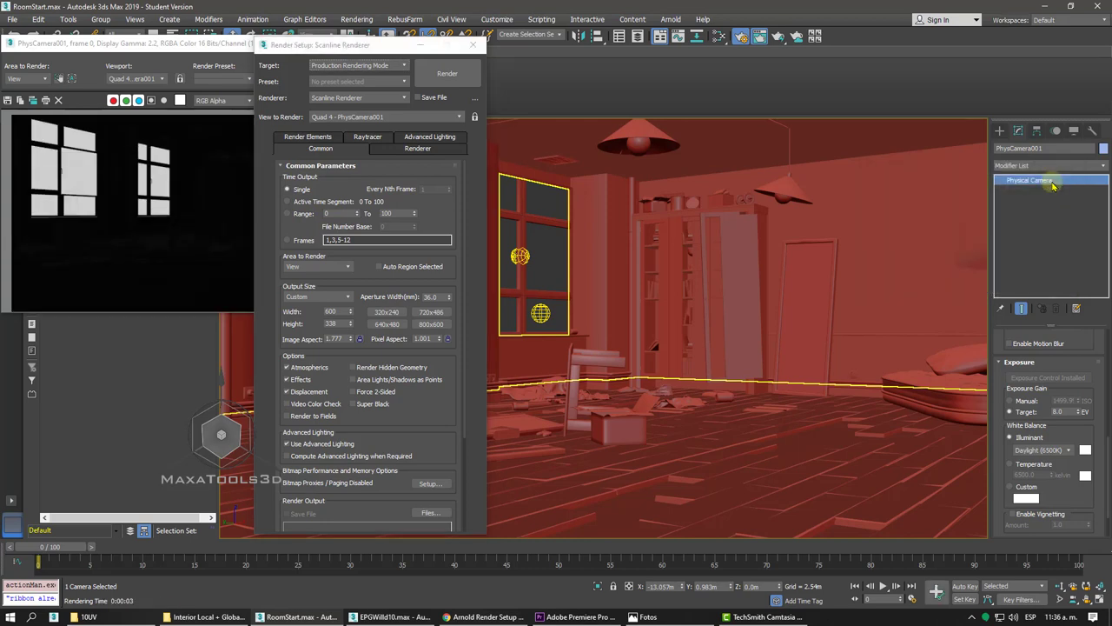
{"action": "mouse_move", "coordinate": [195, 45]}
{"action": "left_mouse_down"}
{"action": "mouse_move", "coordinate": [543, 148]}
{"action": "mouse_move", "coordinate": [544, 129]}
{"action": "left_mouse_up"}
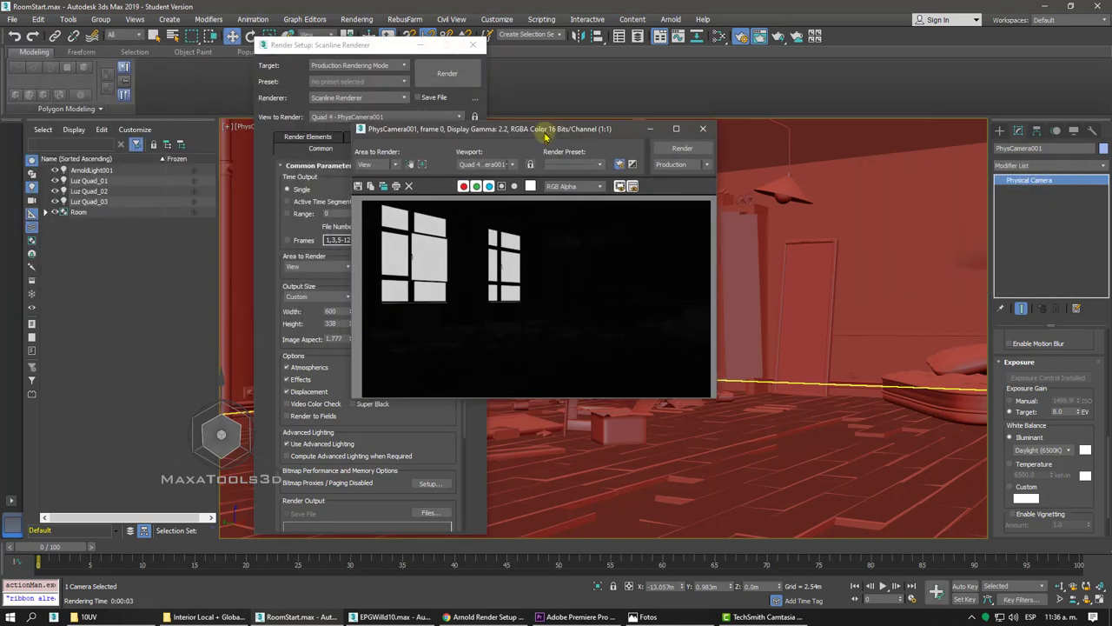
{"action": "left_click", "coordinate": [704, 130]}
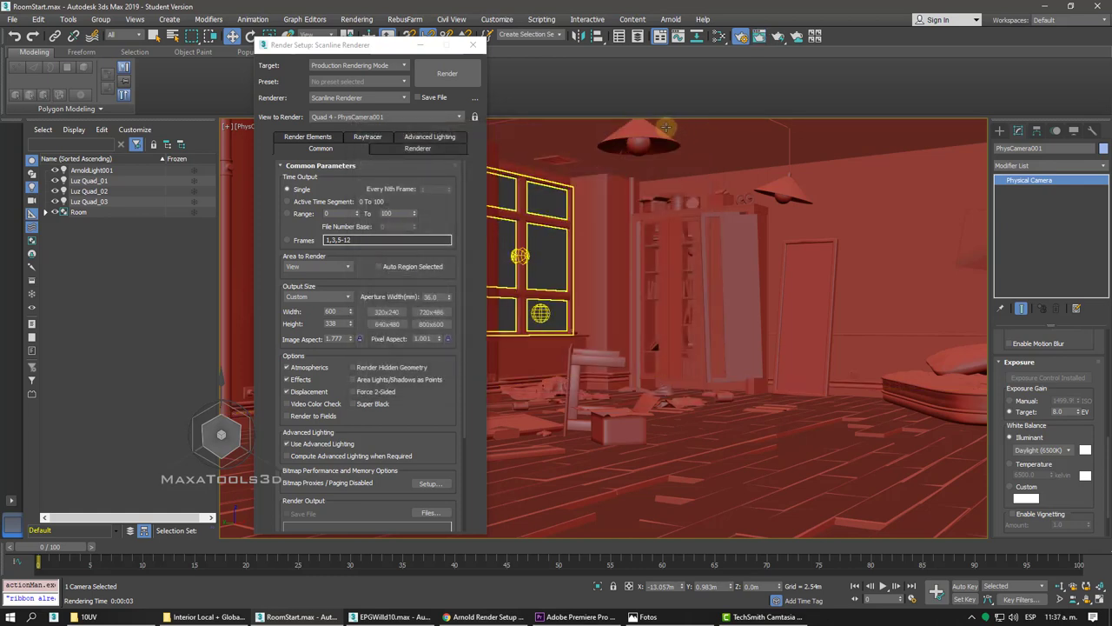
Switch the production renderer to Arnold, run a test render, then stop and close it.
{"action": "left_click", "coordinate": [357, 98]}
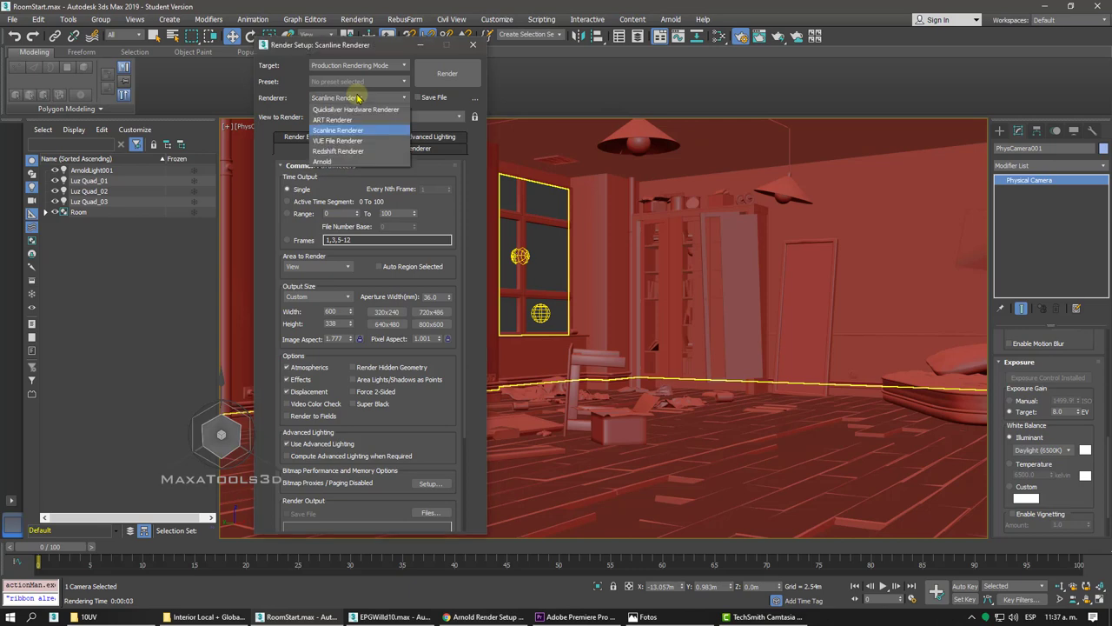
{"action": "left_click", "coordinate": [357, 98]}
{"action": "left_click", "coordinate": [357, 98]}
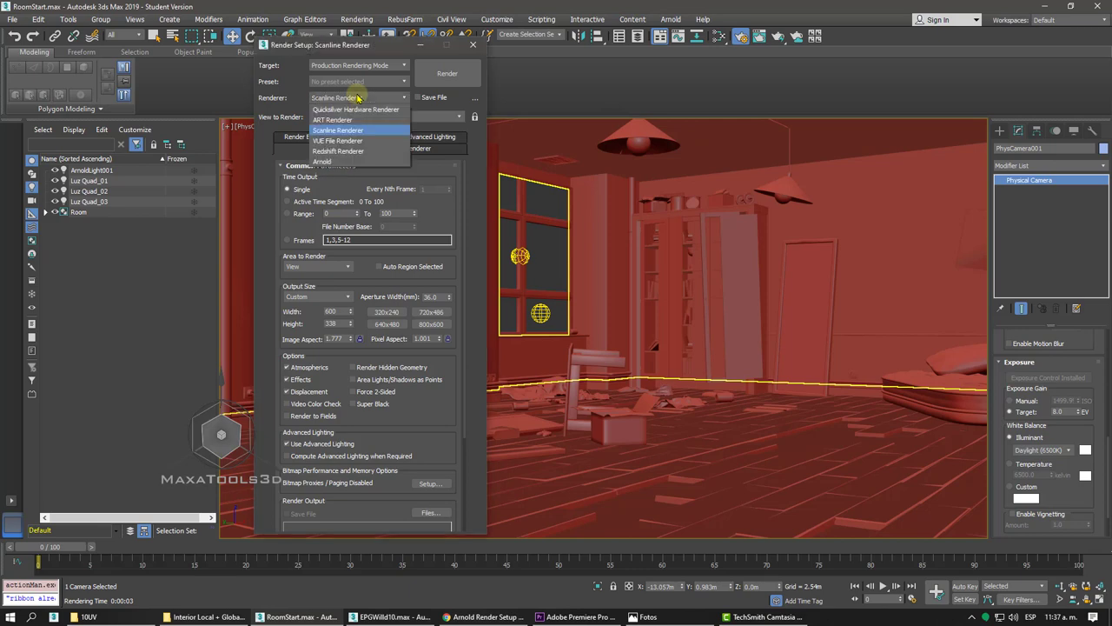
{"action": "left_click", "coordinate": [332, 163]}
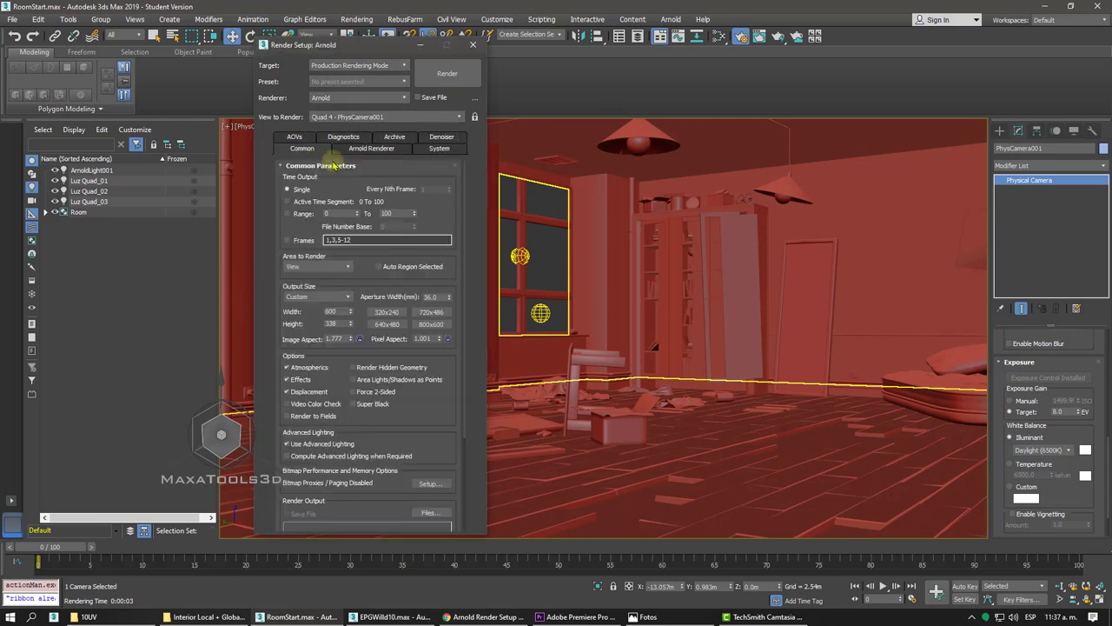
{"action": "left_click", "coordinate": [770, 37]}
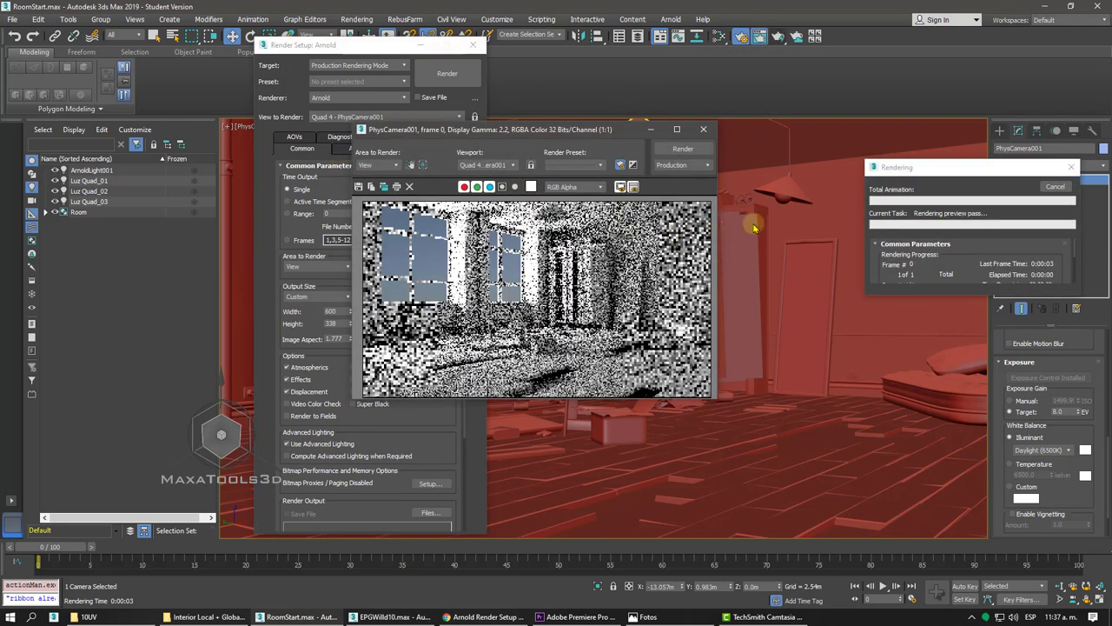
{"action": "left_click", "coordinate": [1055, 186]}
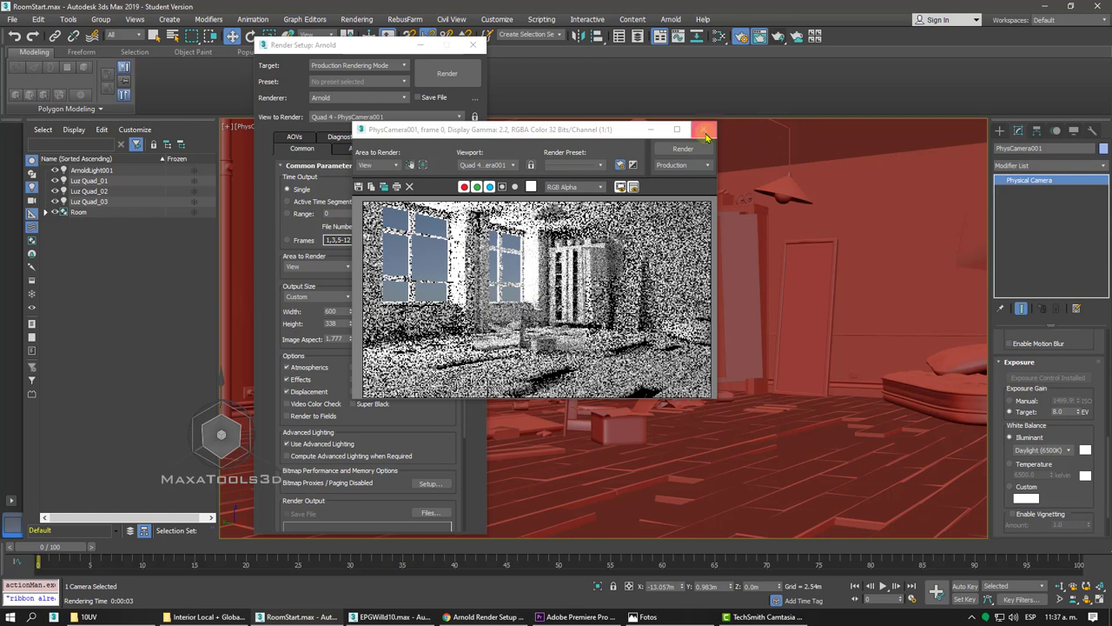
{"action": "left_click", "coordinate": [705, 132]}
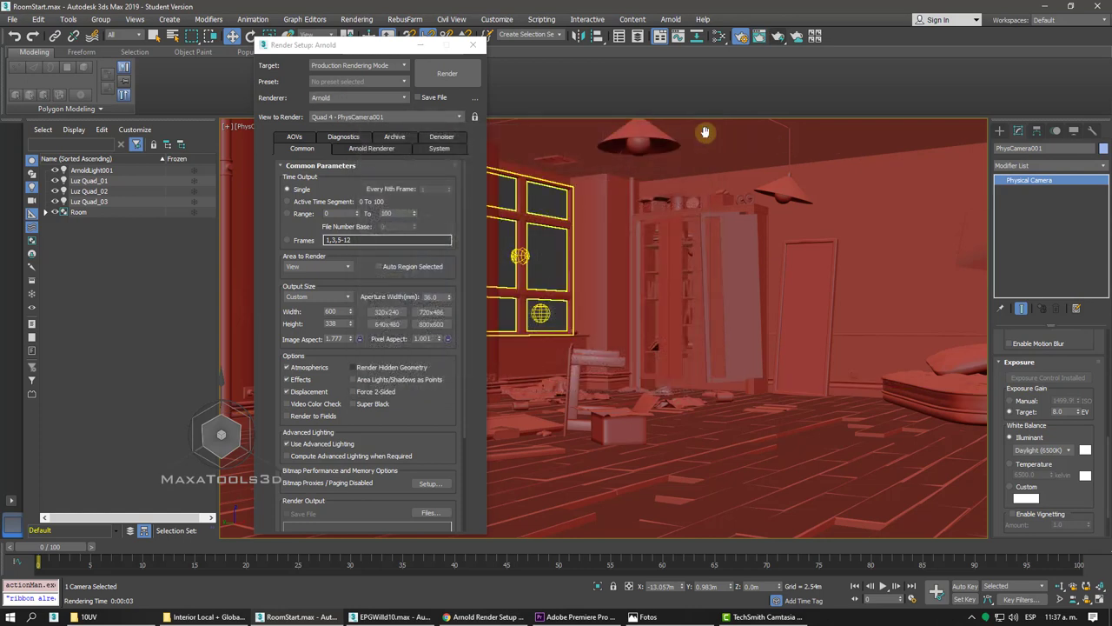
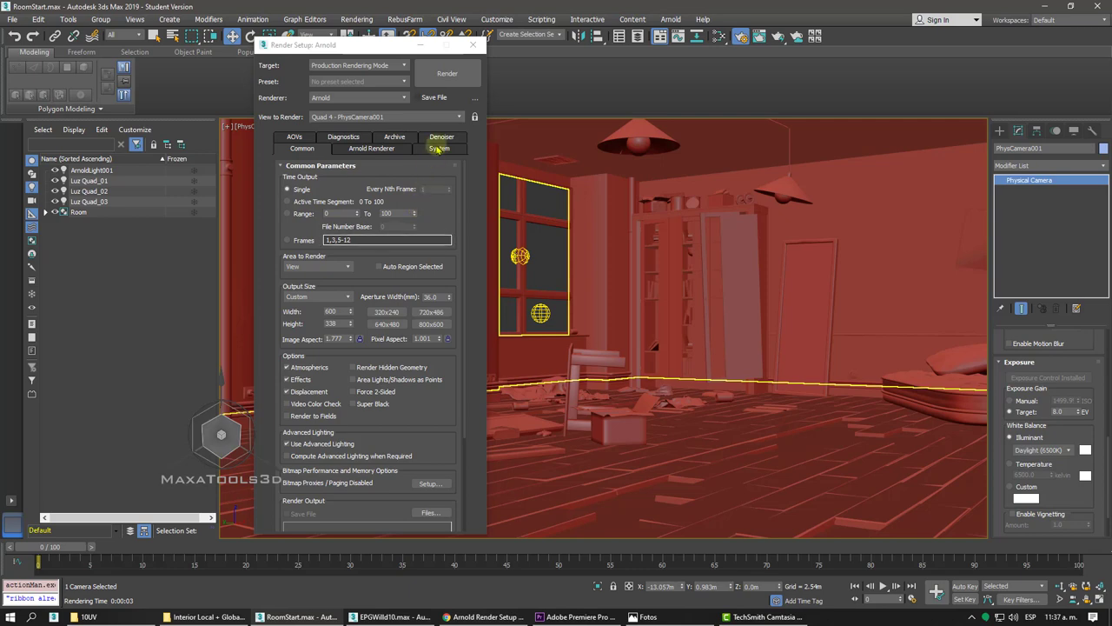
Close Render Setup, show the room in wireframe Perspective, enable Auto Key and open Time Configuration.
{"action": "left_click", "coordinate": [470, 46]}
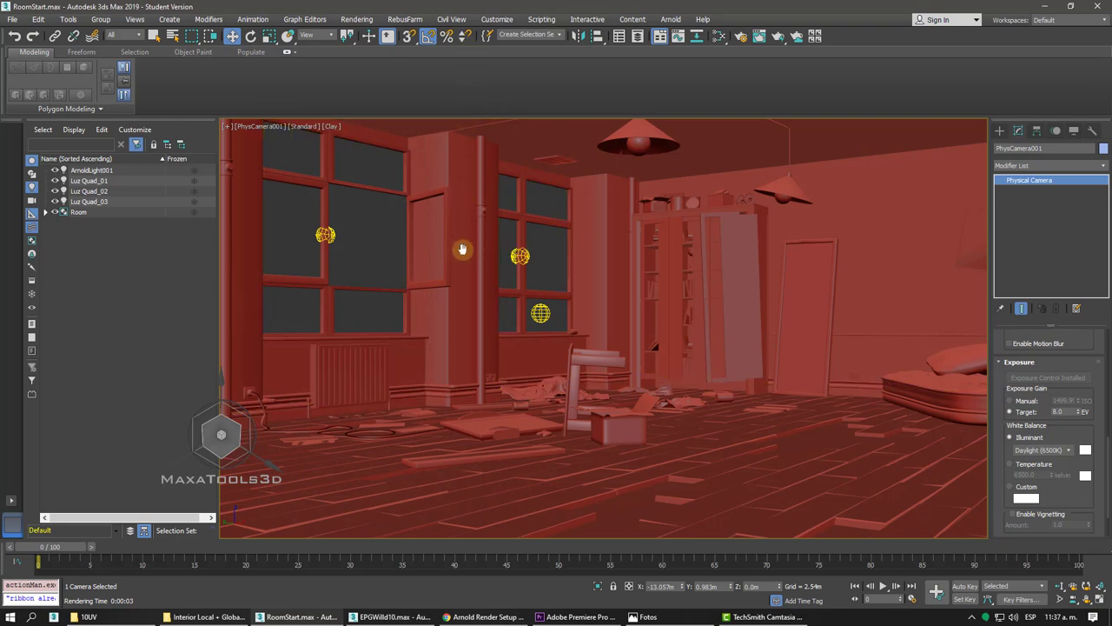
{"action": "key", "text": "p"}
{"action": "mouse_move", "coordinate": [556, 330]}
{"action": "middle_mouse_down", "text": "alt"}
{"action": "mouse_move", "coordinate": [625, 321]}
{"action": "mouse_move", "coordinate": [695, 352]}
{"action": "middle_mouse_up", "text": "alt"}
{"action": "key", "text": "F3"}
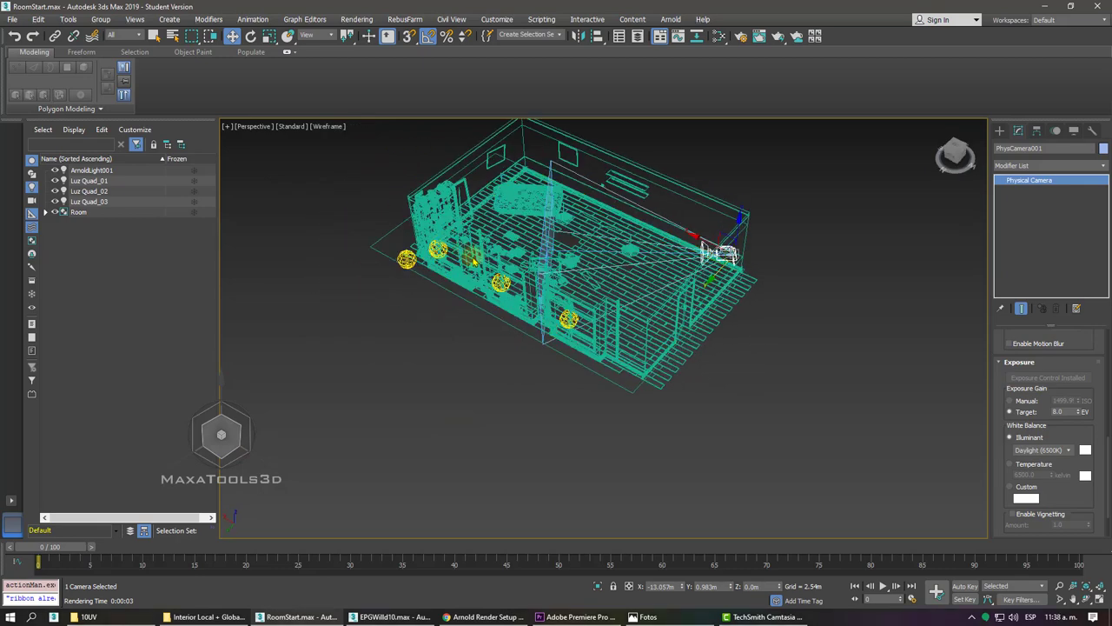
{"action": "left_click", "coordinate": [959, 587]}
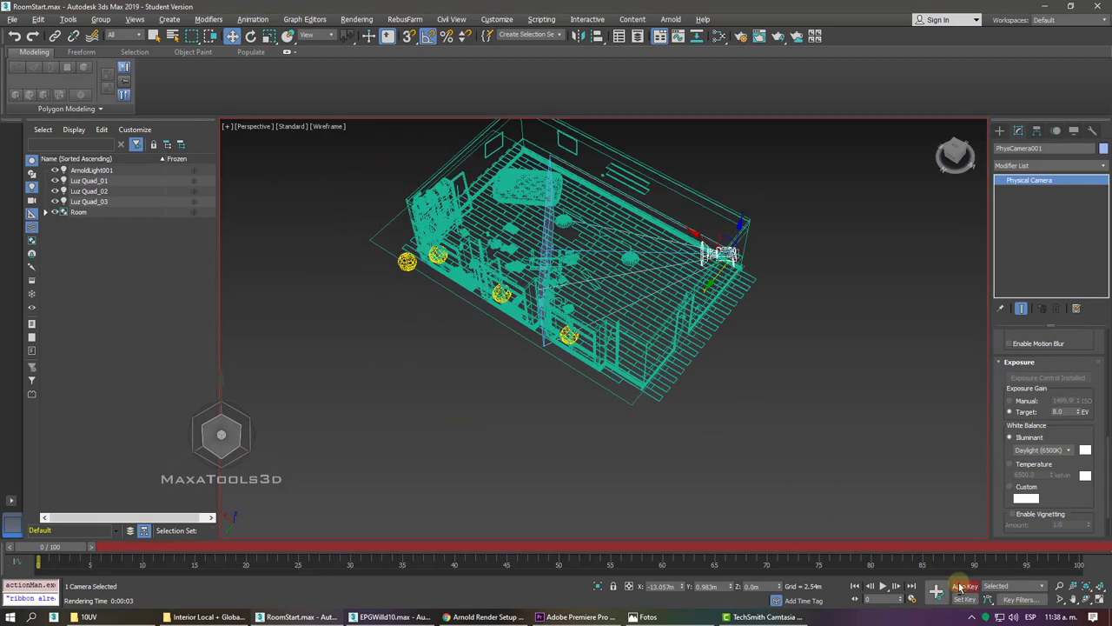
{"action": "left_click", "coordinate": [912, 598]}
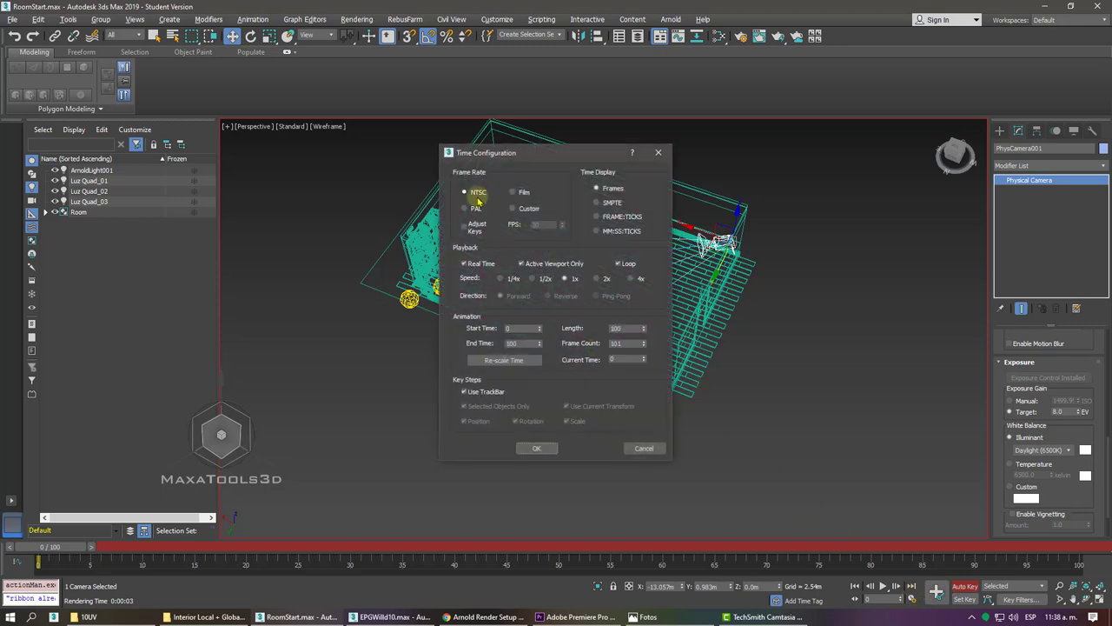
Close Time Configuration and scrub the timeline around frames 25–35.
{"action": "left_click", "coordinate": [532, 447]}
{"action": "left_click_drag", "start_coordinate": [54, 546], "coordinate": [364, 579]}
{"action": "key", "text": "w"}
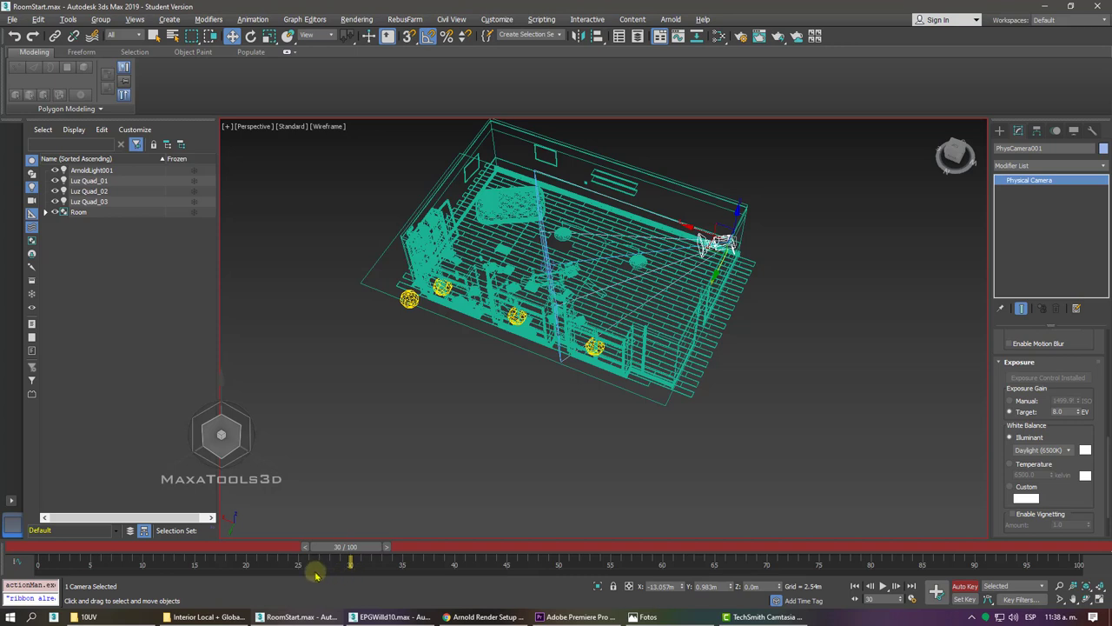
{"action": "left_click_drag", "start_coordinate": [35, 544], "coordinate": [348, 553]}
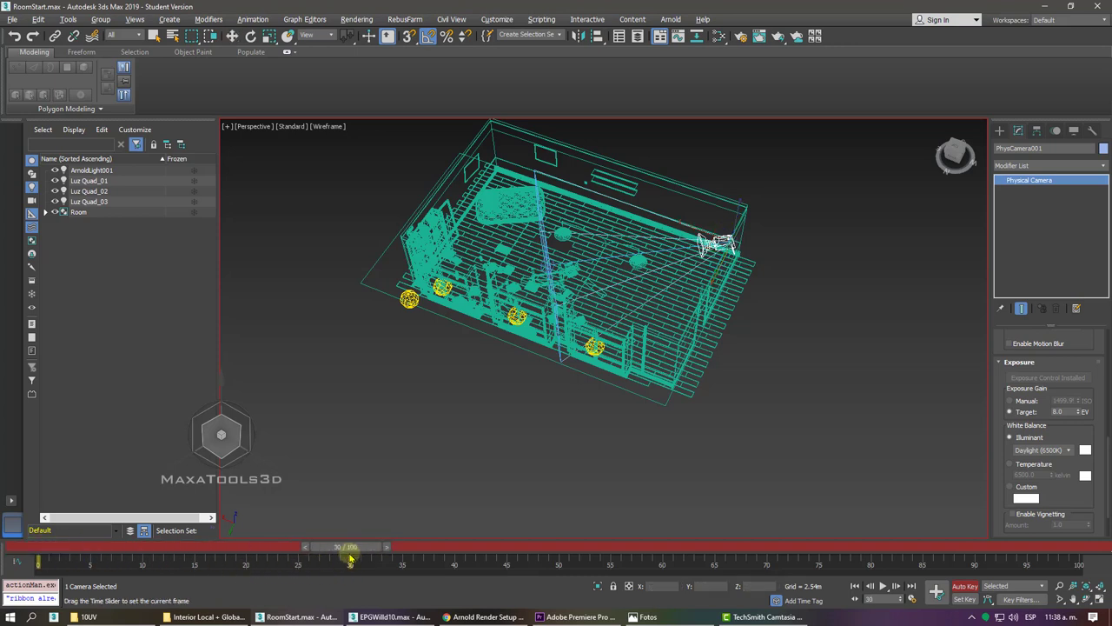
{"action": "key", "text": "w"}
{"action": "left_click_drag", "start_coordinate": [35, 549], "coordinate": [668, 569]}
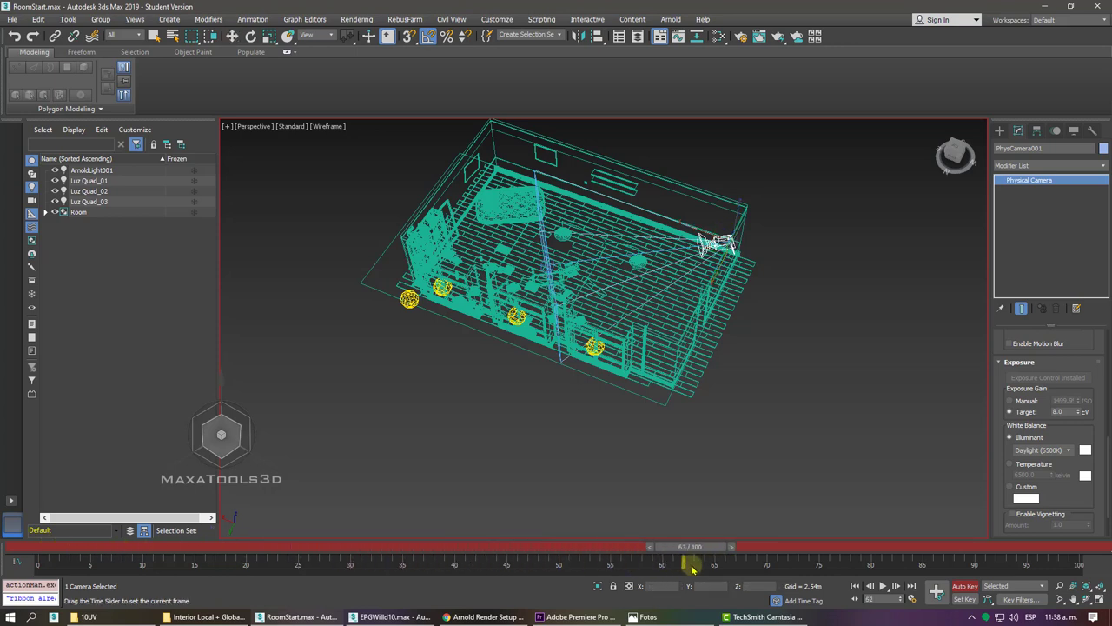
{"action": "key", "text": "w"}
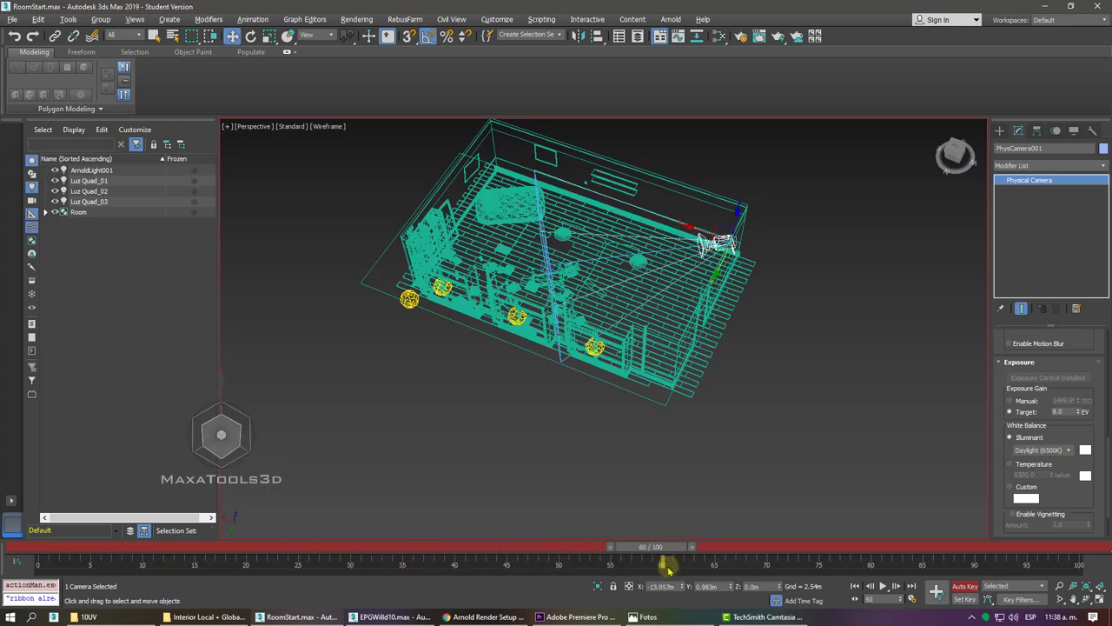
Extend the animation end time to 120 frames and go to frame 120.
{"action": "left_click_drag", "start_coordinate": [667, 570], "coordinate": [1104, 581]}
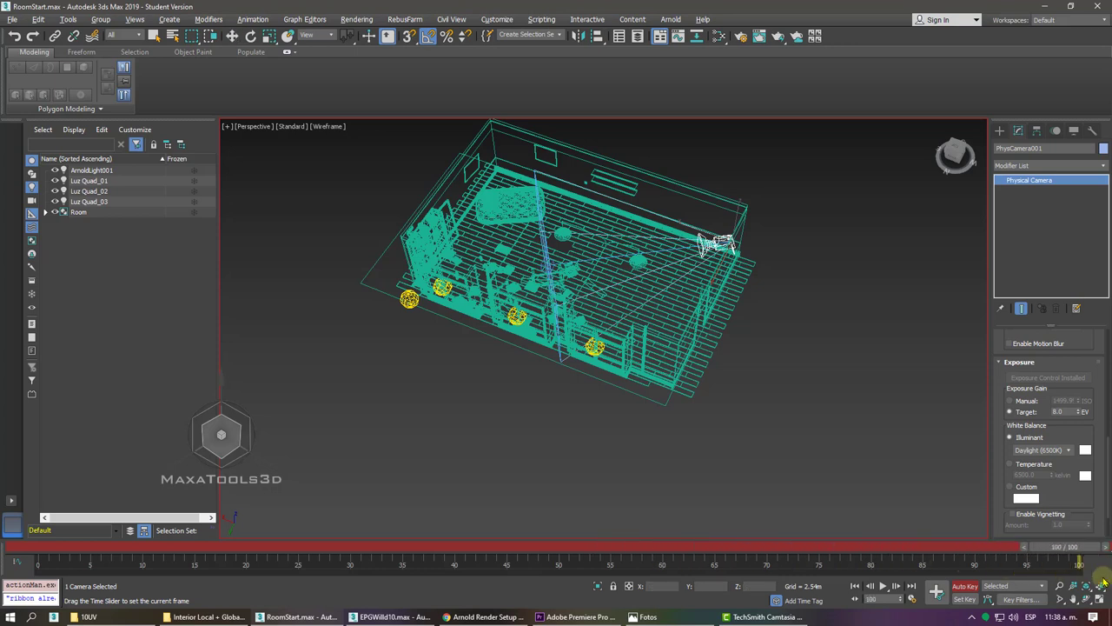
{"action": "right_click_drag", "start_coordinate": [1052, 567], "coordinate": [846, 567], "text": "ctrl+alt"}
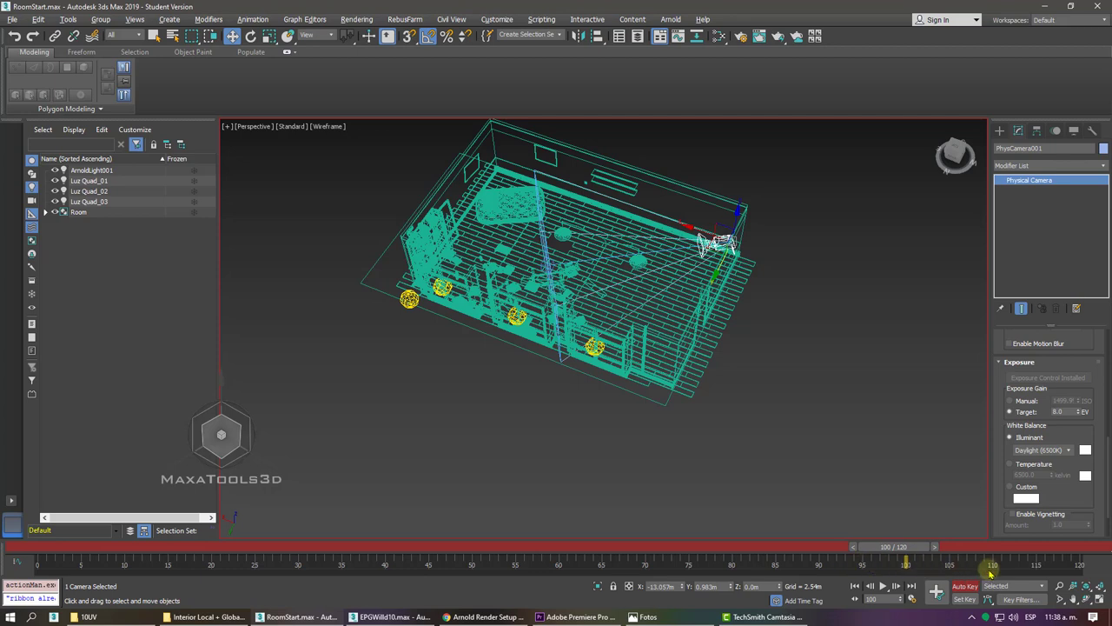
{"action": "right_click_drag", "start_coordinate": [991, 572], "coordinate": [993, 571], "text": "ctrl+alt"}
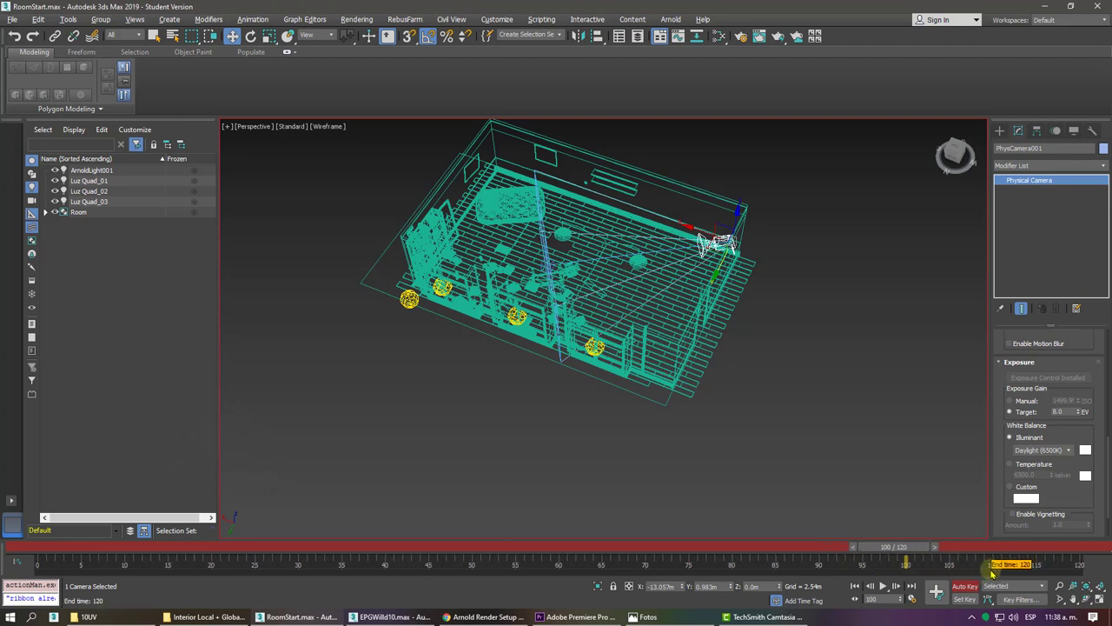
{"action": "left_click_drag", "start_coordinate": [898, 546], "coordinate": [1106, 557]}
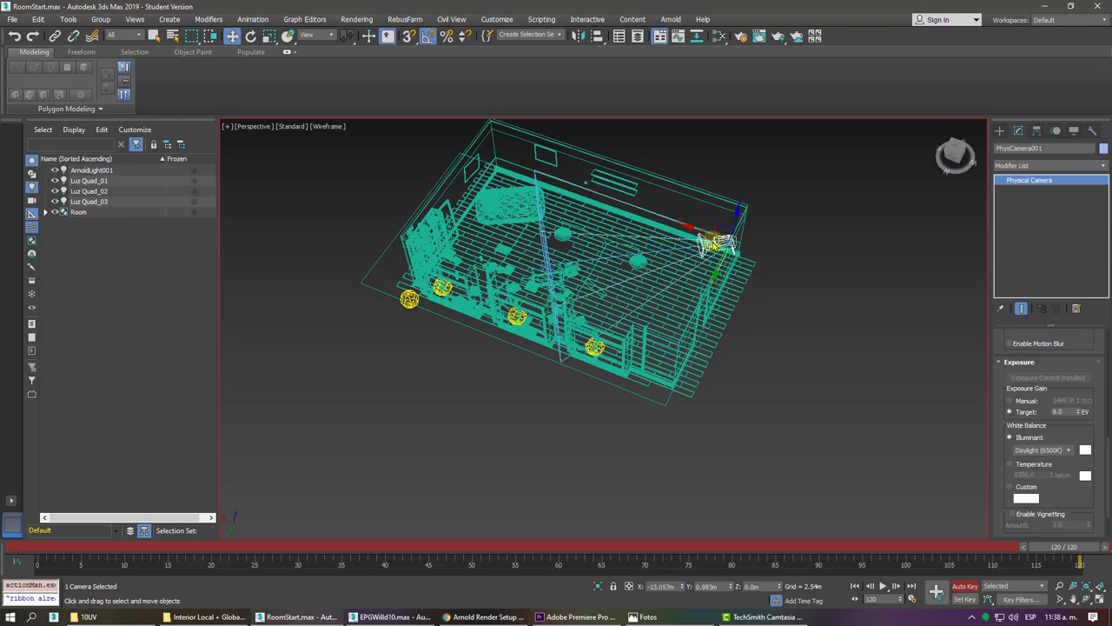
Exclude IK Parameters from the key filters and return the time slider to frame 0.
{"action": "left_click", "coordinate": [1013, 600]}
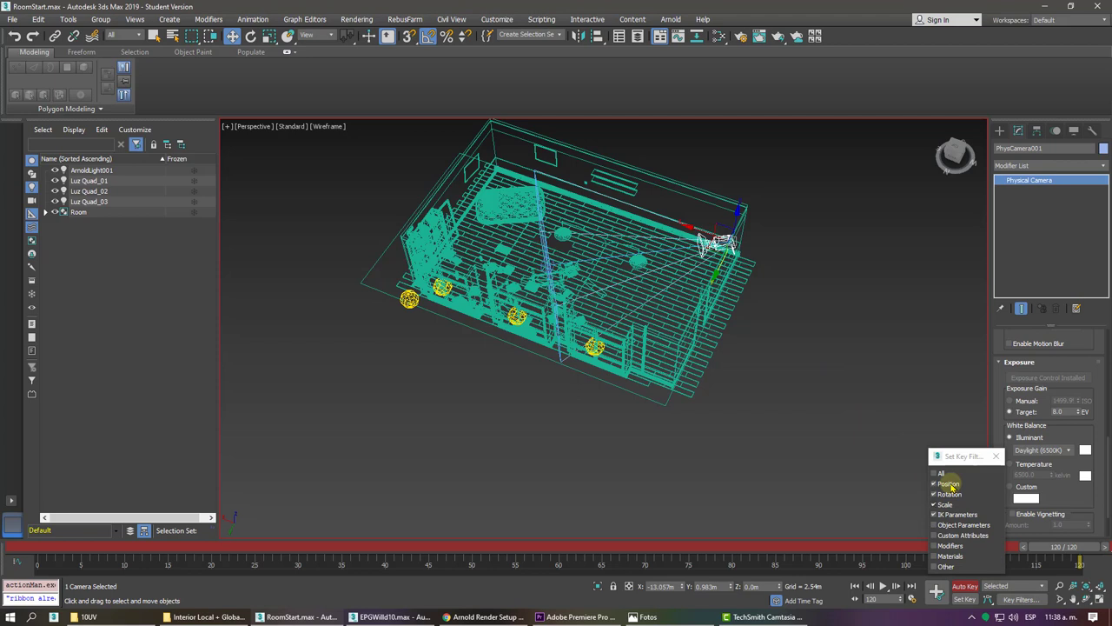
{"action": "left_click", "coordinate": [935, 514]}
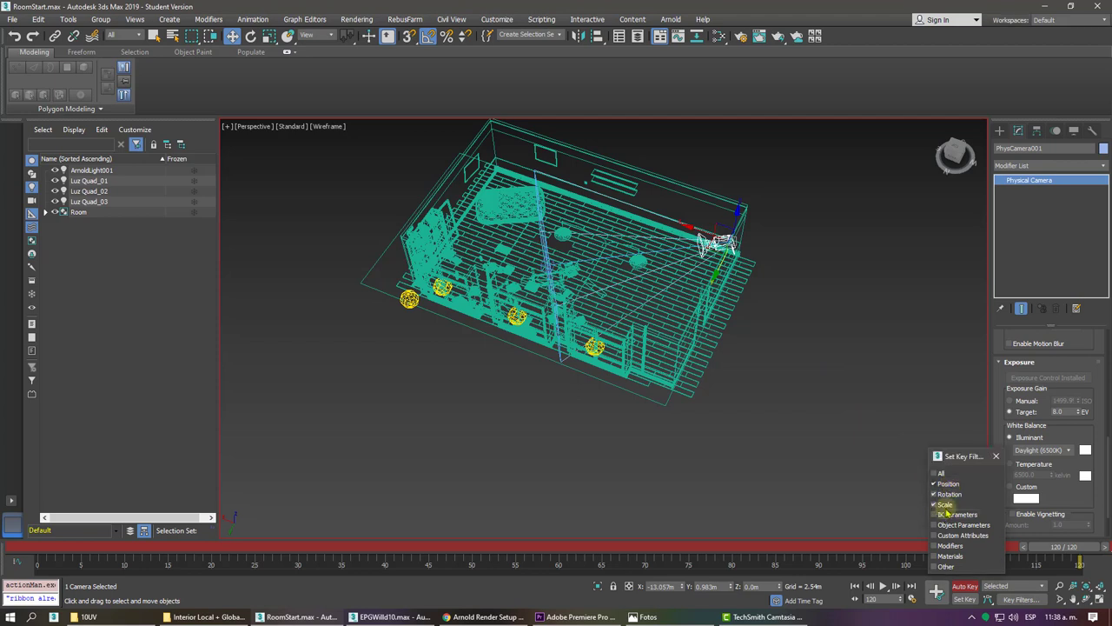
{"action": "left_click", "coordinate": [996, 457]}
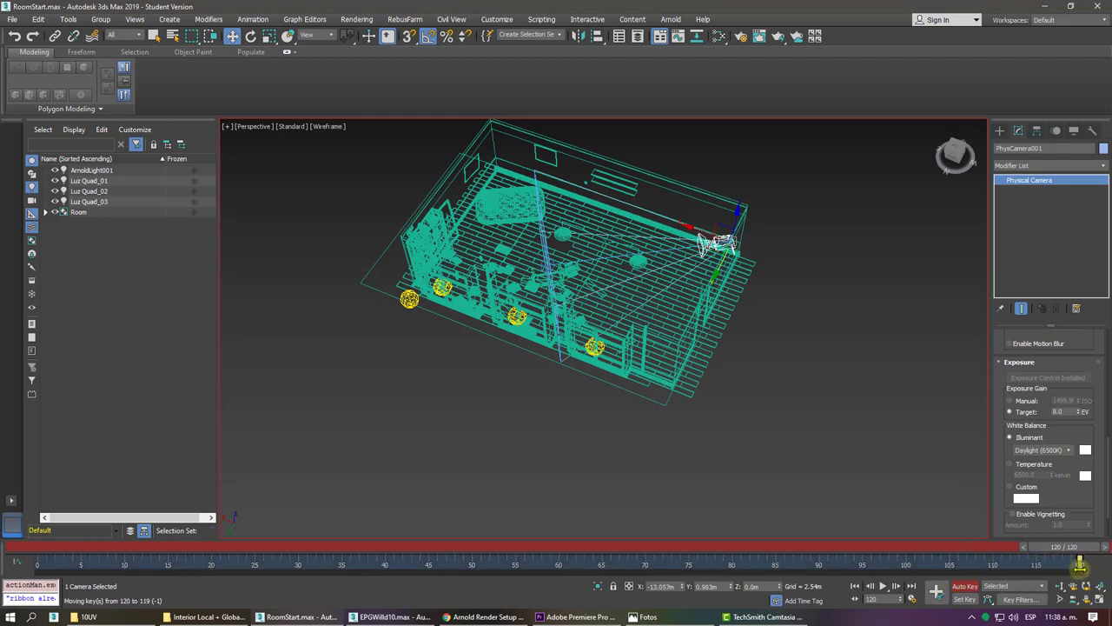
{"action": "left_click_drag", "start_coordinate": [1080, 565], "coordinate": [18, 540]}
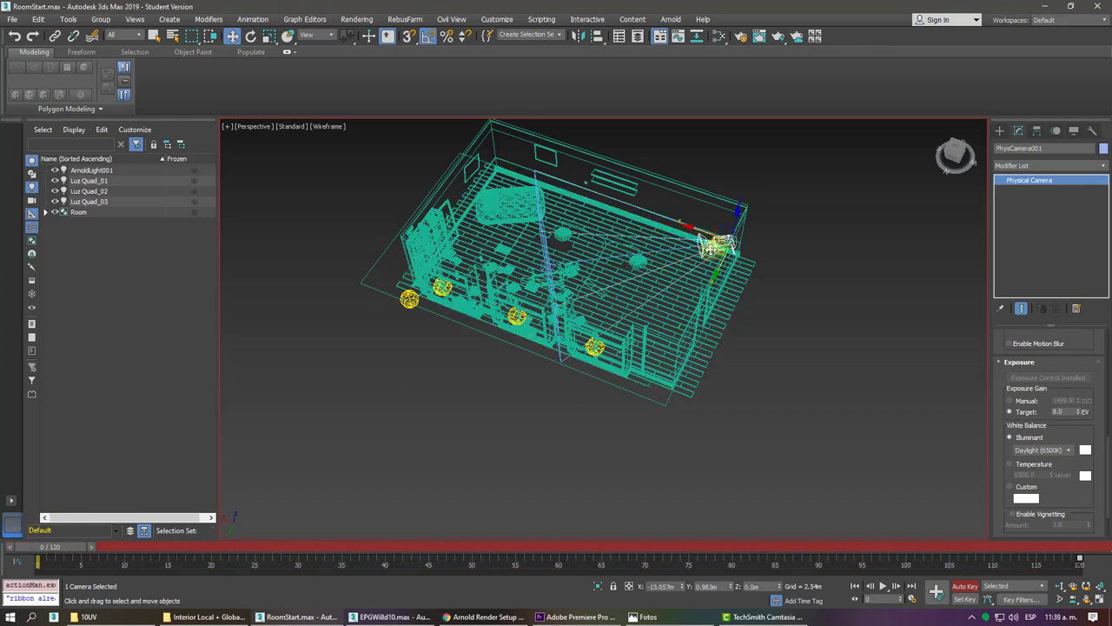
At frame 0, move the camera deeper into the room and scrub to preview the move.
{"action": "left_click_drag", "start_coordinate": [716, 241], "coordinate": [602, 261]}
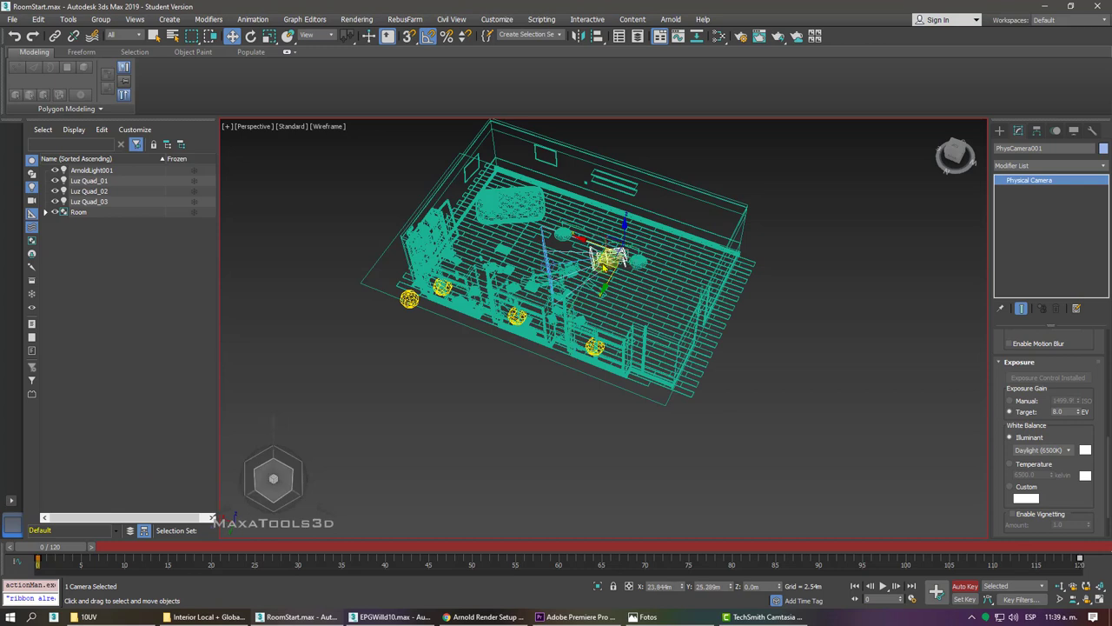
{"action": "key", "text": "x"}
{"action": "left_click", "coordinate": [48, 549]}
{"action": "left_click_drag", "start_coordinate": [48, 549], "coordinate": [39, 549]}
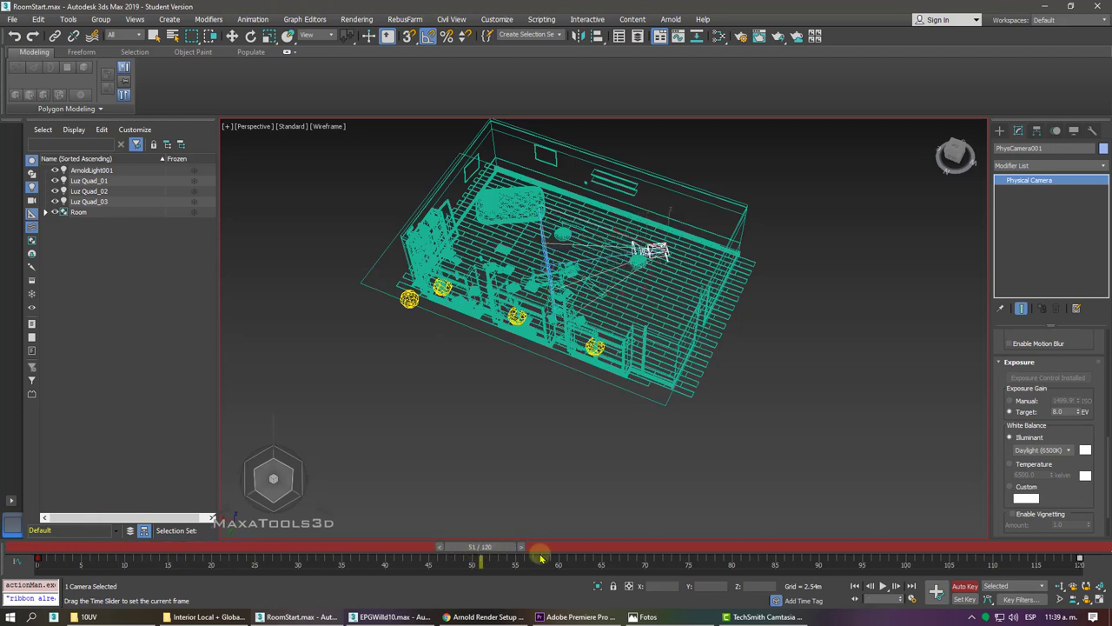
{"action": "key", "text": "w"}
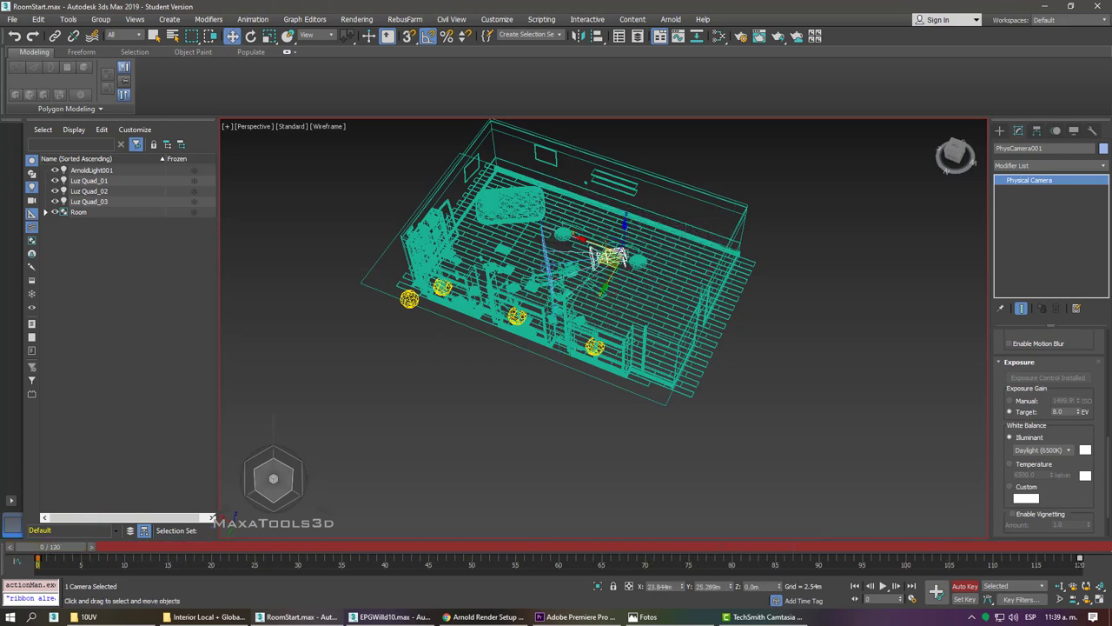
Play the animation through PhysCamera001 and stop at frame 120.
{"action": "key", "text": "c"}
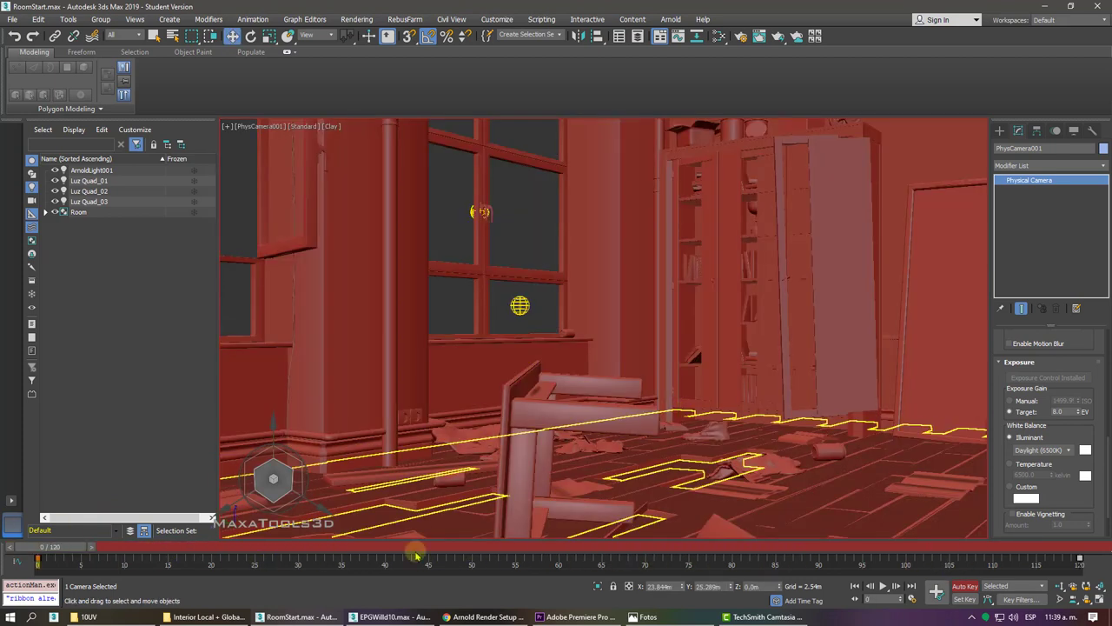
{"action": "left_click", "coordinate": [883, 586]}
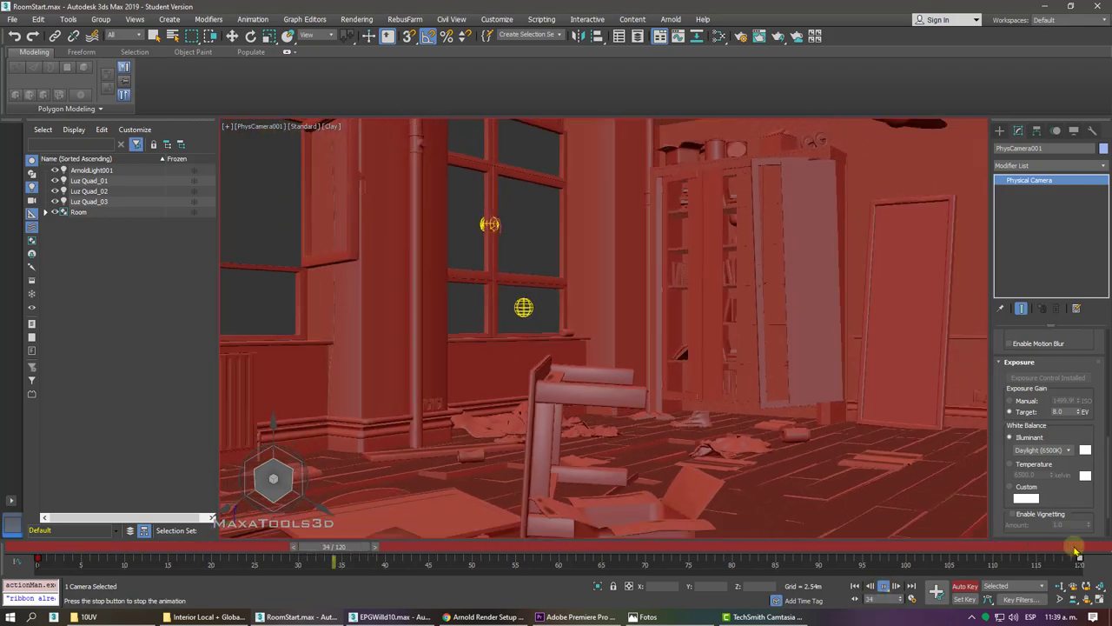
{"action": "key", "text": "w"}
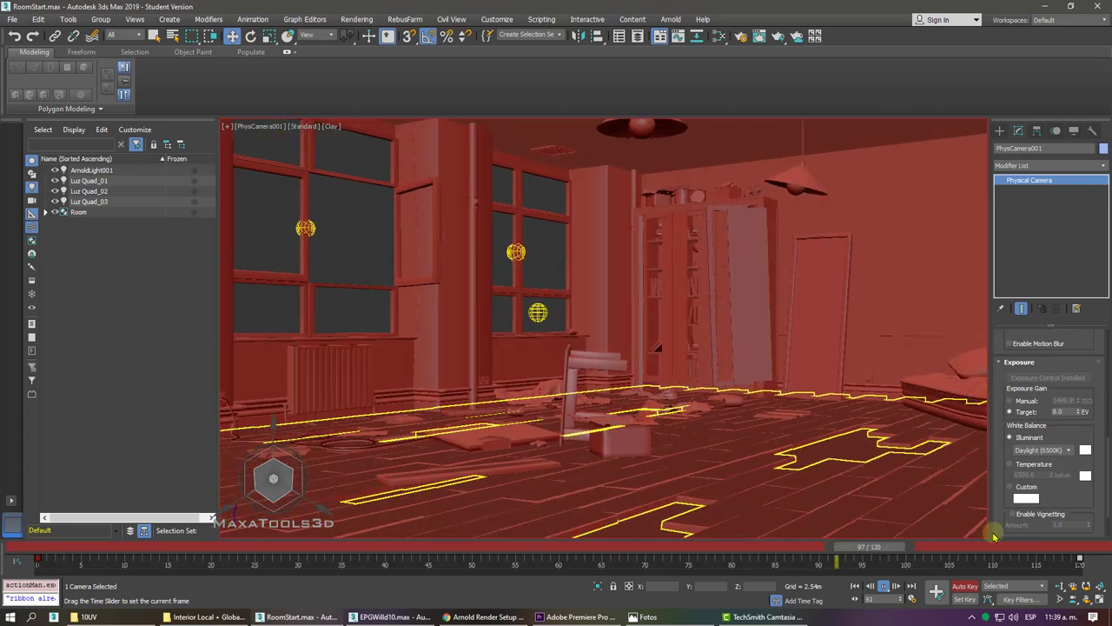
{"action": "left_click_drag", "start_coordinate": [287, 546], "coordinate": [1105, 576]}
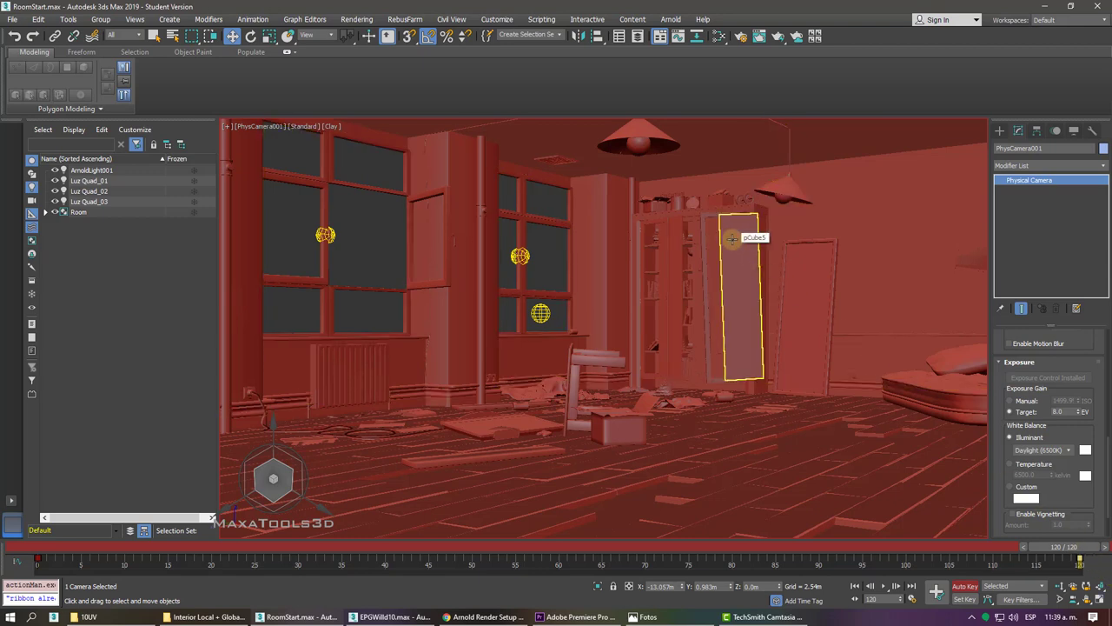
{"action": "left_click", "coordinate": [740, 36]}
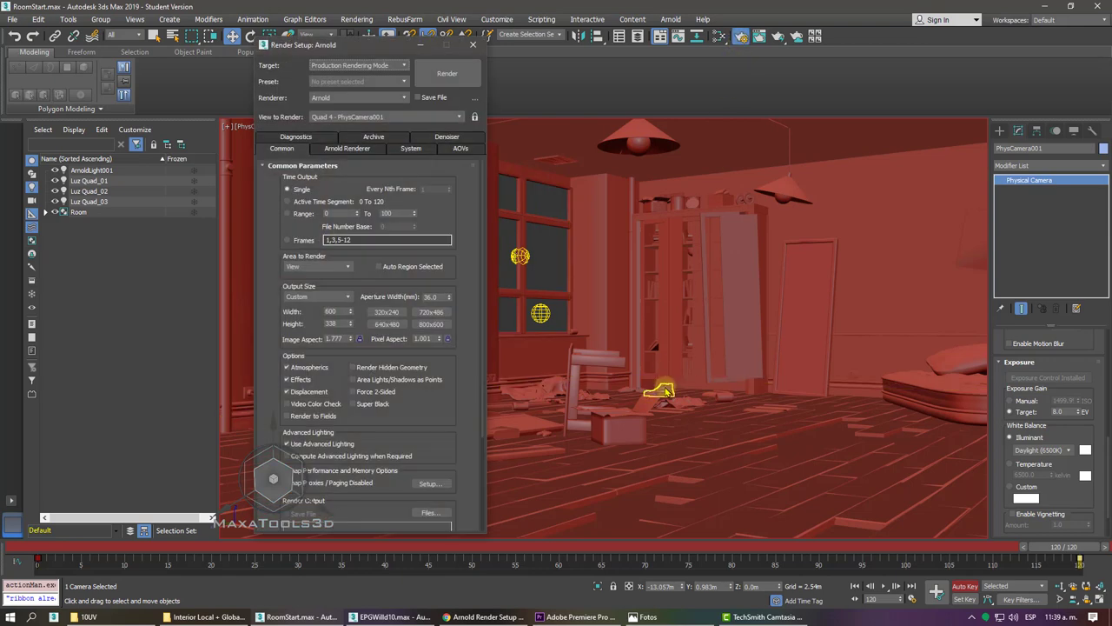
Try the Active Time Segment and Range time output options, returning to Single.
{"action": "left_click_drag", "start_coordinate": [345, 37], "coordinate": [702, 37]}
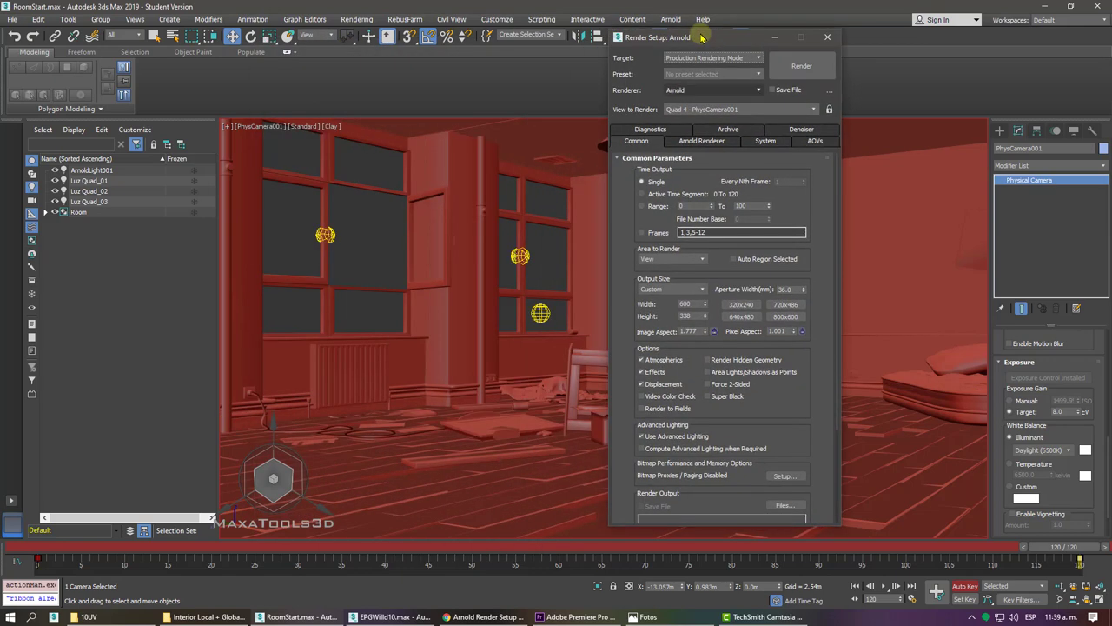
{"action": "left_click", "coordinate": [650, 195]}
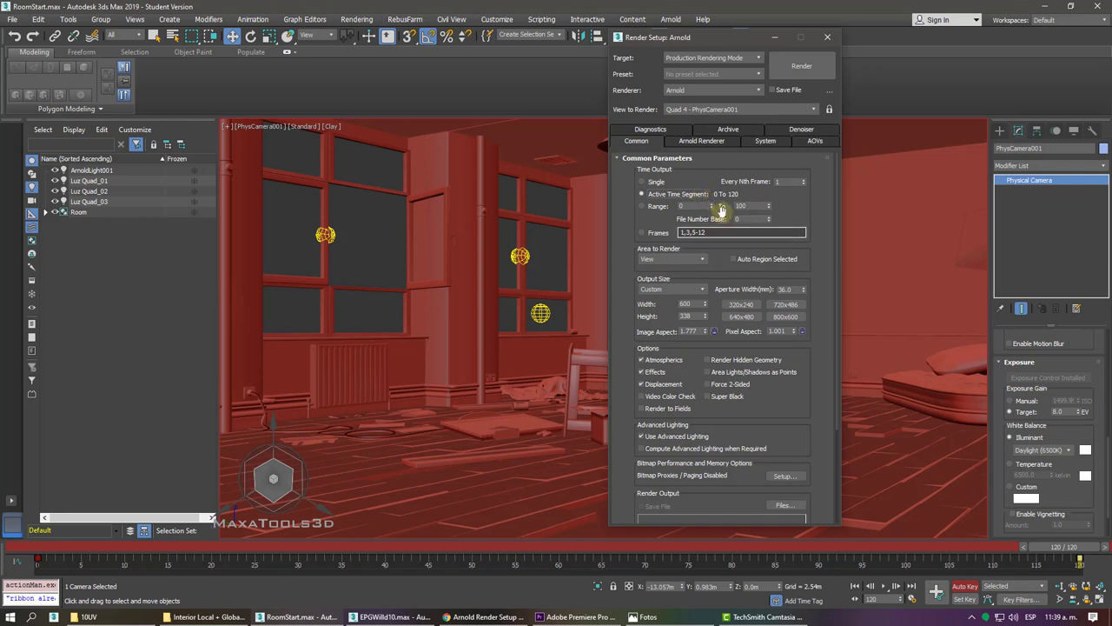
{"action": "left_click", "coordinate": [658, 207]}
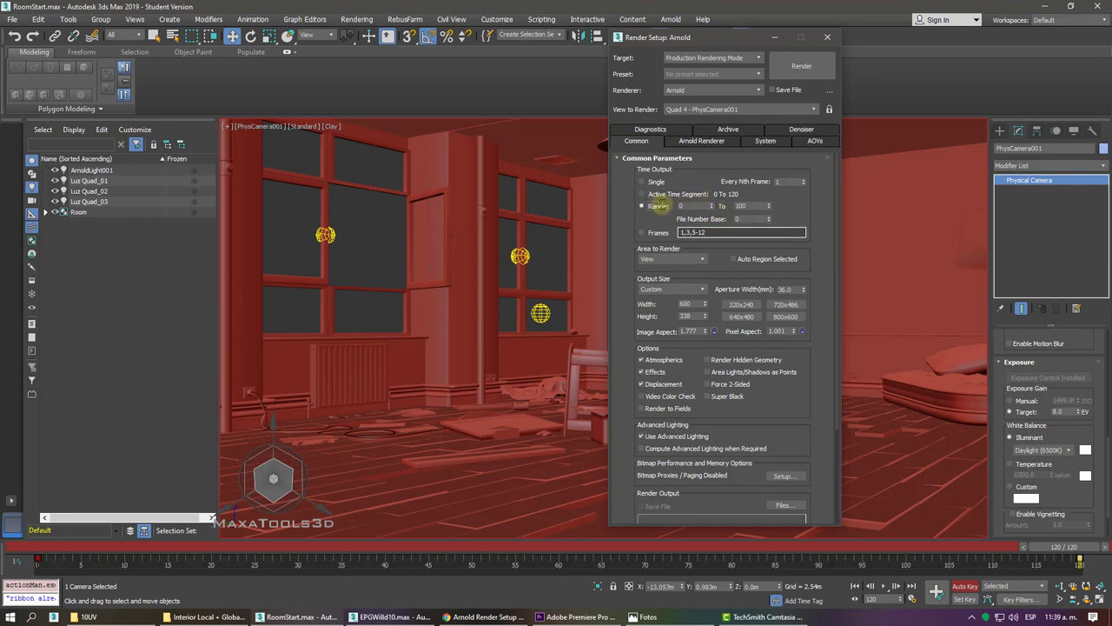
{"action": "double_click", "coordinate": [745, 205]}
{"action": "type", "text": "60"}
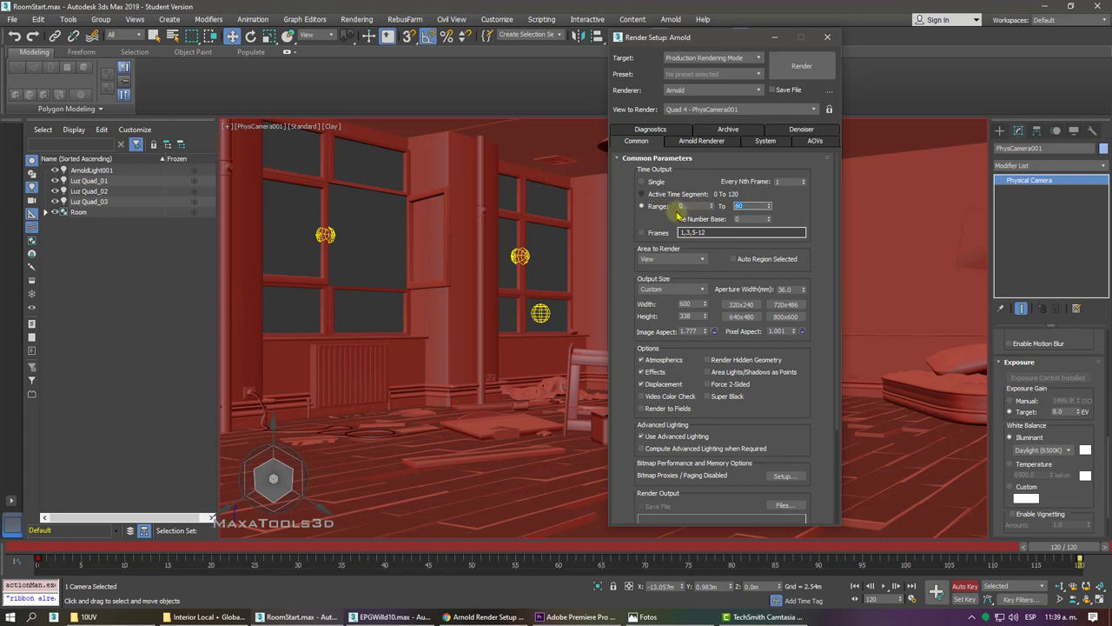
{"action": "left_click", "coordinate": [654, 182]}
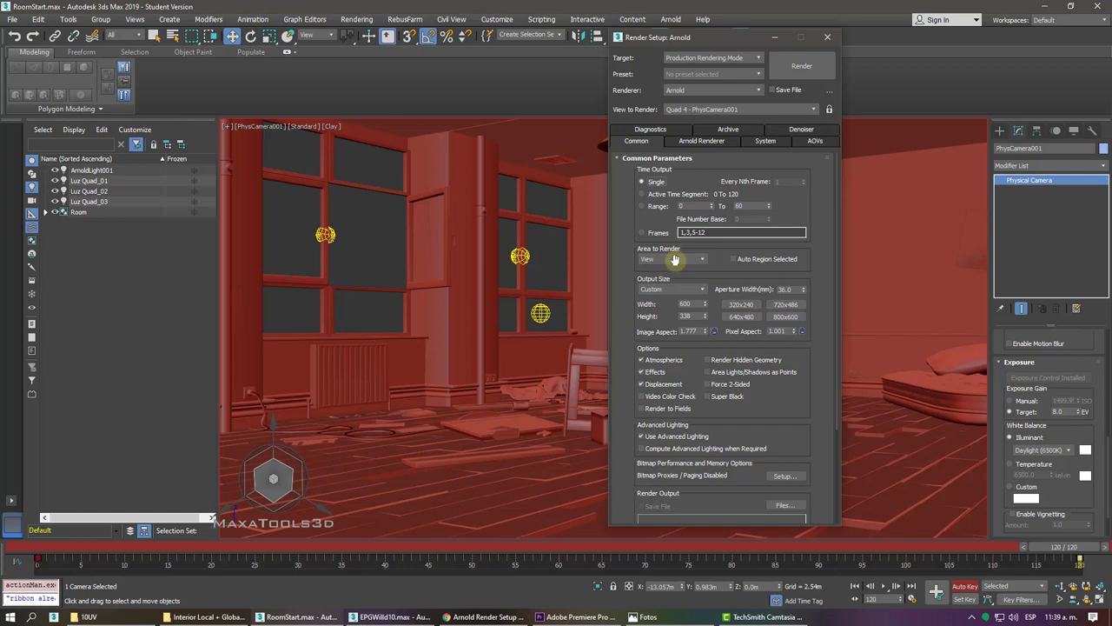
Check the camera view at frames 0, 47 and 92, then choose Frames and edit its list.
{"action": "left_click", "coordinate": [35, 547]}
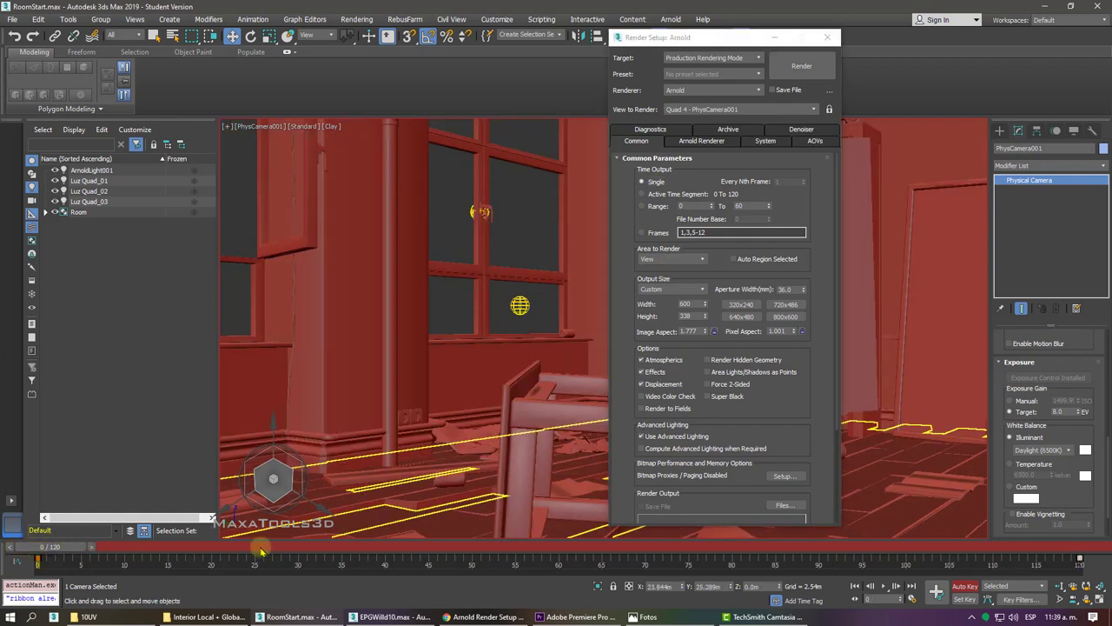
{"action": "left_click", "coordinate": [450, 549]}
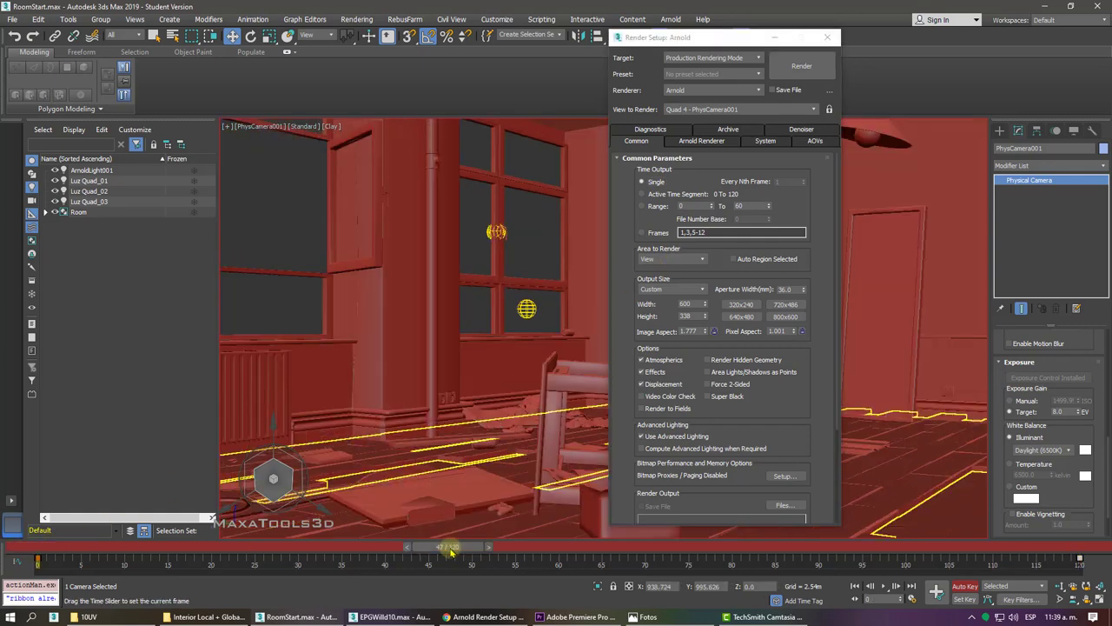
{"action": "left_click", "coordinate": [830, 549]}
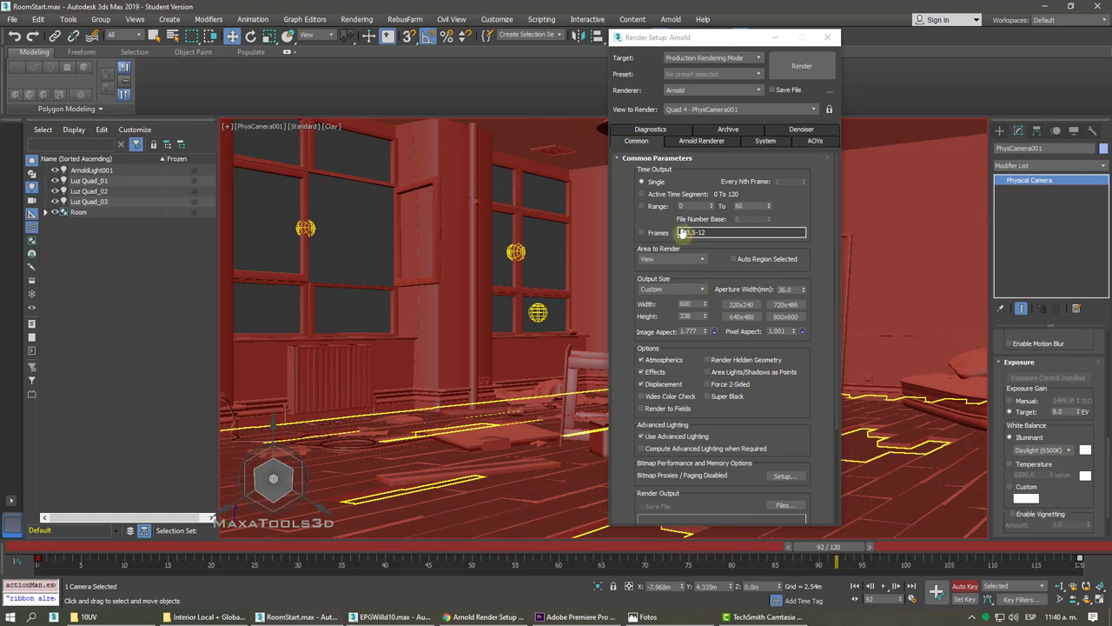
{"action": "left_click", "coordinate": [682, 233]}
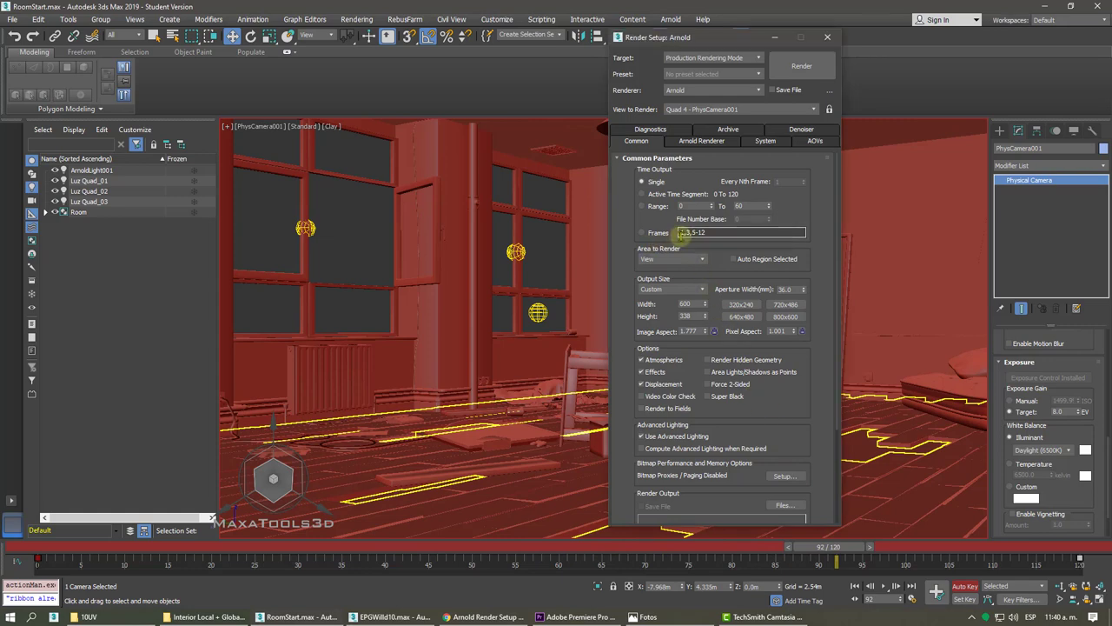
{"action": "left_click", "coordinate": [641, 233]}
{"action": "left_click", "coordinate": [683, 233]}
{"action": "left_click_drag", "start_coordinate": [682, 233], "coordinate": [686, 231]}
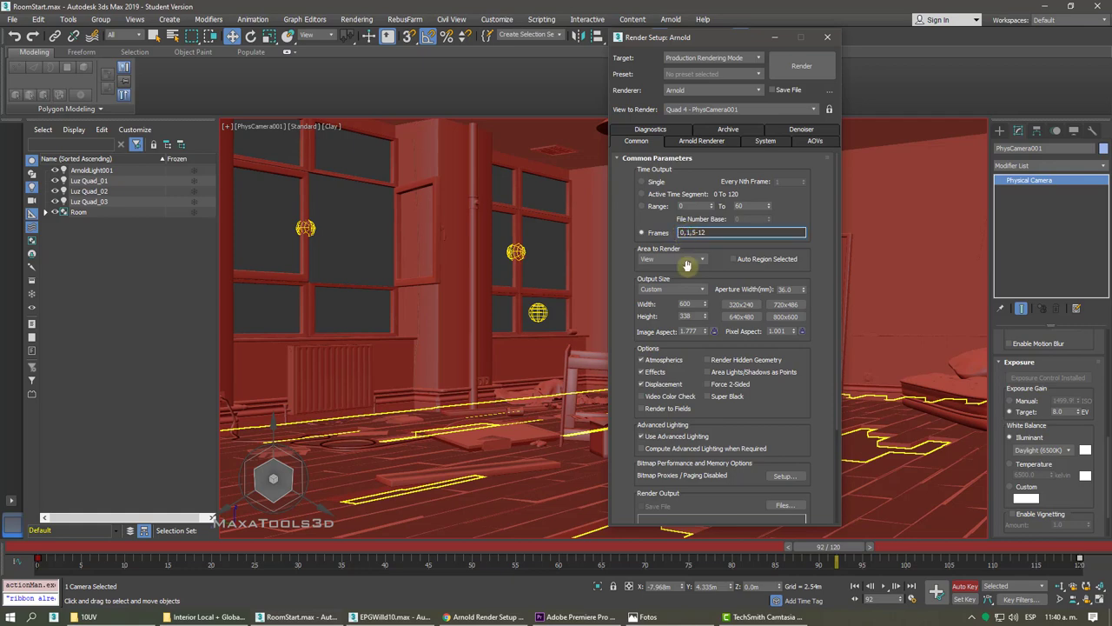
Edit the Frames list to read 0,47,92-100.
{"action": "type", "text": "7,"}
{"action": "left_click_drag", "start_coordinate": [726, 233], "coordinate": [701, 239]}
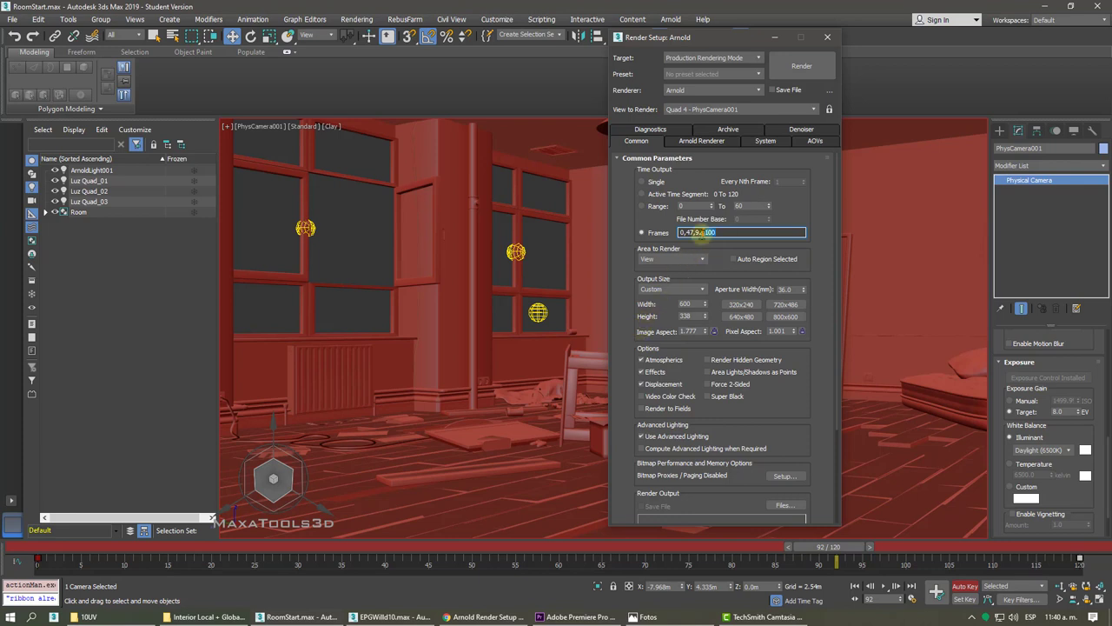
{"action": "left_click_drag", "start_coordinate": [717, 232], "coordinate": [696, 233]}
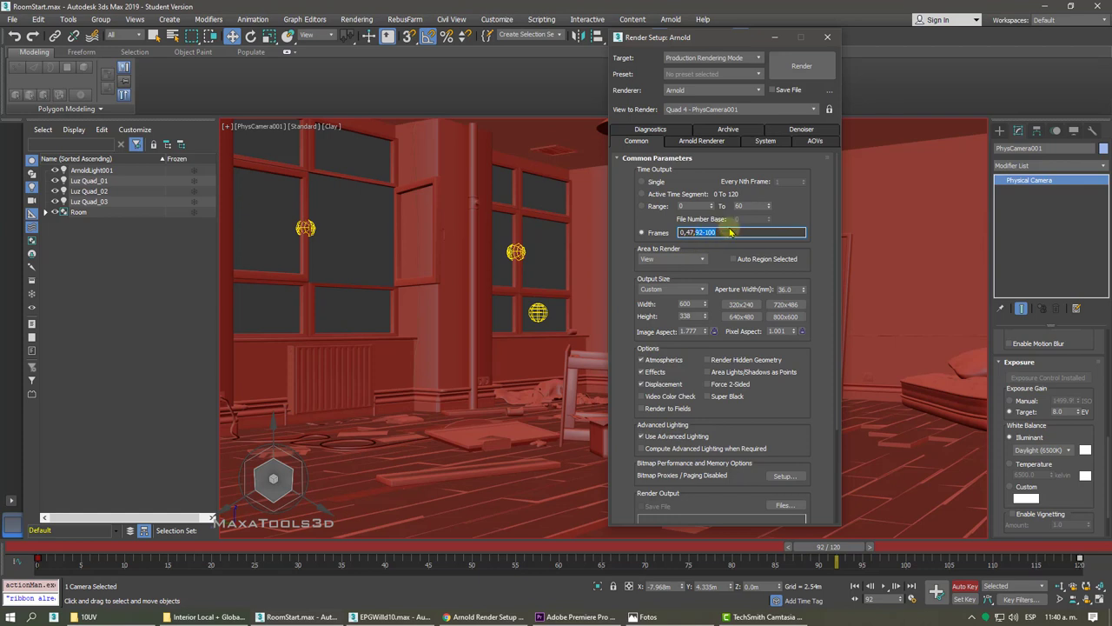
Try the Range and Frames options, then set Time Output to Active Time Segment.
{"action": "left_click", "coordinate": [643, 195]}
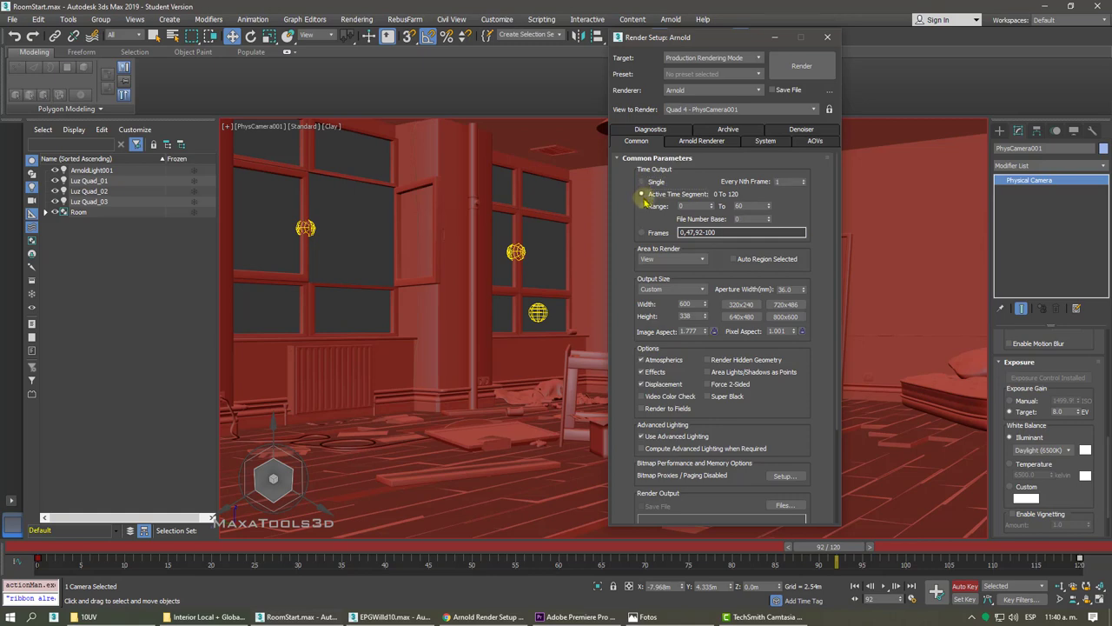
{"action": "left_click", "coordinate": [643, 206]}
{"action": "mouse_move", "coordinate": [557, 548]}
{"action": "left_mouse_down"}
{"action": "mouse_move", "coordinate": [504, 554]}
{"action": "mouse_move", "coordinate": [560, 546]}
{"action": "left_mouse_up"}
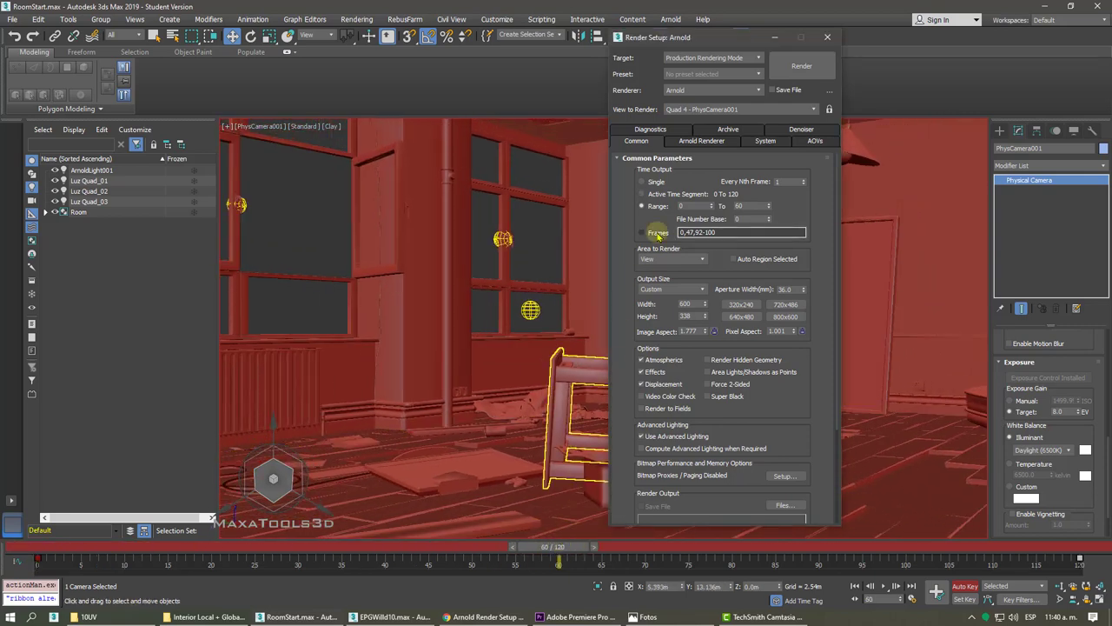
{"action": "double_click", "coordinate": [685, 232]}
{"action": "left_click", "coordinate": [658, 231]}
{"action": "left_click", "coordinate": [653, 195]}
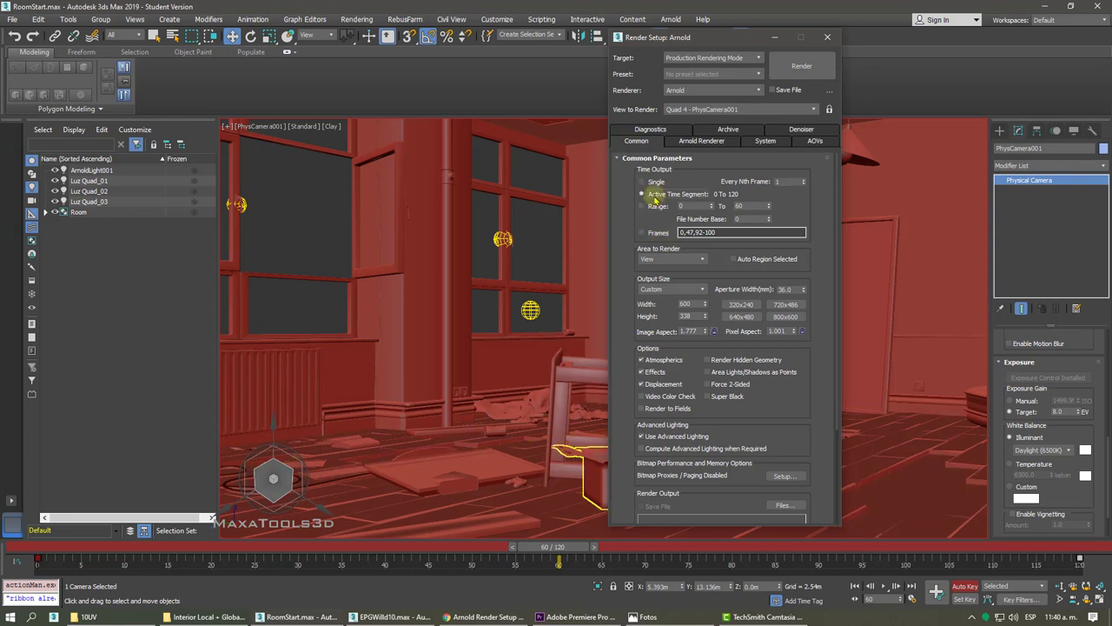
{"action": "left_click", "coordinate": [589, 456]}
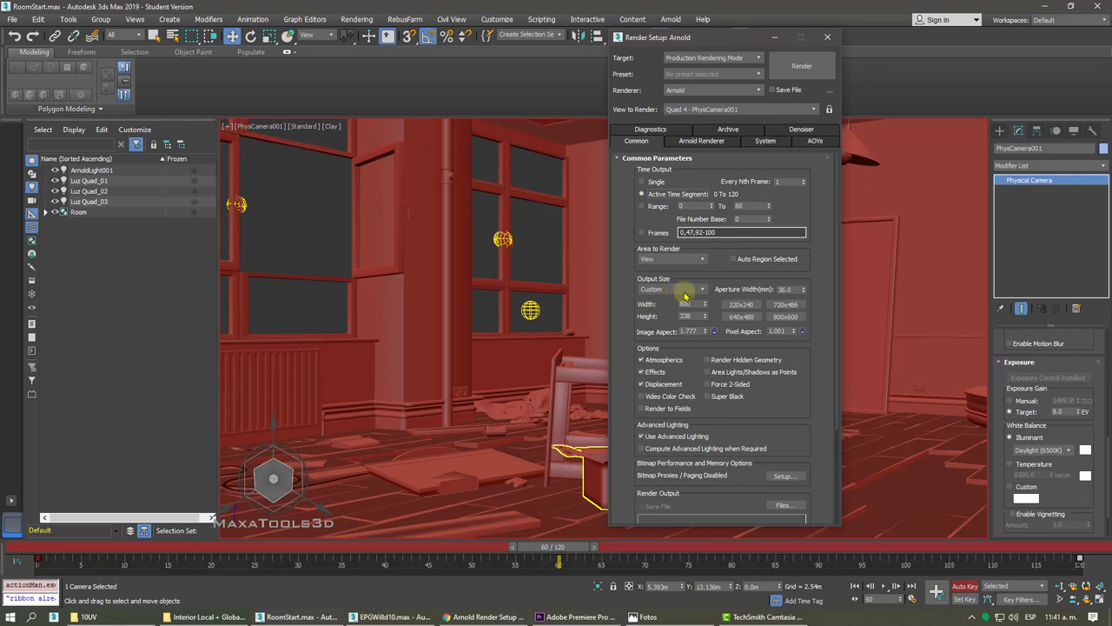
Set the custom output size to 1920 x 1080 with image aspect 1.78.
{"action": "left_click", "coordinate": [701, 290]}
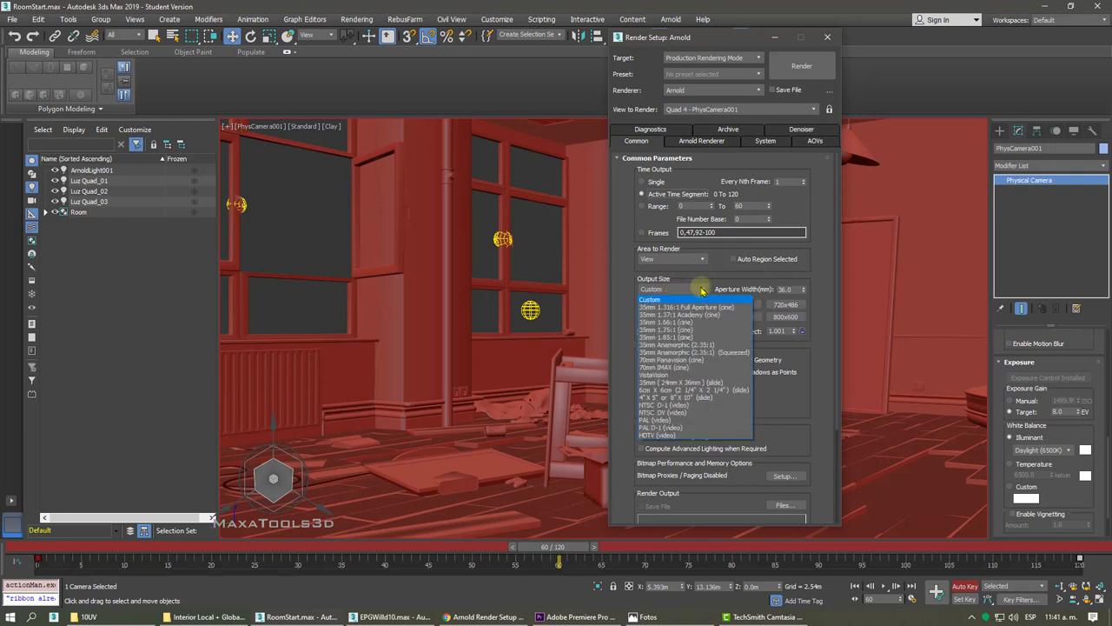
{"action": "left_click", "coordinate": [813, 272]}
{"action": "double_click", "coordinate": [691, 303]}
{"action": "type", "text": "1920"}
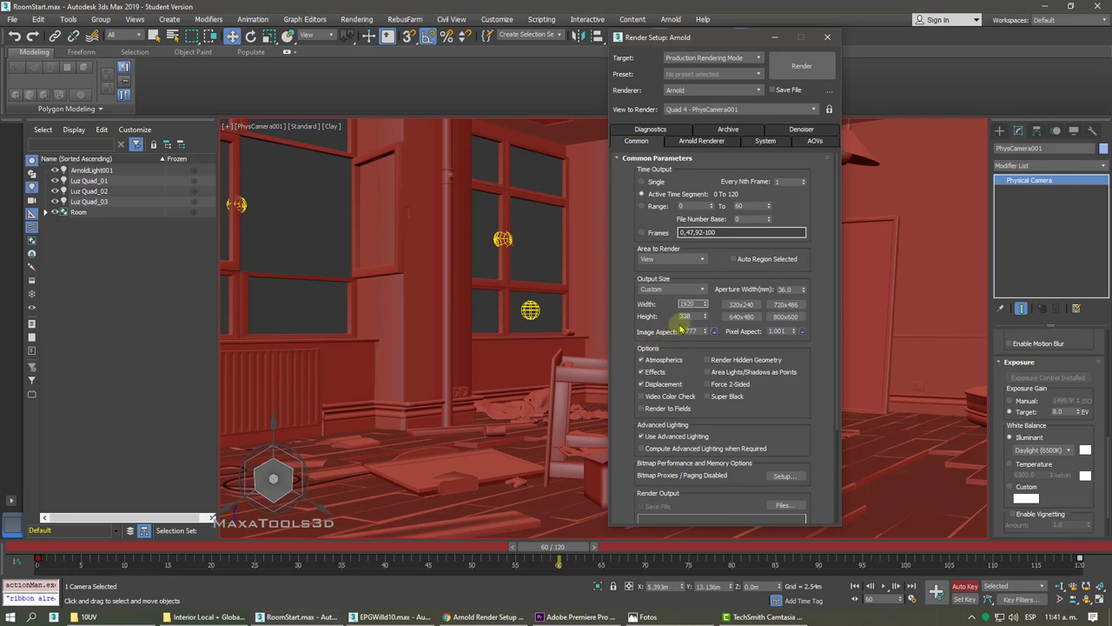
{"action": "double_click", "coordinate": [691, 315]}
{"action": "type", "text": "1080"}
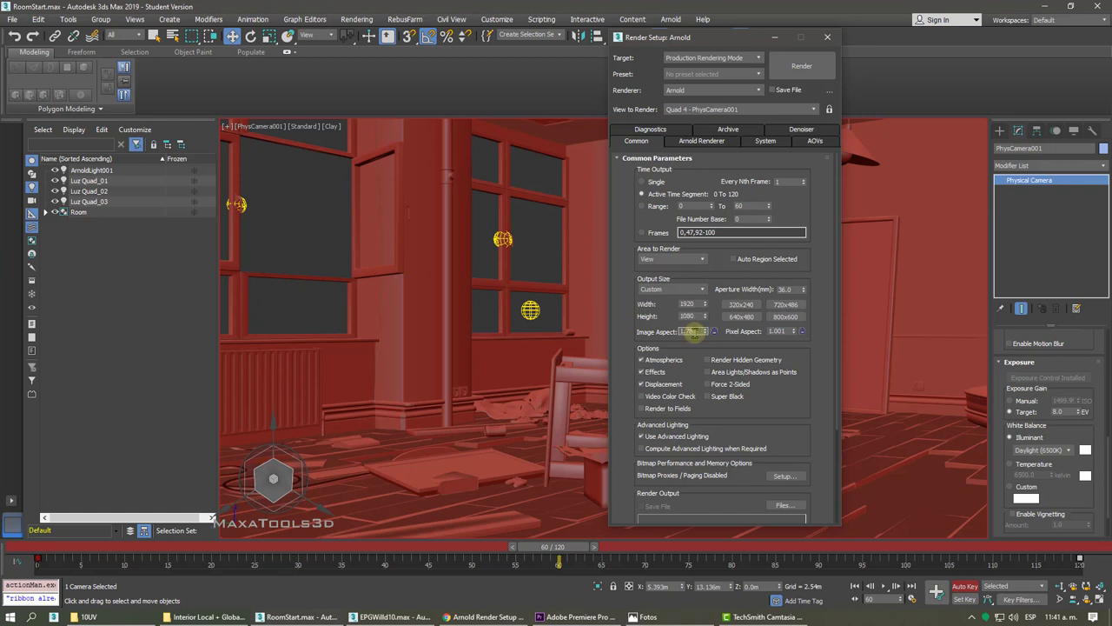
{"action": "left_click", "coordinate": [690, 331]}
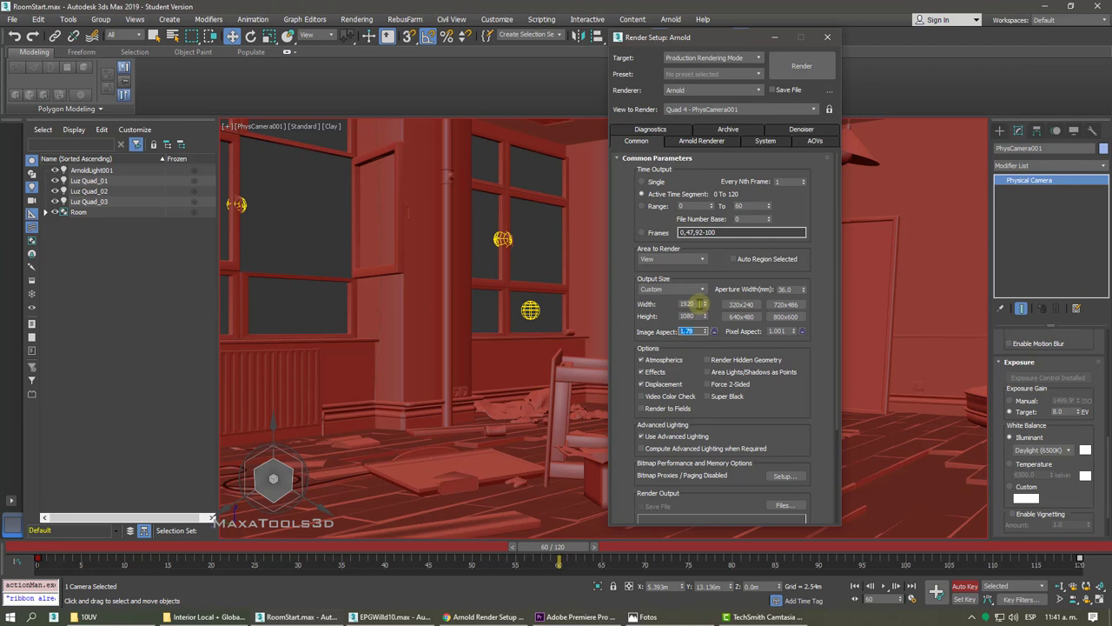
{"action": "left_click", "coordinate": [693, 316]}
{"action": "left_click", "coordinate": [690, 331]}
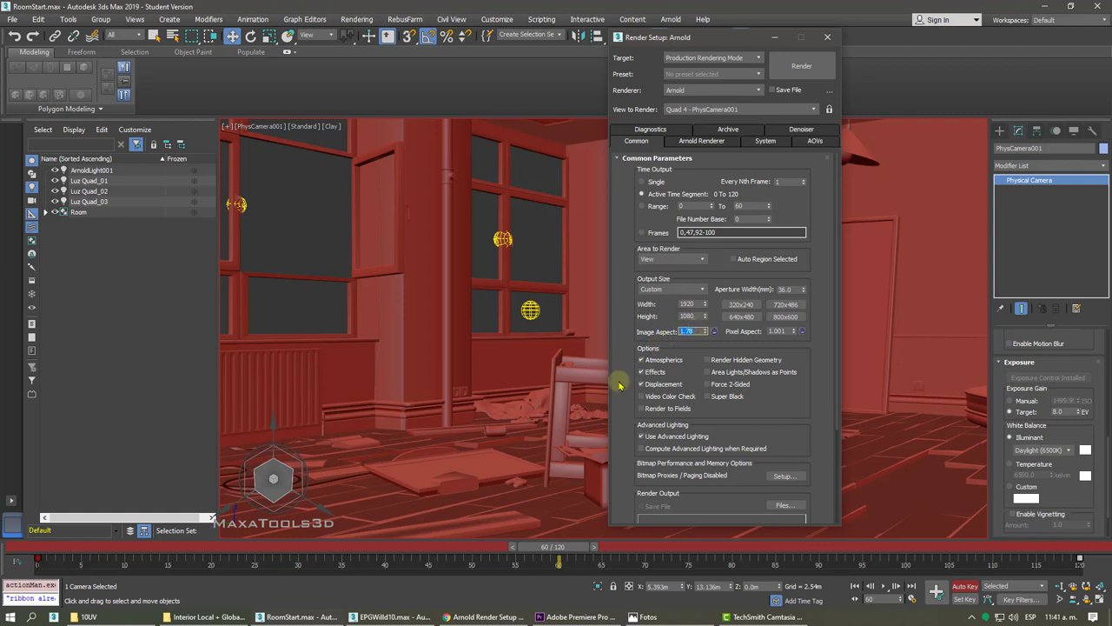
Choose the HDTV (video) output size preset with the 1920x1080 resolution.
{"action": "left_click", "coordinate": [704, 292]}
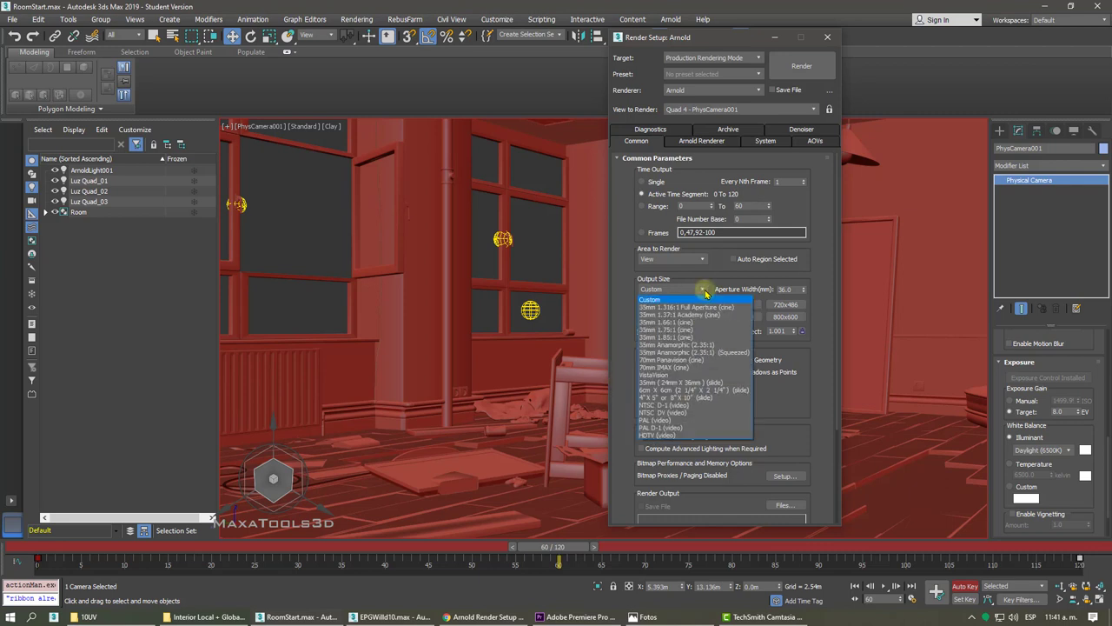
{"action": "left_click", "coordinate": [703, 291]}
{"action": "left_click", "coordinate": [704, 291]}
{"action": "left_click", "coordinate": [704, 291]}
{"action": "left_click", "coordinate": [704, 292]}
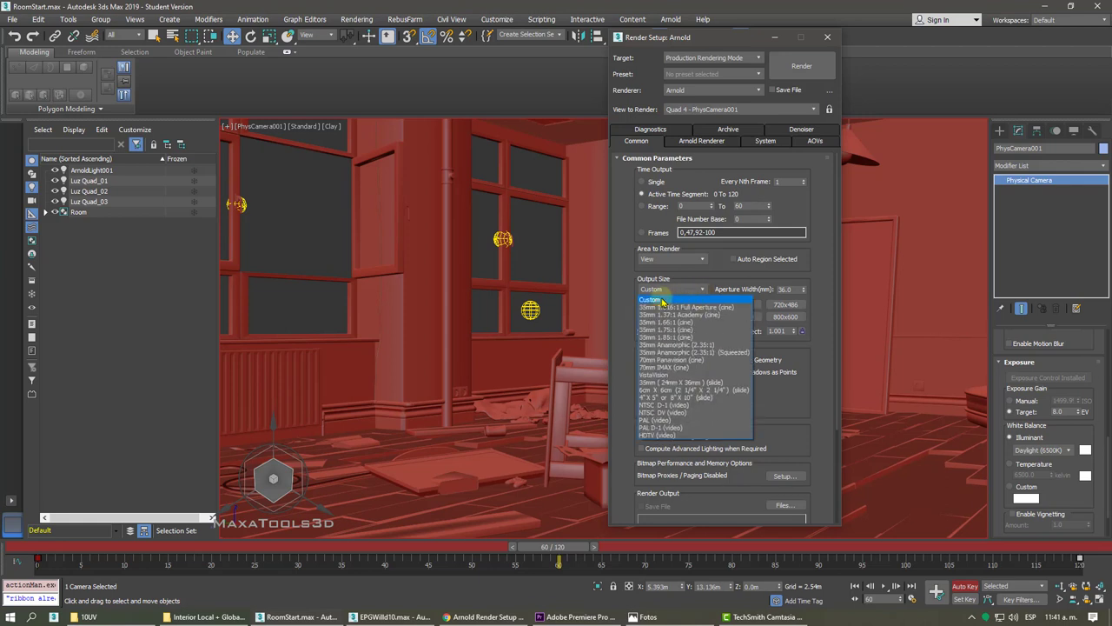
{"action": "left_click", "coordinate": [657, 435]}
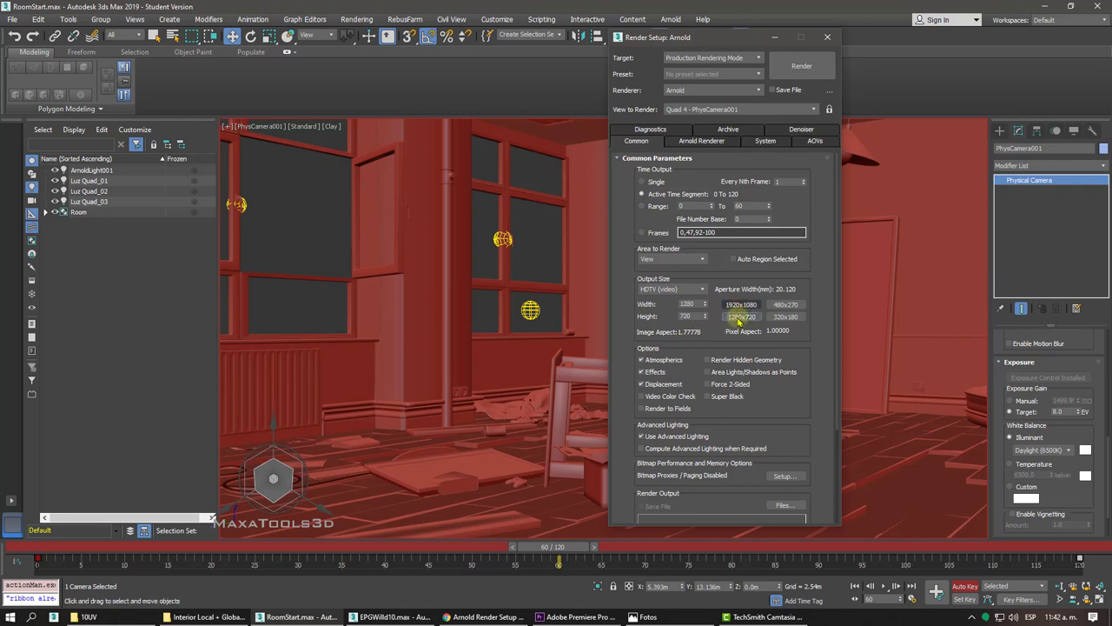
{"action": "left_click", "coordinate": [741, 304]}
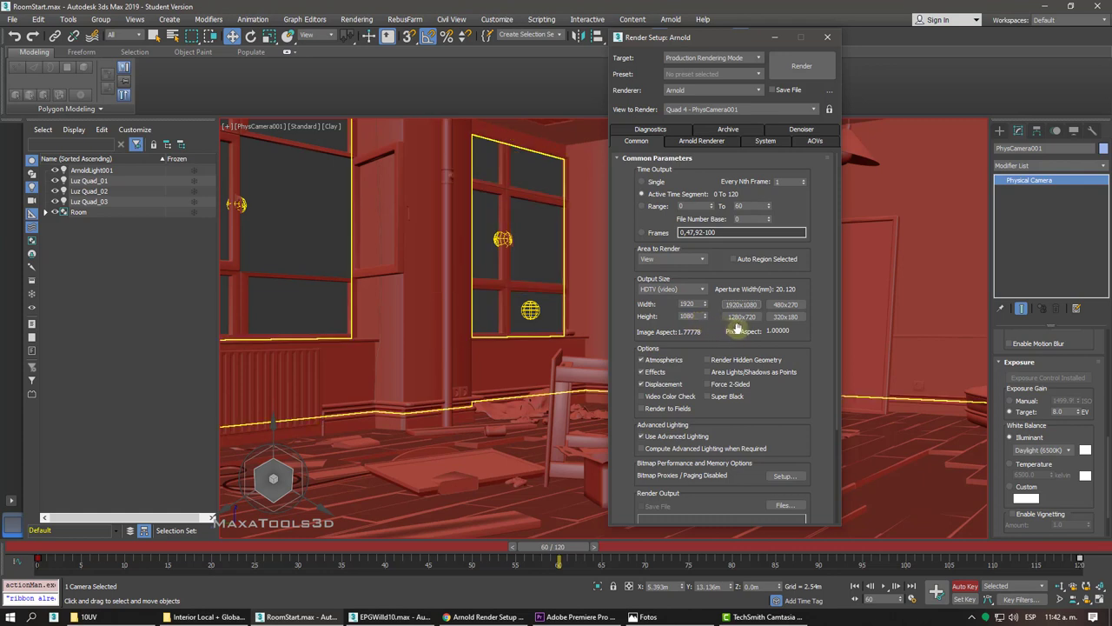
{"action": "left_click_drag", "start_coordinate": [789, 404], "coordinate": [777, 274]}
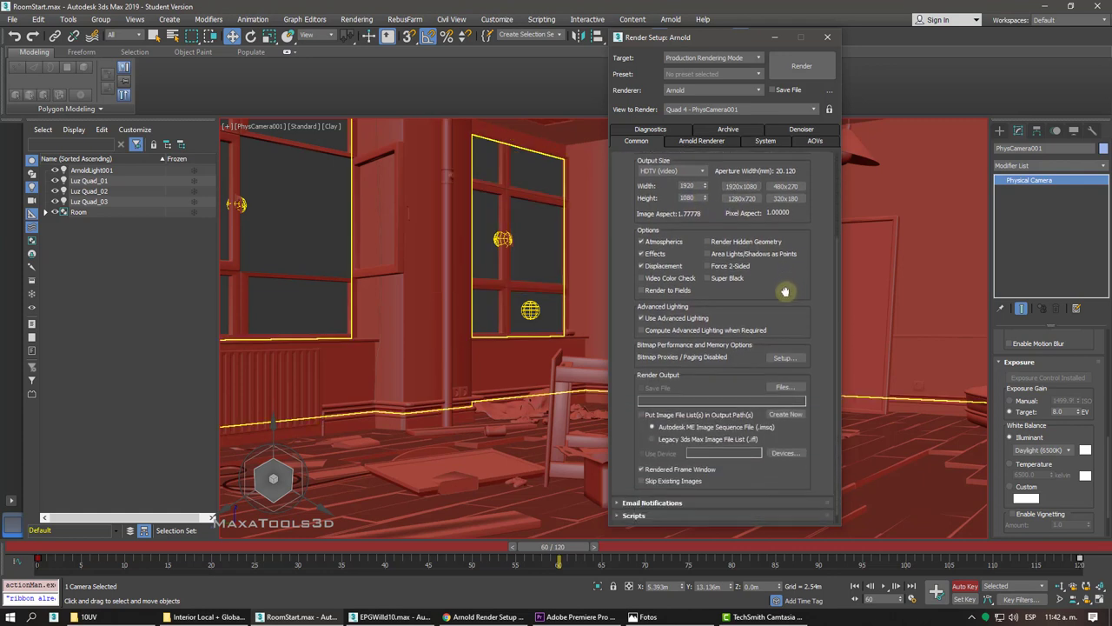
{"action": "scroll", "coordinate": [750, 352], "scroll_direction": "up", "scroll_amount": 3}
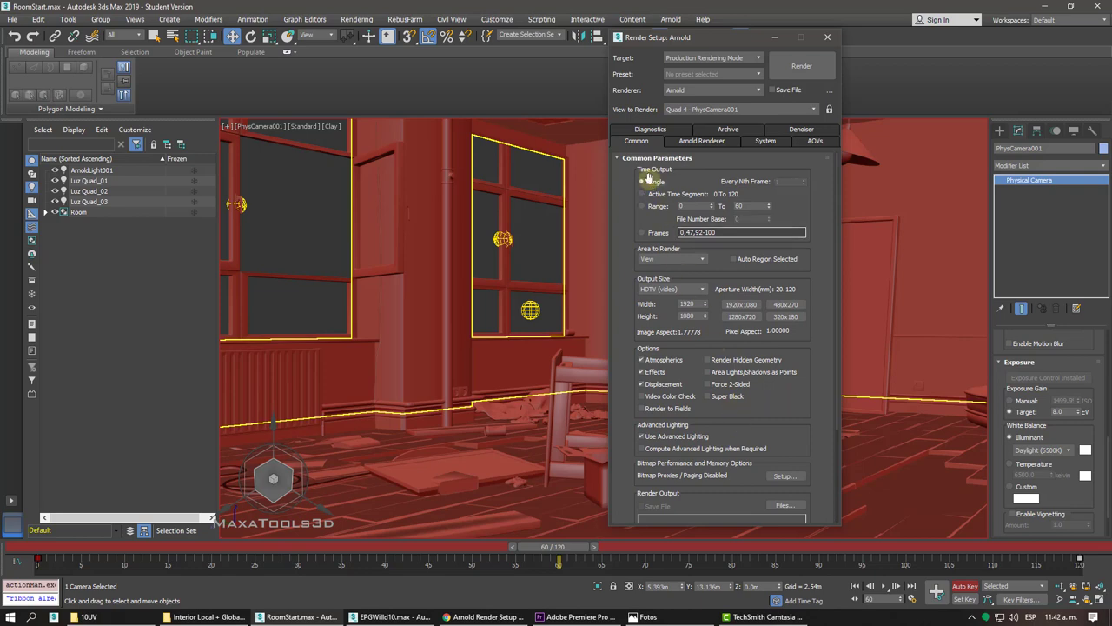
Render a single frame from PhysCamera001 and close the progress window once it finishes.
{"action": "left_click", "coordinate": [648, 182]}
{"action": "left_click", "coordinate": [798, 67]}
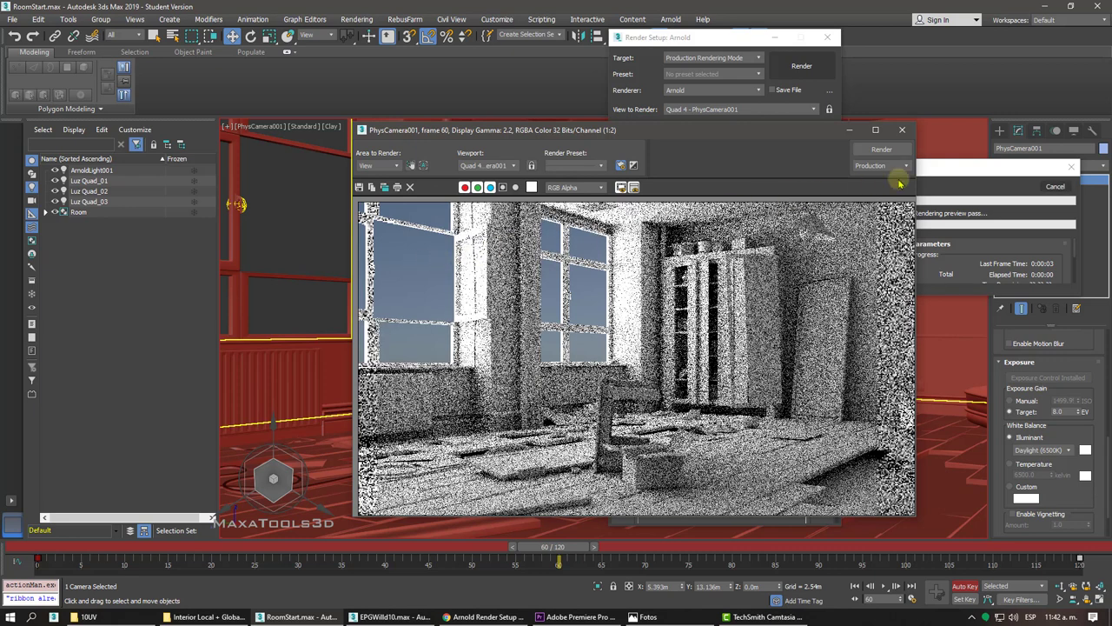
{"action": "left_click_drag", "start_coordinate": [999, 166], "coordinate": [999, 85]}
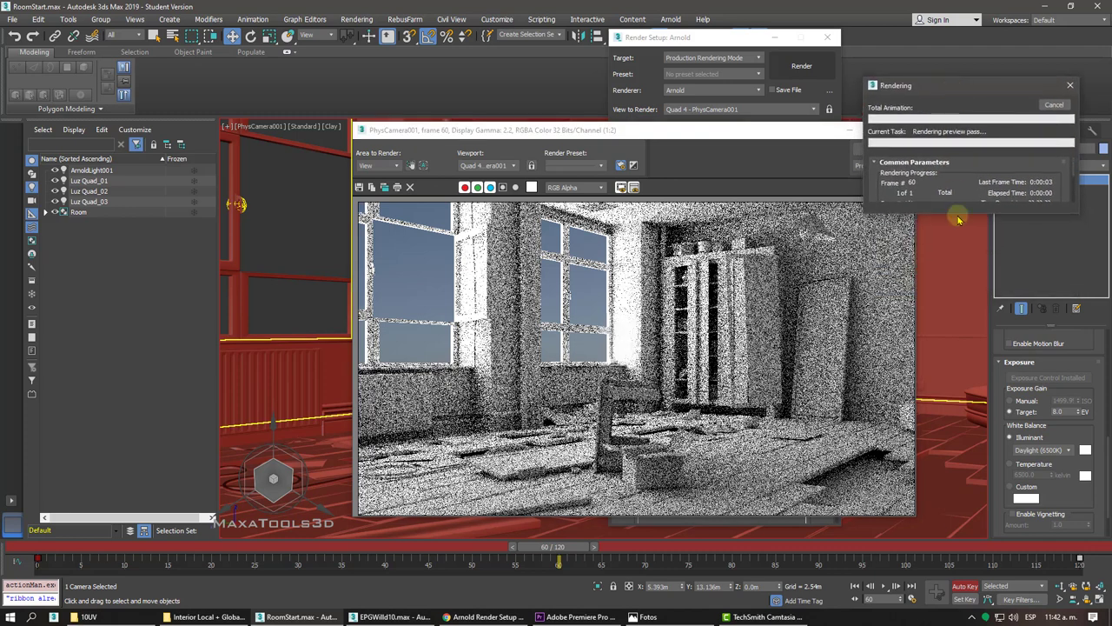
{"action": "left_click_drag", "start_coordinate": [957, 213], "coordinate": [971, 497]}
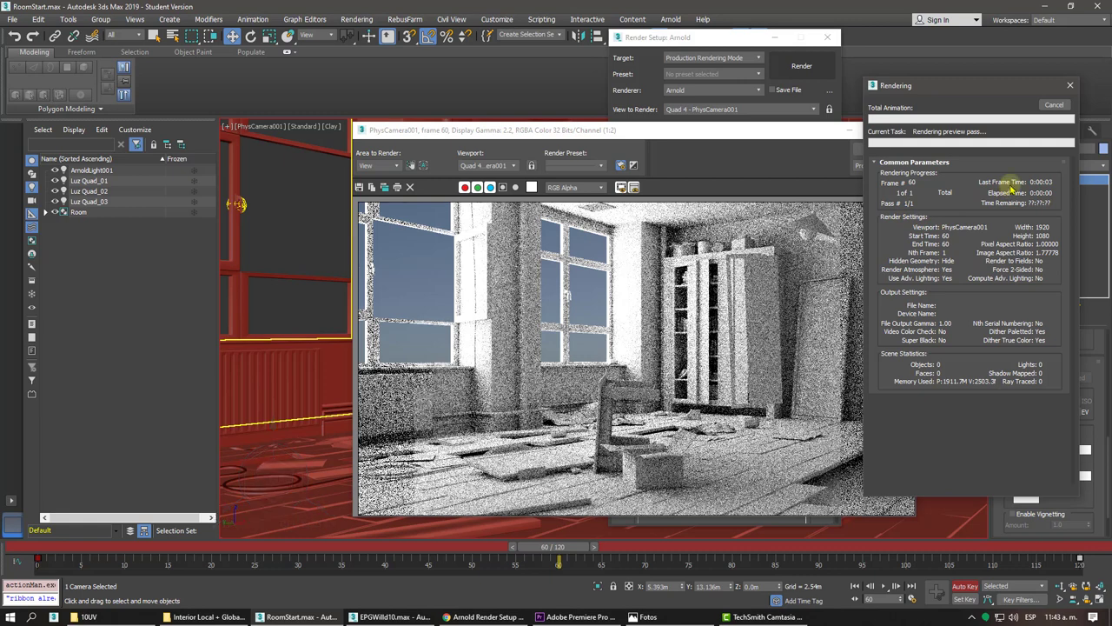
{"action": "left_click", "coordinate": [1049, 106]}
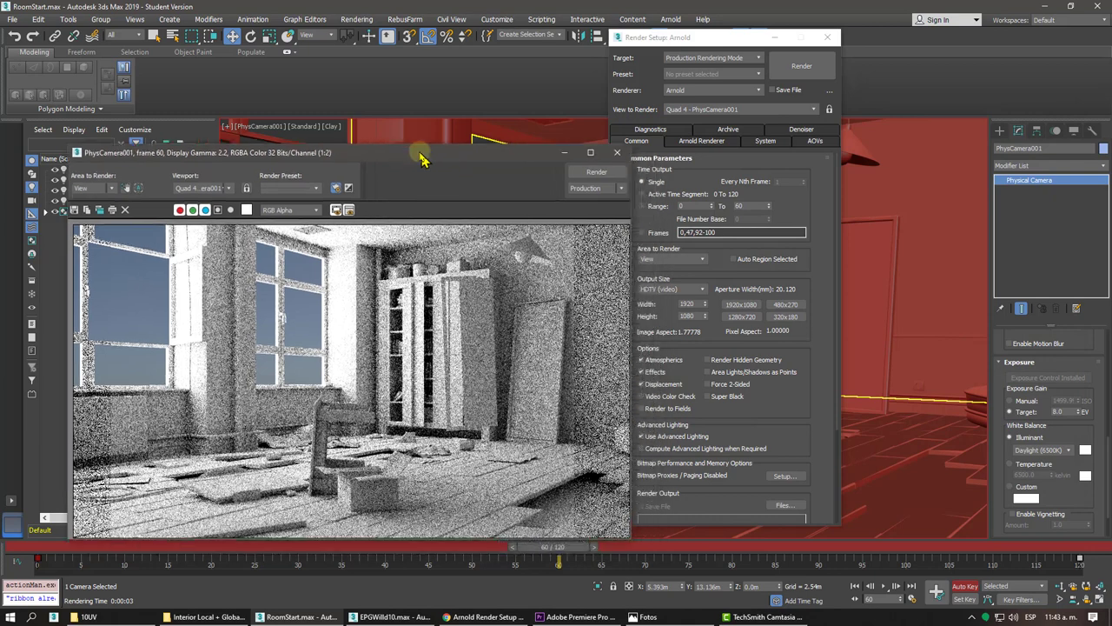
Switch Time Output to Active Time Segment and start rendering, declining the no-output warning.
{"action": "left_click_drag", "start_coordinate": [702, 136], "coordinate": [352, 136]}
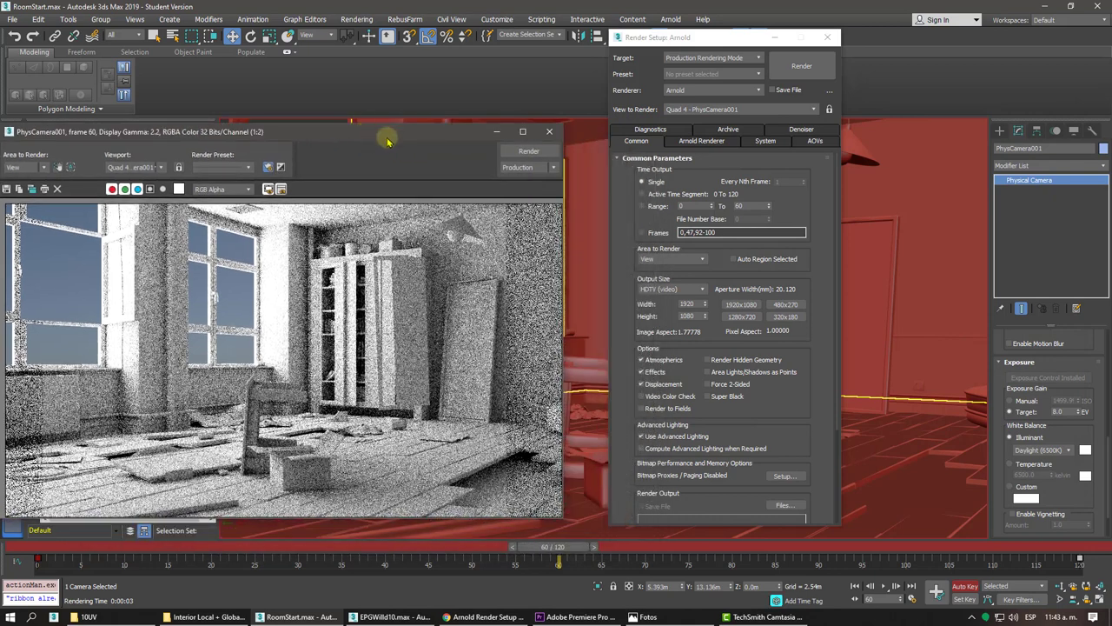
{"action": "left_click", "coordinate": [655, 193]}
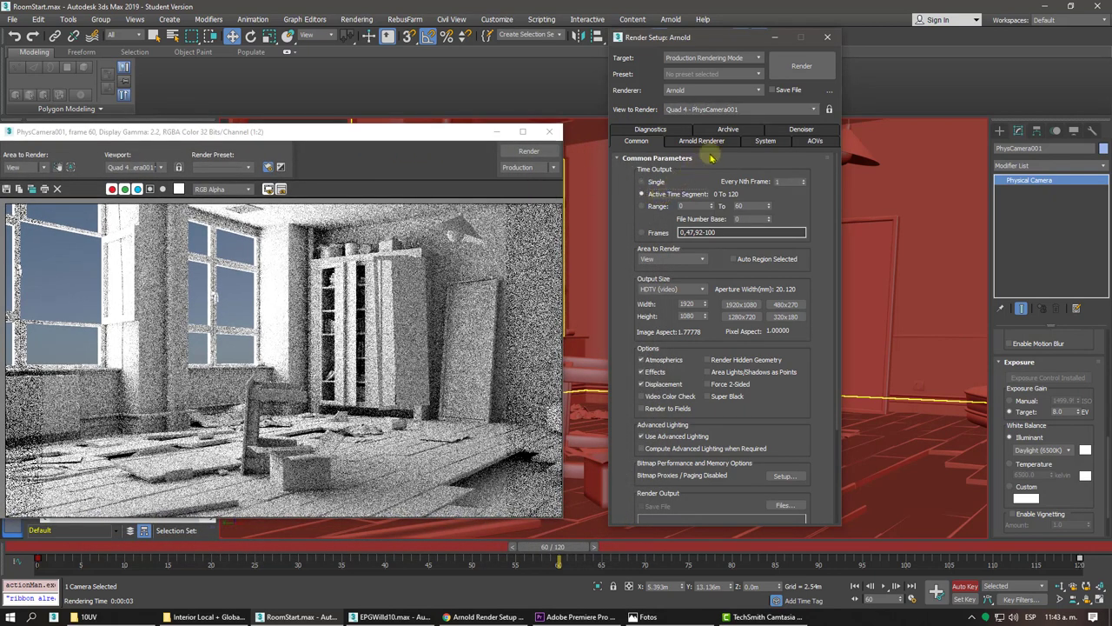
{"action": "left_click", "coordinate": [802, 70]}
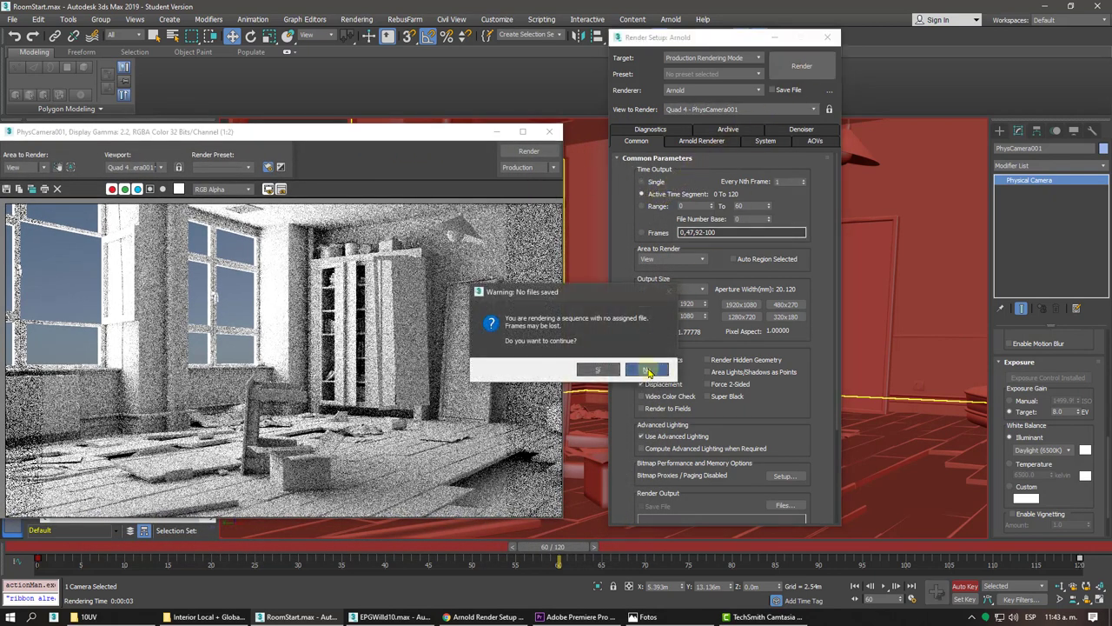
{"action": "left_click", "coordinate": [648, 372]}
Render without an output file, then close the noisy preview and show Render Output.
{"action": "left_click", "coordinate": [801, 67]}
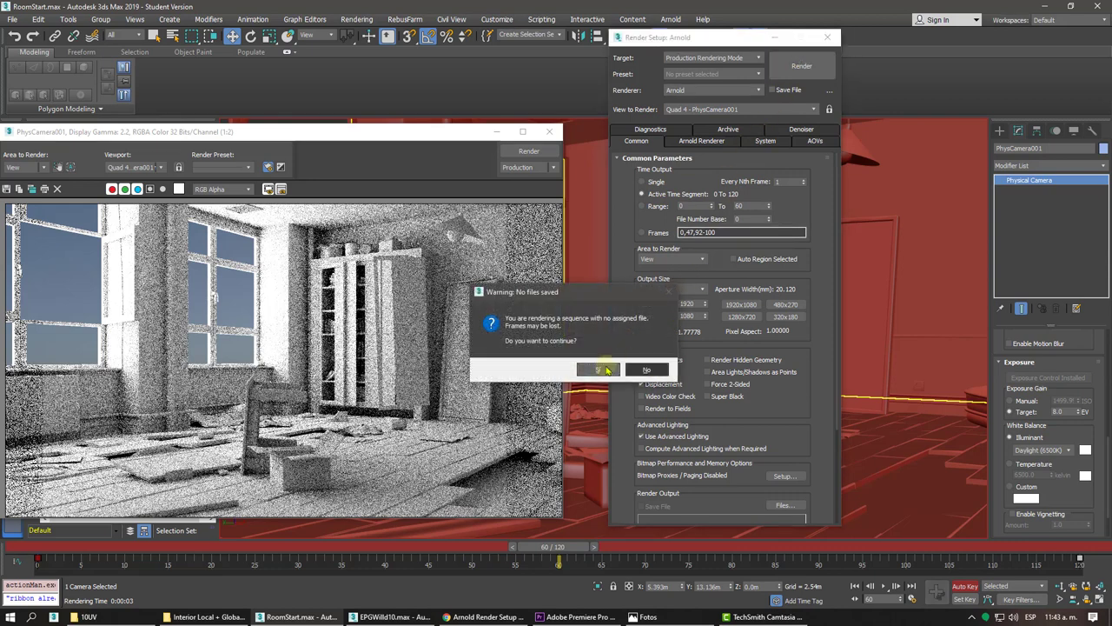
{"action": "left_click", "coordinate": [599, 371]}
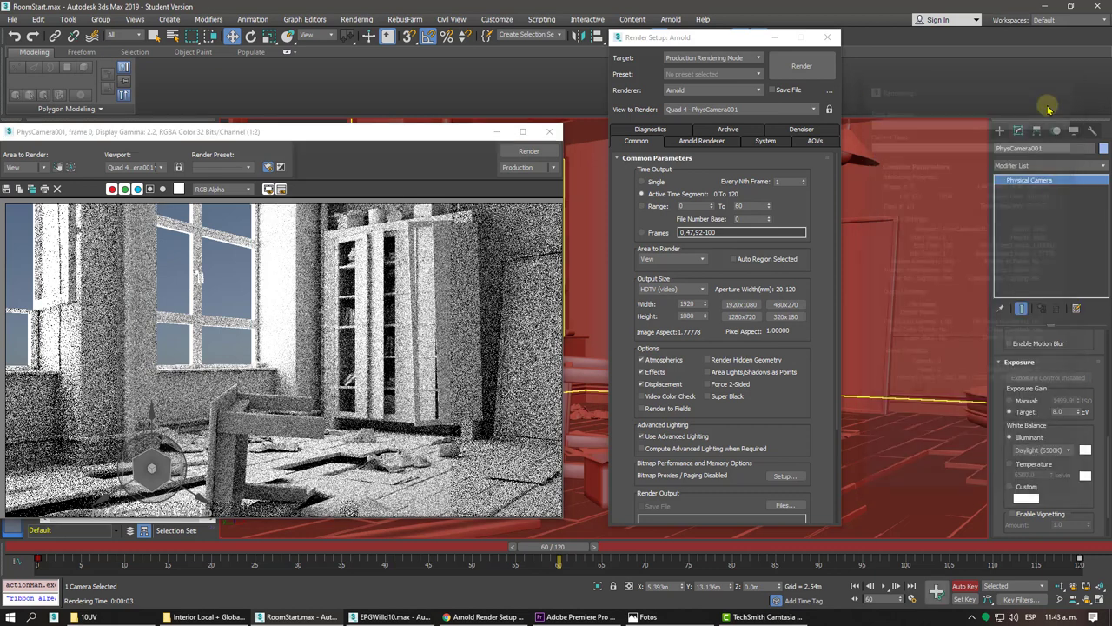
{"action": "left_click", "coordinate": [551, 132]}
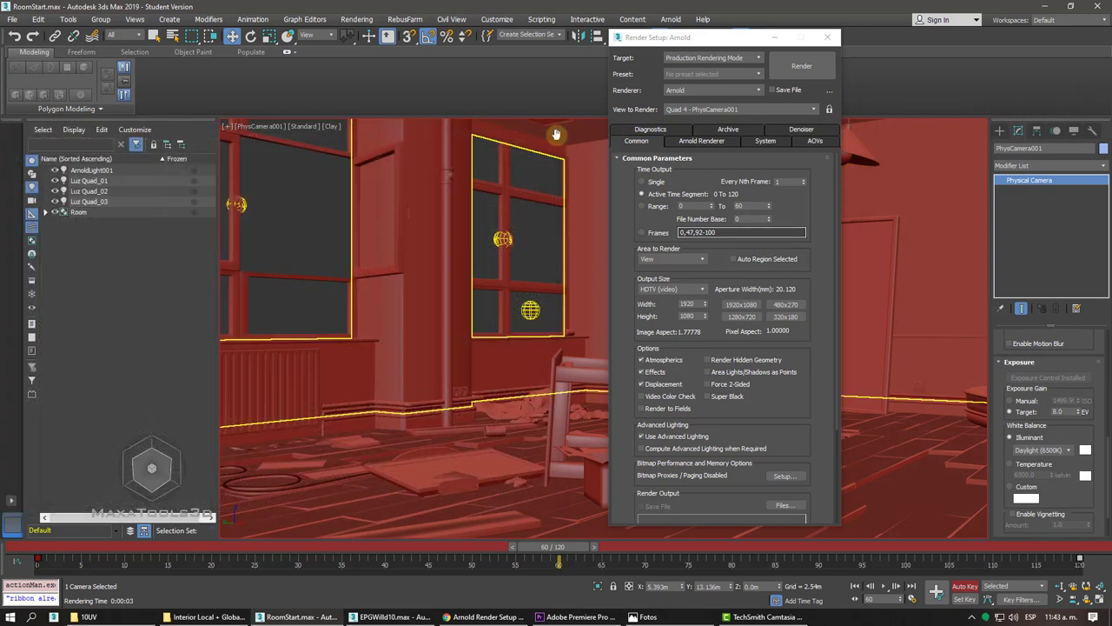
{"action": "left_click_drag", "start_coordinate": [785, 410], "coordinate": [789, 246]}
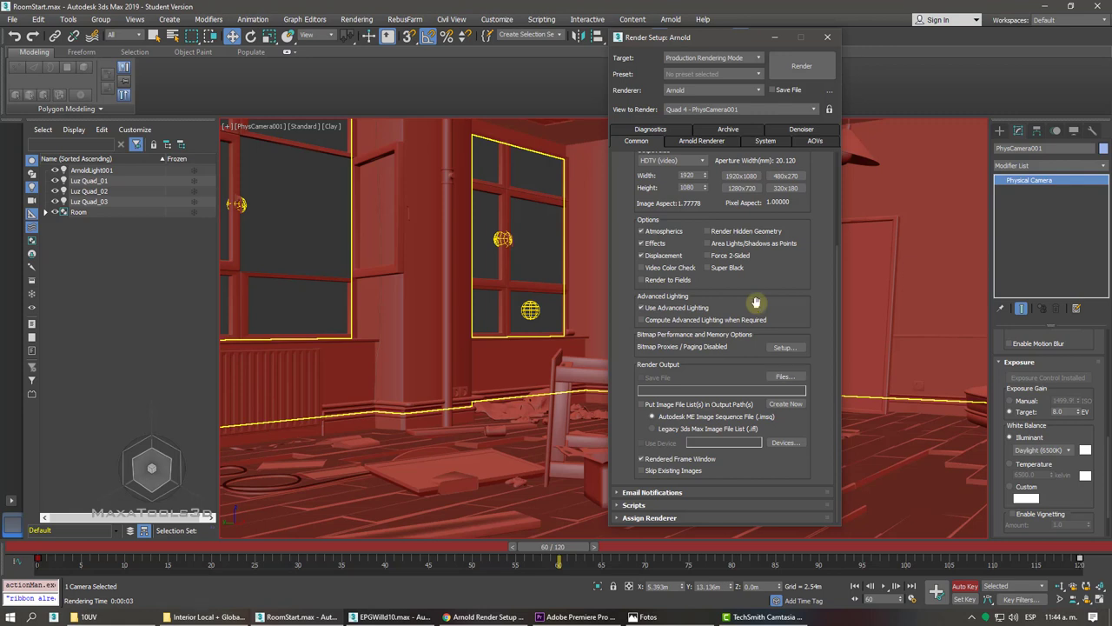
Open the render output file browser and set the save location to the desktop.
{"action": "left_click", "coordinate": [782, 377]}
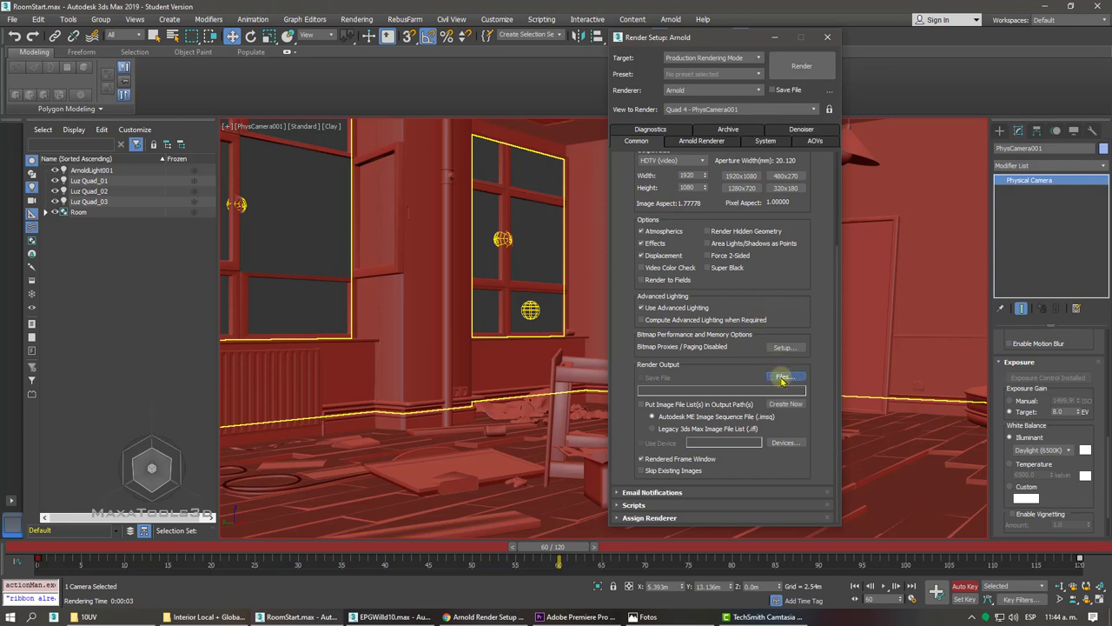
{"action": "left_click", "coordinate": [782, 376]}
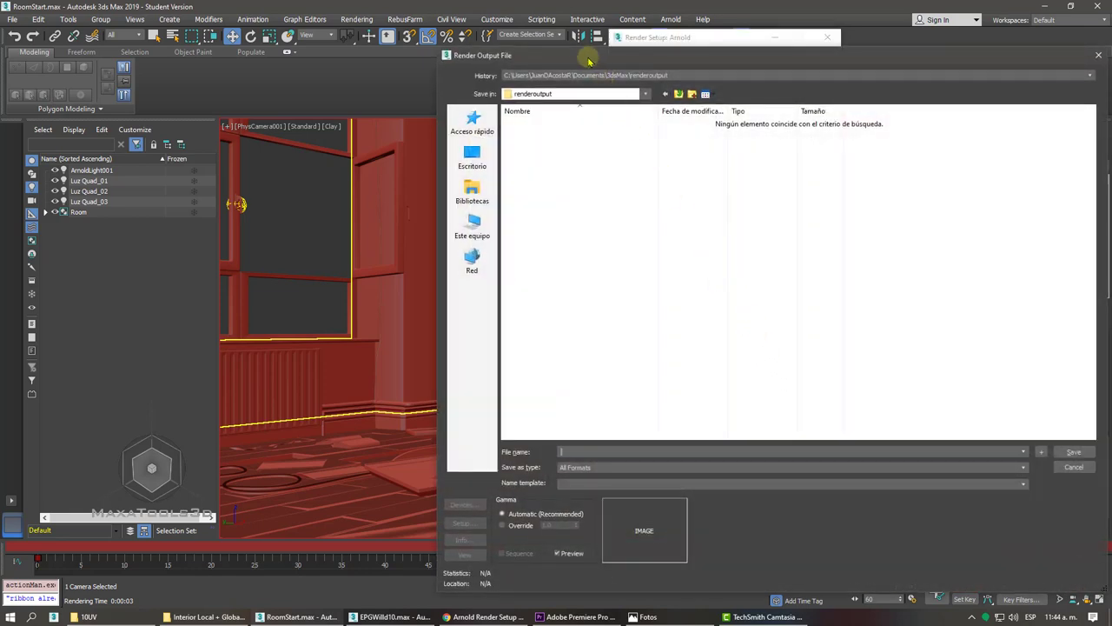
{"action": "mouse_move", "coordinate": [588, 61]}
{"action": "left_mouse_down"}
{"action": "mouse_move", "coordinate": [514, 39]}
{"action": "mouse_move", "coordinate": [340, 31]}
{"action": "left_mouse_up"}
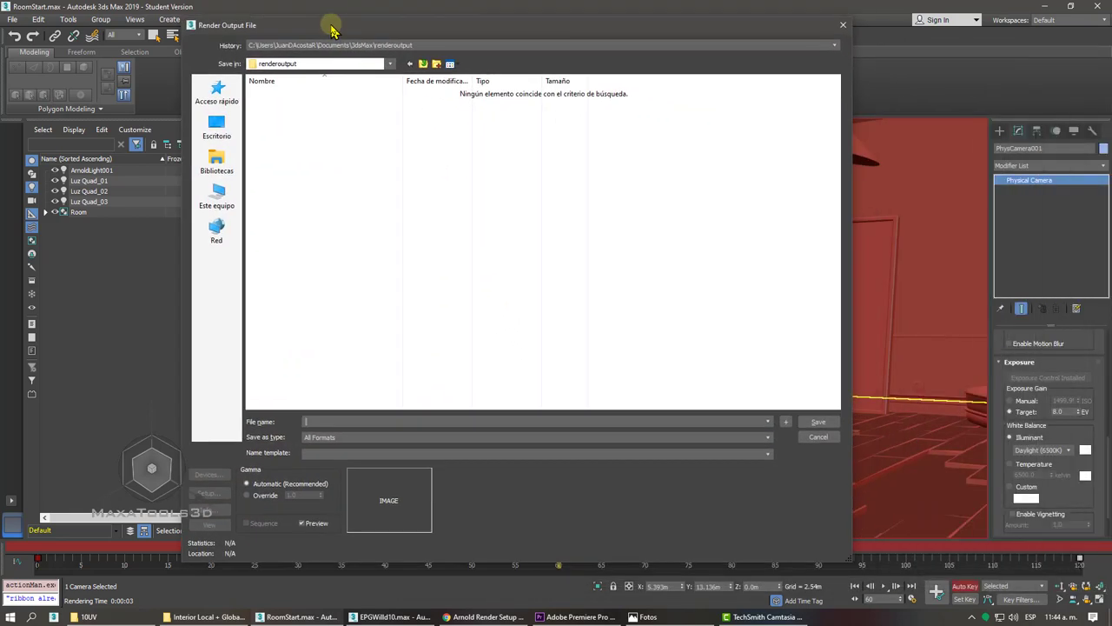
{"action": "left_click", "coordinate": [300, 65]}
{"action": "left_click", "coordinate": [284, 90]}
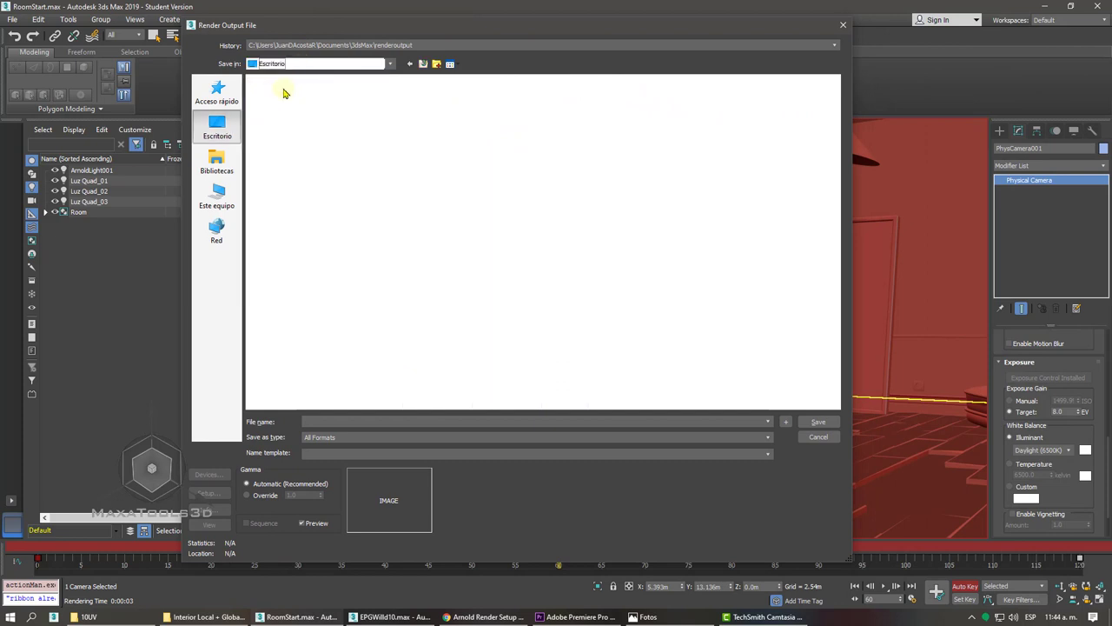
Create and open a new 'Render Interior' folder, then set the file name Int_.
{"action": "left_click", "coordinate": [437, 63]}
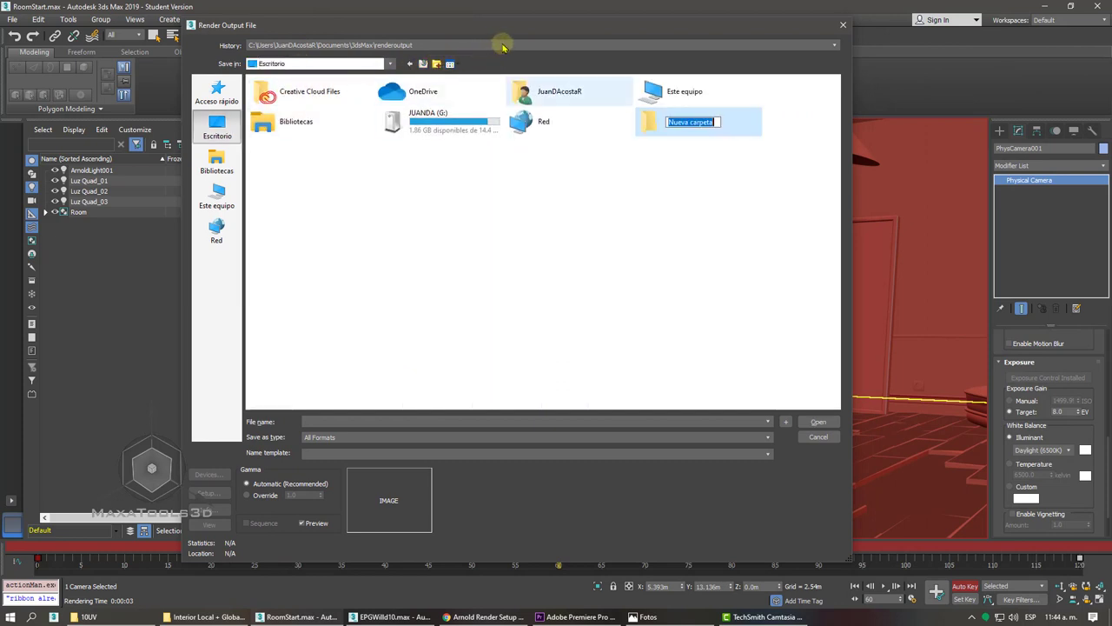
{"action": "type", "text": "Render "}
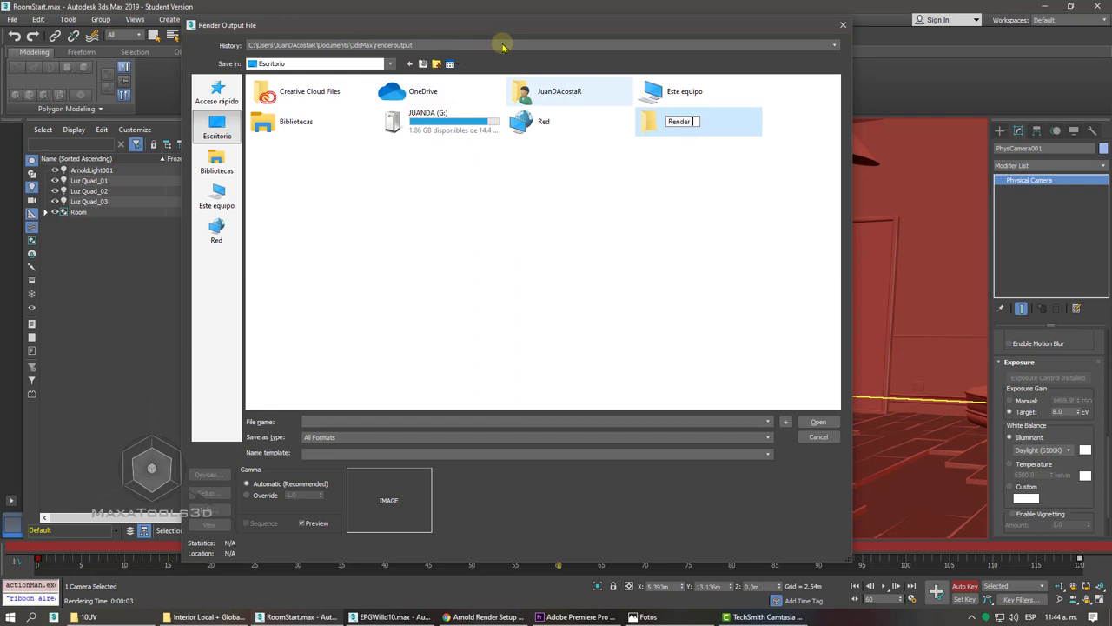
{"action": "type", "text": "Interior"}
{"action": "left_click", "coordinate": [671, 128]}
{"action": "double_click", "coordinate": [671, 127]}
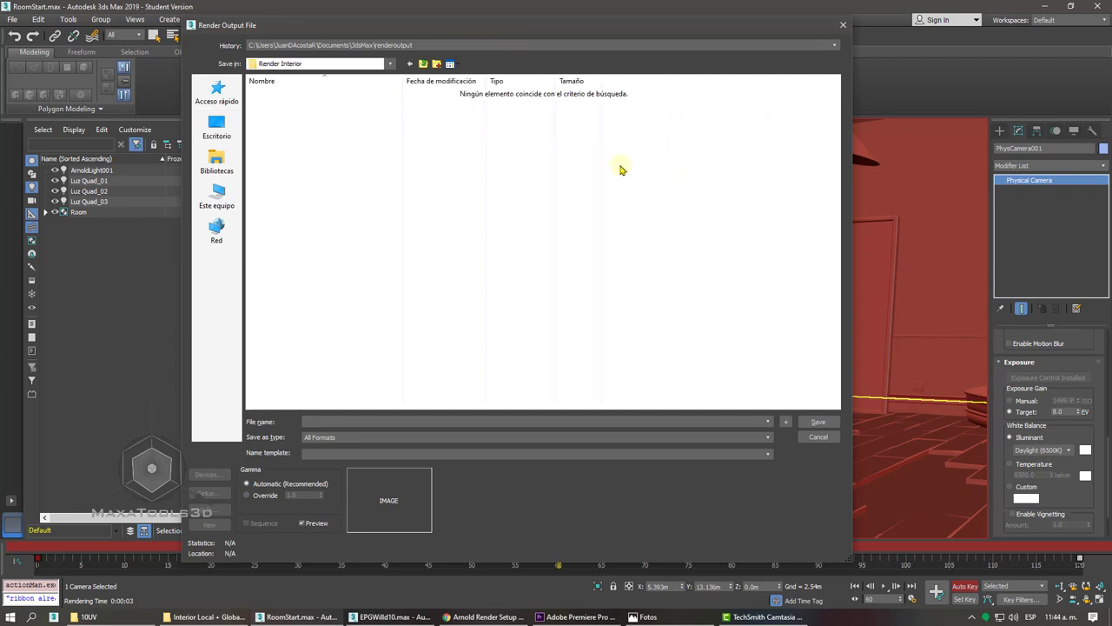
{"action": "left_click", "coordinate": [318, 421]}
{"action": "type", "text": "Int_"}
{"action": "left_click", "coordinate": [319, 437]}
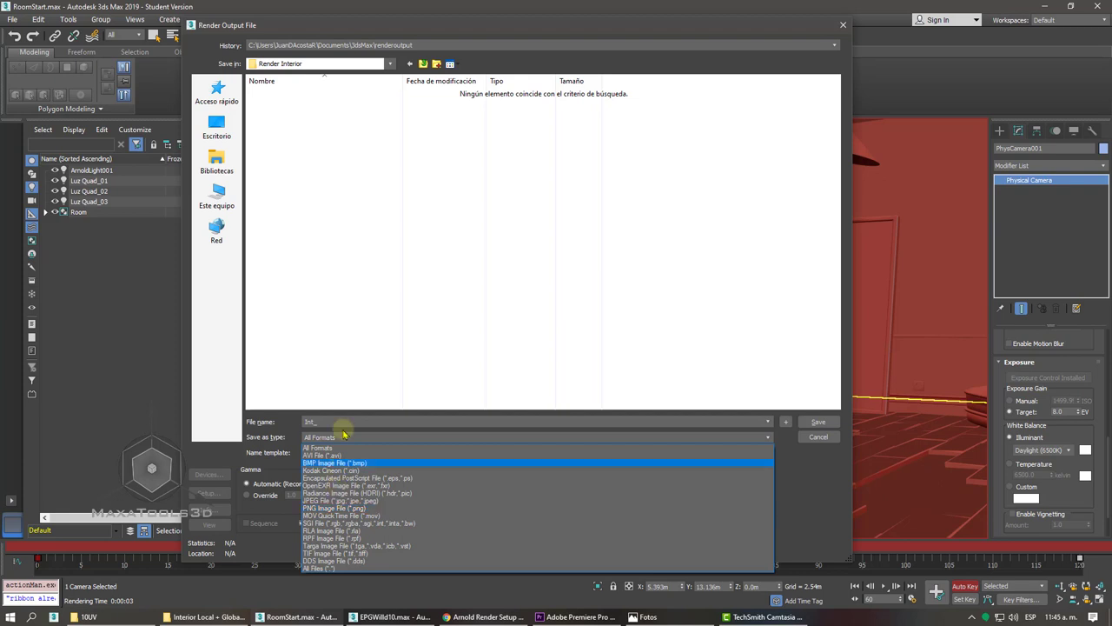
Set the render output file type to PNG Image File (*.png), then switch to the 10UV Explorer window.
{"action": "left_click", "coordinate": [386, 35]}
{"action": "left_click_drag", "start_coordinate": [473, 31], "coordinate": [431, 426]}
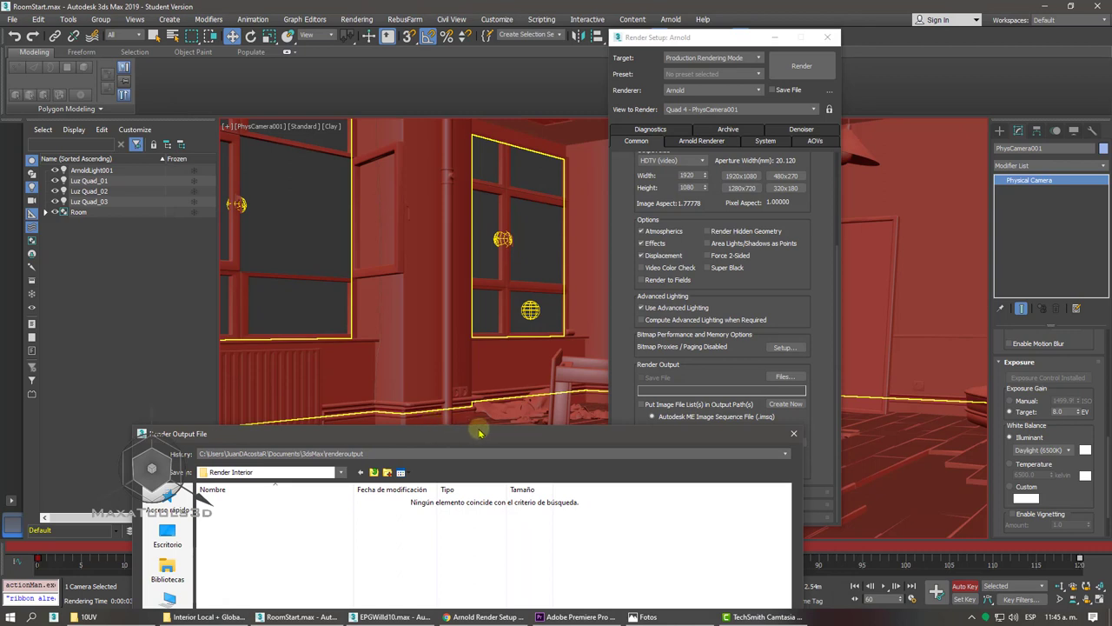
{"action": "left_click_drag", "start_coordinate": [497, 435], "coordinate": [517, 418]}
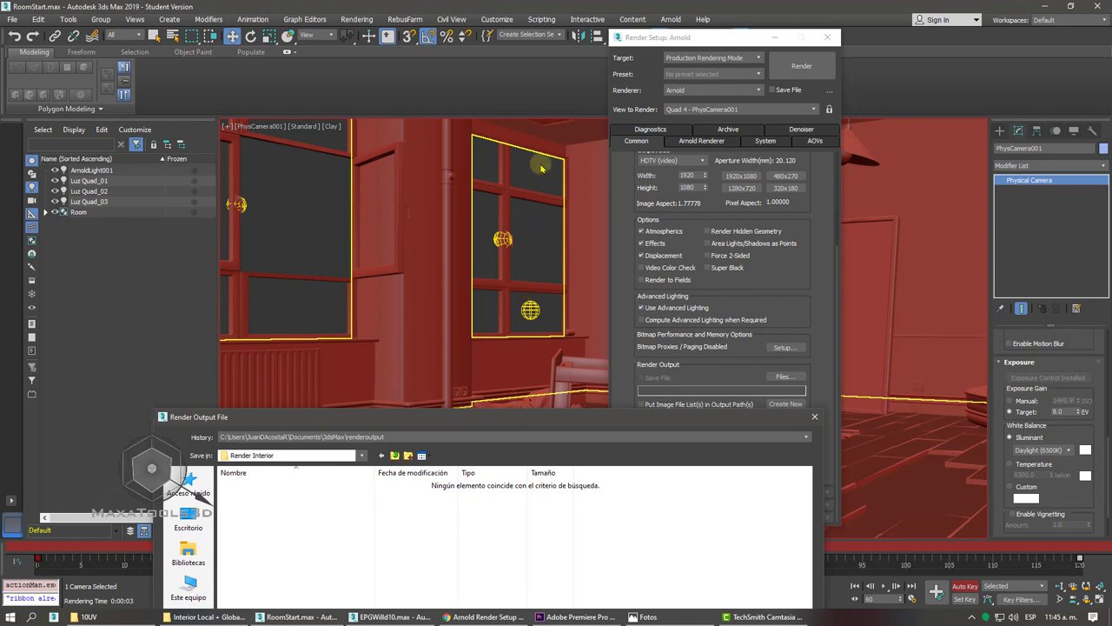
{"action": "mouse_move", "coordinate": [524, 421]}
{"action": "left_mouse_down"}
{"action": "mouse_move", "coordinate": [530, 110]}
{"action": "mouse_move", "coordinate": [509, 68]}
{"action": "left_mouse_up"}
{"action": "type", "text": "Int_"}
{"action": "left_click", "coordinate": [302, 470]}
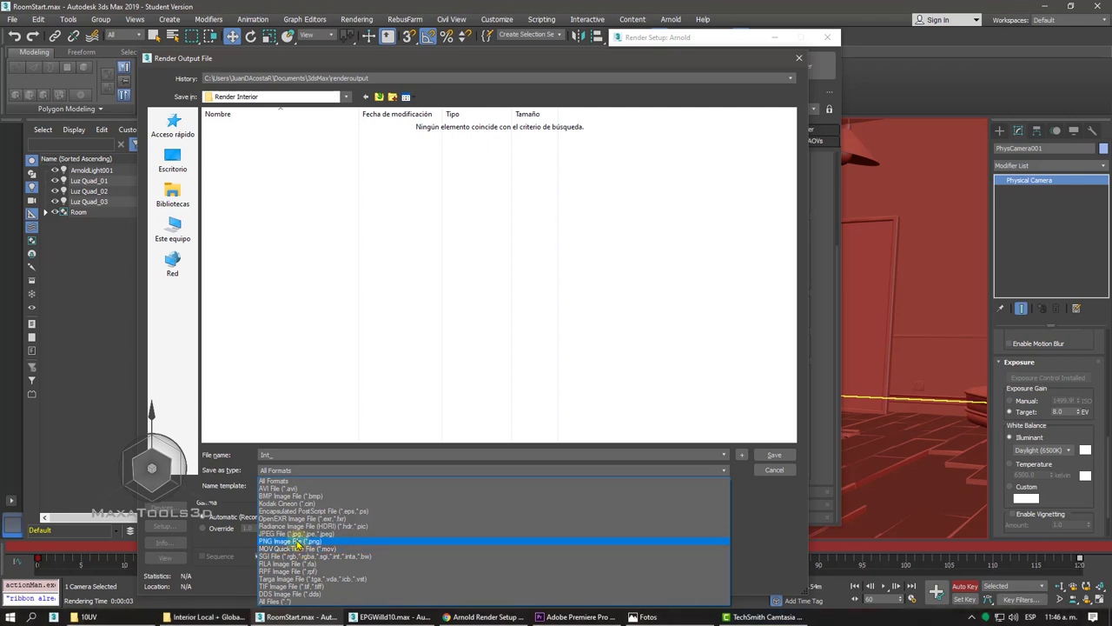
{"action": "left_click", "coordinate": [297, 542]}
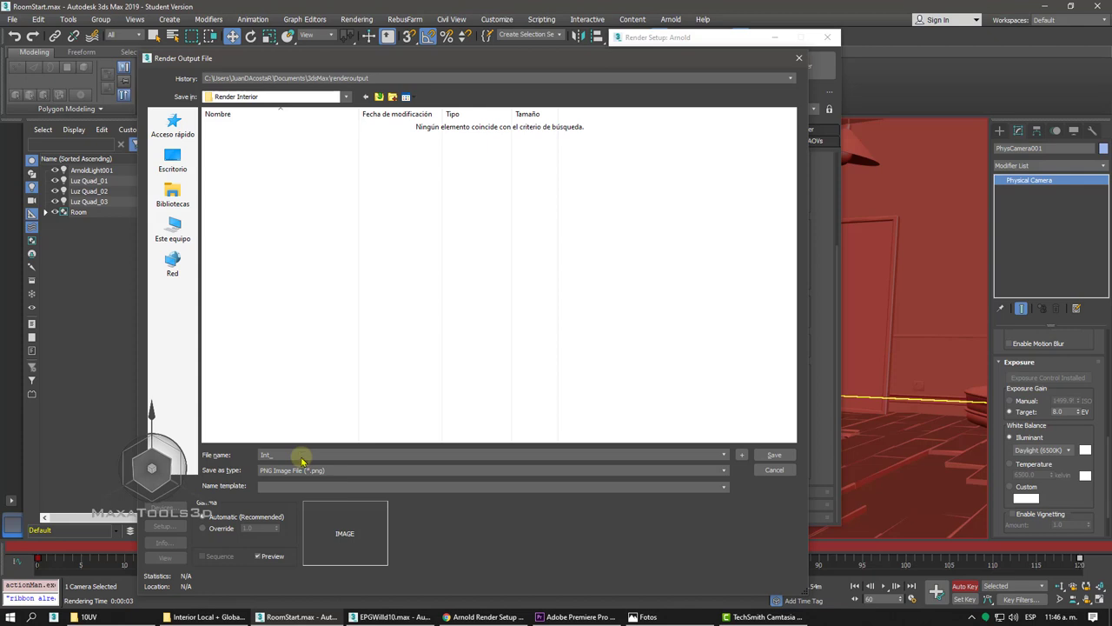
{"action": "left_click", "coordinate": [140, 617]}
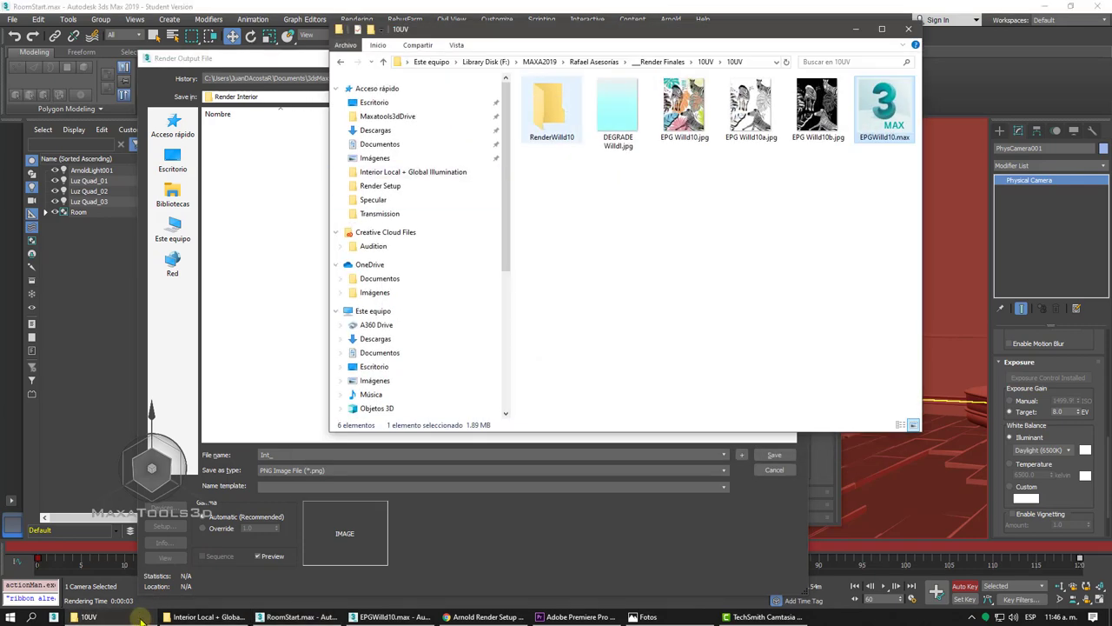
Browse Render Finales > 10UV > 10UV > Wild 10 and open Wild 10_0000.png in Photos.
{"action": "left_click", "coordinate": [664, 62]}
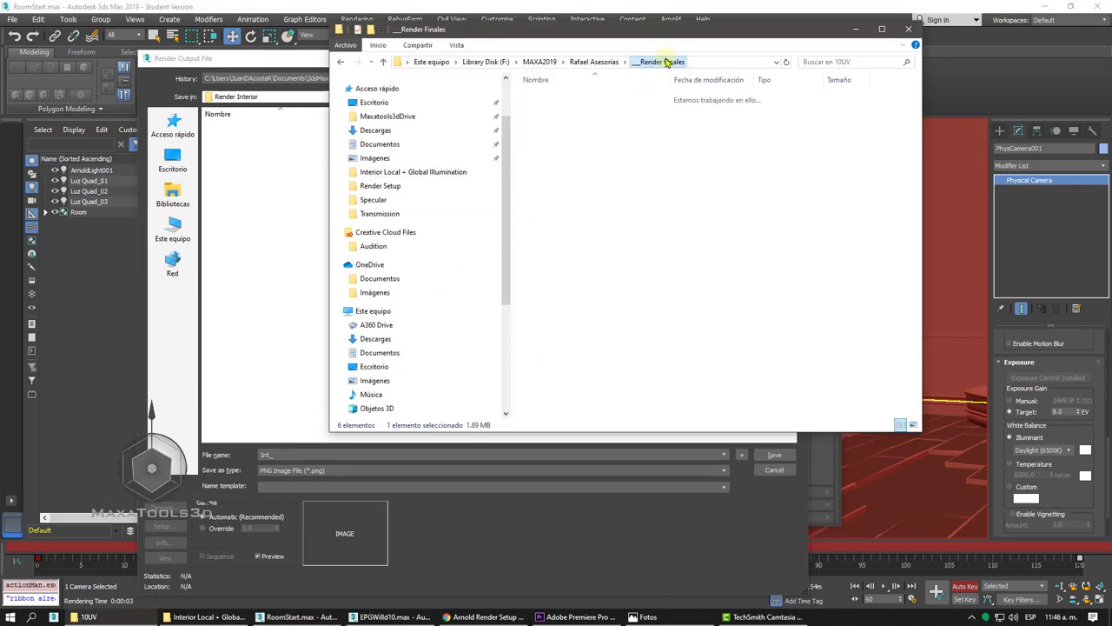
{"action": "double_click", "coordinate": [550, 173]}
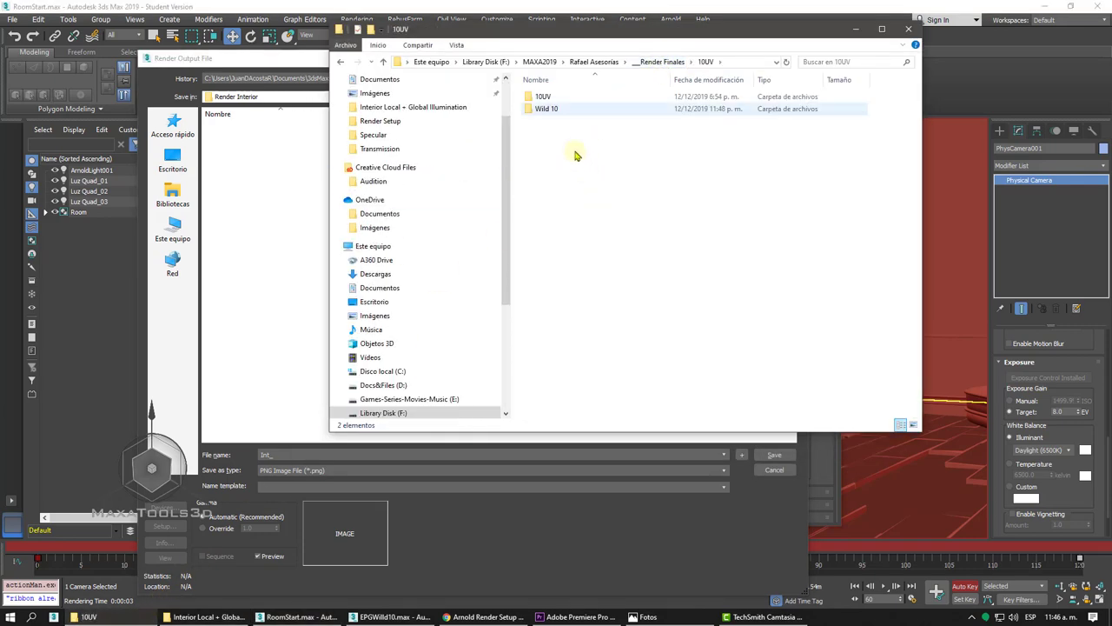
{"action": "double_click", "coordinate": [543, 97]}
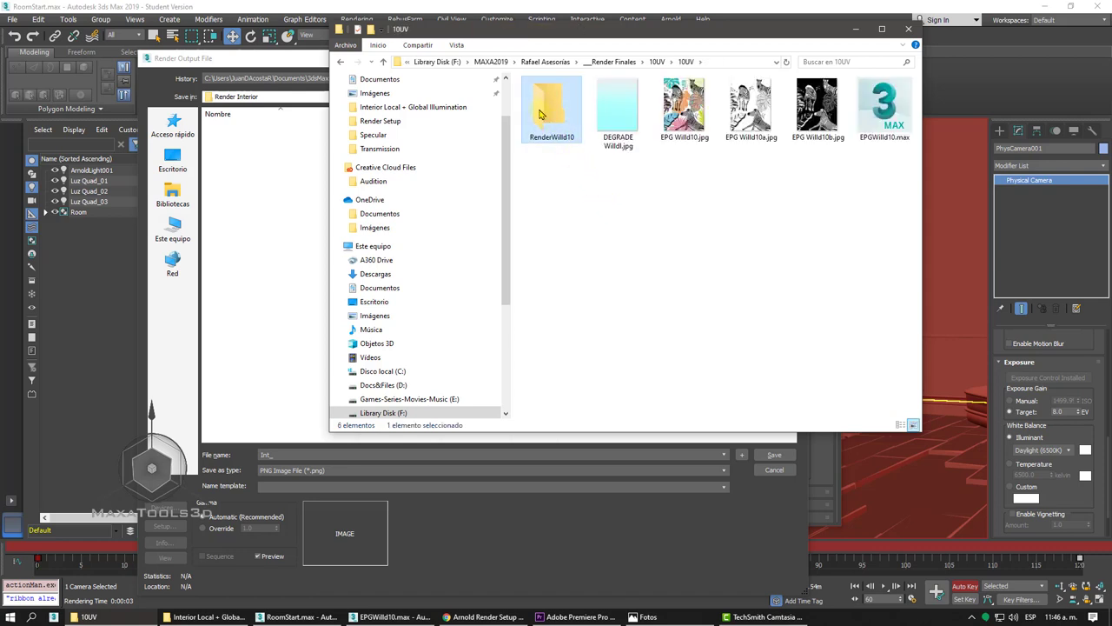
{"action": "double_click", "coordinate": [538, 113]}
{"action": "left_click", "coordinate": [632, 63]}
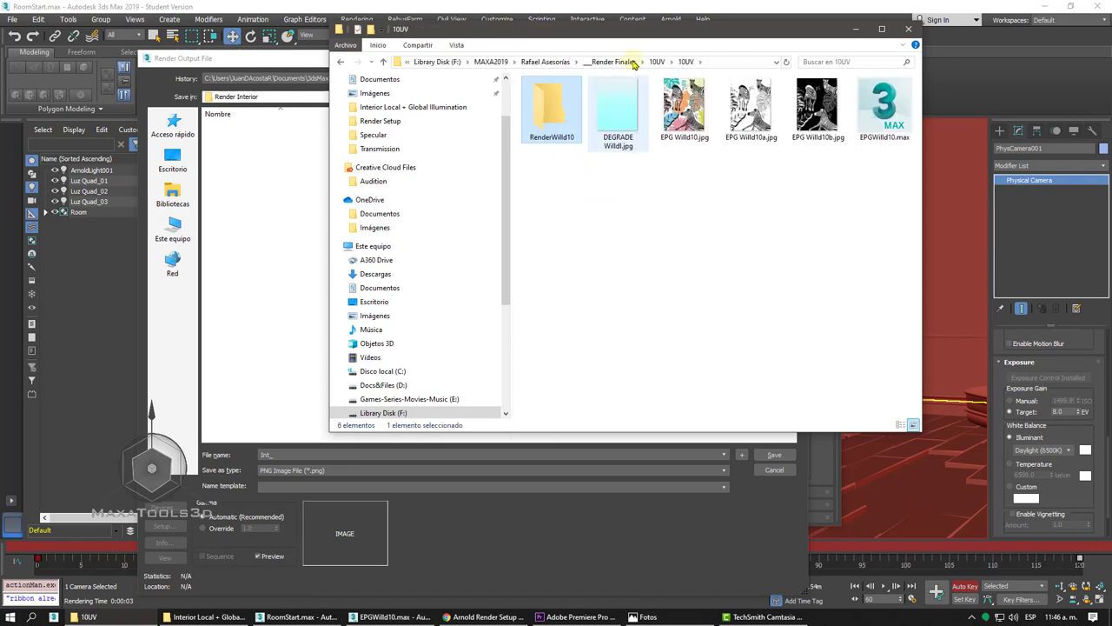
{"action": "left_click", "coordinate": [657, 62]}
{"action": "double_click", "coordinate": [561, 107]}
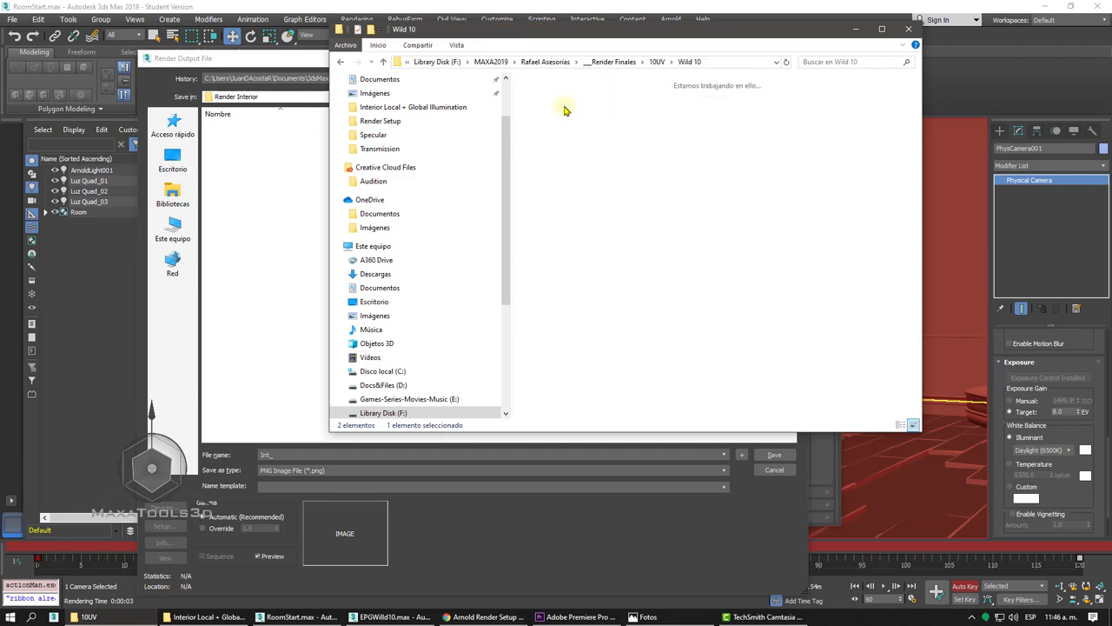
{"action": "left_click", "coordinate": [617, 109]}
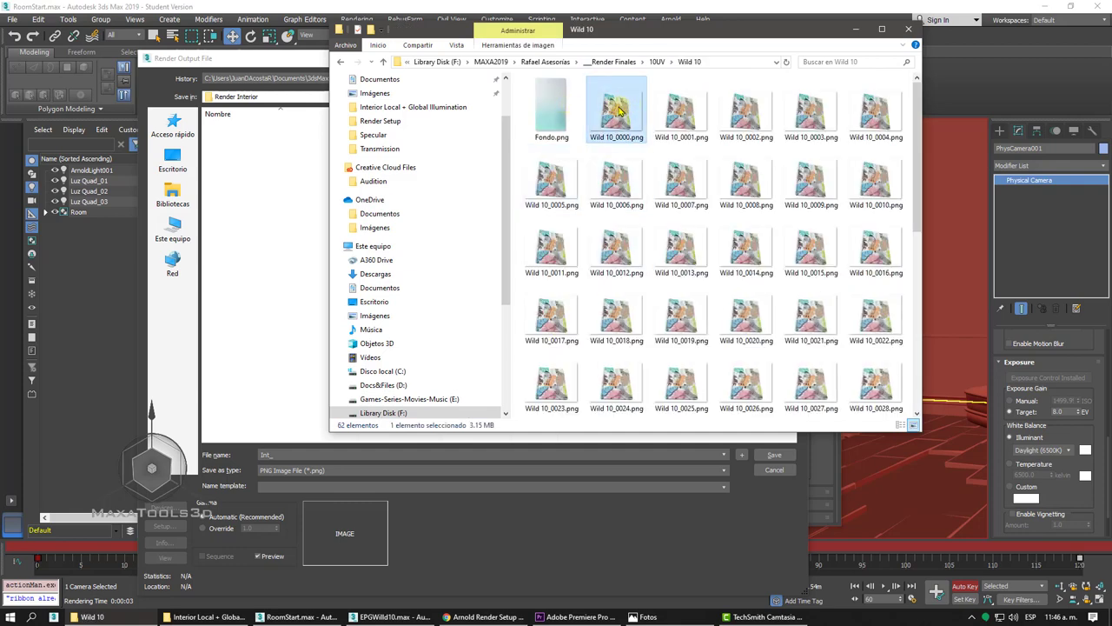
{"action": "double_click", "coordinate": [619, 108]}
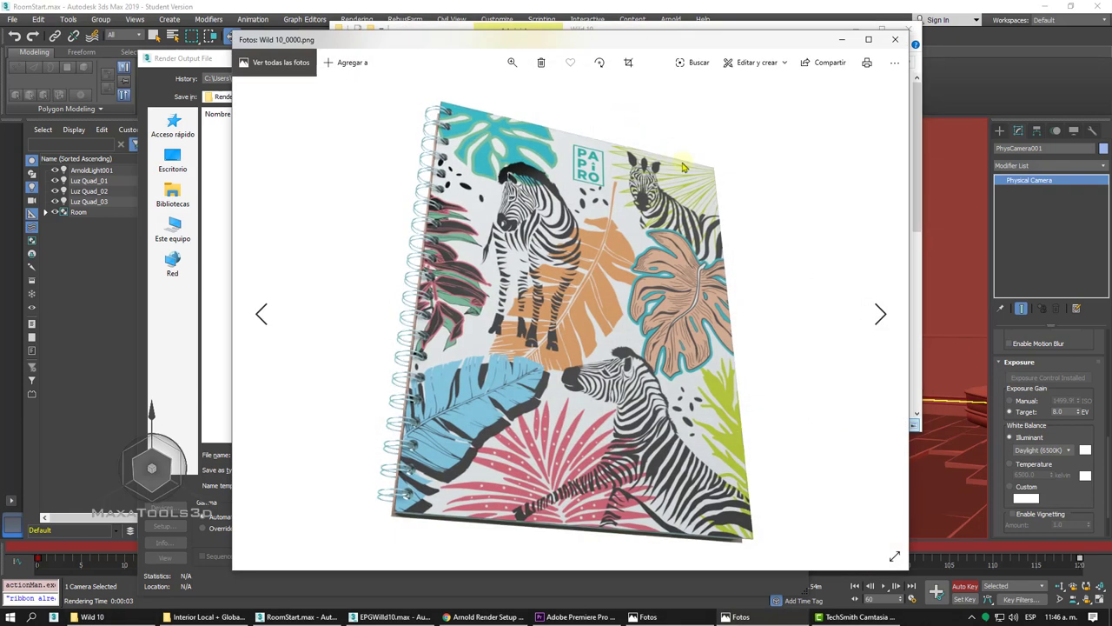
Flip forward through the later Wild 10 notebook render frames in Photos.
{"action": "left_click", "coordinate": [867, 321]}
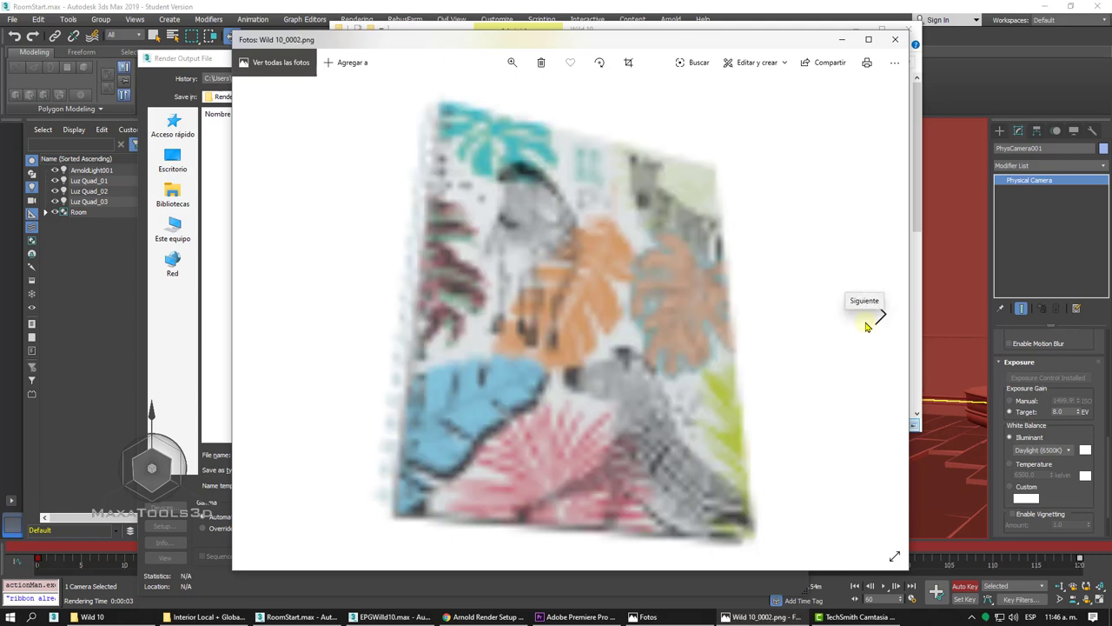
{"action": "left_click", "coordinate": [869, 318]}
{"action": "left_click", "coordinate": [876, 320]}
{"action": "left_click", "coordinate": [879, 320]}
{"action": "left_click", "coordinate": [878, 320]}
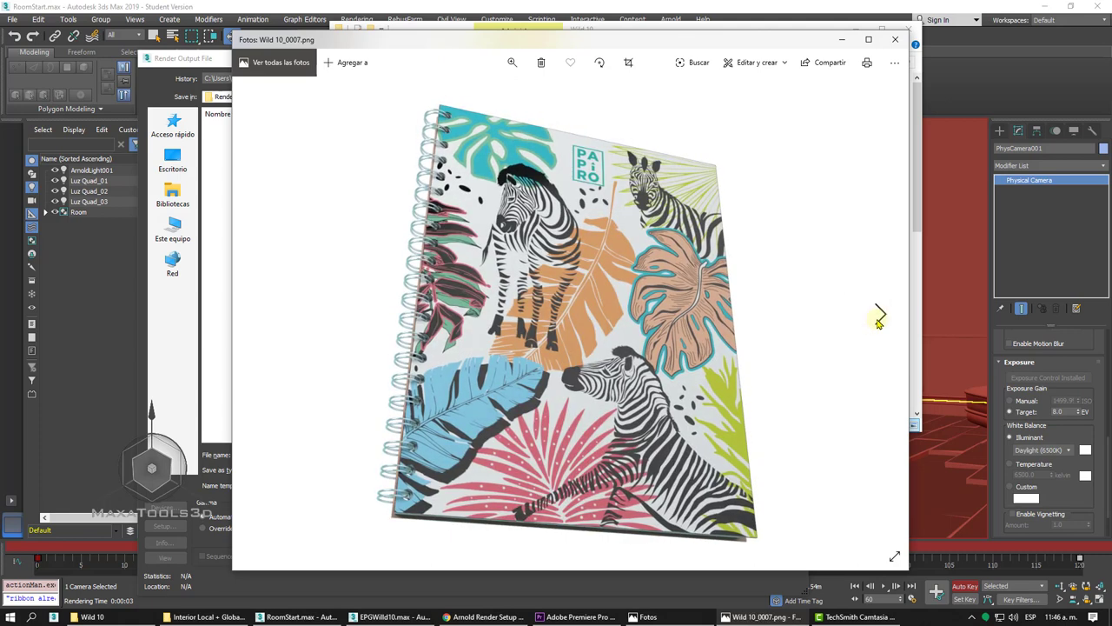
{"action": "left_click", "coordinate": [879, 320]}
{"action": "left_click", "coordinate": [878, 320]}
{"action": "left_click", "coordinate": [879, 320]}
{"action": "left_click", "coordinate": [879, 320]}
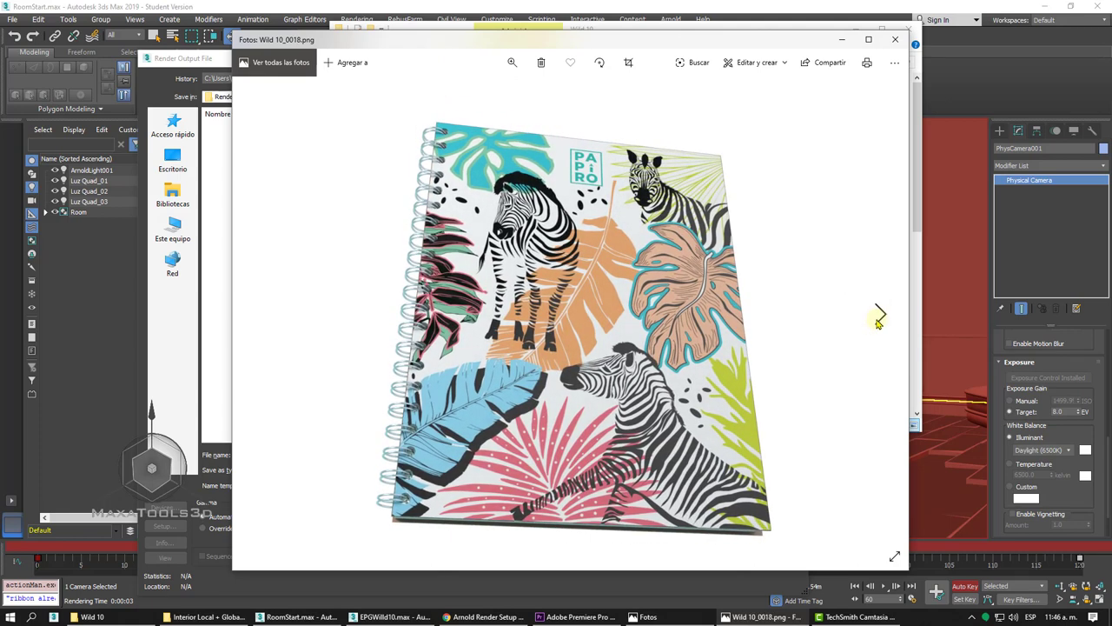
{"action": "left_click", "coordinate": [879, 320]}
{"action": "left_click", "coordinate": [878, 319]}
{"action": "left_click", "coordinate": [878, 320]}
{"action": "left_click", "coordinate": [878, 320]}
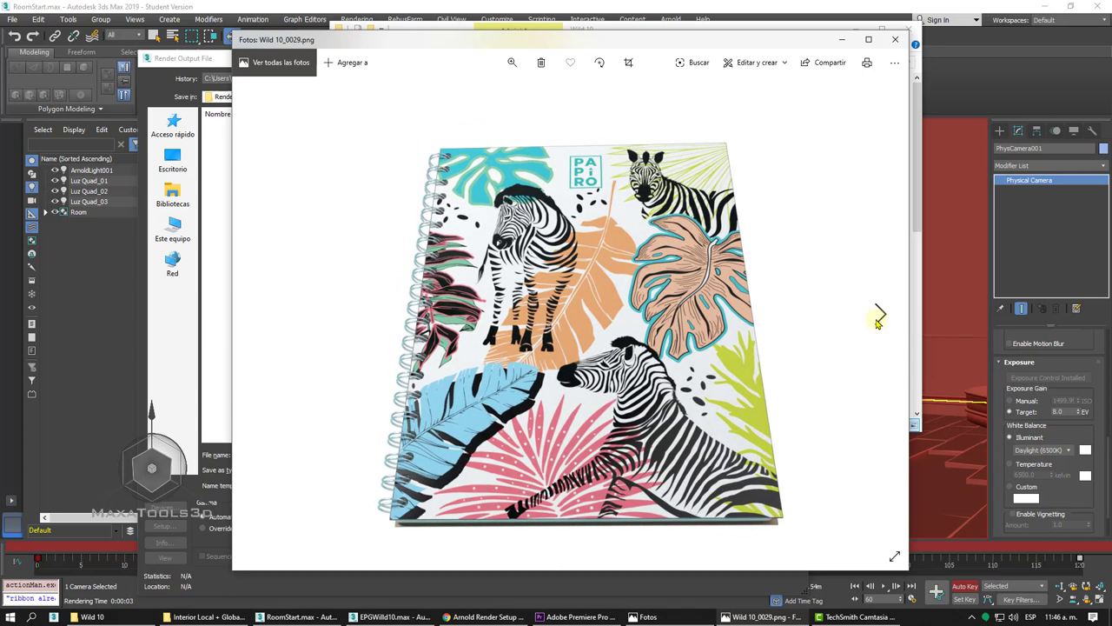
{"action": "left_click", "coordinate": [879, 320]}
{"action": "left_click", "coordinate": [878, 319]}
{"action": "left_click", "coordinate": [879, 320]}
{"action": "left_click", "coordinate": [879, 319]}
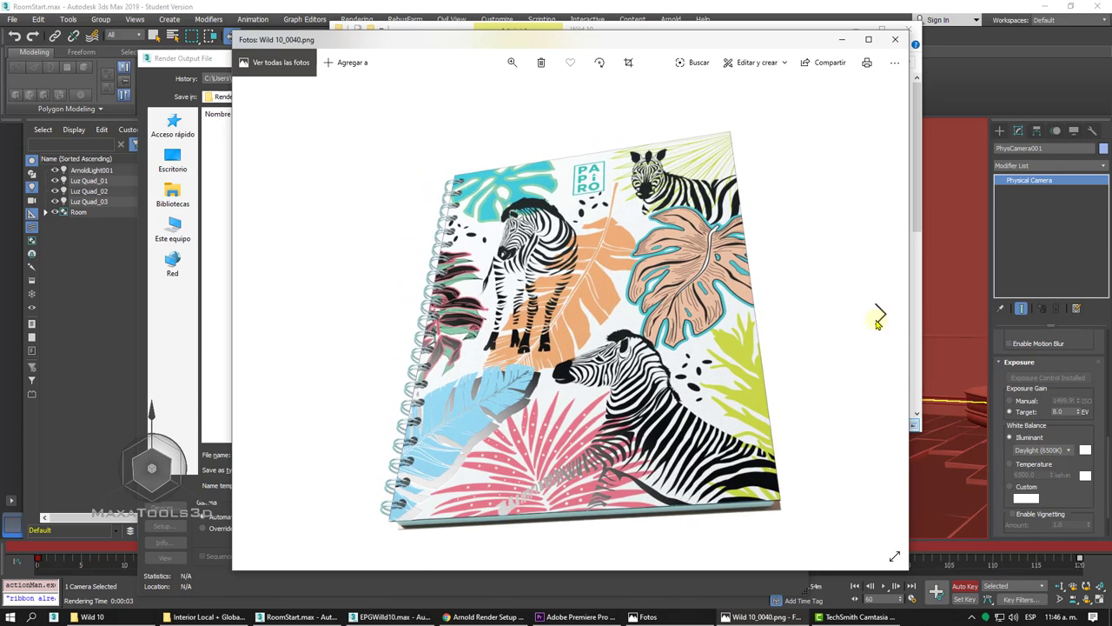
{"action": "left_click", "coordinate": [879, 319]}
{"action": "left_click", "coordinate": [878, 320]}
{"action": "left_click", "coordinate": [879, 320]}
{"action": "left_click", "coordinate": [879, 320]}
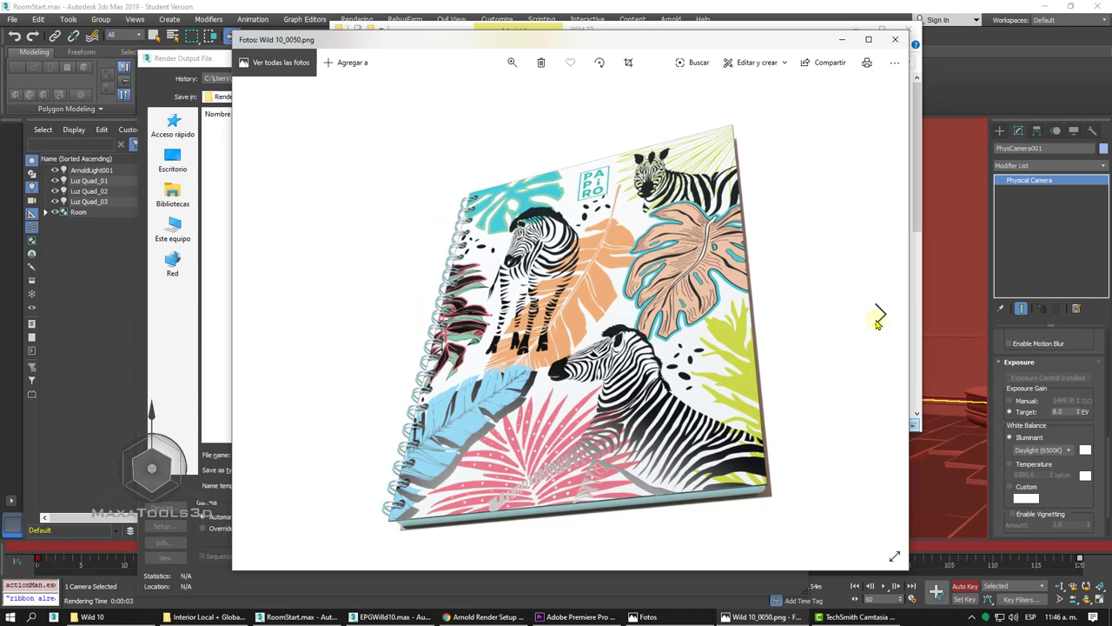
{"action": "left_click", "coordinate": [879, 319]}
{"action": "left_click", "coordinate": [878, 320]}
{"action": "left_click", "coordinate": [876, 319]}
{"action": "left_click", "coordinate": [867, 318]}
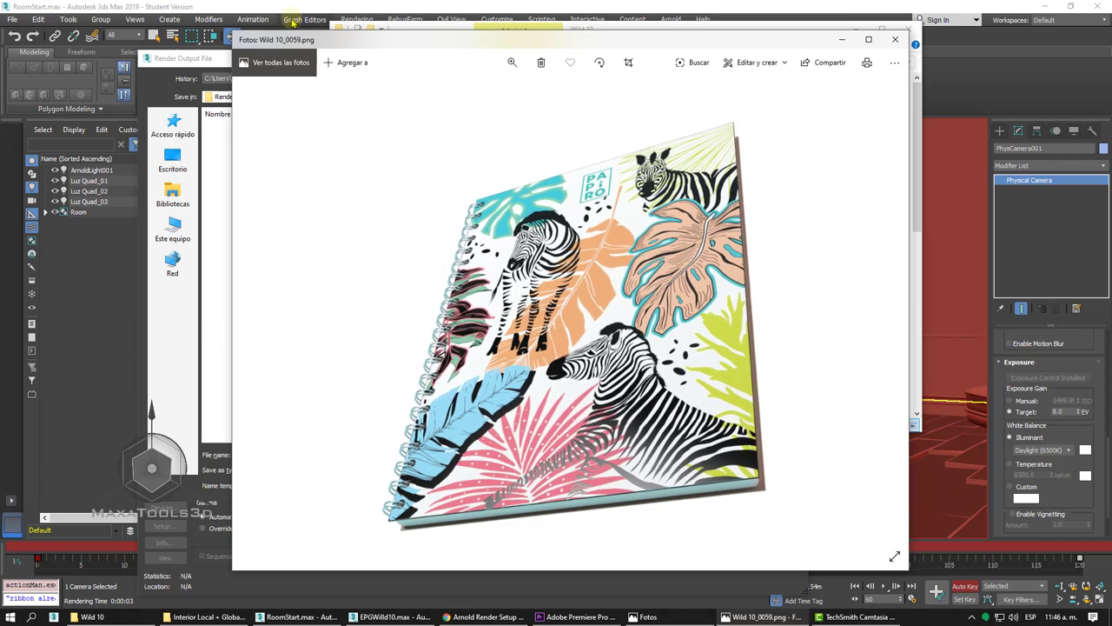
Step back to the white-background frame Wild 10_0058.png, then return to the EPGWild10.max scene.
{"action": "left_click", "coordinate": [299, 309]}
{"action": "left_click", "coordinate": [299, 315]}
{"action": "left_click", "coordinate": [298, 315]}
{"action": "left_click", "coordinate": [301, 317]}
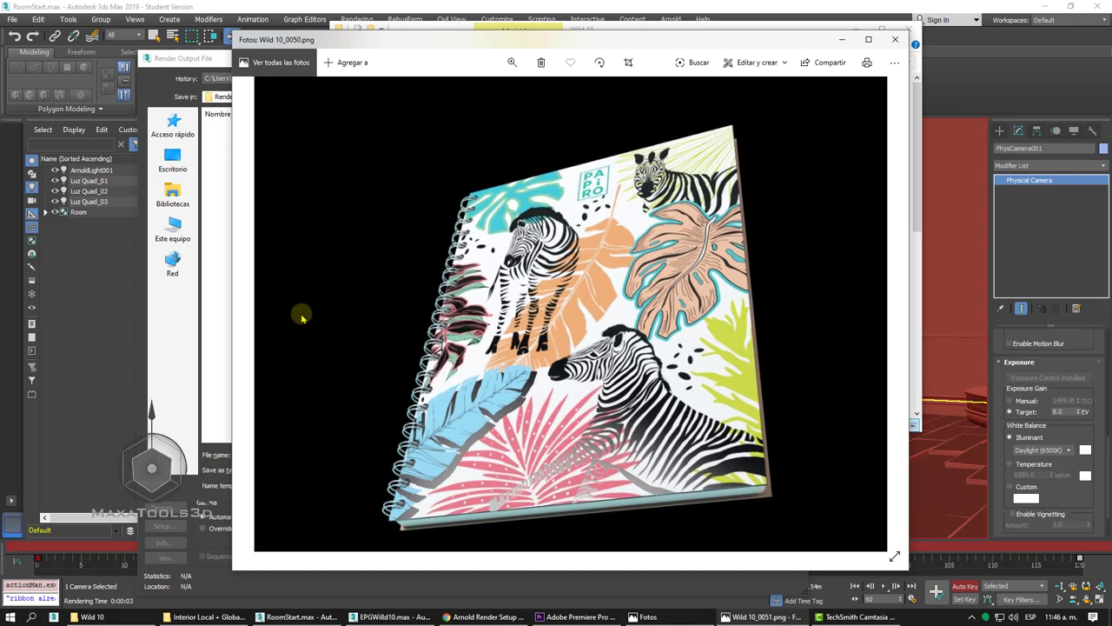
{"action": "key", "text": "Right"}
{"action": "key", "text": "Right"}
{"action": "key", "text": "Right"}
{"action": "key", "text": "Right"}
{"action": "key", "text": "Right"}
{"action": "key", "text": "Right"}
{"action": "key", "text": "Right"}
{"action": "key", "text": "Right"}
{"action": "key", "text": "Right"}
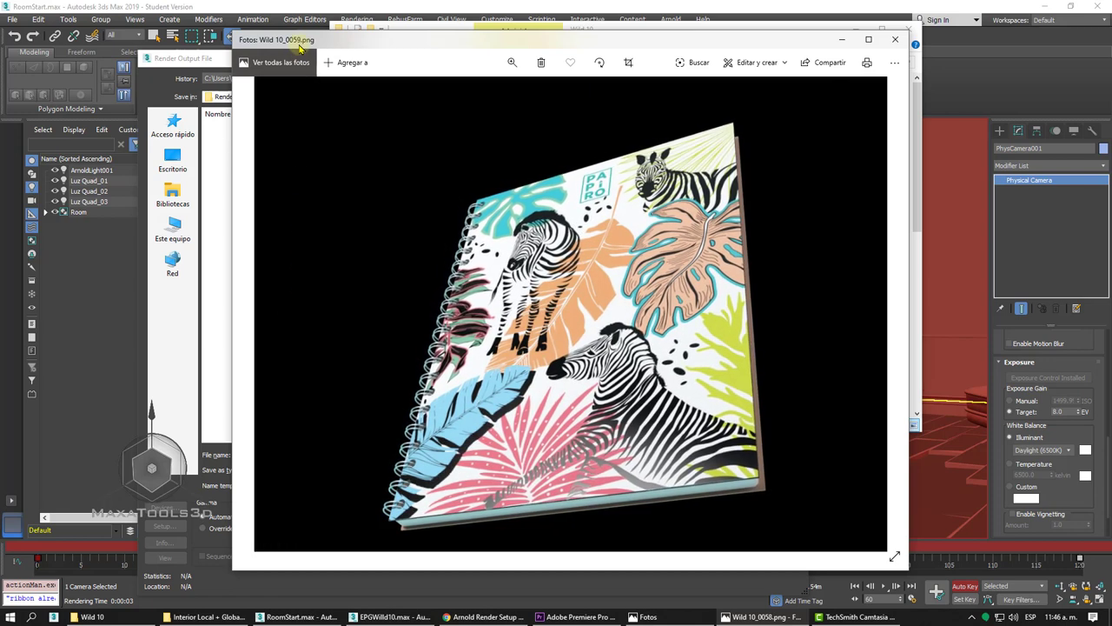
{"action": "key", "text": "Left"}
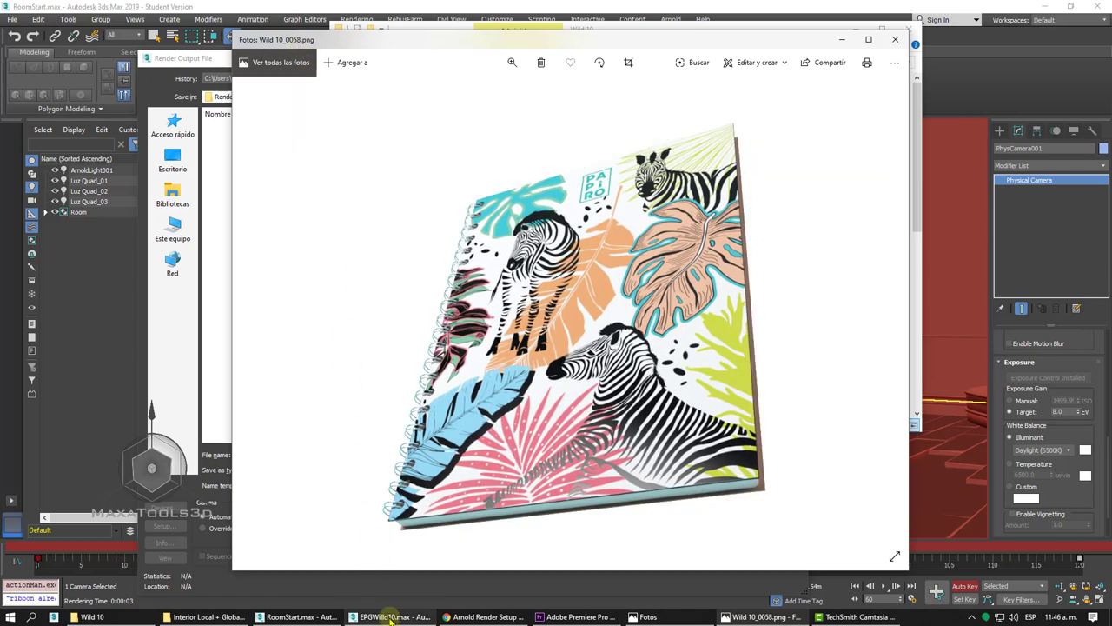
{"action": "left_click", "coordinate": [391, 617]}
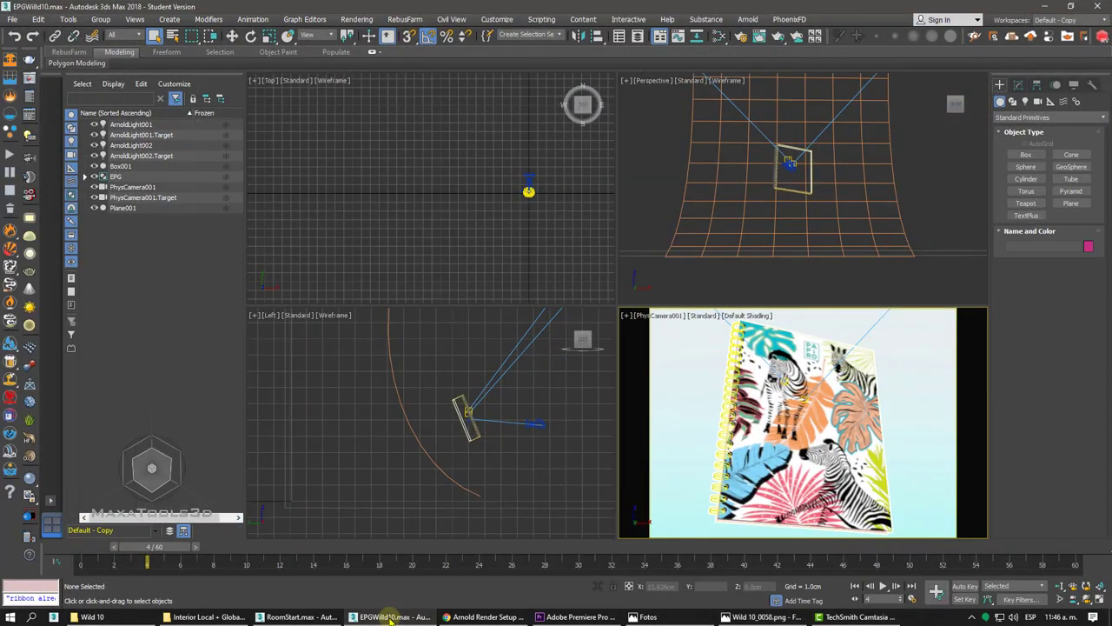
Orbit and zoom the Perspective viewport to view the bent plane from the front.
{"action": "left_click", "coordinate": [691, 253]}
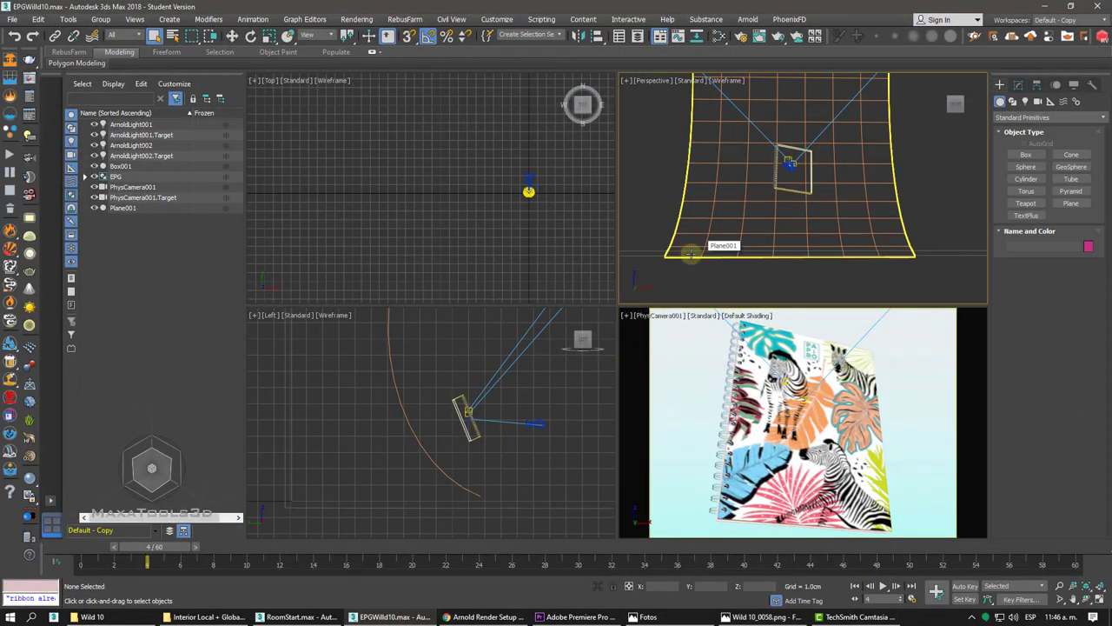
{"action": "scroll", "coordinate": [691, 253], "scroll_direction": "down", "scroll_amount": 3}
{"action": "middle_click_drag", "start_coordinate": [691, 253], "coordinate": [690, 253], "text": "alt"}
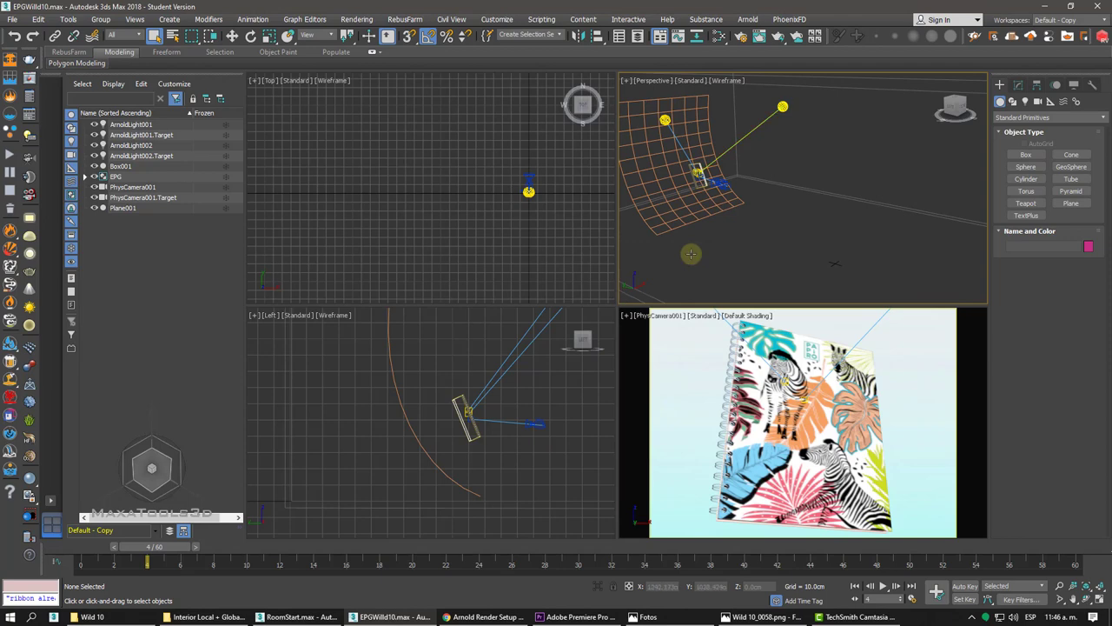
{"action": "scroll", "coordinate": [691, 252], "scroll_direction": "up", "scroll_amount": 1}
{"action": "scroll", "coordinate": [691, 253], "scroll_direction": "up", "scroll_amount": 3}
{"action": "scroll", "coordinate": [693, 258], "scroll_direction": "up", "scroll_amount": 2}
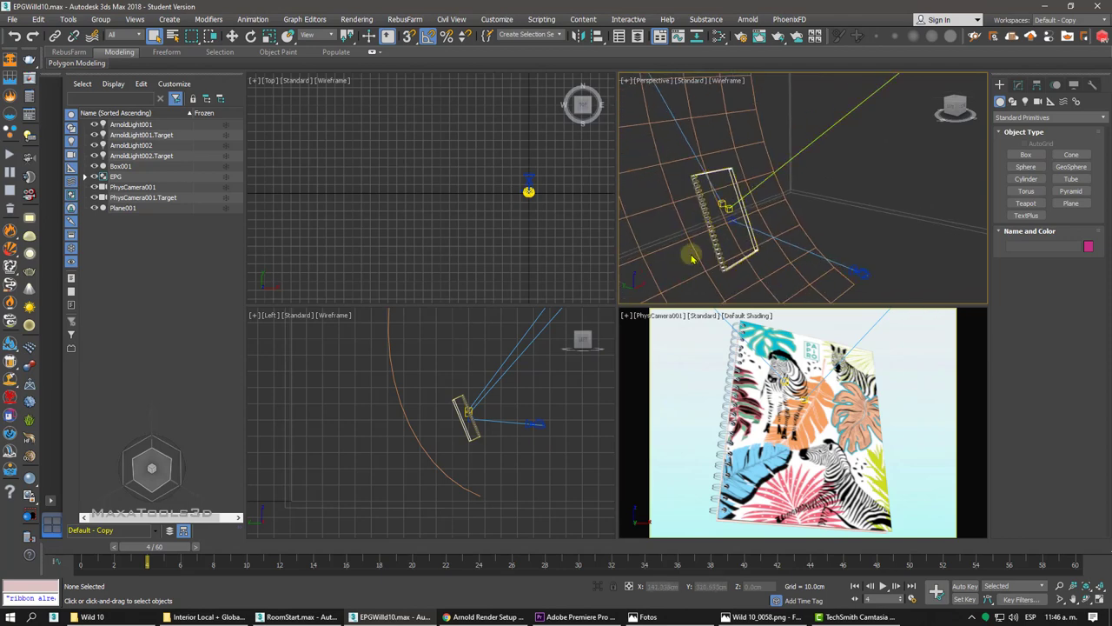
{"action": "middle_click_drag", "start_coordinate": [693, 259], "coordinate": [693, 258], "text": "alt"}
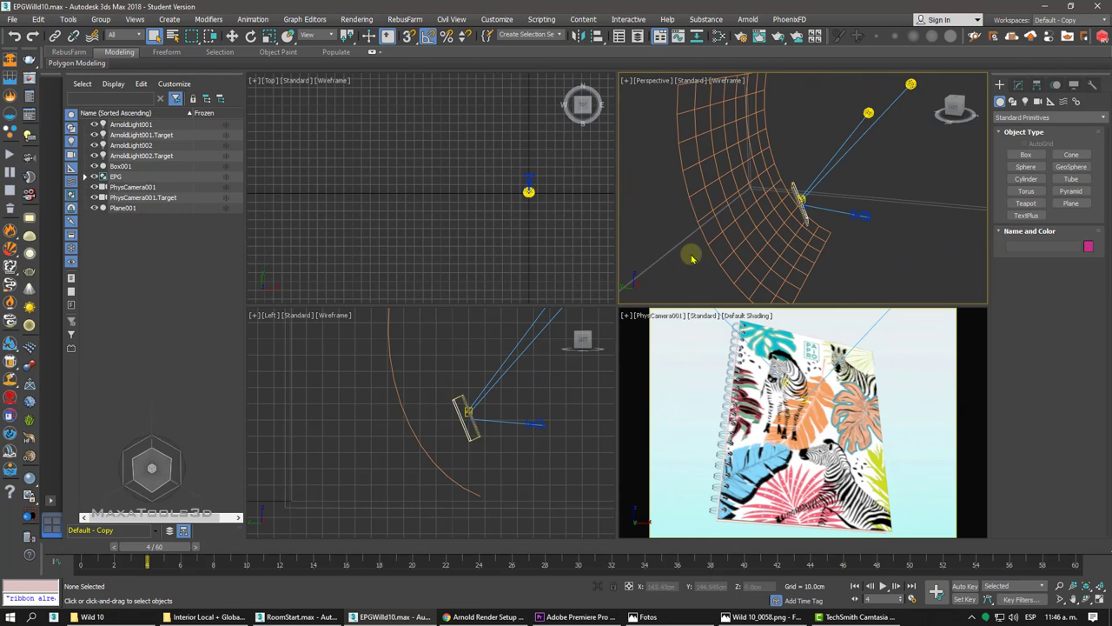
{"action": "middle_click_drag", "start_coordinate": [691, 253], "coordinate": [691, 253], "text": "alt"}
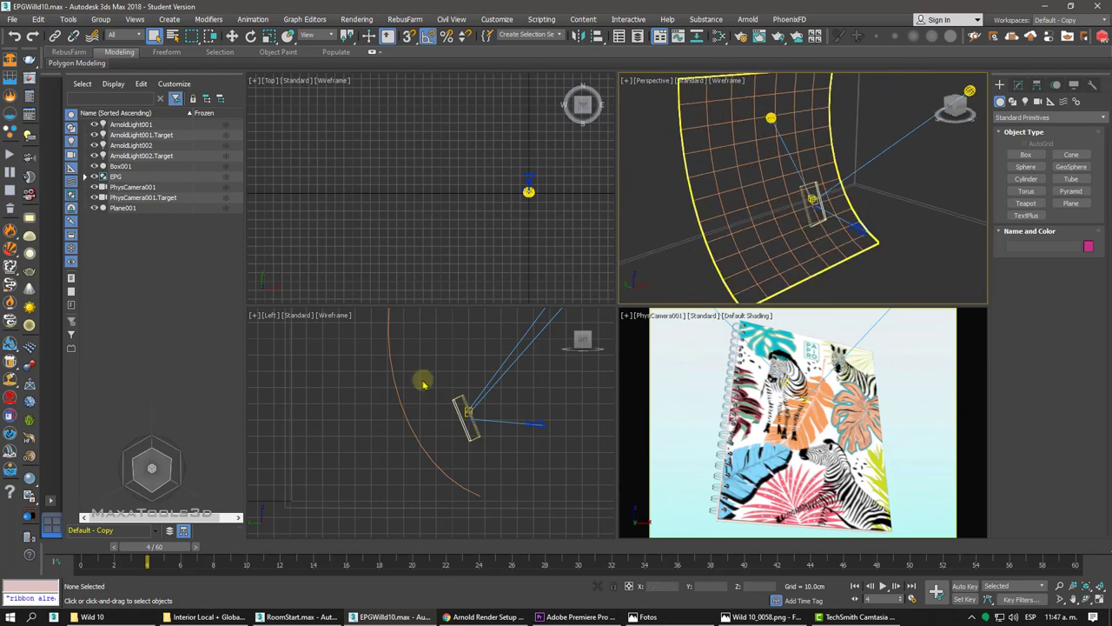
Scrub the animation to about frame 37, return to the start, then play and stop it.
{"action": "mouse_move", "coordinate": [149, 545]}
{"action": "left_mouse_down"}
{"action": "mouse_move", "coordinate": [839, 565]}
{"action": "mouse_move", "coordinate": [595, 564]}
{"action": "mouse_move", "coordinate": [24, 367]}
{"action": "left_mouse_up"}
{"action": "left_click", "coordinate": [687, 372]}
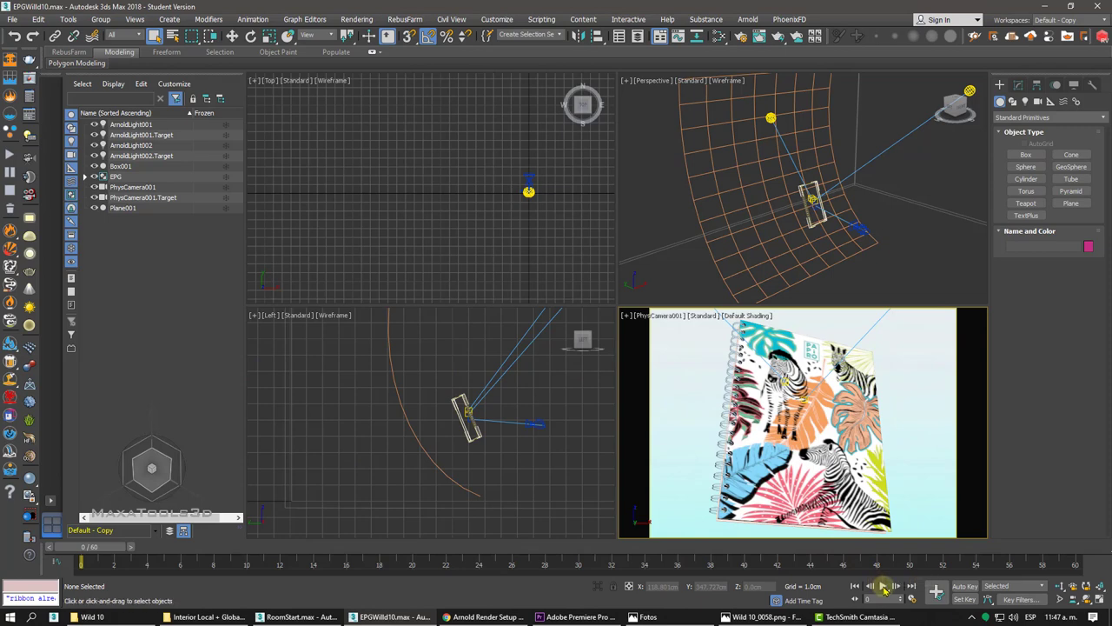
{"action": "left_click", "coordinate": [883, 586]}
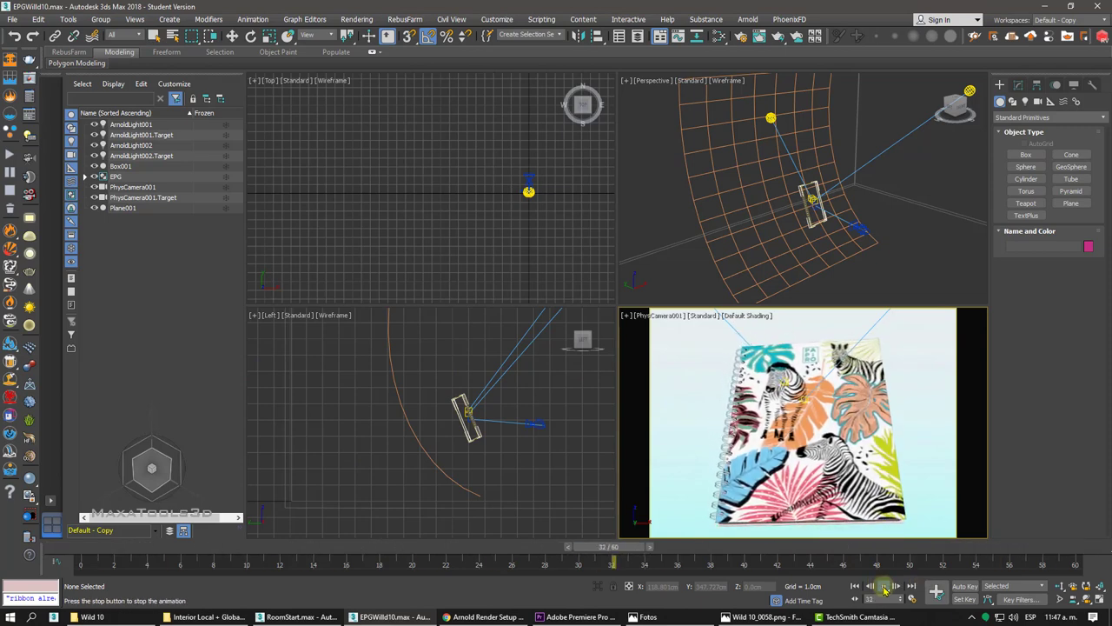
{"action": "left_click", "coordinate": [885, 588]}
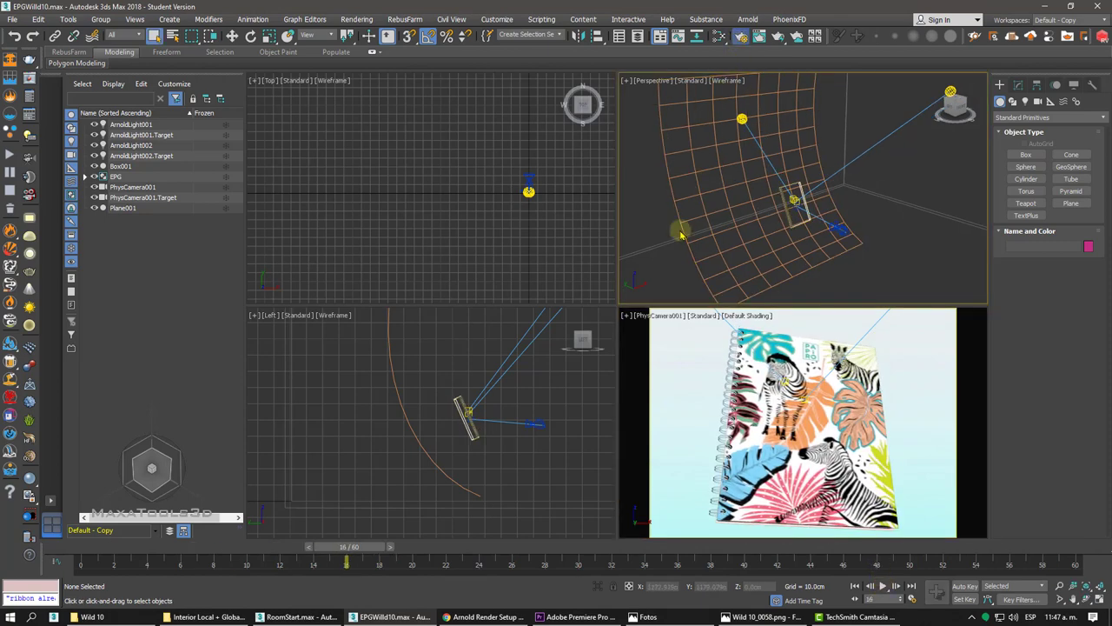
{"action": "key", "text": "F10"}
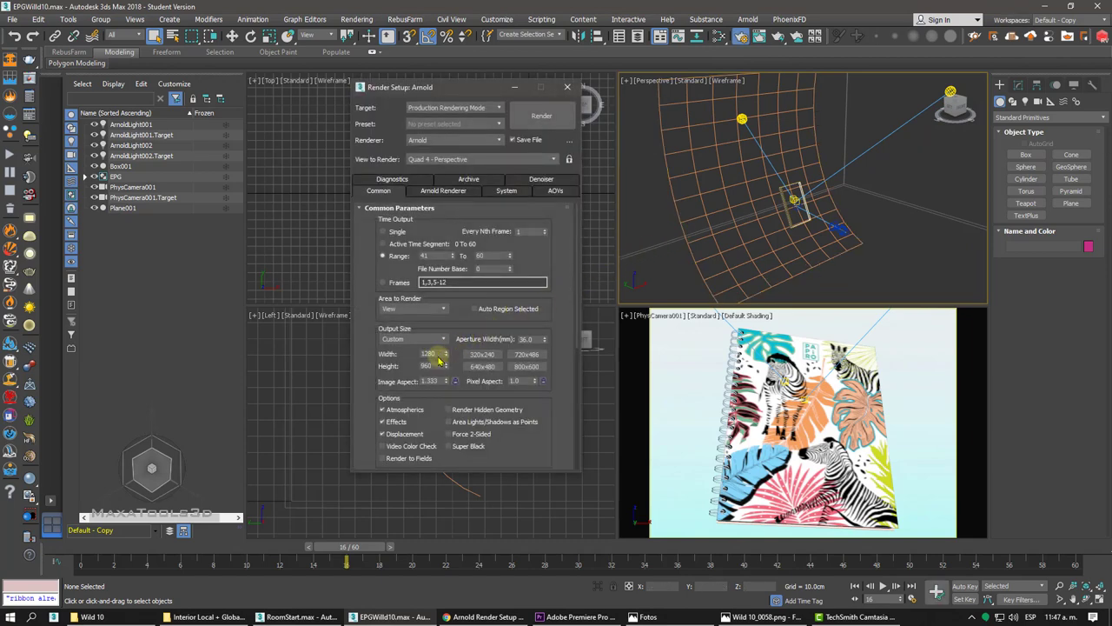
Set the Arnold Time Output to Active Time Segment 0 to 60, leaving the output file unchanged, and switch to Premiere Pro.
{"action": "left_click", "coordinate": [384, 243]}
{"action": "scroll", "coordinate": [527, 409], "scroll_direction": "down", "scroll_amount": 1}
{"action": "scroll", "coordinate": [528, 409], "scroll_direction": "down", "scroll_amount": 5}
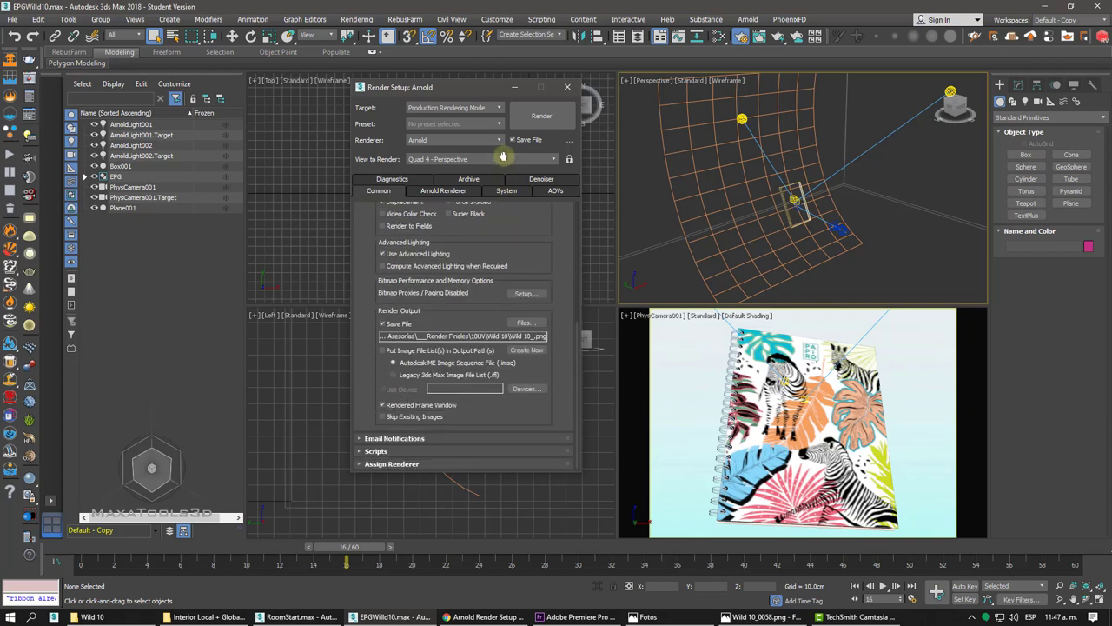
{"action": "left_click", "coordinate": [527, 323]}
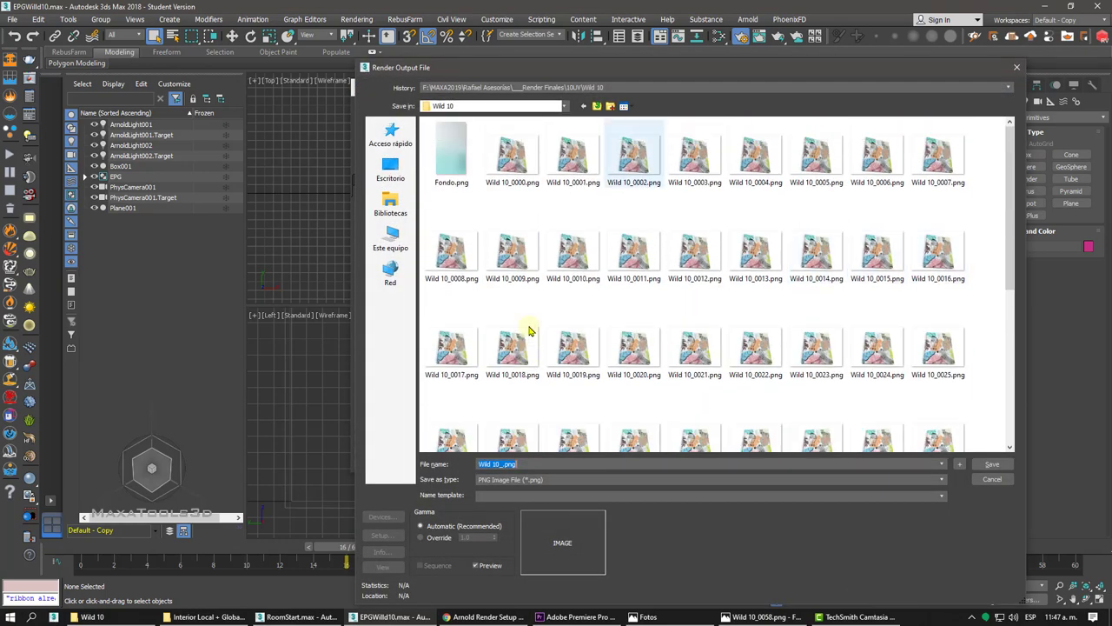
{"action": "scroll", "coordinate": [529, 329], "scroll_direction": "down", "scroll_amount": 5}
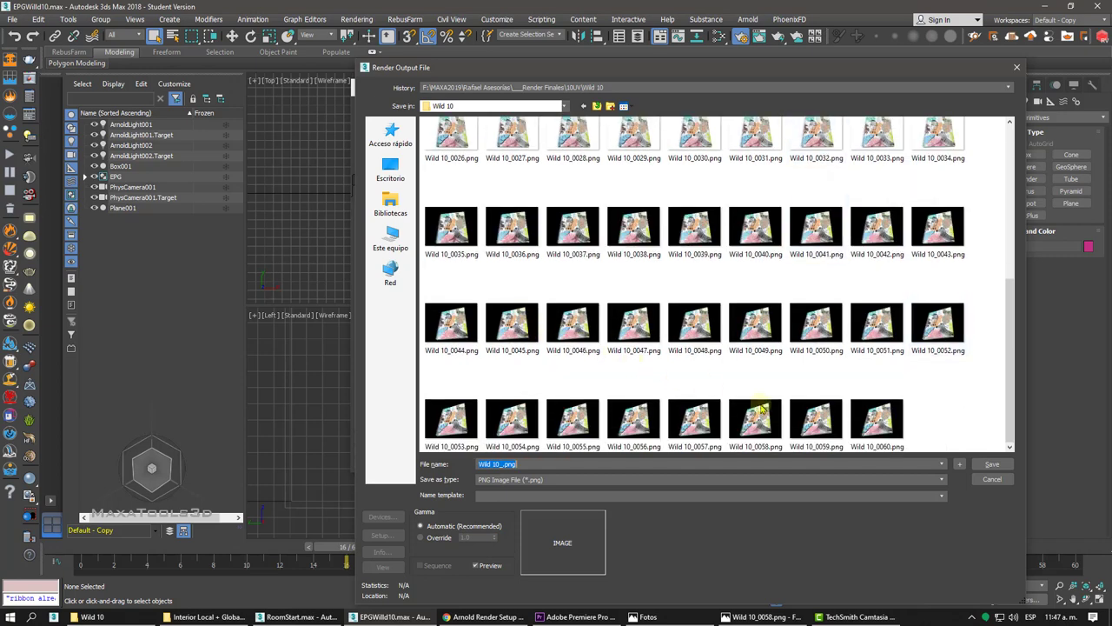
{"action": "left_click", "coordinate": [993, 481]}
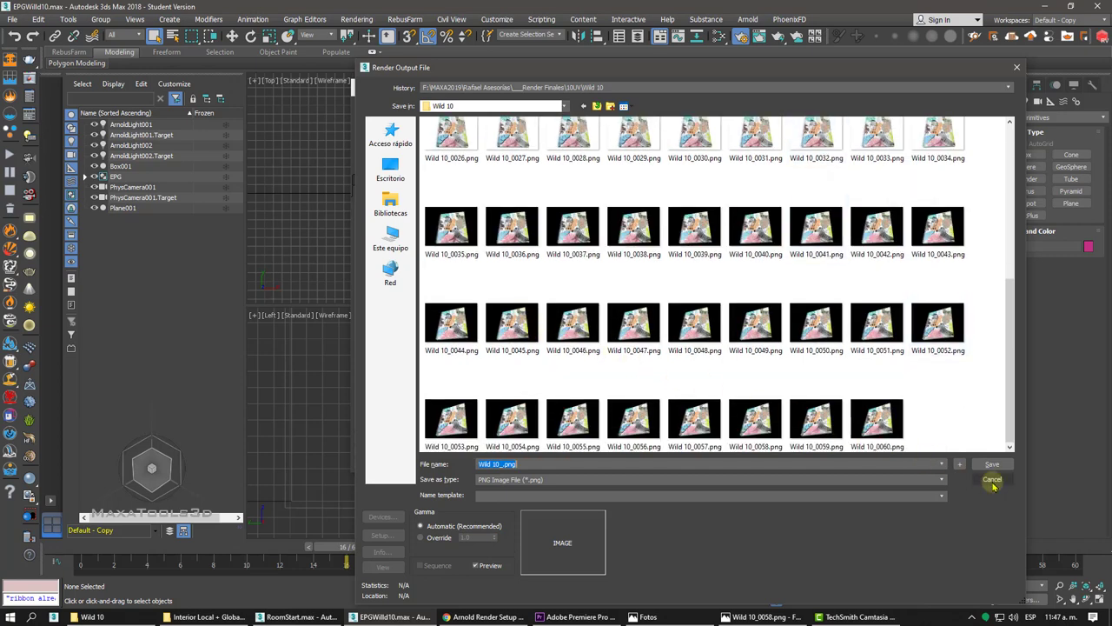
{"action": "left_click", "coordinate": [992, 480]}
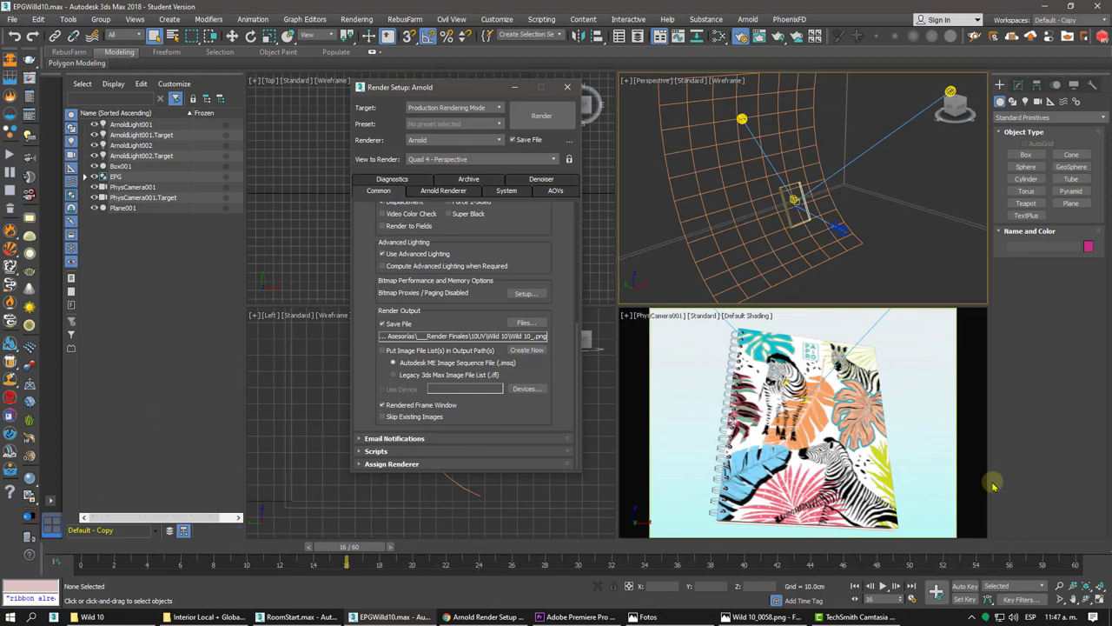
{"action": "left_click", "coordinate": [318, 616]}
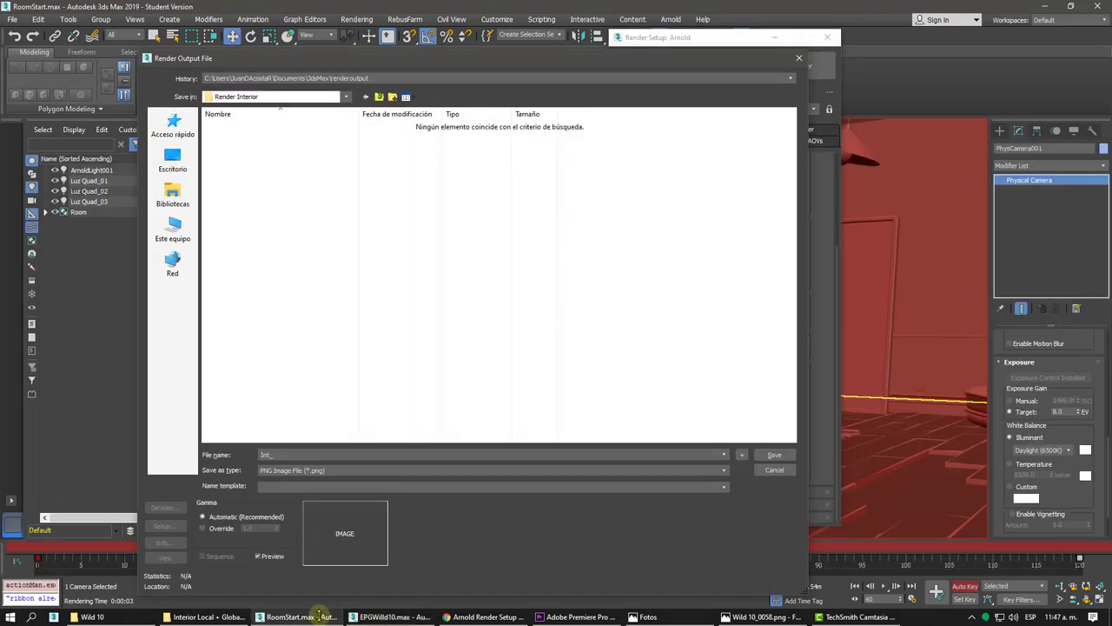
{"action": "left_click", "coordinate": [578, 616]}
Create a new Premiere Pro project named SEC, located in the Escritorio folder.
{"action": "left_click", "coordinate": [8, 19]}
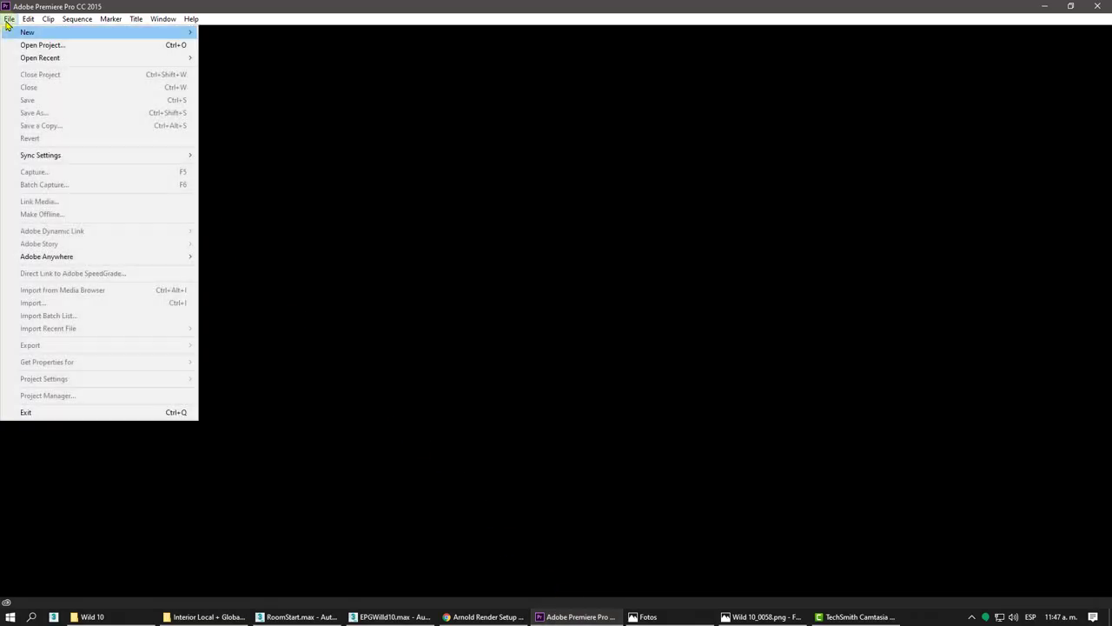
{"action": "left_click", "coordinate": [223, 35]}
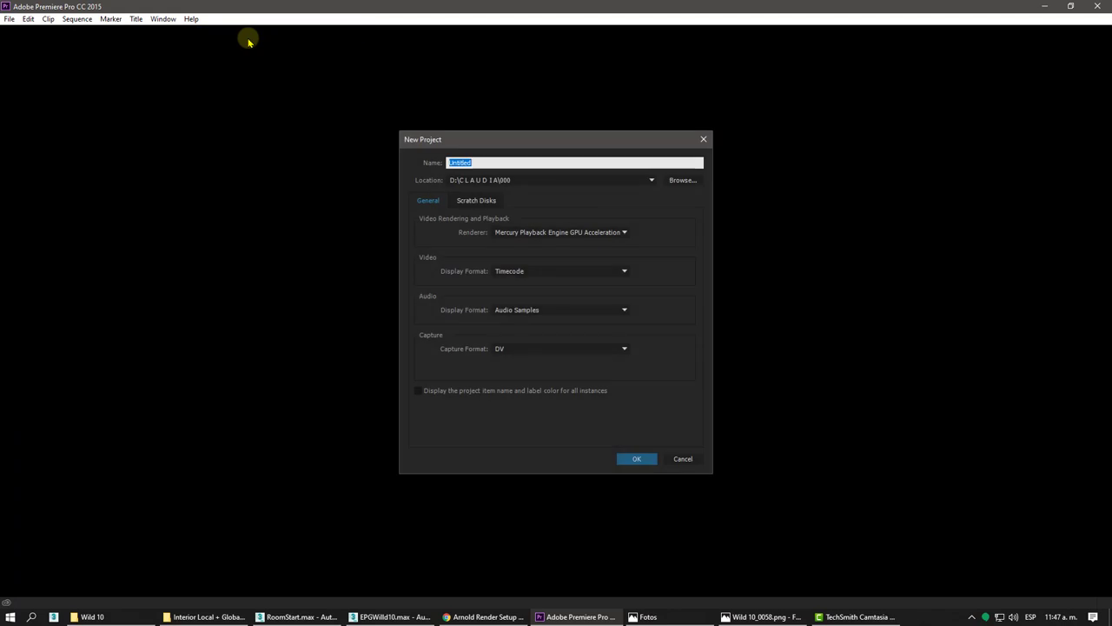
{"action": "left_click", "coordinate": [676, 179]}
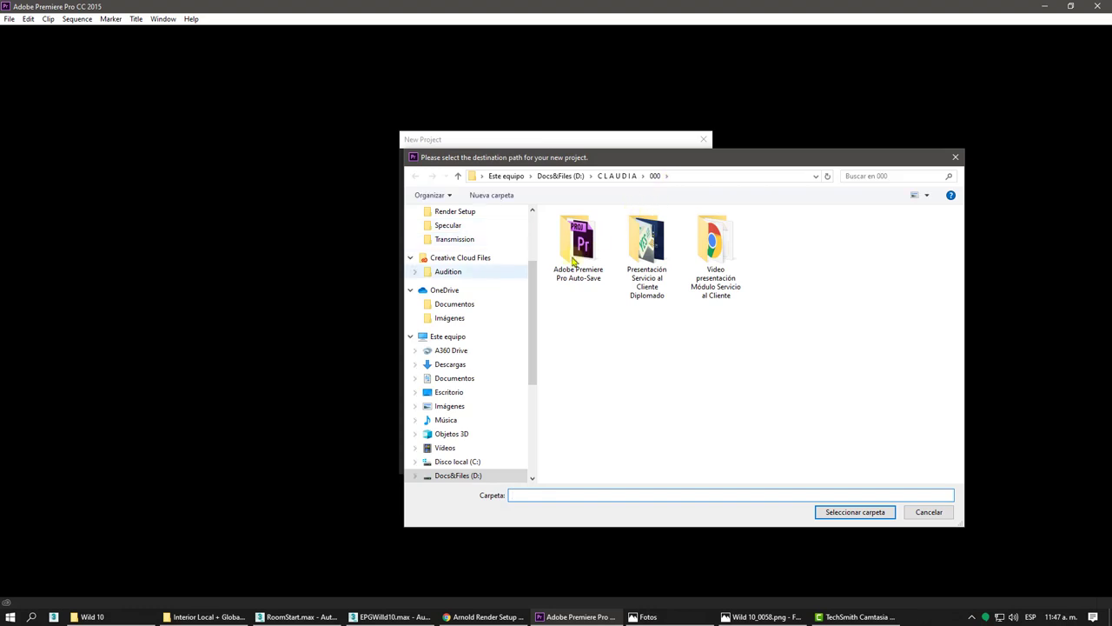
{"action": "scroll", "coordinate": [531, 281], "scroll_direction": "up", "scroll_amount": 3}
{"action": "left_click", "coordinate": [462, 235]}
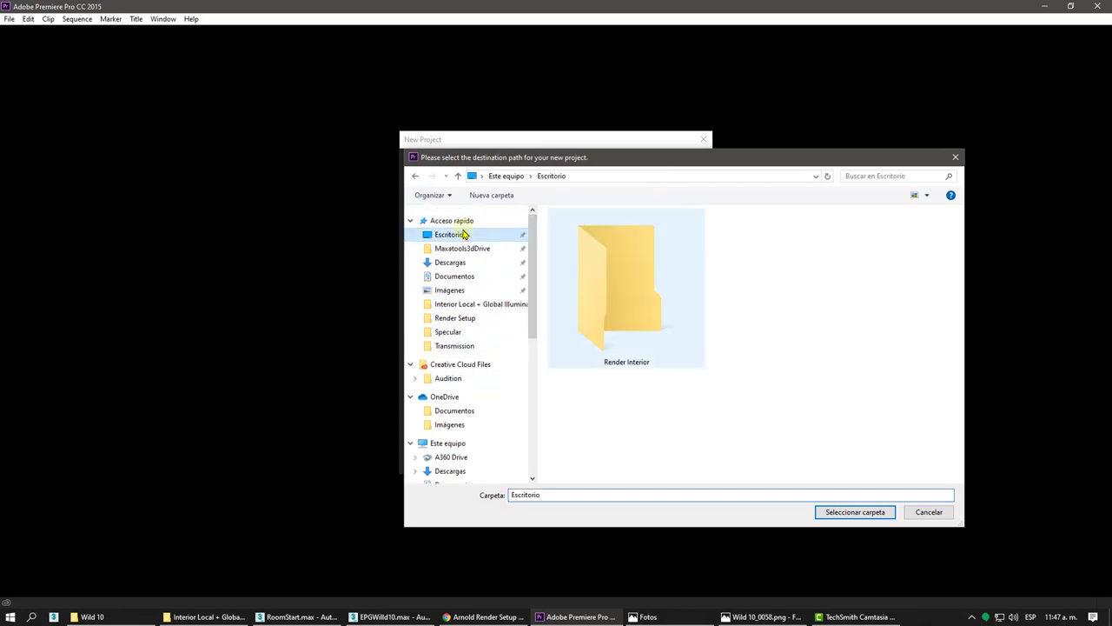
{"action": "left_click", "coordinate": [873, 513]}
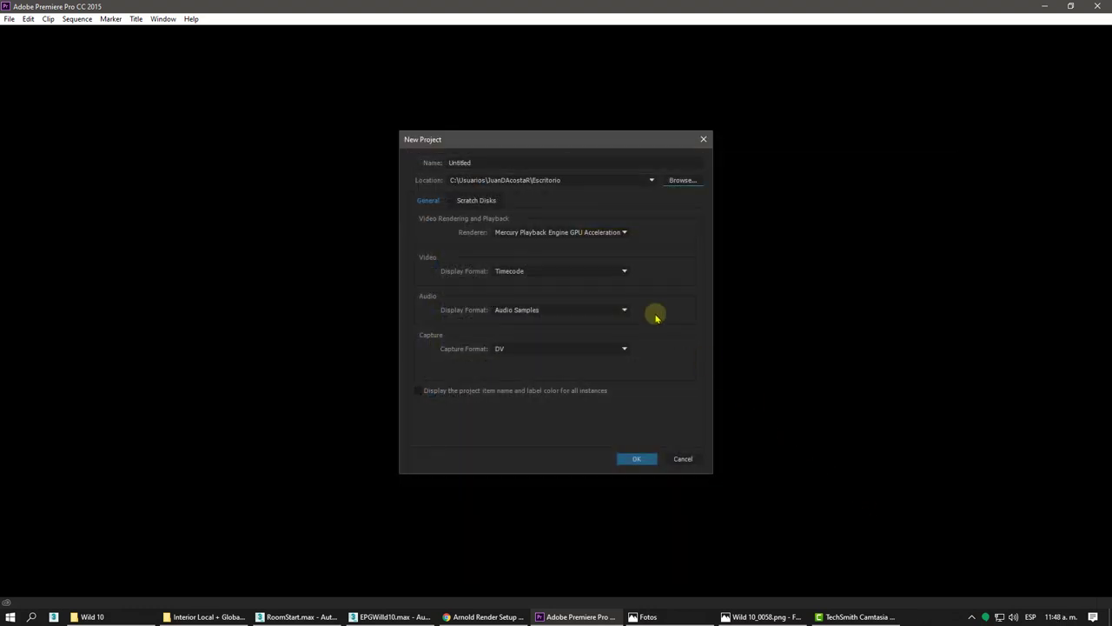
{"action": "left_click_drag", "start_coordinate": [476, 163], "coordinate": [369, 168]}
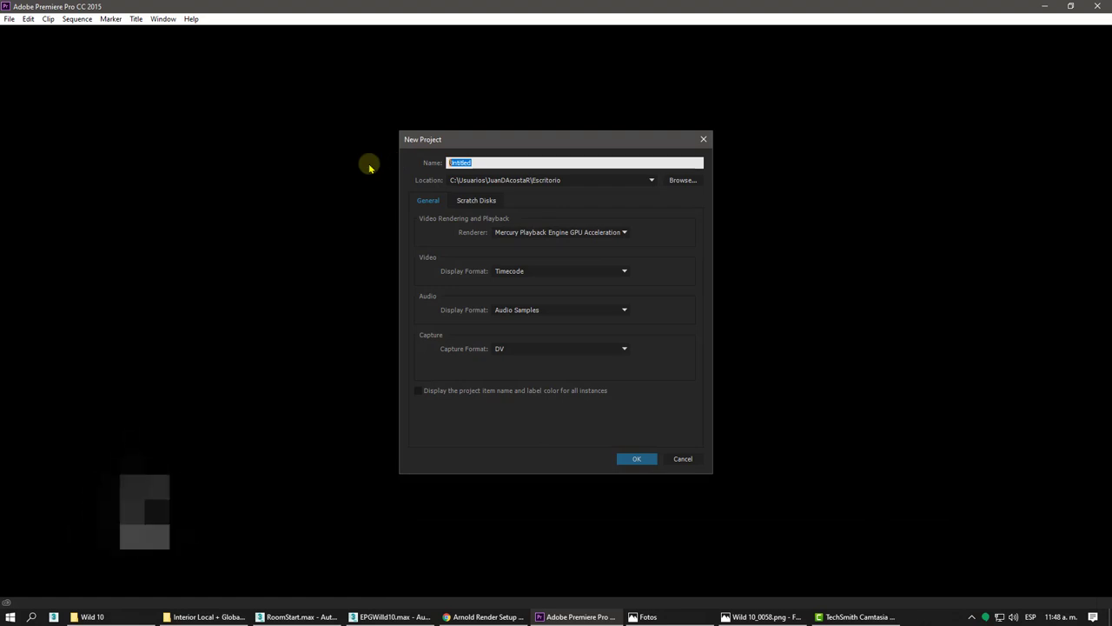
{"action": "type", "text": "SEC"}
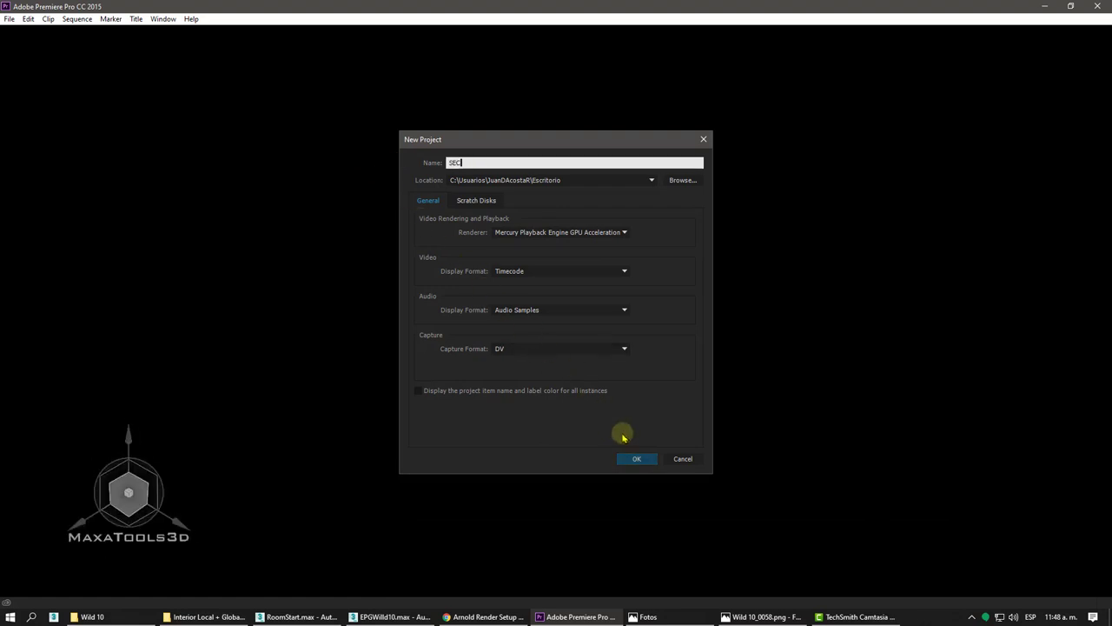
{"action": "left_click", "coordinate": [641, 456]}
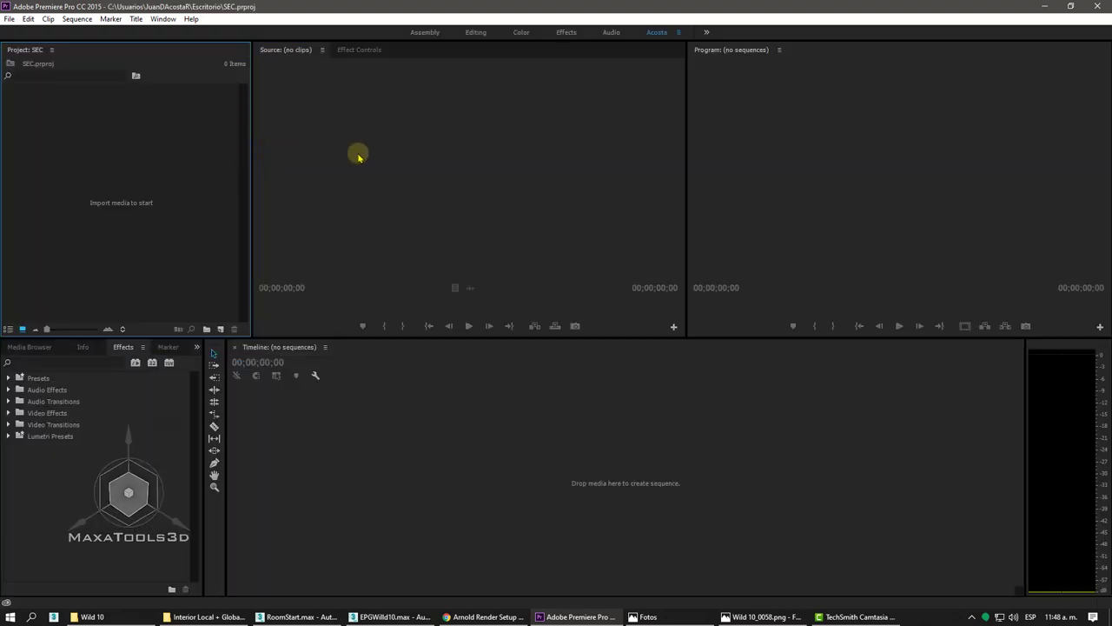
{"action": "right_click", "coordinate": [104, 133]}
{"action": "mouse_move", "coordinate": [138, 179]}
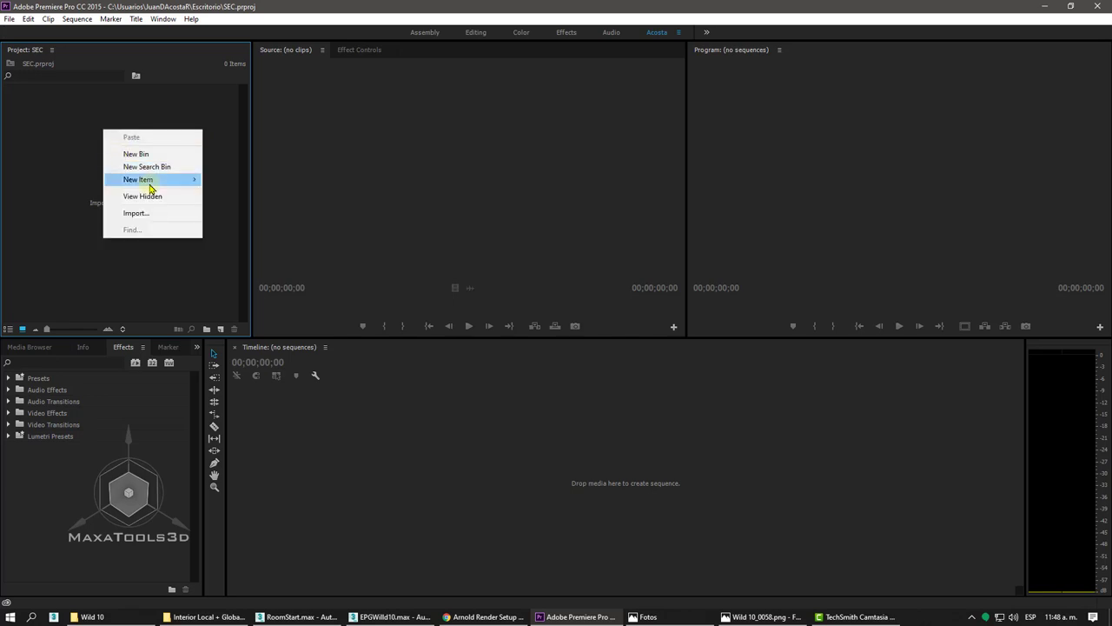
{"action": "left_click", "coordinate": [232, 180]}
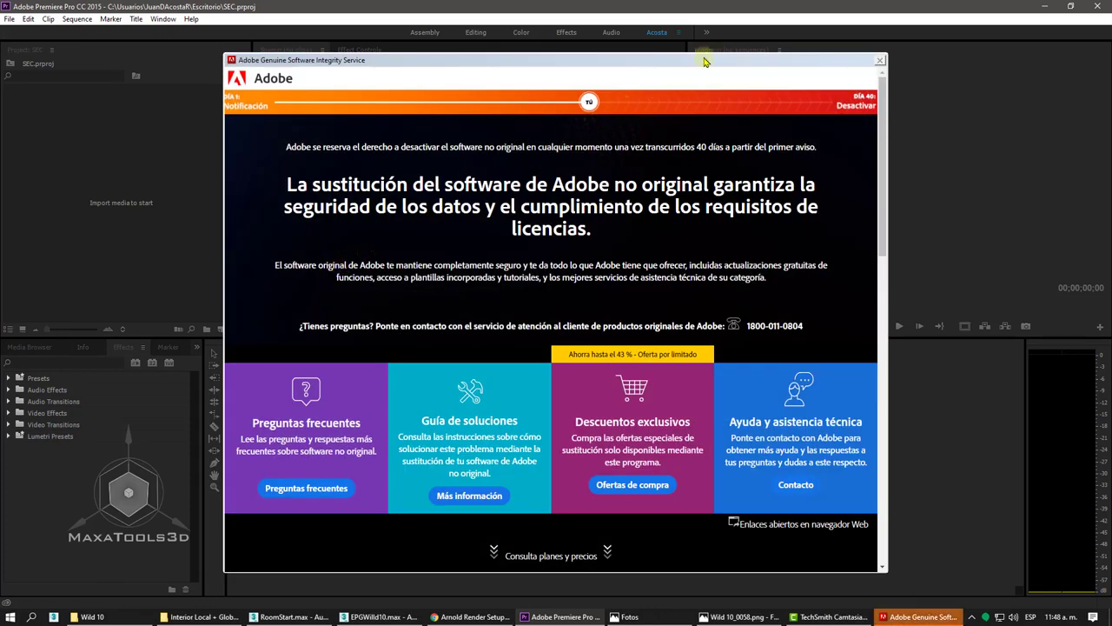
{"action": "left_click_drag", "start_coordinate": [704, 61], "coordinate": [35, 60]}
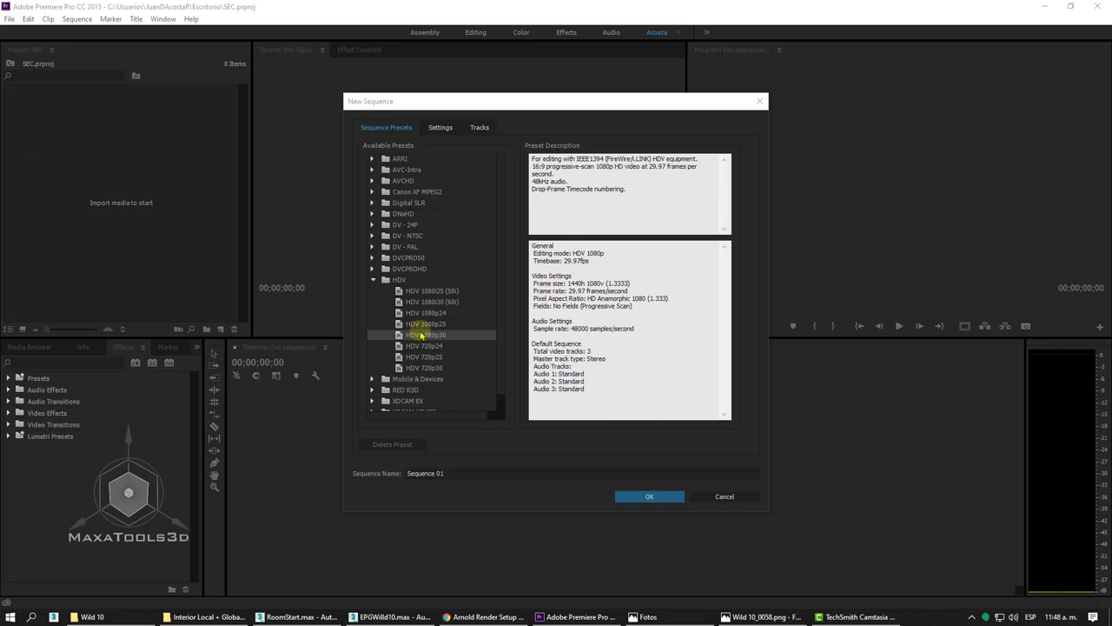
{"action": "left_click", "coordinate": [649, 497]}
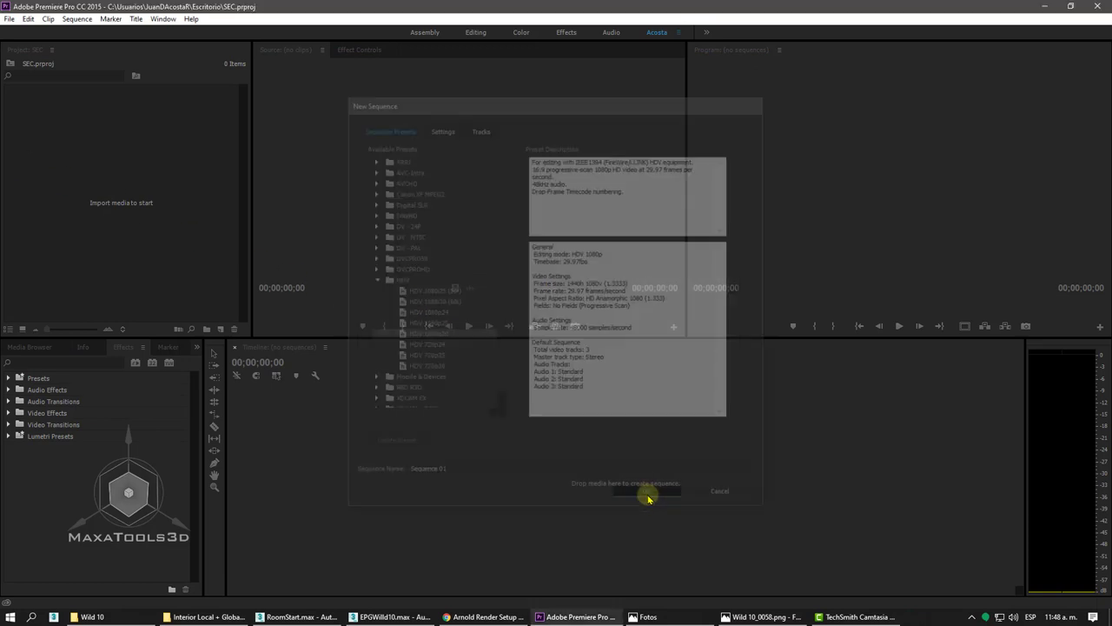
{"action": "left_click", "coordinate": [90, 220]}
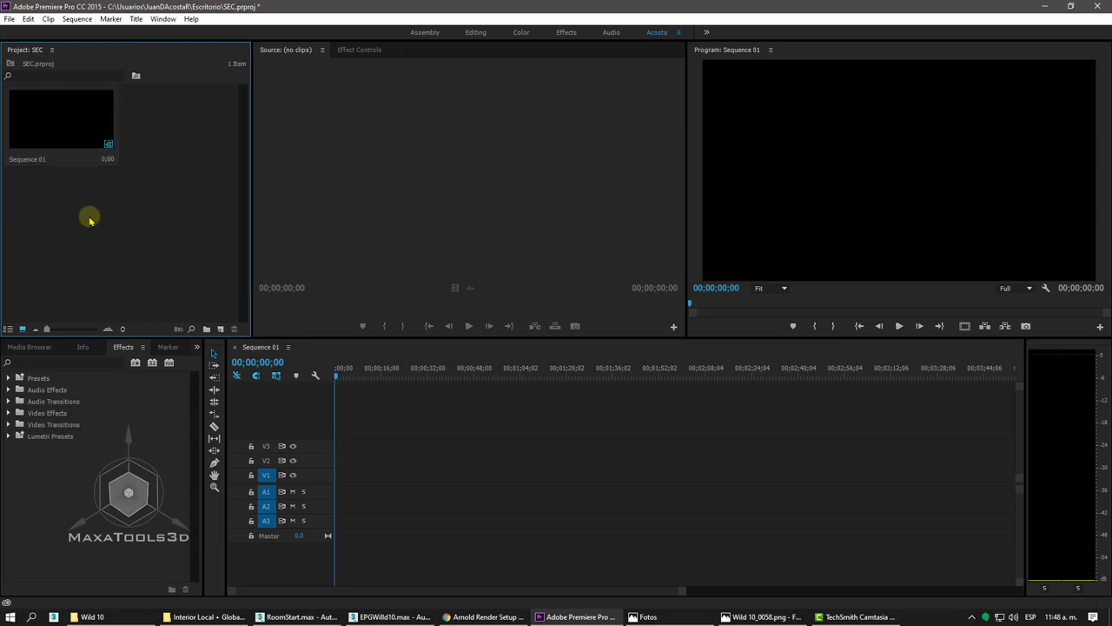
{"action": "double_click", "coordinate": [89, 219]}
{"action": "left_click", "coordinate": [559, 27]}
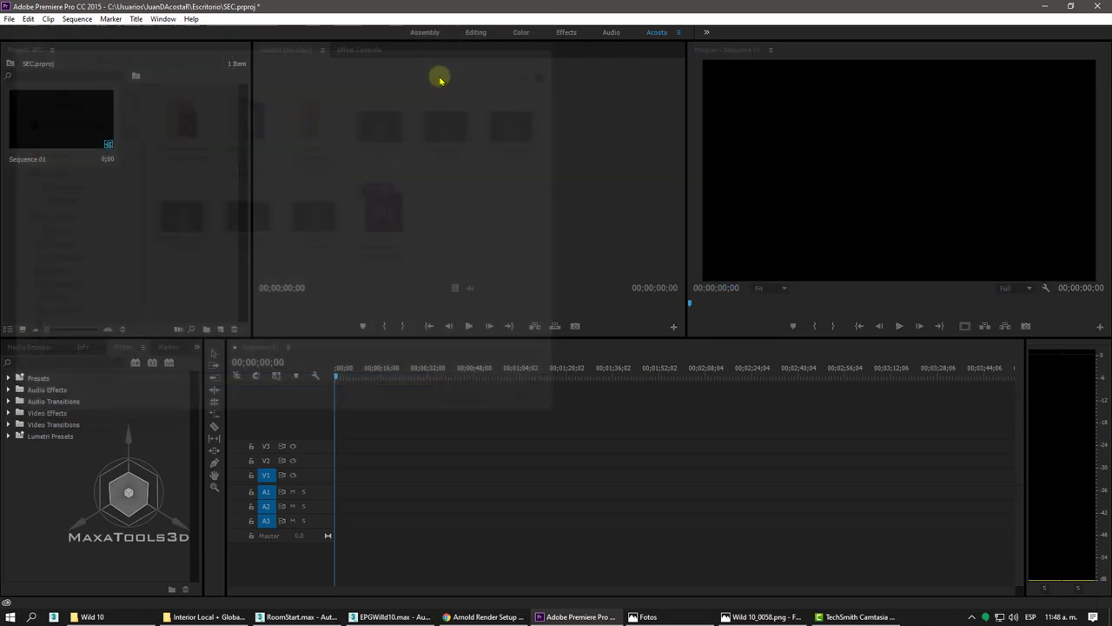
Start an import from the Project panel and browse to F: > MAXA2019 > Rafael Asesorias.
{"action": "right_click", "coordinate": [61, 224]}
{"action": "mouse_move", "coordinate": [97, 272]}
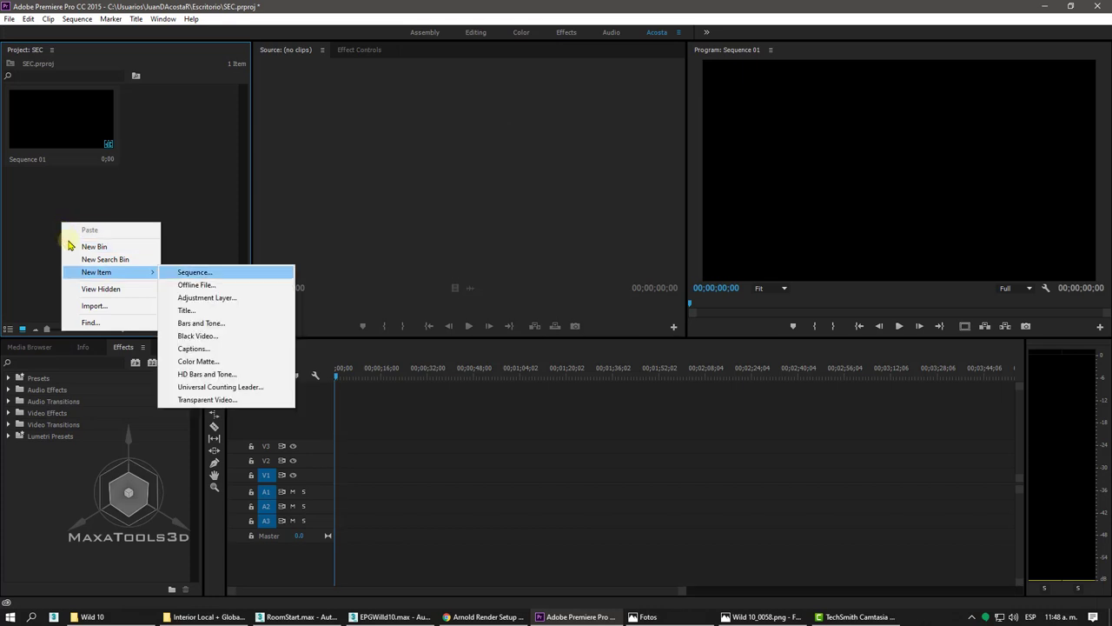
{"action": "left_click", "coordinate": [94, 306]}
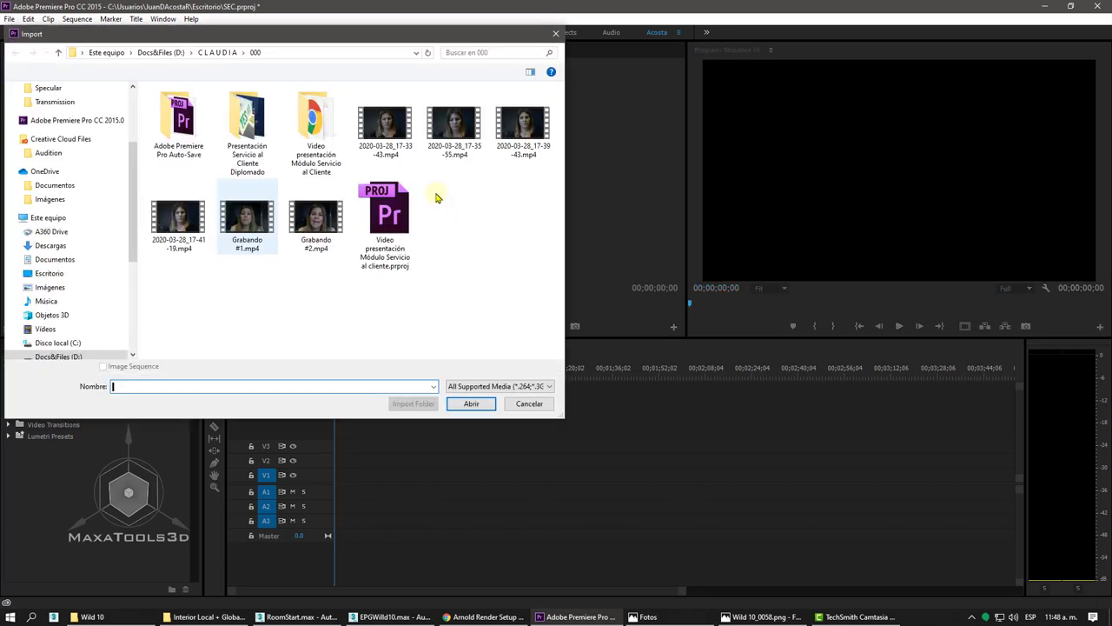
{"action": "scroll", "coordinate": [70, 278], "scroll_direction": "down", "scroll_amount": 2}
{"action": "scroll", "coordinate": [70, 282], "scroll_direction": "down", "scroll_amount": 2}
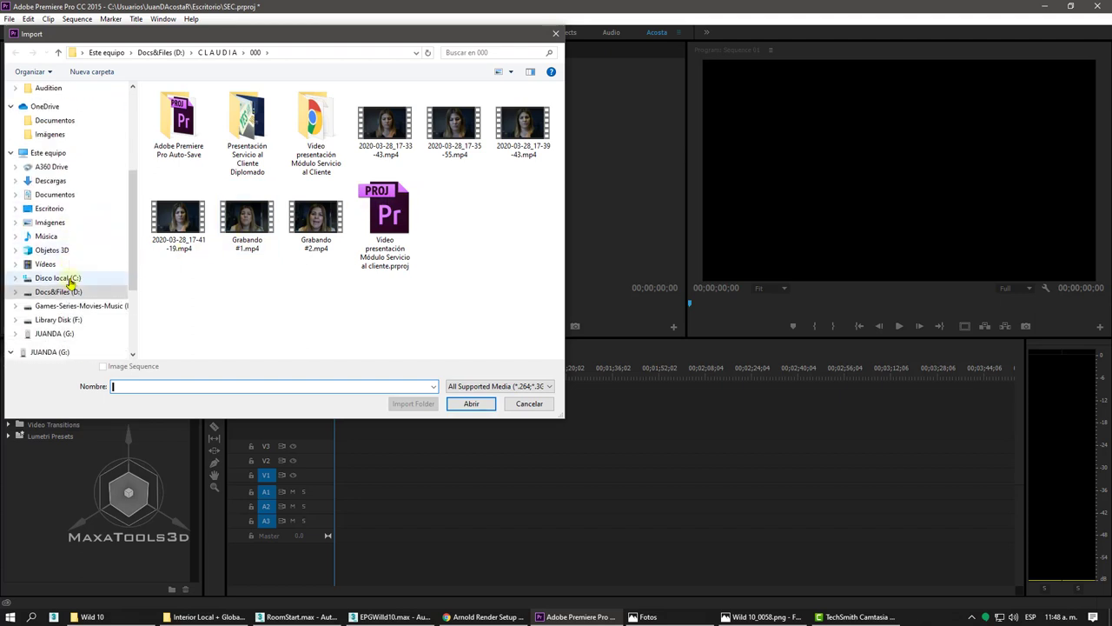
{"action": "left_click", "coordinate": [70, 278]}
{"action": "left_click", "coordinate": [59, 319]}
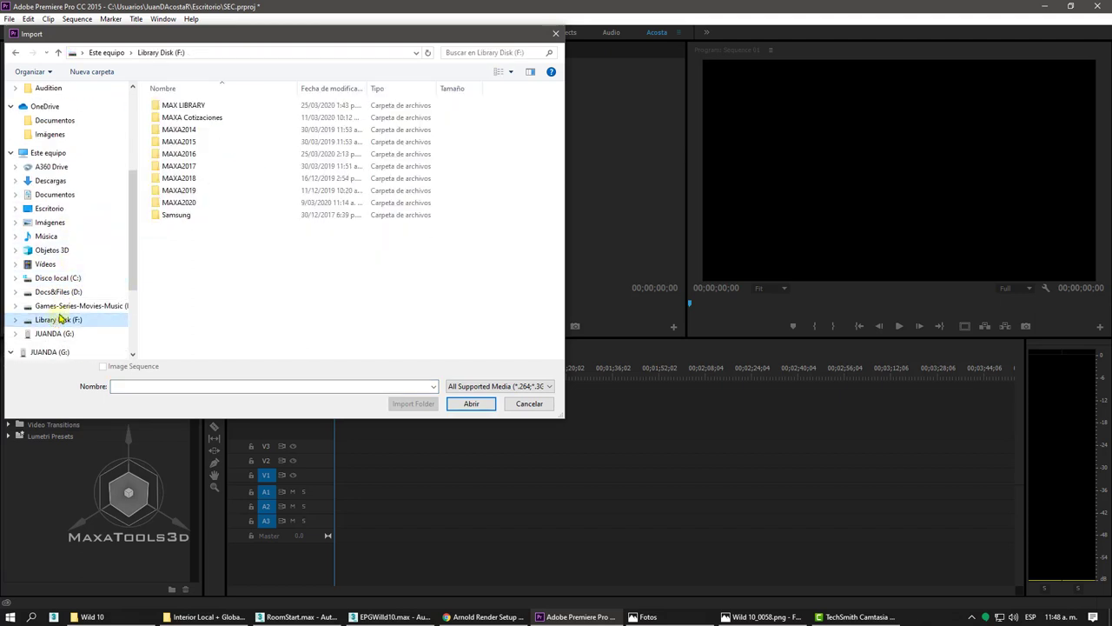
{"action": "double_click", "coordinate": [178, 190]}
{"action": "scroll", "coordinate": [189, 197], "scroll_direction": "down", "scroll_amount": 1}
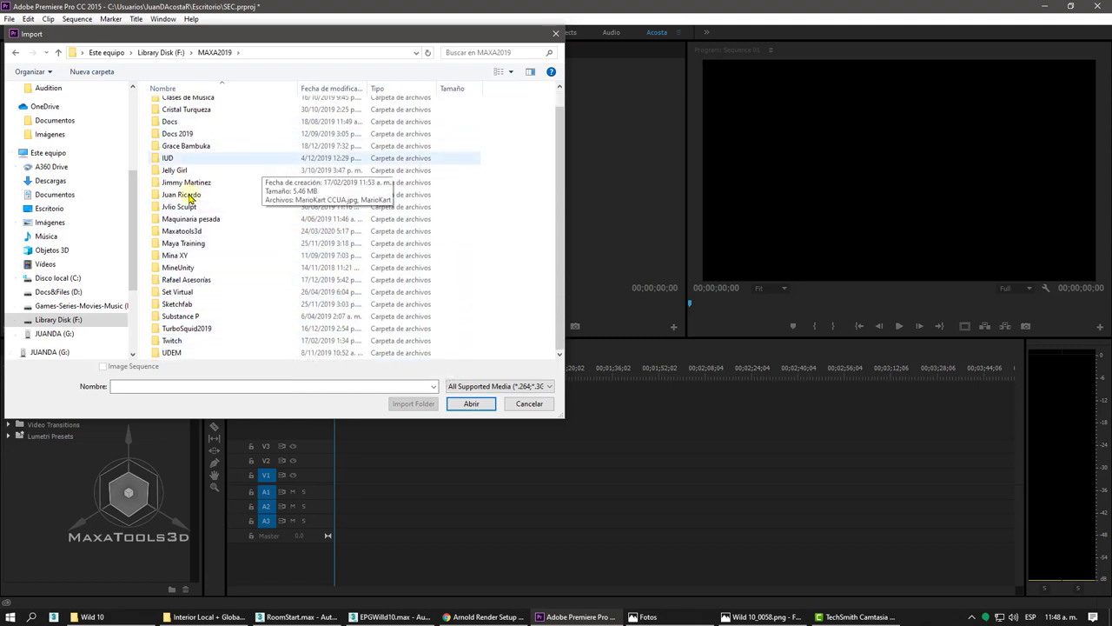
{"action": "scroll", "coordinate": [190, 197], "scroll_direction": "up", "scroll_amount": 1}
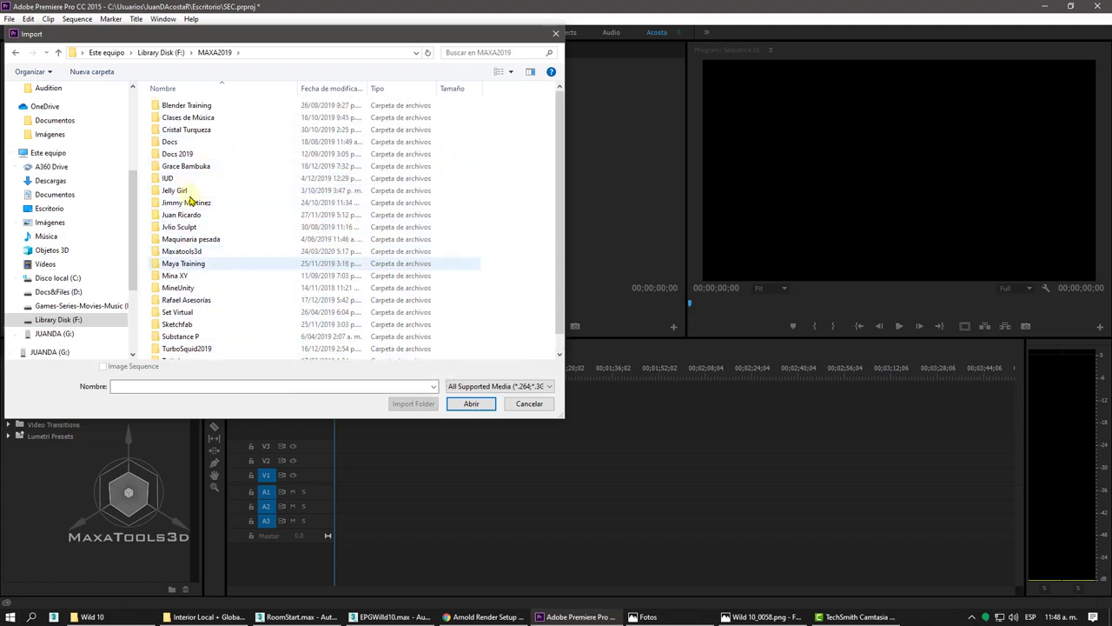
{"action": "double_click", "coordinate": [234, 300]}
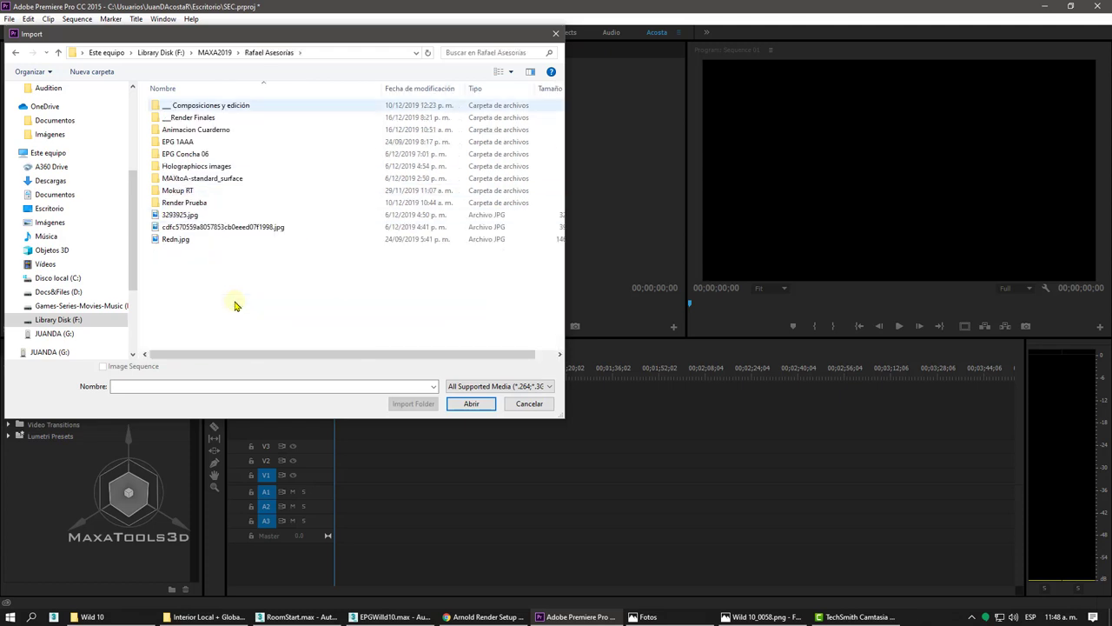
Open Render Finales > 10UV > Wild 10 and import the frame Wild 10_0000.png.
{"action": "left_click", "coordinate": [199, 119]}
{"action": "double_click", "coordinate": [200, 119]}
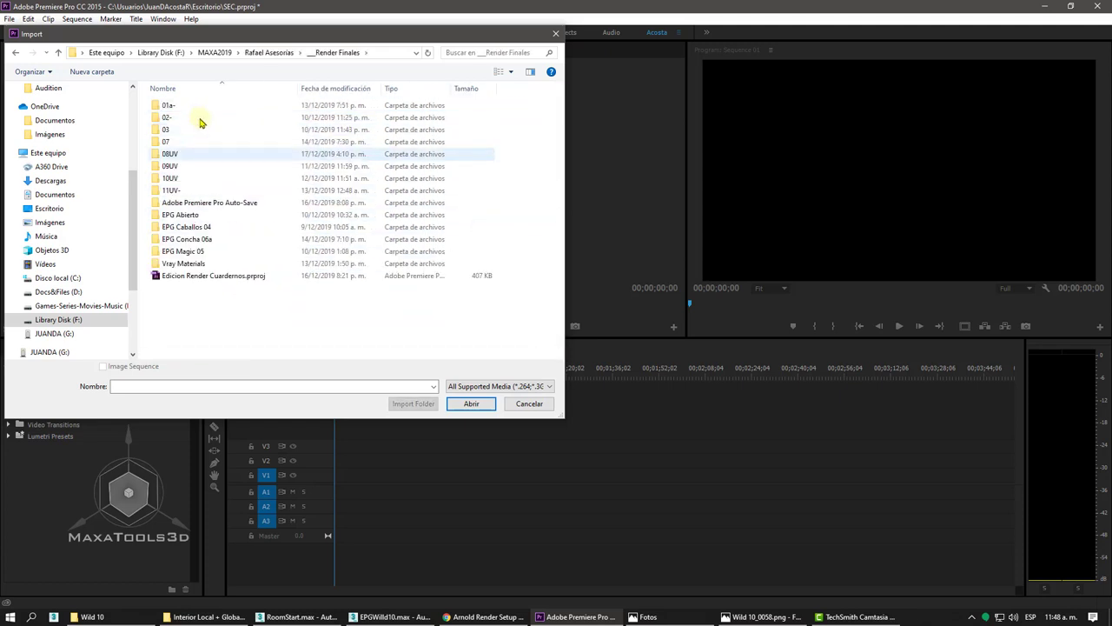
{"action": "double_click", "coordinate": [181, 178]}
{"action": "double_click", "coordinate": [174, 118]}
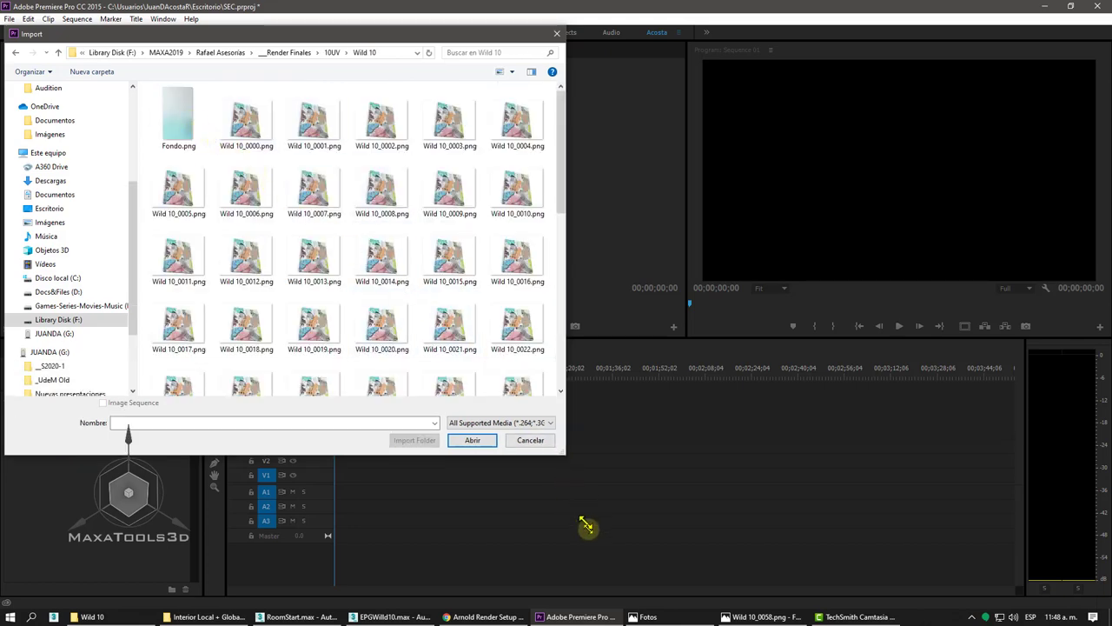
{"action": "left_click_drag", "start_coordinate": [558, 413], "coordinate": [658, 575]}
{"action": "scroll", "coordinate": [374, 272], "scroll_direction": "down", "scroll_amount": 2}
{"action": "scroll", "coordinate": [373, 272], "scroll_direction": "up", "scroll_amount": 2}
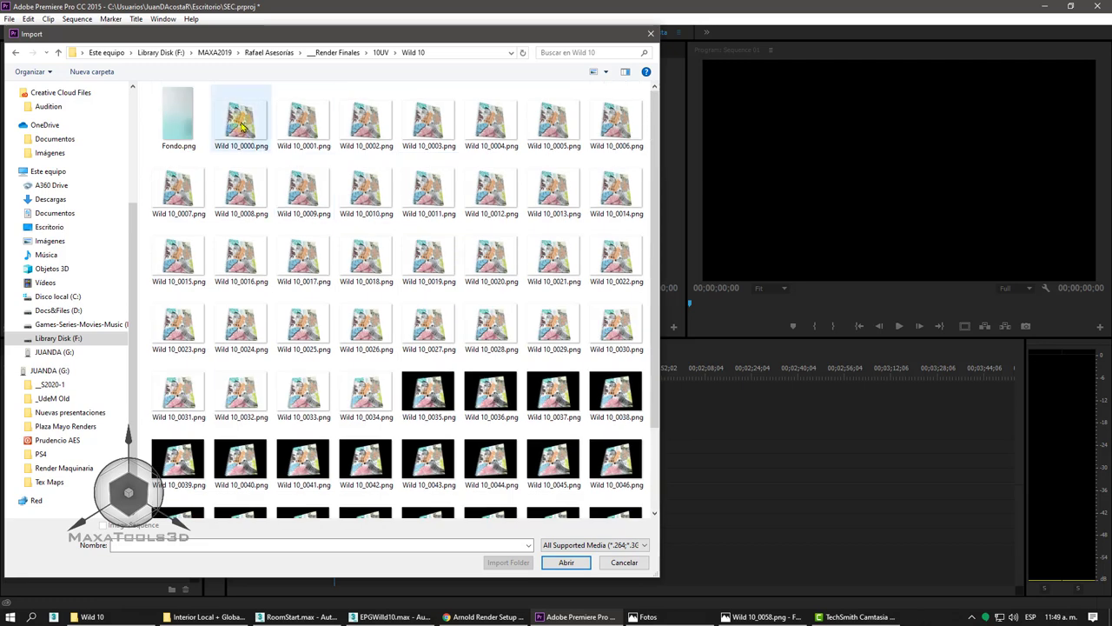
{"action": "left_click", "coordinate": [249, 137]}
{"action": "left_click", "coordinate": [567, 563]}
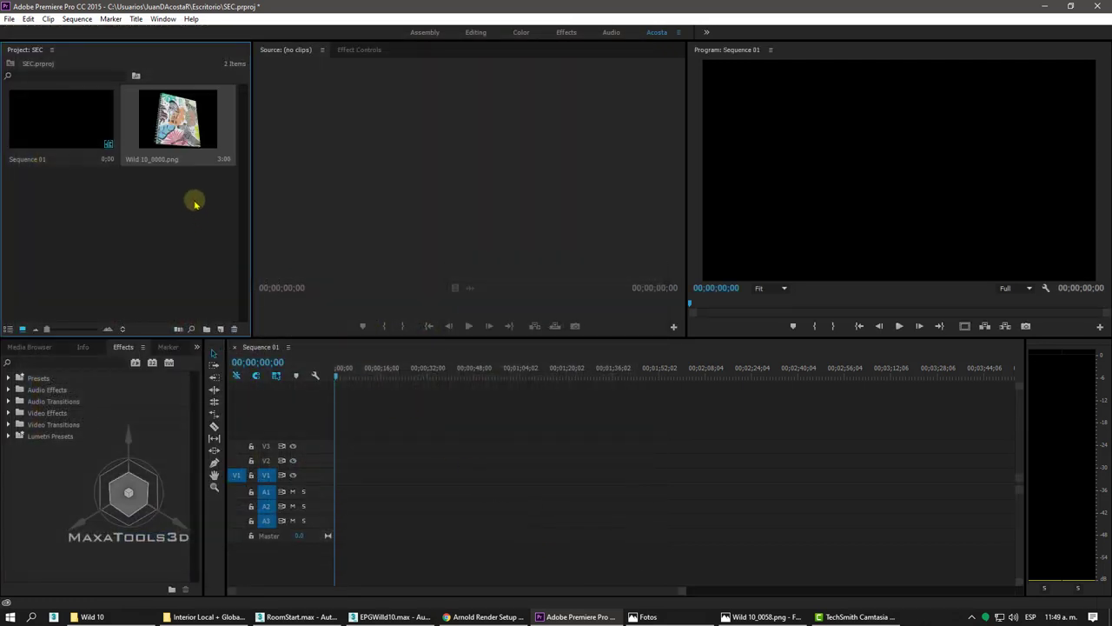
Place the Wild 10_0000.png still on track V1 and check its Speed/Duration without changes.
{"action": "left_click_drag", "start_coordinate": [354, 469], "coordinate": [356, 472]}
{"action": "left_click", "coordinate": [360, 370]}
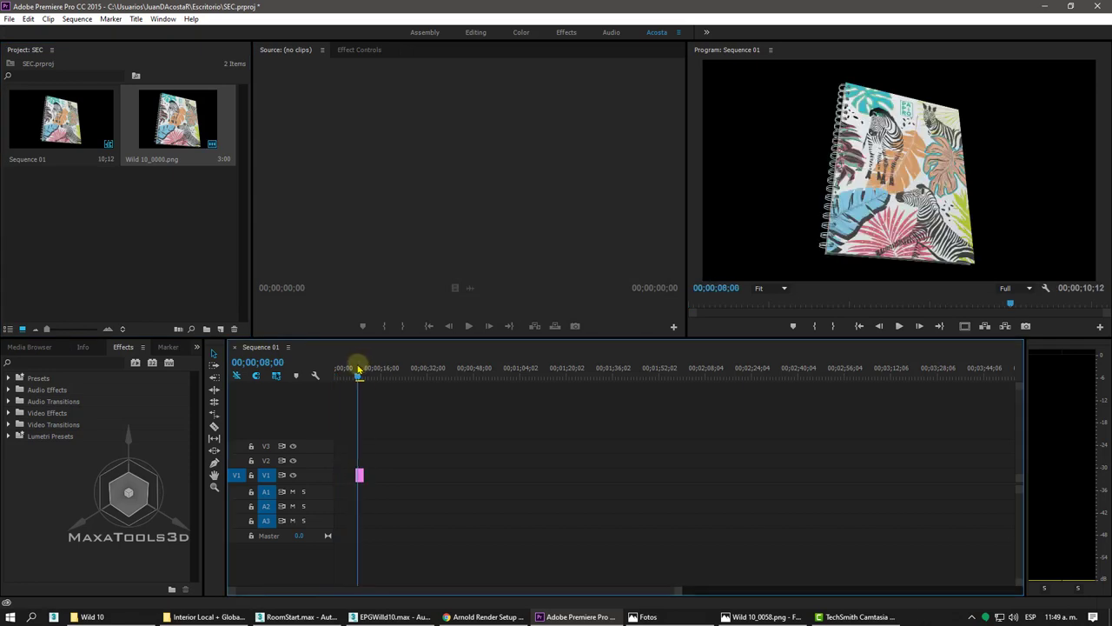
{"action": "left_click_drag", "start_coordinate": [361, 369], "coordinate": [364, 373]}
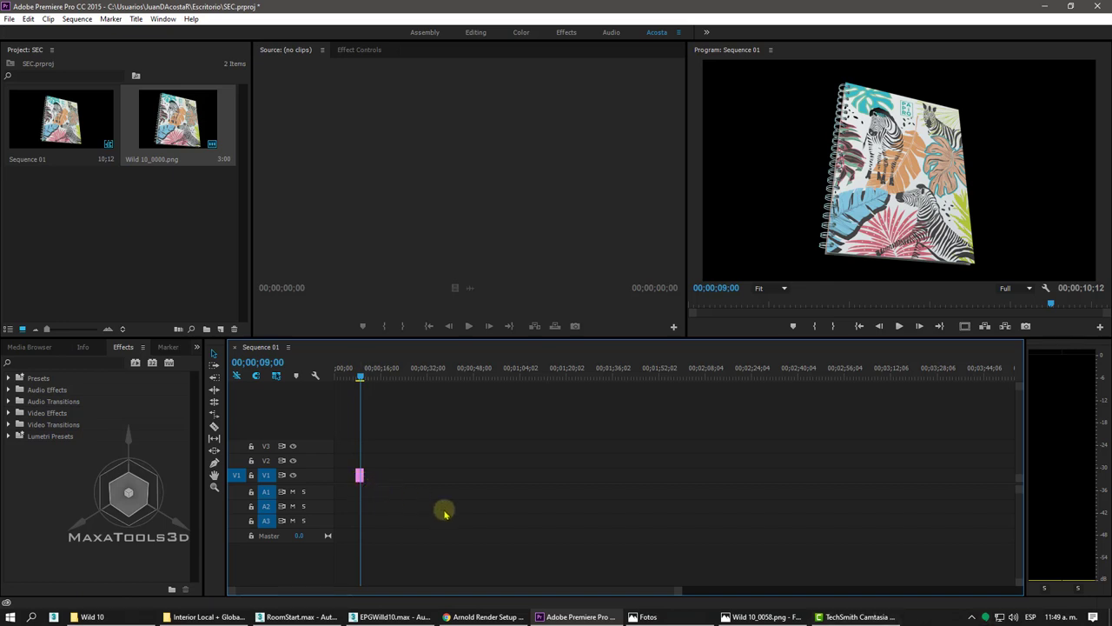
{"action": "left_click_drag", "start_coordinate": [667, 589], "coordinate": [491, 579]}
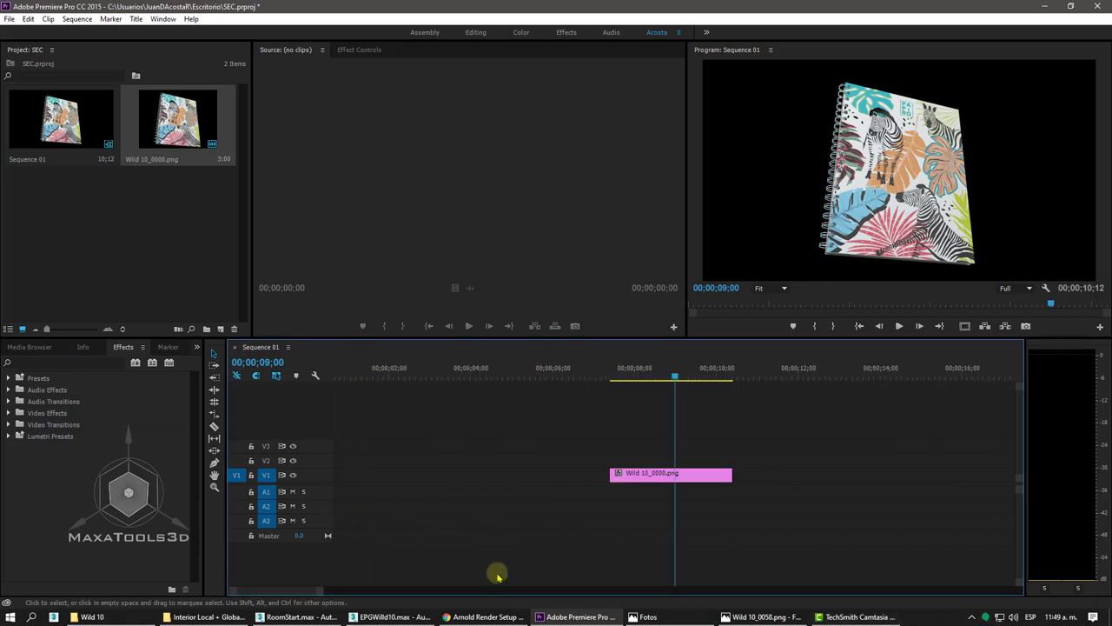
{"action": "left_click", "coordinate": [648, 485]}
{"action": "right_click", "coordinate": [648, 483]}
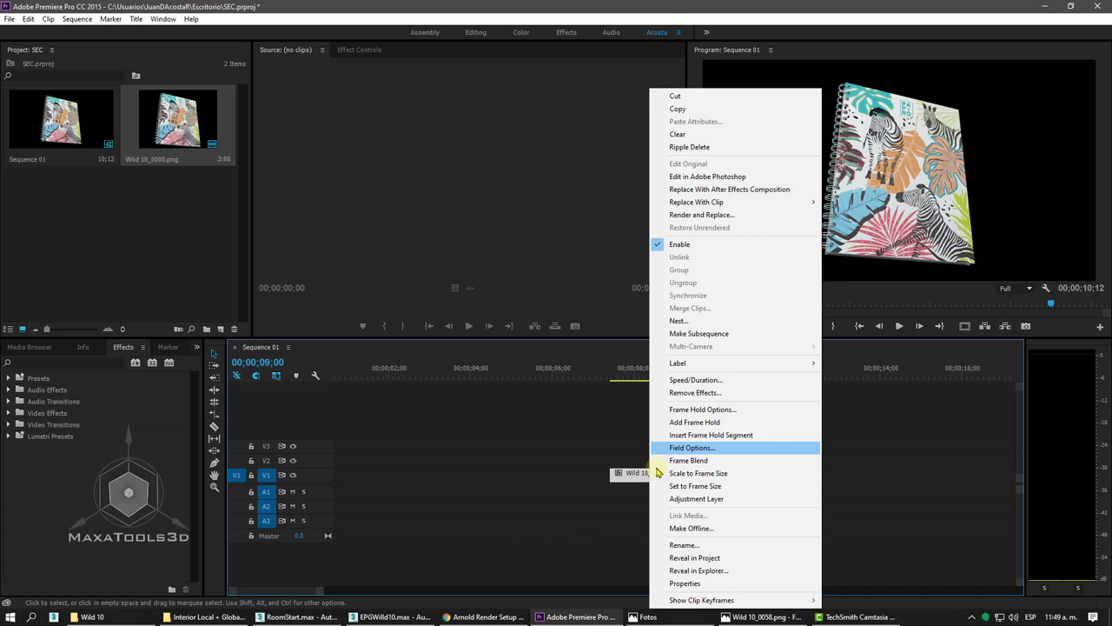
{"action": "left_click", "coordinate": [706, 385]}
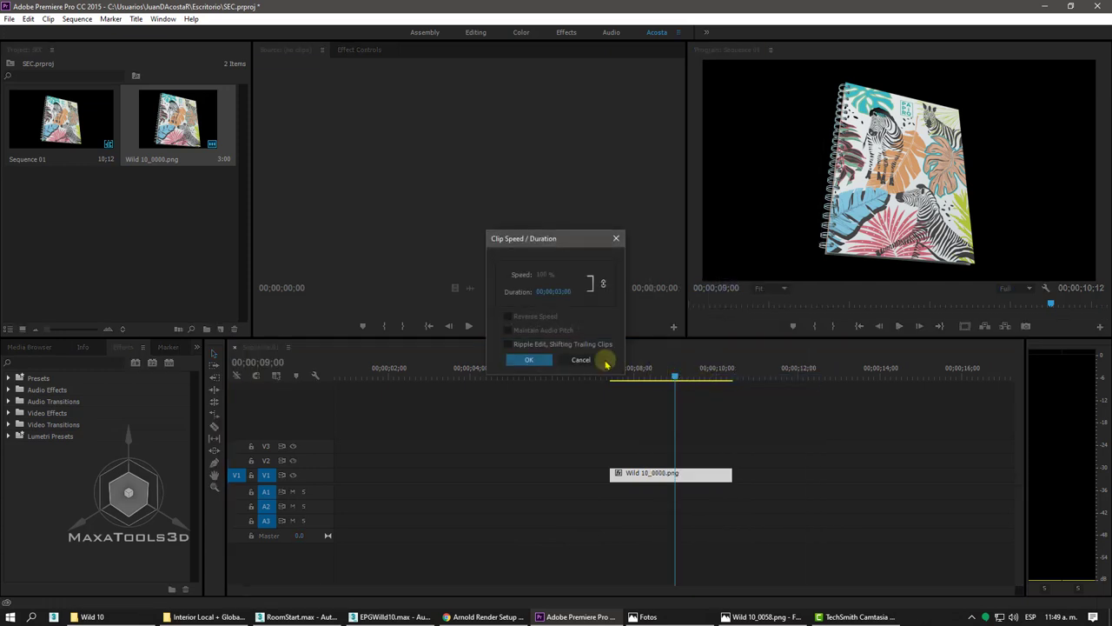
{"action": "left_click", "coordinate": [594, 362]}
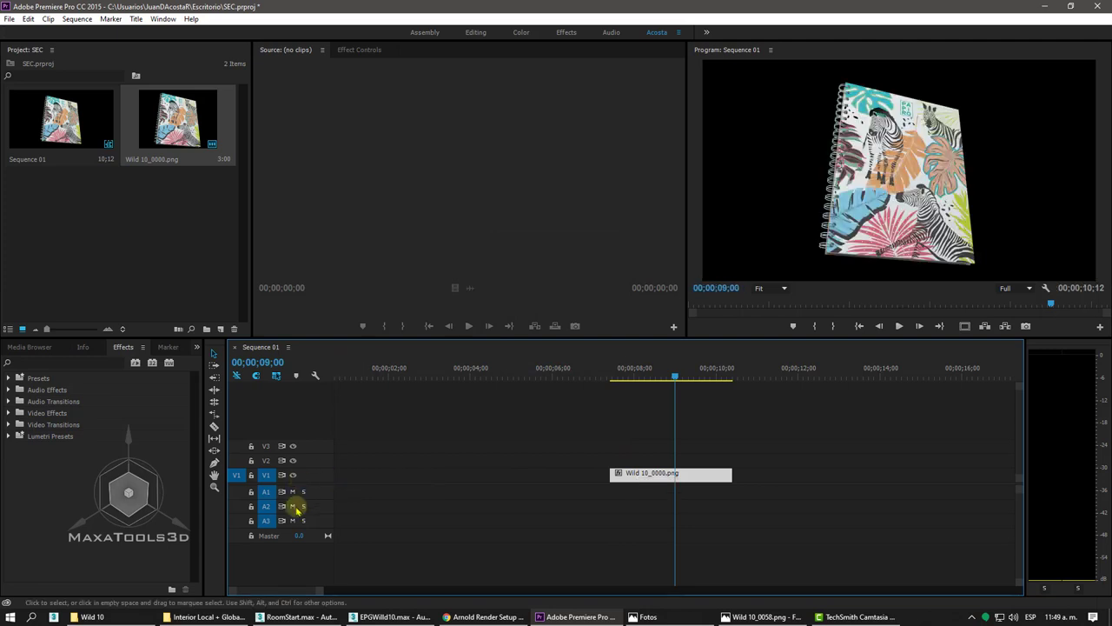
Move the still clip to the sequence start and play the sequence.
{"action": "scroll", "coordinate": [276, 587], "scroll_direction": "up", "scroll_amount": 1}
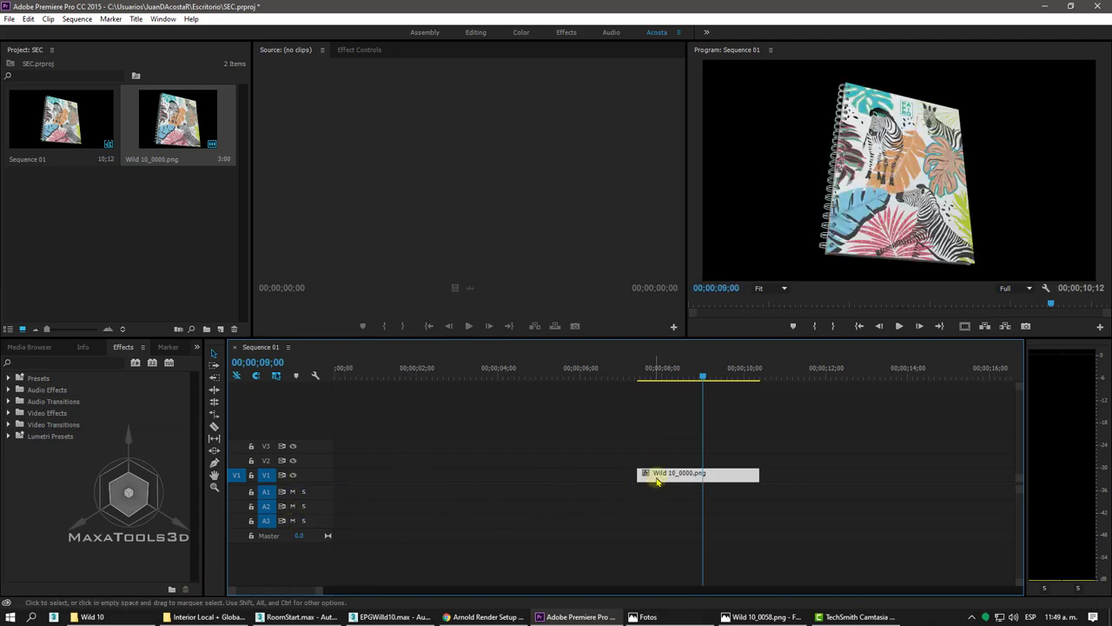
{"action": "left_click_drag", "start_coordinate": [657, 480], "coordinate": [354, 481]}
{"action": "key", "text": "Home"}
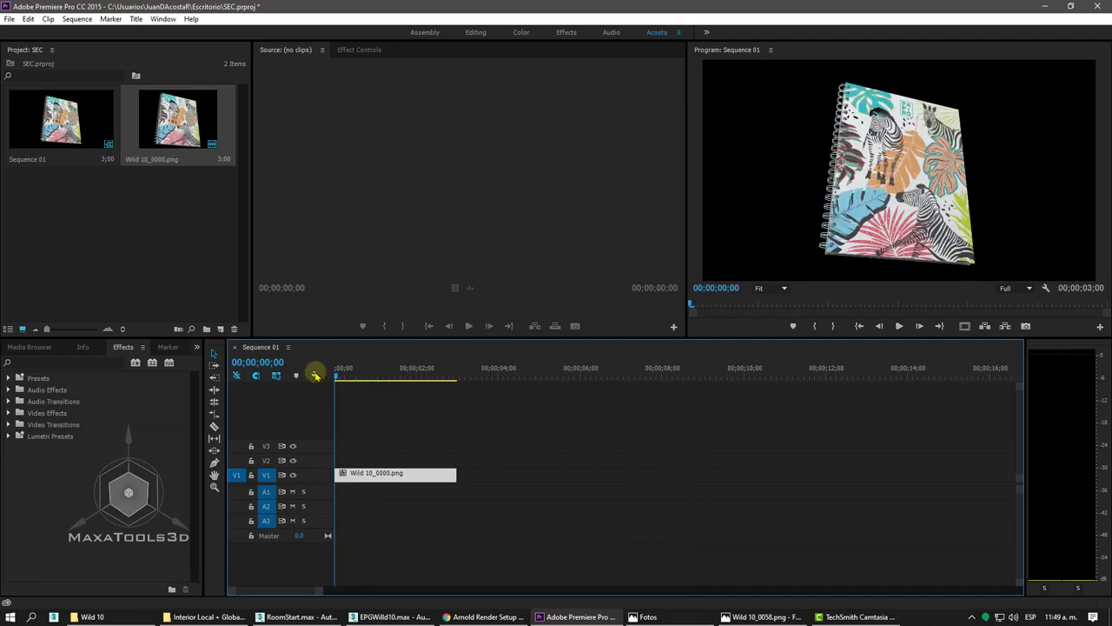
{"action": "key", "text": "space"}
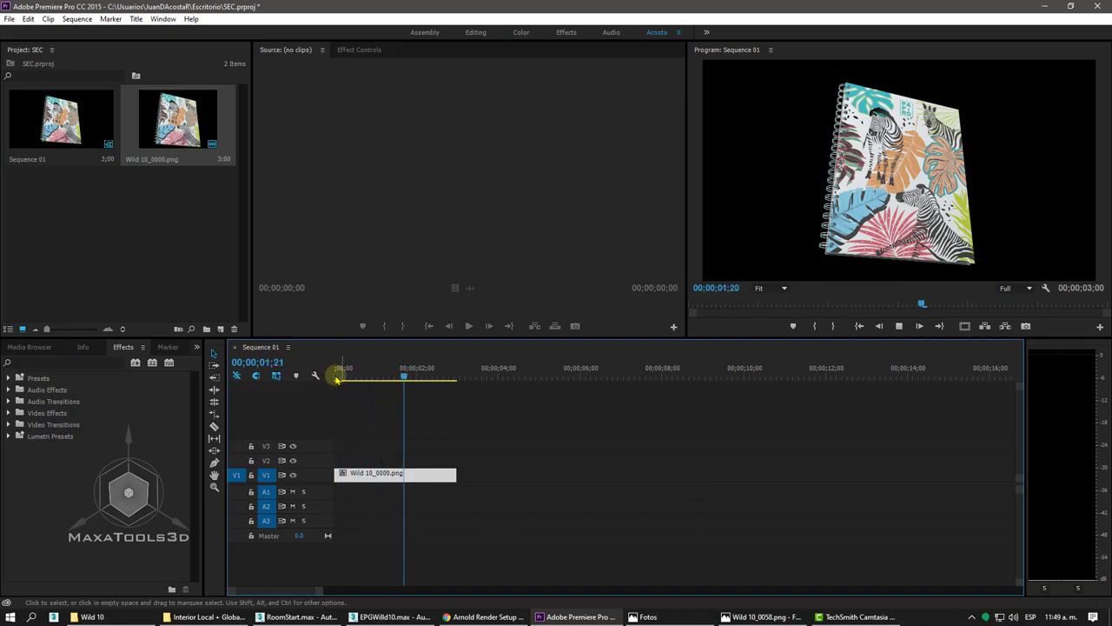
Delete the Wild 10_0000.png still from both the timeline and the Project panel.
{"action": "left_click_drag", "start_coordinate": [444, 437], "coordinate": [380, 540]}
{"action": "key", "text": "Delete"}
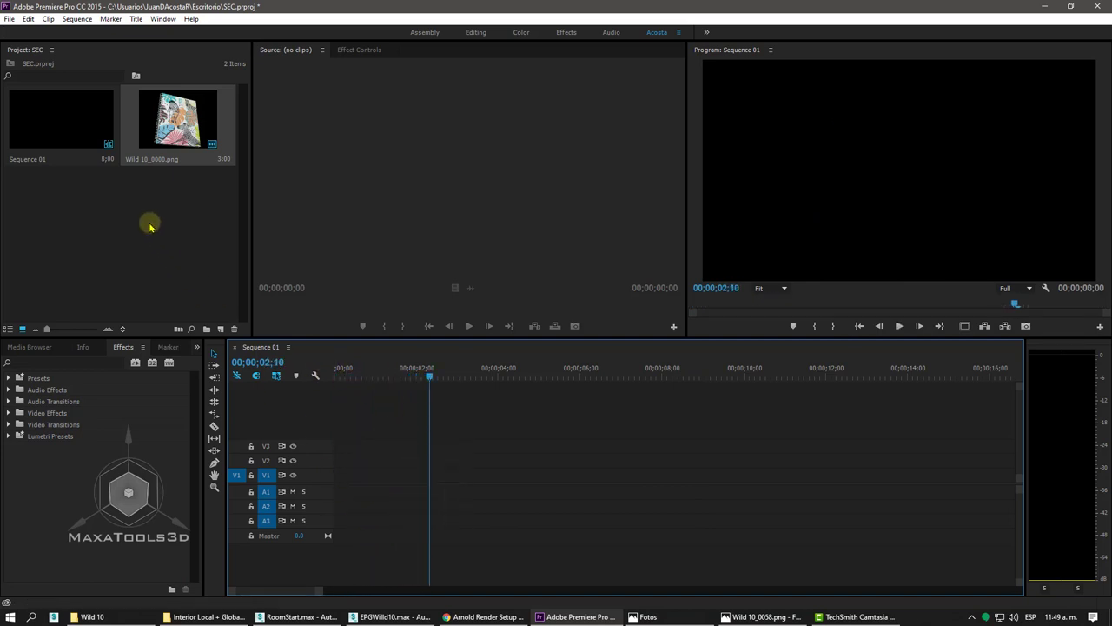
{"action": "left_click", "coordinate": [149, 227]}
{"action": "left_click_drag", "start_coordinate": [206, 228], "coordinate": [148, 79]}
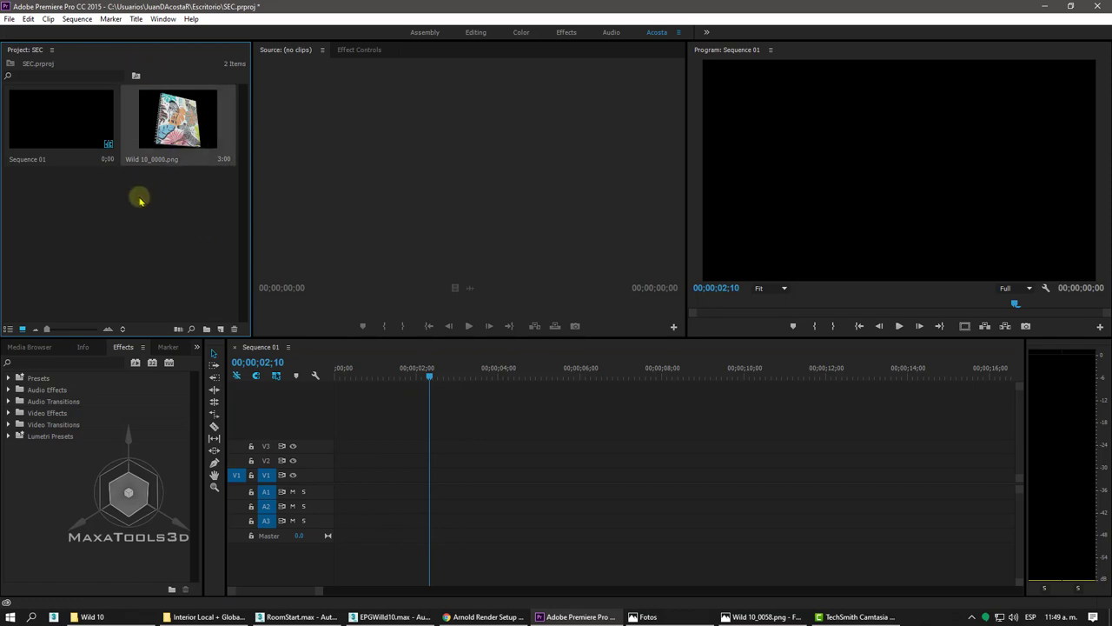
{"action": "key", "text": "Delete"}
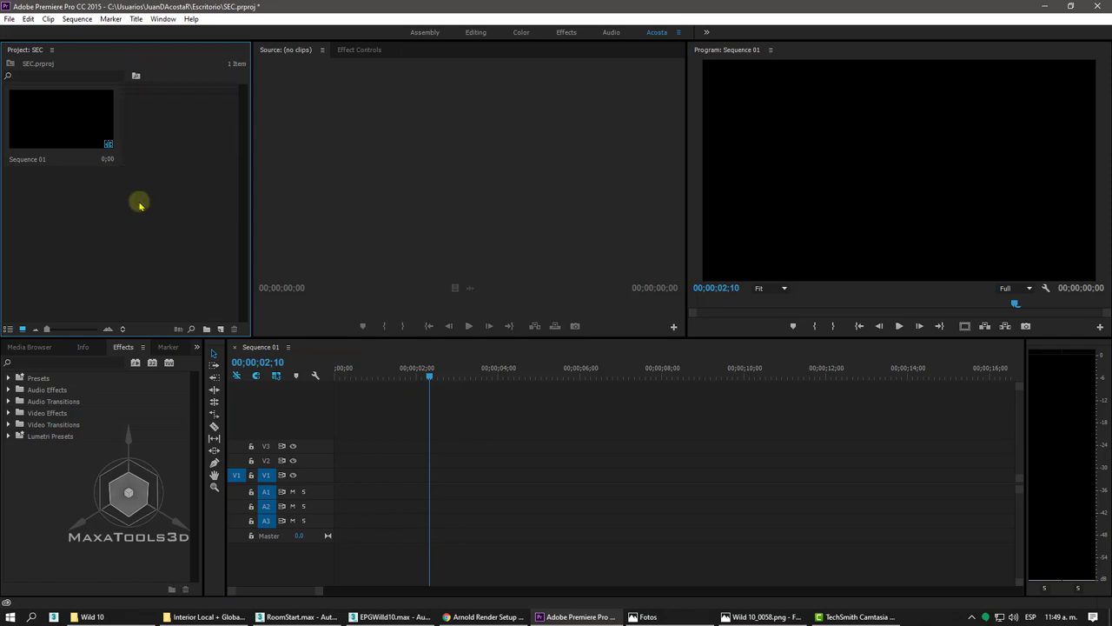
Re-import Wild 10_0000.png from the Wild 10 folder with Image Sequence ticked.
{"action": "double_click", "coordinate": [139, 204]}
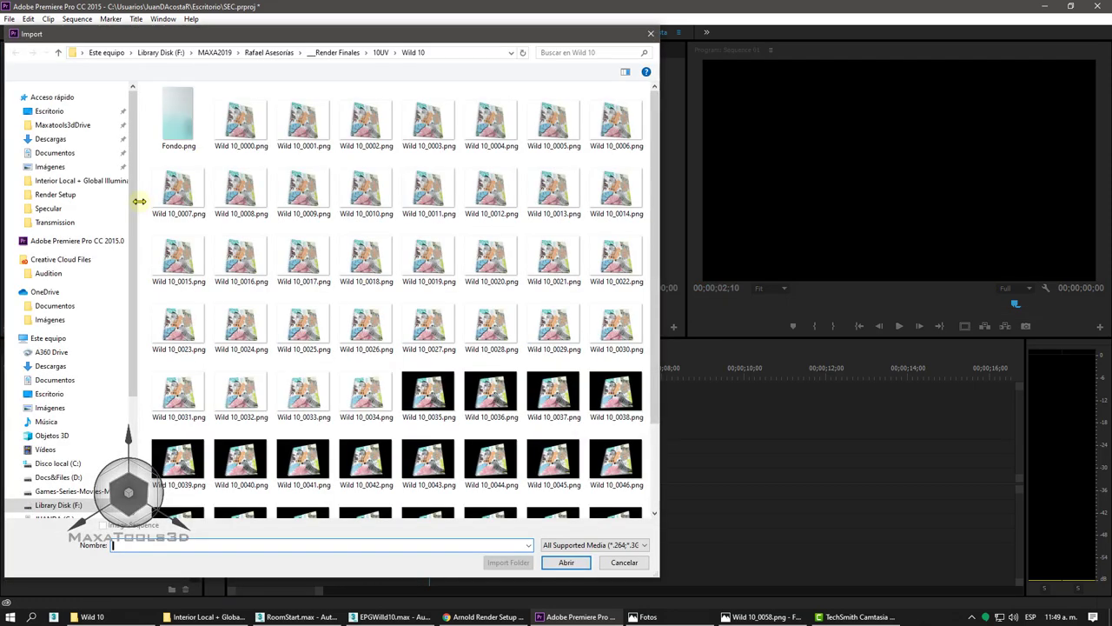
{"action": "left_click", "coordinate": [236, 130]}
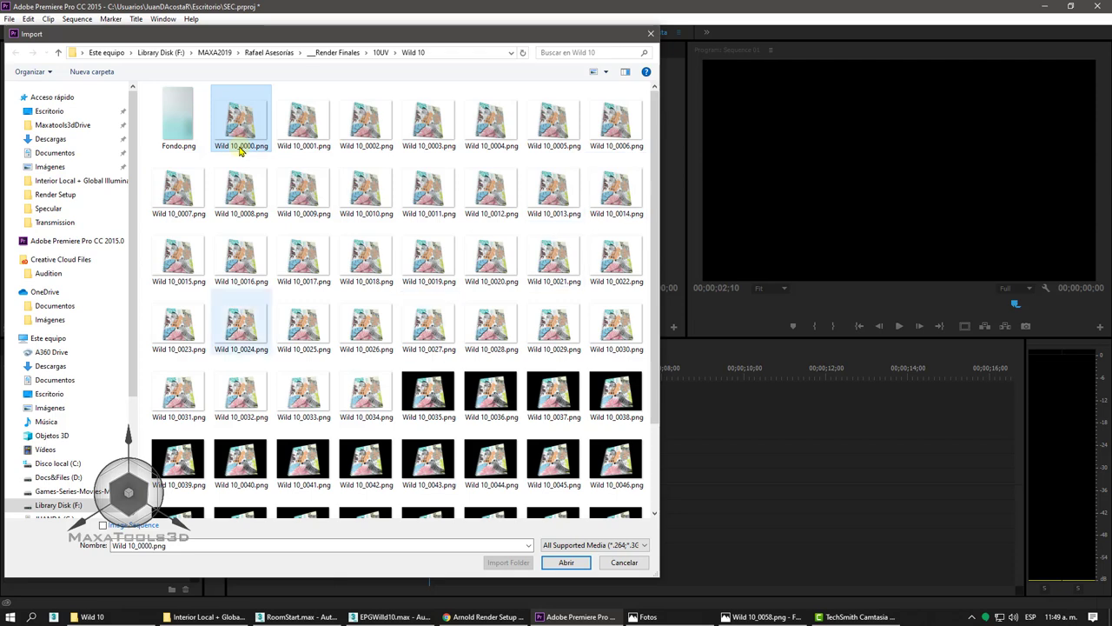
{"action": "left_click", "coordinate": [102, 528]}
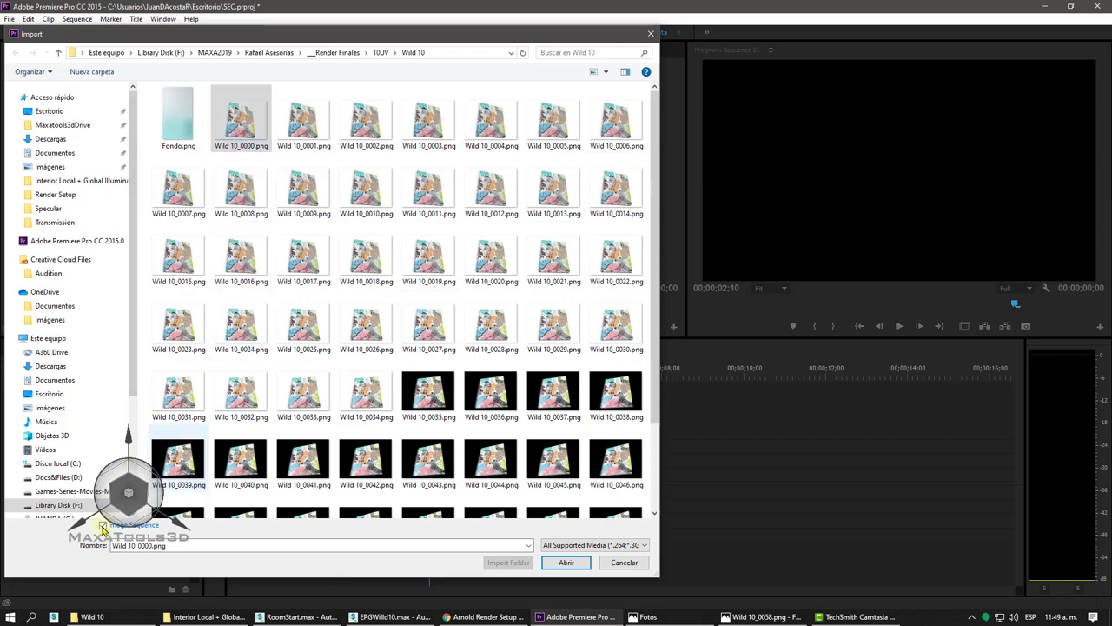
{"action": "left_click", "coordinate": [103, 527]}
{"action": "left_click", "coordinate": [566, 563]}
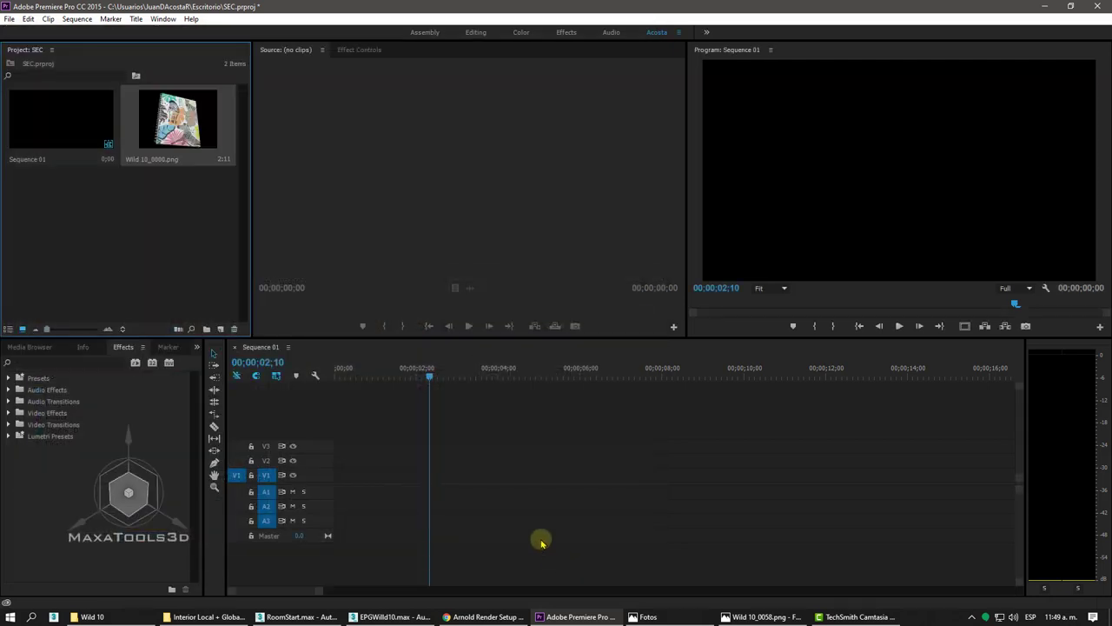
Place the Wild 10 image sequence at the start of V1, matching sequence settings, and preview it.
{"action": "left_click_drag", "start_coordinate": [174, 128], "coordinate": [335, 482]}
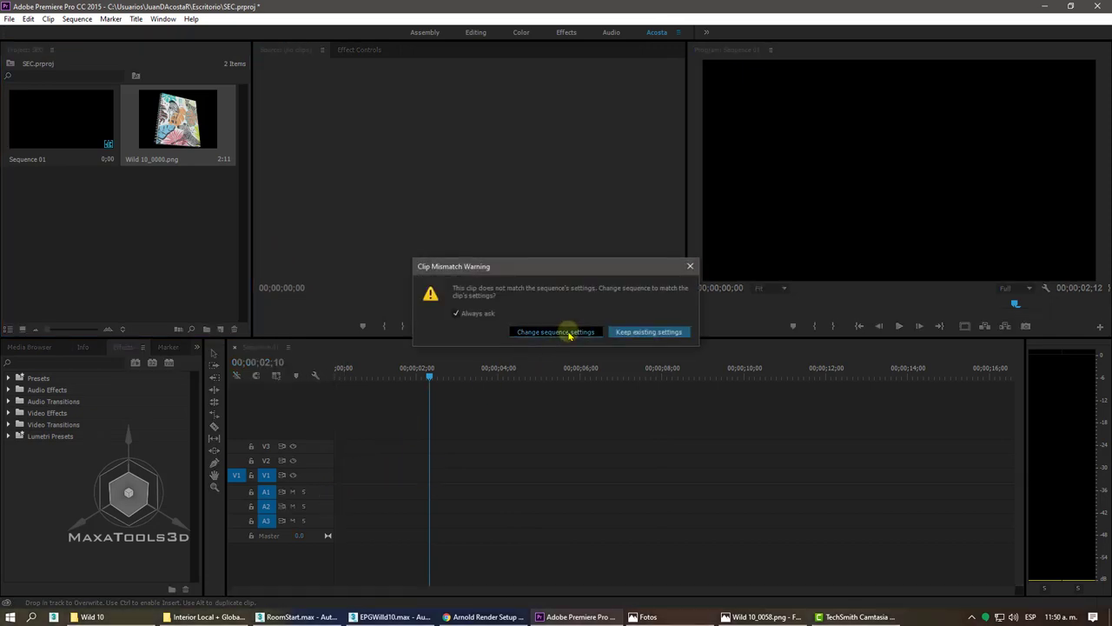
{"action": "left_click", "coordinate": [556, 332]}
{"action": "key", "text": "space"}
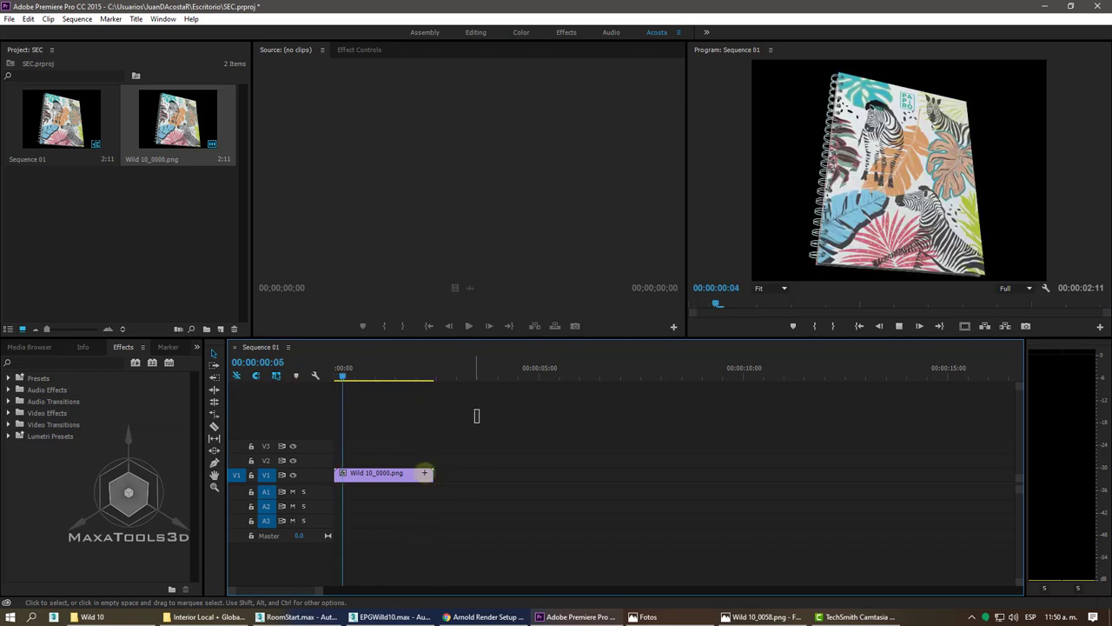
{"action": "left_click", "coordinate": [354, 504]}
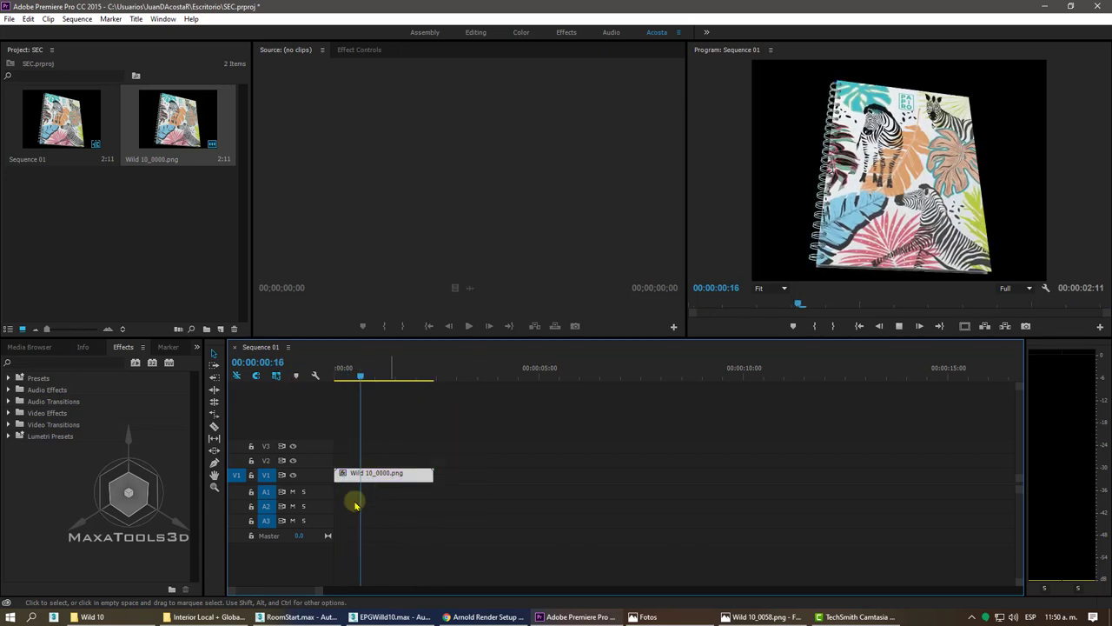
Paste a second copy of the clip directly after the first on V1.
{"action": "left_click", "coordinate": [451, 373]}
{"action": "key", "text": "ctrl+v"}
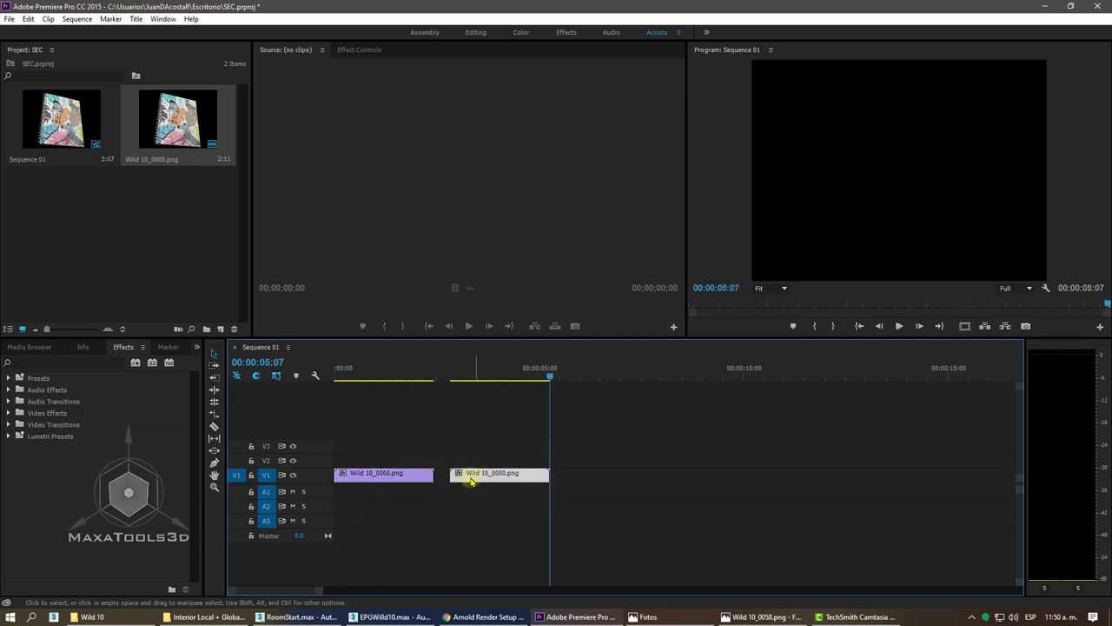
{"action": "left_click_drag", "start_coordinate": [455, 476], "coordinate": [452, 481]}
Reverse the second Wild 10_0000.png clip at -100% speed and preview the sequence.
{"action": "right_click", "coordinate": [452, 480]}
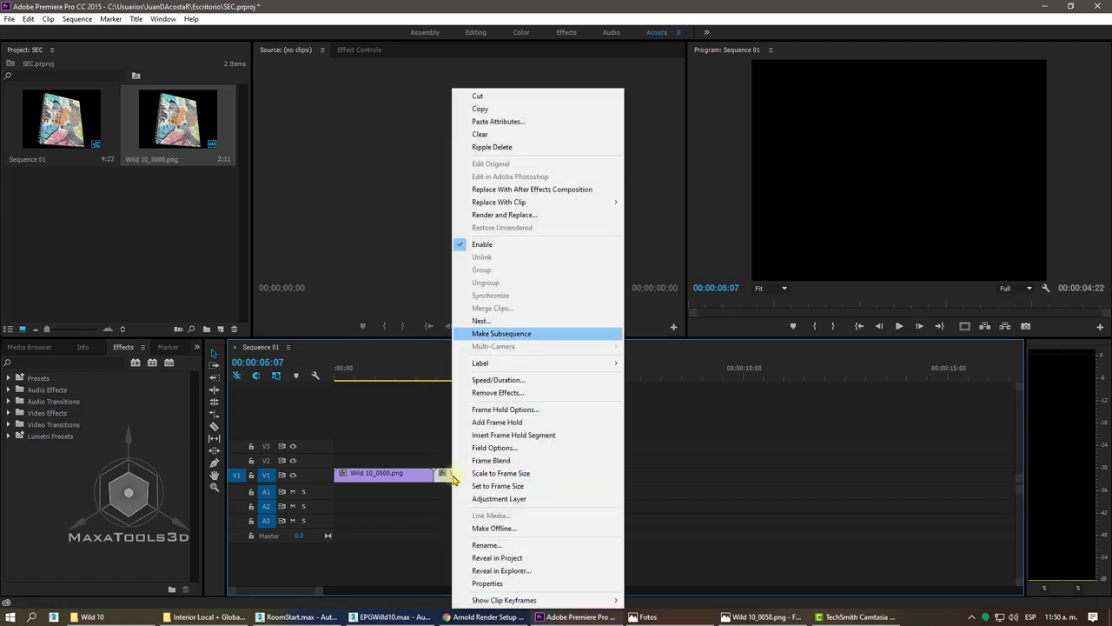
{"action": "left_click", "coordinate": [507, 380]}
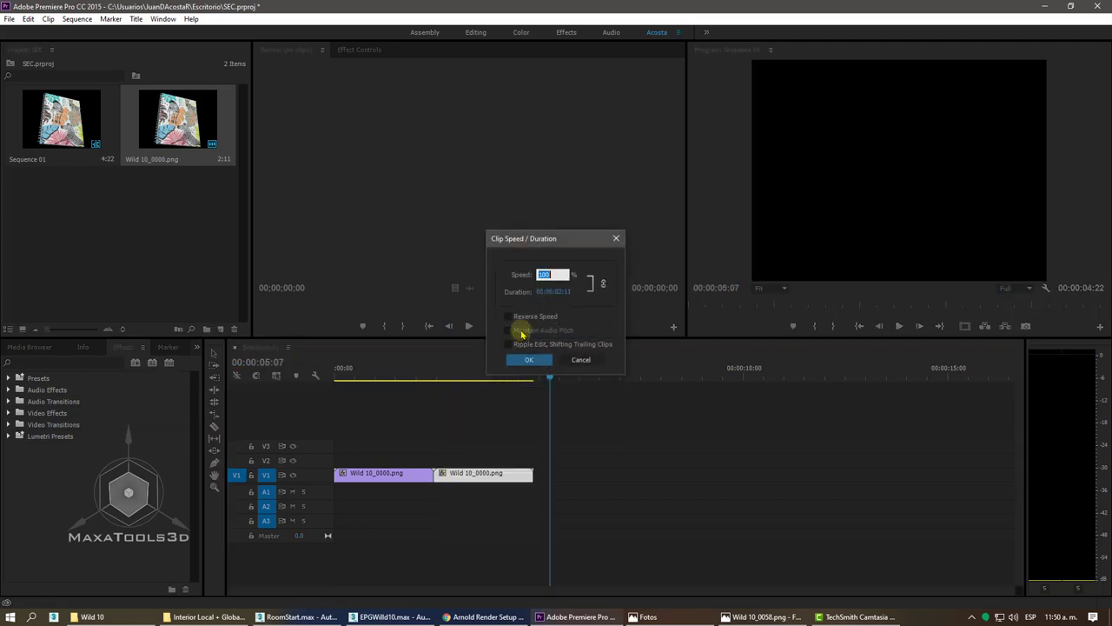
{"action": "left_click", "coordinate": [537, 358]}
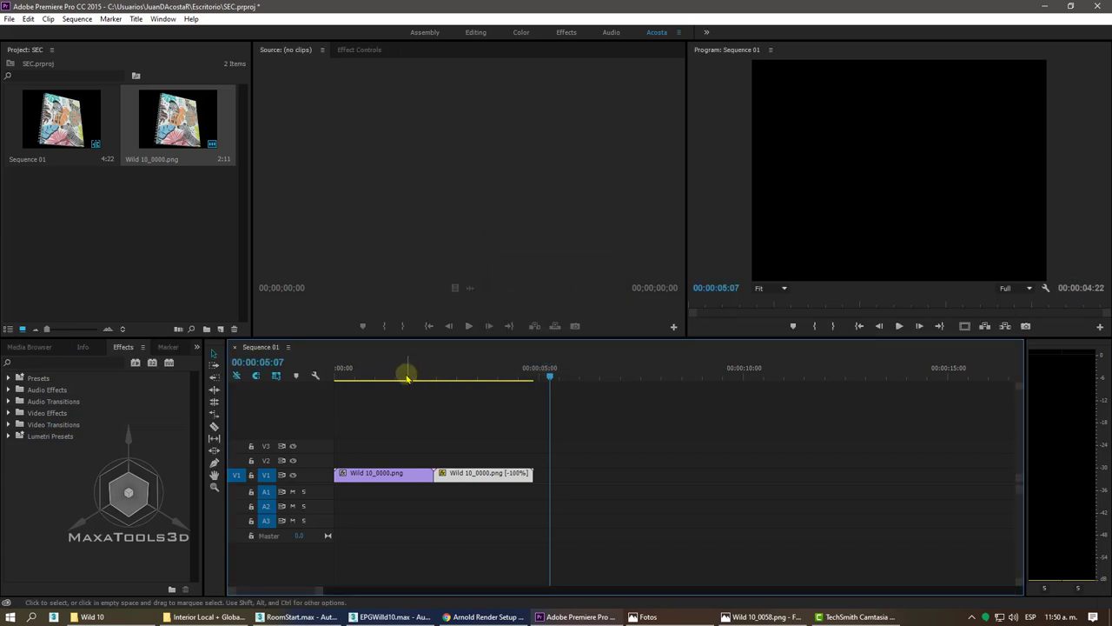
{"action": "key", "text": "space"}
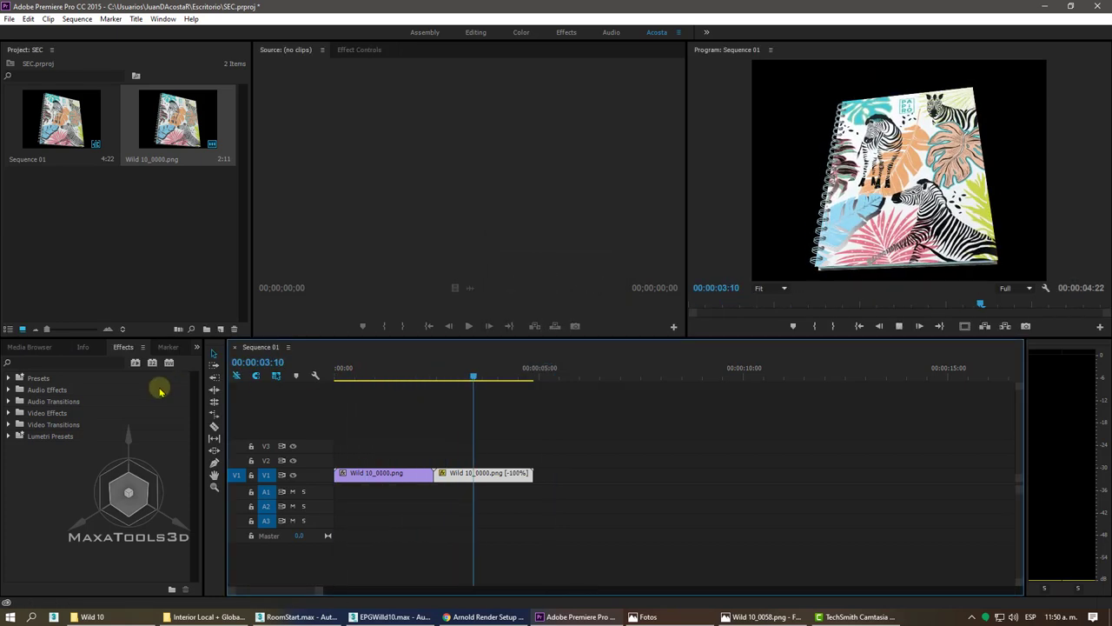
{"action": "key", "text": "space"}
Paste copies of both clips after them, close the gap, and move all four to V2.
{"action": "left_click_drag", "start_coordinate": [550, 447], "coordinate": [291, 476]}
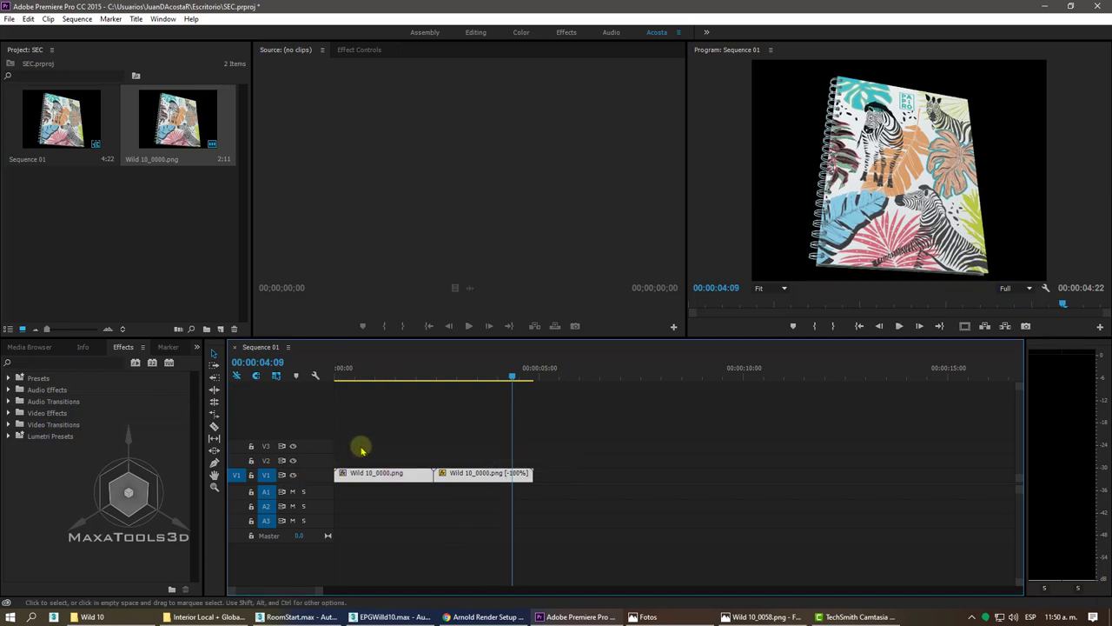
{"action": "left_click", "coordinate": [548, 373]}
{"action": "key", "text": "ctrl+v"}
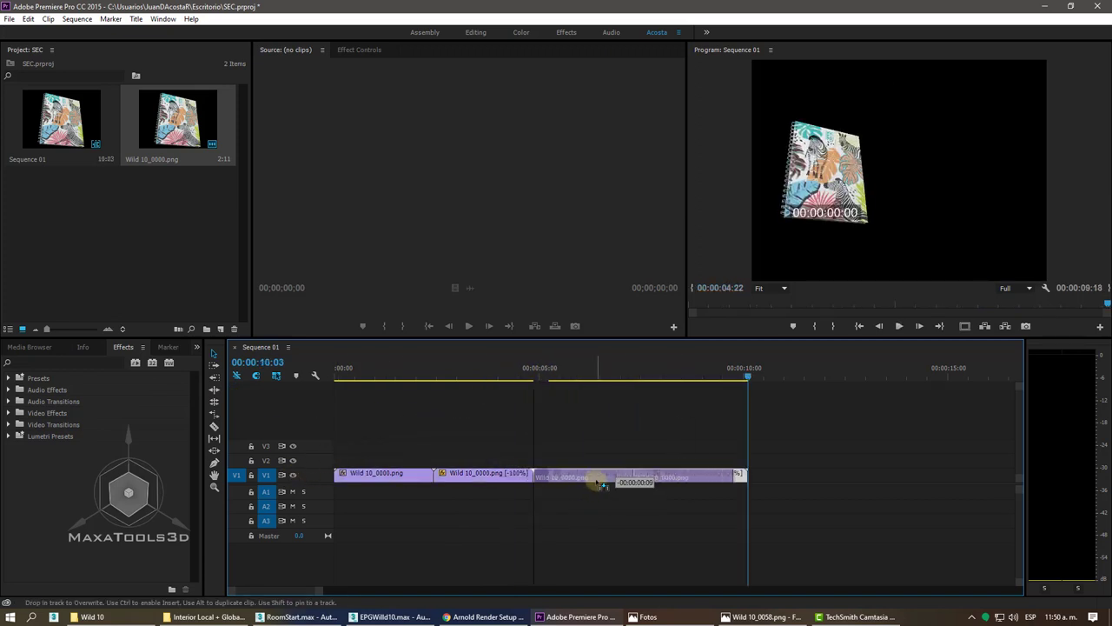
{"action": "left_click_drag", "start_coordinate": [579, 486], "coordinate": [563, 487]}
{"action": "key", "text": "Home"}
{"action": "key", "text": "space"}
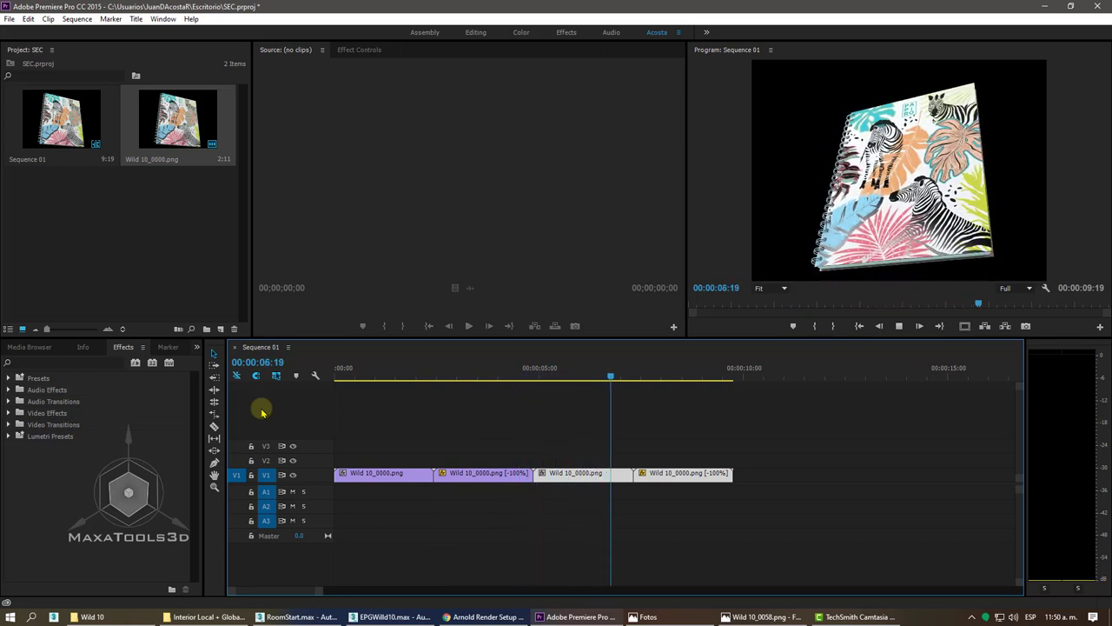
{"action": "key", "text": "space"}
{"action": "left_click_drag", "start_coordinate": [739, 441], "coordinate": [329, 491]}
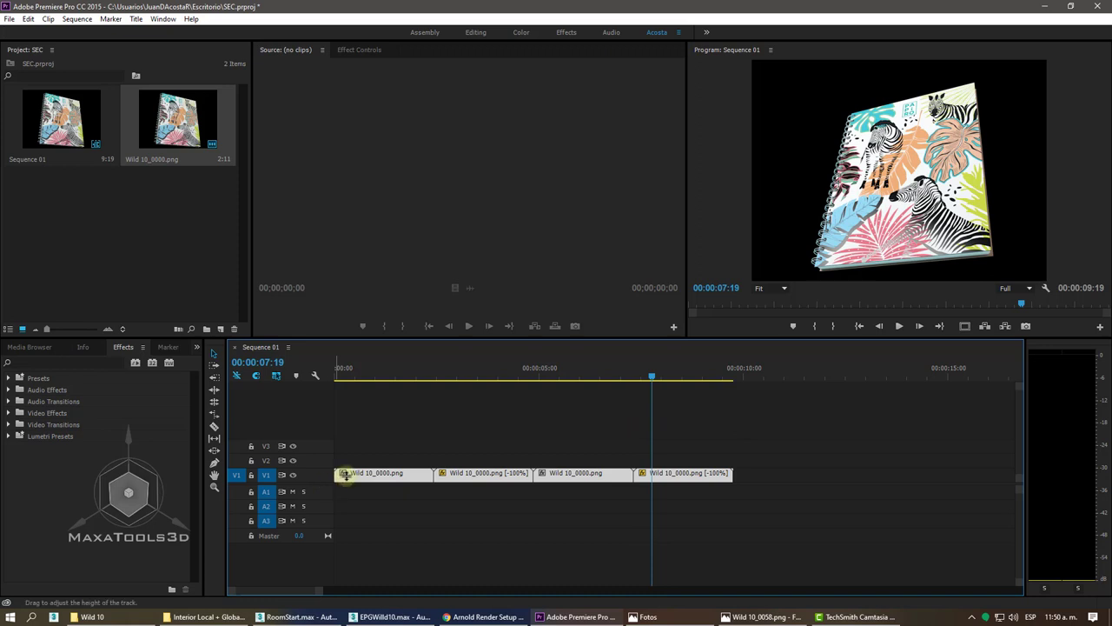
{"action": "left_click_drag", "start_coordinate": [346, 475], "coordinate": [322, 451]}
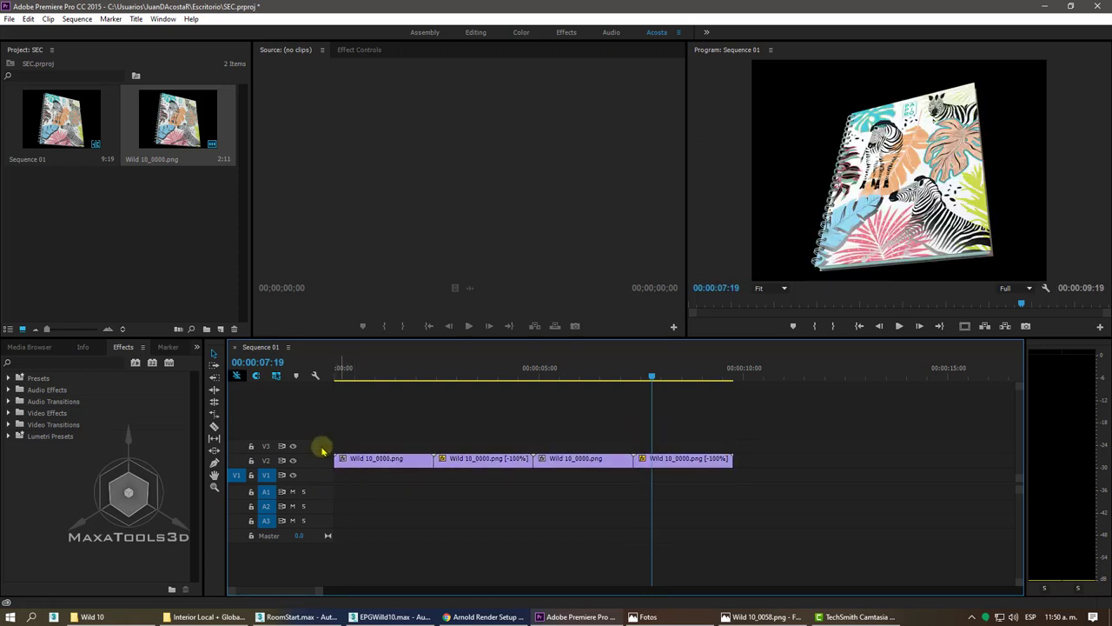
Import Fondo.png into the Project panel.
{"action": "left_click", "coordinate": [137, 253]}
{"action": "double_click", "coordinate": [138, 254]}
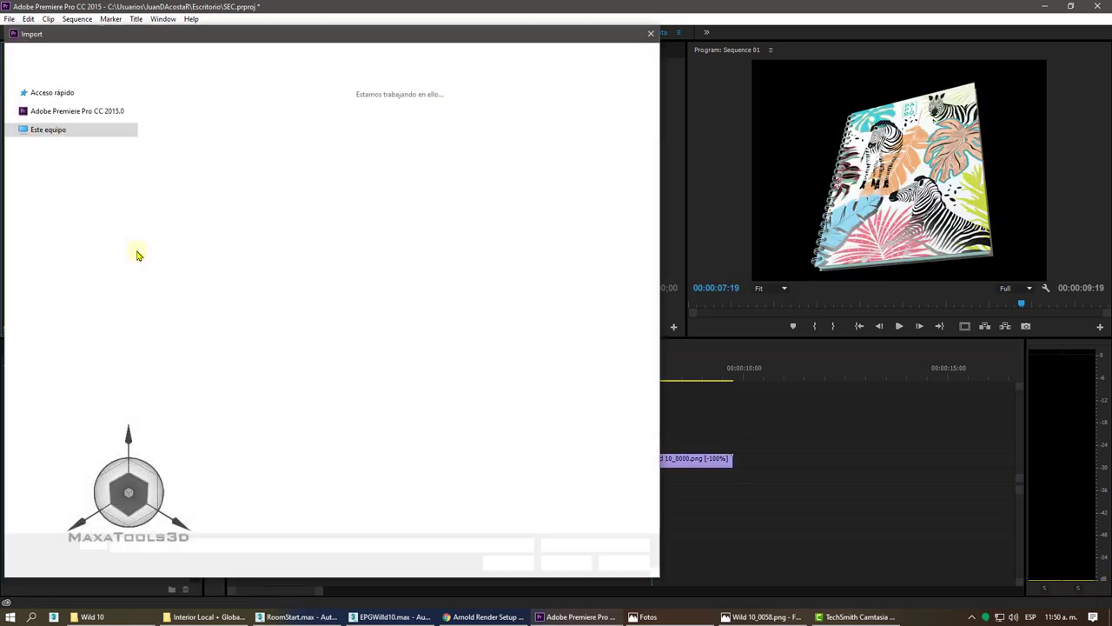
{"action": "left_click", "coordinate": [191, 132]}
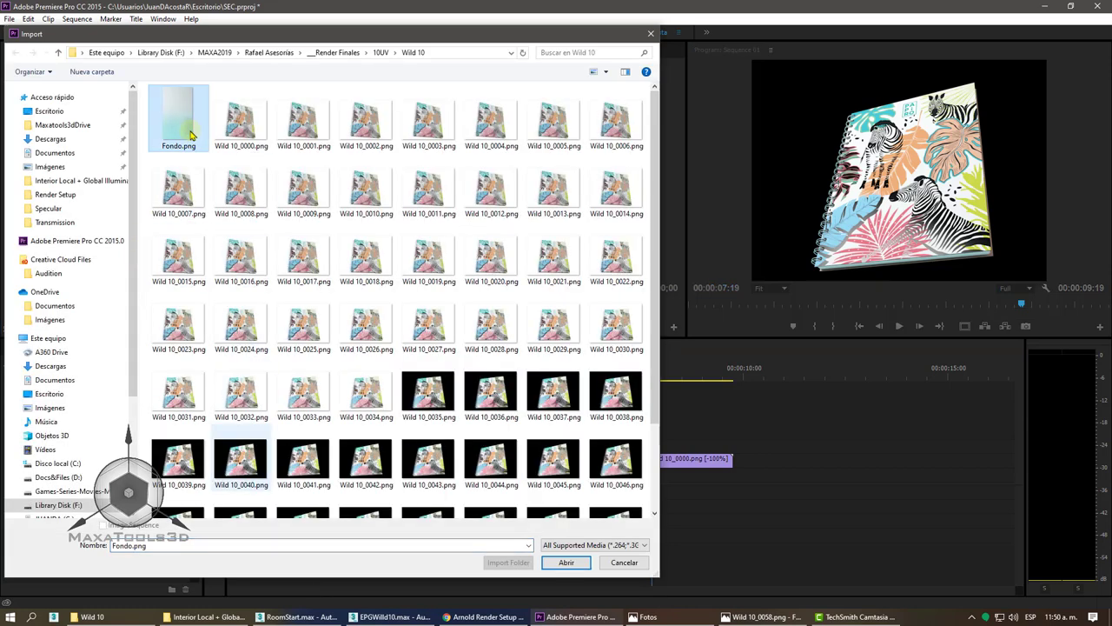
{"action": "left_click", "coordinate": [563, 563]}
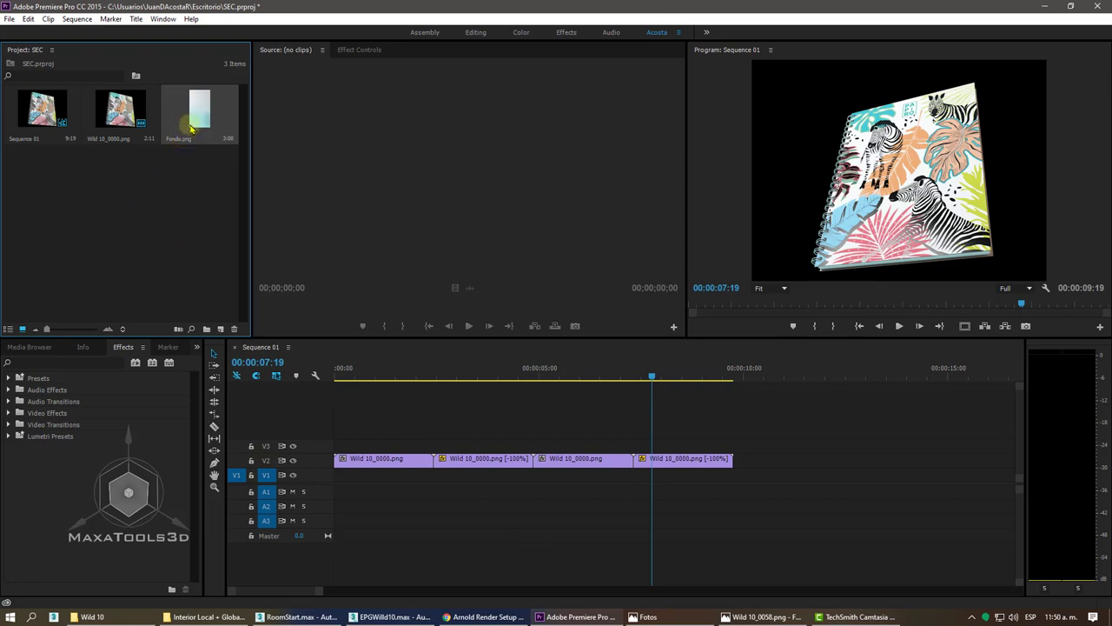
Place Fondo.png on V1 and extend it to match the 9;19 clips on V2.
{"action": "left_click_drag", "start_coordinate": [199, 108], "coordinate": [339, 488]}
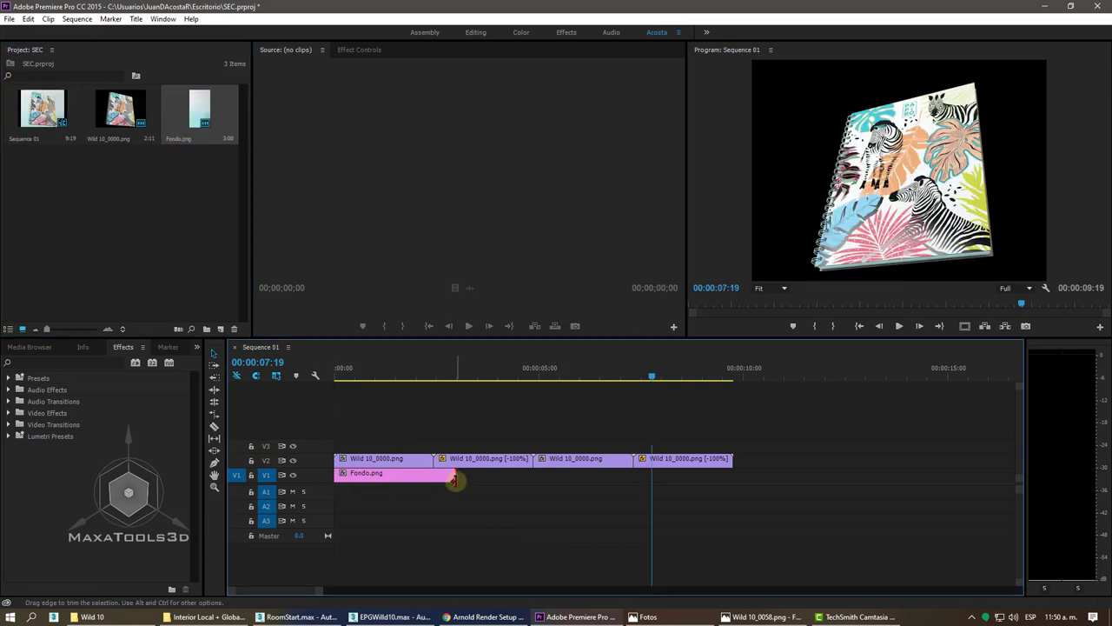
{"action": "left_click_drag", "start_coordinate": [455, 476], "coordinate": [733, 480]}
{"action": "left_click_drag", "start_coordinate": [416, 372], "coordinate": [411, 374]}
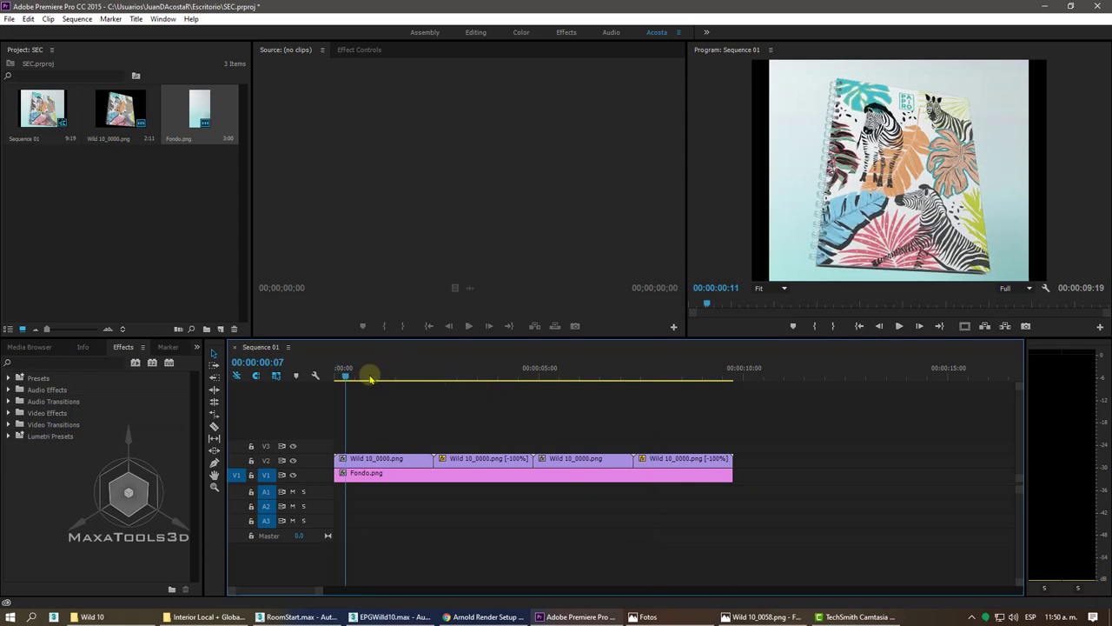
{"action": "left_click", "coordinate": [436, 473]}
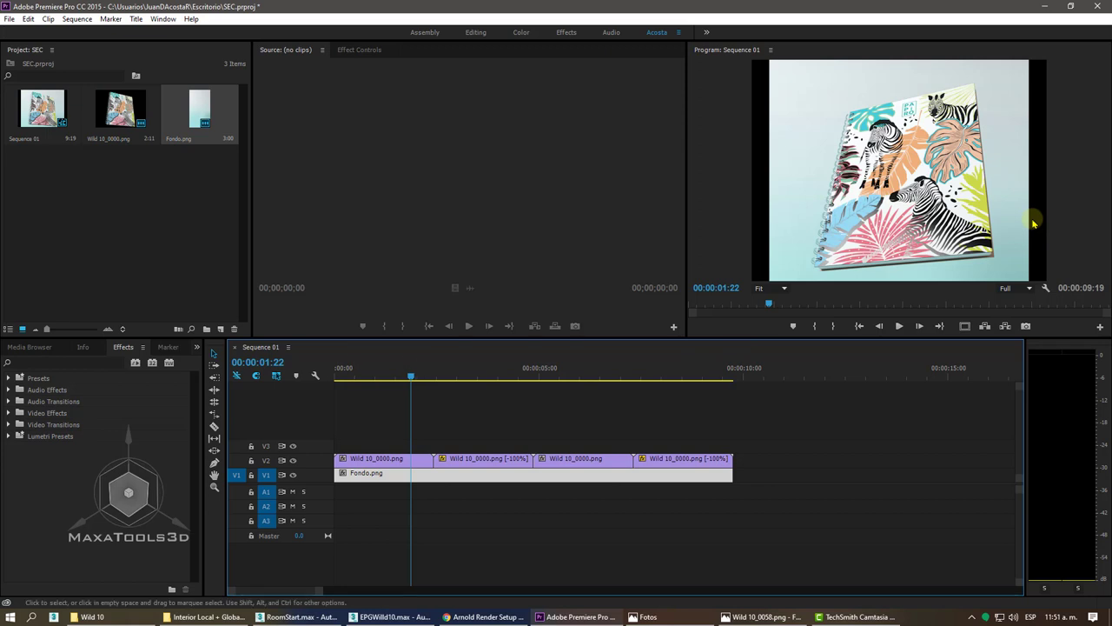
Set Fondo.png's Motion Scale to 134 in Effect Controls and preview the sequence.
{"action": "left_click", "coordinate": [346, 49]}
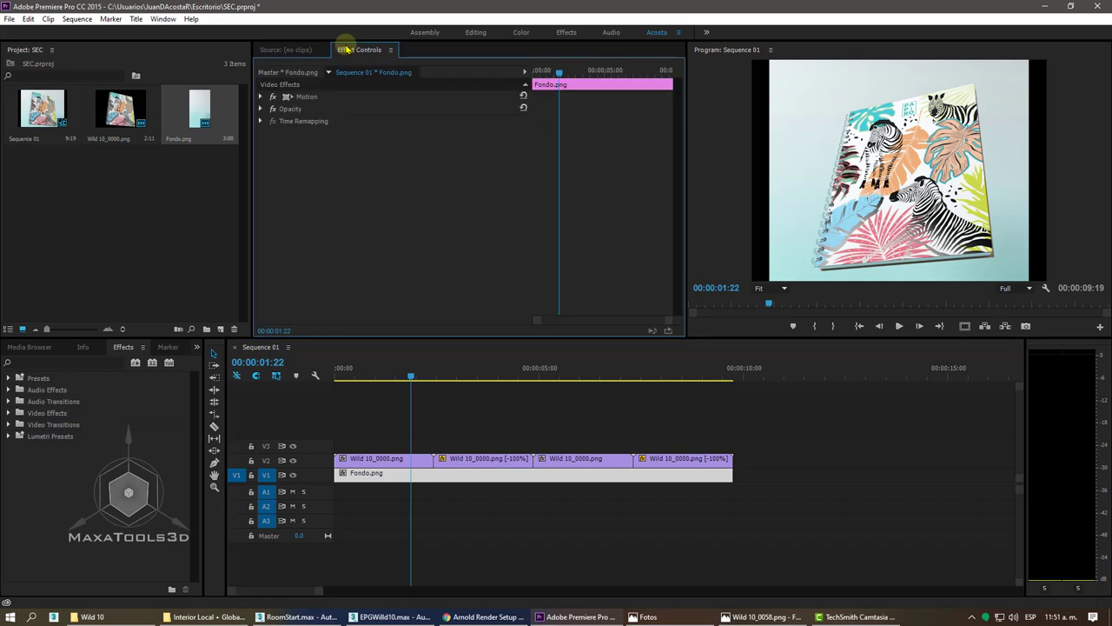
{"action": "left_click", "coordinate": [432, 522]}
{"action": "left_click", "coordinate": [425, 474]}
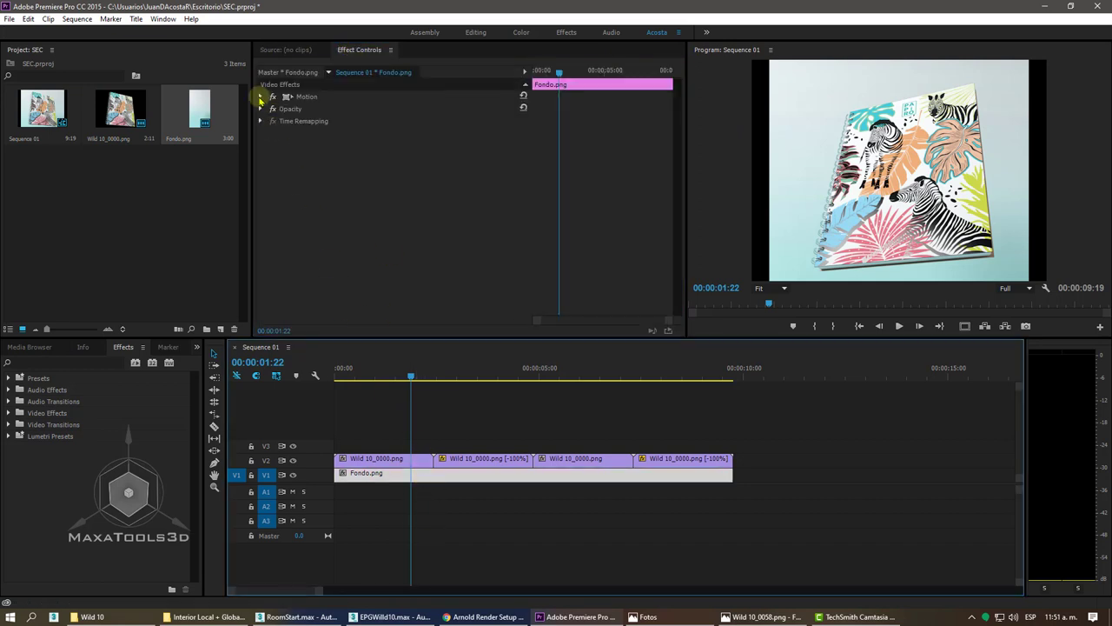
{"action": "left_click", "coordinate": [259, 97]}
{"action": "left_click_drag", "start_coordinate": [398, 122], "coordinate": [417, 124]}
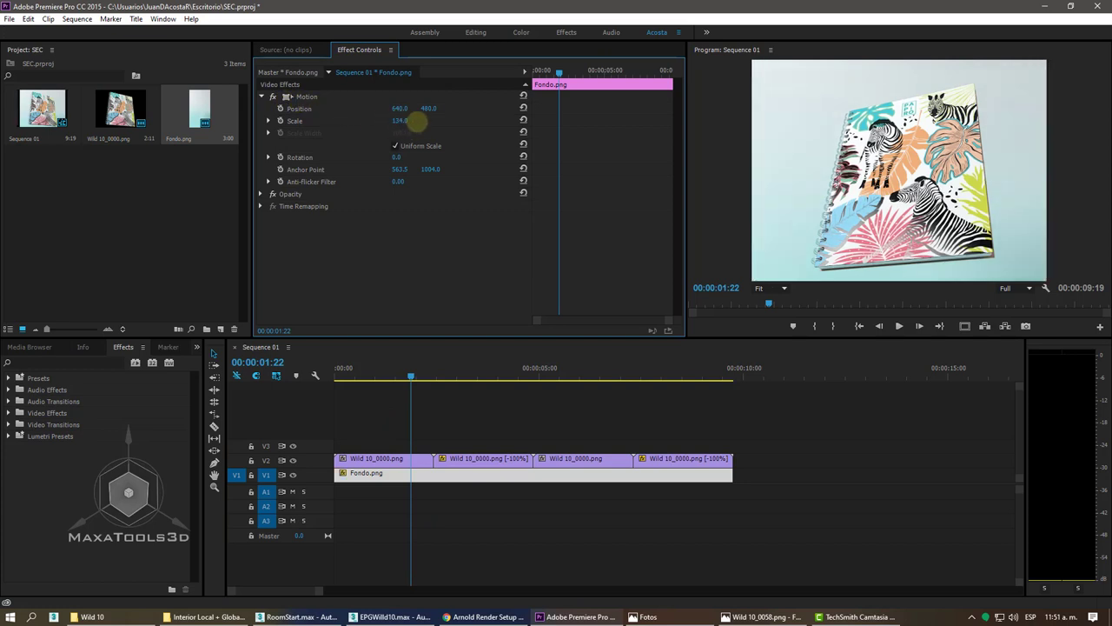
{"action": "mouse_move", "coordinate": [411, 375]}
{"action": "left_mouse_down"}
{"action": "mouse_move", "coordinate": [690, 374]}
{"action": "mouse_move", "coordinate": [270, 368]}
{"action": "left_mouse_up"}
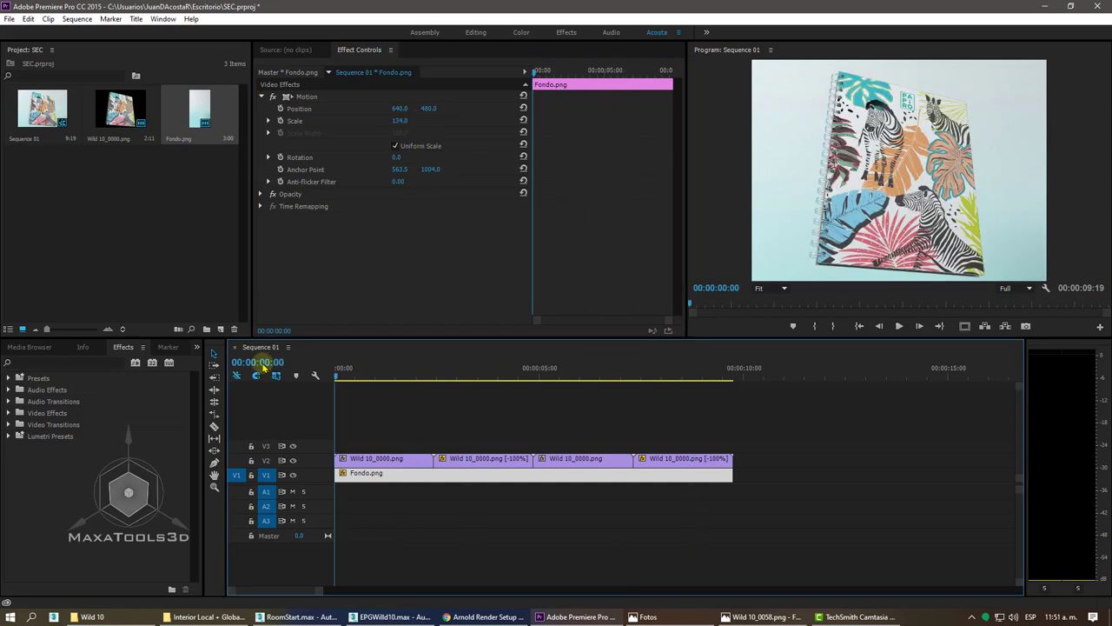
{"action": "key", "text": "space"}
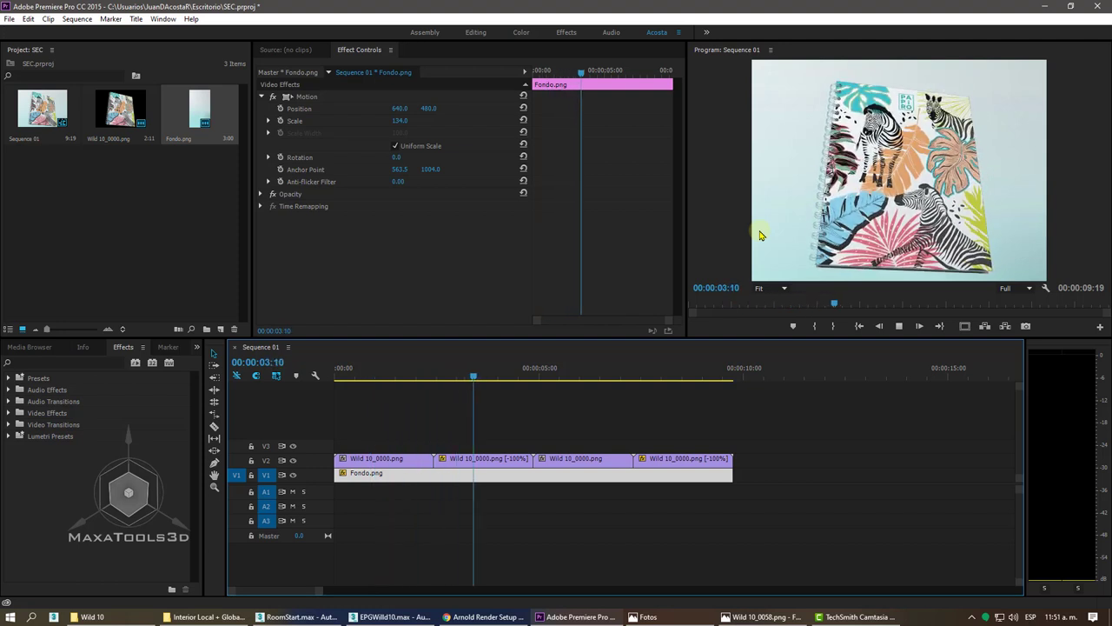
{"action": "key", "text": "space"}
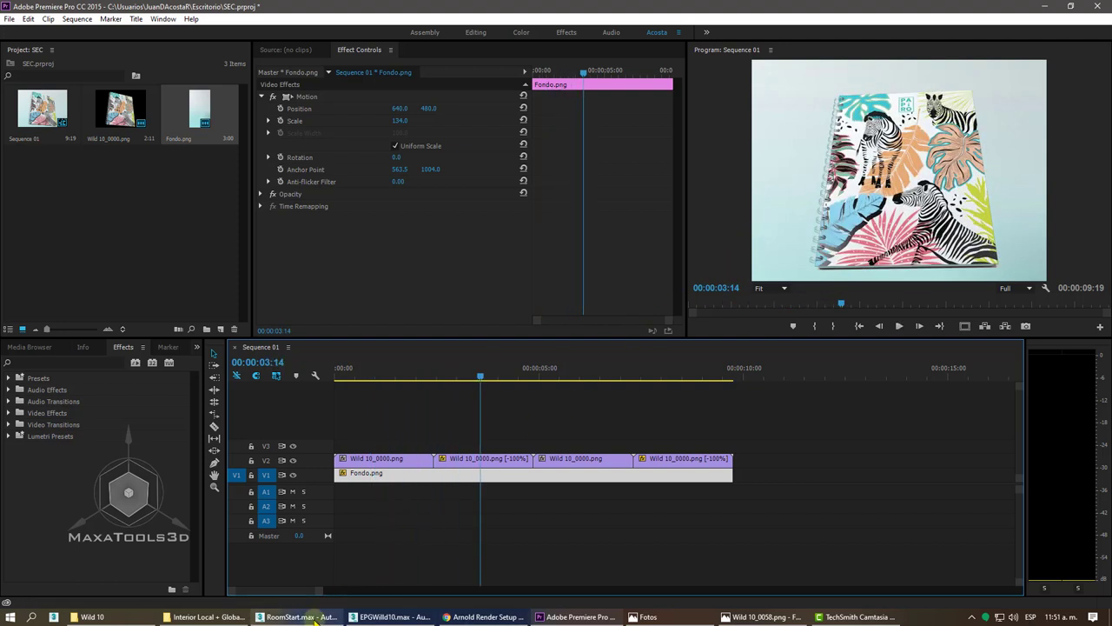
Save the Arnold render output as Int_.png in Render Interior, accepting the PNG settings.
{"action": "left_click", "coordinate": [314, 617]}
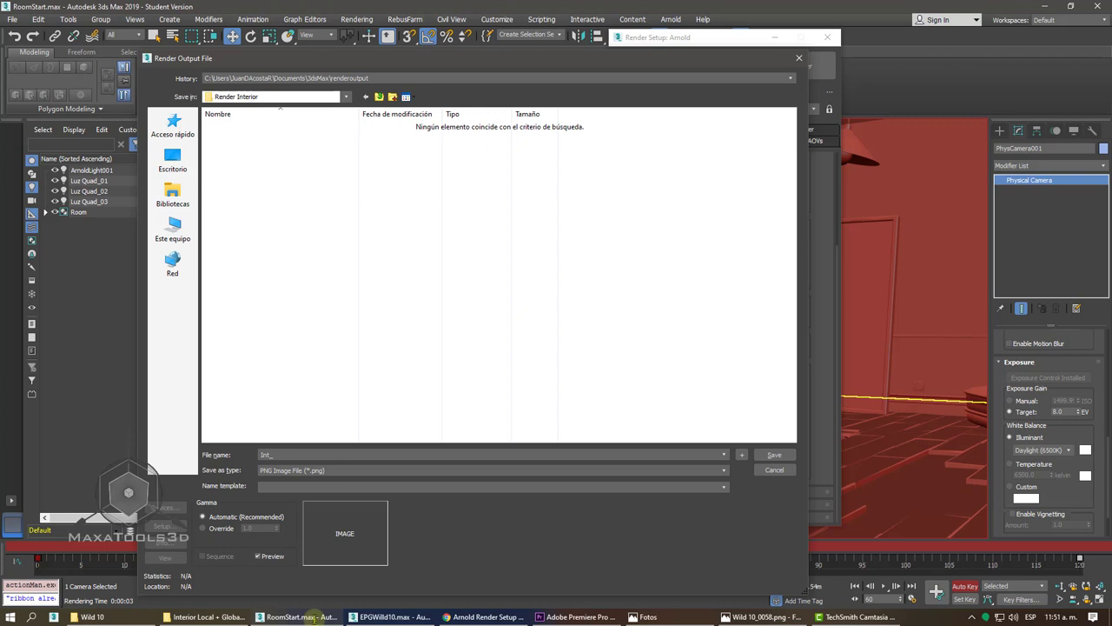
{"action": "left_click", "coordinate": [773, 457]}
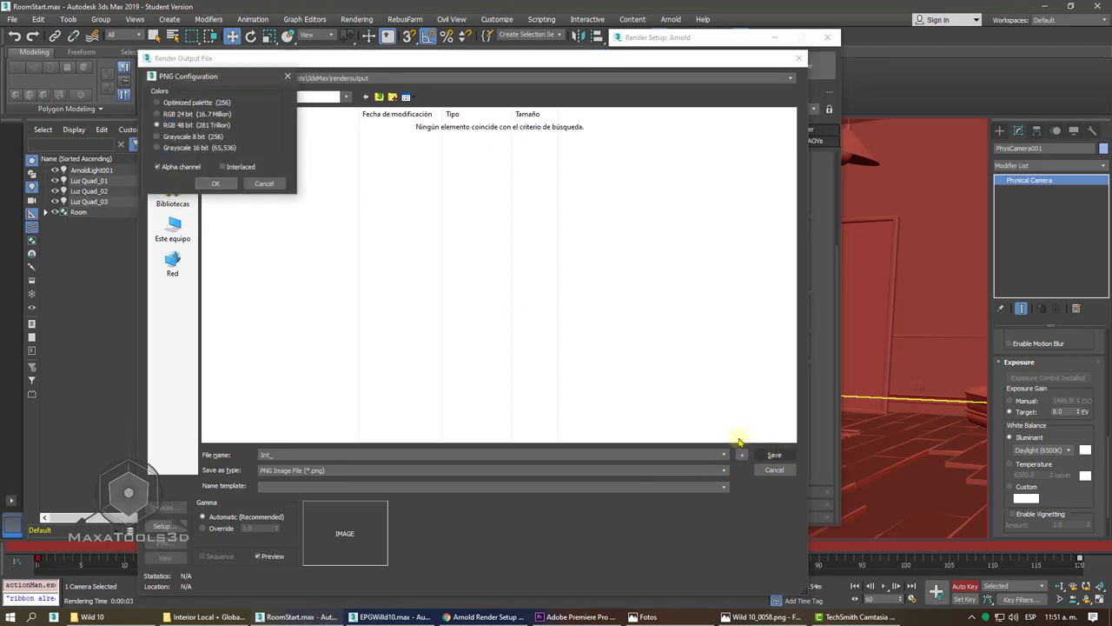
{"action": "left_click", "coordinate": [219, 183]}
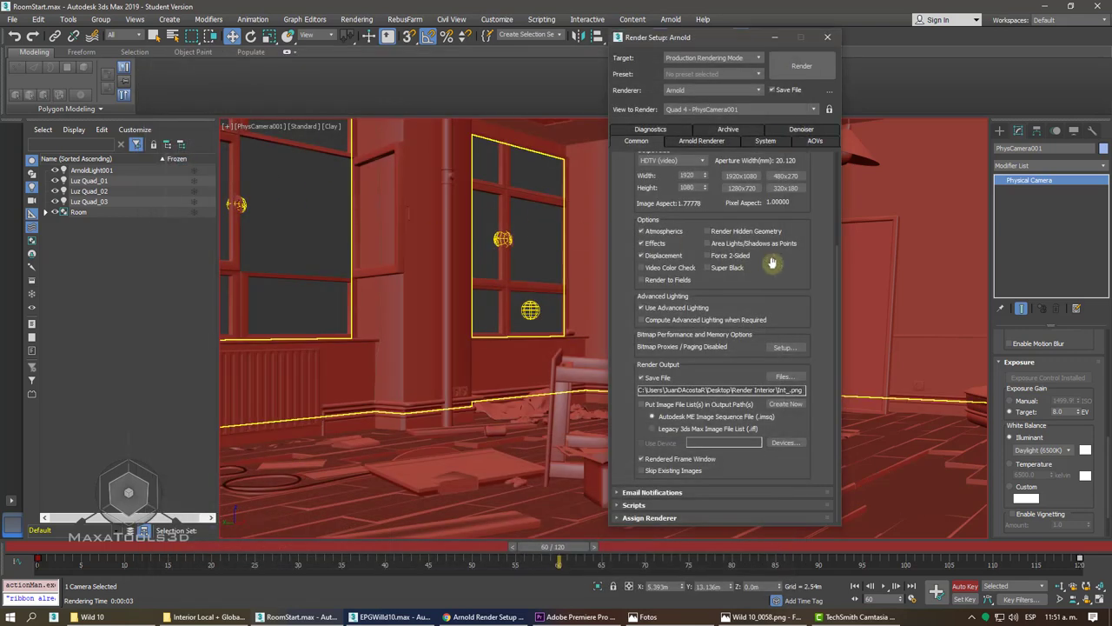
{"action": "scroll", "coordinate": [796, 266], "scroll_direction": "up", "scroll_amount": 5}
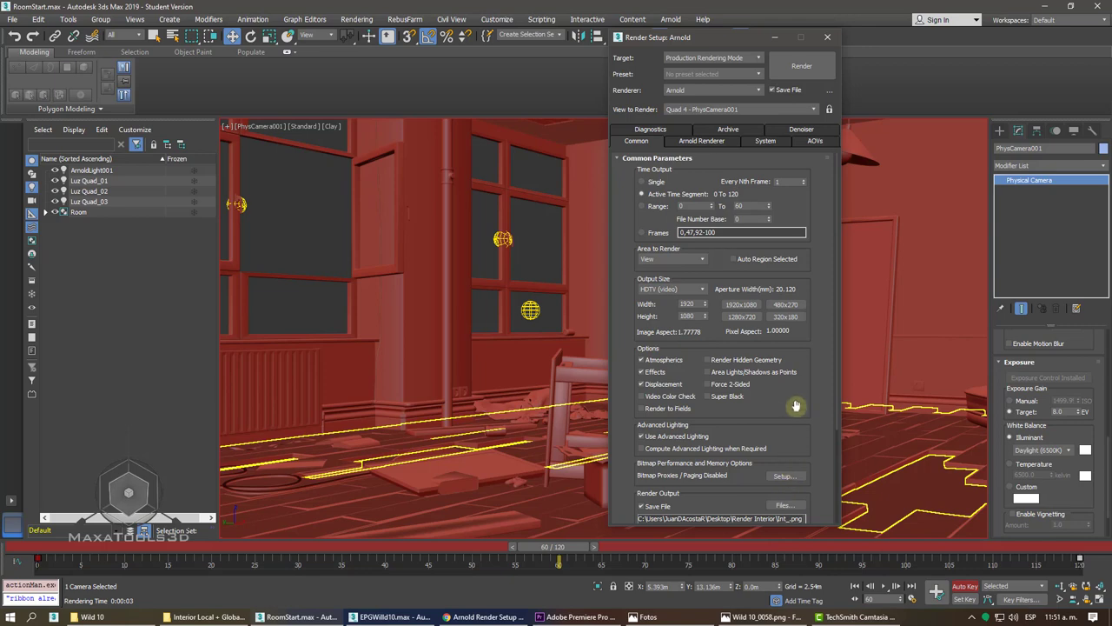
{"action": "scroll", "coordinate": [791, 287], "scroll_direction": "down", "scroll_amount": 3}
{"action": "scroll", "coordinate": [760, 248], "scroll_direction": "down", "scroll_amount": 1}
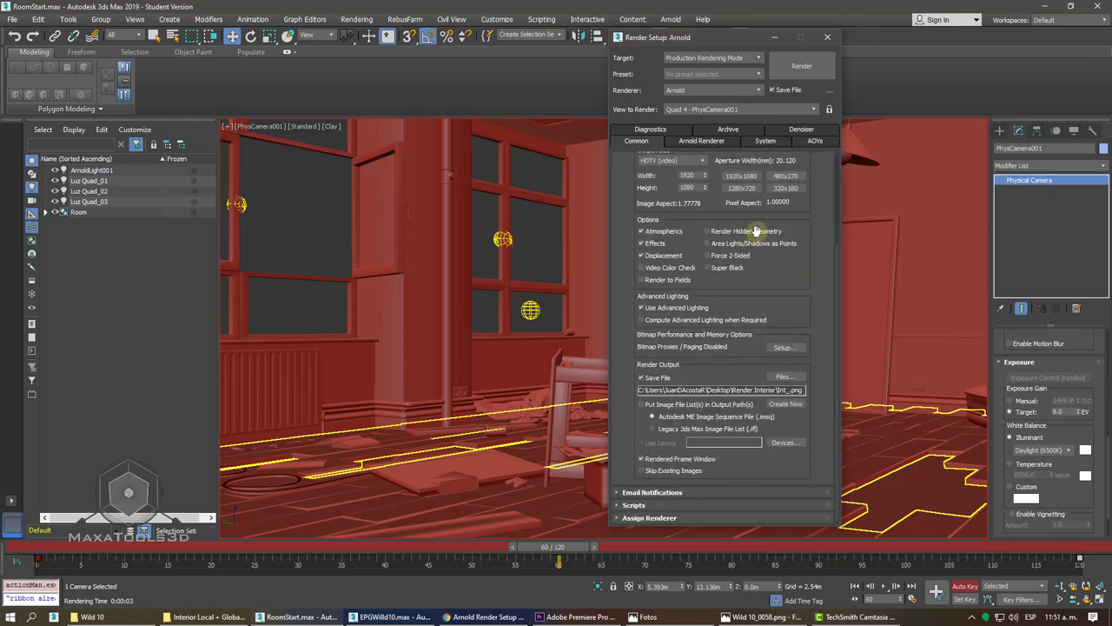
{"action": "scroll", "coordinate": [803, 391], "scroll_direction": "up", "scroll_amount": 3}
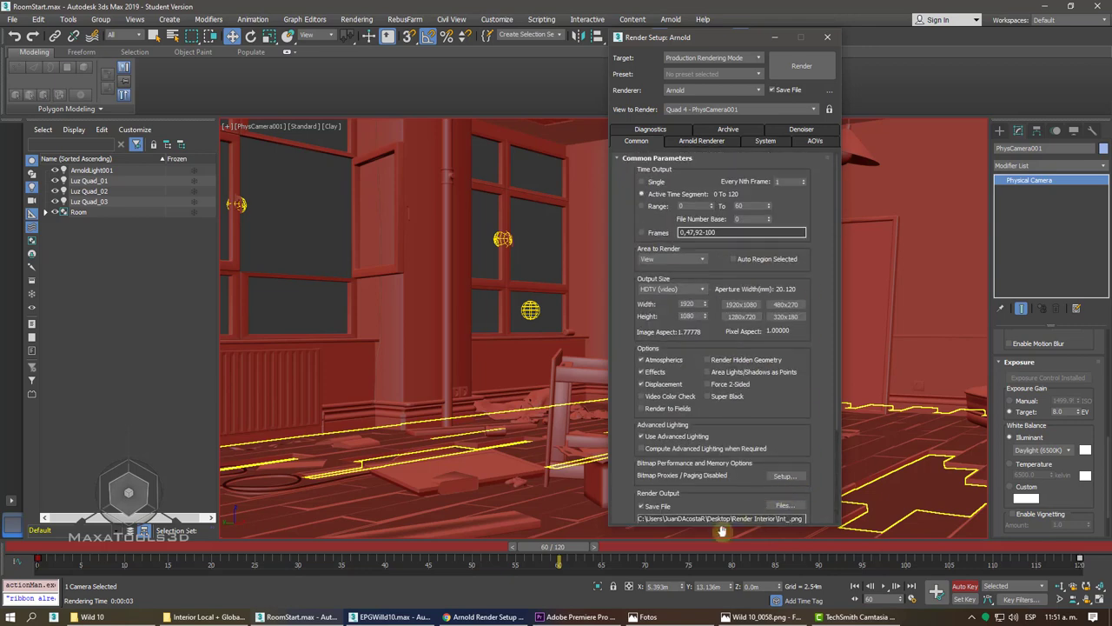
Minimize Premiere Pro to bring 3ds Max's Render Setup back into view.
{"action": "left_click", "coordinate": [578, 617]}
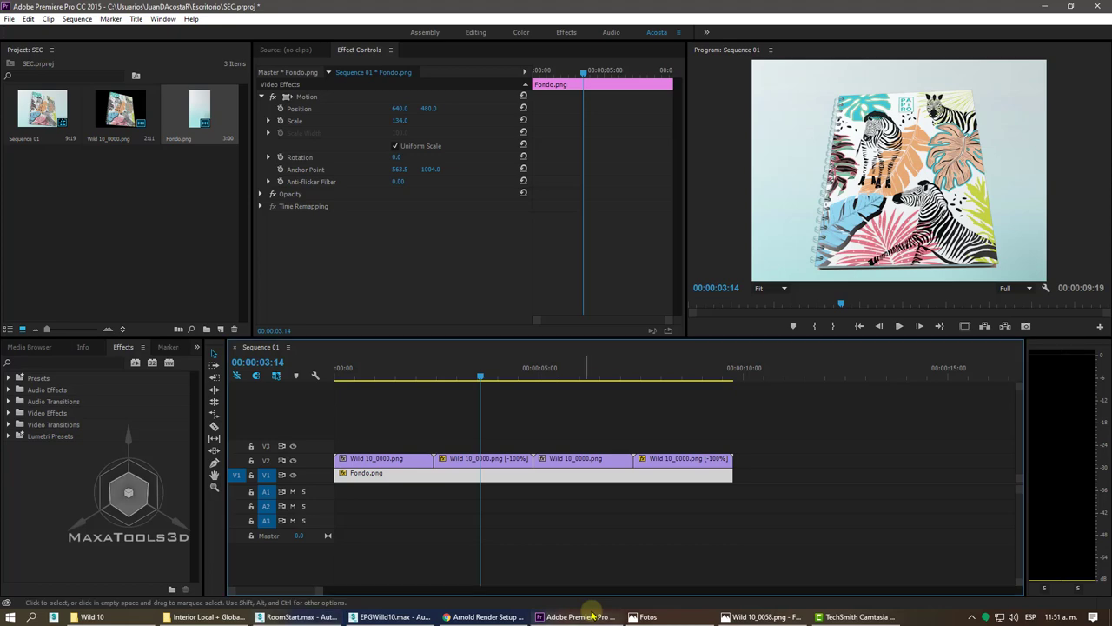
{"action": "left_click", "coordinate": [1044, 6]}
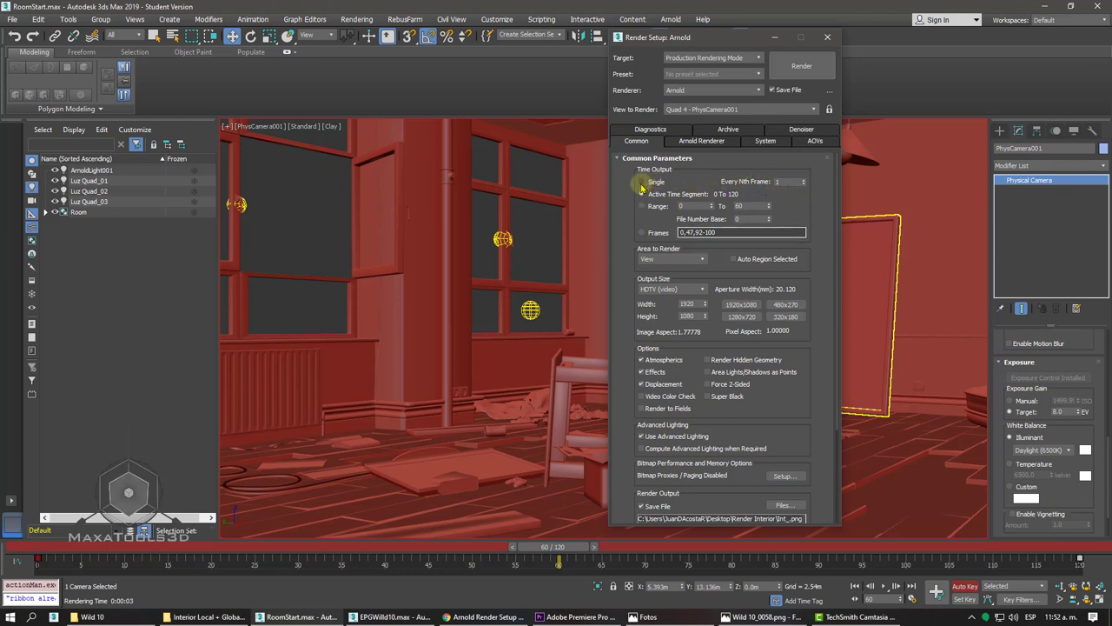
Set Time Output to Single and confirm Int_.png output in the Render Interior folder.
{"action": "left_click", "coordinate": [641, 182]}
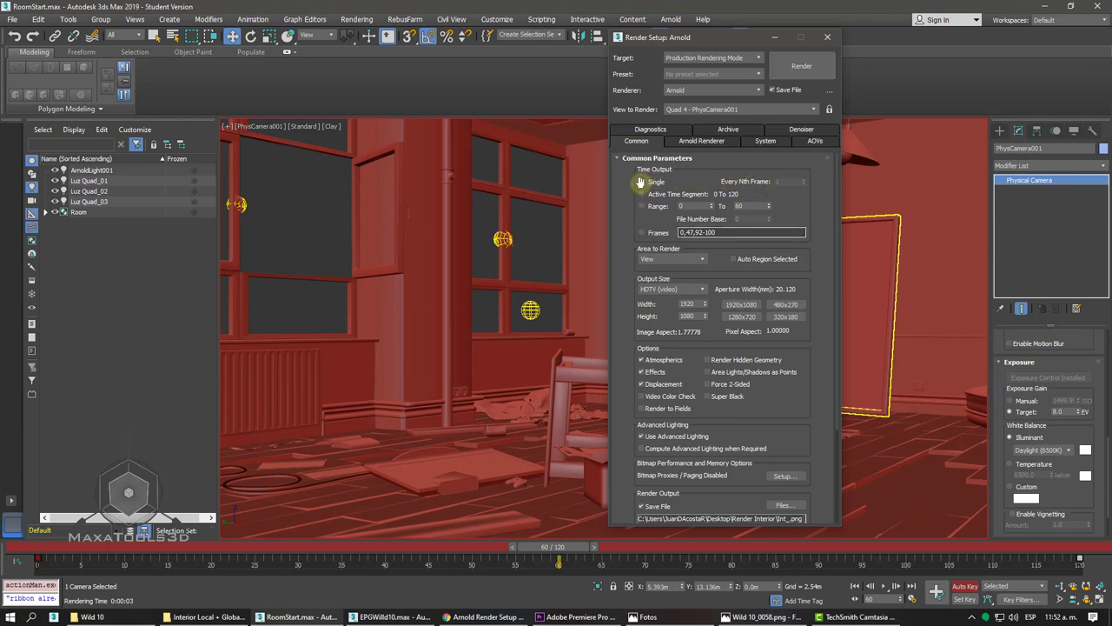
{"action": "left_click_drag", "start_coordinate": [812, 404], "coordinate": [798, 246]}
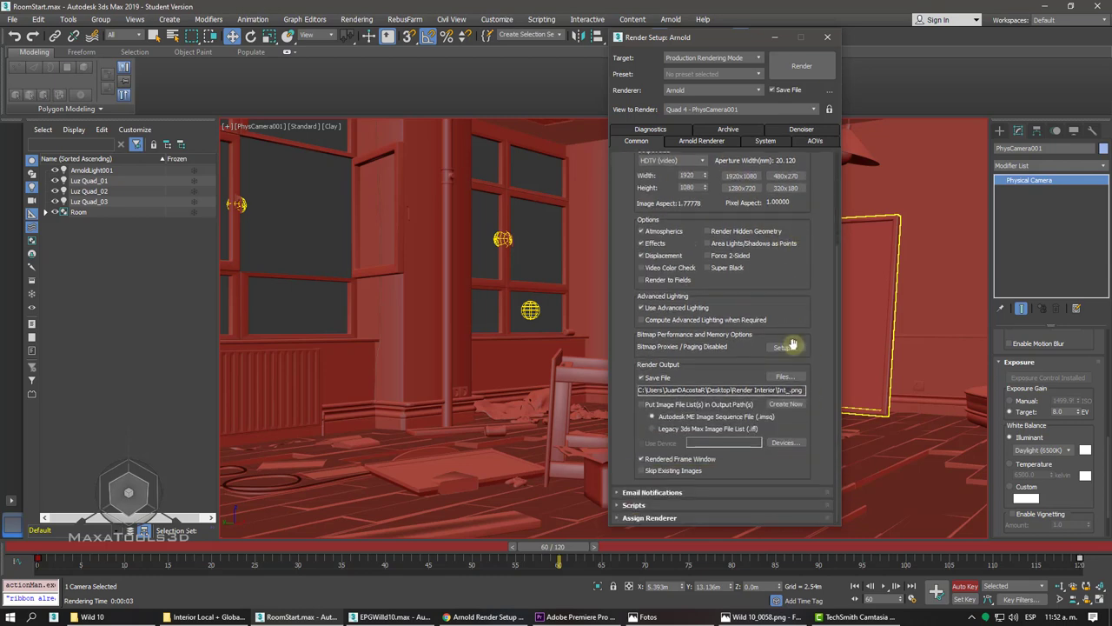
{"action": "left_click", "coordinate": [787, 376]}
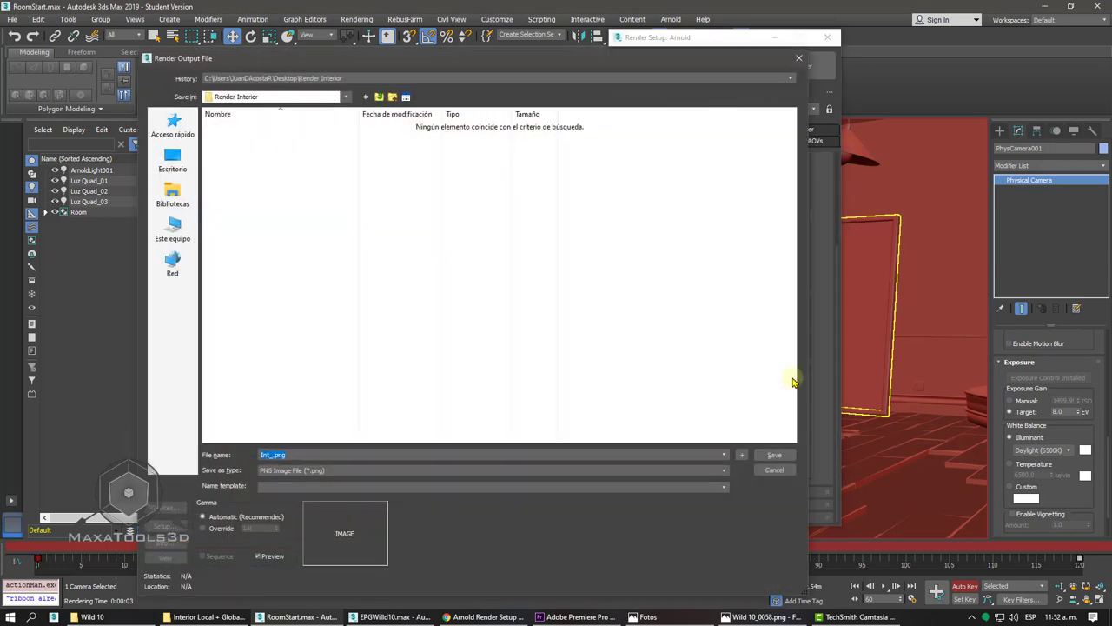
{"action": "left_click", "coordinate": [773, 454]}
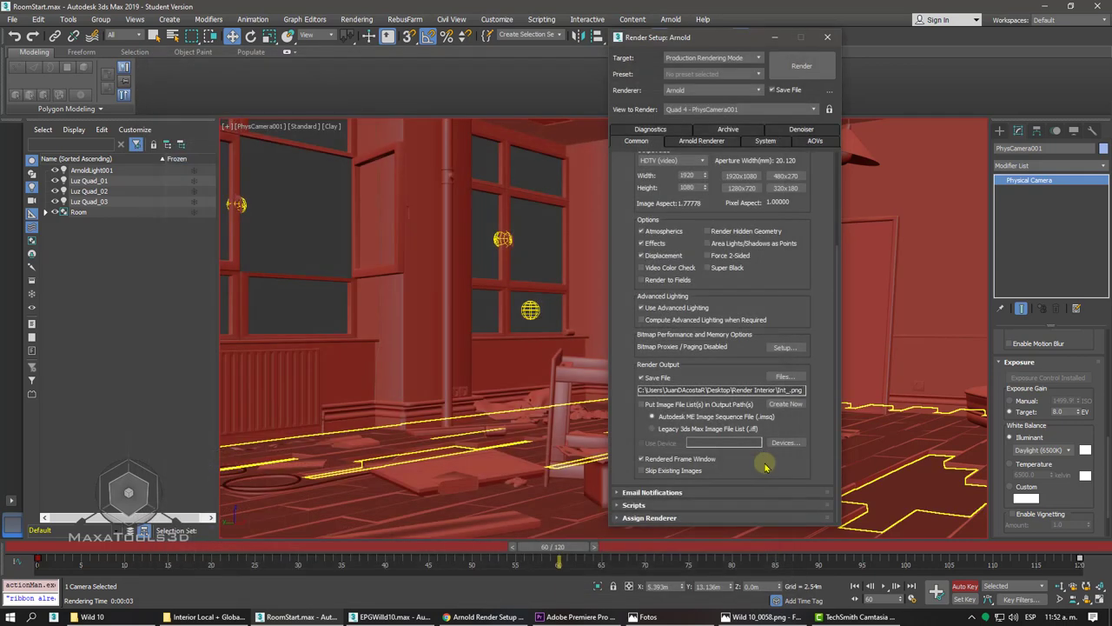
{"action": "left_click_drag", "start_coordinate": [736, 36], "coordinate": [698, 98]}
Render the PhysCamera001 view and close the rendered frame window.
{"action": "left_click", "coordinate": [762, 38]}
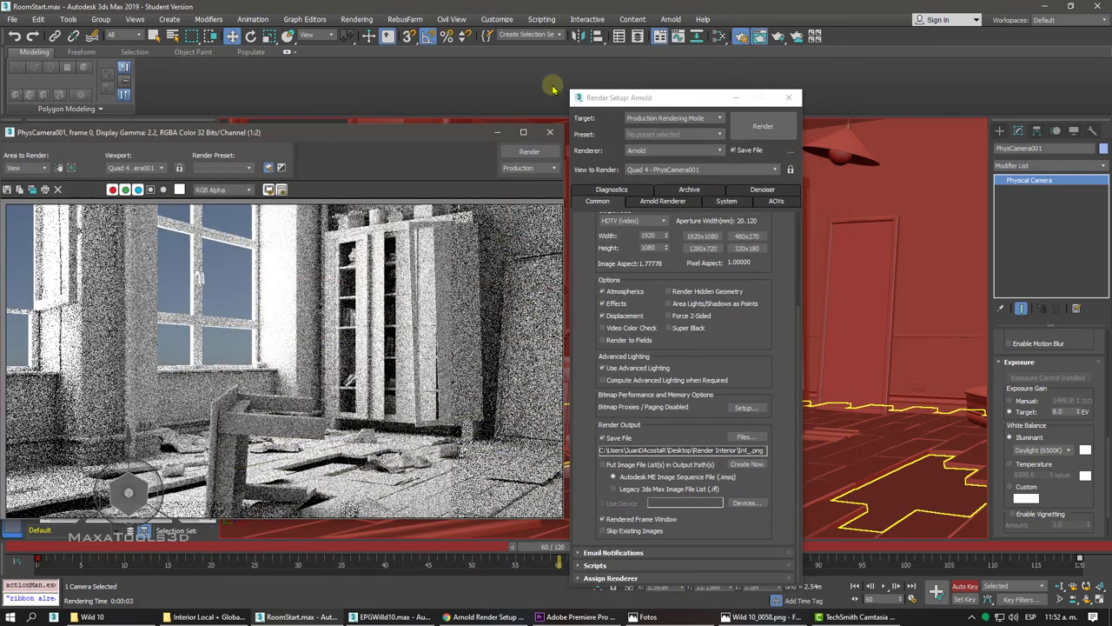
{"action": "left_click_drag", "start_coordinate": [346, 130], "coordinate": [747, 87]}
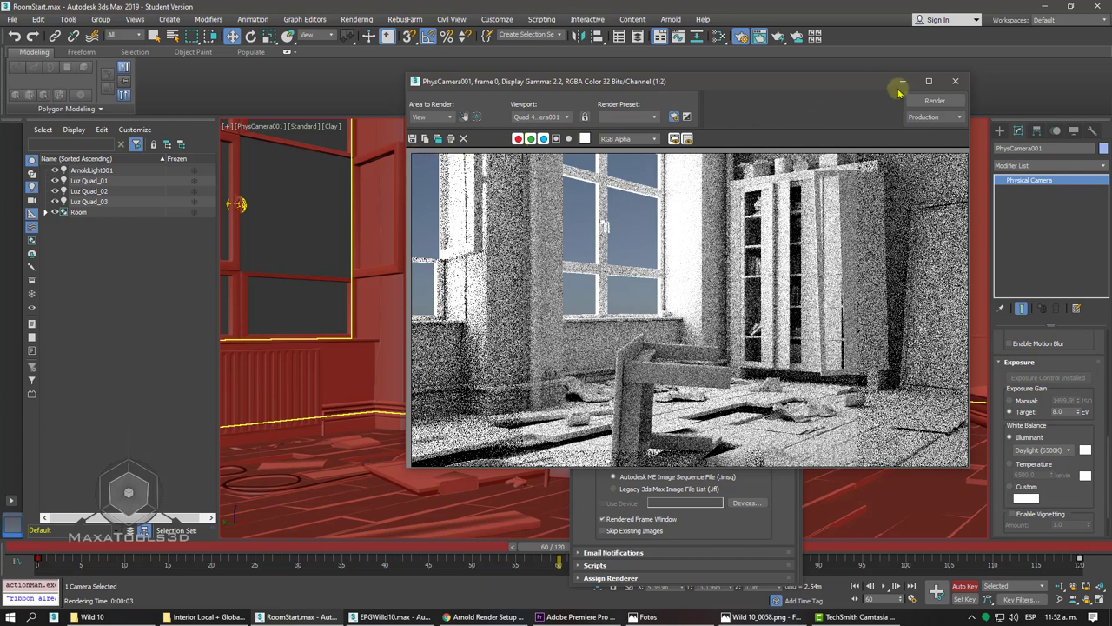
{"action": "left_click", "coordinate": [955, 81]}
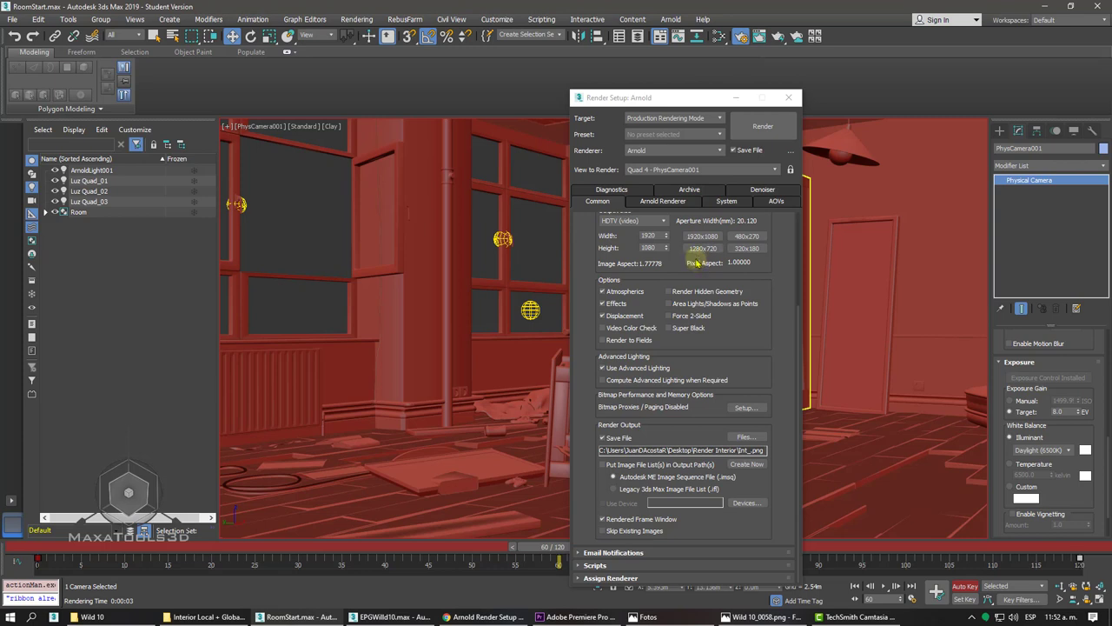
Set Time Output back to Active Time Segment (0 to 120).
{"action": "left_click_drag", "start_coordinate": [695, 100], "coordinate": [658, 43]}
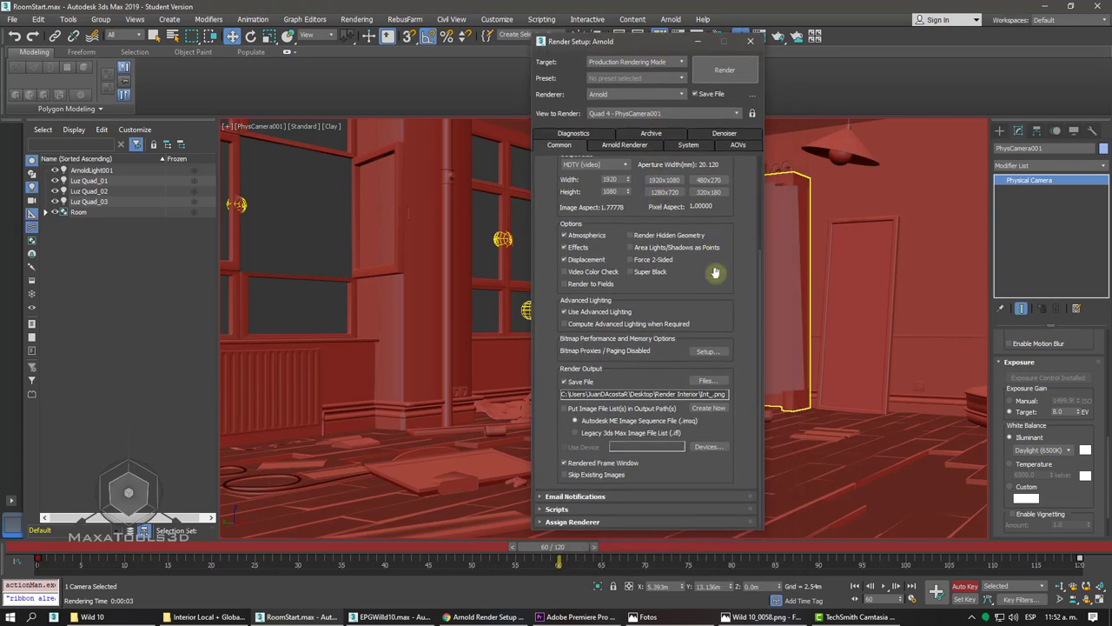
{"action": "scroll", "coordinate": [665, 478], "scroll_direction": "up", "scroll_amount": 4}
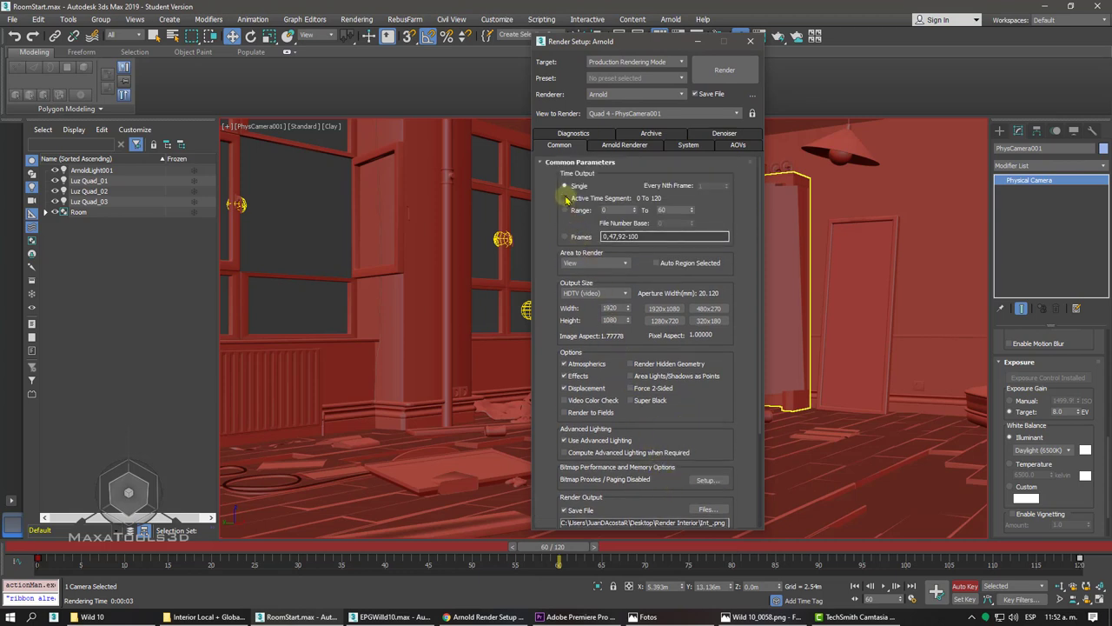
{"action": "left_click", "coordinate": [564, 198]}
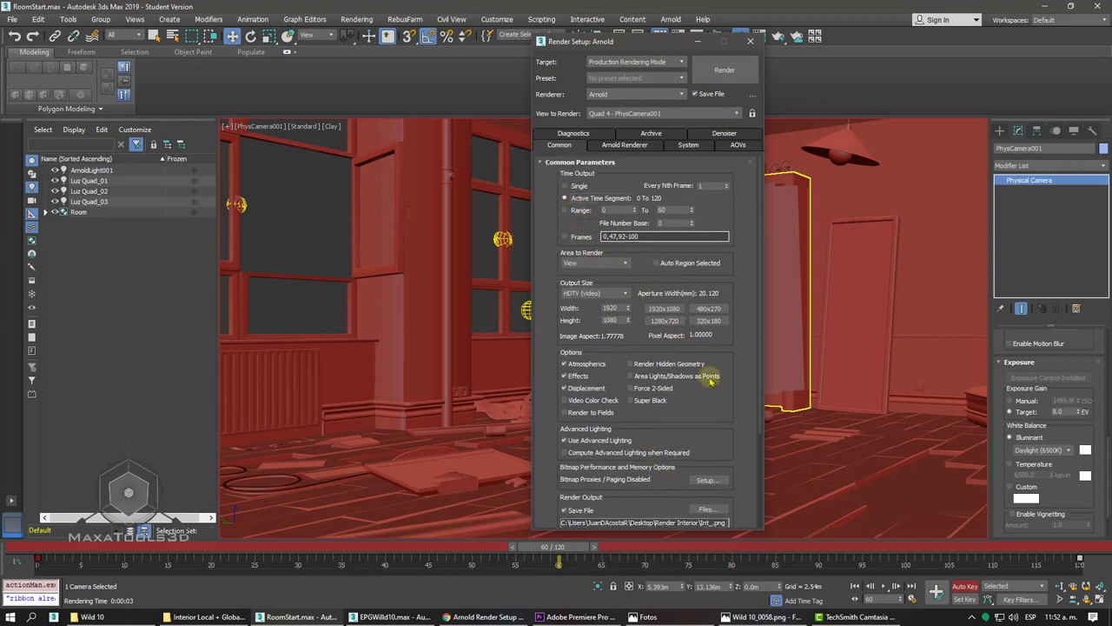
{"action": "scroll", "coordinate": [731, 248], "scroll_direction": "down", "scroll_amount": 3}
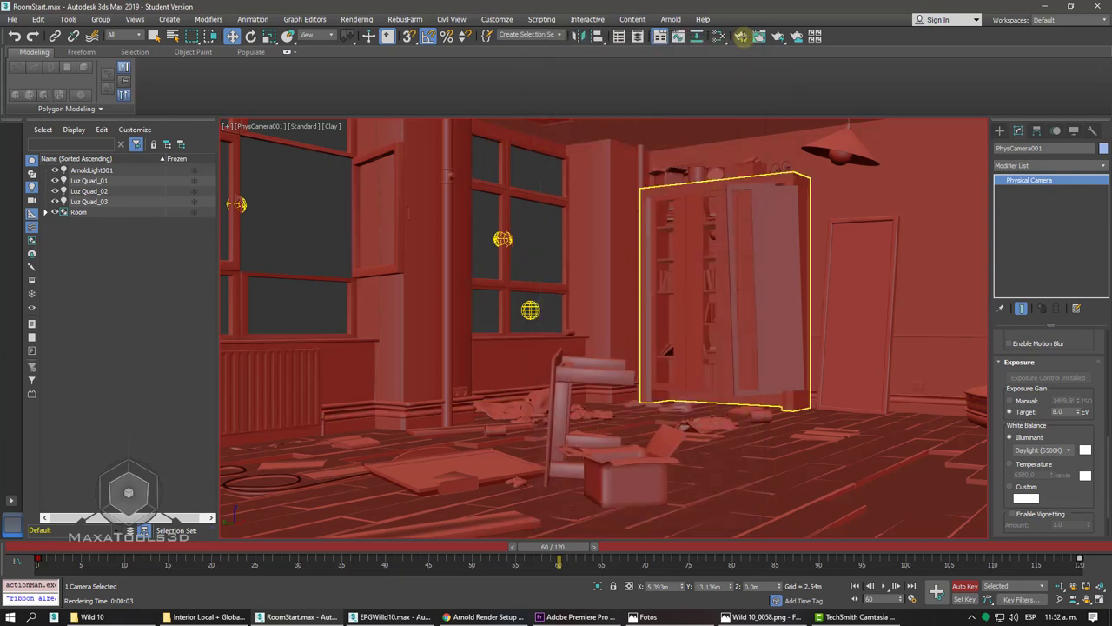
Close Render Setup, preview the camera animation, and return to frame 0.
{"action": "left_click", "coordinate": [749, 41]}
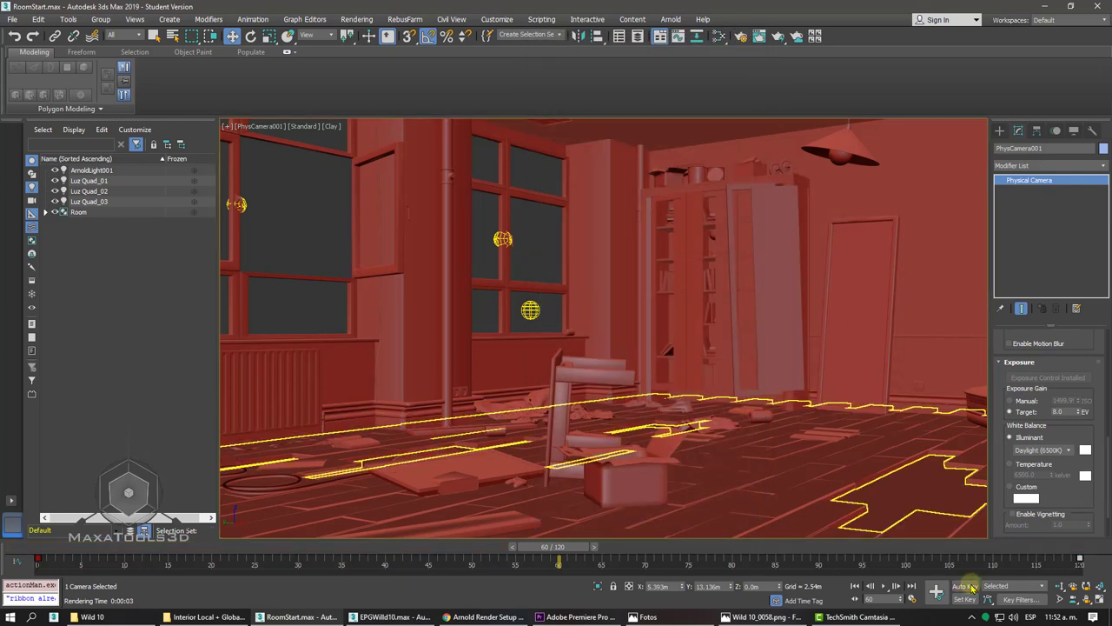
{"action": "left_click_drag", "start_coordinate": [556, 545], "coordinate": [471, 546]}
{"action": "key", "text": "/"}
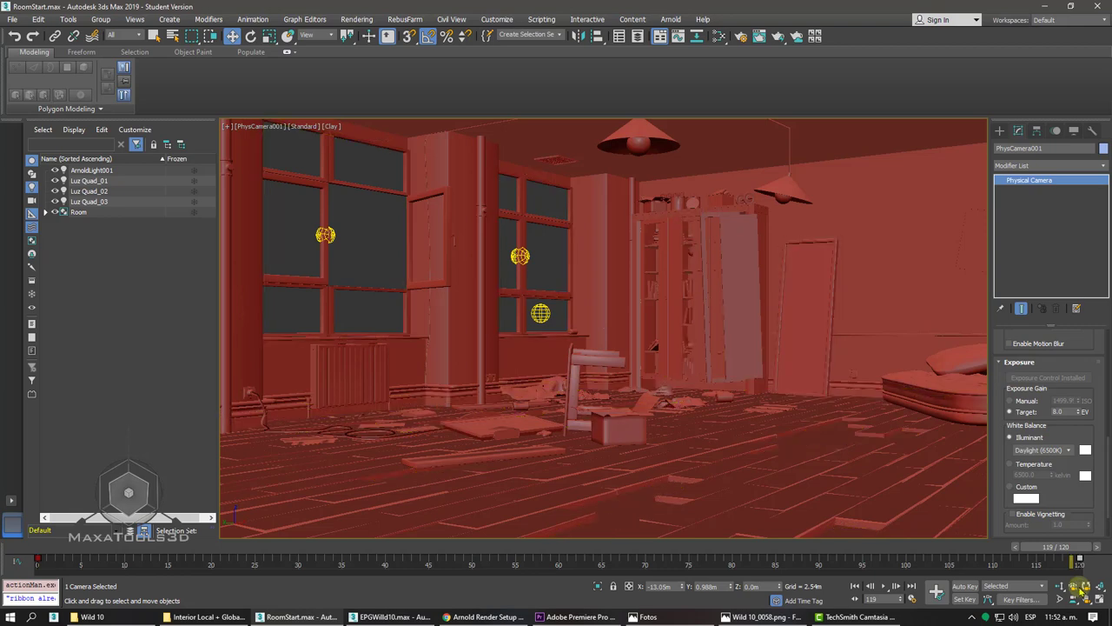
{"action": "left_click", "coordinate": [39, 544]}
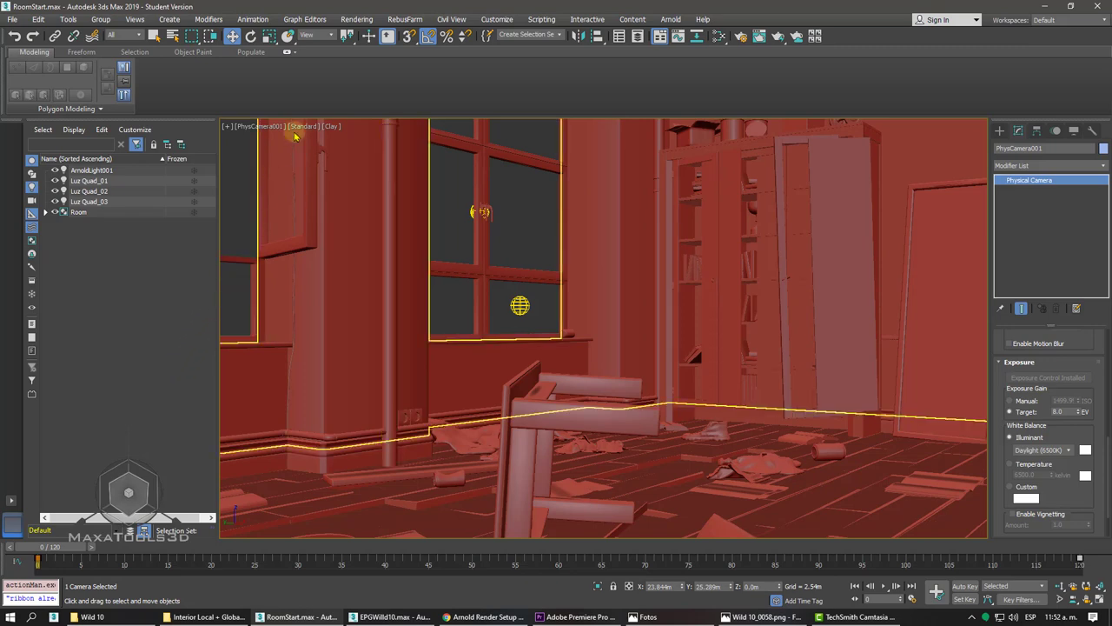
{"action": "left_click", "coordinate": [348, 21]}
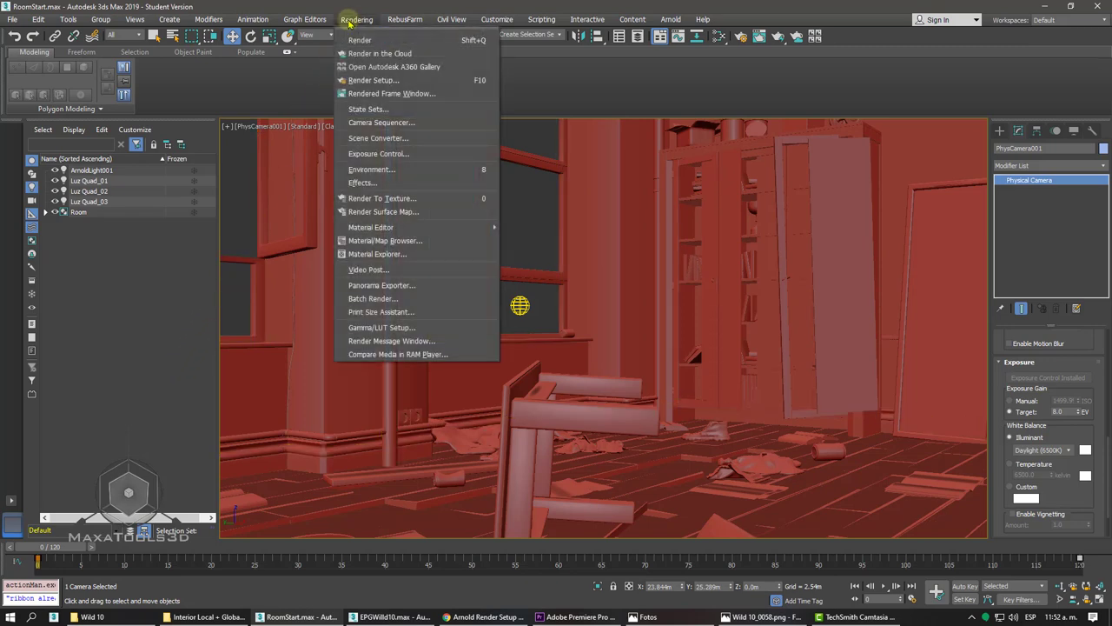
In the Print Size Wizard, set Landscape orientation with paper units in inches.
{"action": "left_click", "coordinate": [402, 313]}
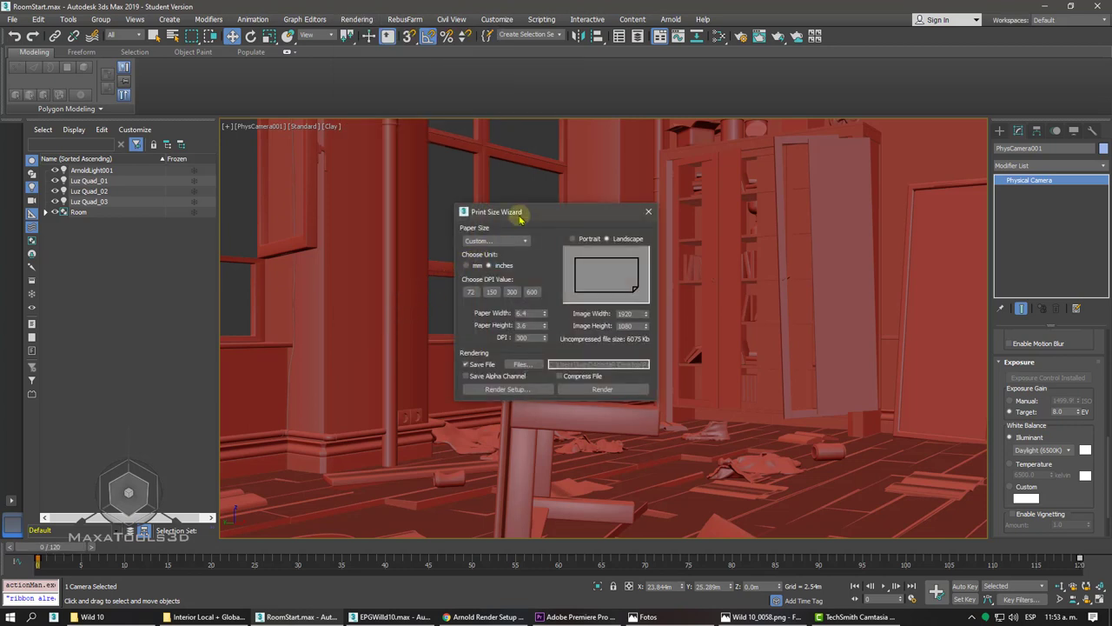
{"action": "left_click_drag", "start_coordinate": [524, 215], "coordinate": [586, 168]}
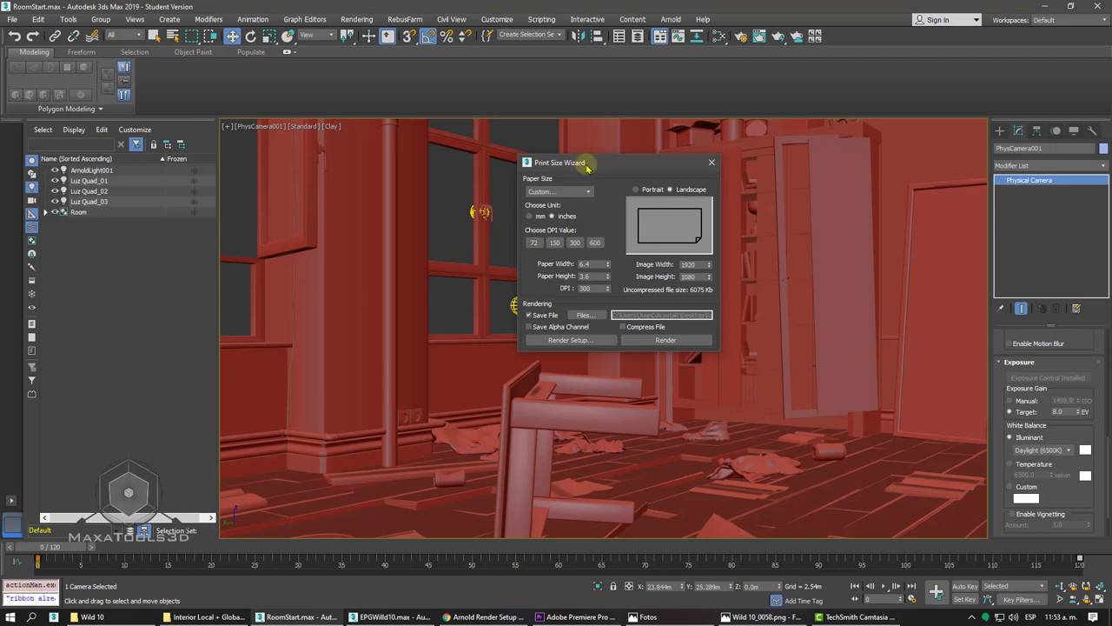
{"action": "left_click", "coordinate": [638, 190]}
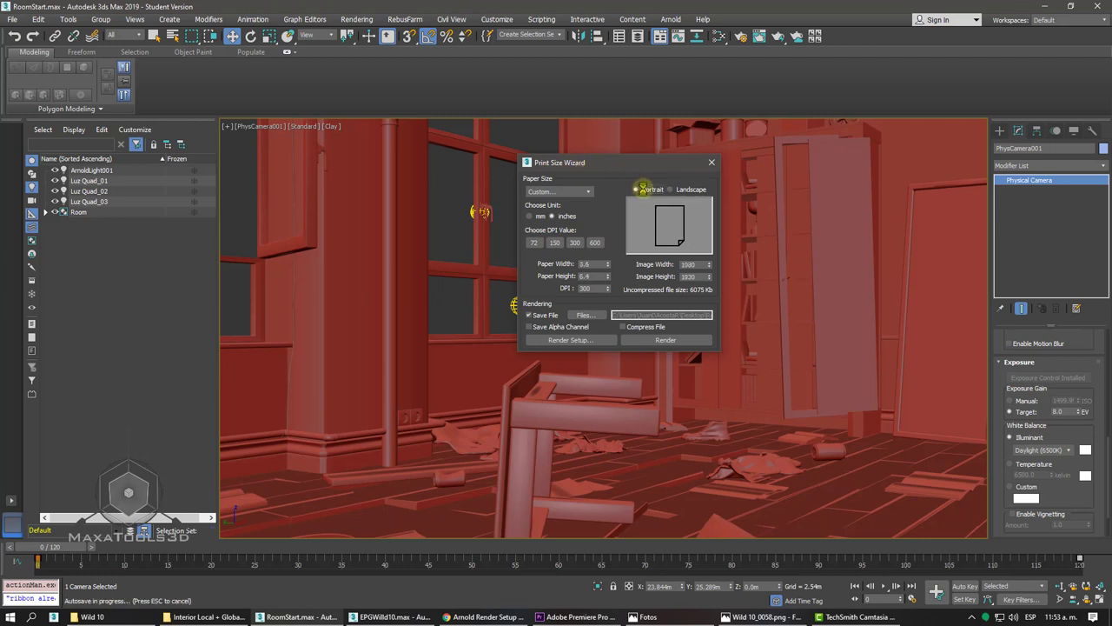
{"action": "left_click", "coordinate": [679, 192]}
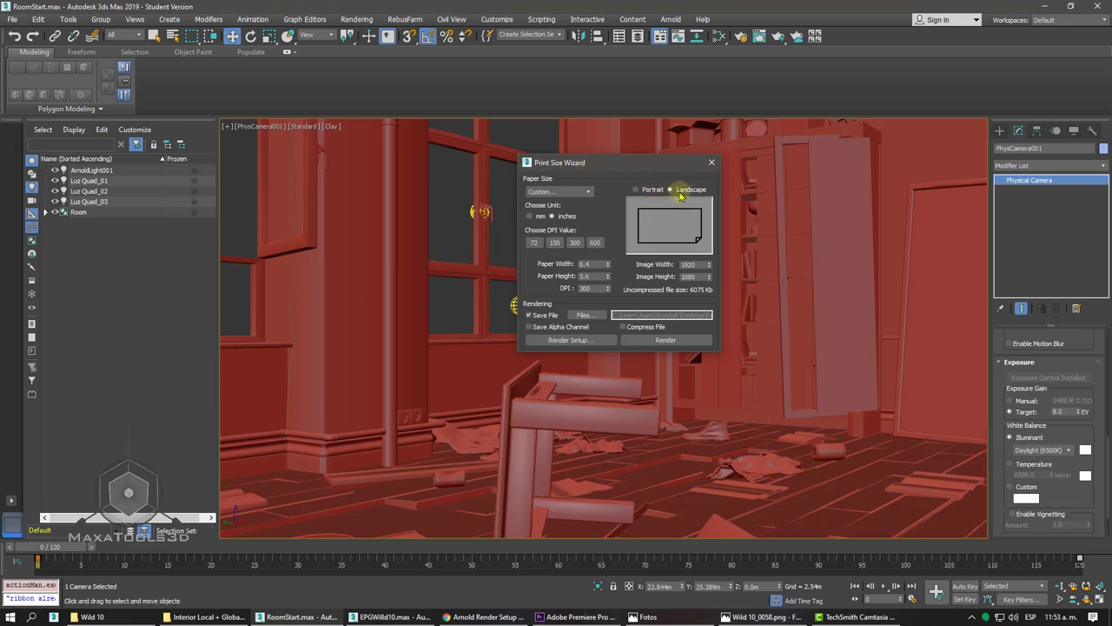
{"action": "left_click", "coordinate": [536, 216]}
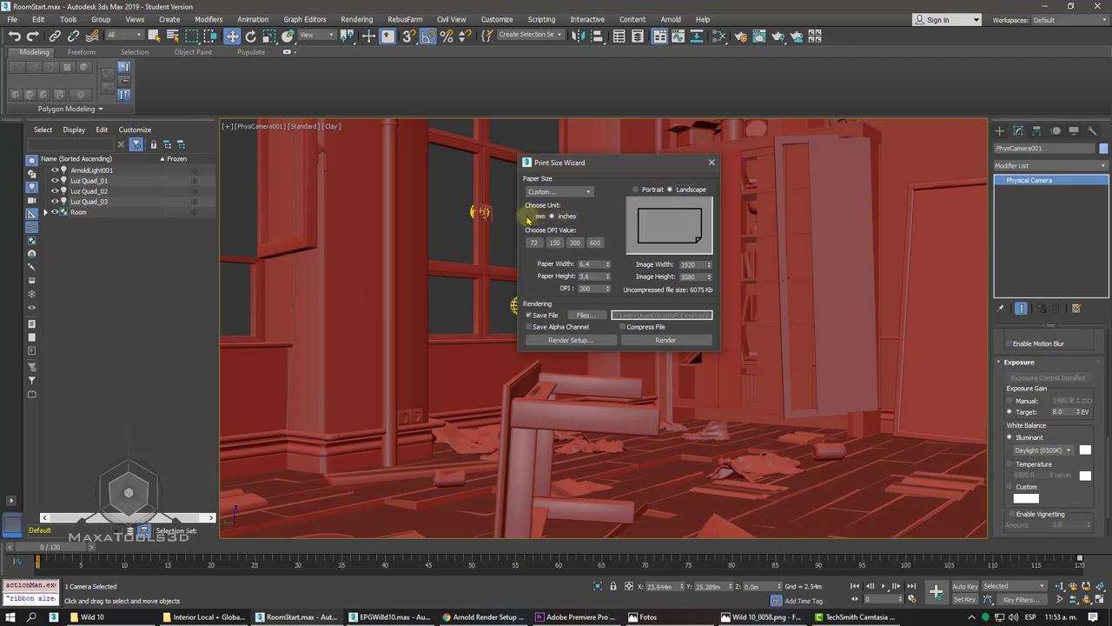
{"action": "left_click", "coordinate": [529, 216]}
{"action": "left_click", "coordinate": [552, 217]}
{"action": "left_click", "coordinate": [529, 217]}
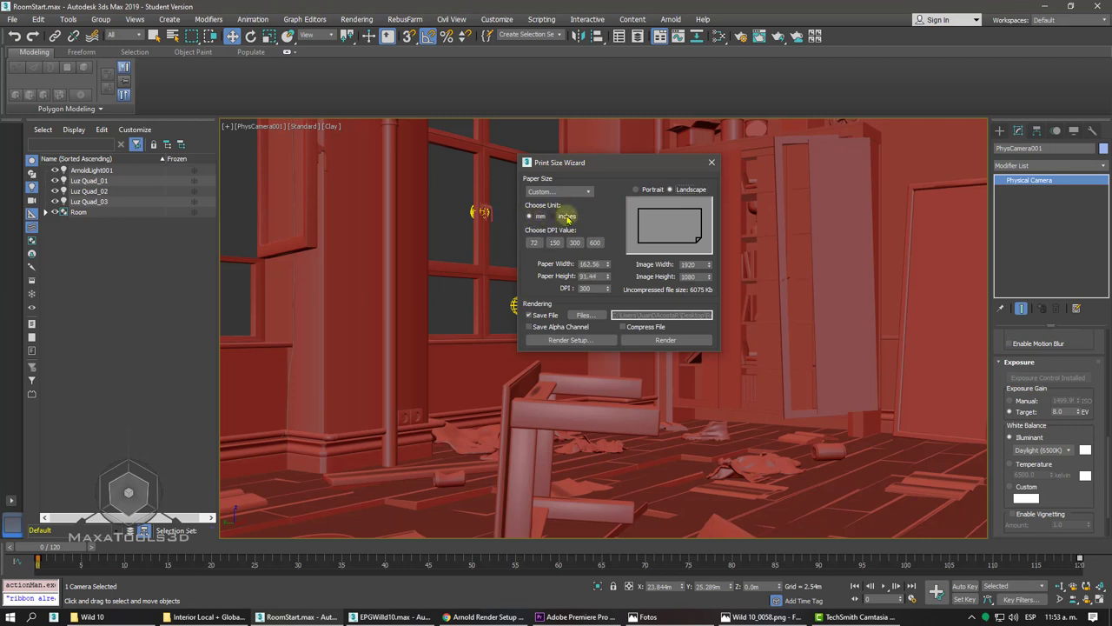
{"action": "left_click", "coordinate": [565, 216]}
Choose Tabloid paper at 300 DPI (5100×3300) and browse for the TIFF save file.
{"action": "left_click", "coordinate": [585, 195]}
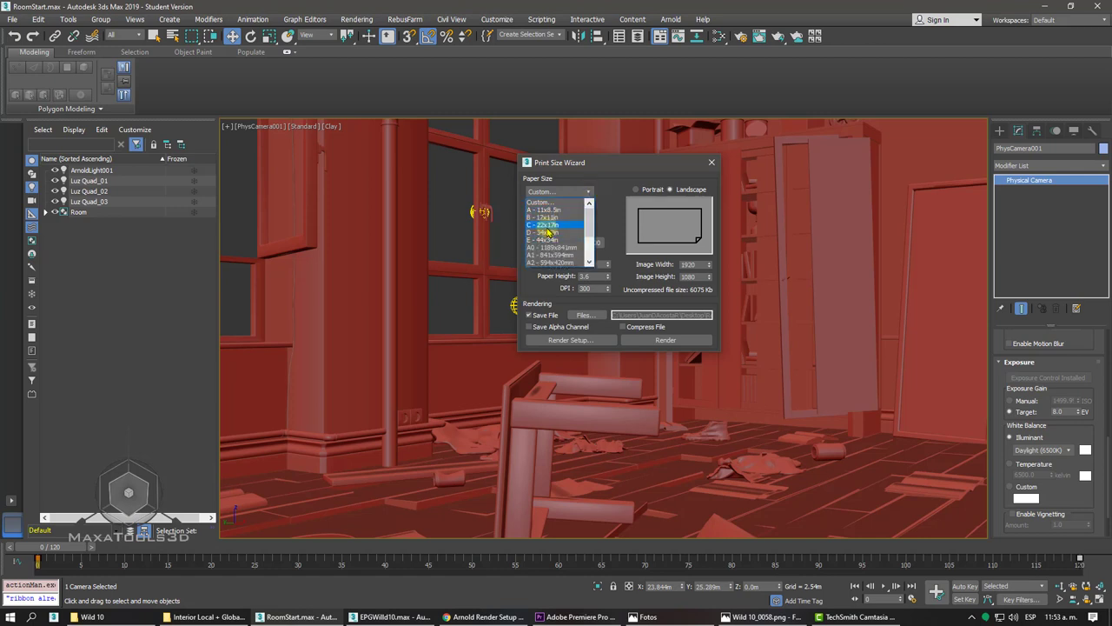
{"action": "scroll", "coordinate": [547, 232], "scroll_direction": "down", "scroll_amount": 2}
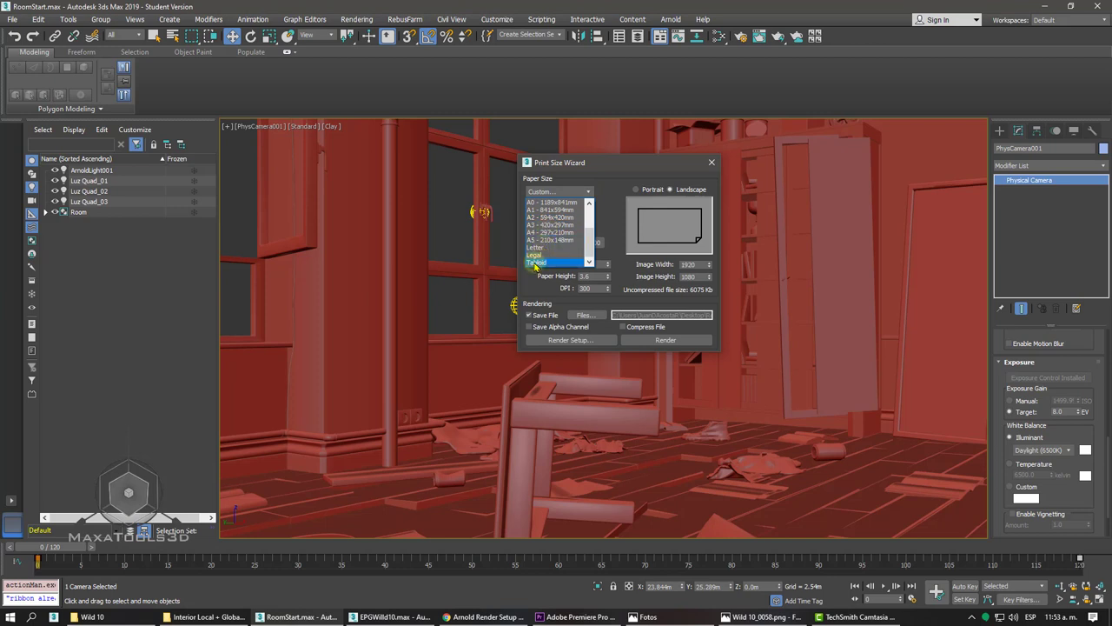
{"action": "left_click", "coordinate": [534, 263]}
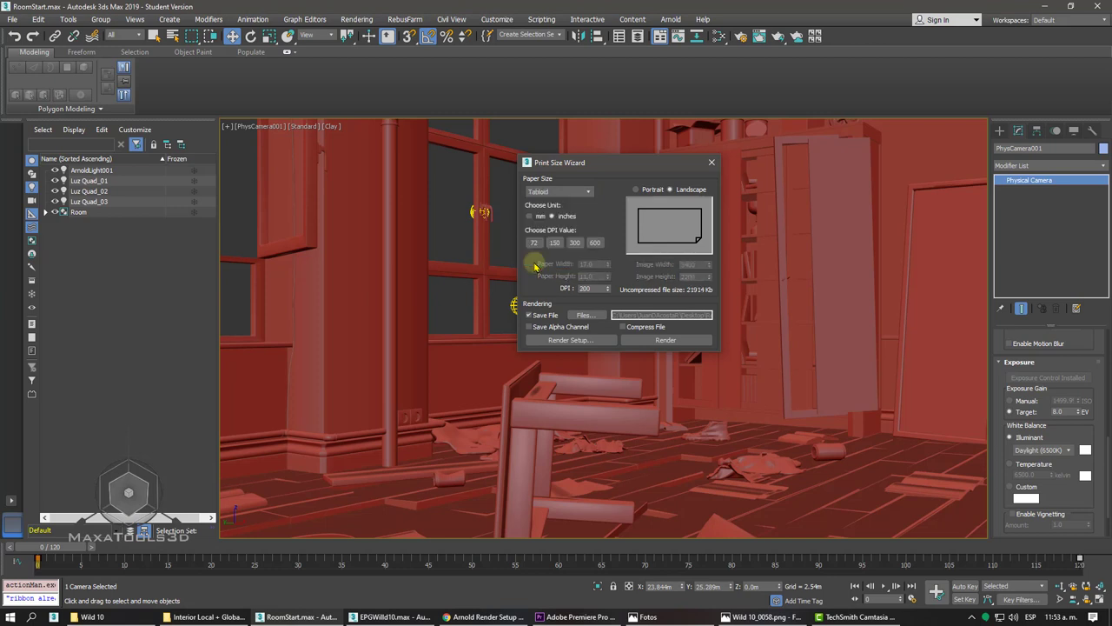
{"action": "left_click", "coordinate": [535, 245]}
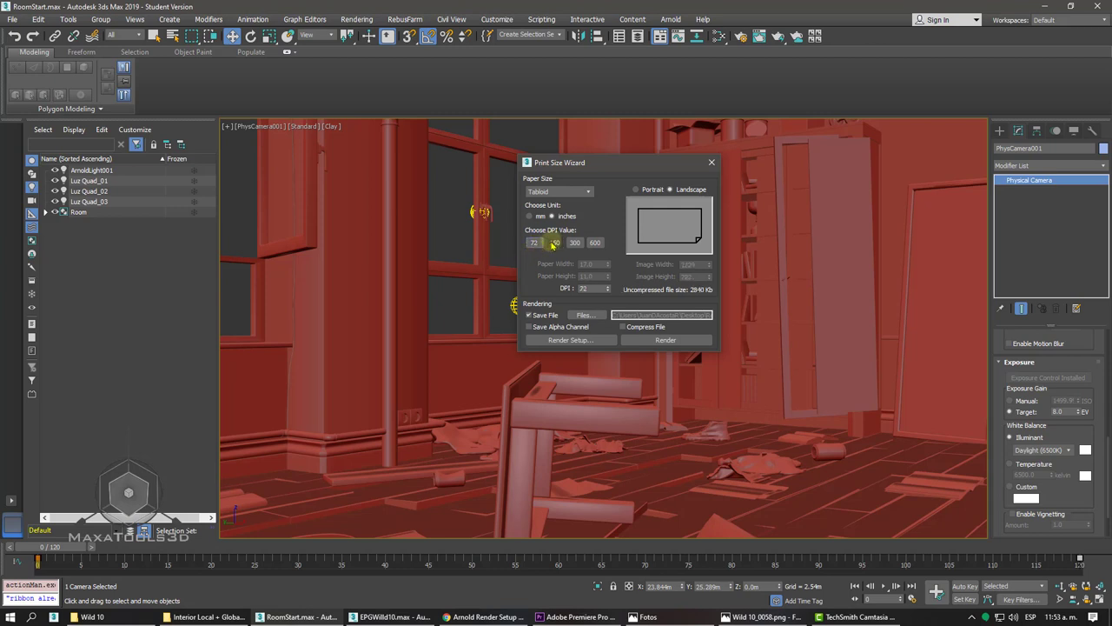
{"action": "left_click", "coordinate": [555, 243]}
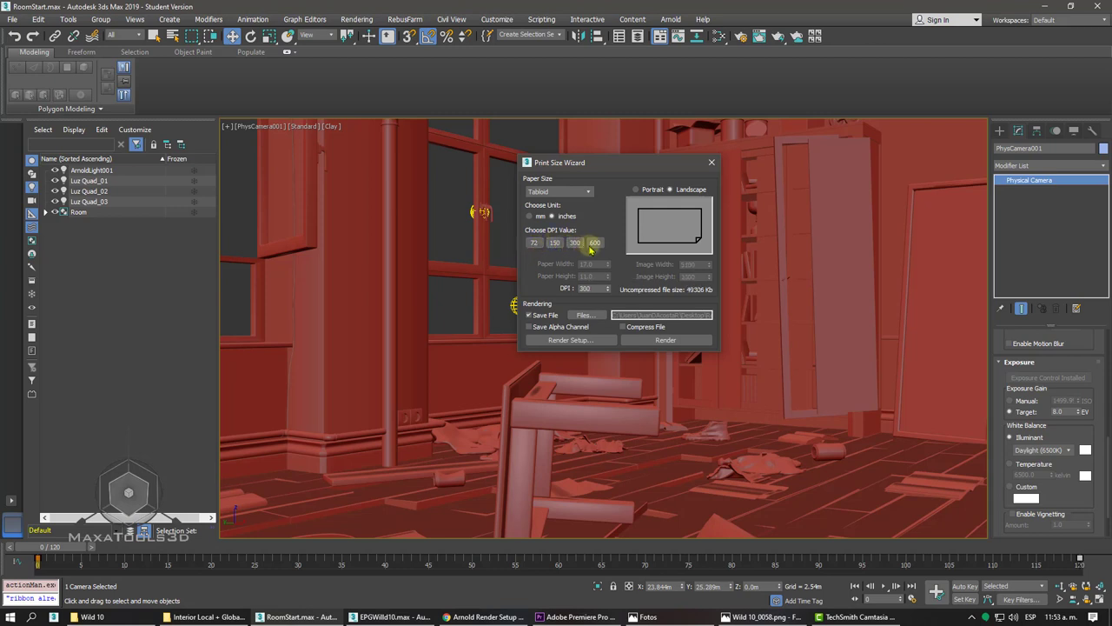
{"action": "left_click", "coordinate": [594, 246]}
{"action": "left_click", "coordinate": [574, 244]}
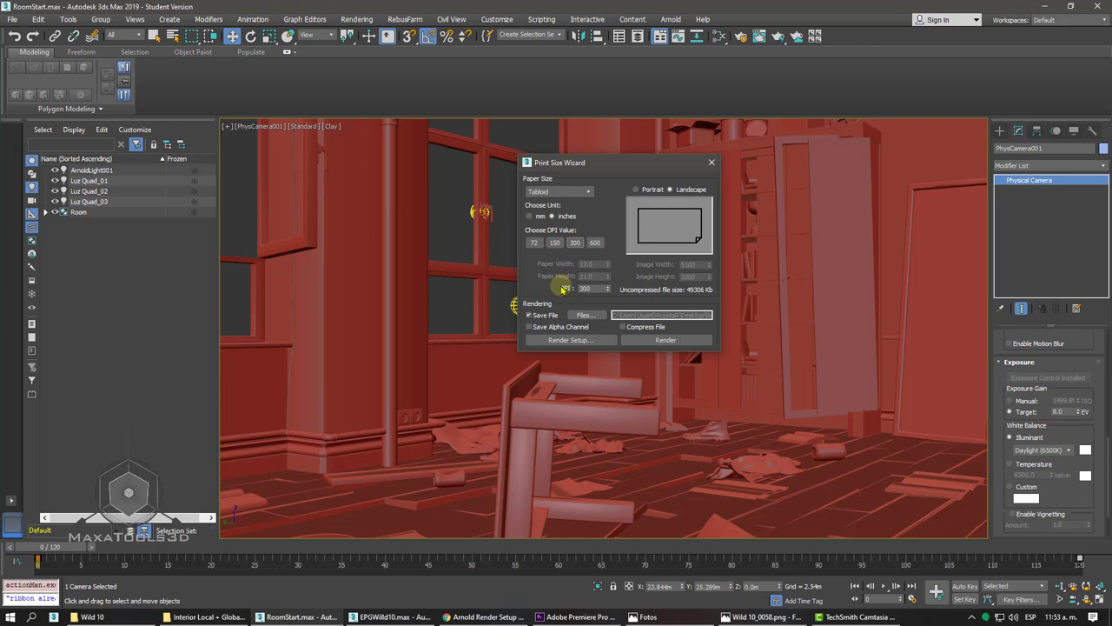
{"action": "left_click", "coordinate": [575, 244]}
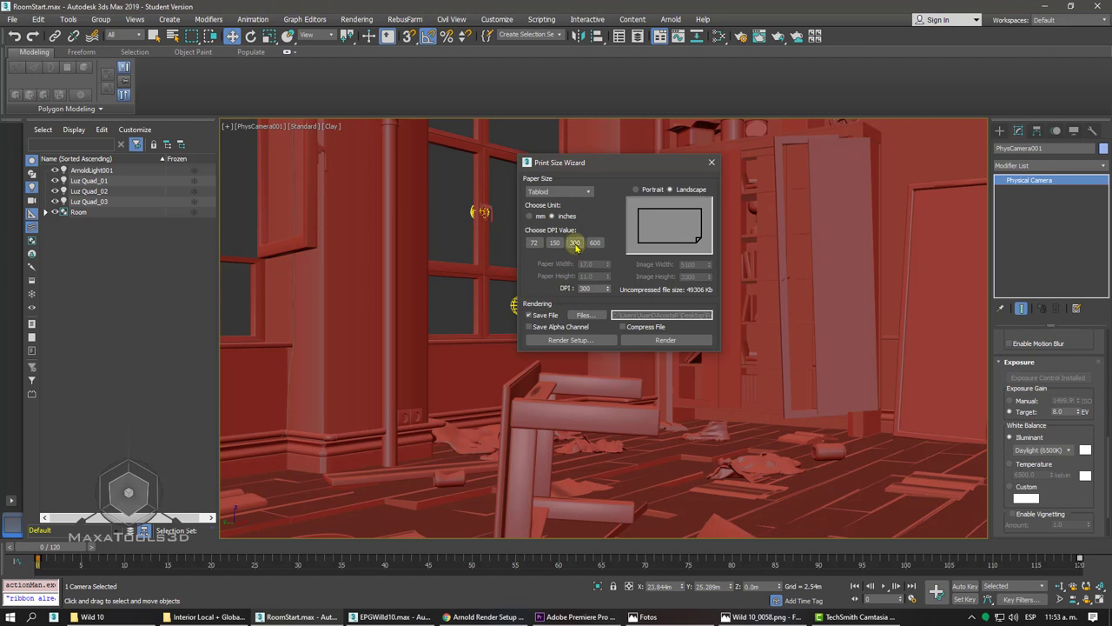
{"action": "left_click", "coordinate": [581, 315]}
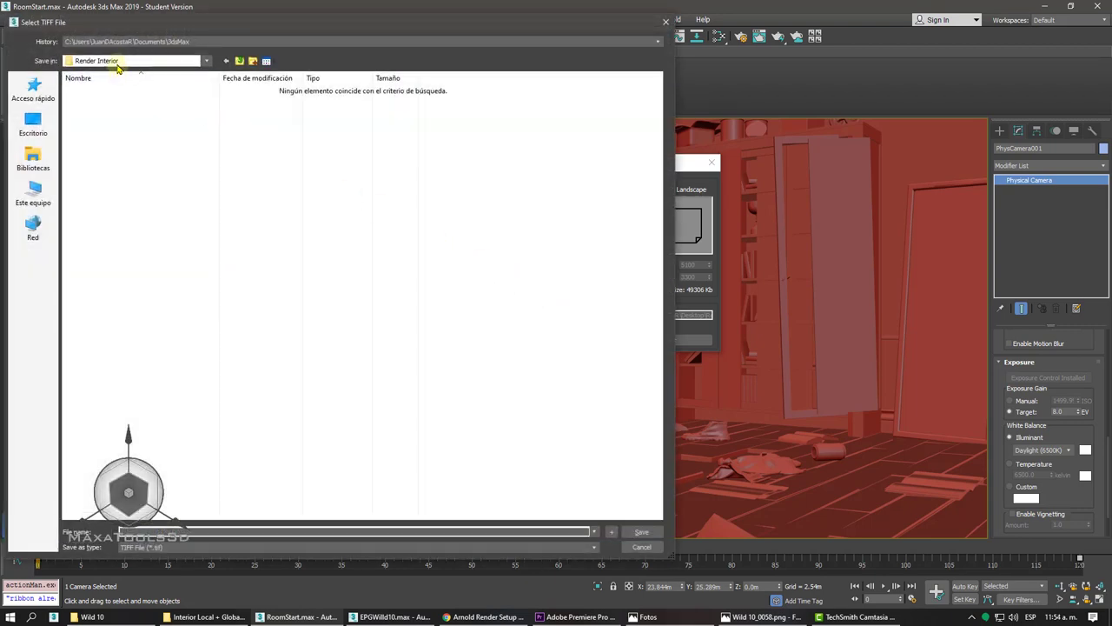
Point the TIFF save location to Render Interior, then cancel it and close the Print Size Wizard.
{"action": "left_click", "coordinate": [121, 62]}
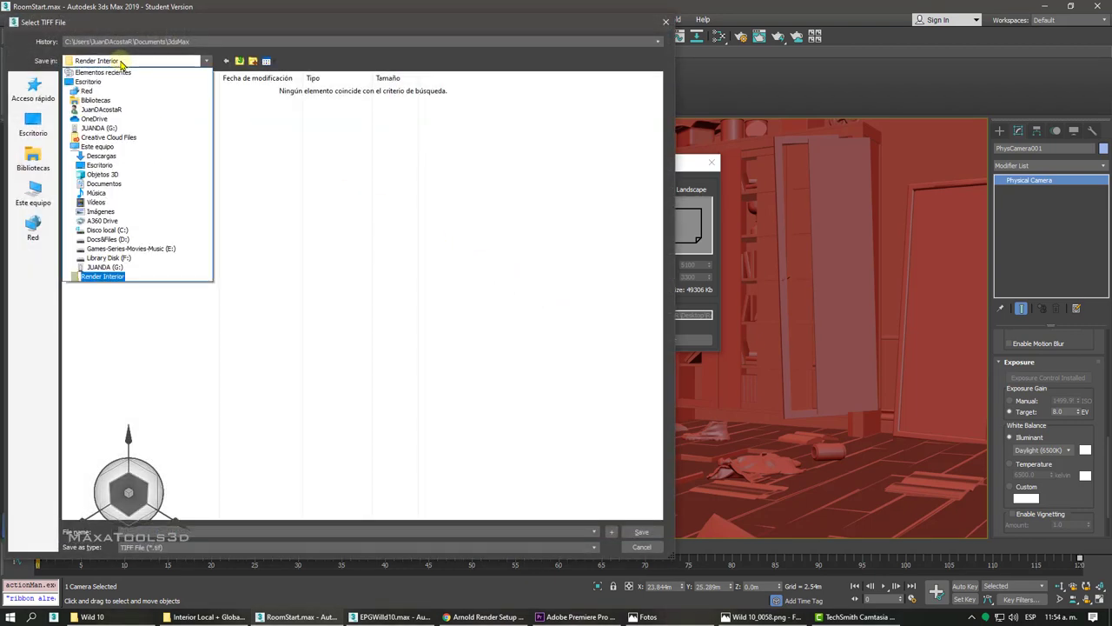
{"action": "left_click", "coordinate": [119, 63]}
{"action": "type", "text": "Afiche"}
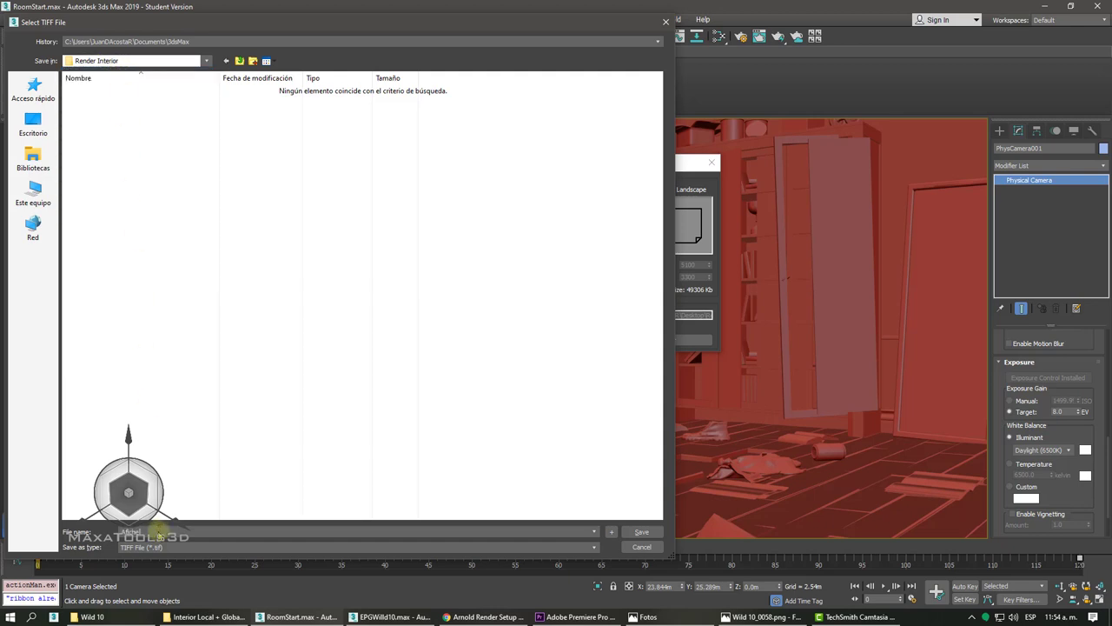
{"action": "left_click", "coordinate": [641, 531]}
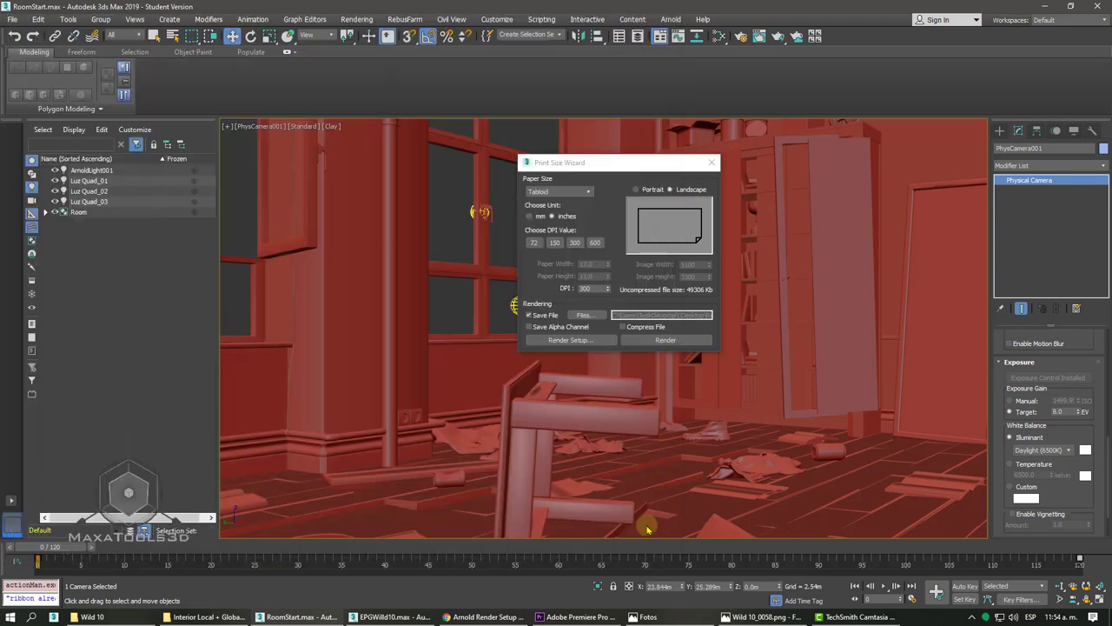
{"action": "left_click", "coordinate": [588, 314]}
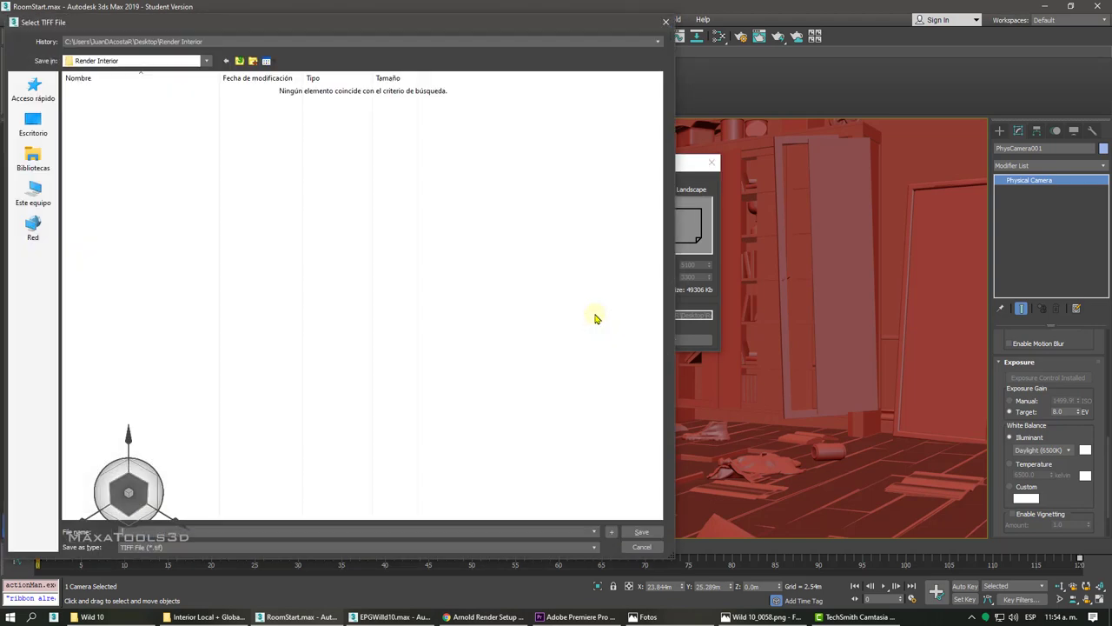
{"action": "left_click", "coordinate": [157, 553]}
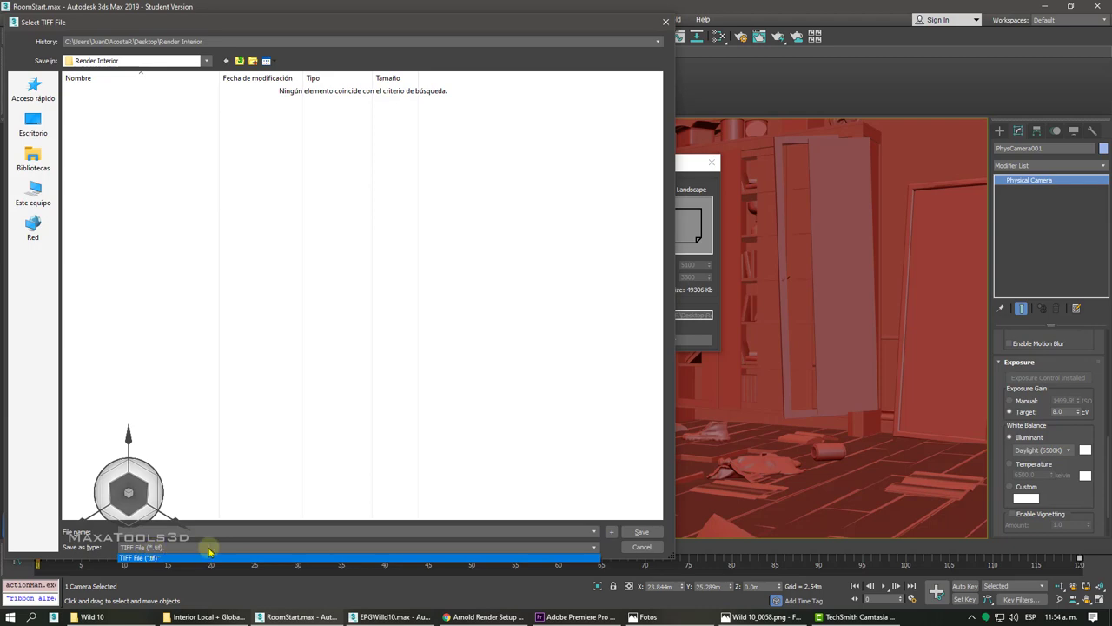
{"action": "left_click", "coordinate": [642, 547]}
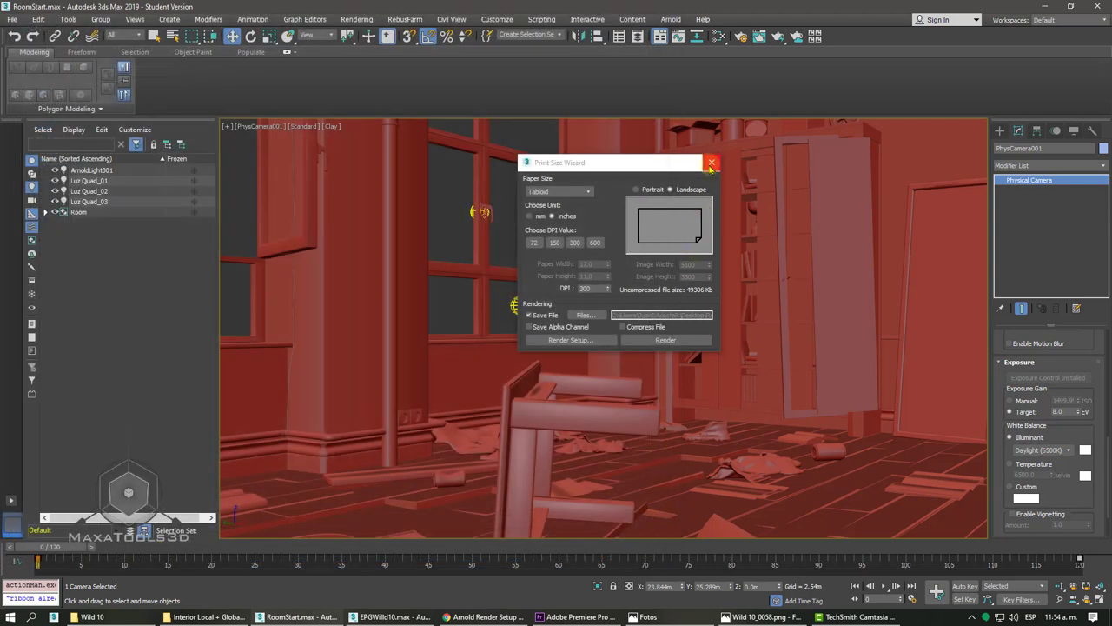
{"action": "left_click", "coordinate": [712, 163]}
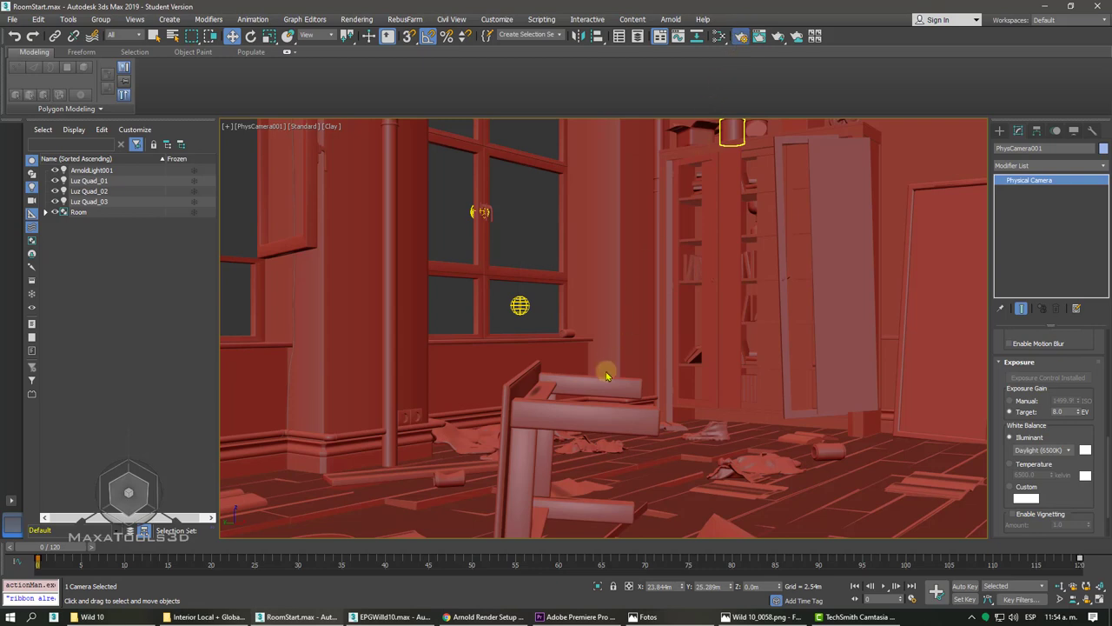
Check the Render Output file settings, then close Render Setup.
{"action": "scroll", "coordinate": [708, 450], "scroll_direction": "down", "scroll_amount": 5}
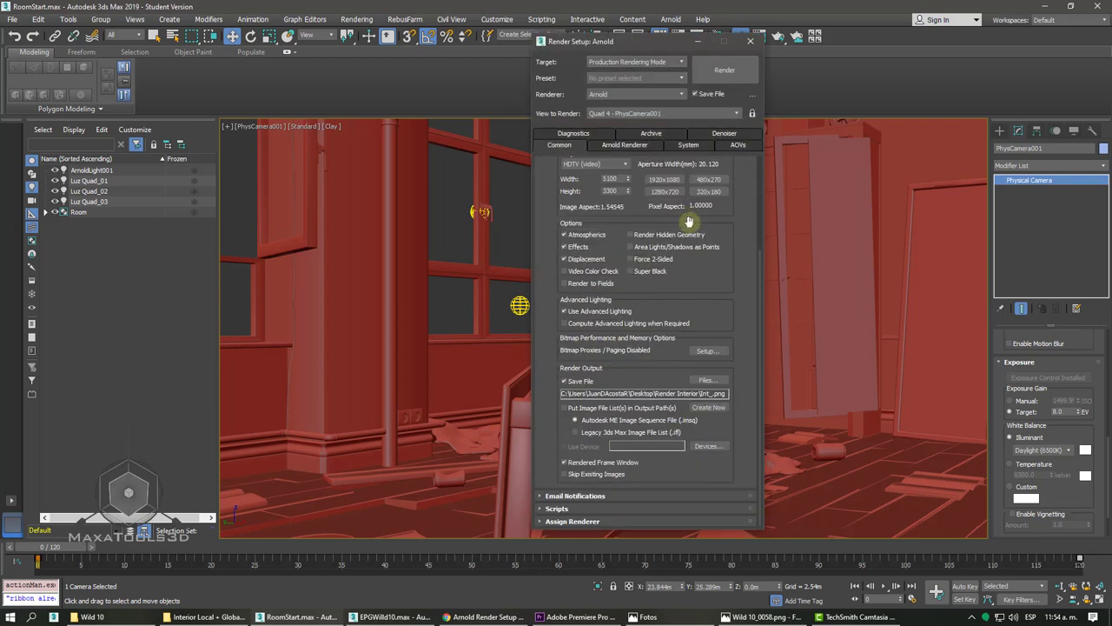
{"action": "left_click", "coordinate": [701, 381]}
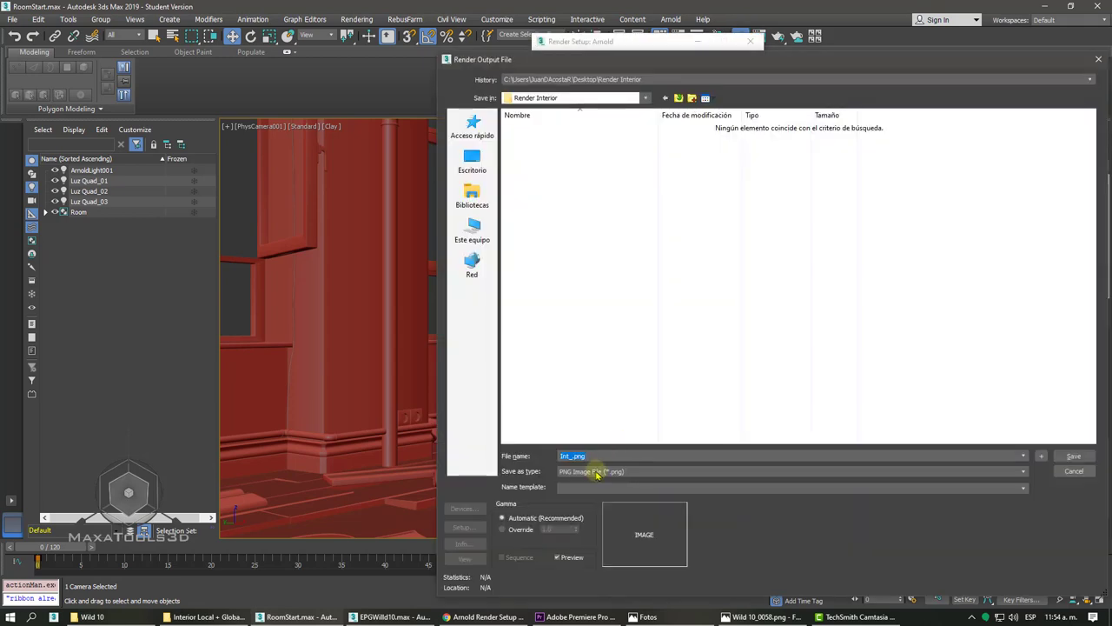
{"action": "left_click", "coordinate": [594, 471]}
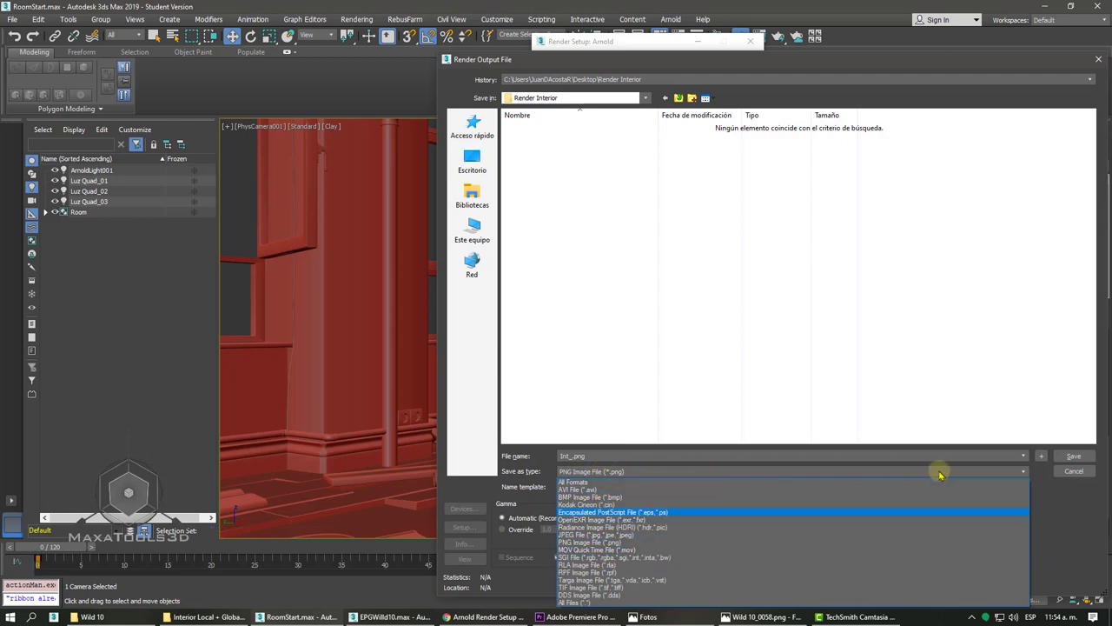
{"action": "left_click", "coordinate": [1067, 473]}
{"action": "left_click", "coordinate": [1067, 474]}
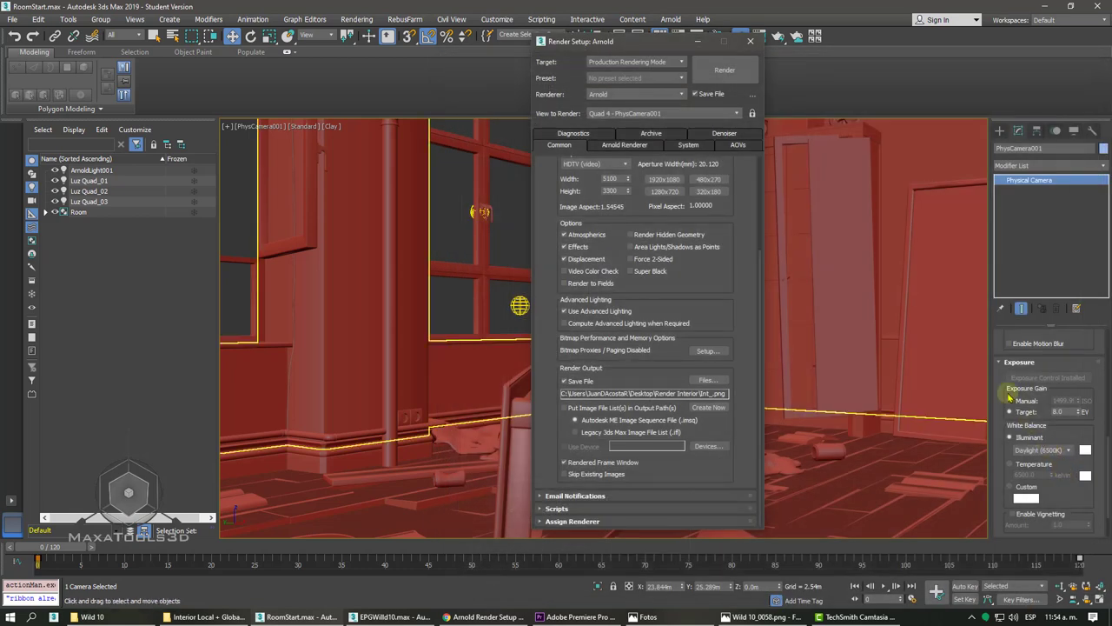
{"action": "left_click", "coordinate": [750, 41]}
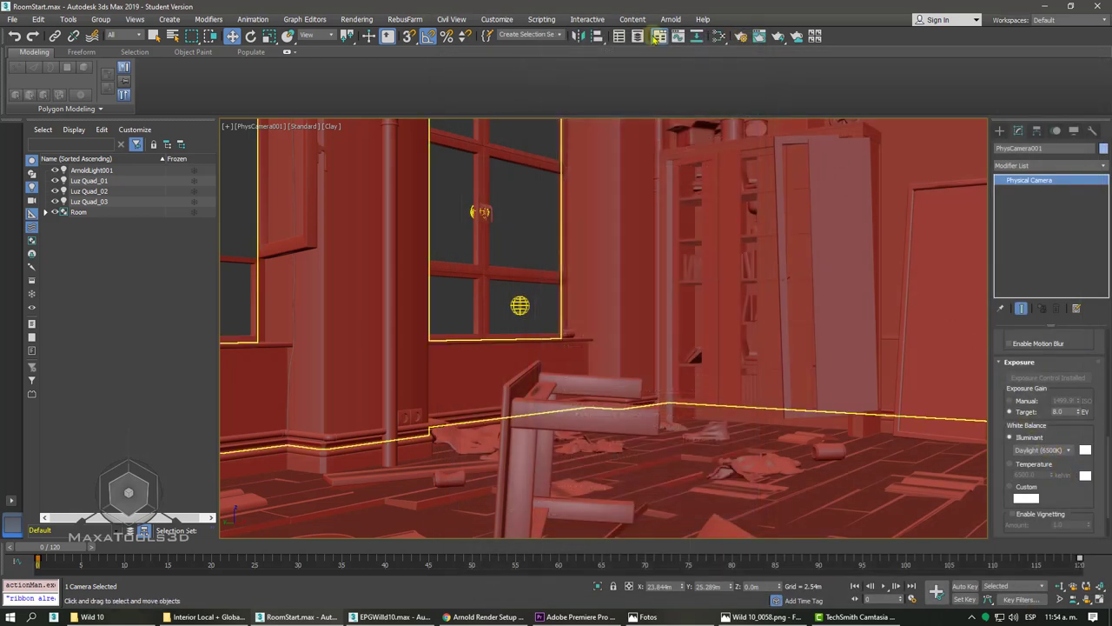
{"action": "left_click", "coordinate": [357, 19]}
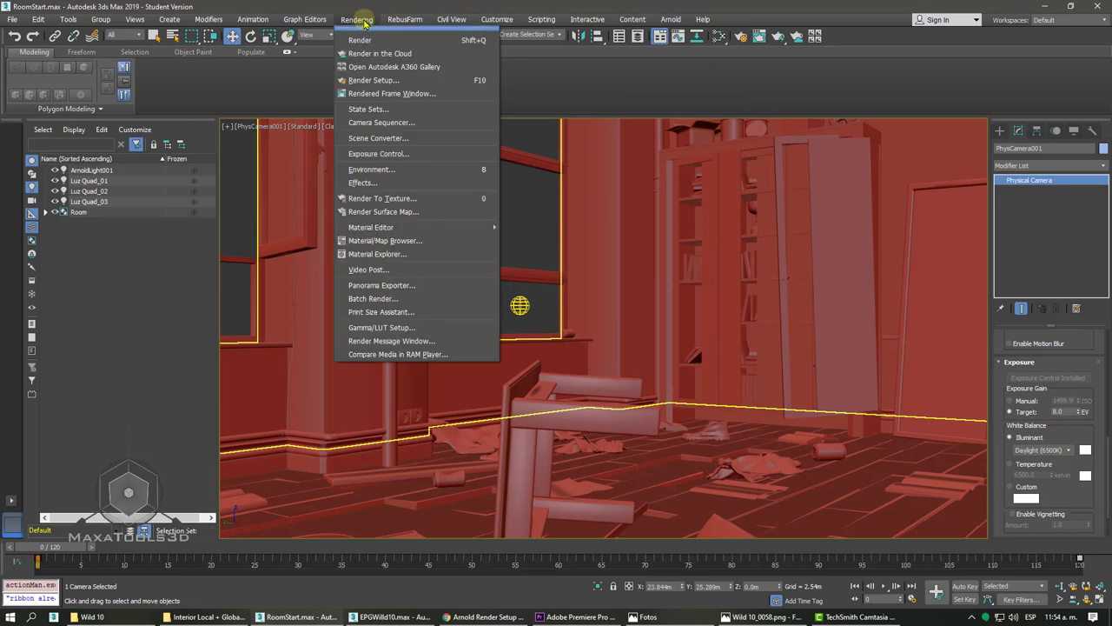
In the Print Size Wizard, choose Tabloid paper (300 DPI, 5100×3300) with alpha saved, and start rendering.
{"action": "left_click", "coordinate": [383, 312]}
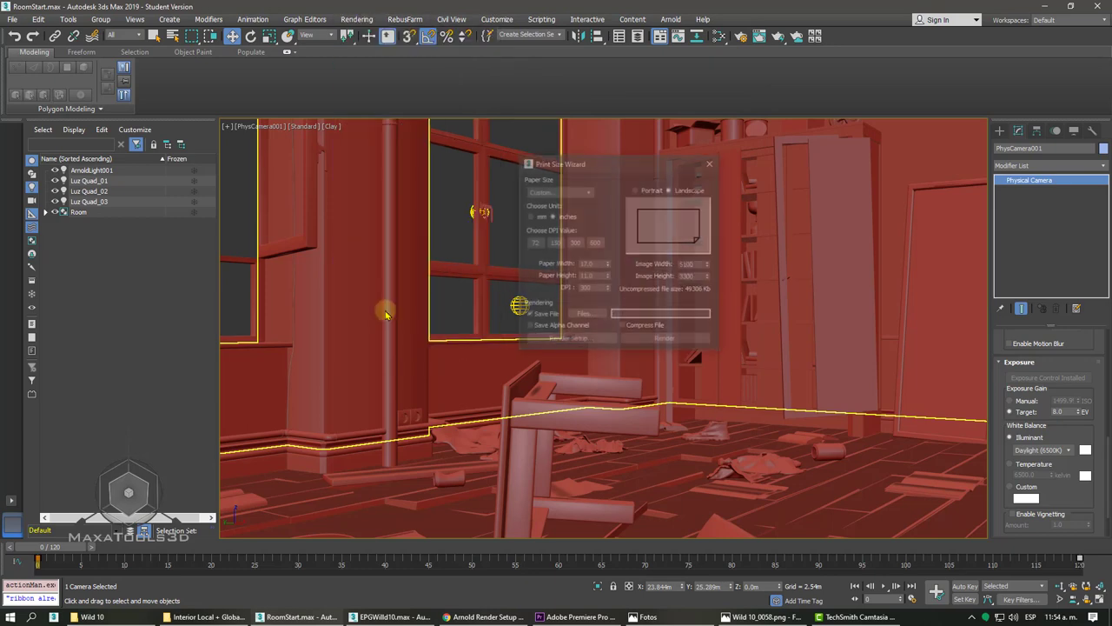
{"action": "left_click", "coordinate": [593, 315]}
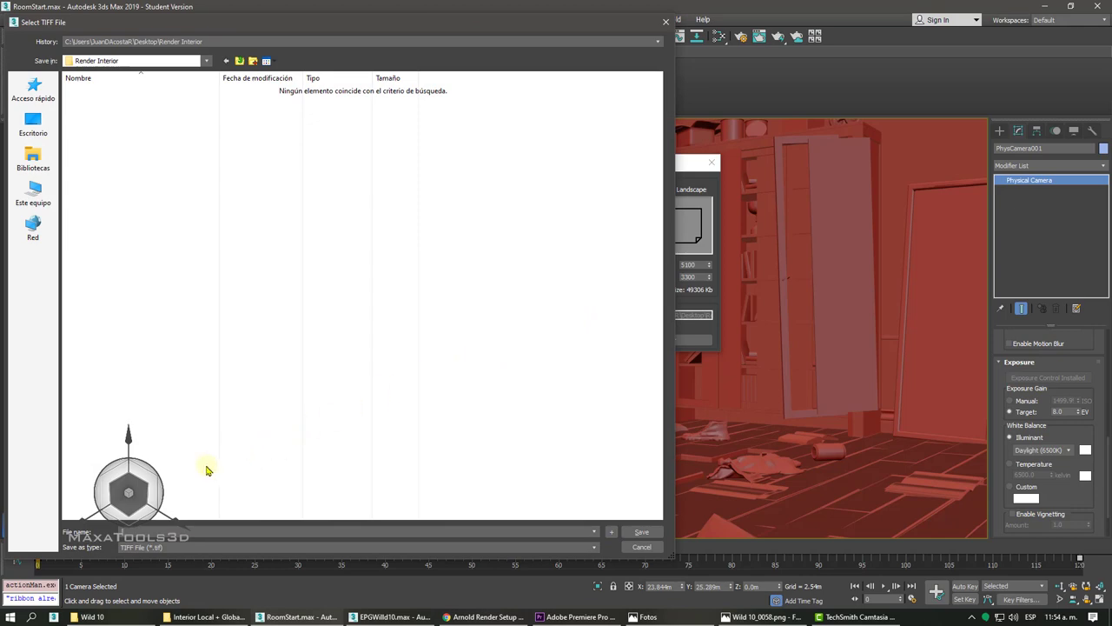
{"action": "key", "text": "Escape"}
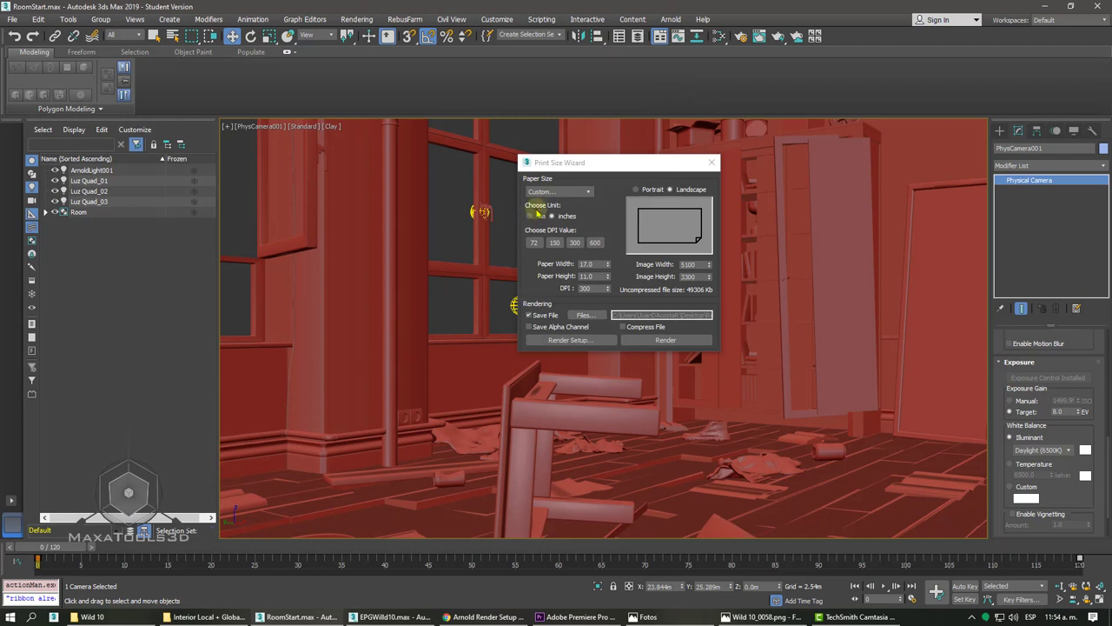
{"action": "left_click", "coordinate": [560, 190]}
{"action": "scroll", "coordinate": [553, 261], "scroll_direction": "down", "scroll_amount": 1}
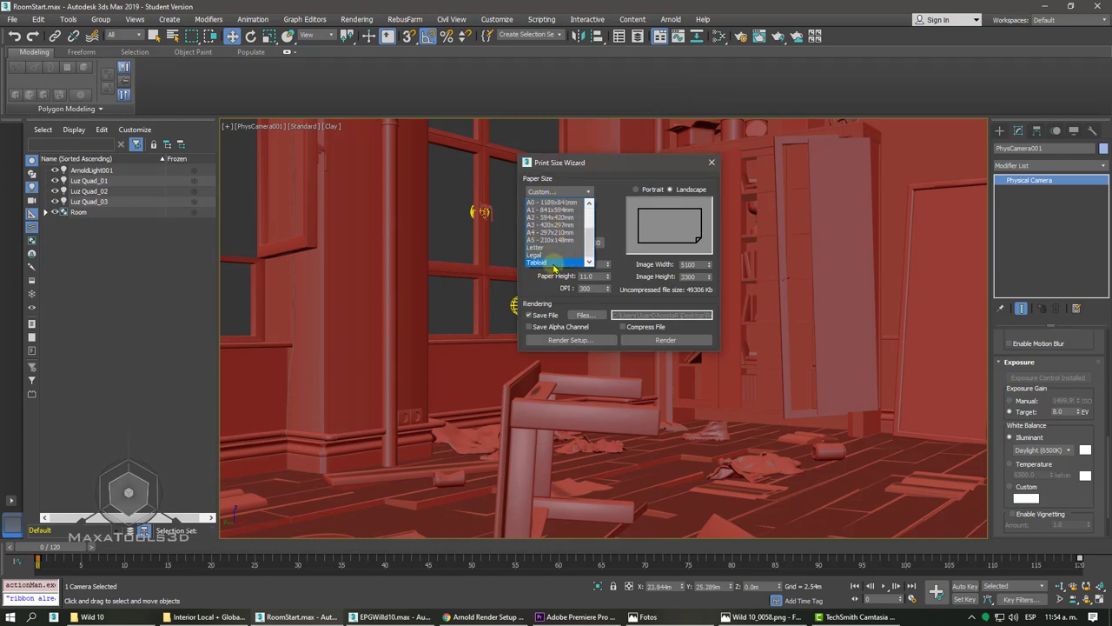
{"action": "left_click", "coordinate": [553, 261]}
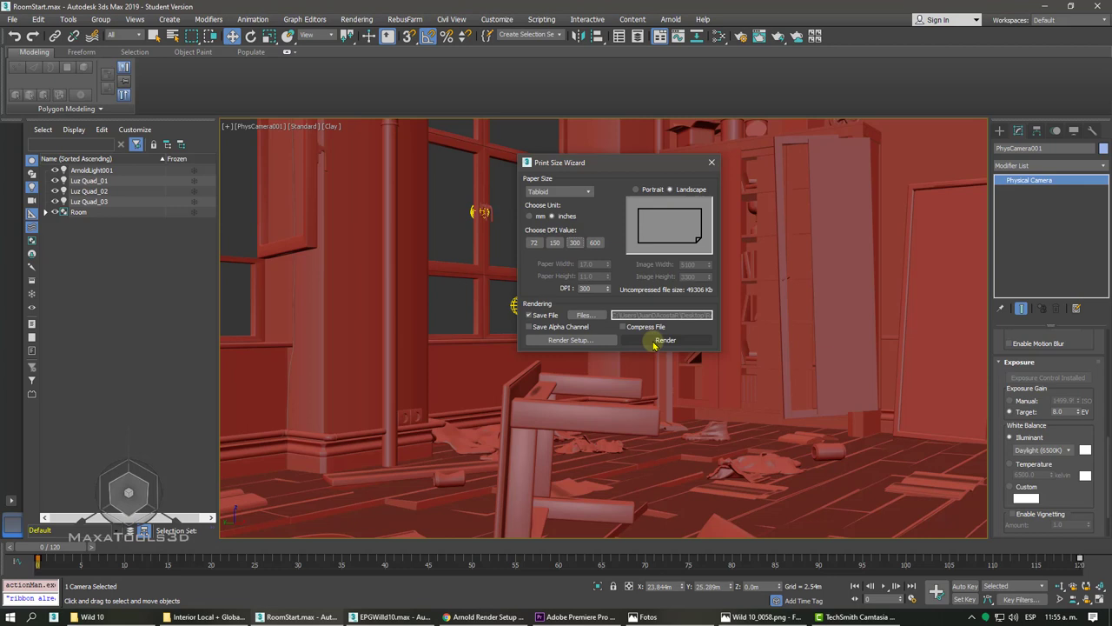
{"action": "left_click", "coordinate": [528, 326]}
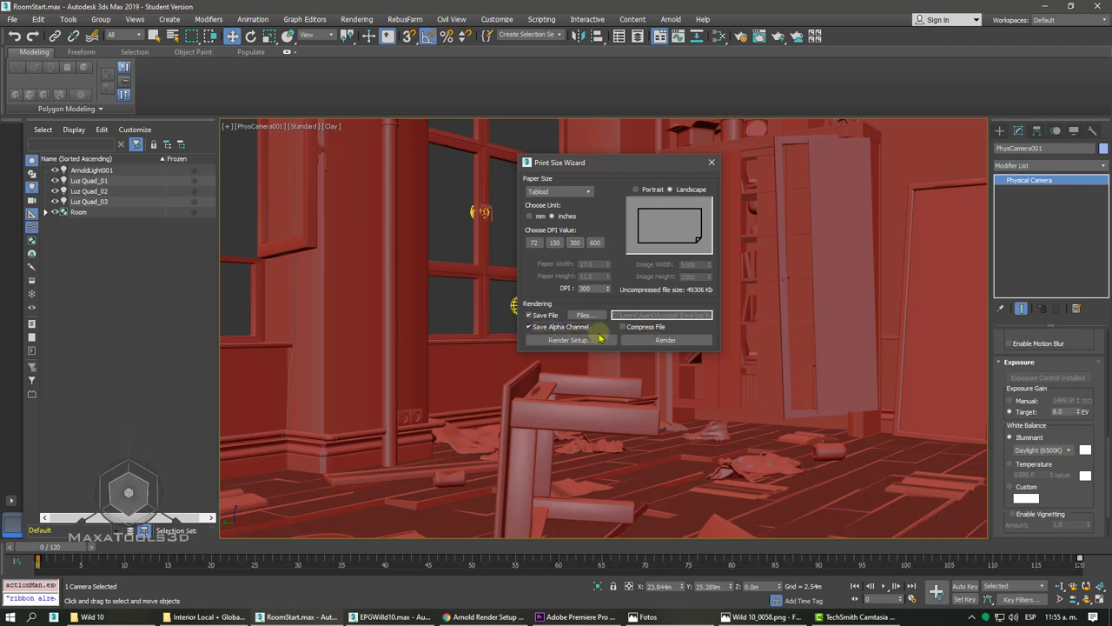
{"action": "left_click", "coordinate": [660, 339]}
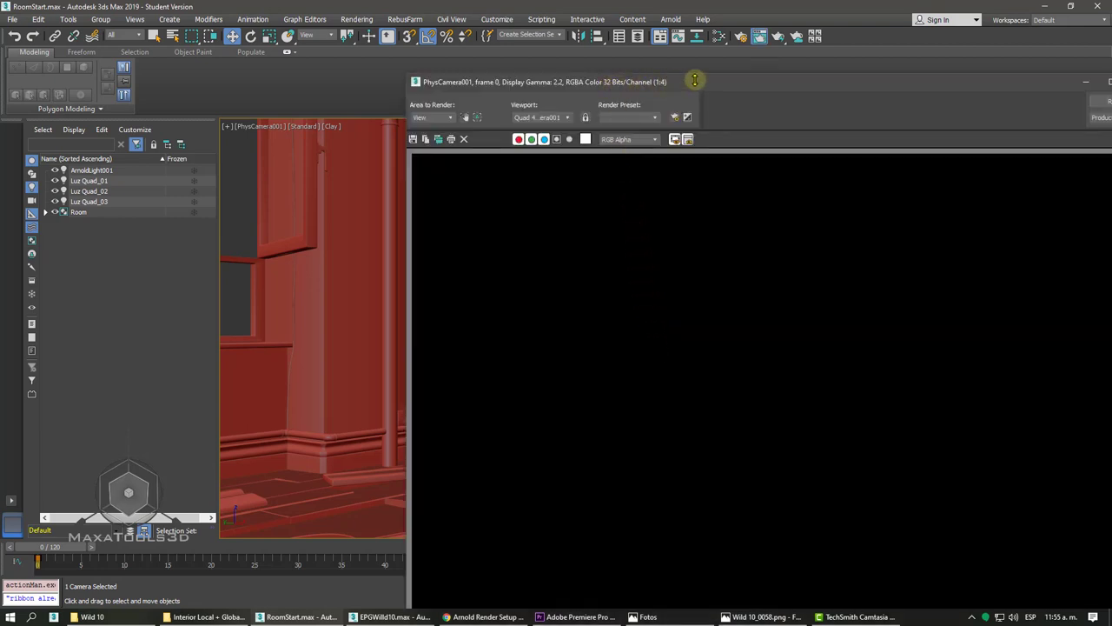
Render the 5100×3300 production frame to rend.tif with Shift+Q, then close the render window.
{"action": "left_click_drag", "start_coordinate": [695, 81], "coordinate": [689, 81]}
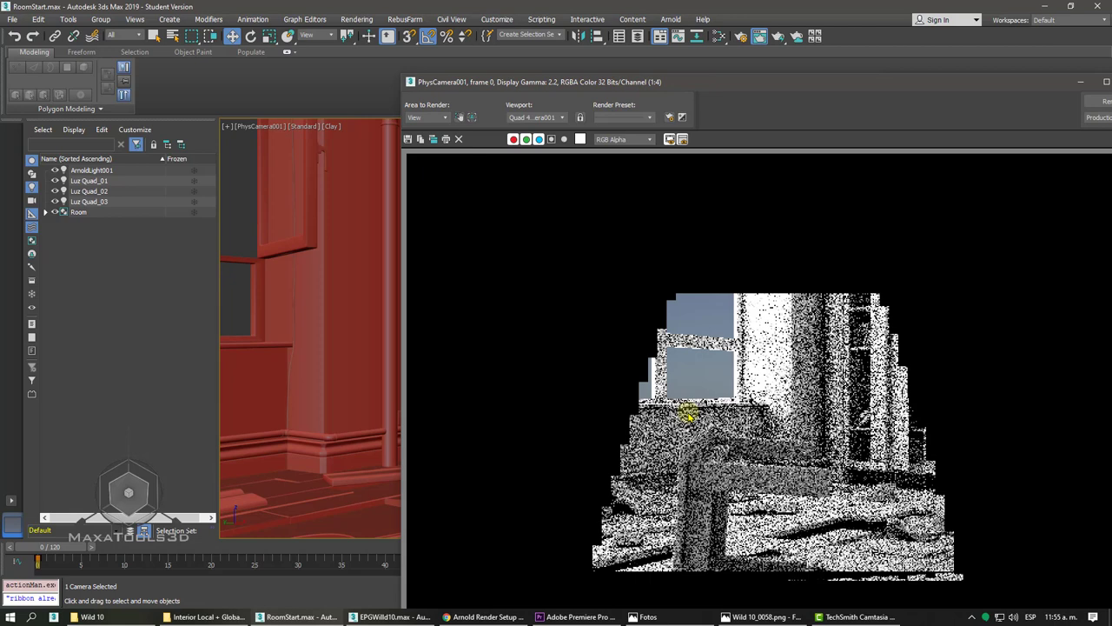
{"action": "scroll", "coordinate": [845, 380], "scroll_direction": "up", "scroll_amount": 2}
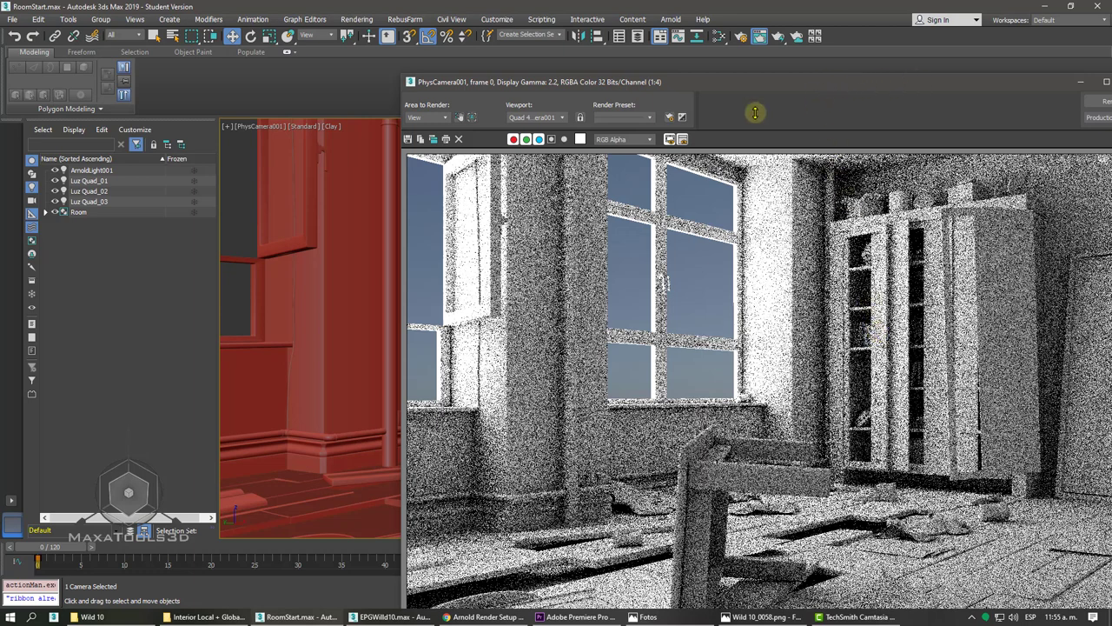
{"action": "key", "text": "shift+q"}
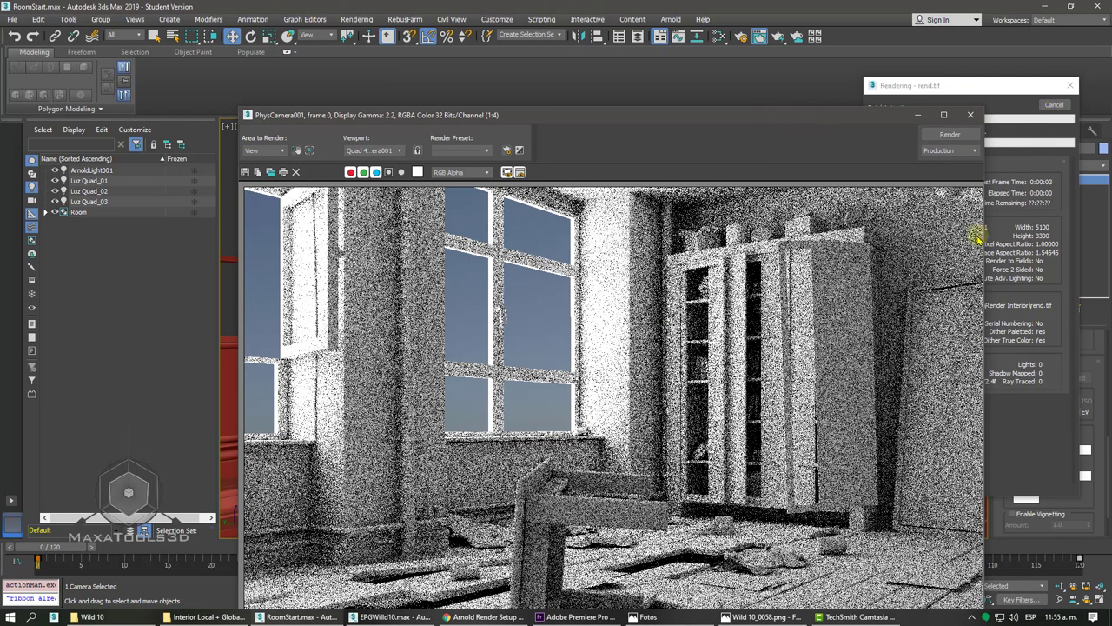
{"action": "left_click", "coordinate": [971, 115]}
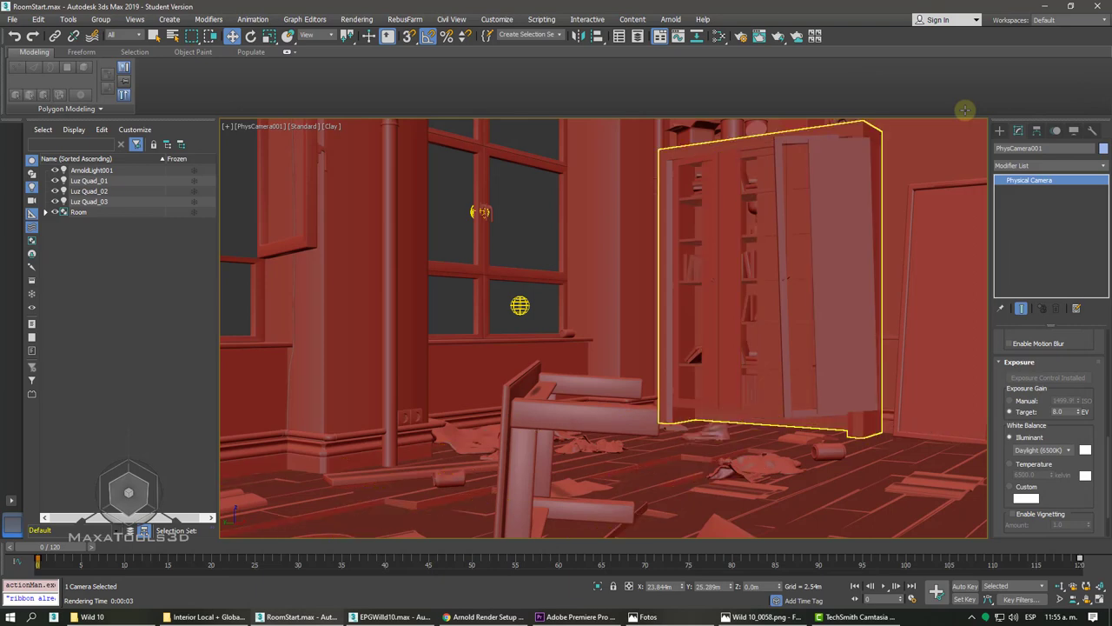
{"action": "left_click", "coordinate": [690, 619]}
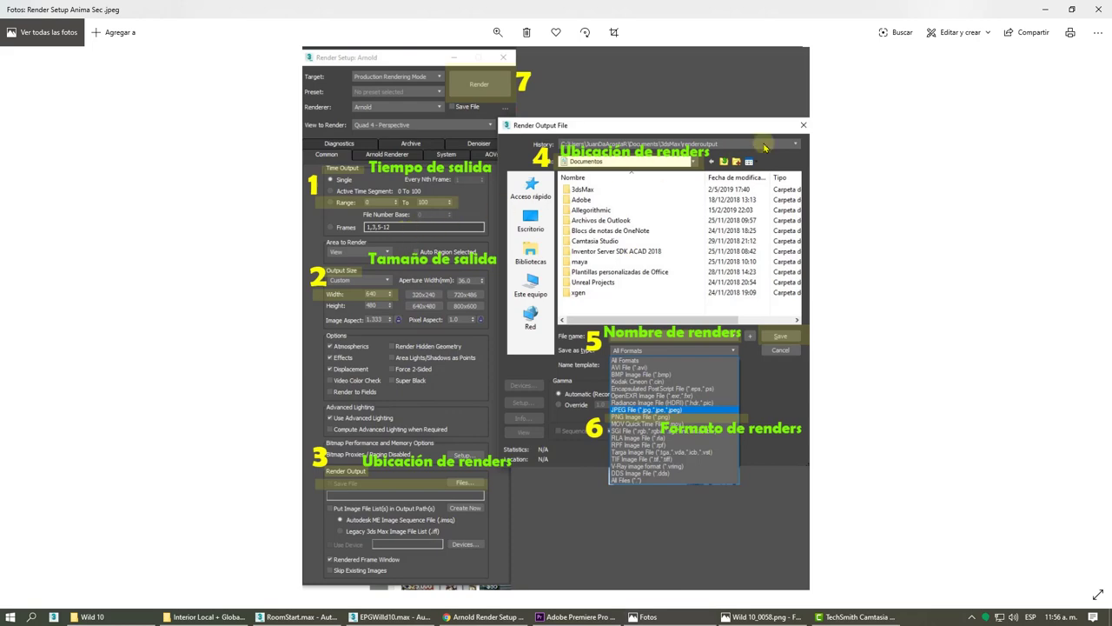
{"action": "left_click", "coordinate": [1094, 10]}
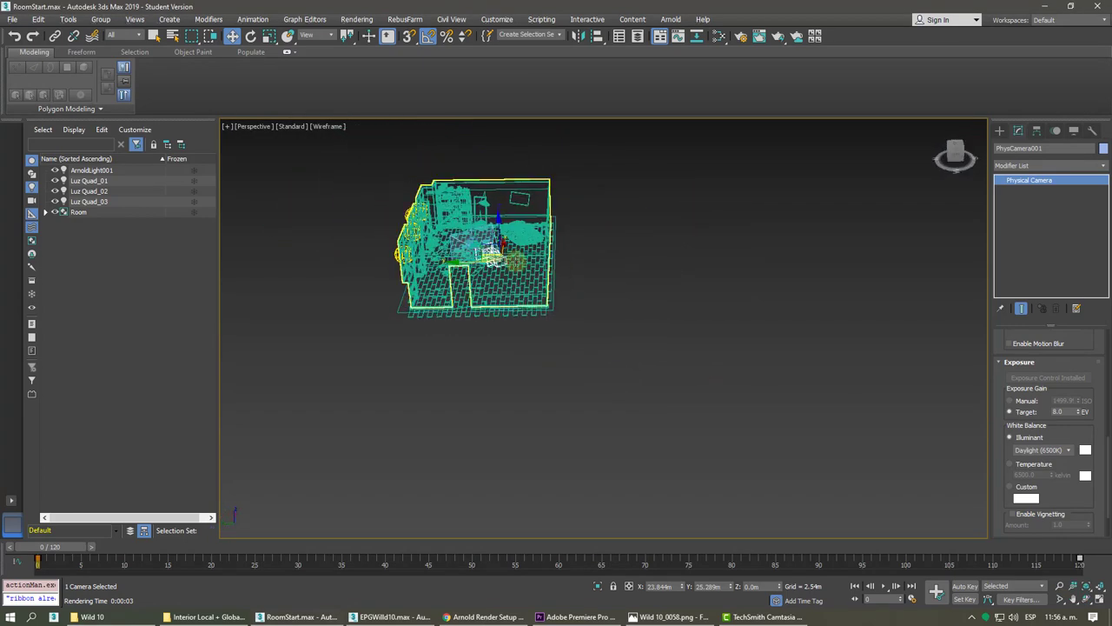
Scrub the animation to frame 11 and orbit the wireframe perspective view around the room.
{"action": "left_click_drag", "start_coordinate": [55, 546], "coordinate": [552, 569]}
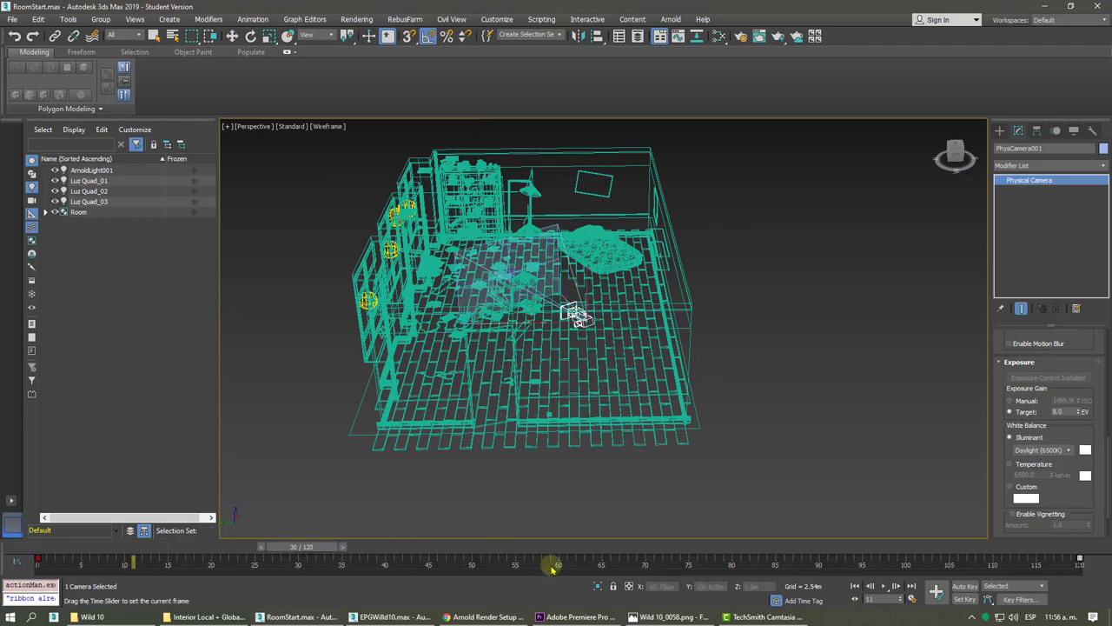
{"action": "key", "text": "w"}
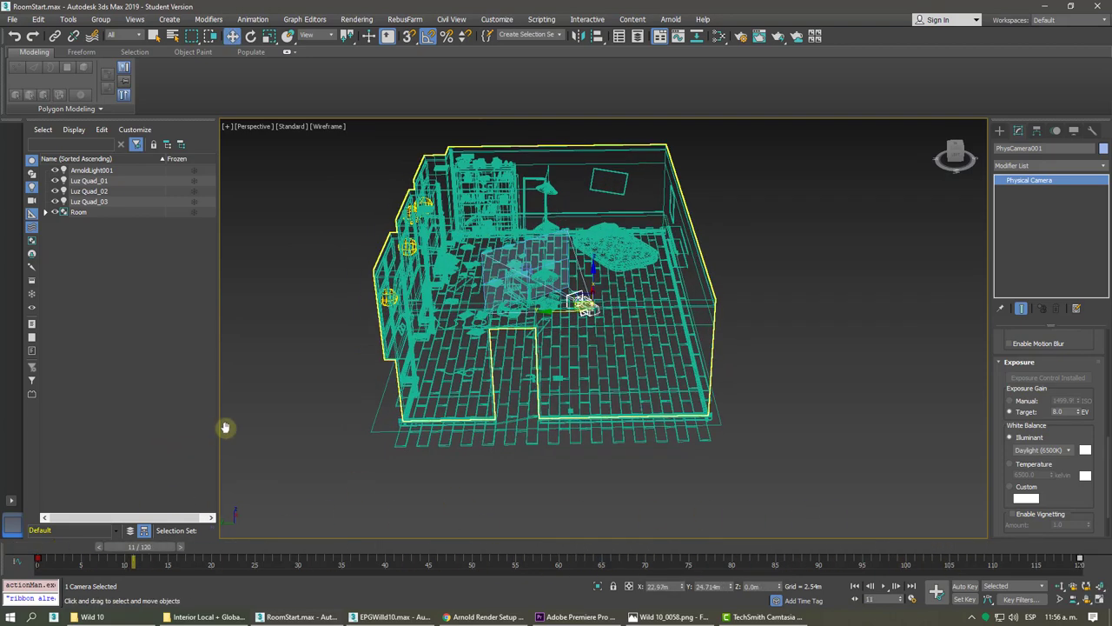
{"action": "mouse_move", "coordinate": [224, 426]}
{"action": "middle_mouse_down", "text": "alt"}
{"action": "mouse_move", "coordinate": [660, 324]}
{"action": "mouse_move", "coordinate": [709, 329]}
{"action": "middle_mouse_up", "text": "alt"}
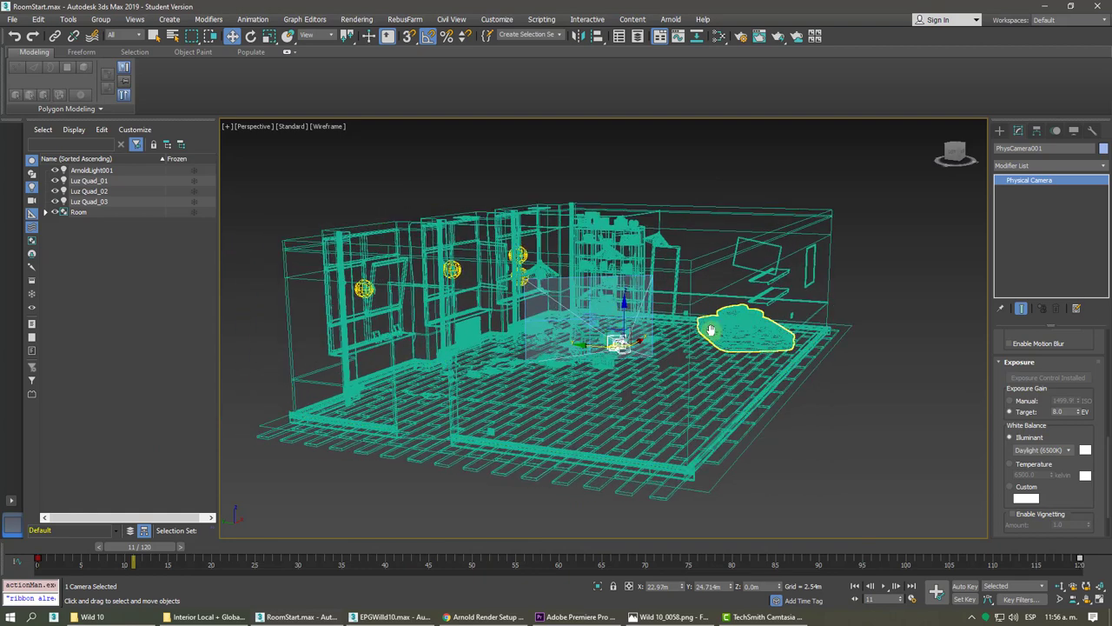